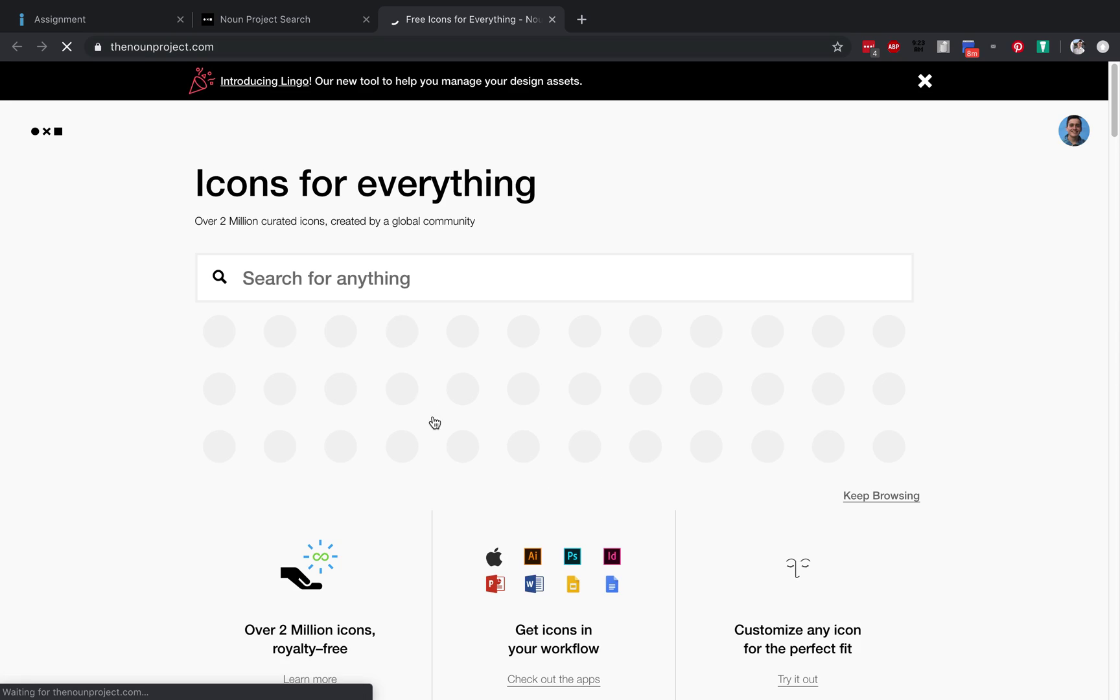
- Search the Noun Project for "saw" and browse the resulting icons
scroll(433, 417, "up", 2)
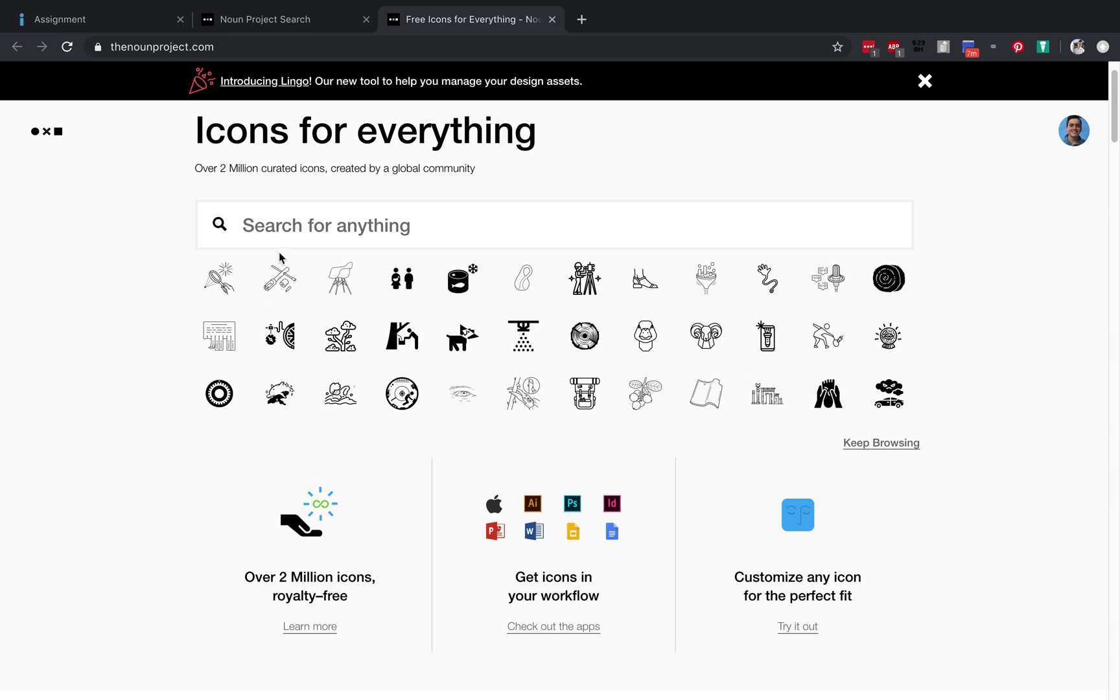
type("saw")
key("Return")
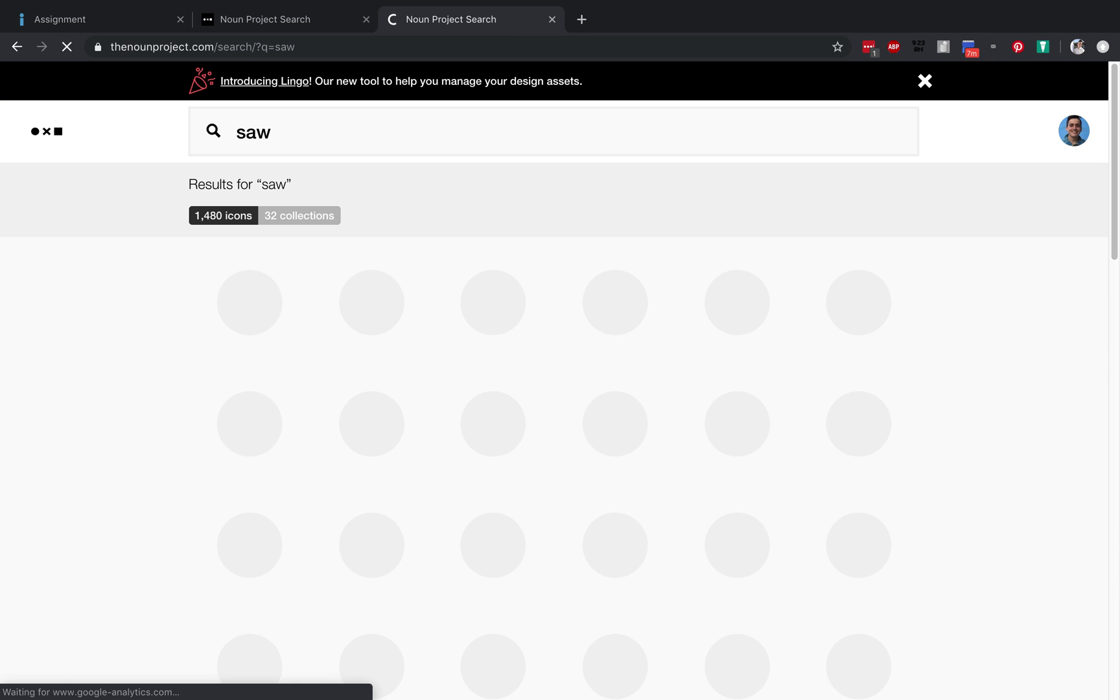
scroll(312, 360, "down", 3)
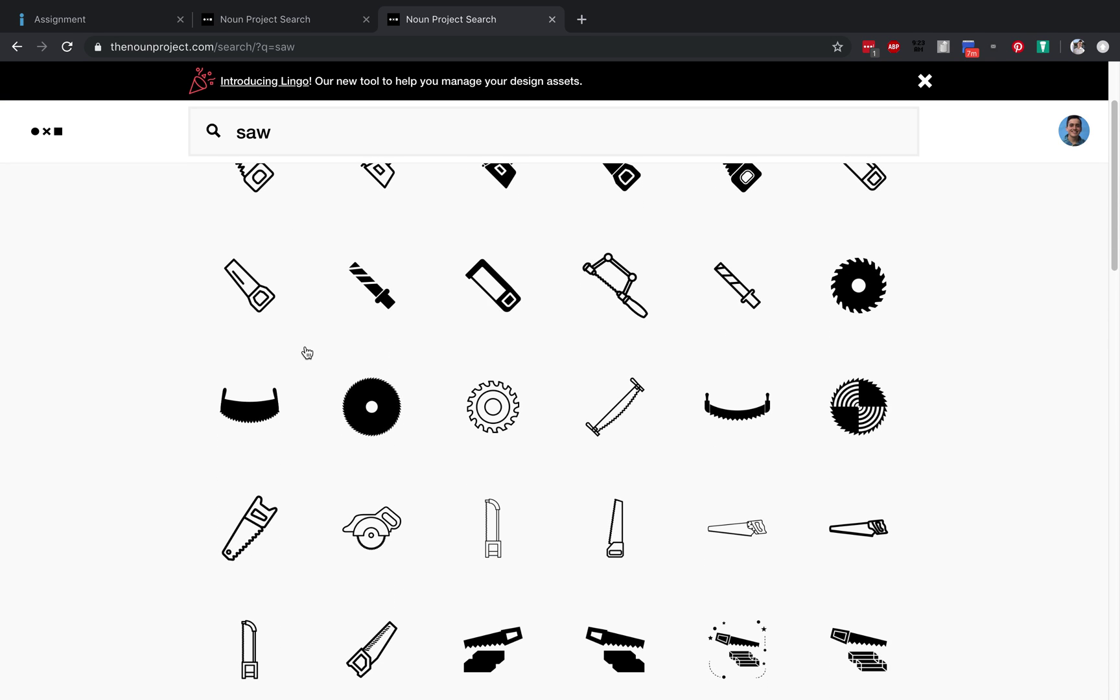
- Return to the flower icon by ProSymbols and download it as an SVG
left_click(293, 26)
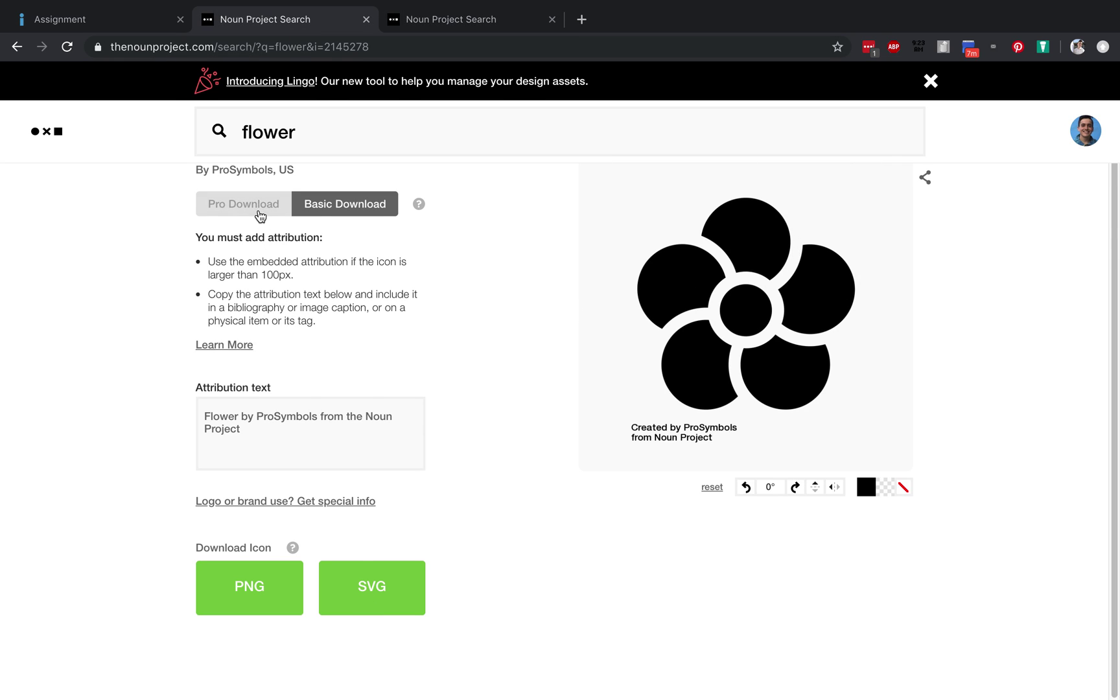
left_click(384, 591)
left_click(385, 590)
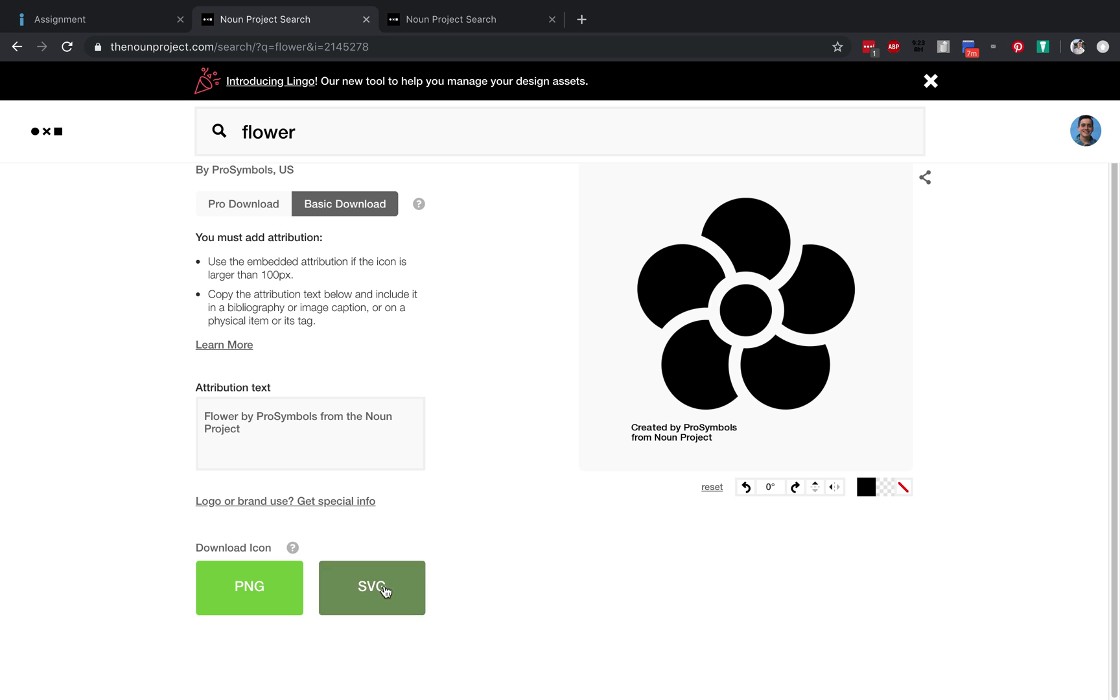
key("Return")
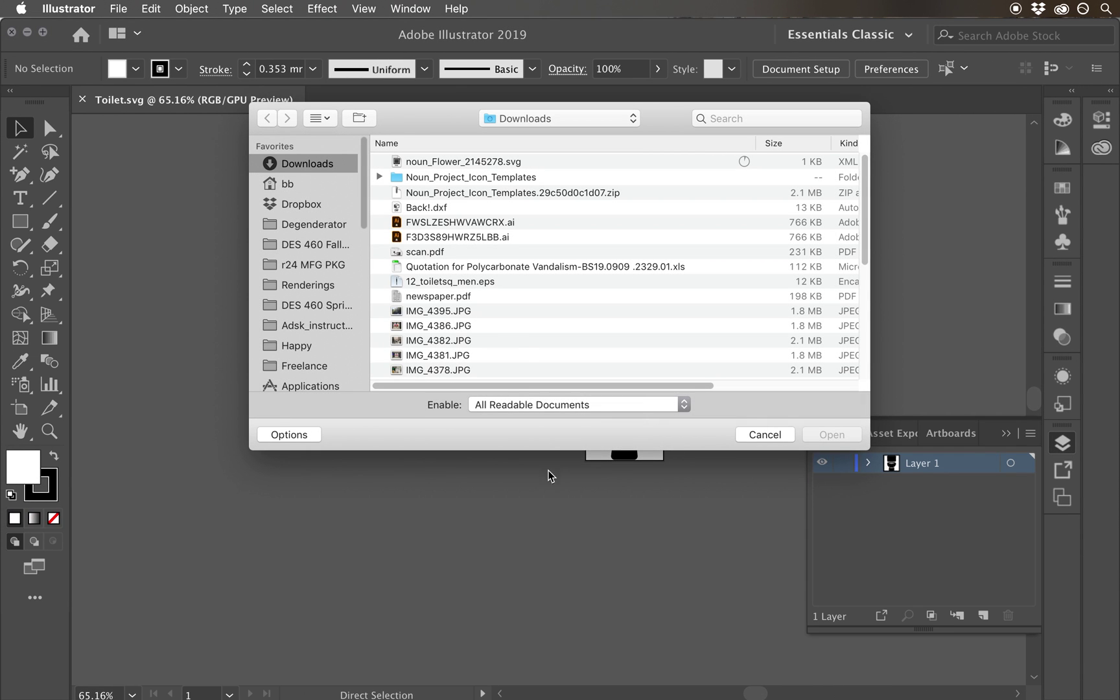
- Open the downloaded noun_Flower_2145278.svg in Illustrator
left_click(501, 163)
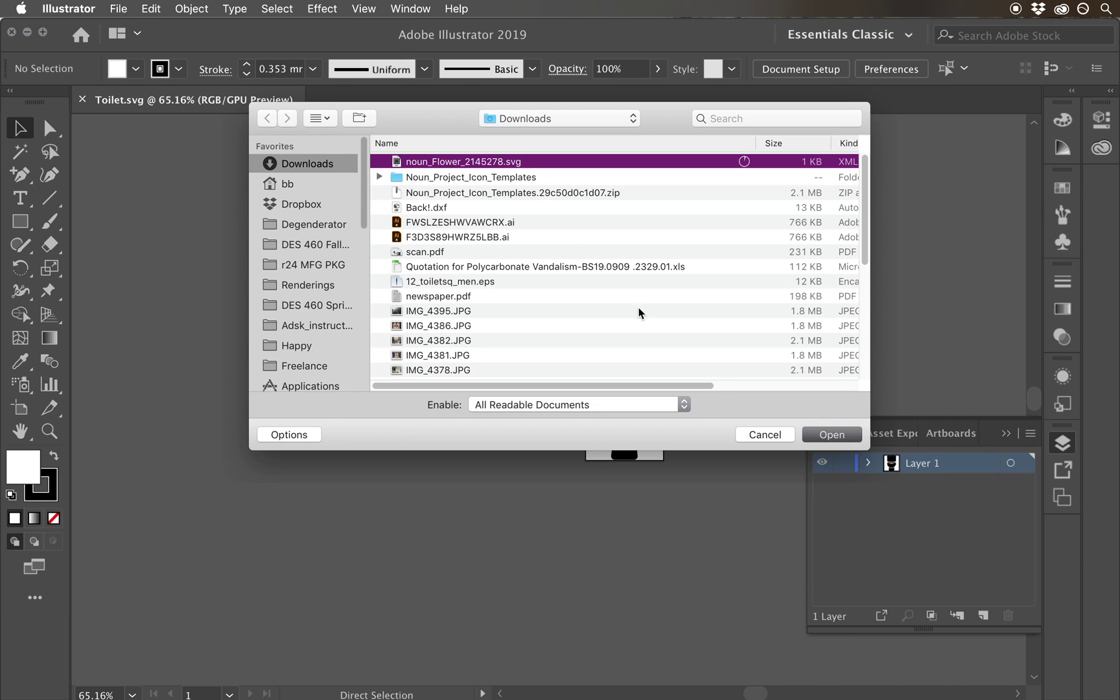
key("Return")
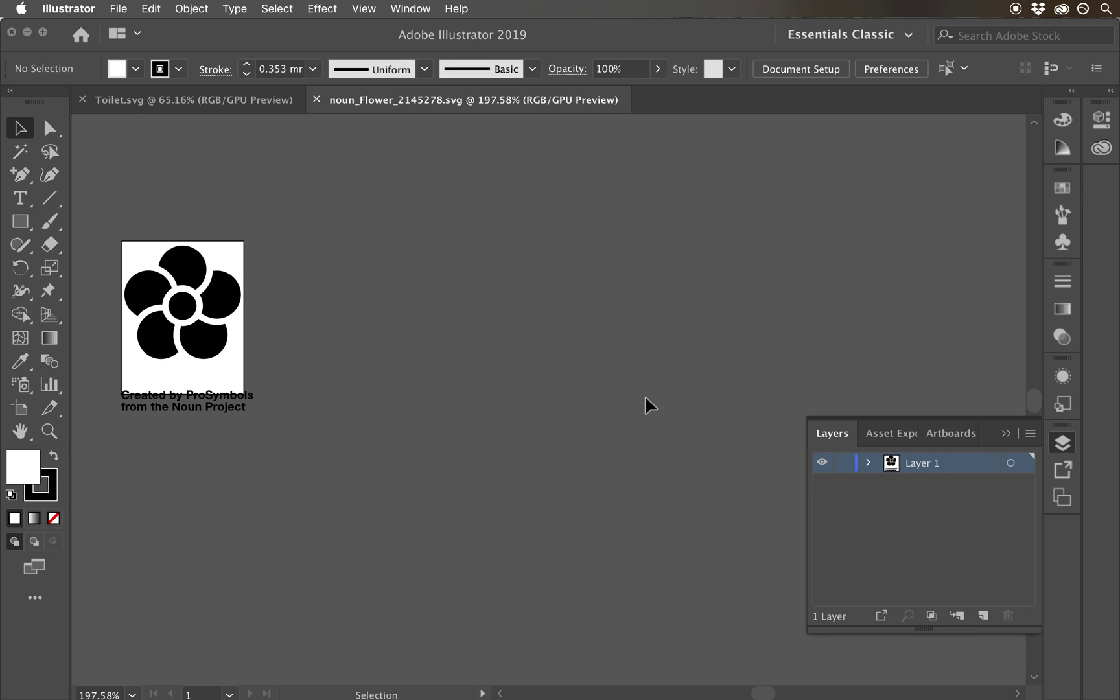
scroll(497, 406, "left", 10)
scroll(417, 347, "up", 8, "alt")
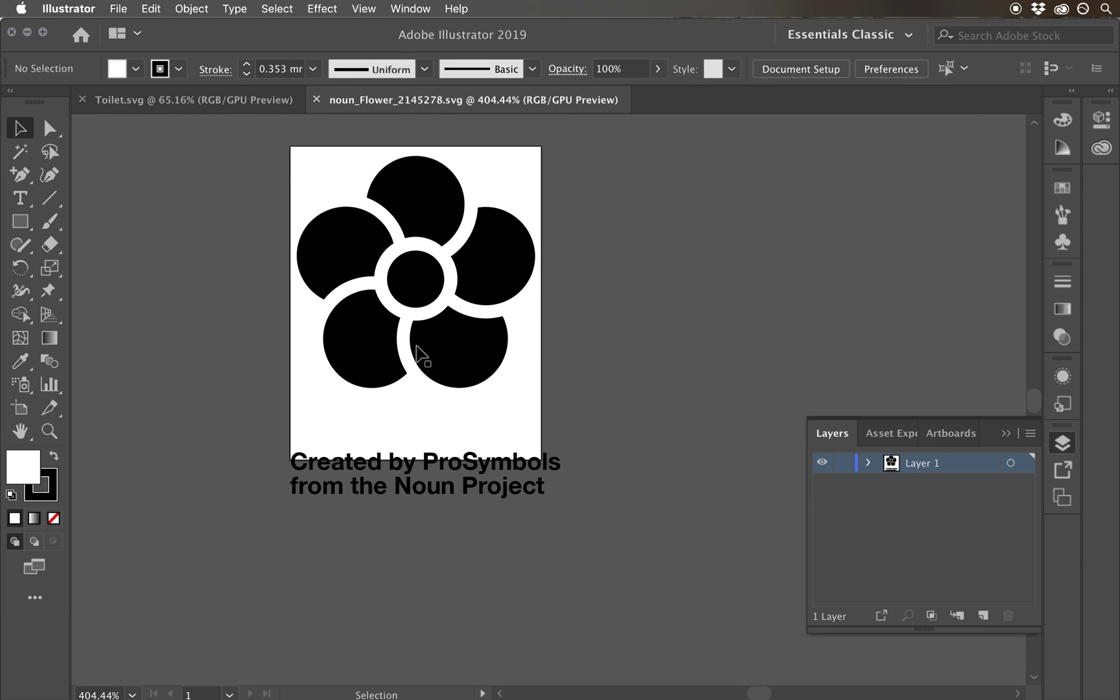
- Delete the attribution text below the flower and save the file
left_click_drag(607, 547, 247, 412)
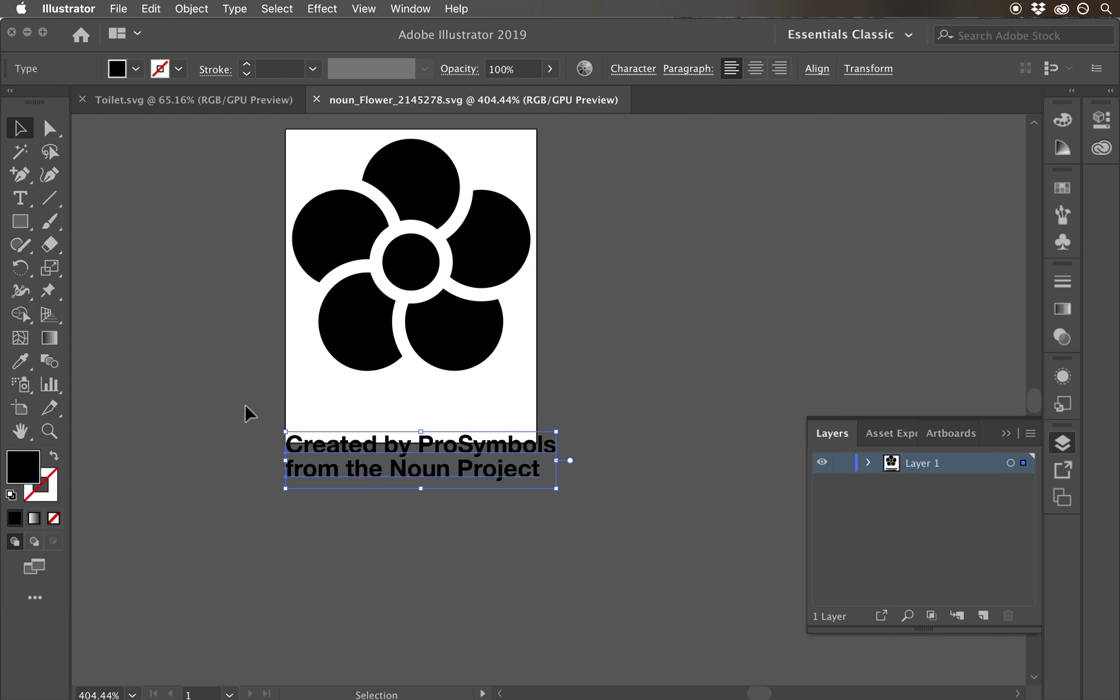
key("Delete")
scroll(250, 412, "up", 3)
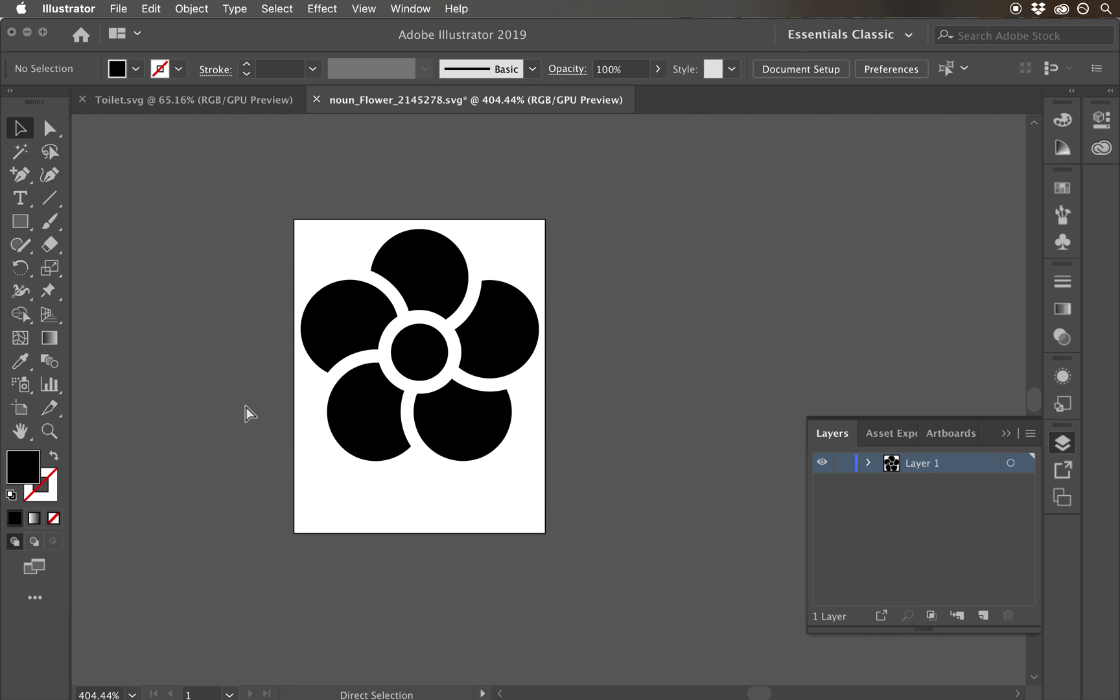
key("super+s")
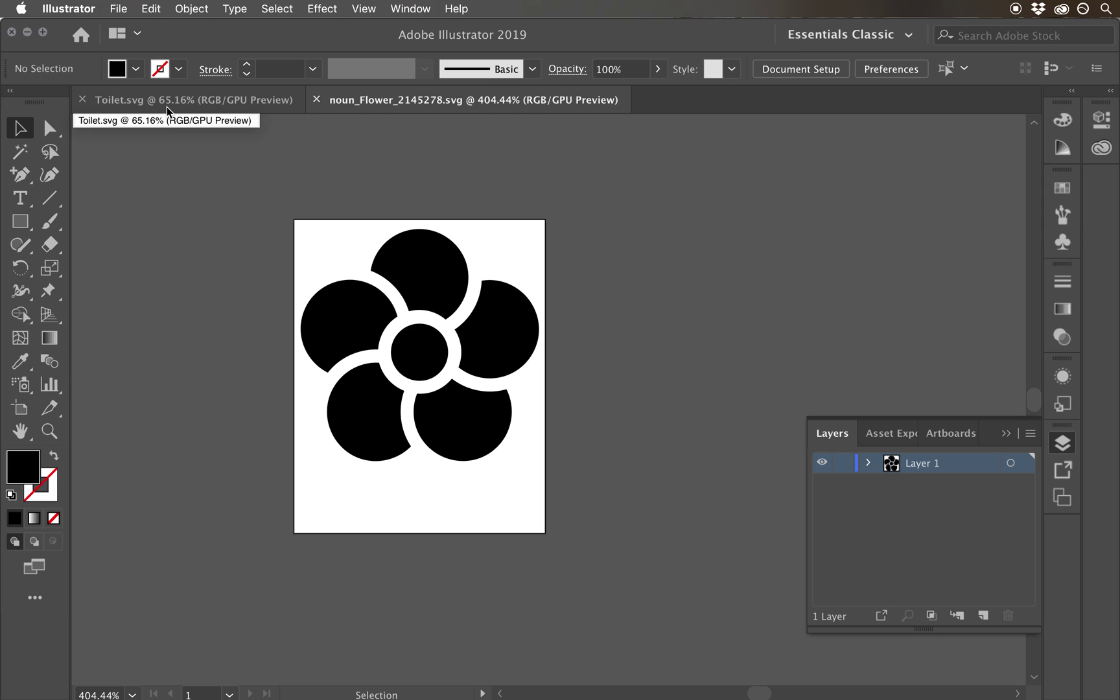
- Switch to Fusion 360 and examine the TeaCandleHolder box and its finger joints from several angles
left_click(167, 103)
key("ctrl+Right")
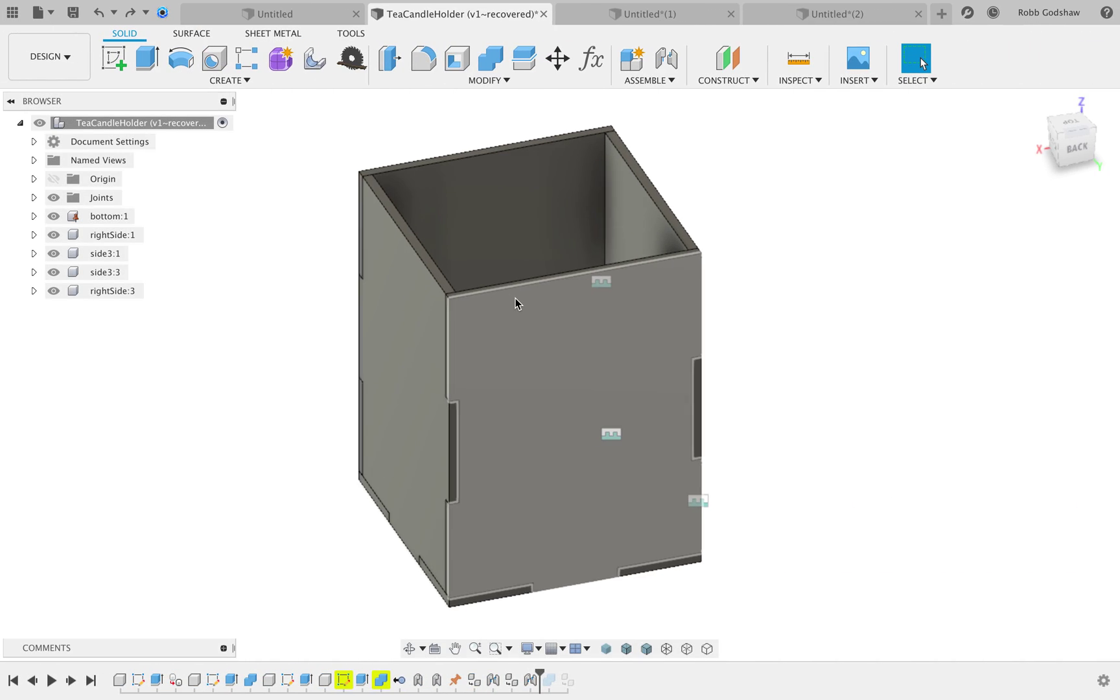
scroll(518, 303, "right", 3)
scroll(518, 304, "left", 5, "shift")
scroll(517, 303, "right", 2, "shift")
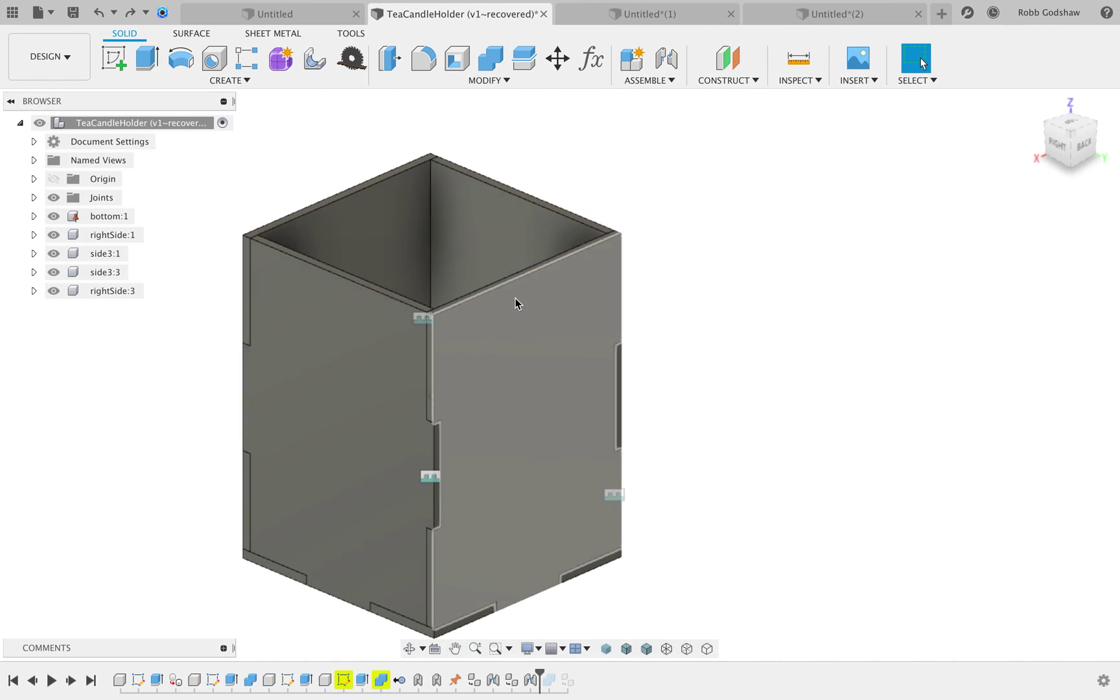
scroll(518, 303, "left", 2, "shift")
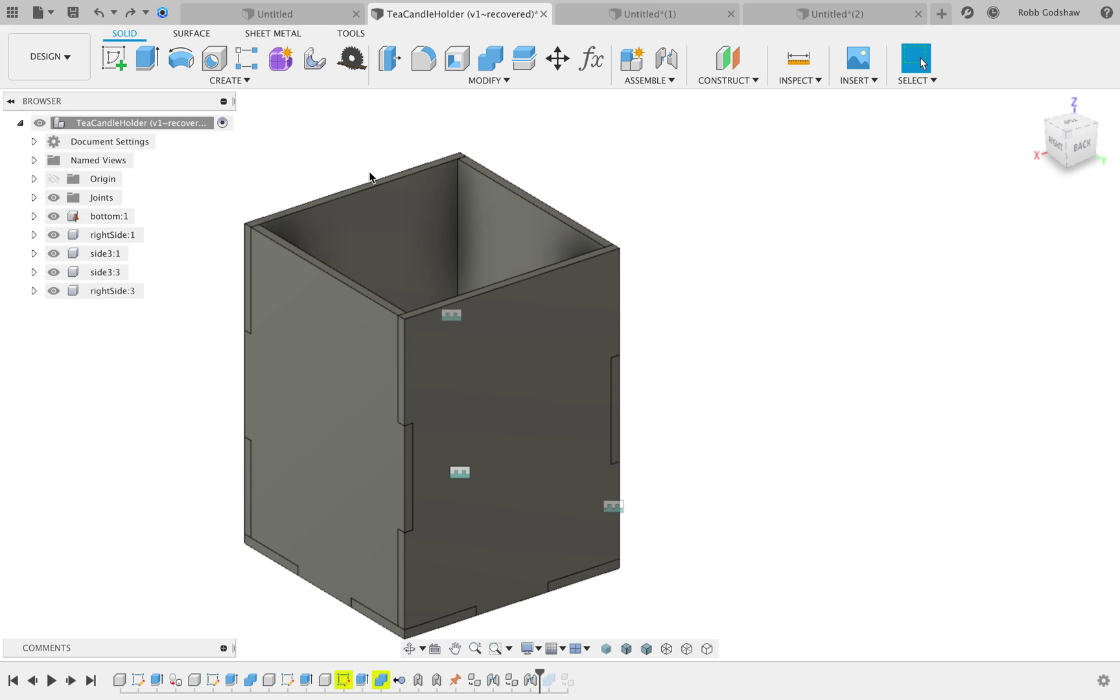
- Create a new design and choose the 2.Misc folder in DES 460 - Class Documents as its save location
left_click(39, 13)
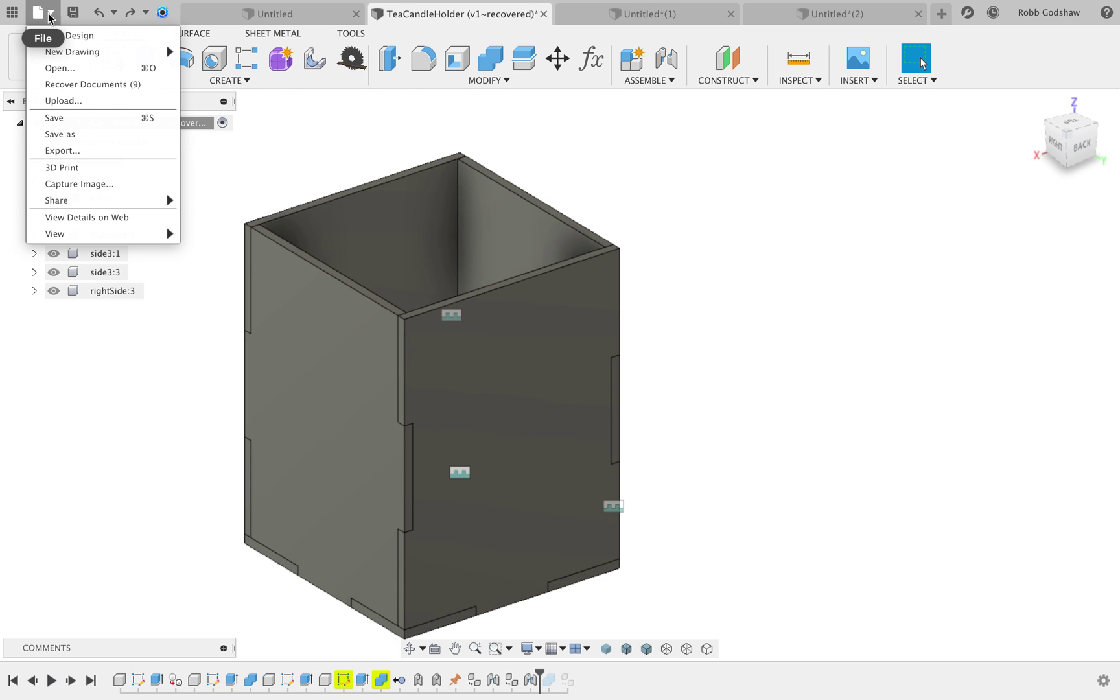
left_click(77, 39)
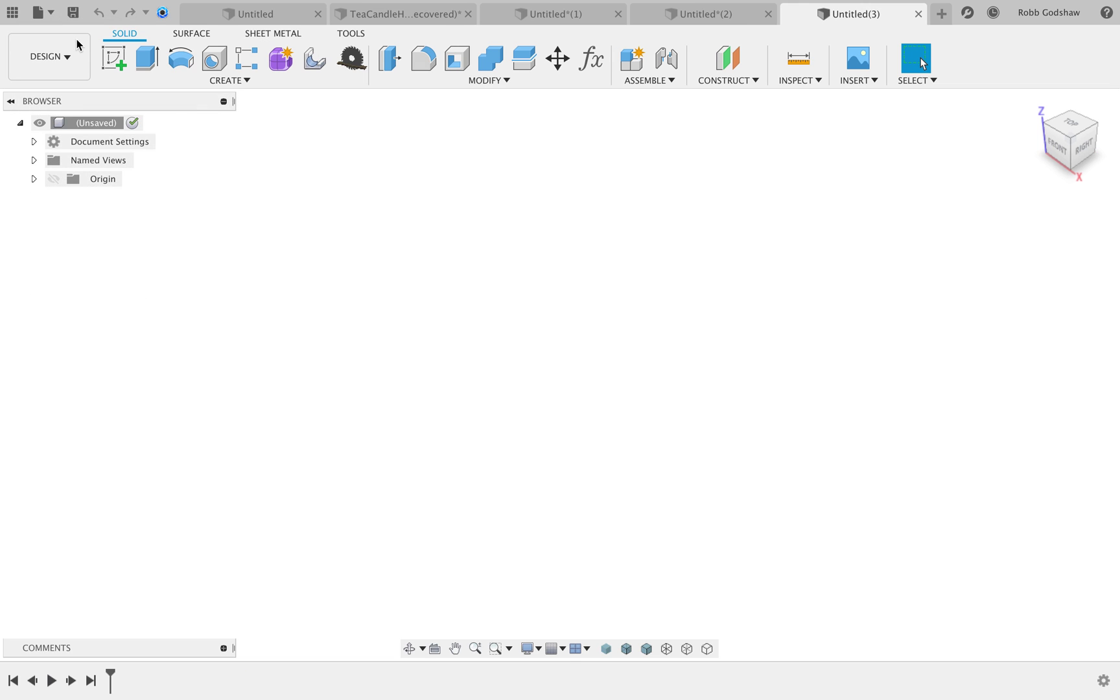
key("super+s")
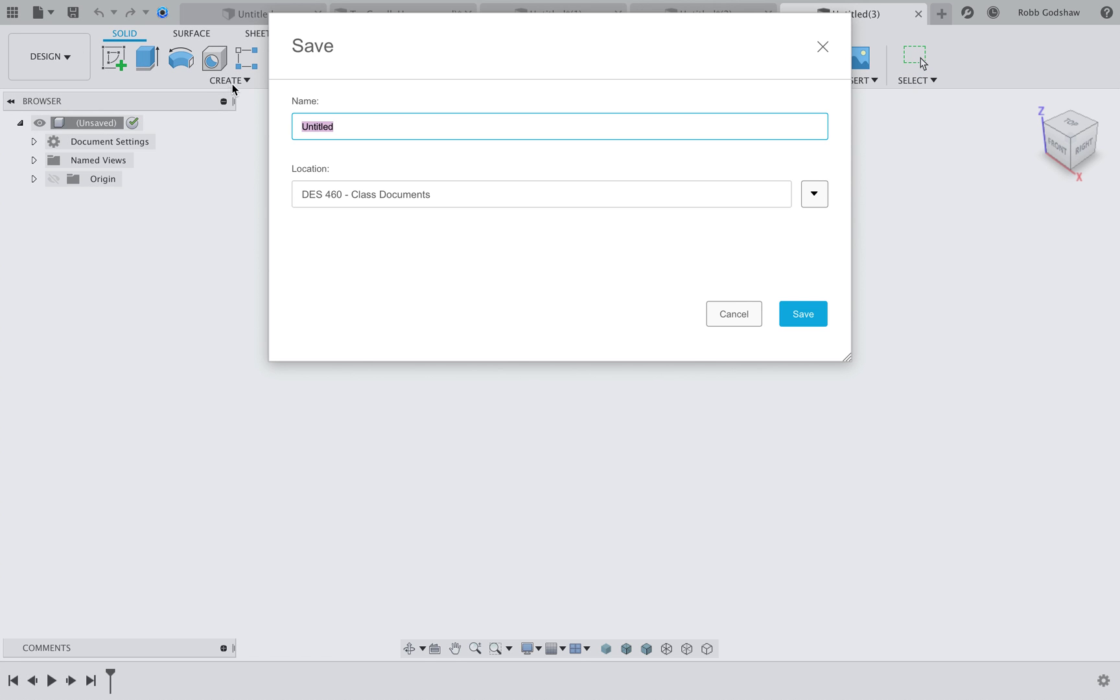
left_click(814, 195)
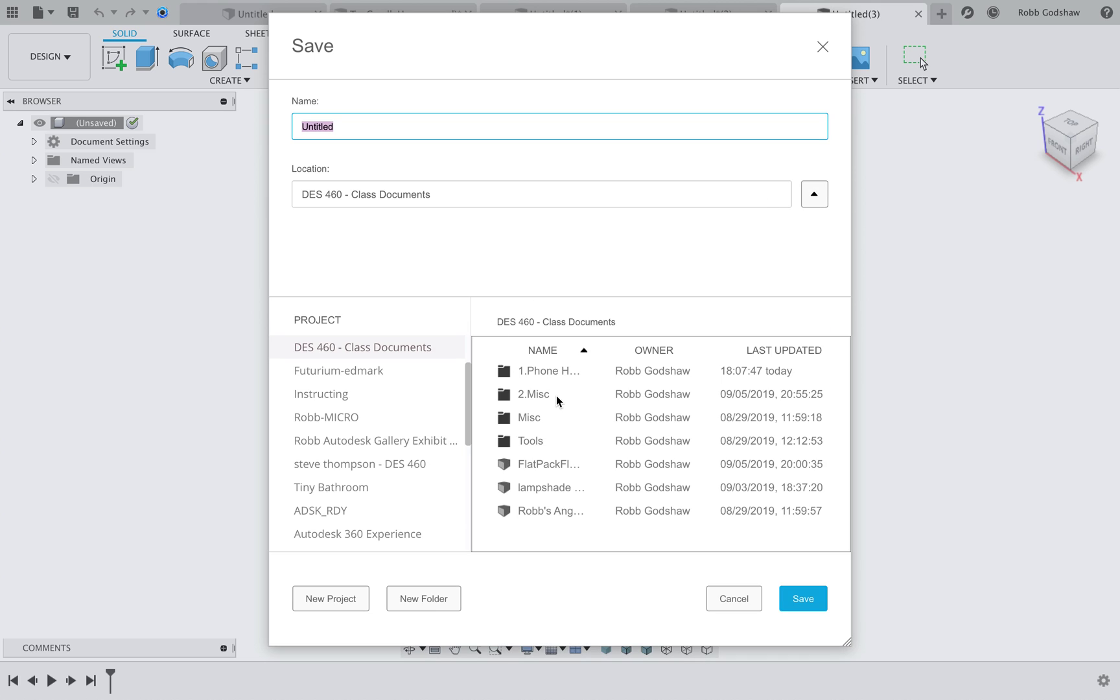
left_click(535, 400)
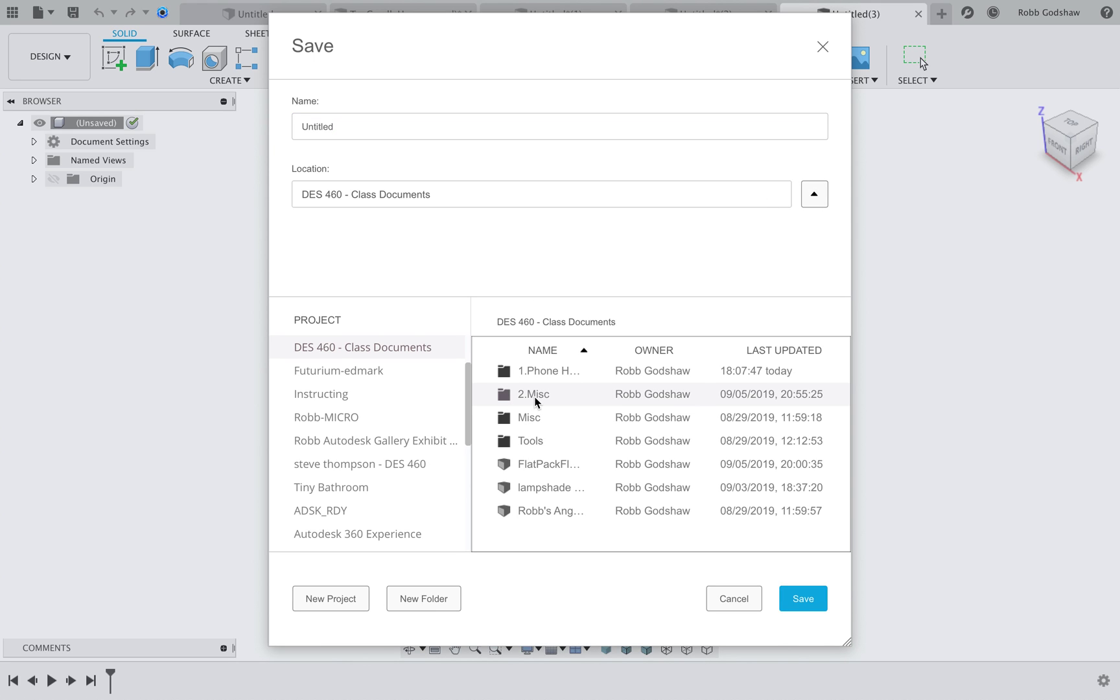
double_click(381, 128)
double_click(541, 393)
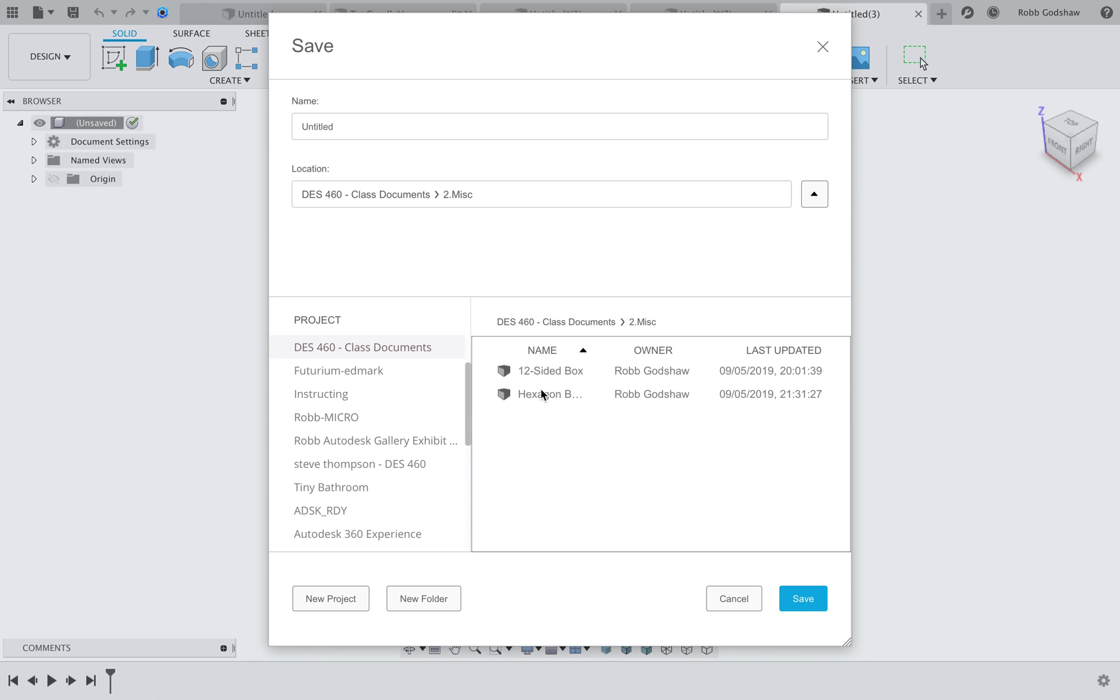
- Name the design 5-sided-box-screencast and save it
double_click(385, 126)
type("5-sided-box-sc")
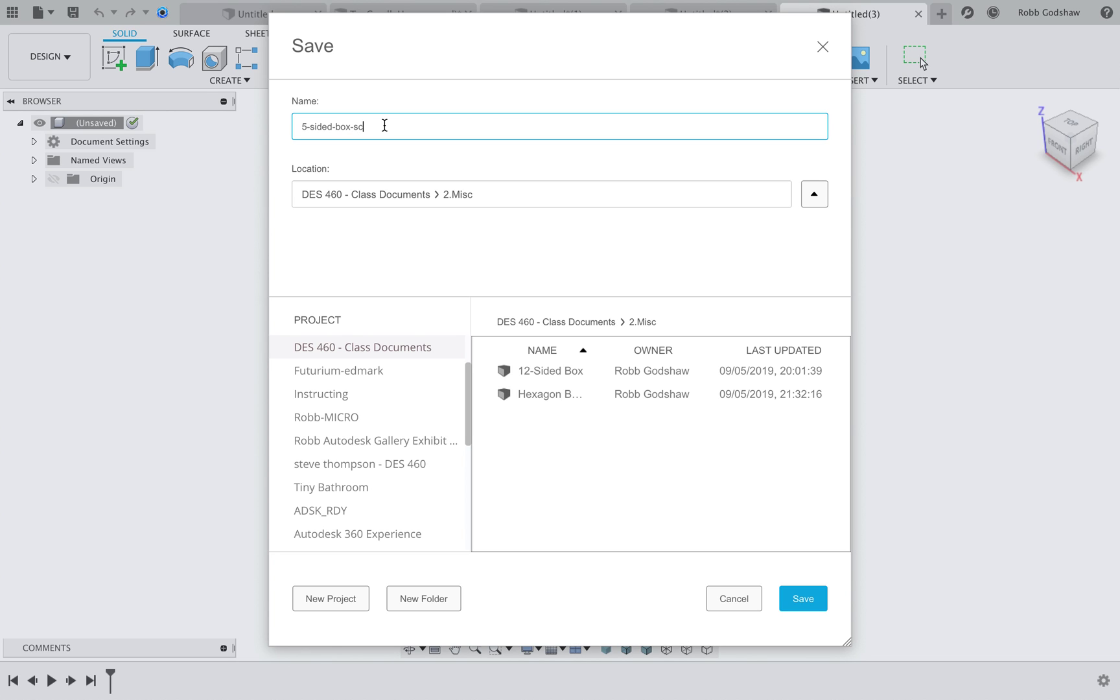
type("reencast")
key("Return")
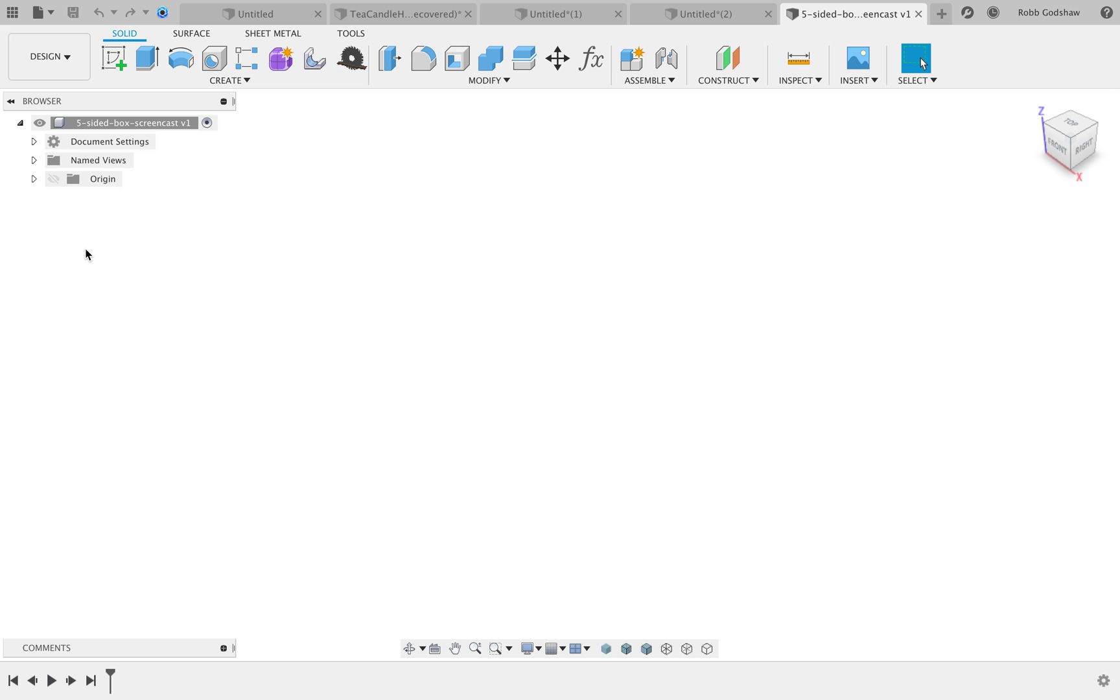
- Create an empty, activated component named bottom in the design
left_click(230, 83)
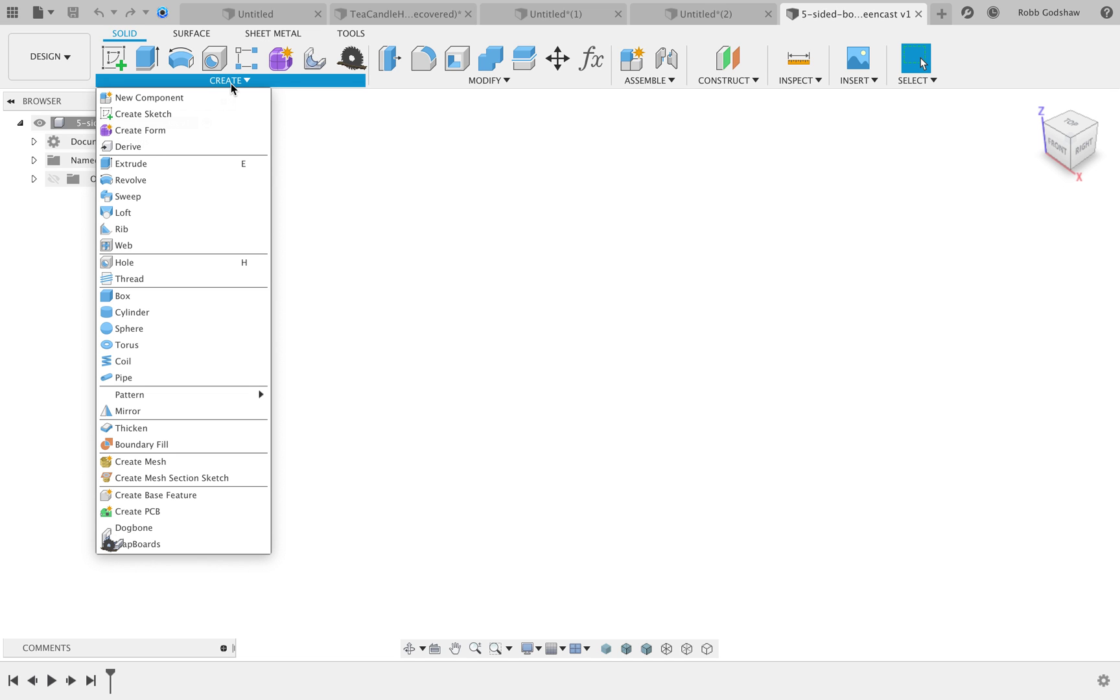
left_click(223, 94)
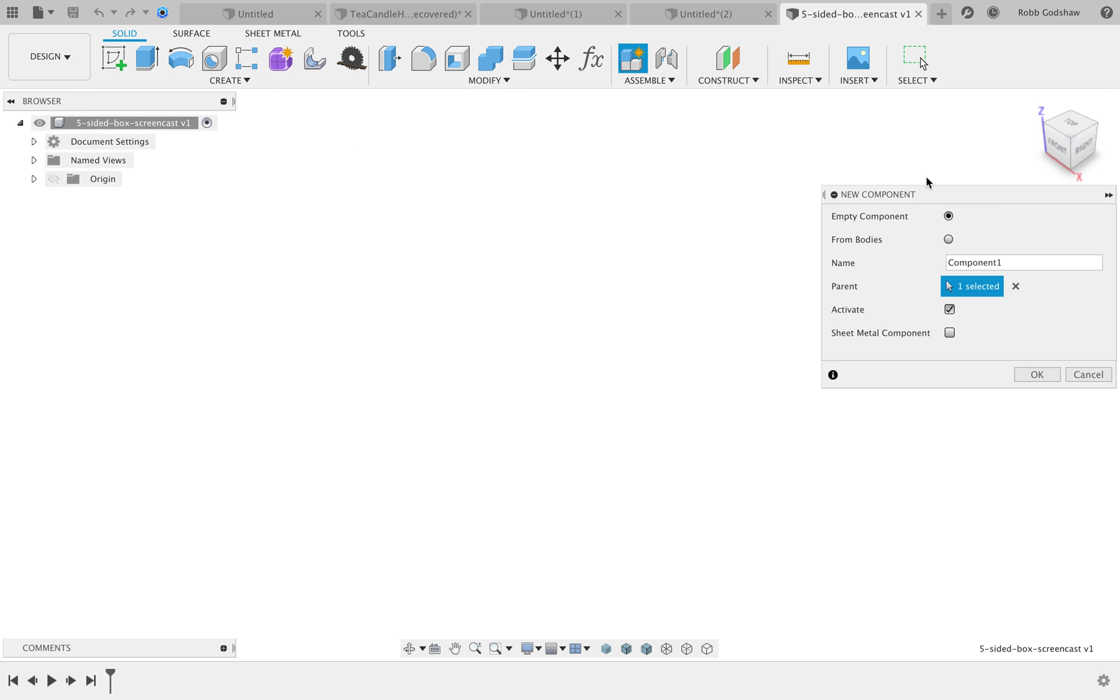
double_click(1041, 263)
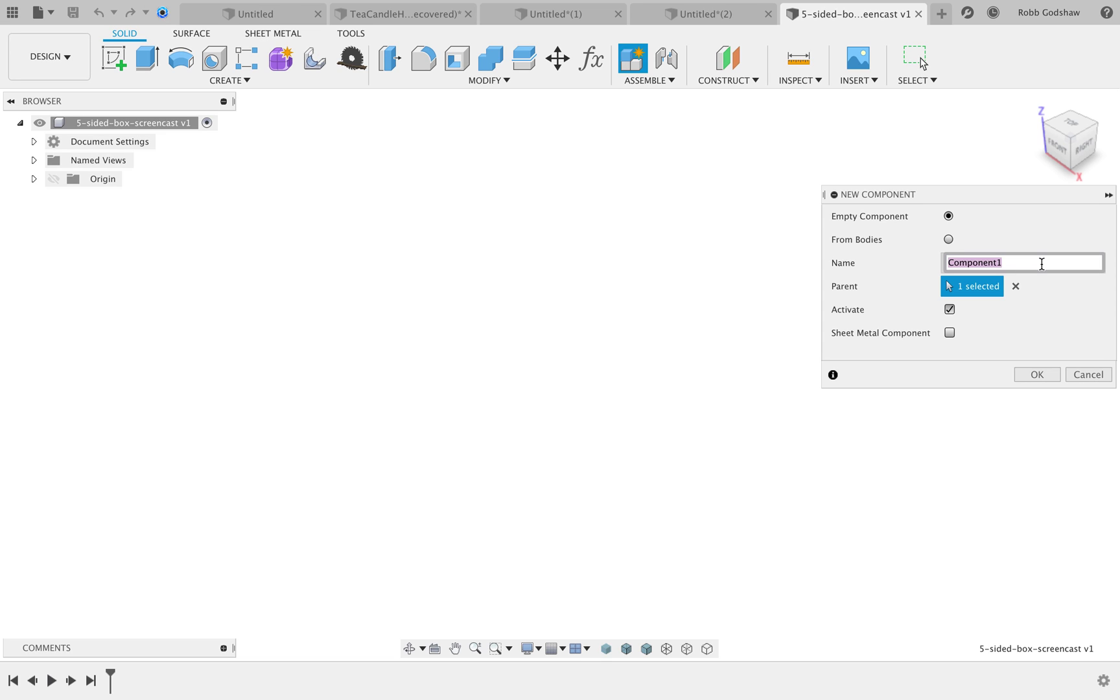
type("bottom")
key("Return")
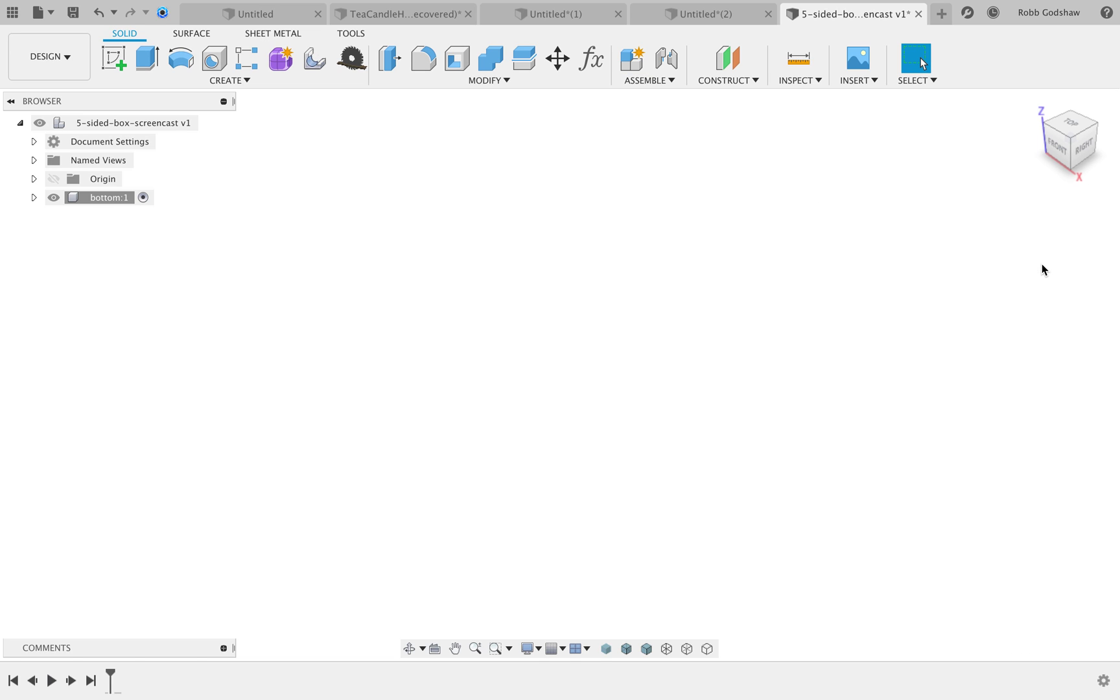
- Add a user parameter named thickness with a value of 3 mm
left_click(503, 81)
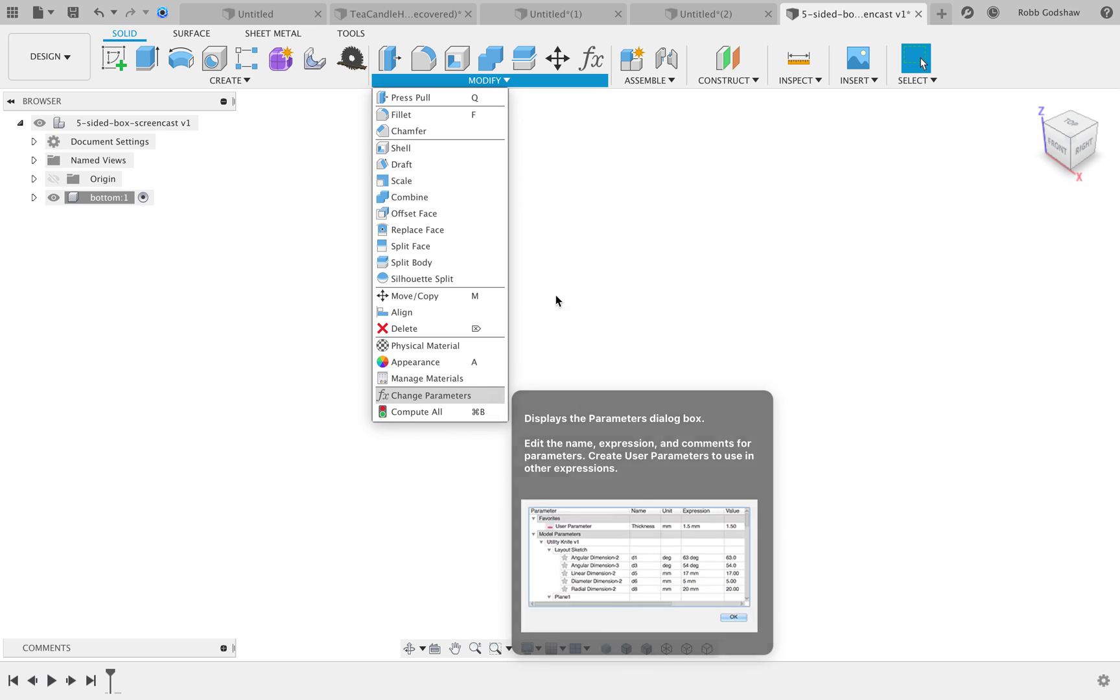
left_click(591, 59)
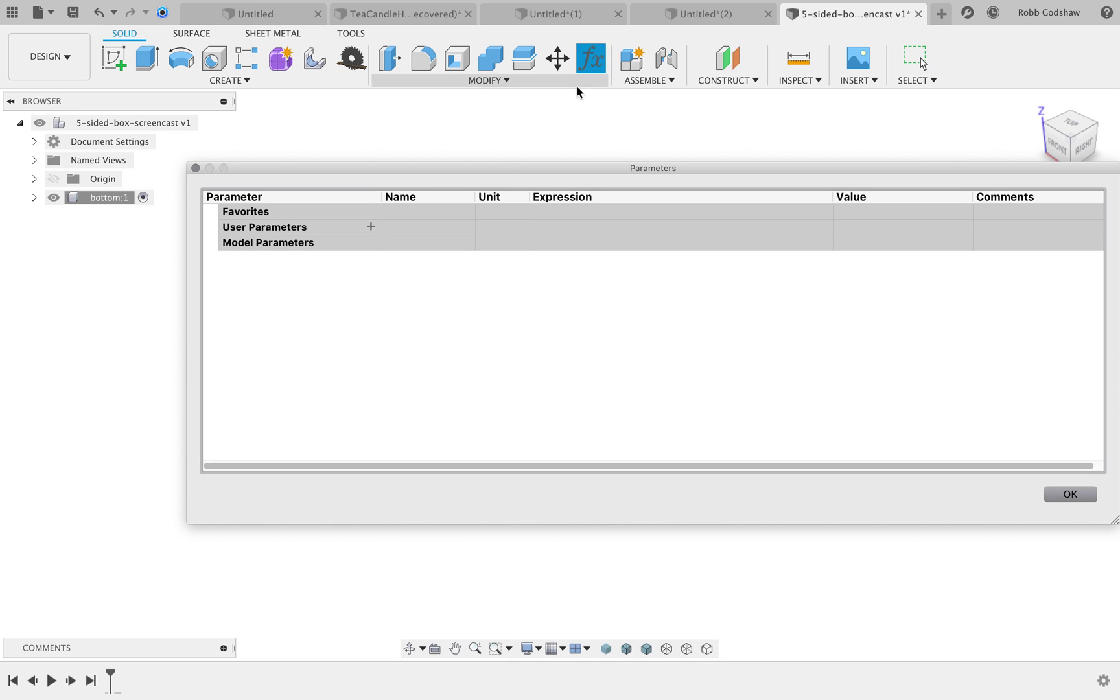
left_click_drag(503, 173, 420, 258)
left_click(301, 300)
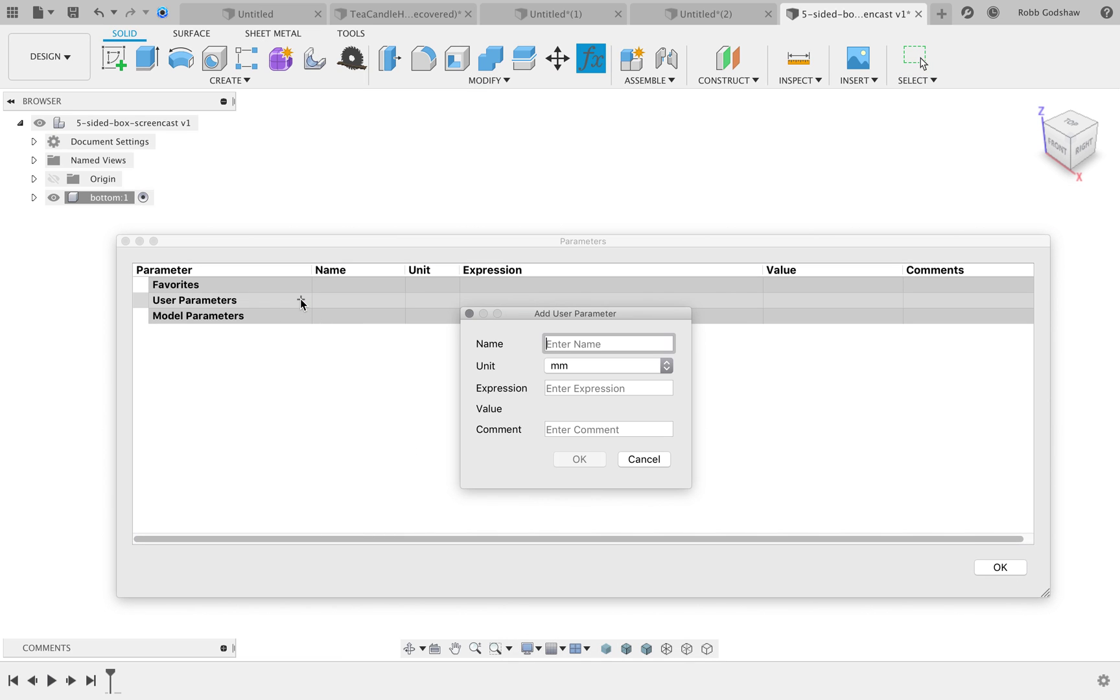
type("thi")
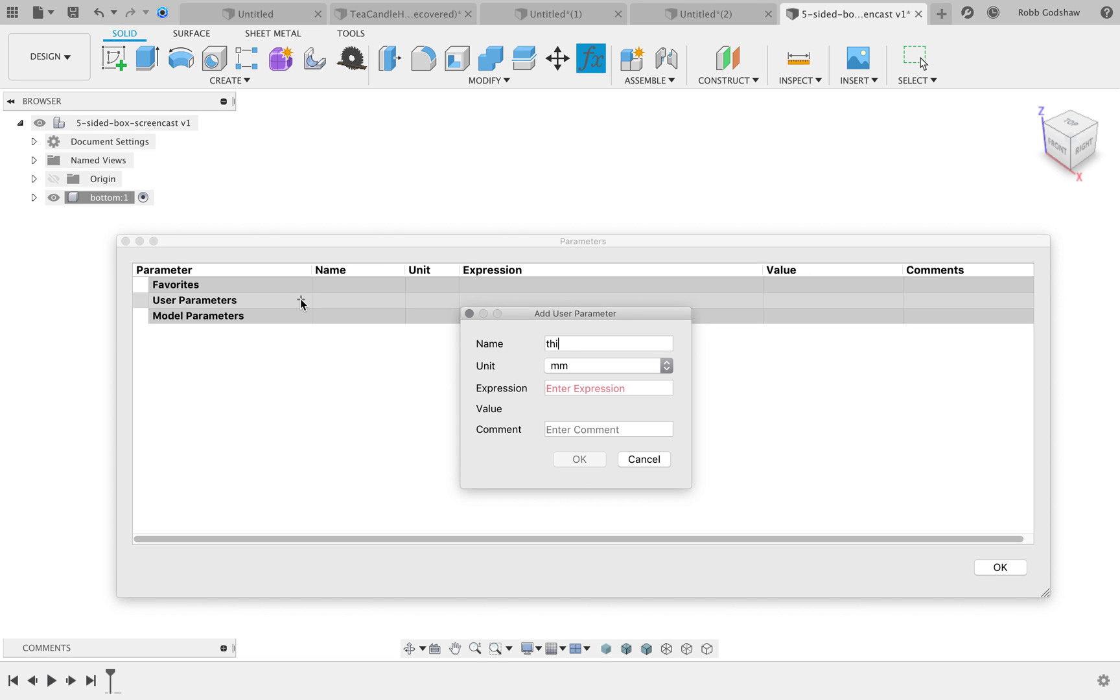
key("Tab")
type("3")
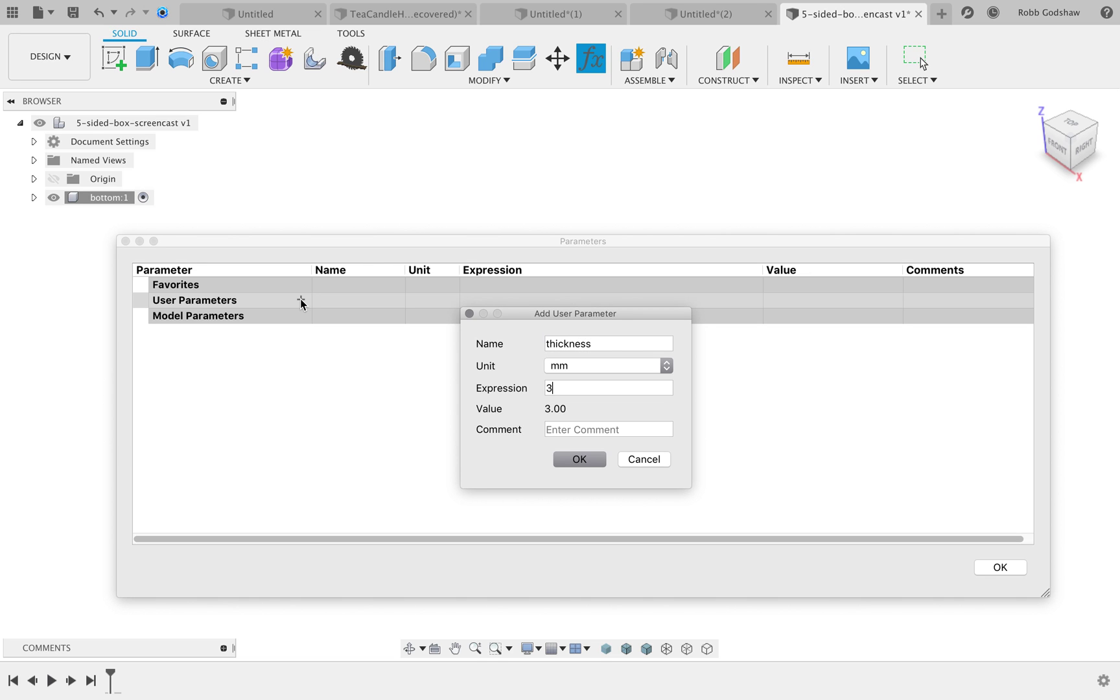
key("Return")
- Add a user parameter named x with a value of 100 mm
left_click(301, 301)
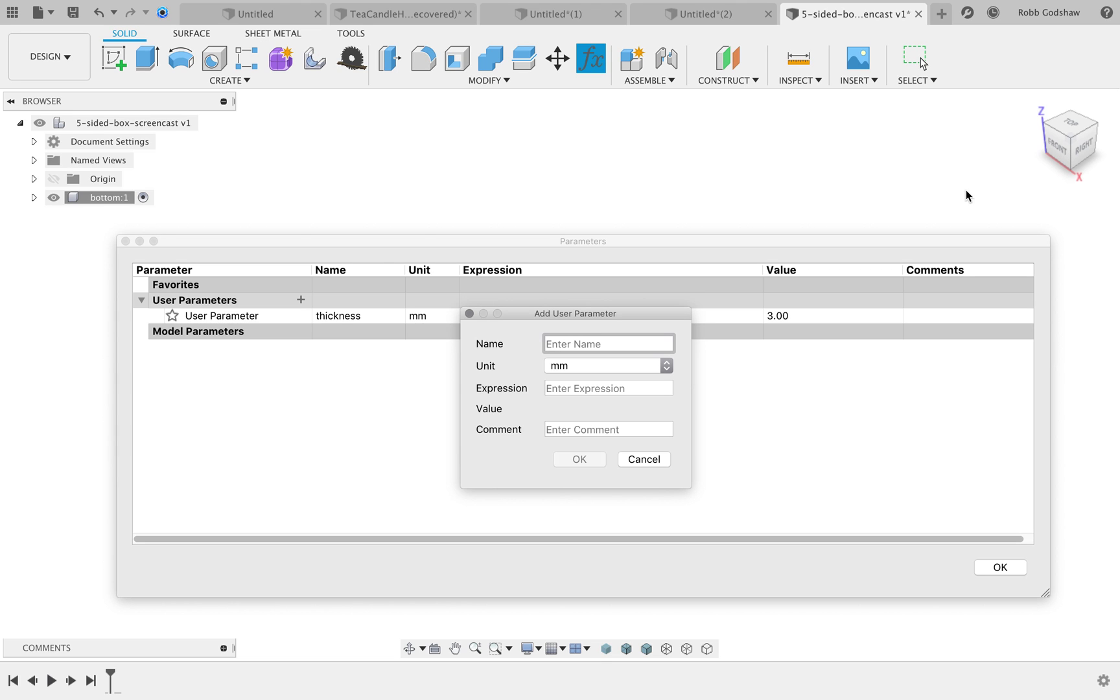
type("x")
key("Tab")
type("100")
key("Return")
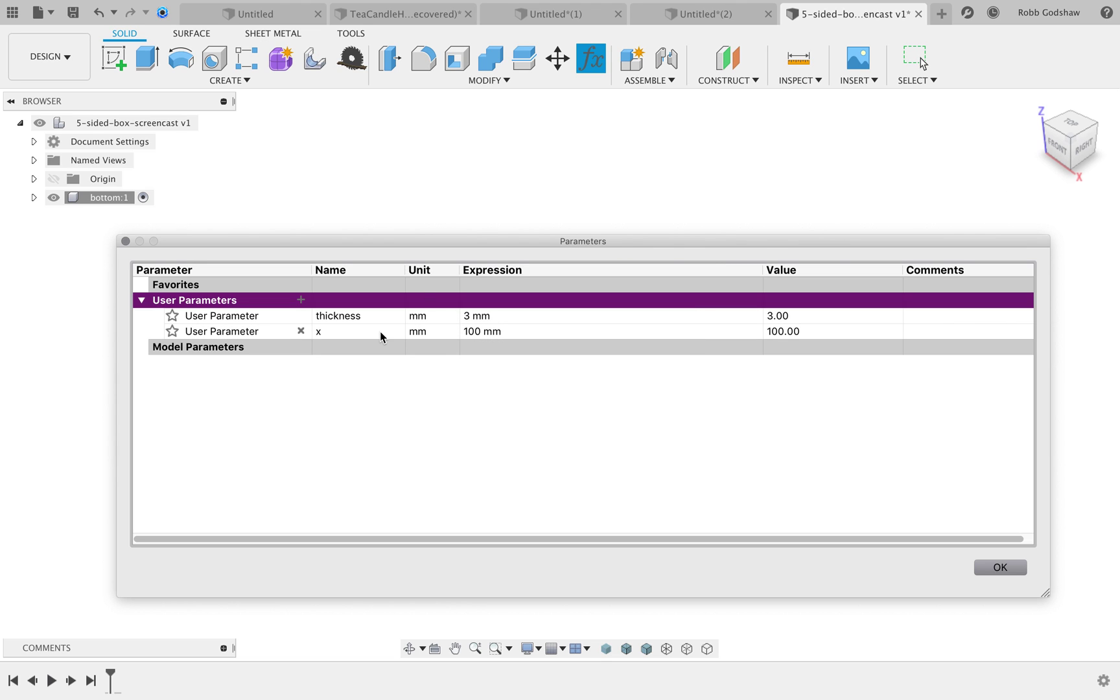
- Add a user parameter named y with a value of 150 mm
left_click(302, 301)
type("y")
key("Tab")
type("150")
key("Return")
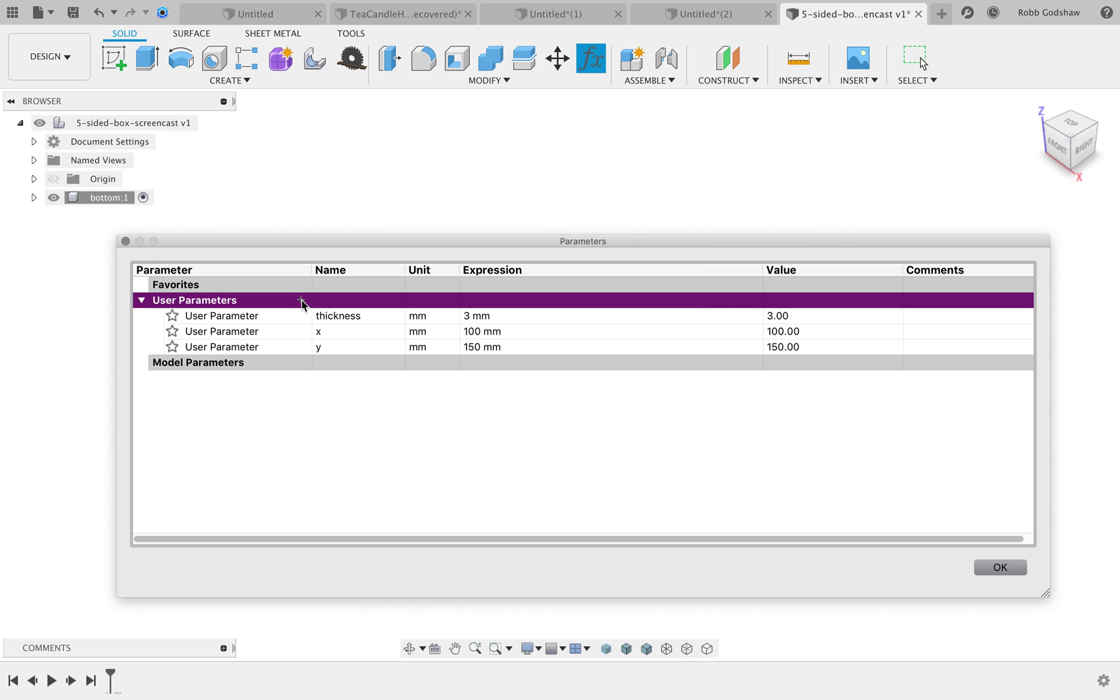
- Add a user parameter named z with a value of 200 mm and close the parameter list
left_click(301, 302)
type("z2")
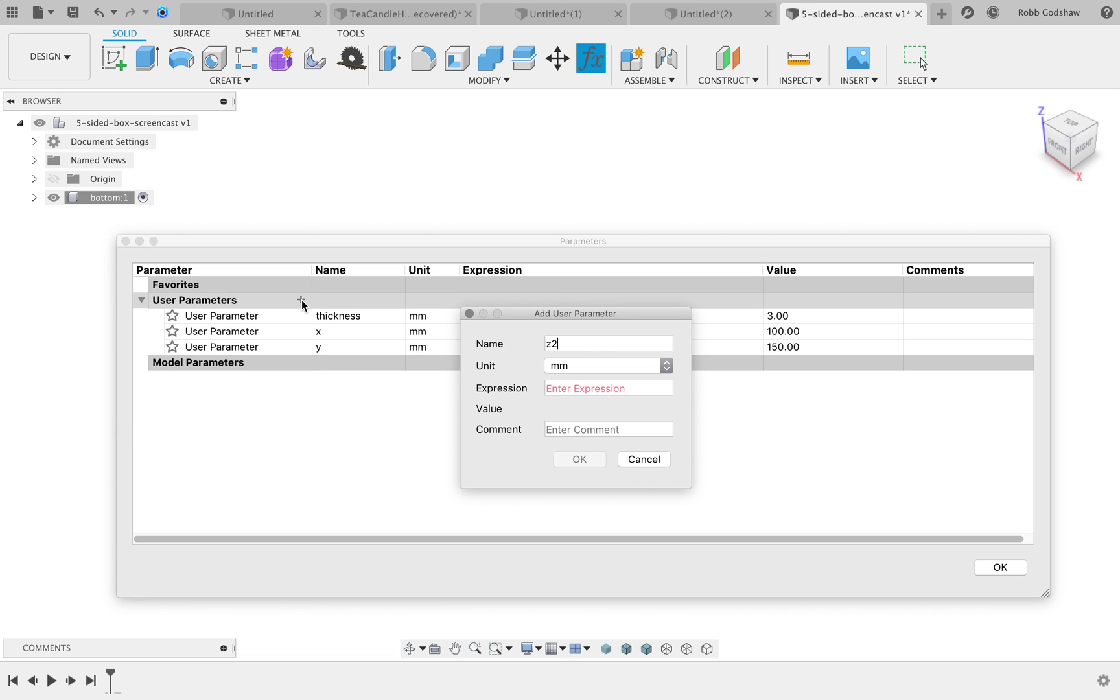
key("BackSpace")
key("BackSpace")
type("z")
key("Tab")
type("200")
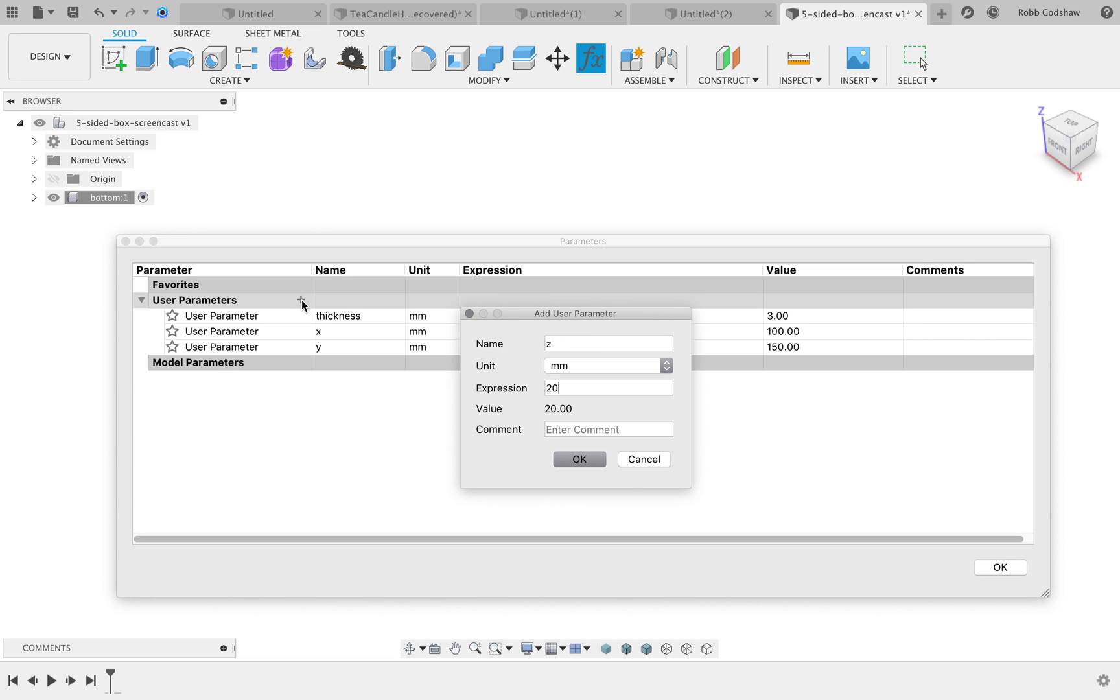
key("Return")
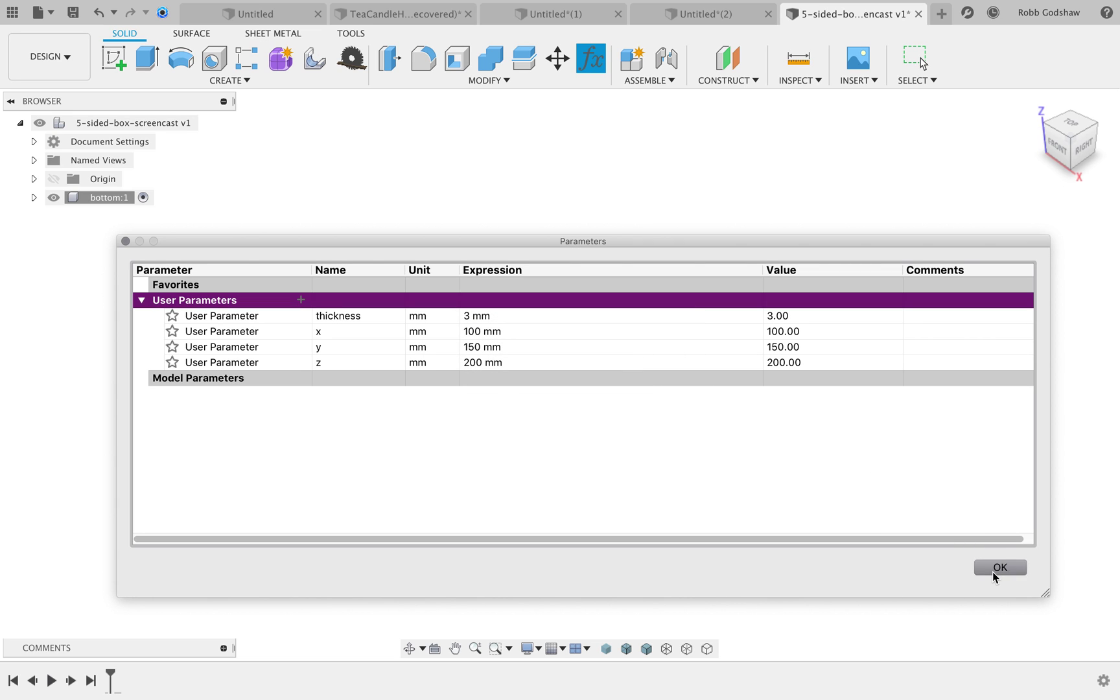
left_click(999, 569)
- Review the list of user parameters once more
scroll(983, 167, "right", 10, "shift")
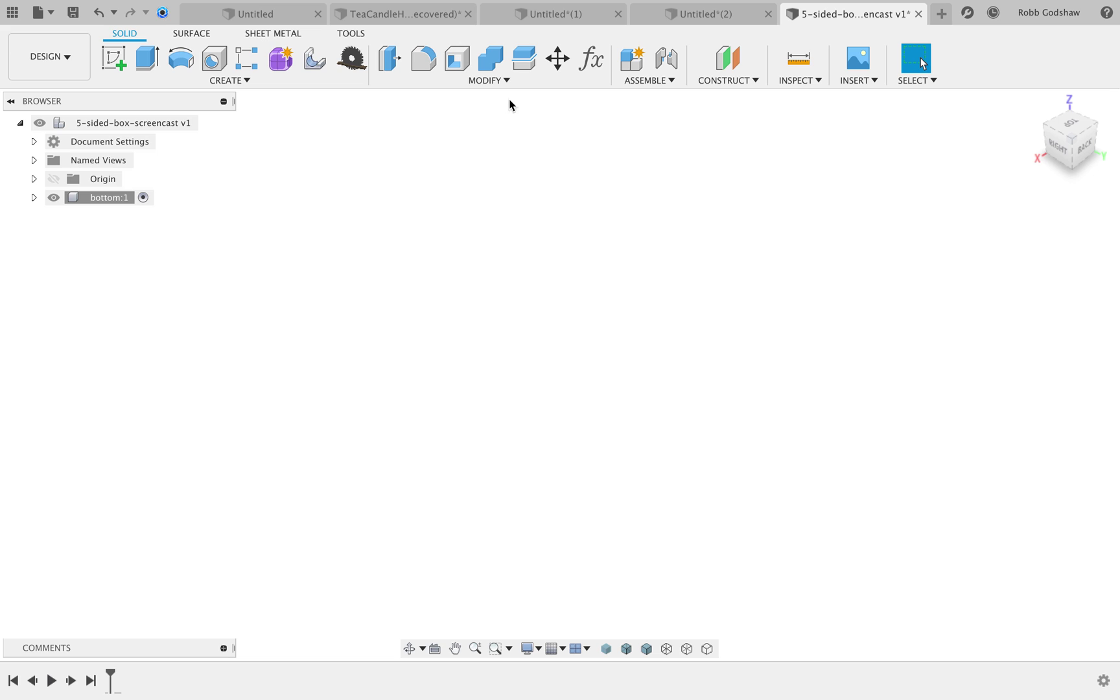
left_click(581, 68)
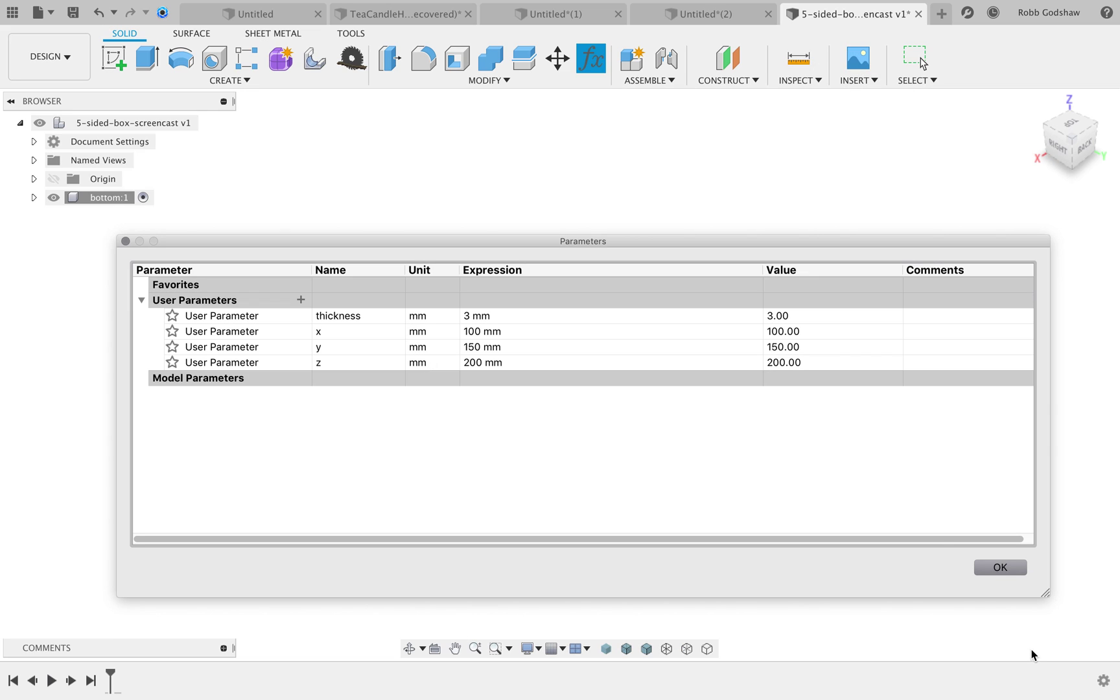
left_click(1013, 568)
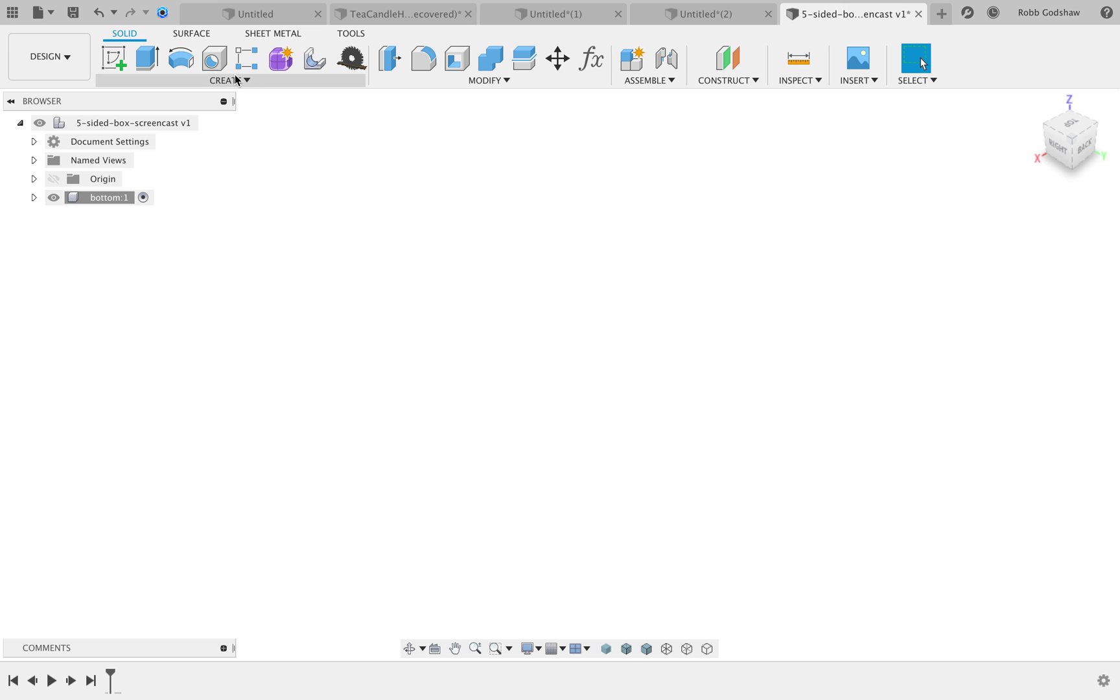
- Start a sketch on the horizontal XY plane and draw a rectangle from the origin, about 130 mm wide and 98 mm high
left_click(125, 62)
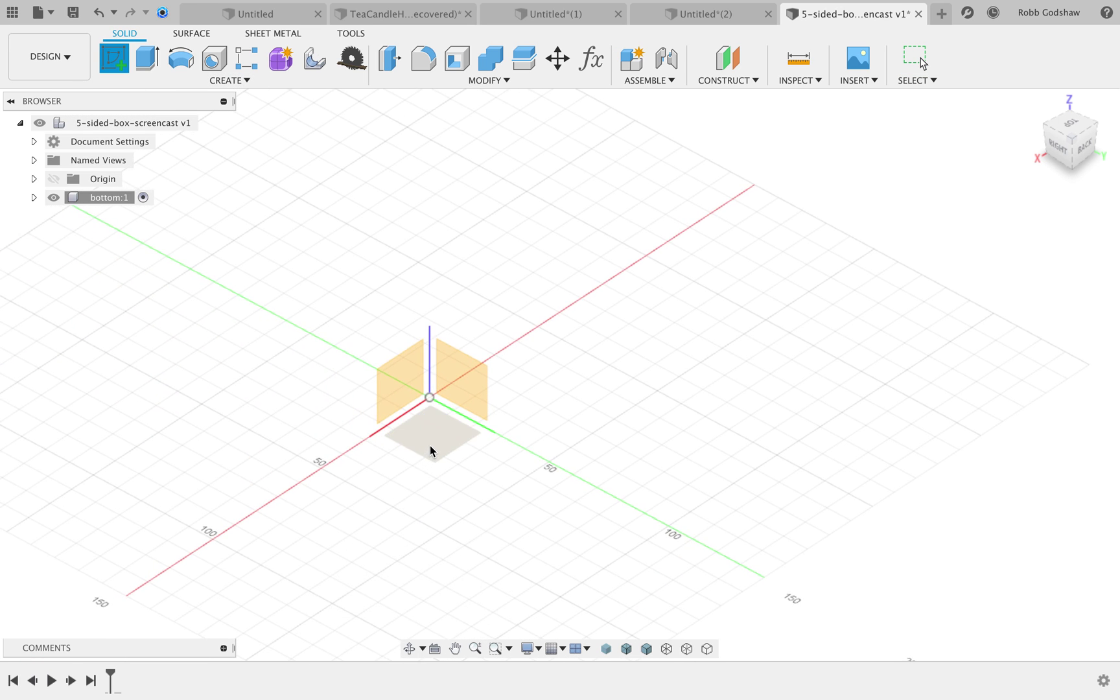
left_click(430, 446)
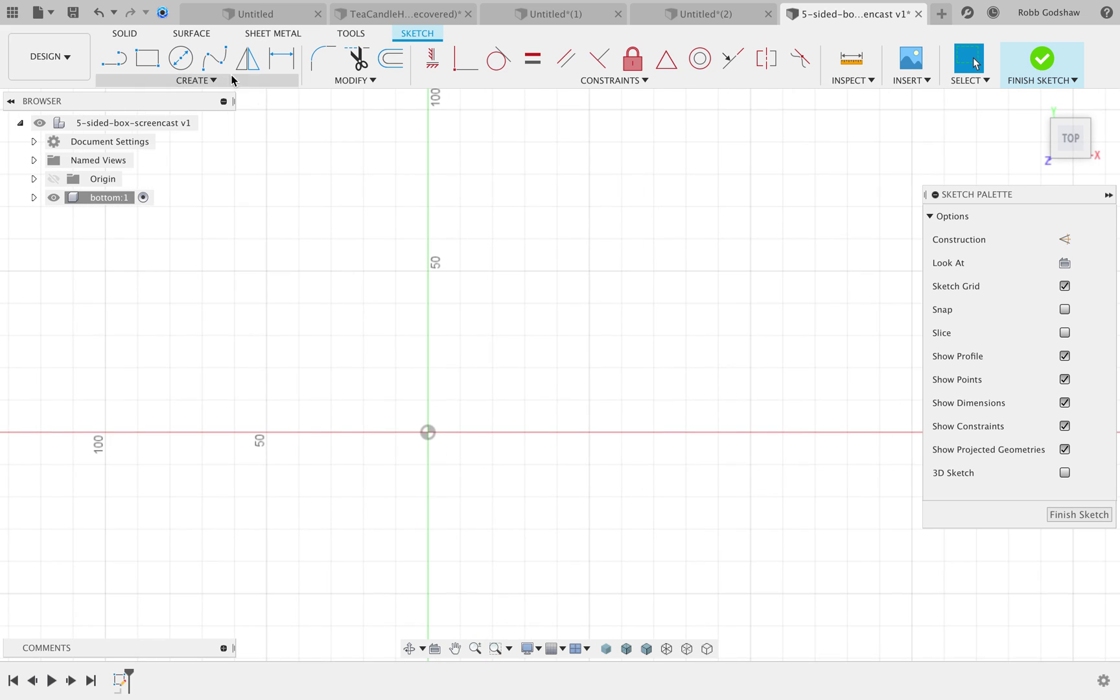
left_click(147, 58)
left_click(429, 432)
left_click(850, 116)
scroll(551, 295, "right", 3)
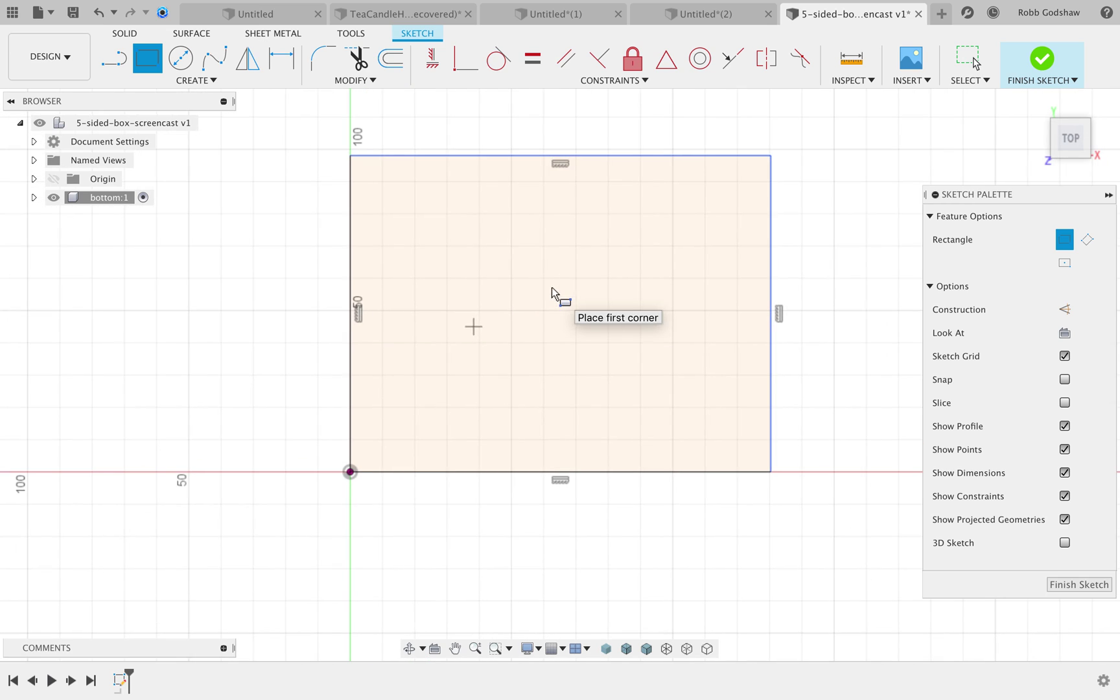
- Dimension the rectangle's vertical side along the Y axis with the parameter y
left_click(281, 60)
left_click(351, 302)
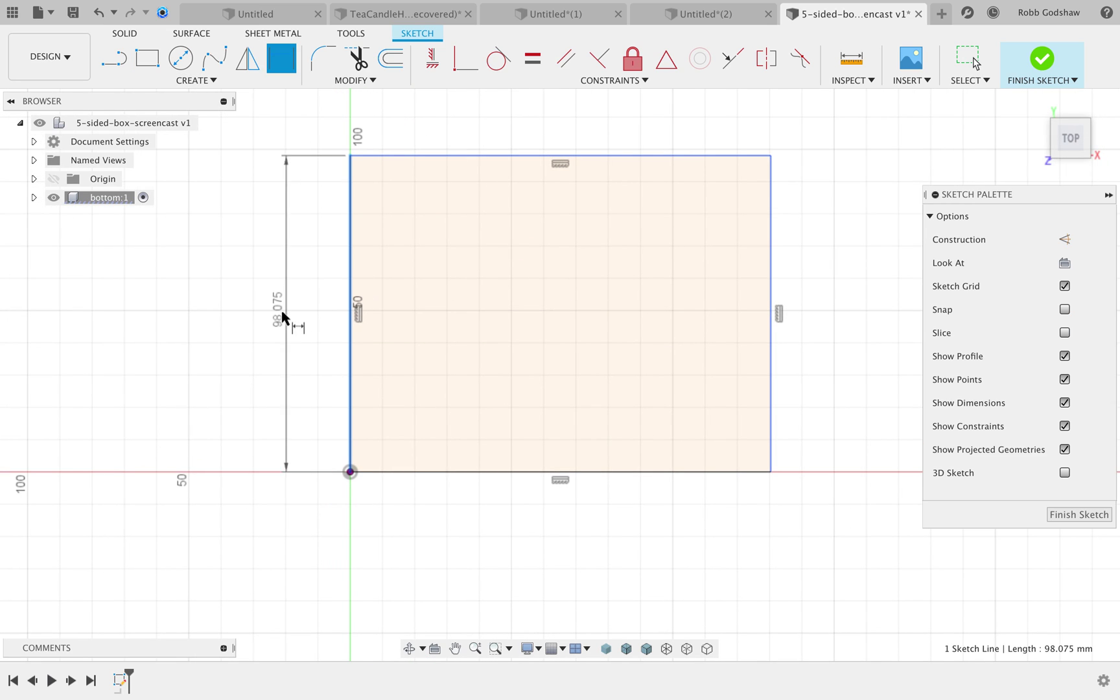
left_click(270, 323)
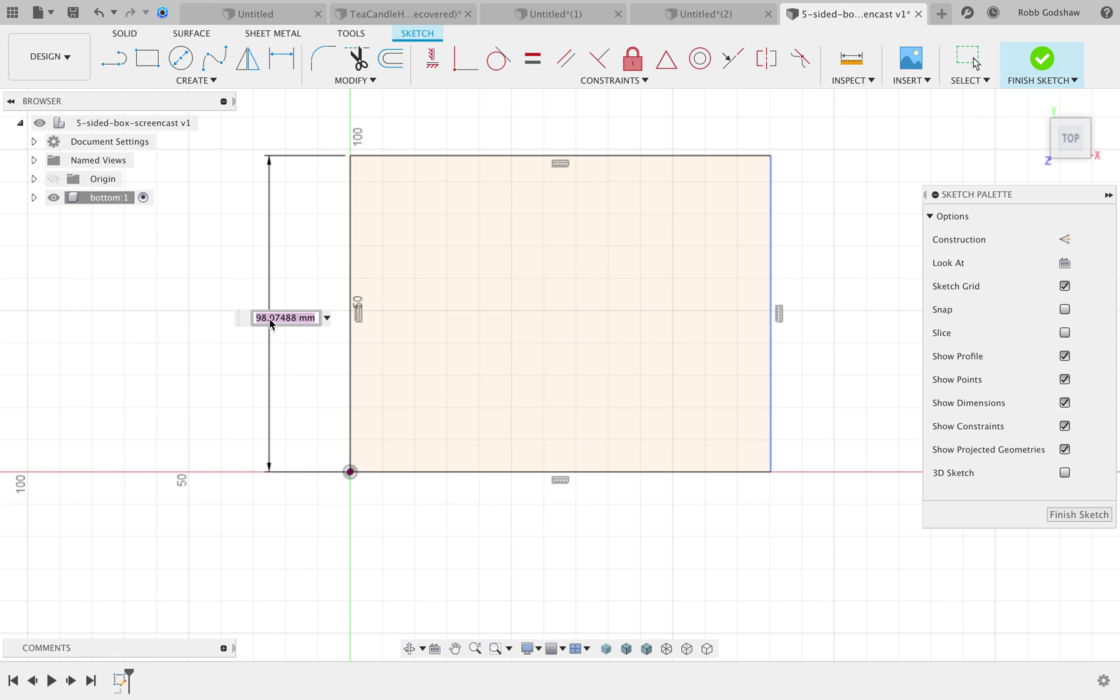
mouse_move(1101, 102)
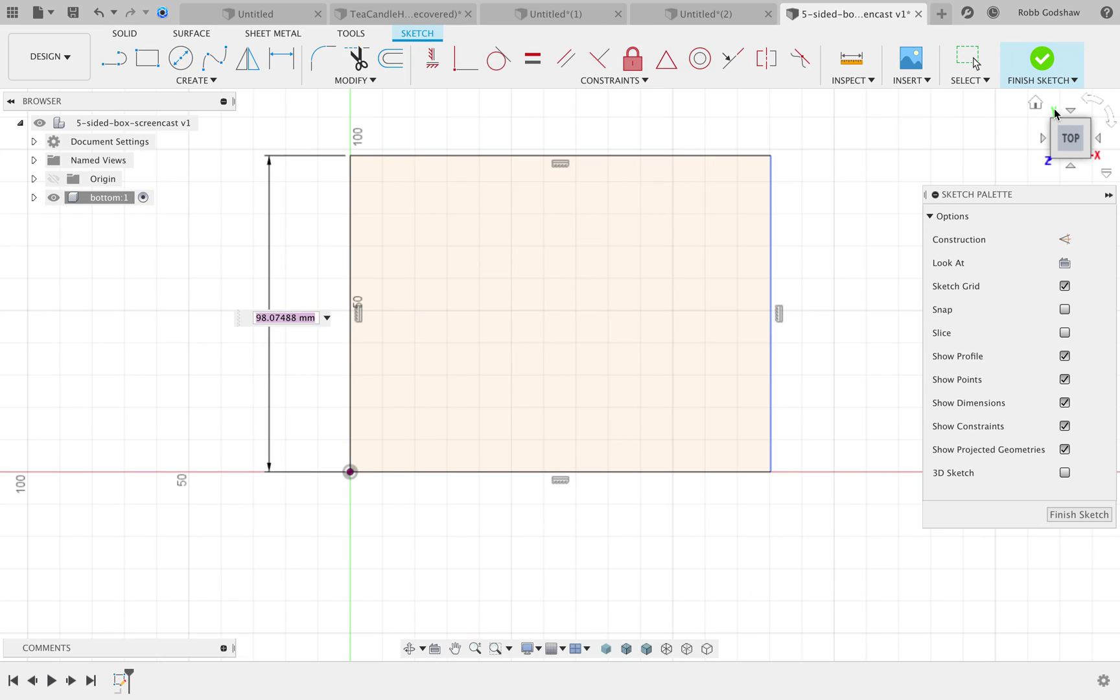
type("y")
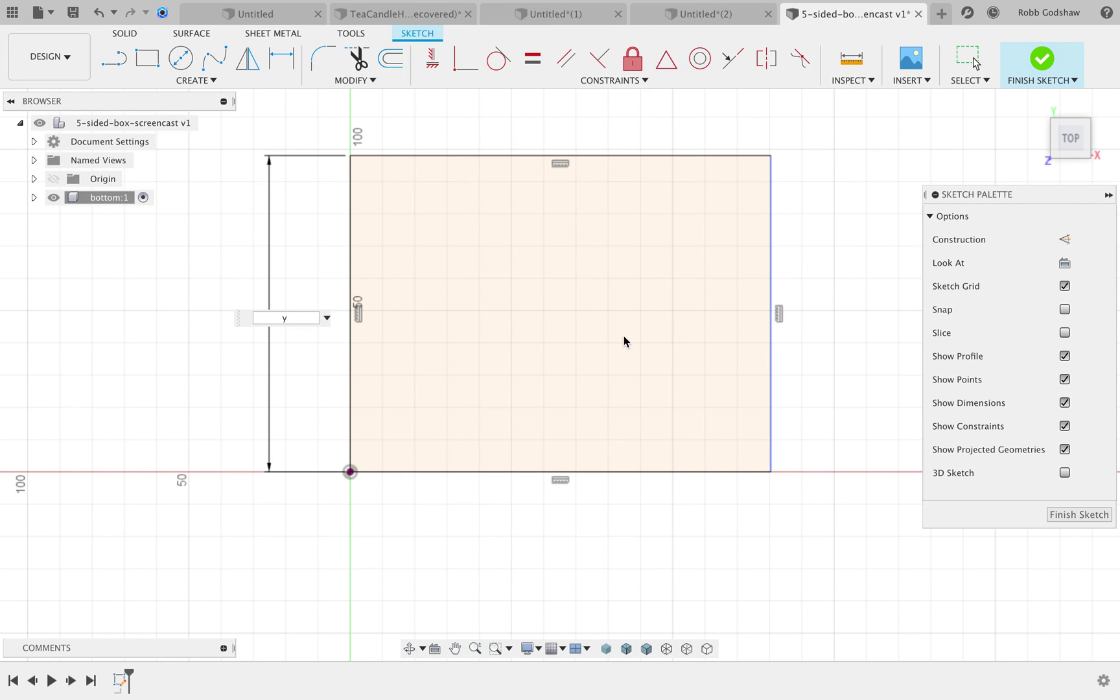
key("Return")
- Dimension the rectangle's lower horizontal edge with the parameter x
left_click(539, 474)
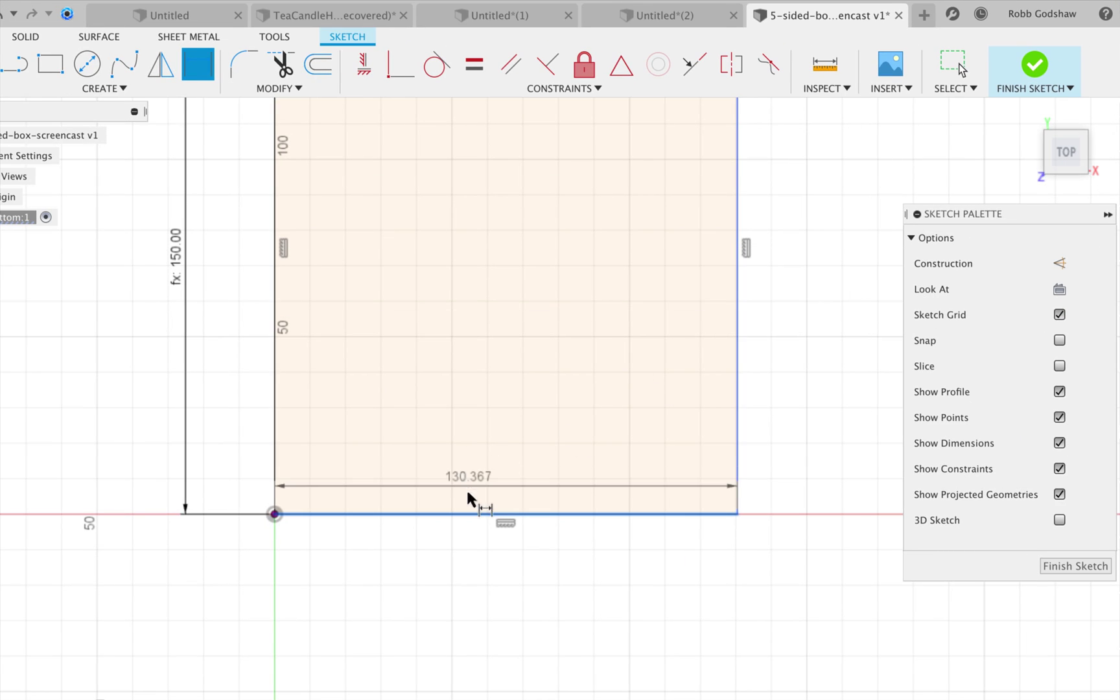
left_click(463, 607)
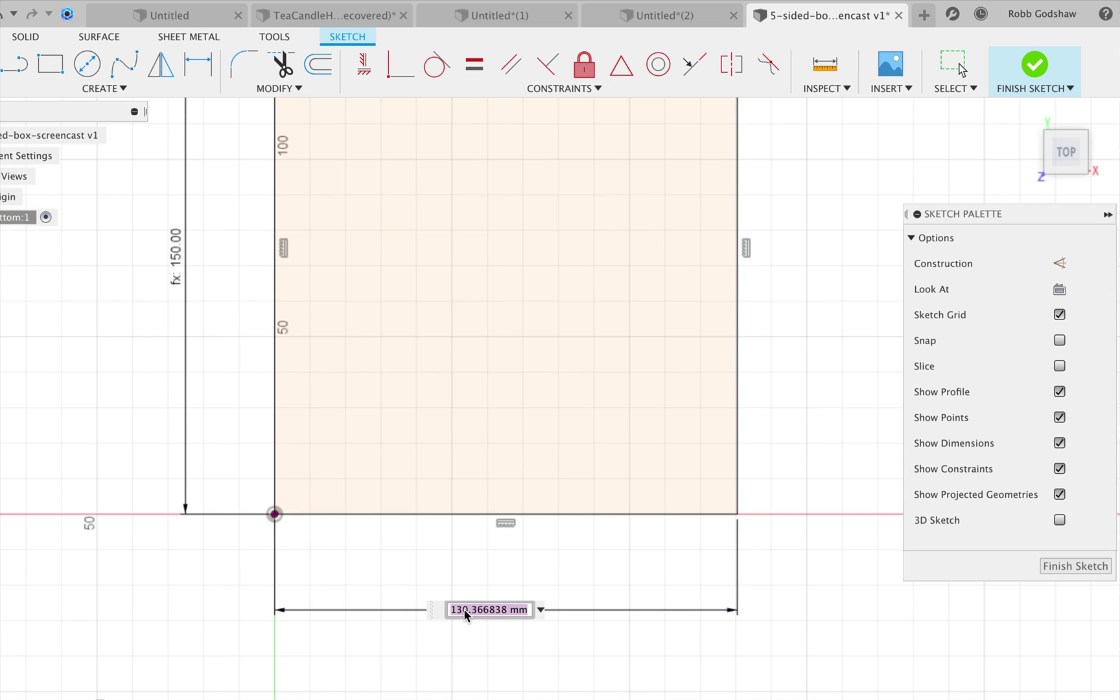
type("x")
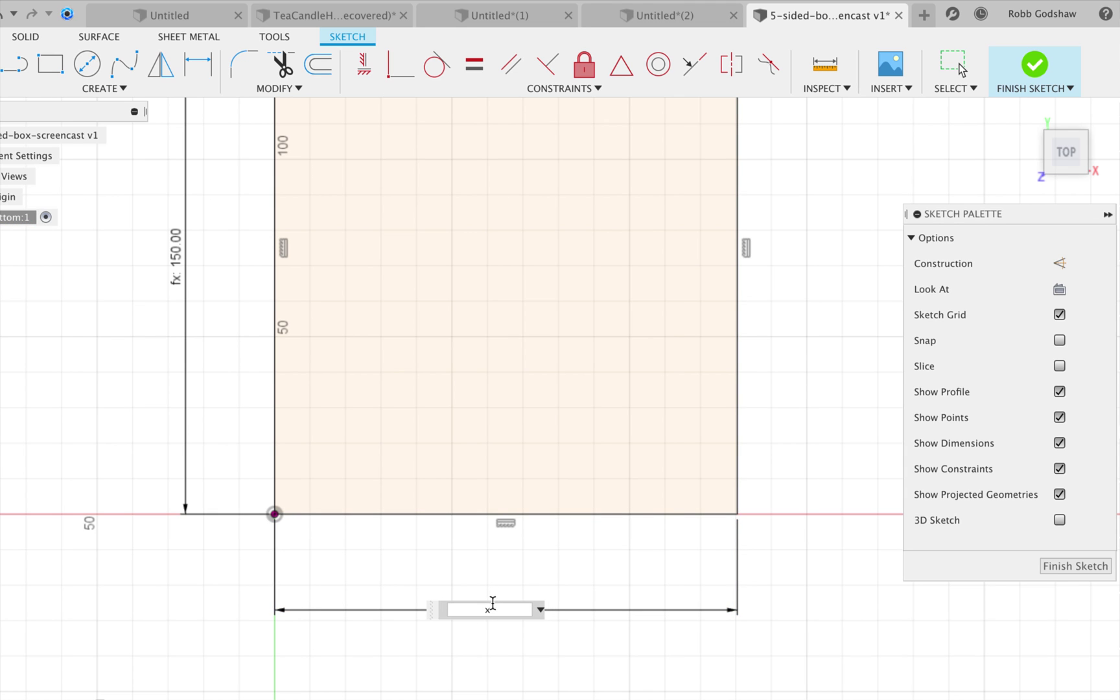
key("Return")
scroll(418, 519, "down", 3)
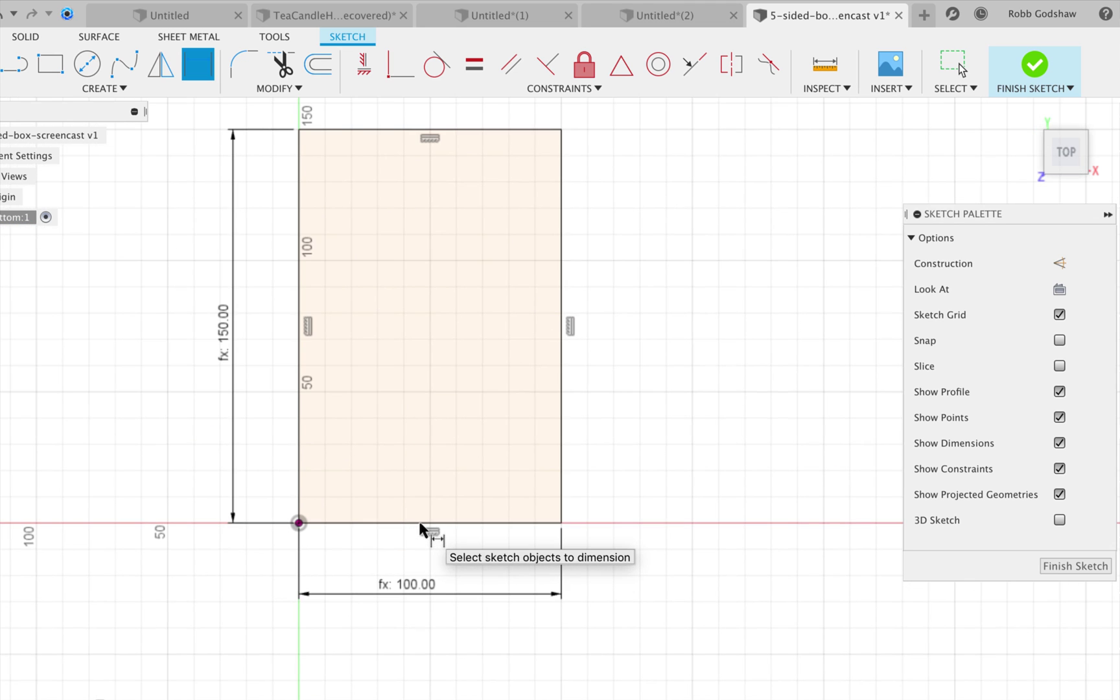
scroll(369, 345, "left", 2)
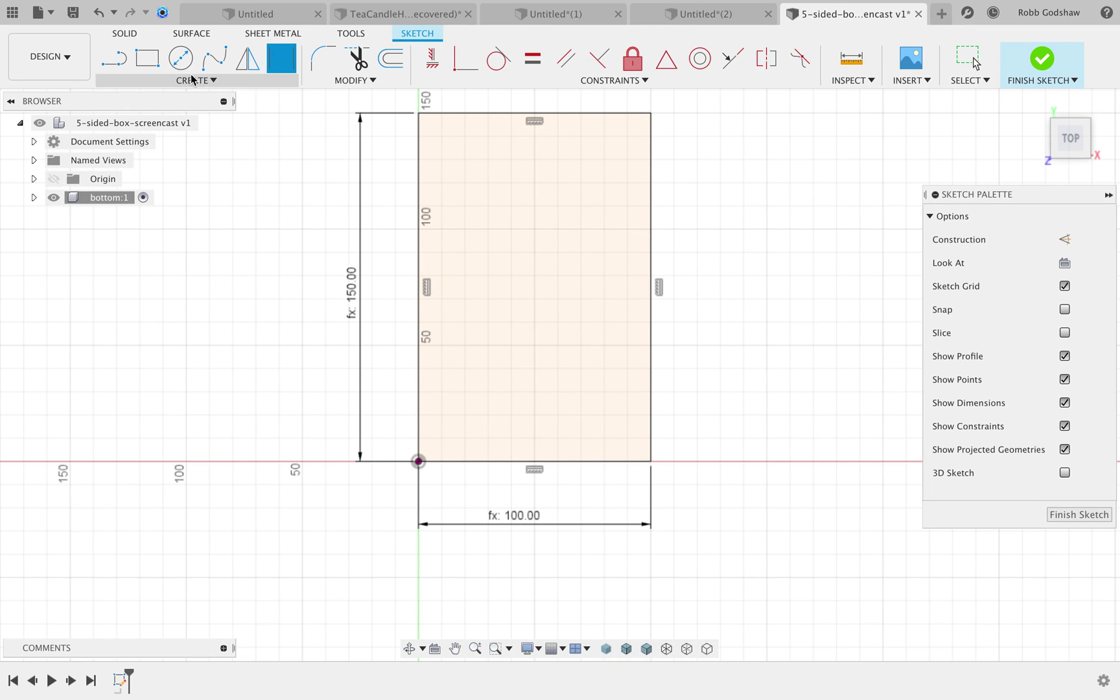
- Sketch a smaller notch rectangle inside the outline against its left edge, about 23 mm wide and 85 mm high
left_click(147, 58)
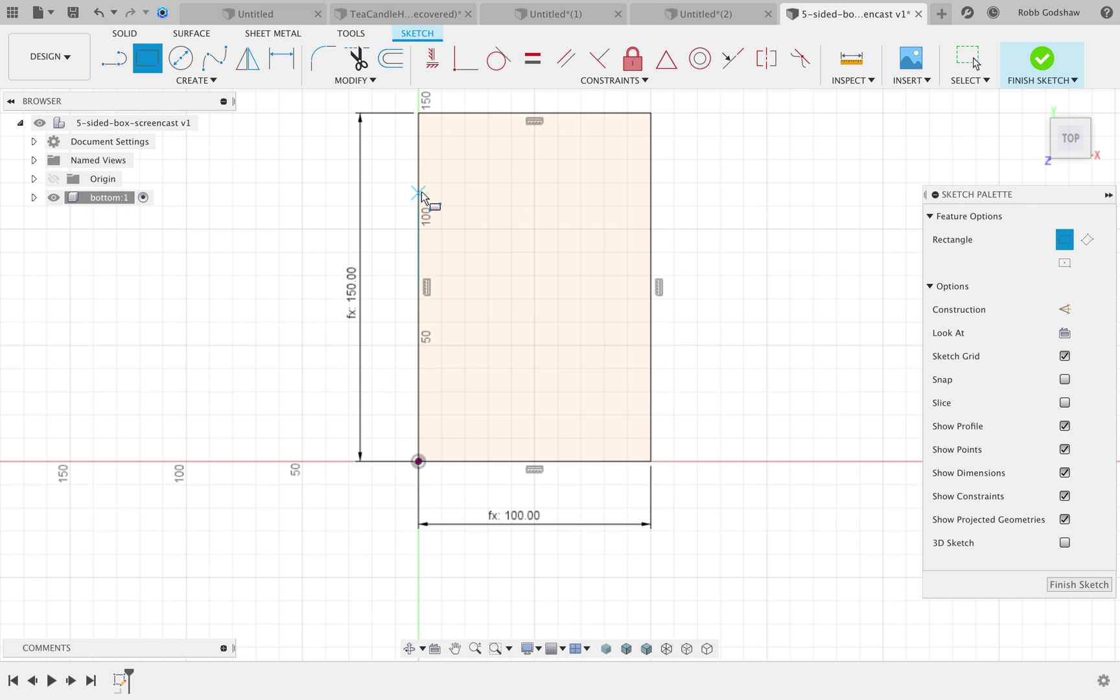
left_click(419, 192)
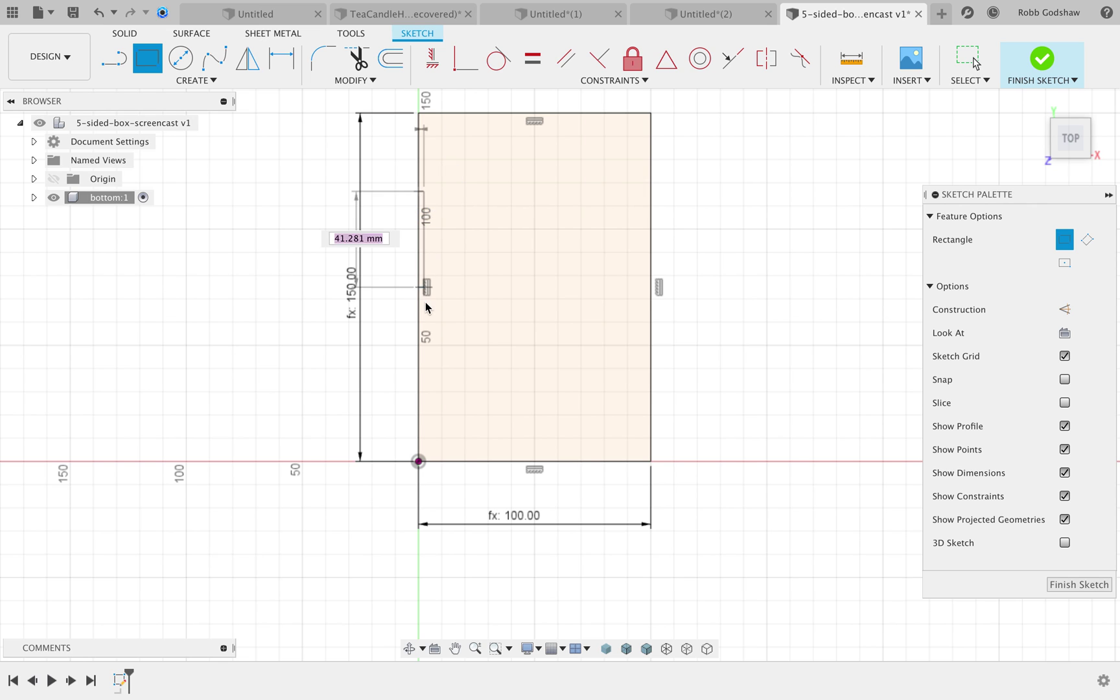
left_click(473, 389)
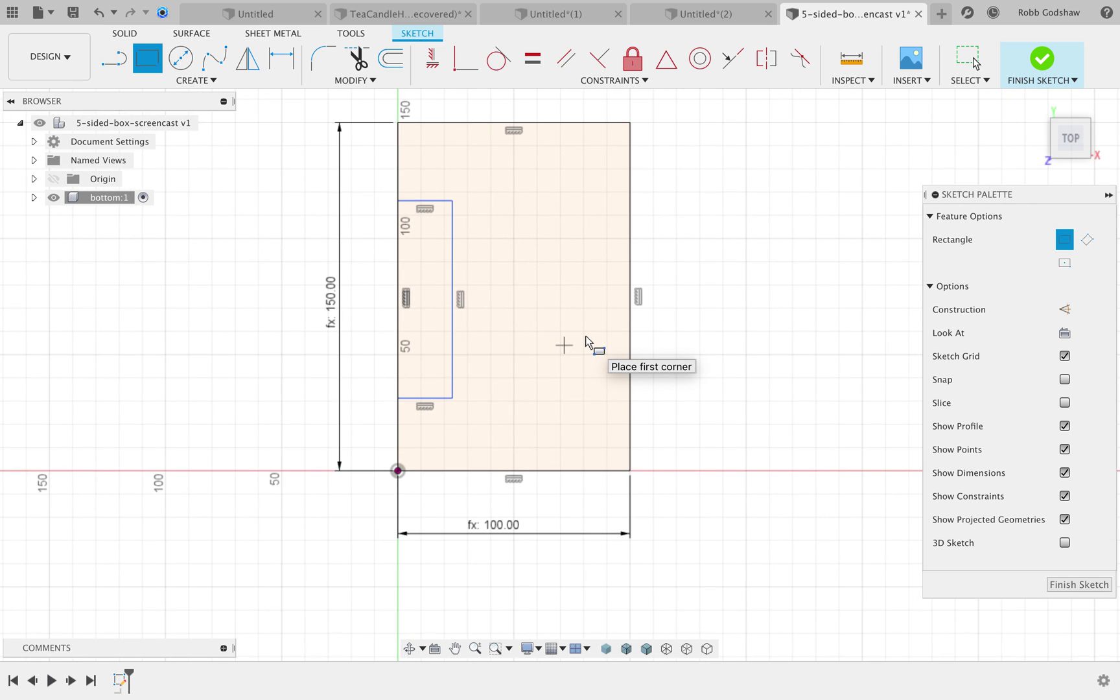
- Dimension the notch rectangle's width with the parameter thickness
left_click(282, 59)
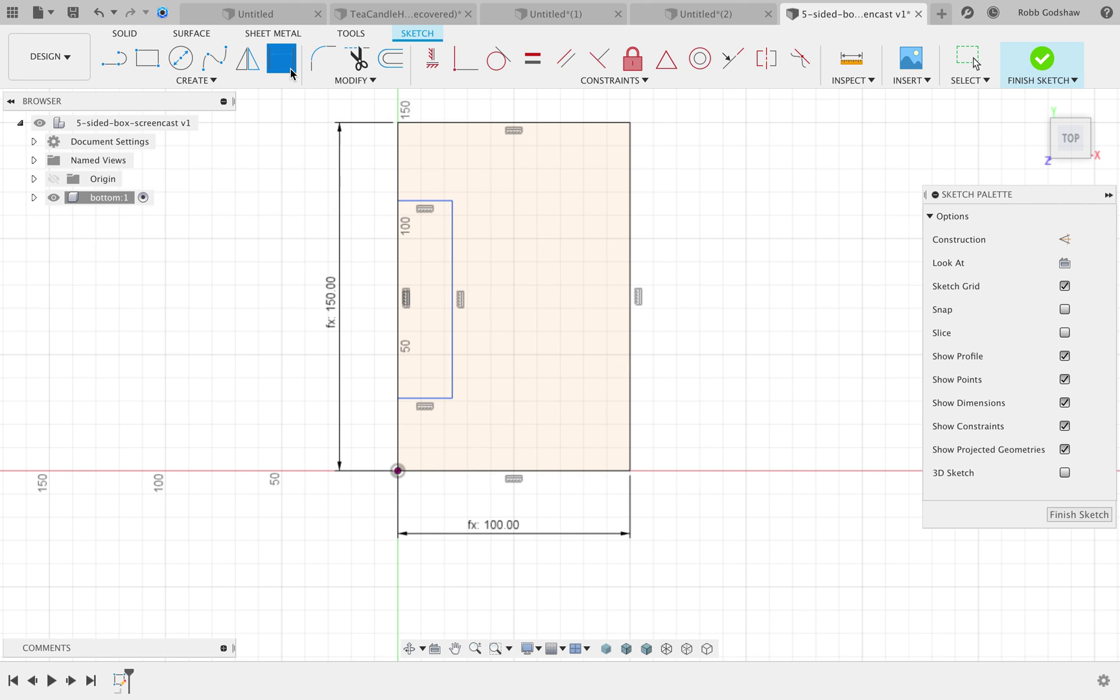
left_click(440, 398)
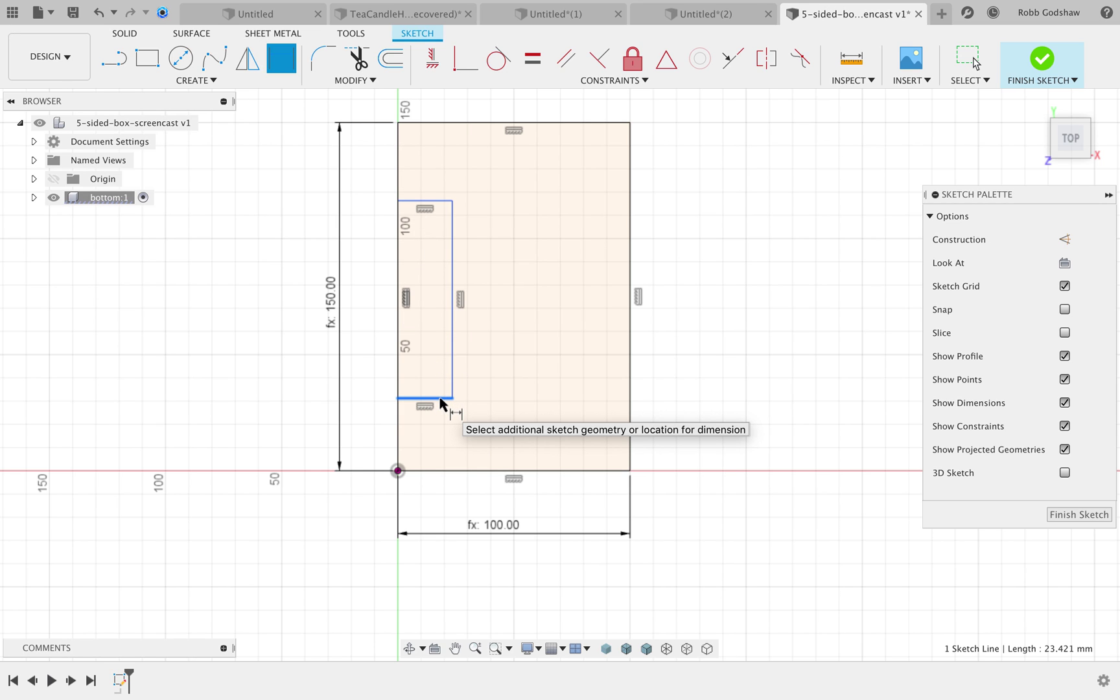
left_click(428, 438)
type("thickness")
key("Return")
key("Return")
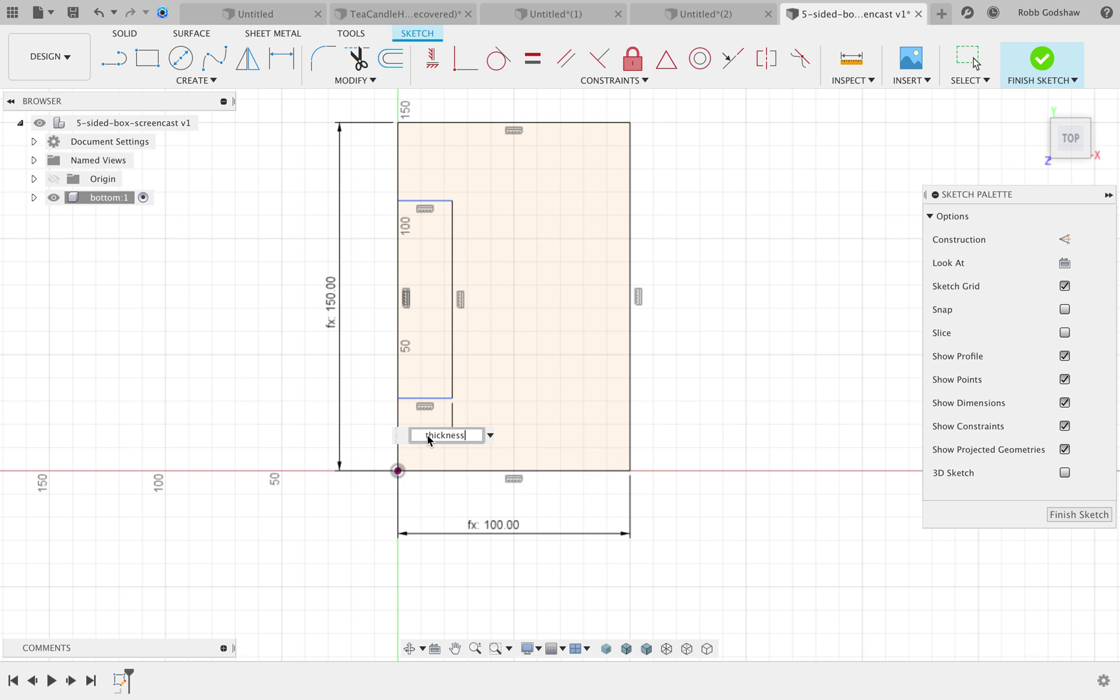
- Select the notch rectangle's inner long side for dimensioning, and examine the interlocking notches on the finished box in the TeaCandleHolder design
scroll(400, 320, "up", 3)
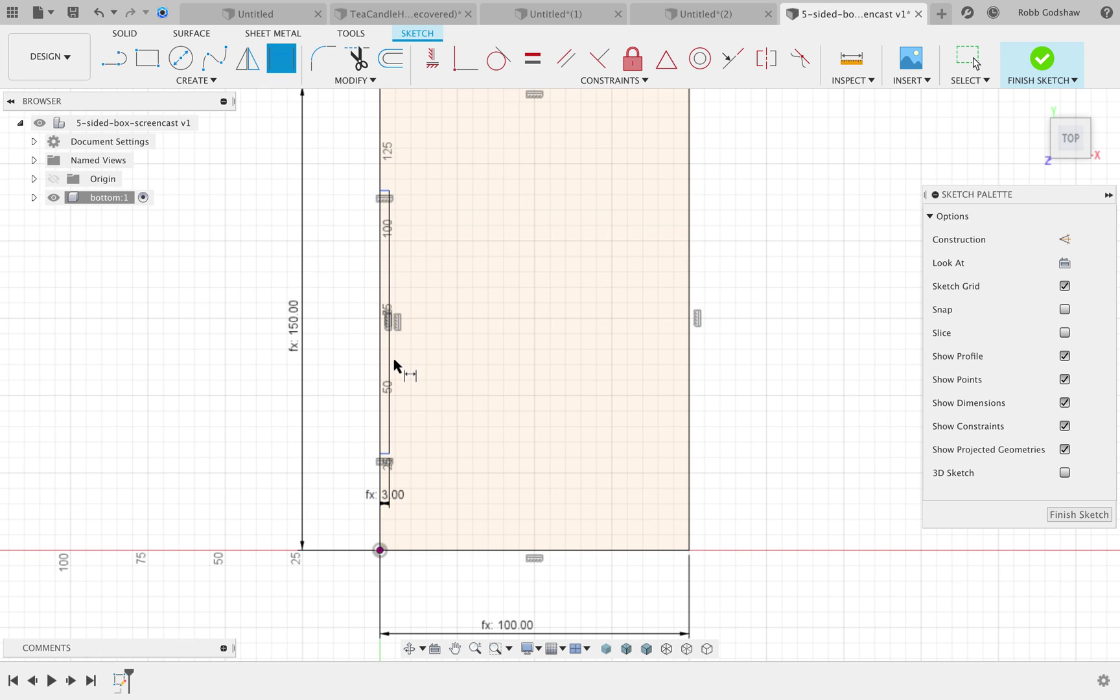
left_click(389, 366)
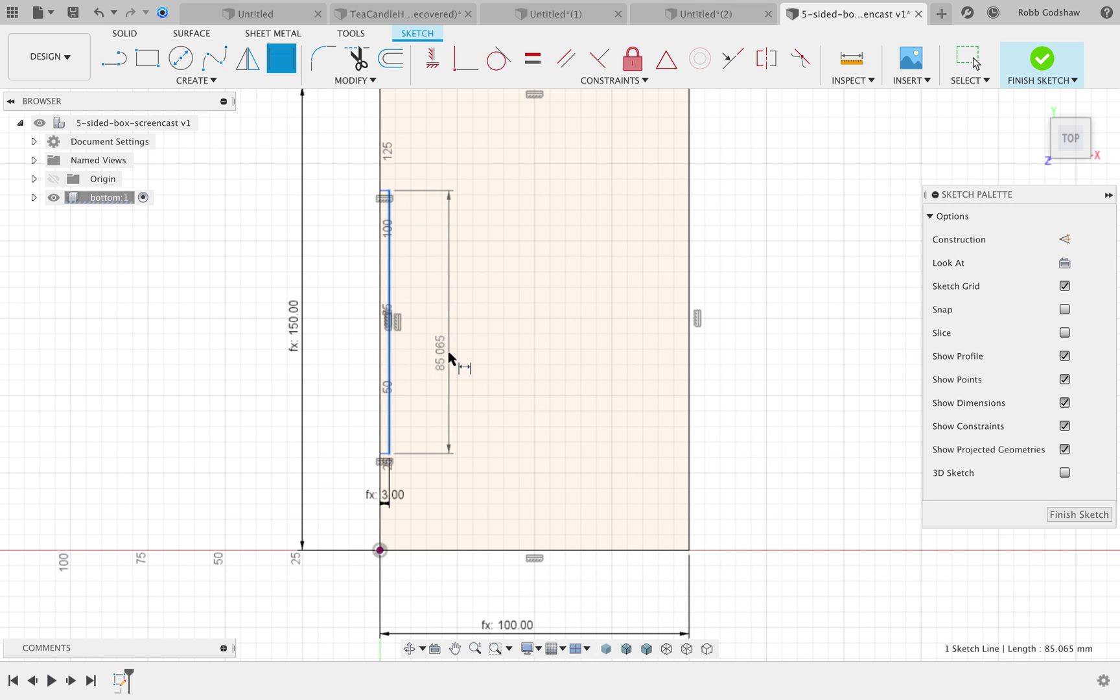
left_click(402, 14)
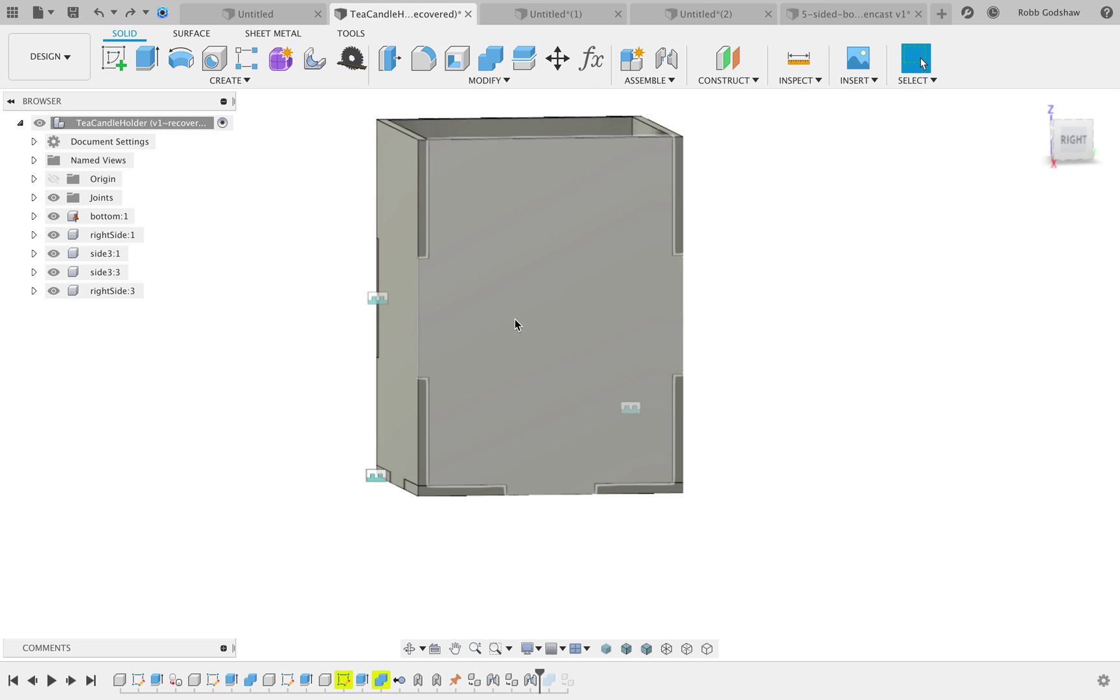
scroll(508, 319, "right", 10, "shift")
scroll(508, 318, "left", 10, "shift")
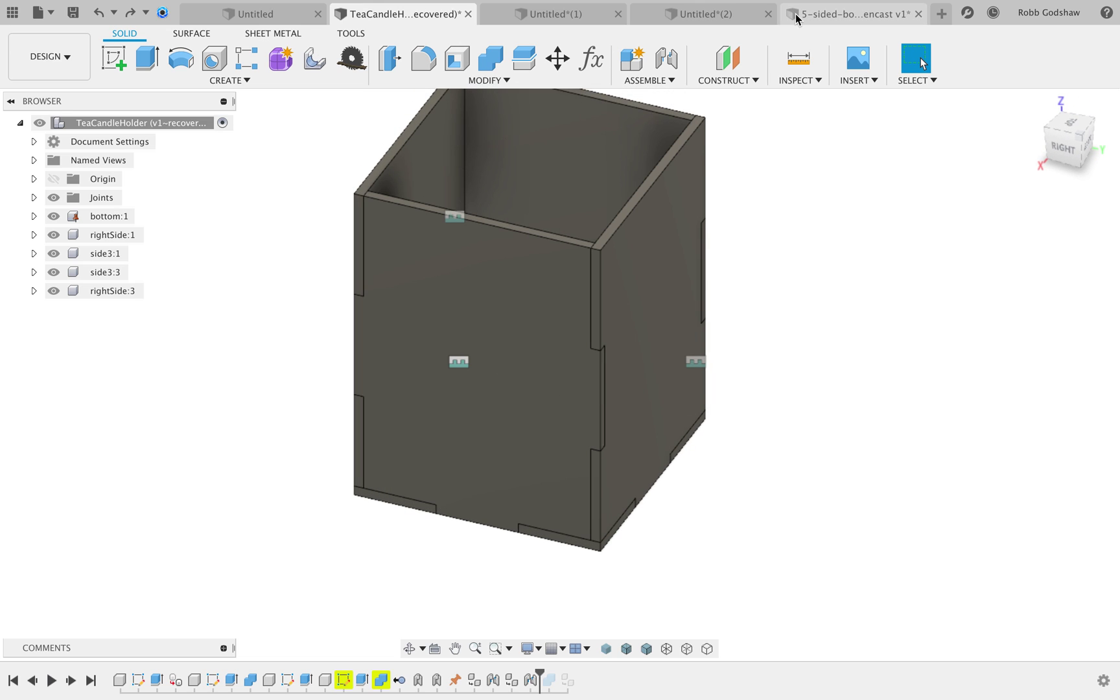
left_click(796, 18)
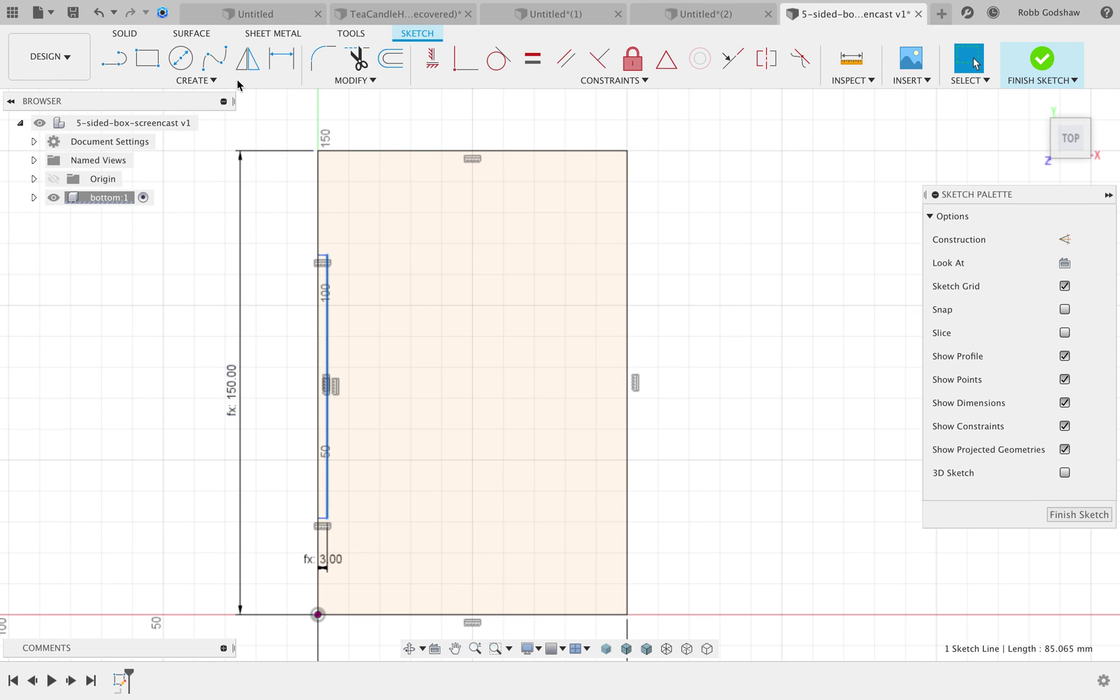
- Dimension the notch rectangle's long side as y/3 and leave the dimension command
left_click(282, 58)
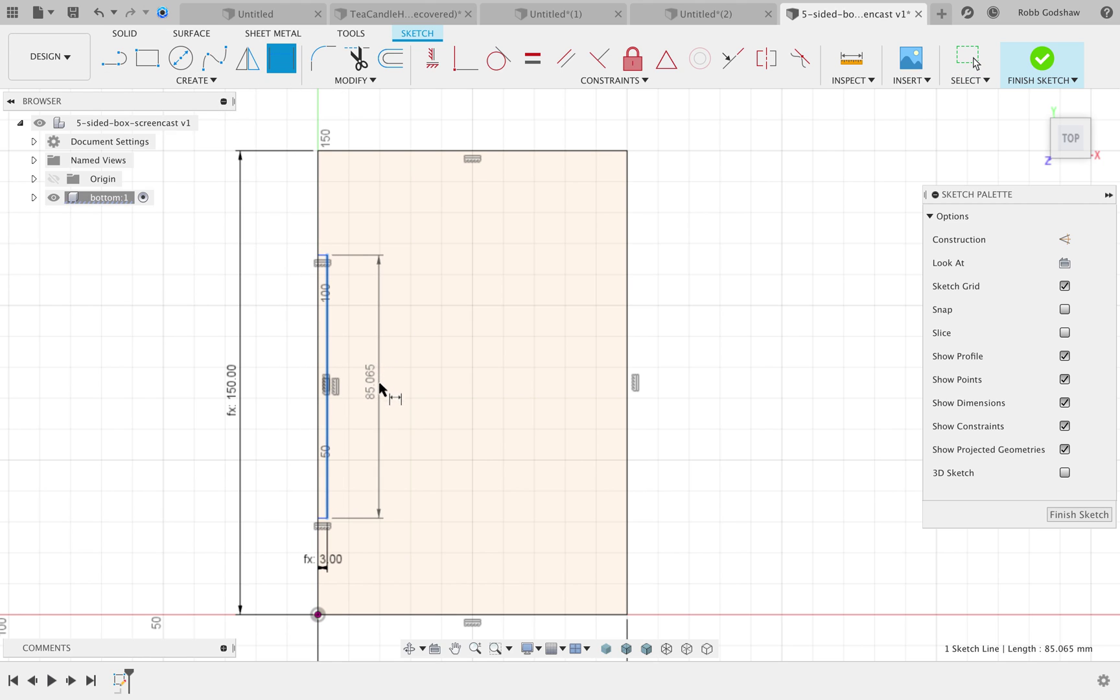
left_click(381, 389)
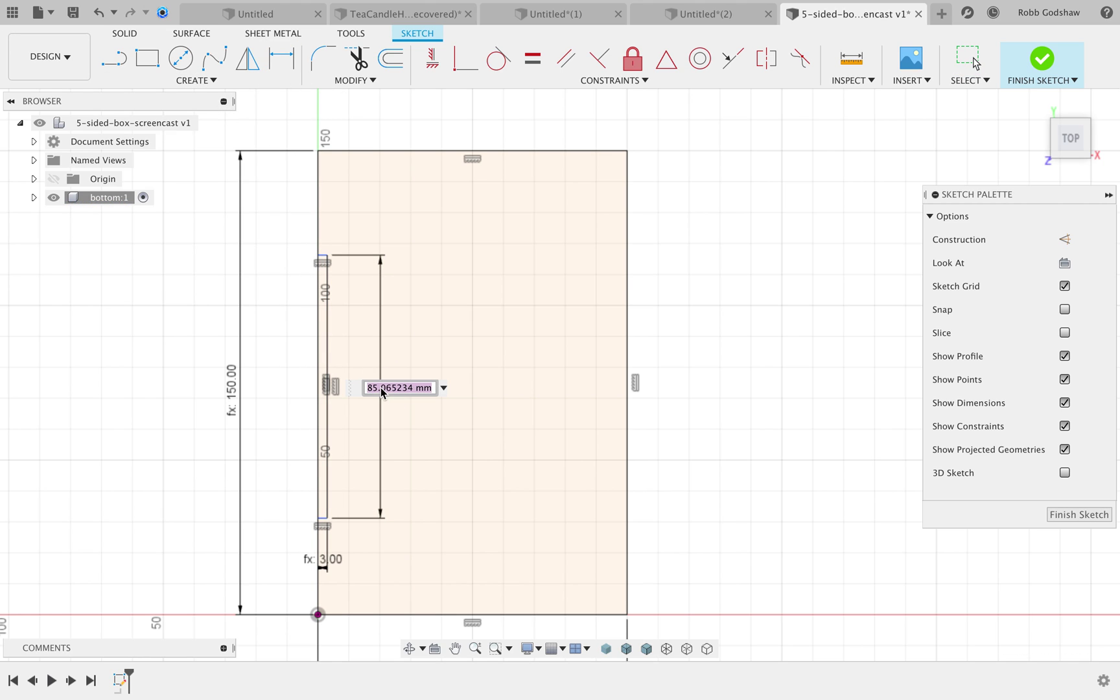
left_click(239, 393)
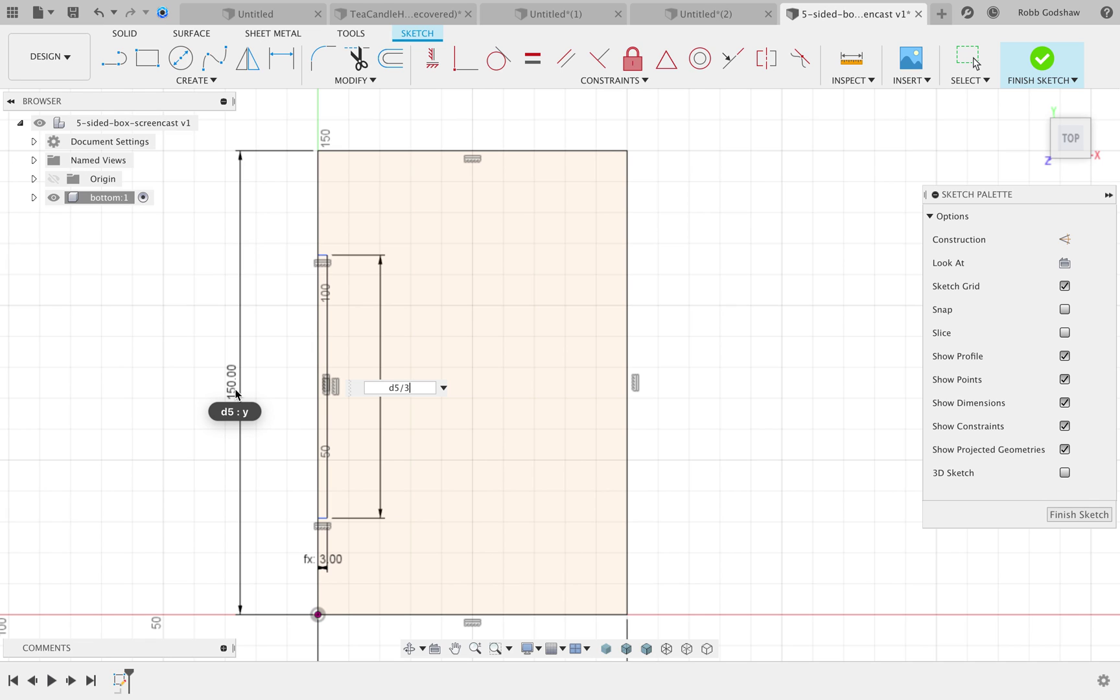
type("y")
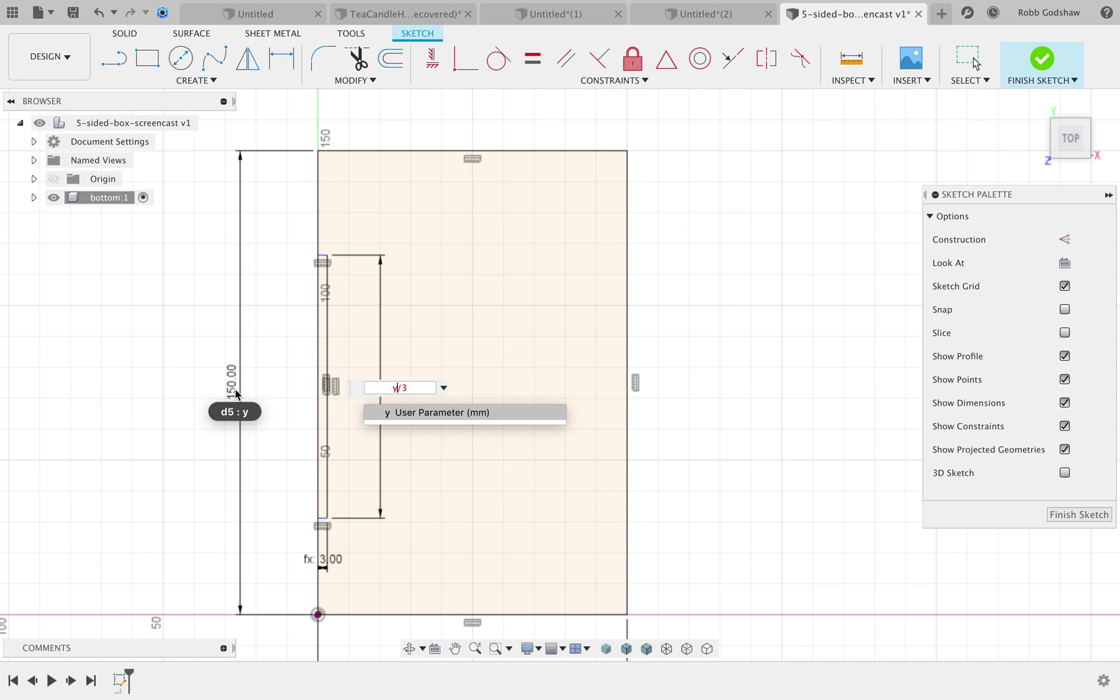
key("Return")
key("Return")
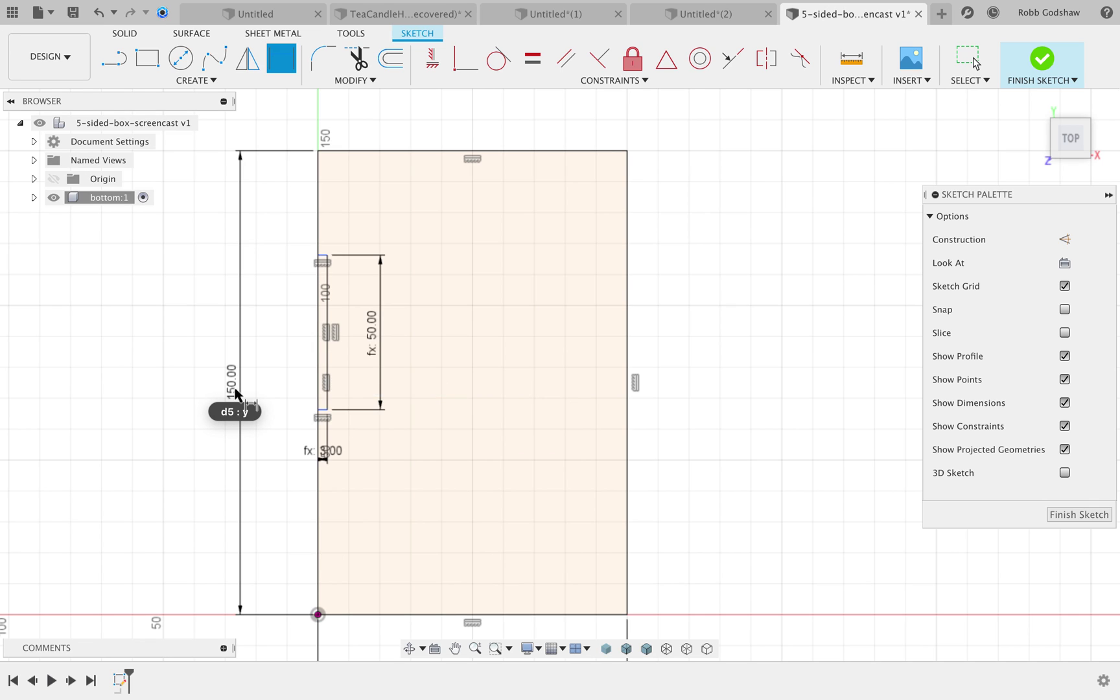
key("Escape")
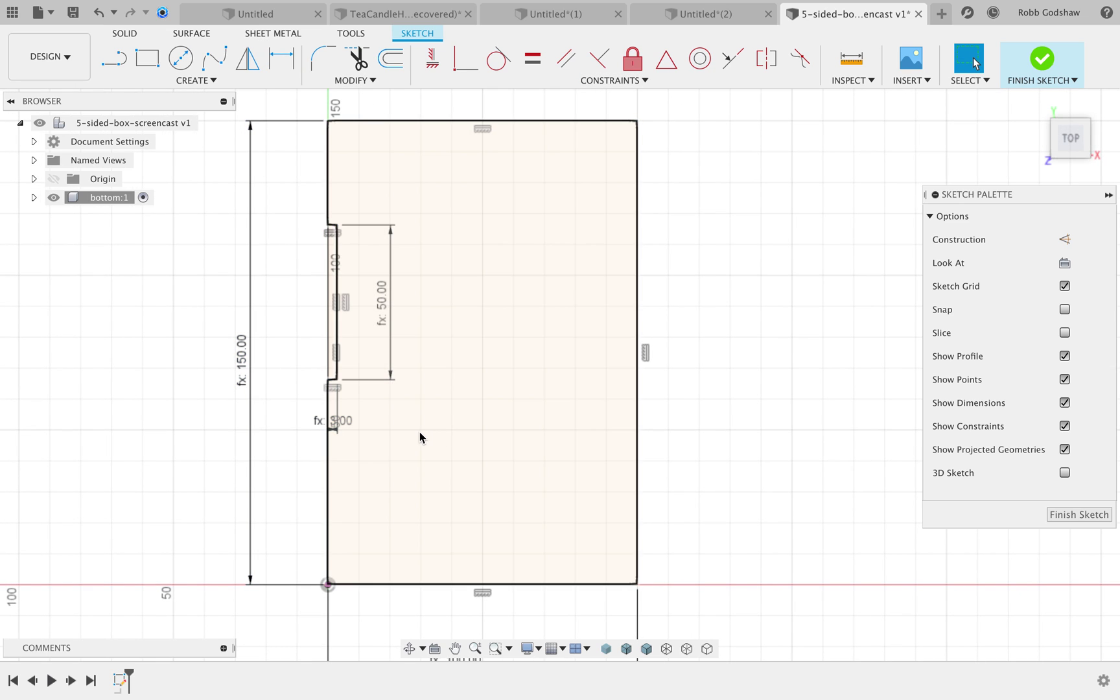
- Set the user parameter y to 100 mm to test how the notch sketch adapts
scroll(419, 432, "left", 3)
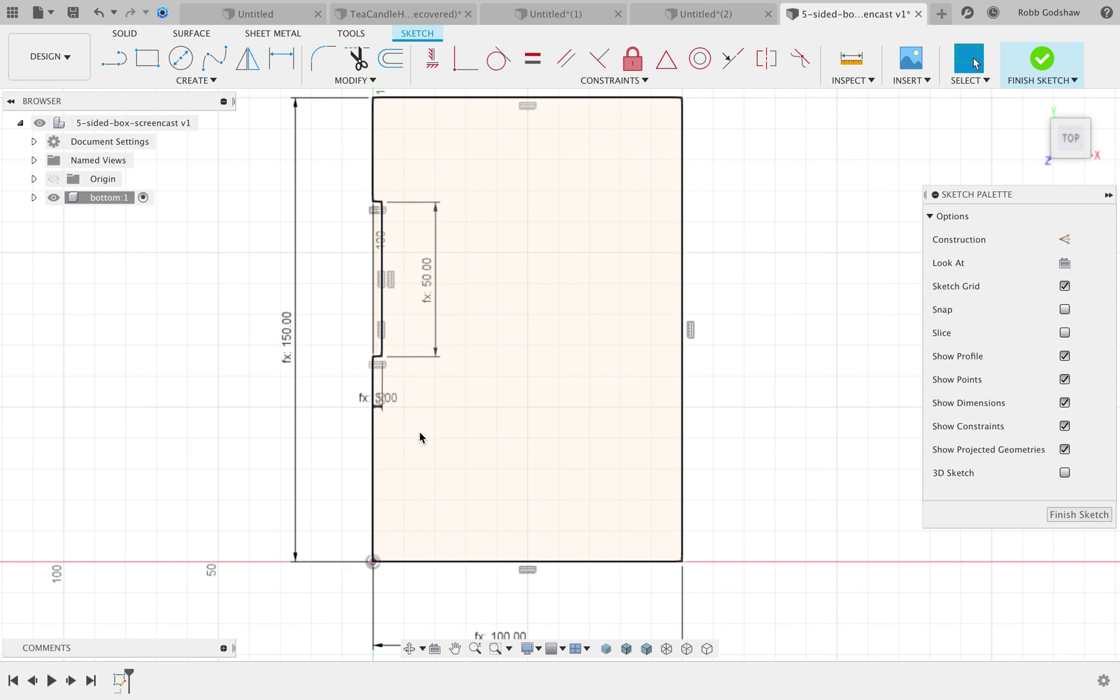
left_click(355, 80)
left_click(390, 213)
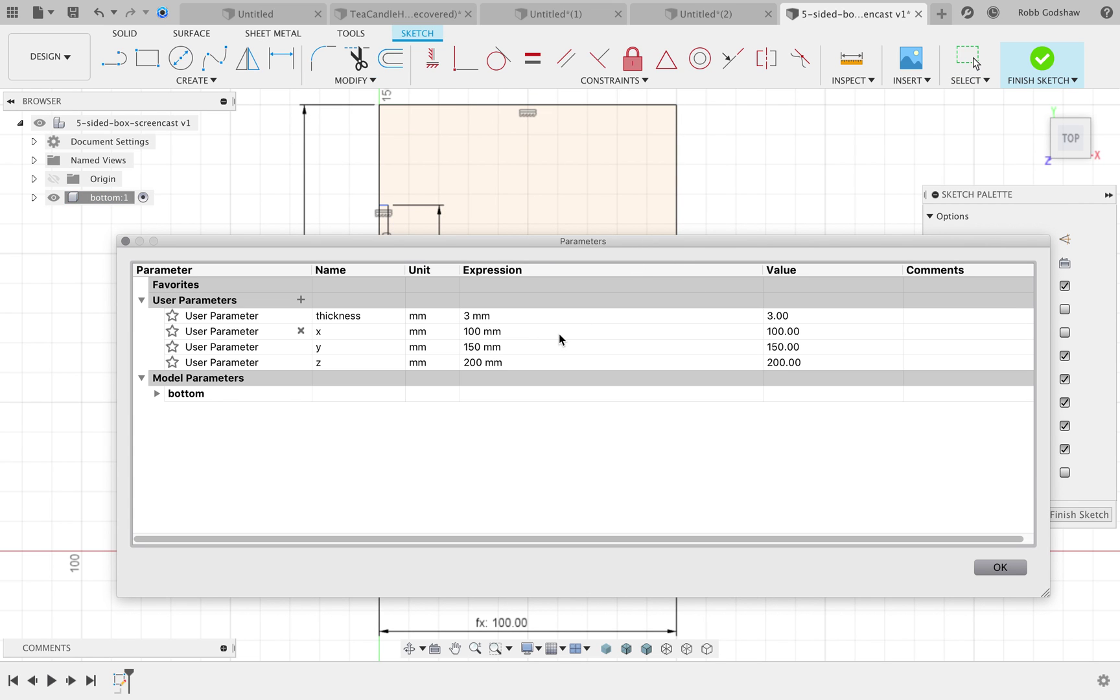
double_click(502, 348)
mouse_move(483, 252)
left_mouse_down()
mouse_move(482, 518)
mouse_move(471, 491)
left_mouse_up()
type("100")
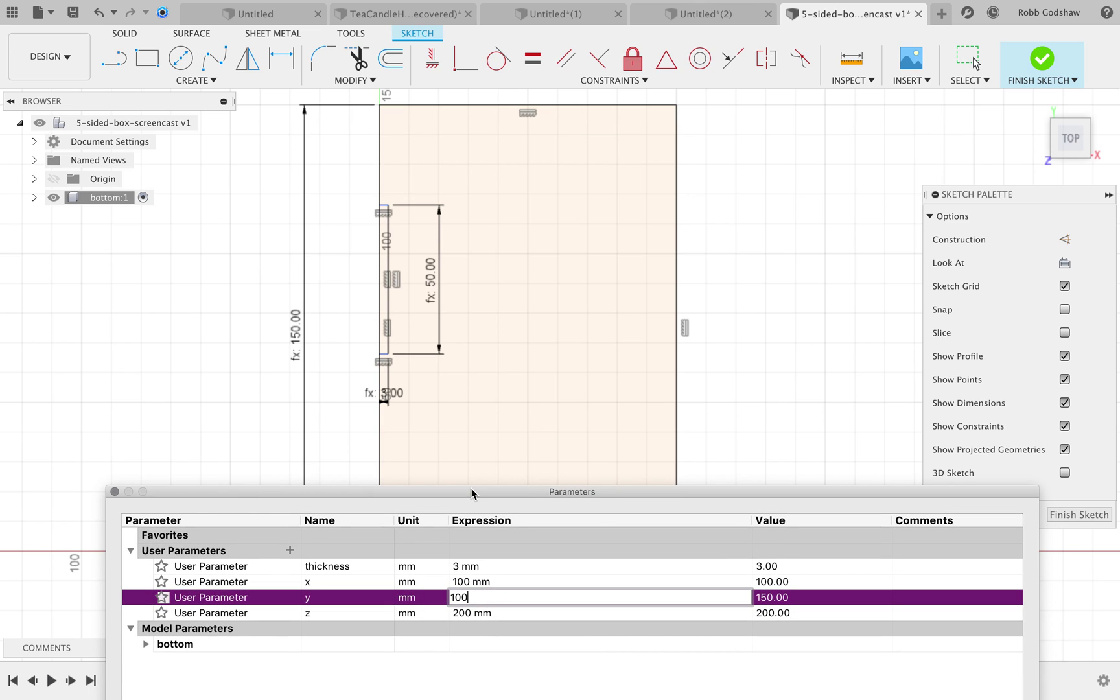
key("Return")
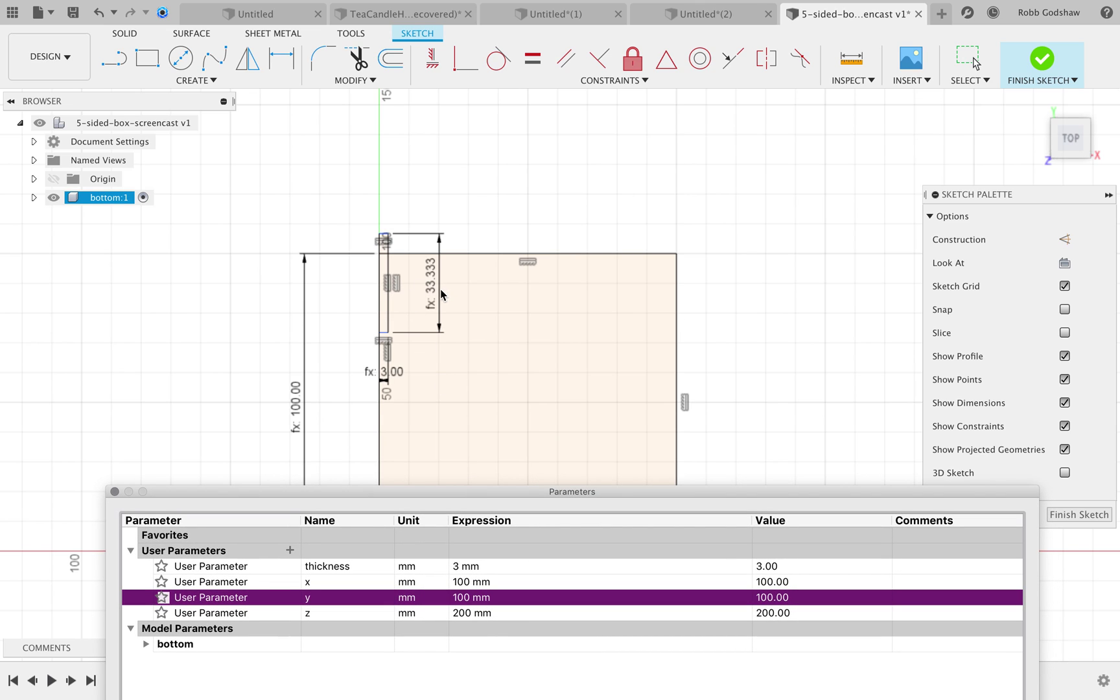
- Switch the user parameter y to 150 mm and back to 100 mm
double_click(496, 597)
type("15")
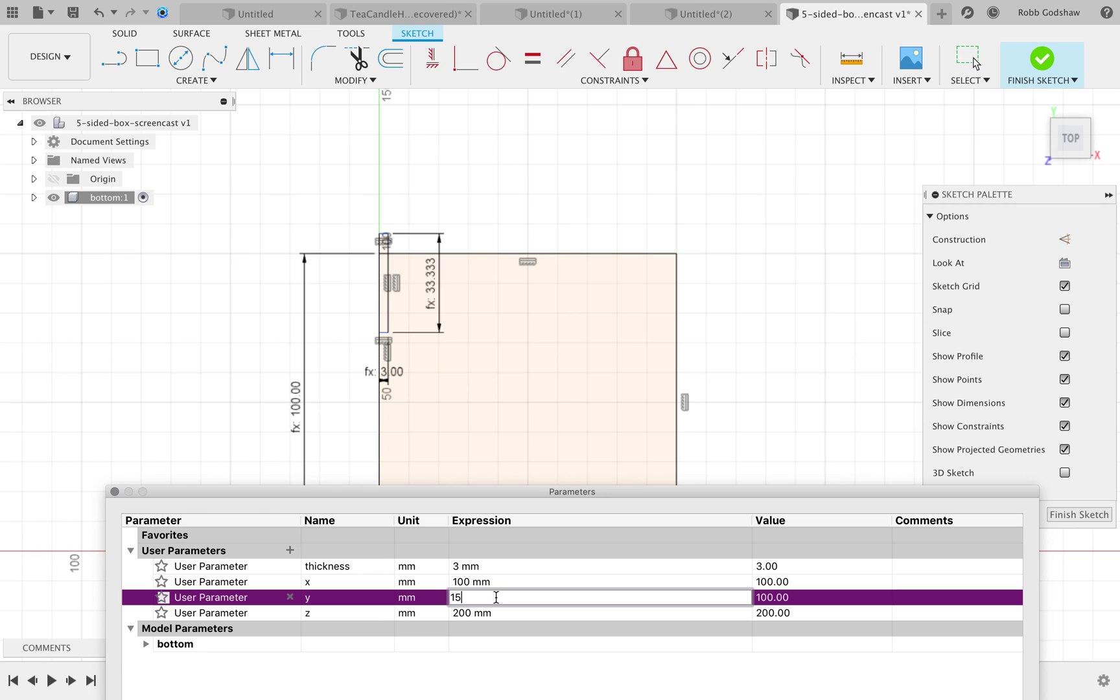
type("0")
key("Return")
double_click(505, 597)
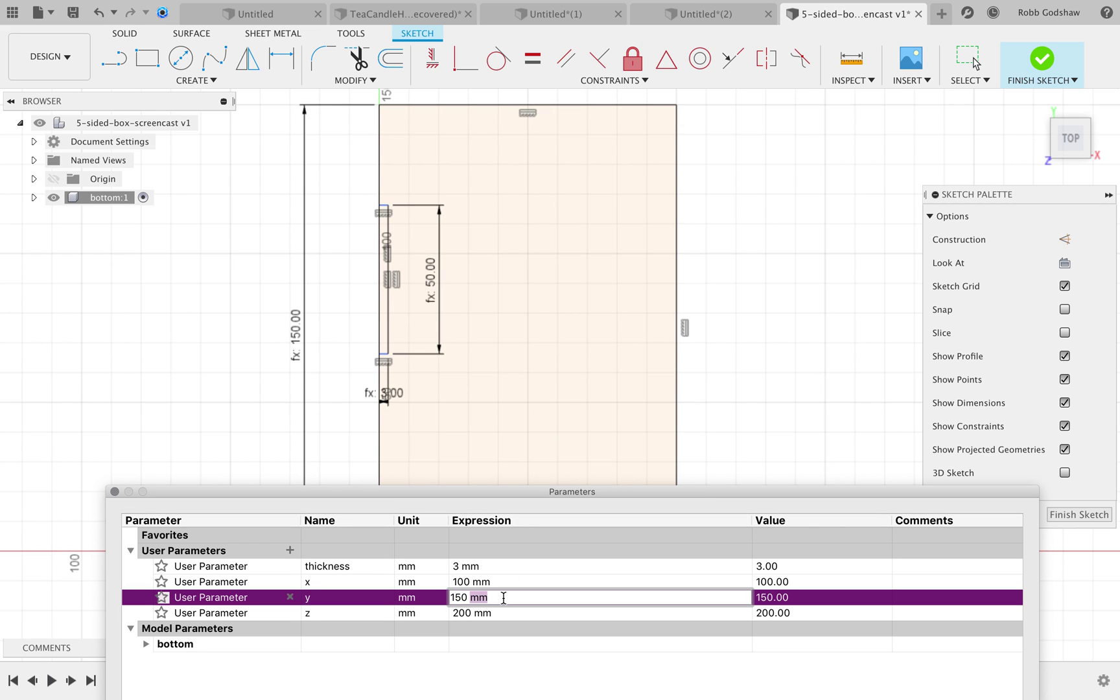
key("Return")
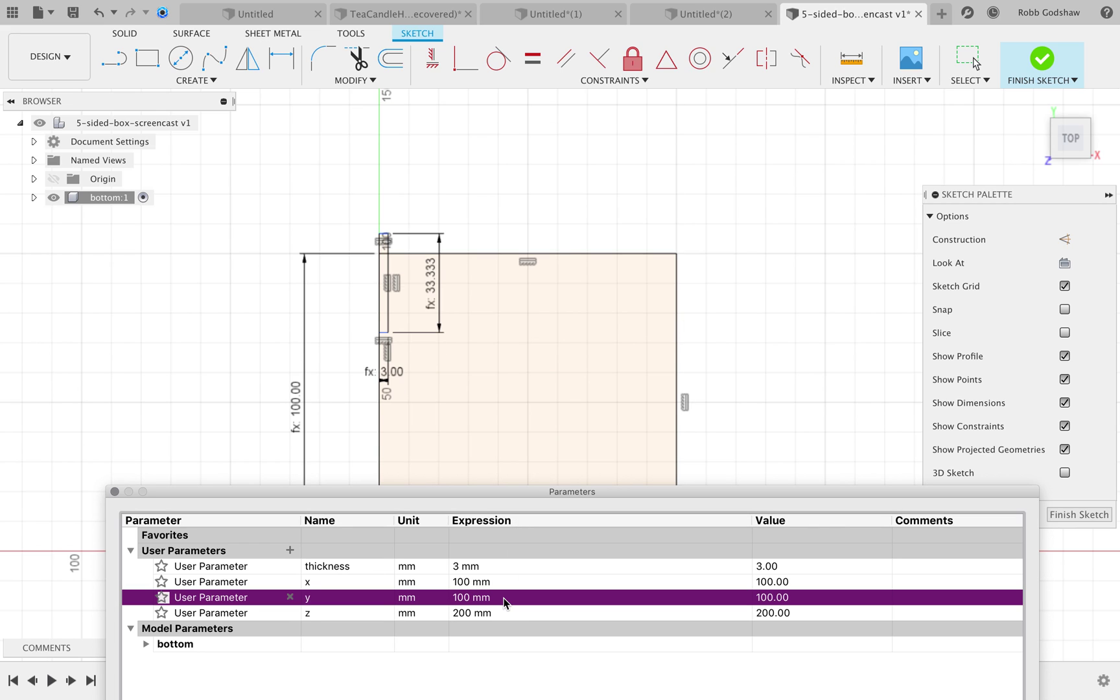
- Restore the user parameter y to 150 mm and close the parameters dialog
double_click(503, 600)
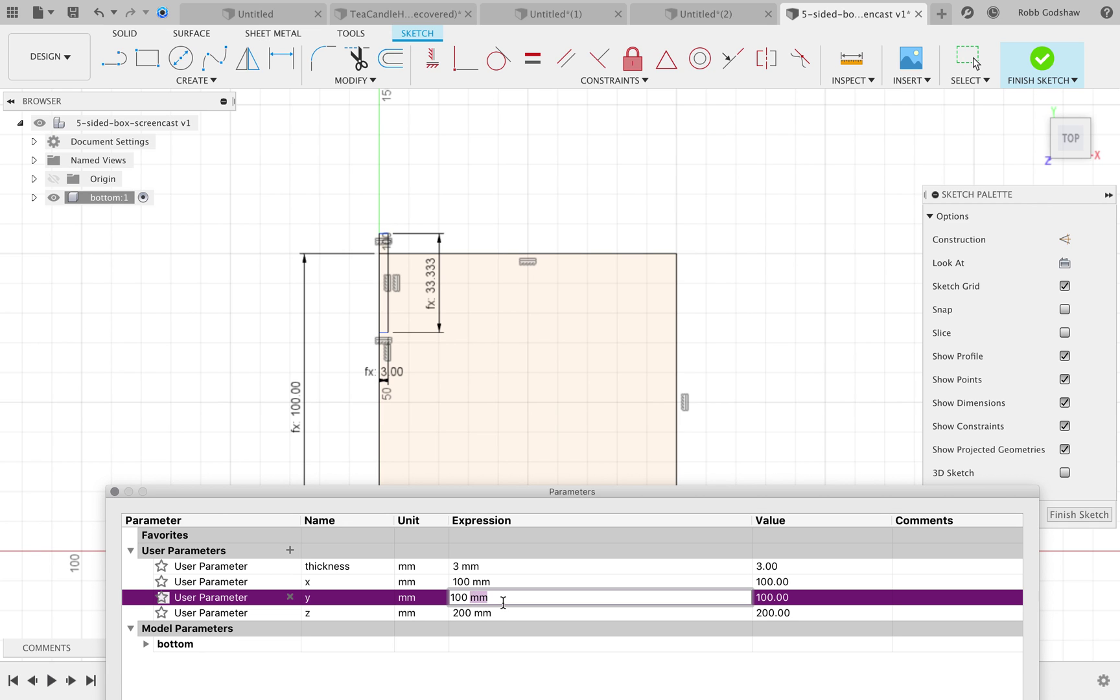
type("150")
key("Return")
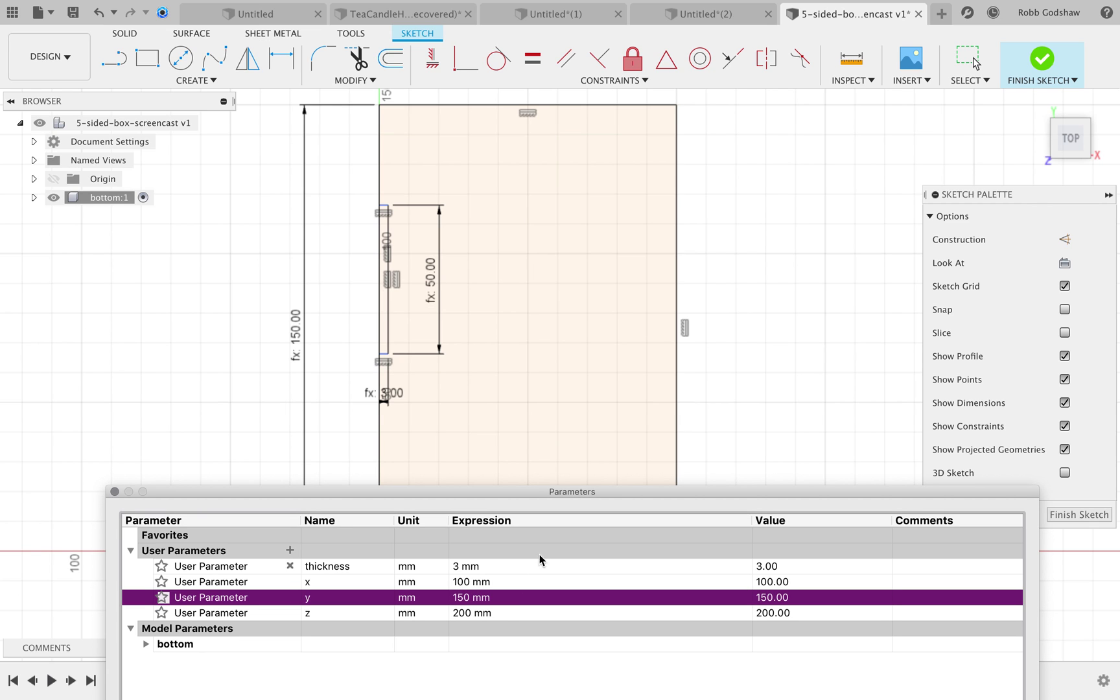
left_click_drag(537, 494, 432, 255)
left_click(898, 585)
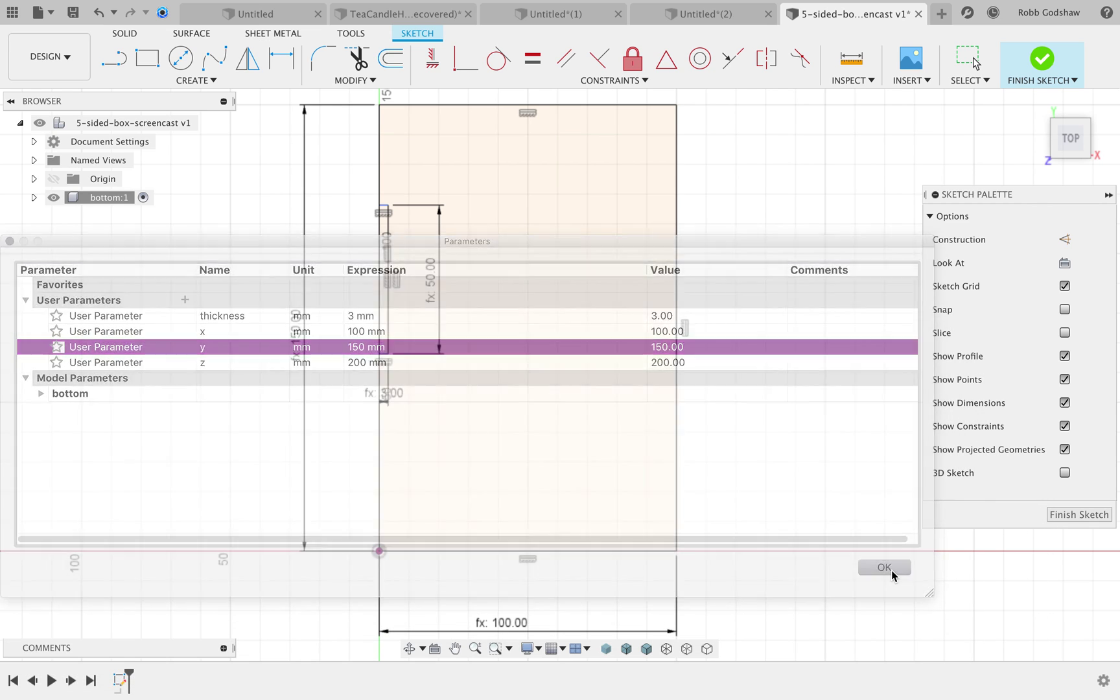
- Move the notch rectangle up along the outline's left edge by its lower inner corner, to about 71 mm above the bottom edge
scroll(398, 260, "up", 3)
scroll(258, 349, "up", 3)
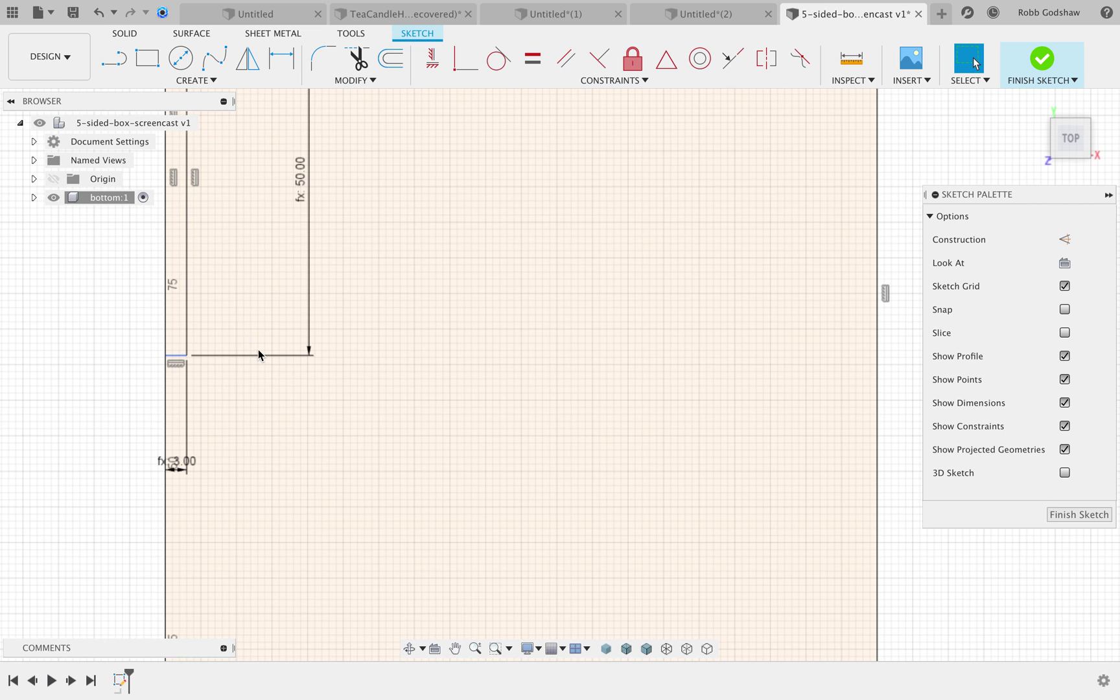
scroll(250, 370, "up", 2)
scroll(250, 370, "left", 1)
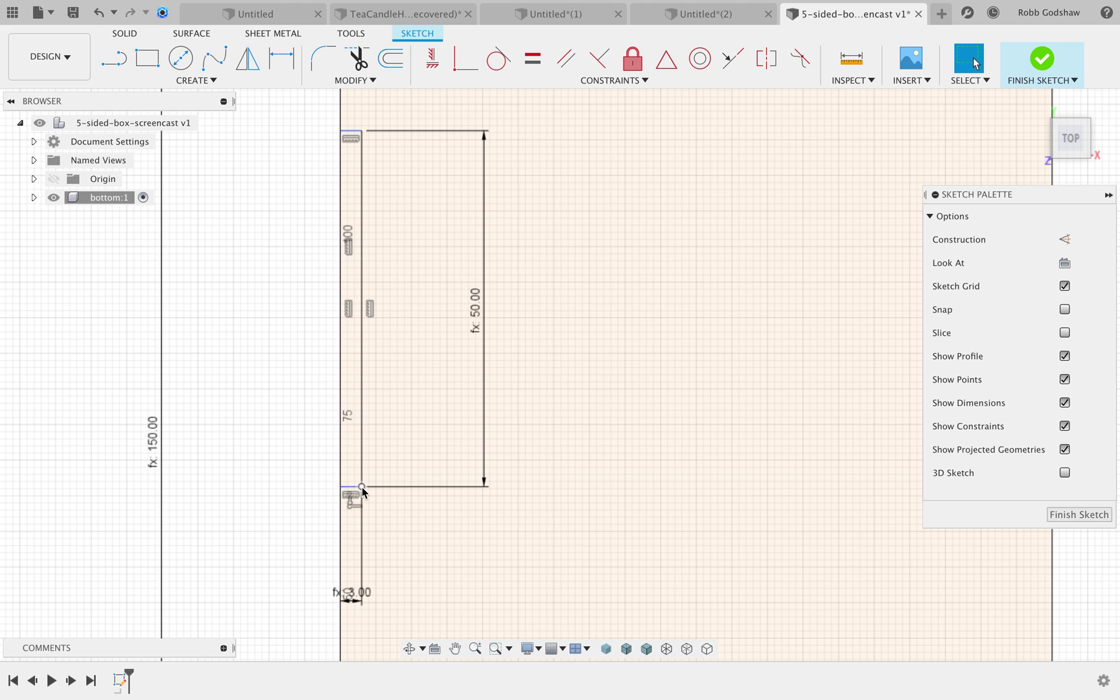
left_click_drag(362, 487, 375, 455)
scroll(378, 455, "down", 3)
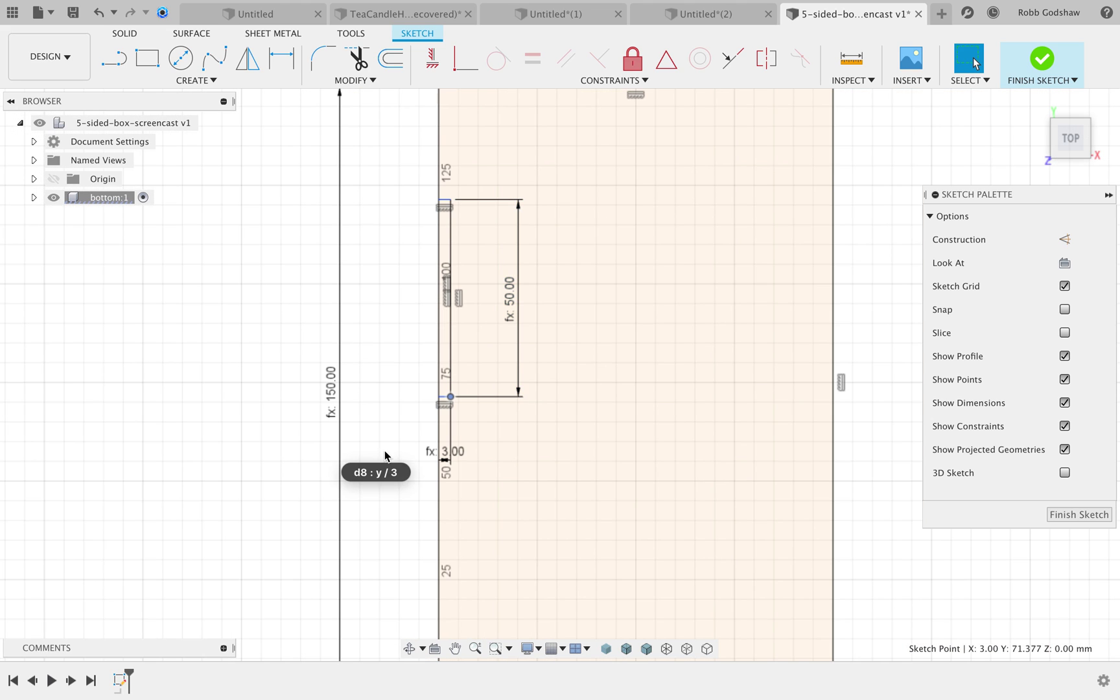
scroll(408, 462, "down", 3)
- Dimension the distance from the notch's lower inner corner to the outline's bottom edge as d8 and leave the dimension command
key("d")
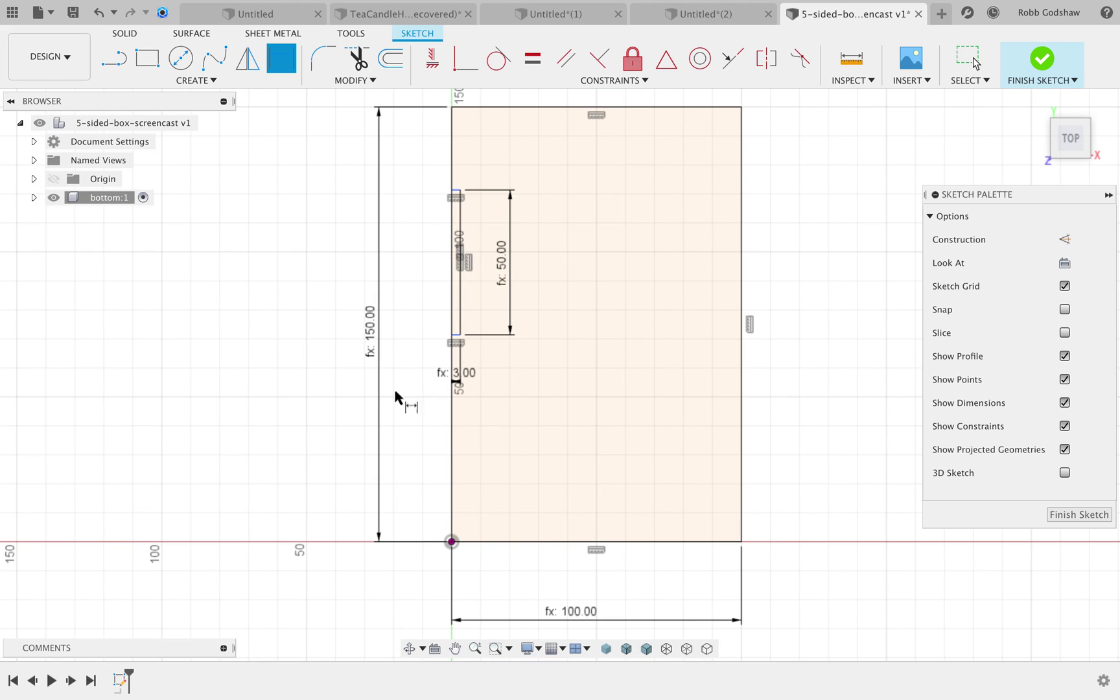
left_click(247, 80)
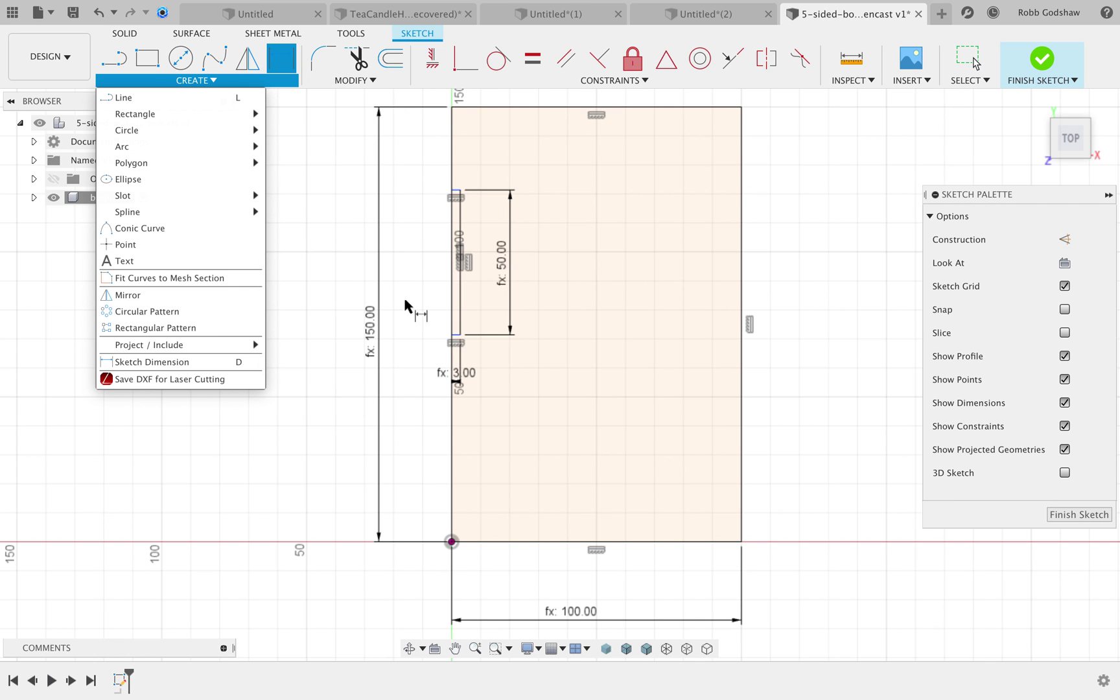
scroll(456, 344, "up", 3)
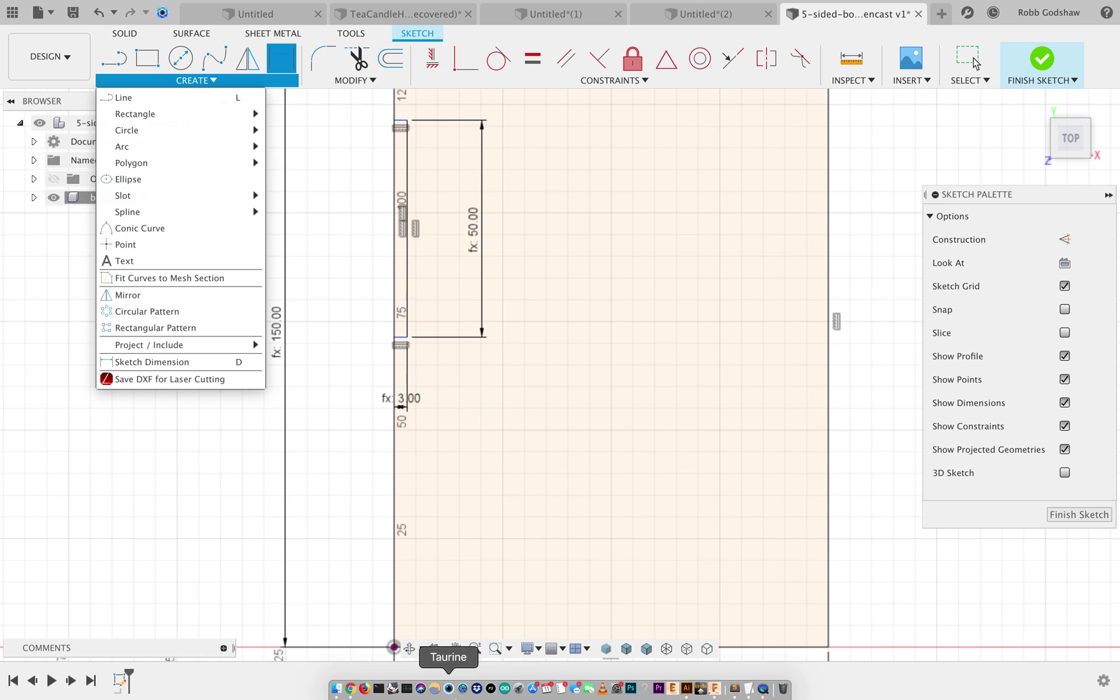
left_click(420, 288)
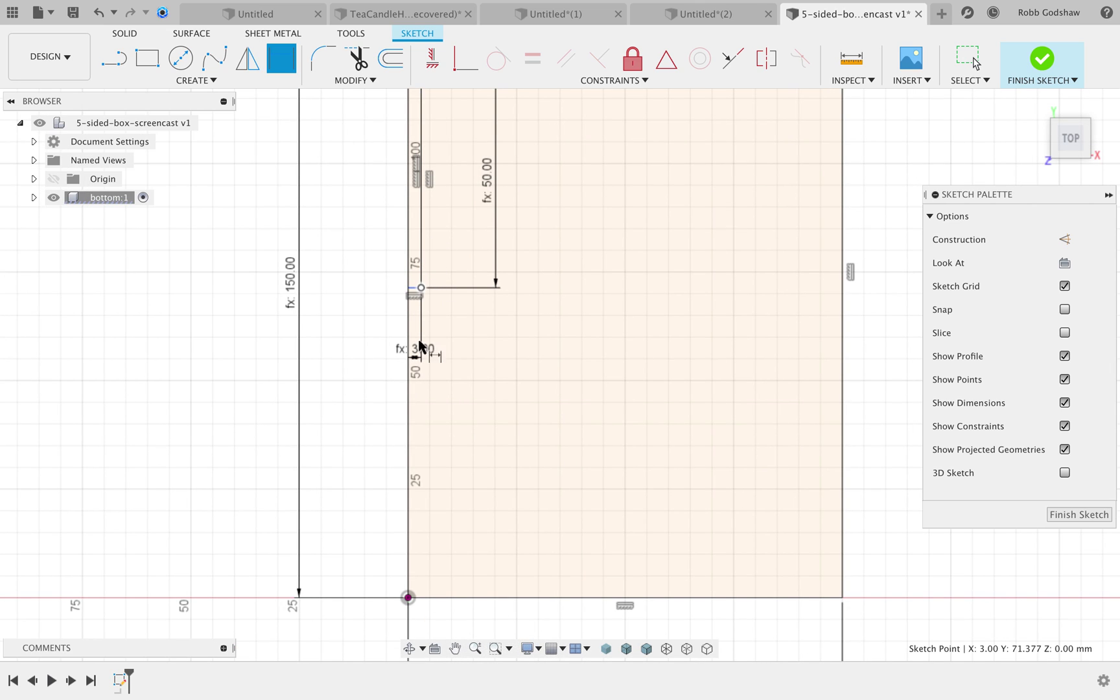
left_click(445, 599, "shift")
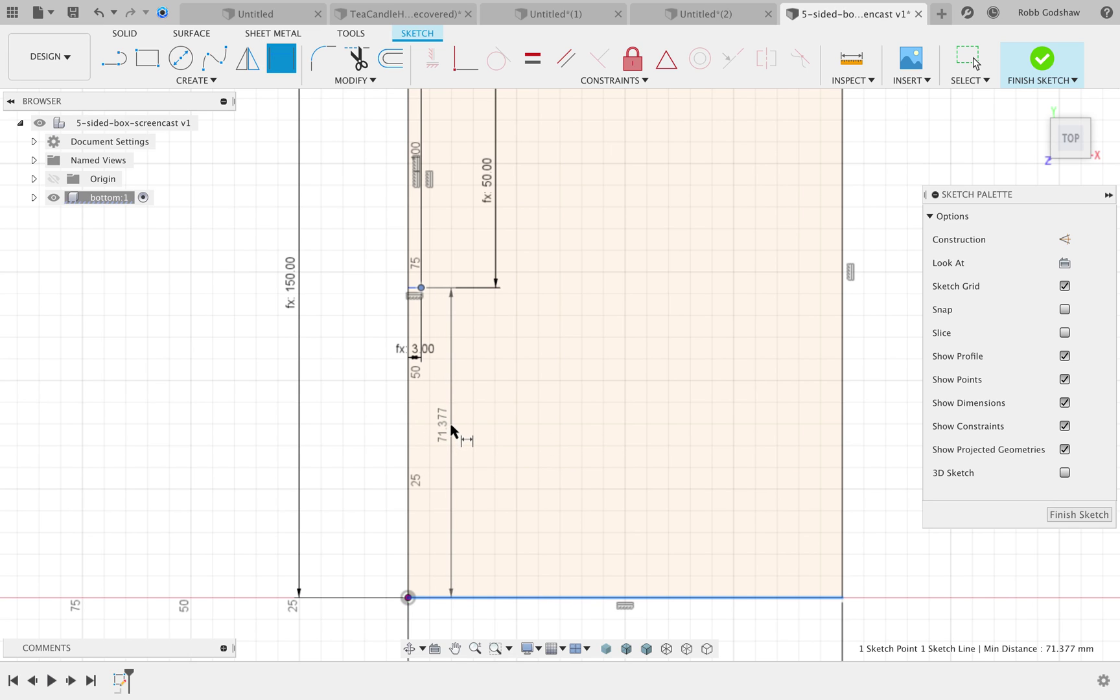
left_click(449, 431)
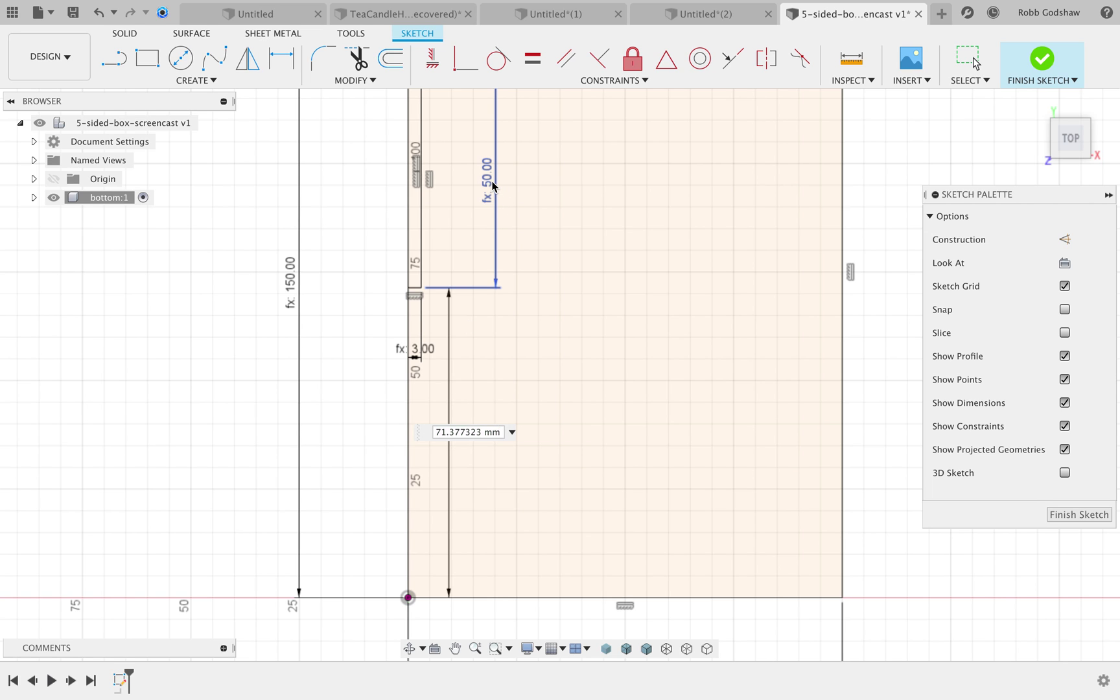
type("d8")
key("Return")
scroll(476, 260, "down", 3)
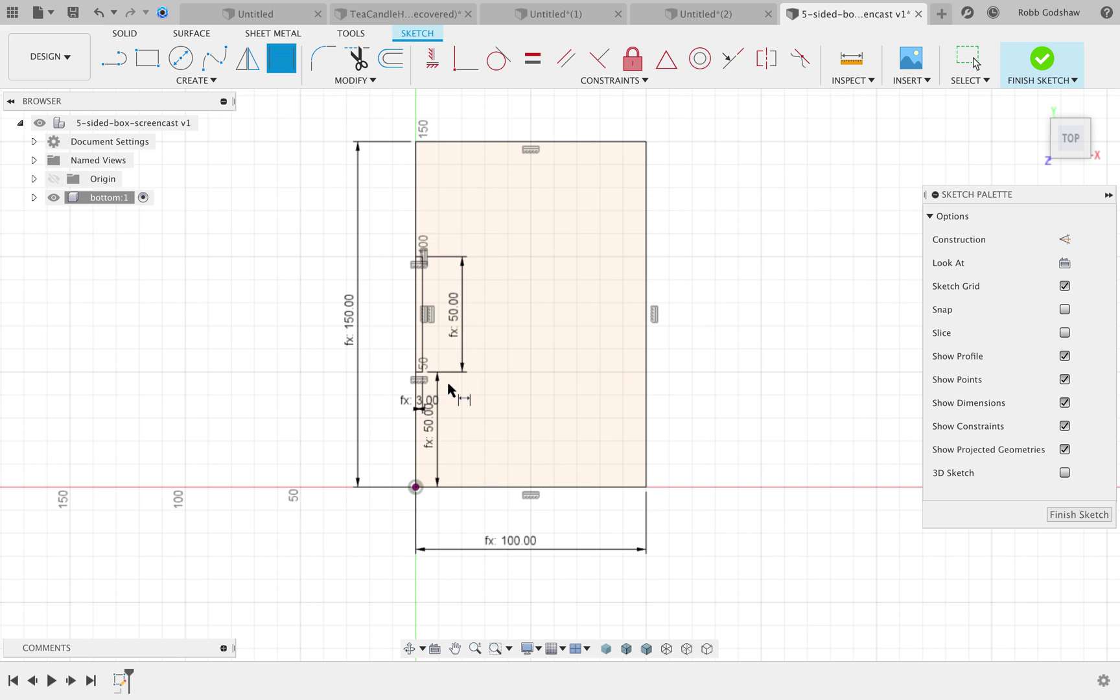
scroll(449, 389, "up", 3)
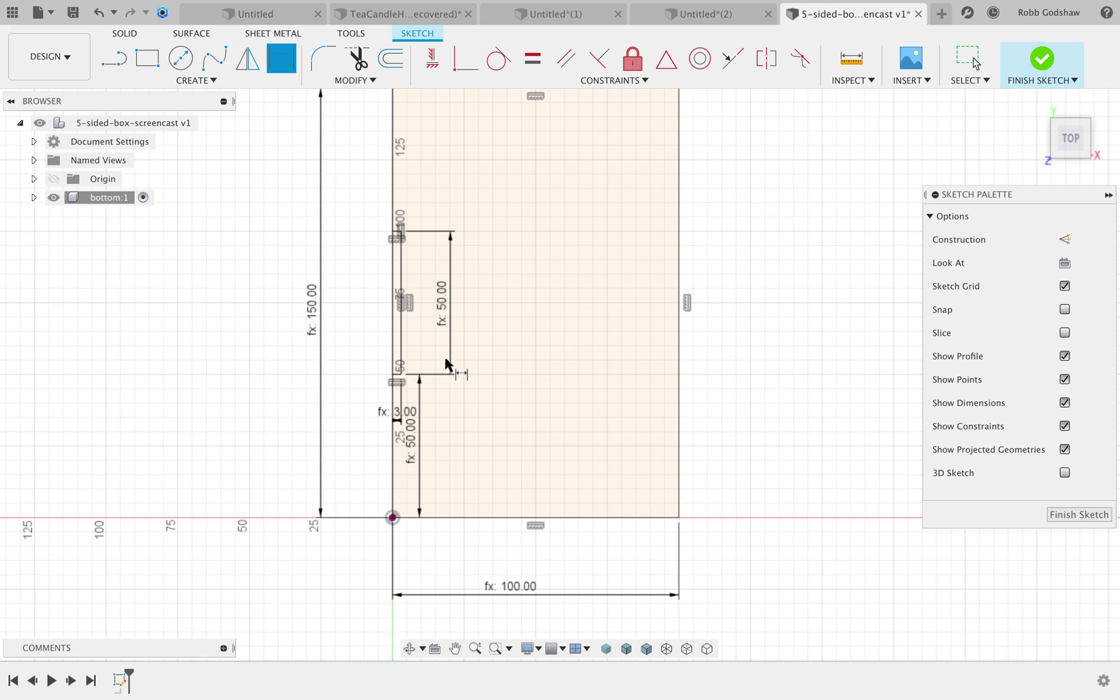
key("Escape")
- Inspect the expressions behind the notch's length dimension and its offset from the bottom edge, leaving both as they are
double_click(443, 306)
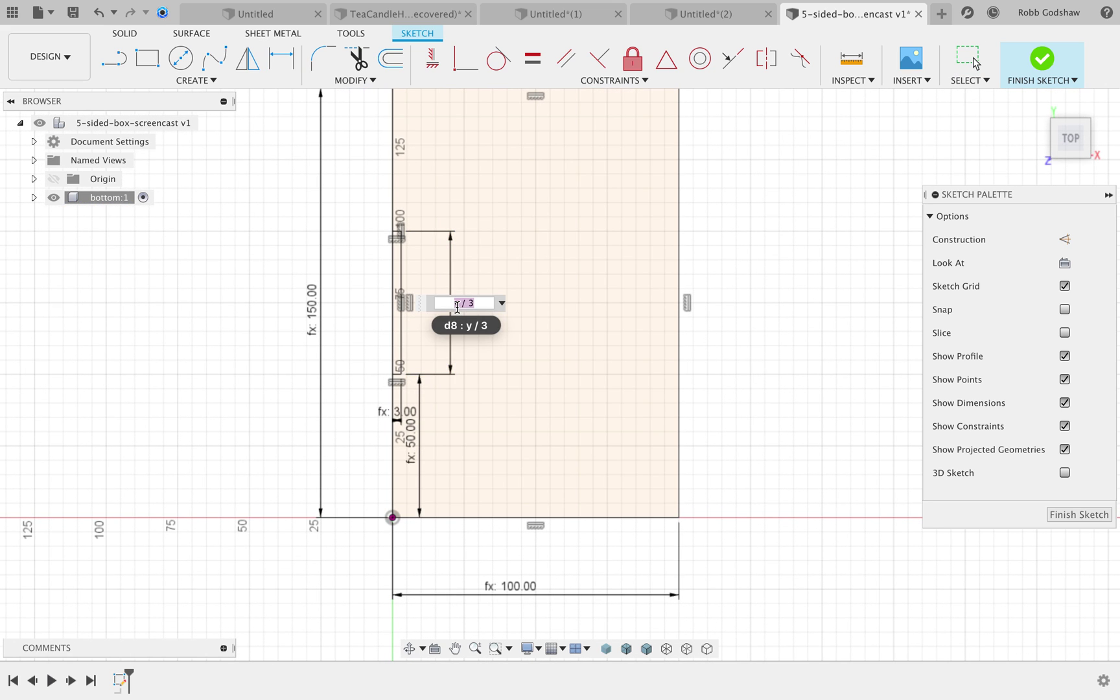
key("Escape")
double_click(417, 436)
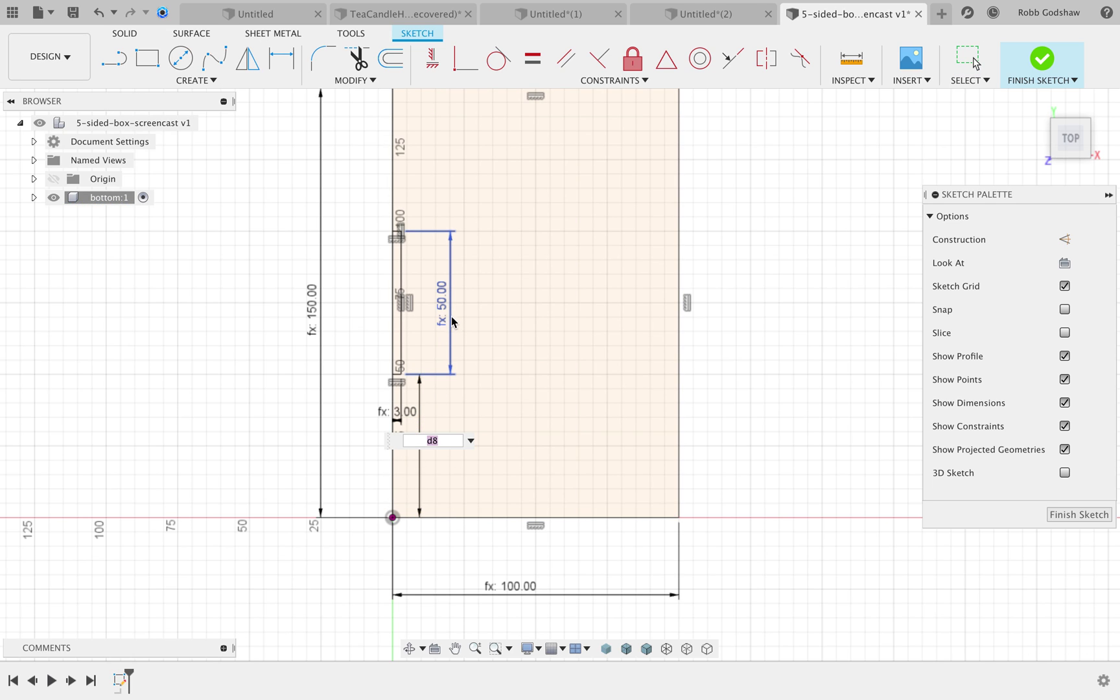
key("Escape")
scroll(721, 325, "right", 2)
scroll(720, 325, "down", 2)
scroll(721, 327, "right", 1)
scroll(721, 326, "left", 1)
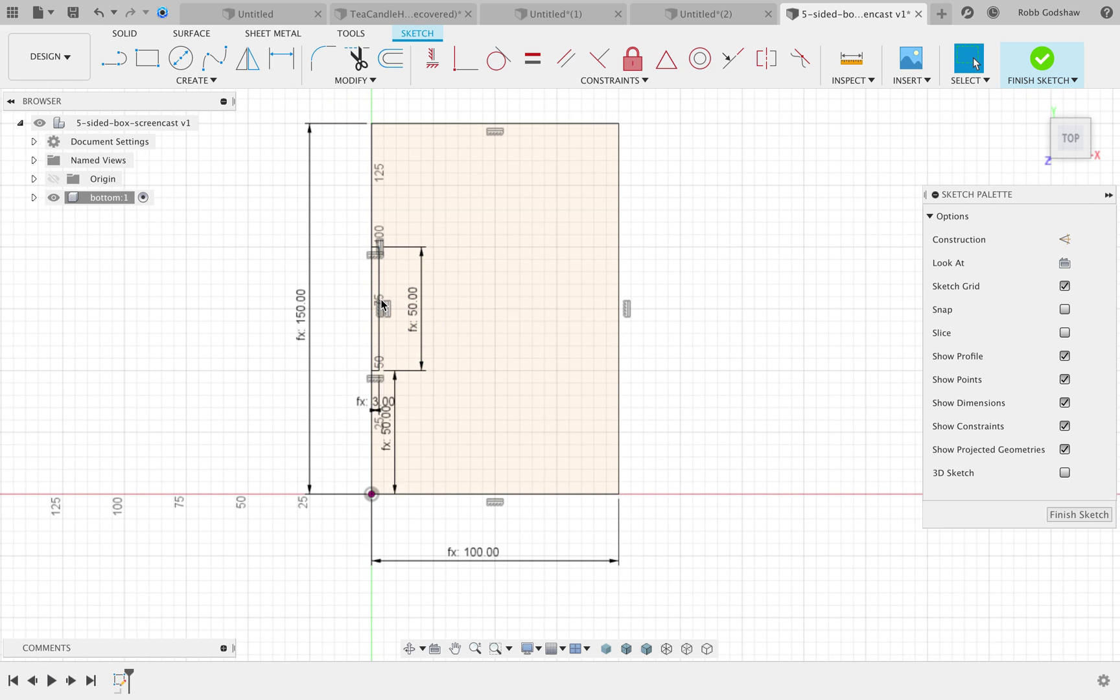
left_click(254, 82)
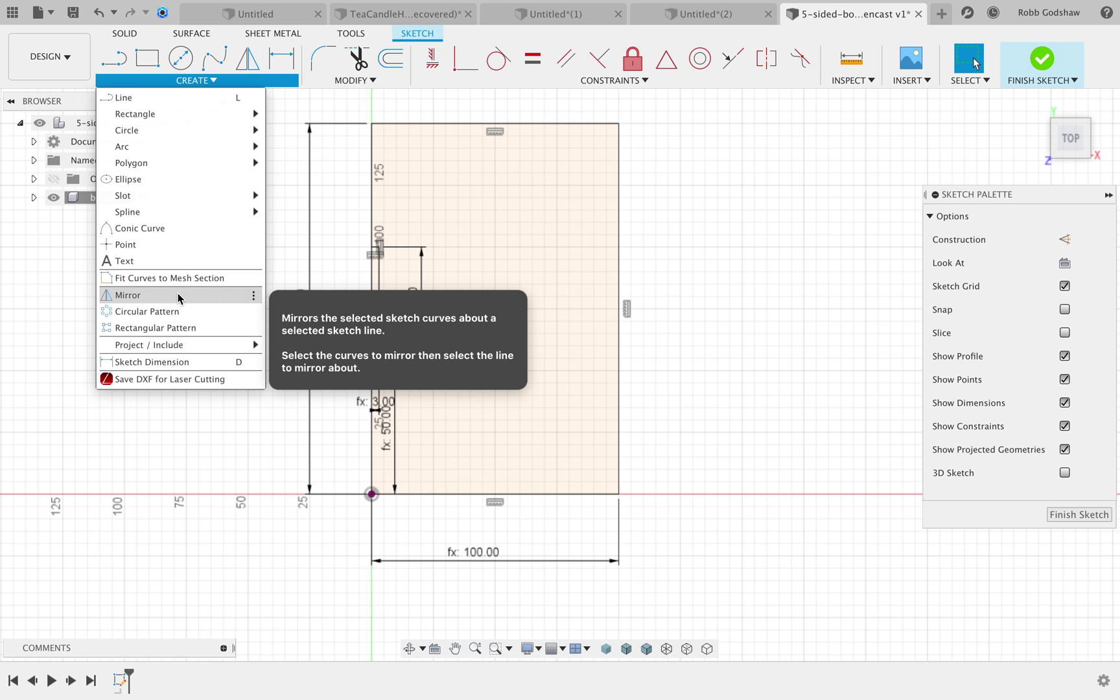
left_click(745, 343)
middle_click_drag(746, 343, 724, 343)
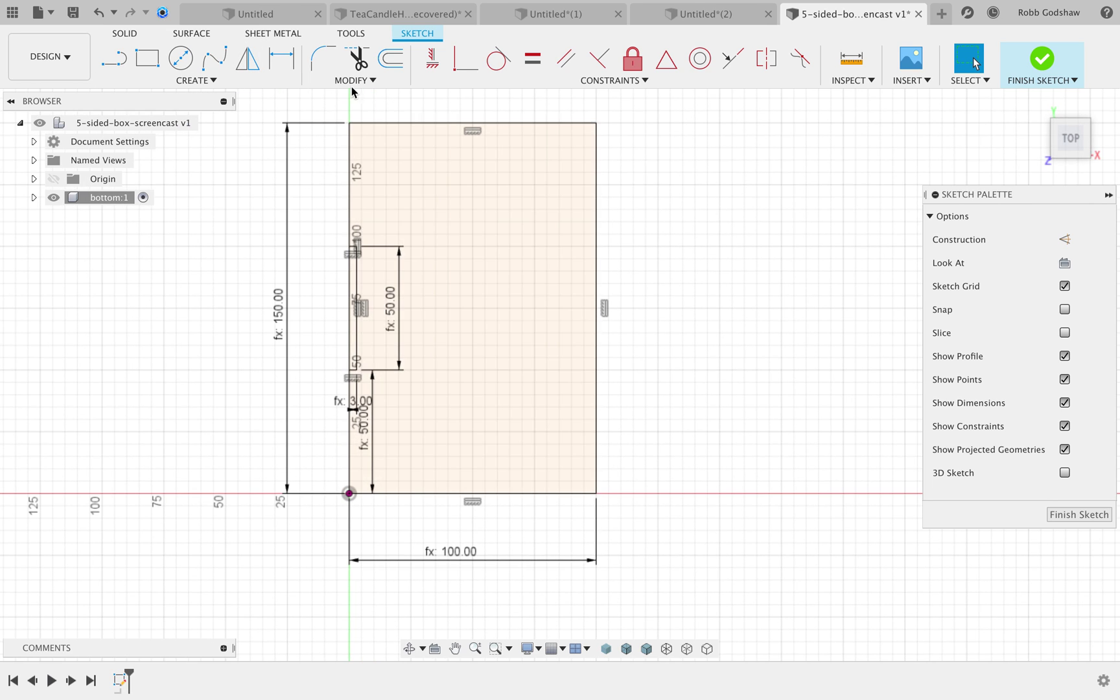
- Sketch a second notch rectangle inside the outline against its right edge, about 19 mm wide and 62 mm high
left_click(147, 58)
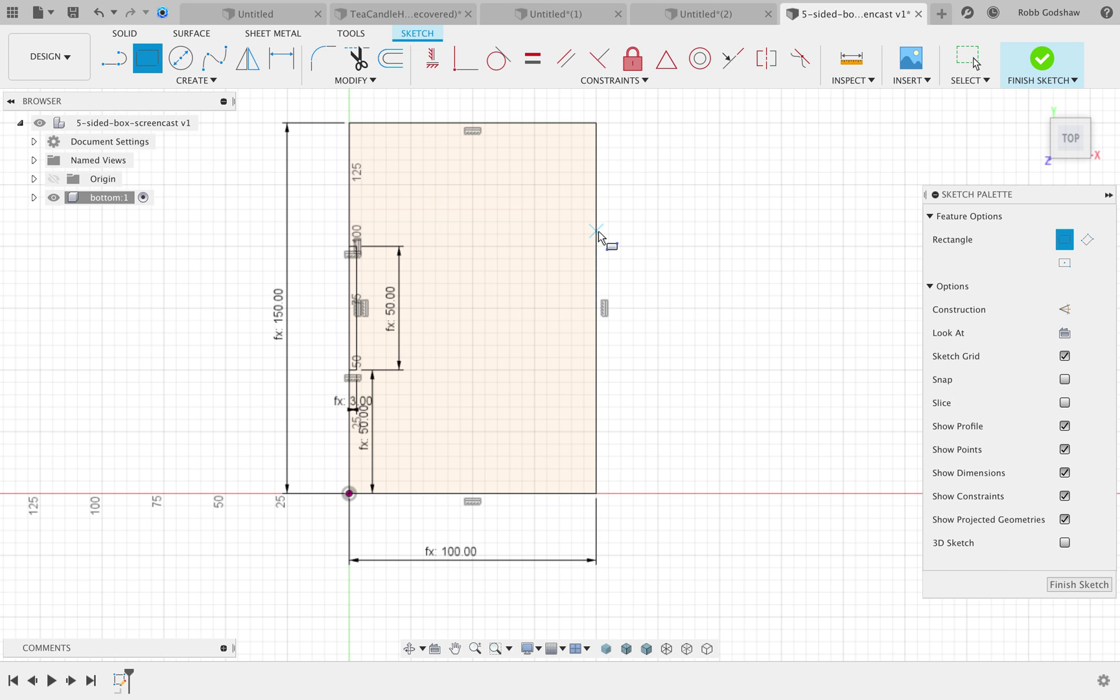
left_click(598, 234)
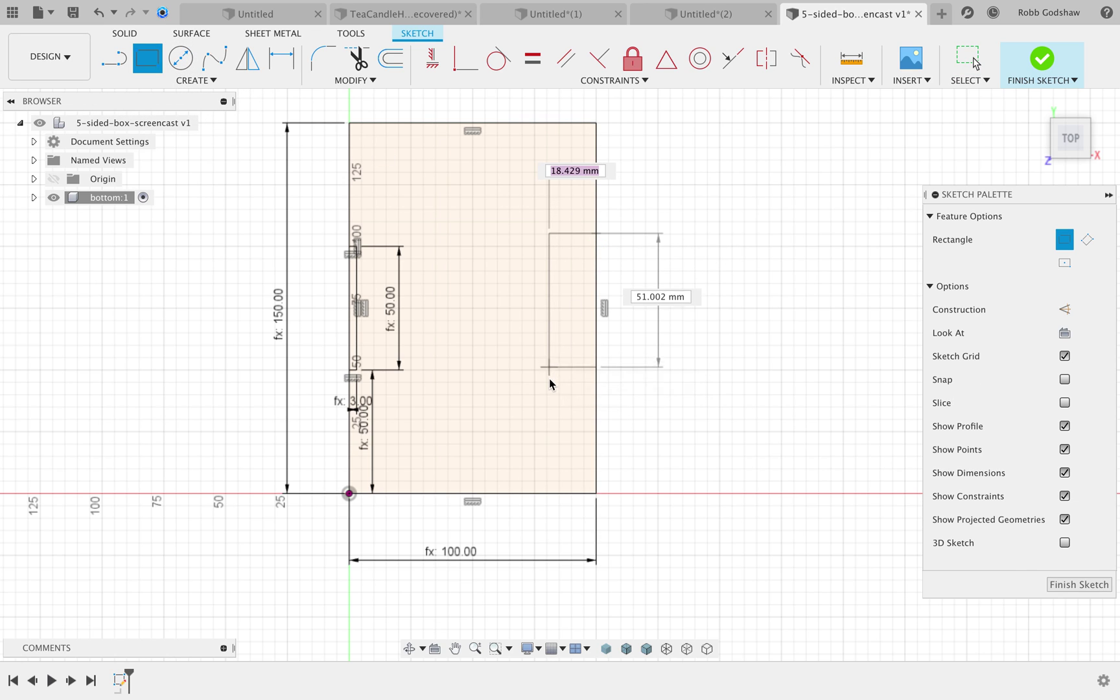
left_click(549, 385)
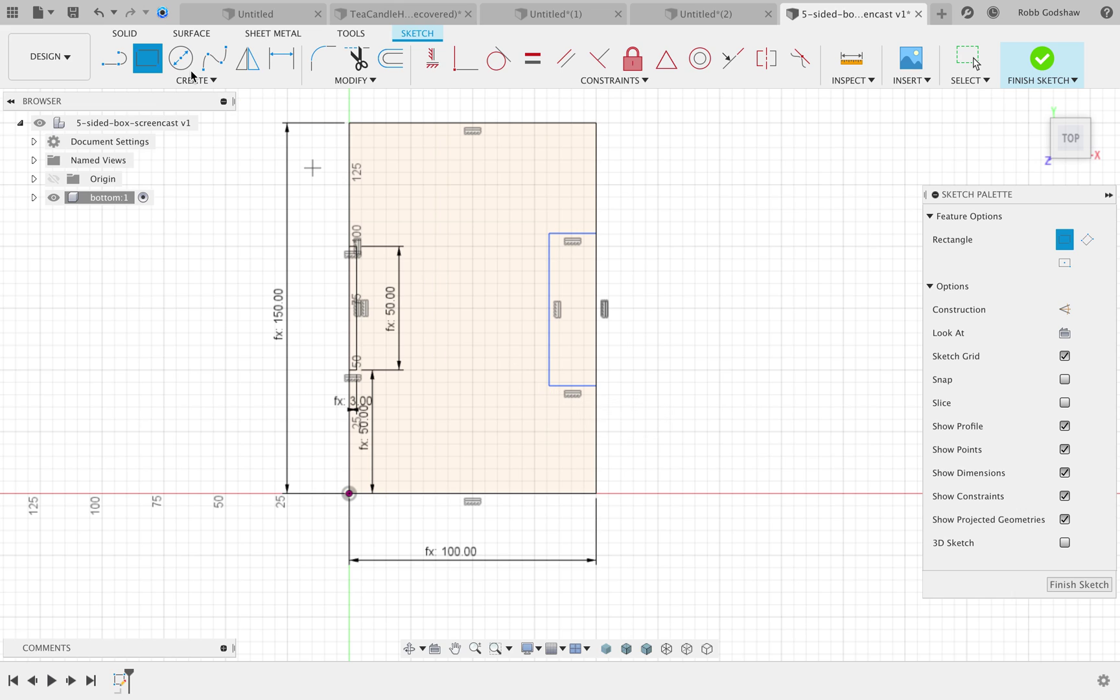
- Dimension the right notch rectangle's width as d7 and its height as d8, matching the left notch's dimensions
key("d")
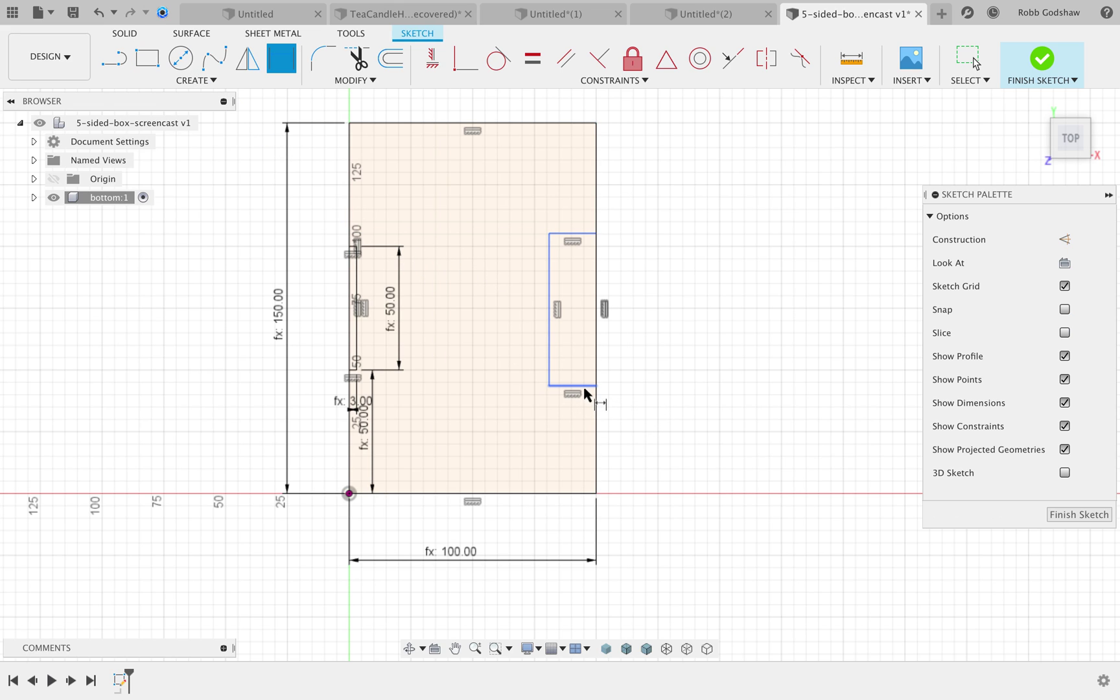
left_click(578, 429)
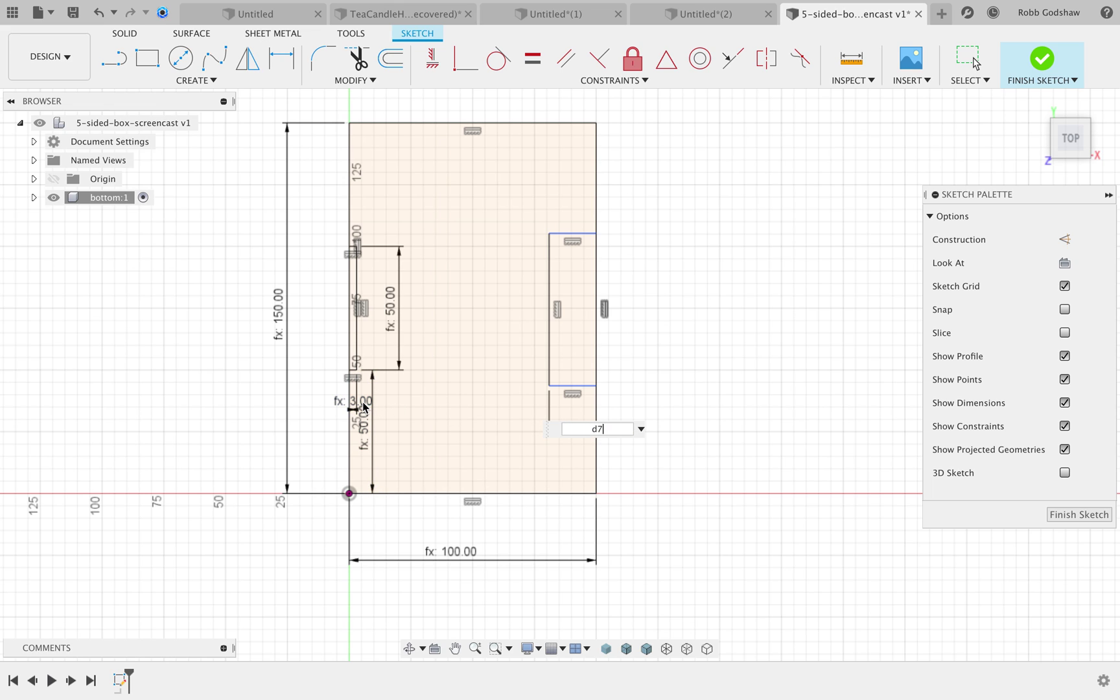
key("Return")
left_click(588, 365)
left_click(551, 331)
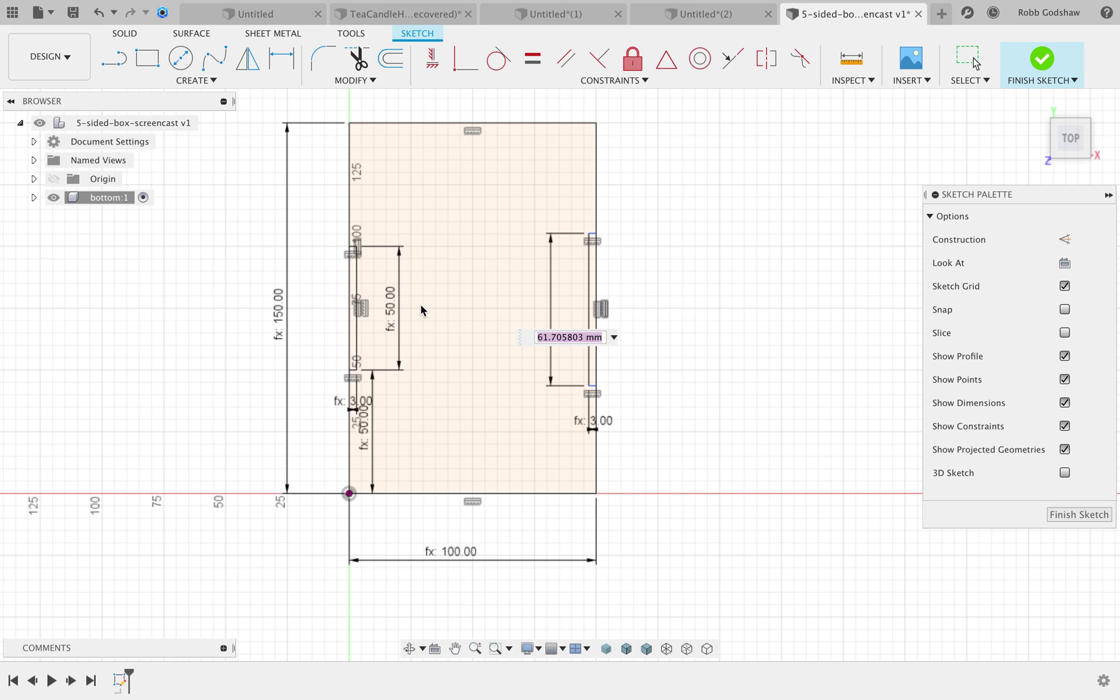
key("Return")
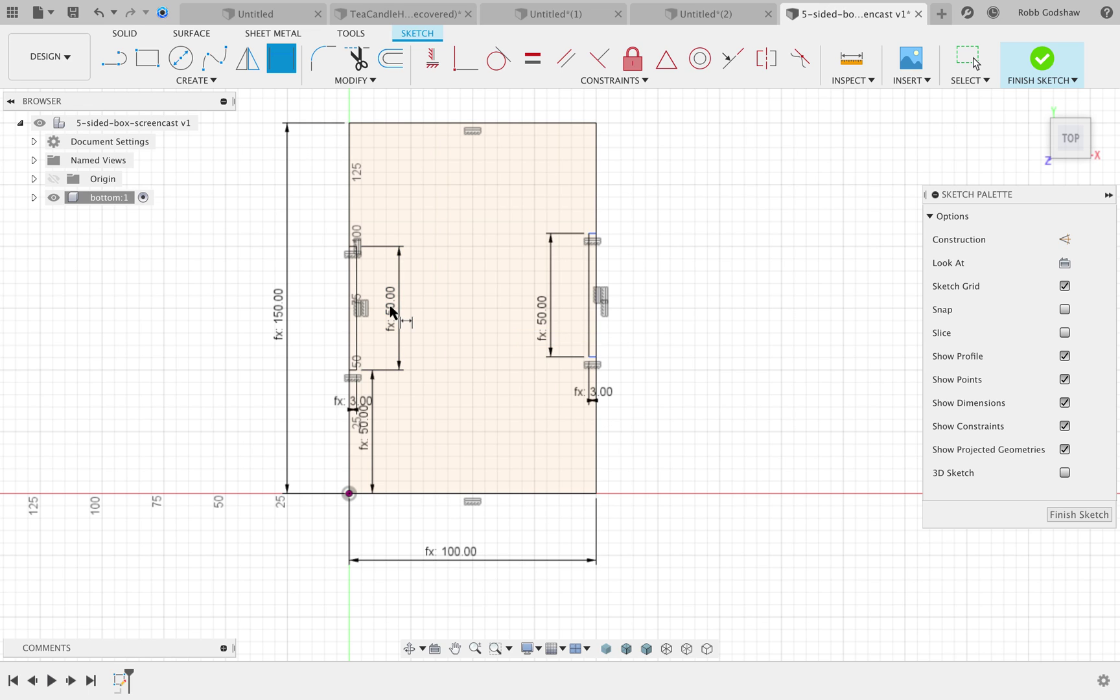
- Dimension the distance from the right notch's lower inner corner to the outline's bottom edge as d8
left_click(589, 357)
left_click(589, 495)
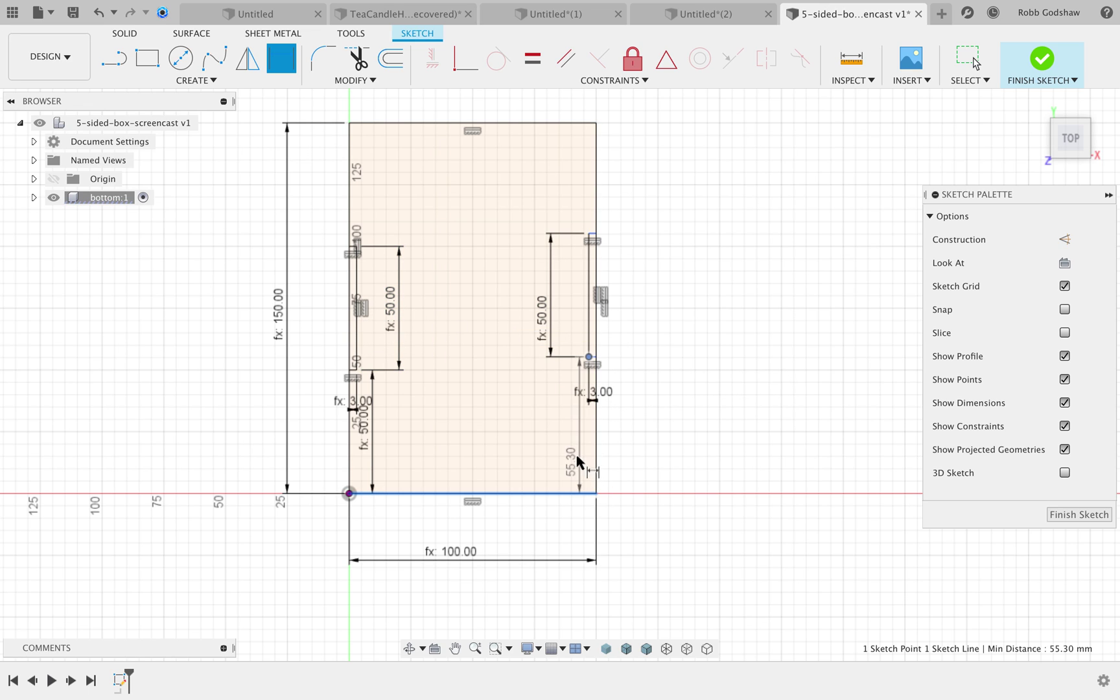
left_click(570, 455)
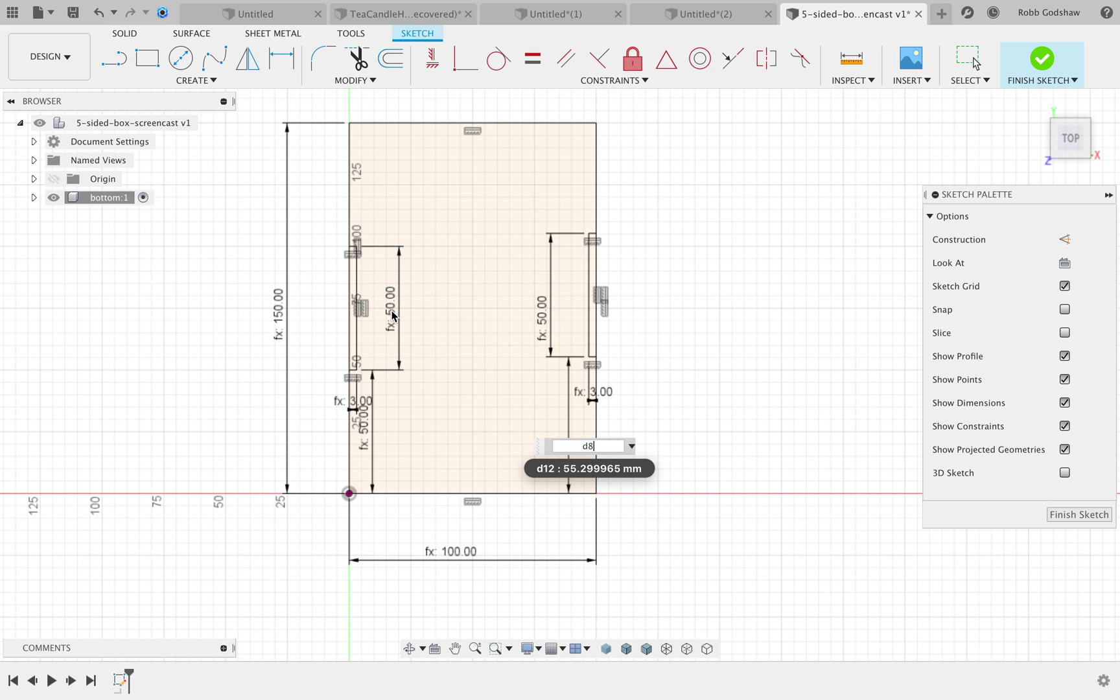
type("d8")
key("Return")
scroll(439, 382, "right", 2)
scroll(439, 382, "down", 1)
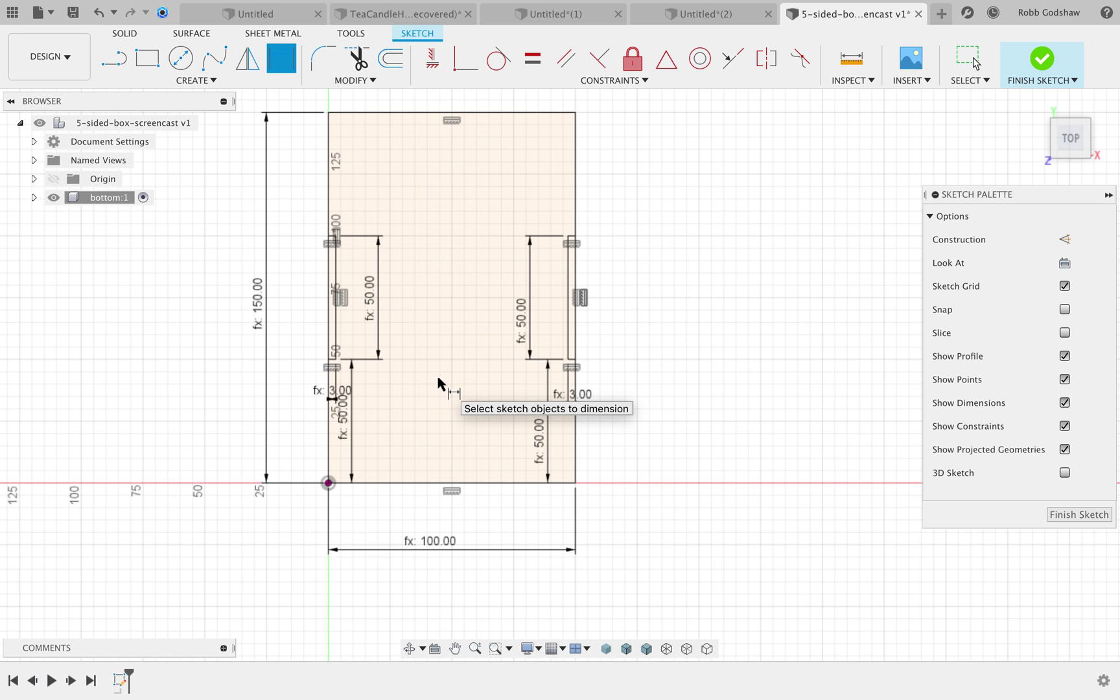
scroll(438, 383, "down", 2)
scroll(438, 384, "up", 3)
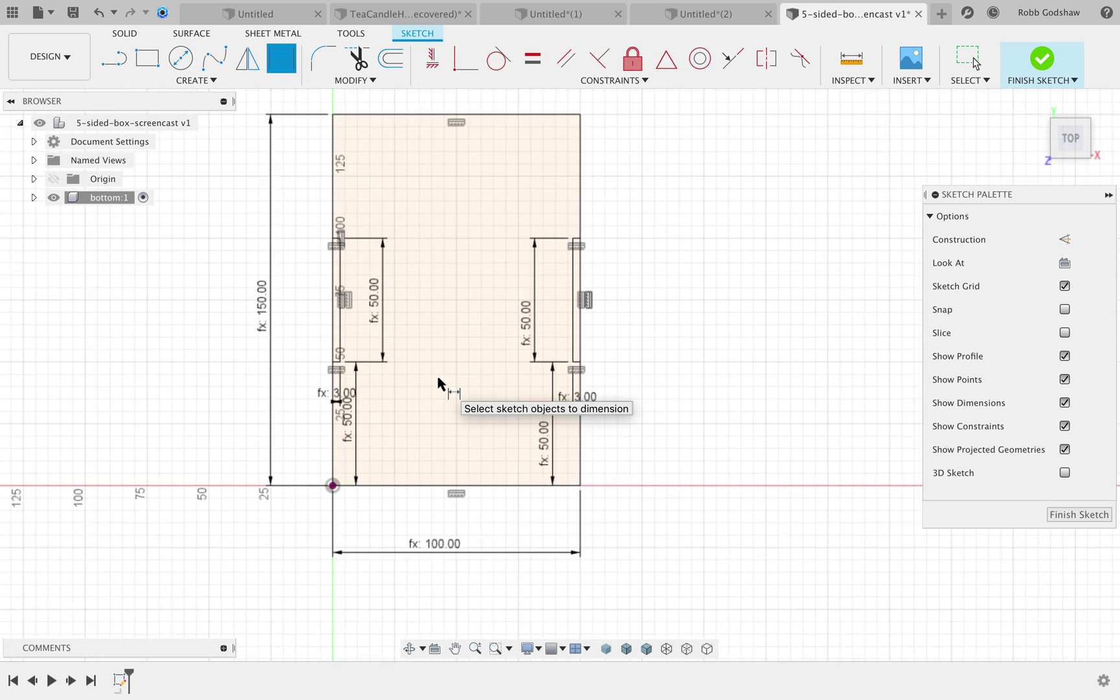
scroll(442, 311, "up", 1)
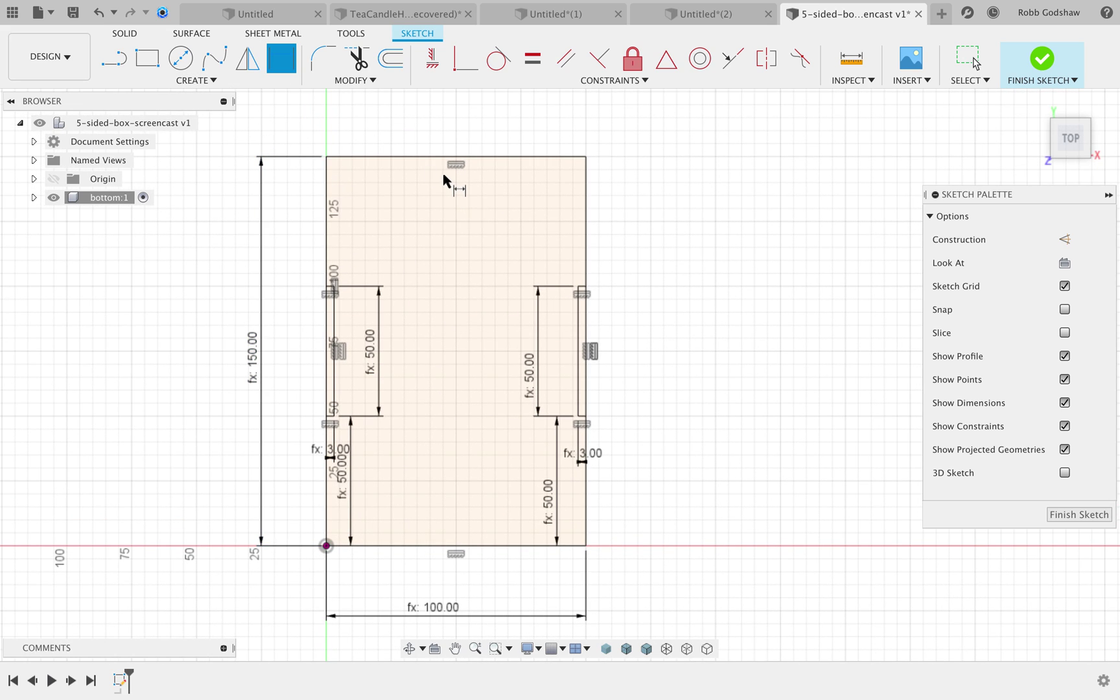
- Sketch two notch rectangles inside the outline, against its top and bottom edges, each about 57 mm wide and roughly 10 mm high
left_click(148, 58)
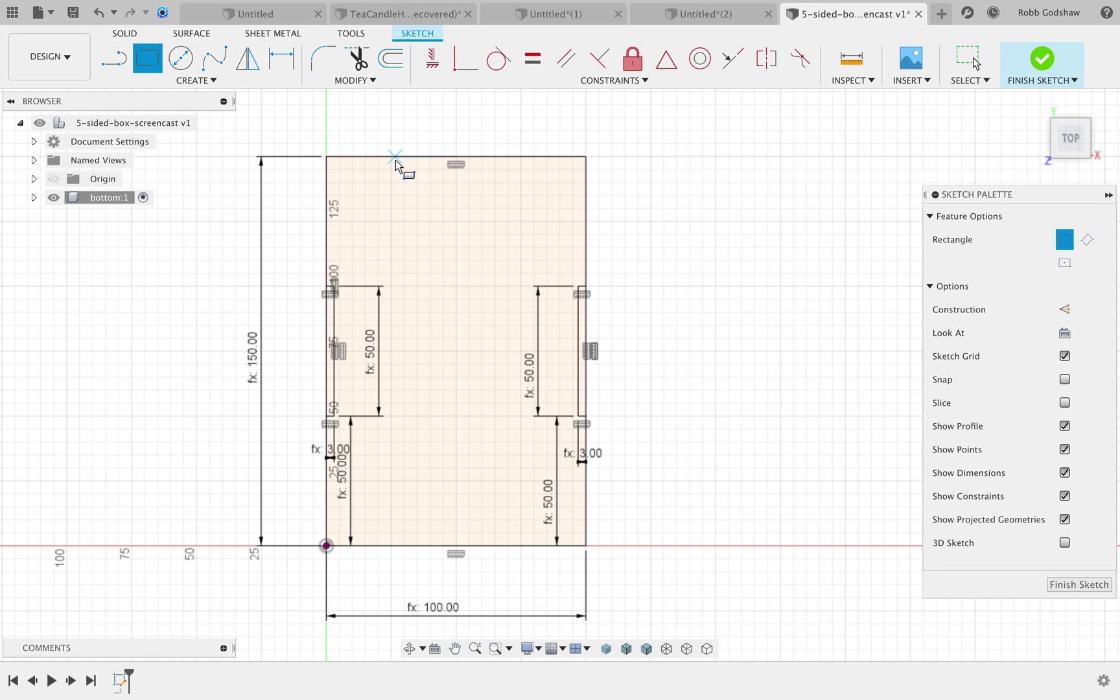
left_click(382, 161)
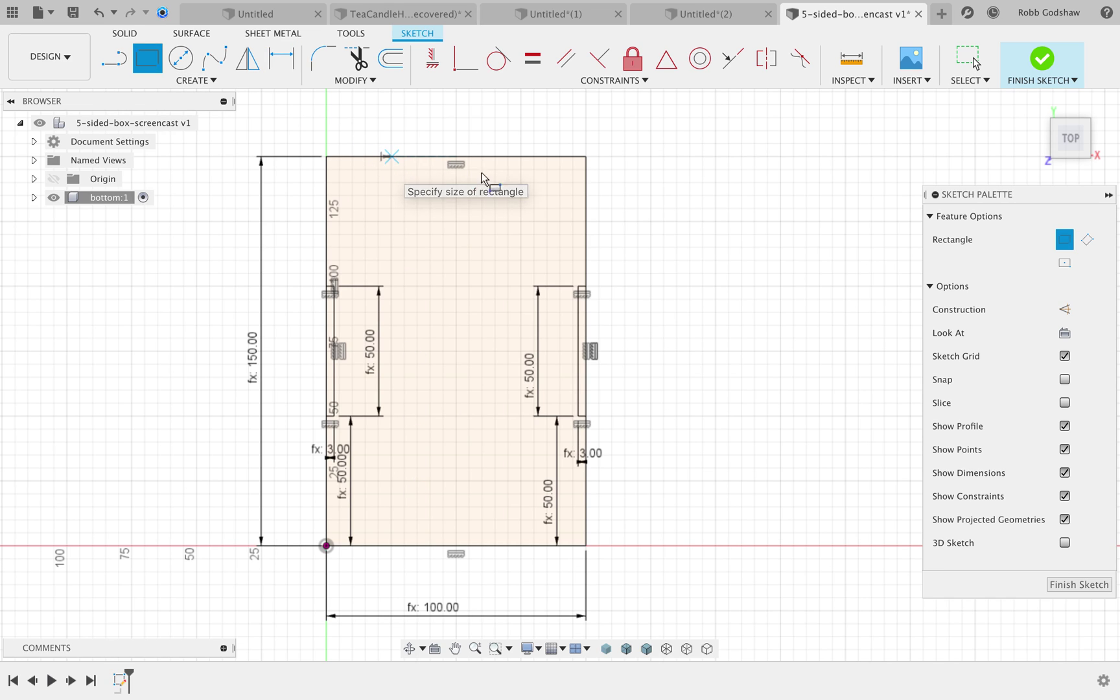
left_click(532, 181)
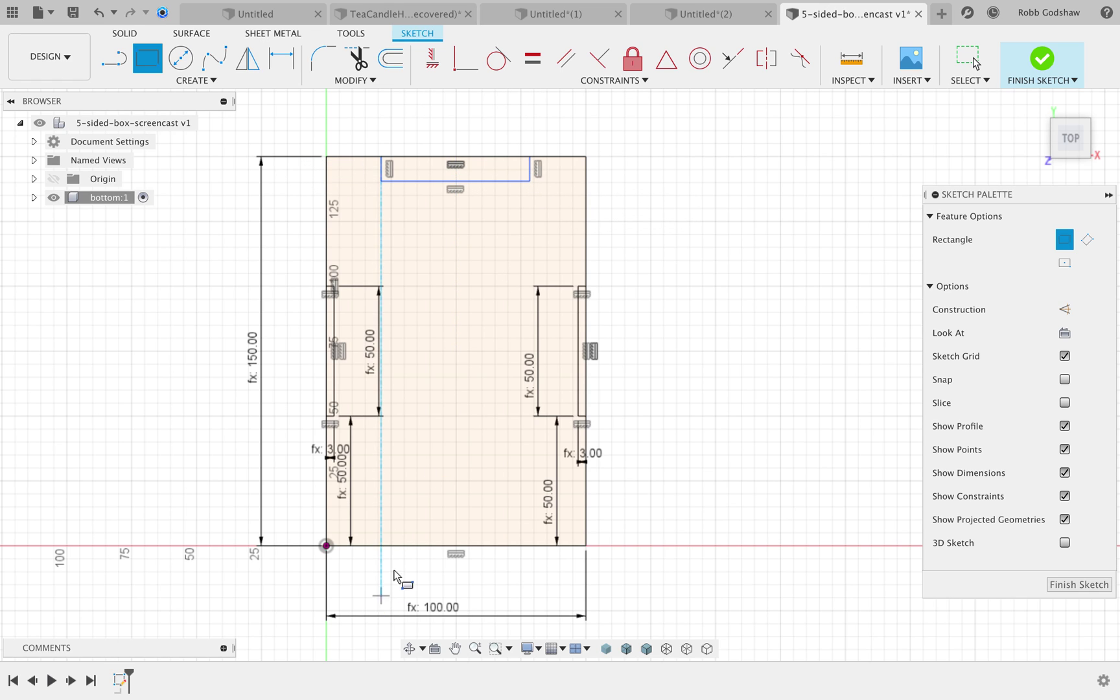
left_click(382, 546)
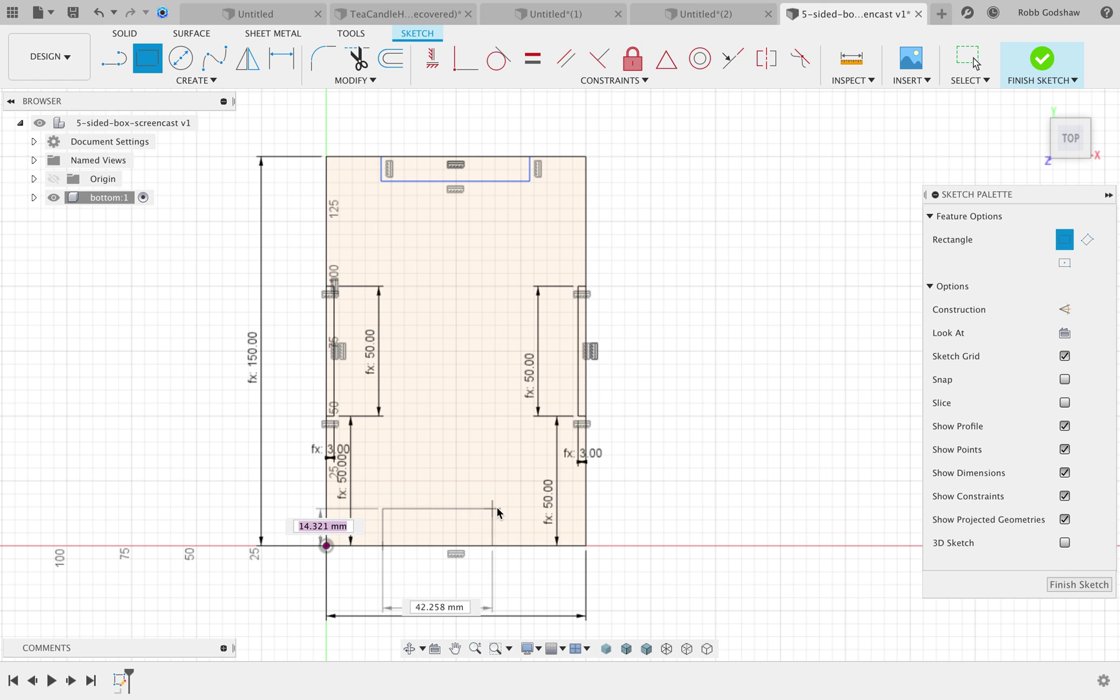
left_click(529, 517)
scroll(430, 474, "left", 3)
scroll(430, 473, "left", 10, "shift")
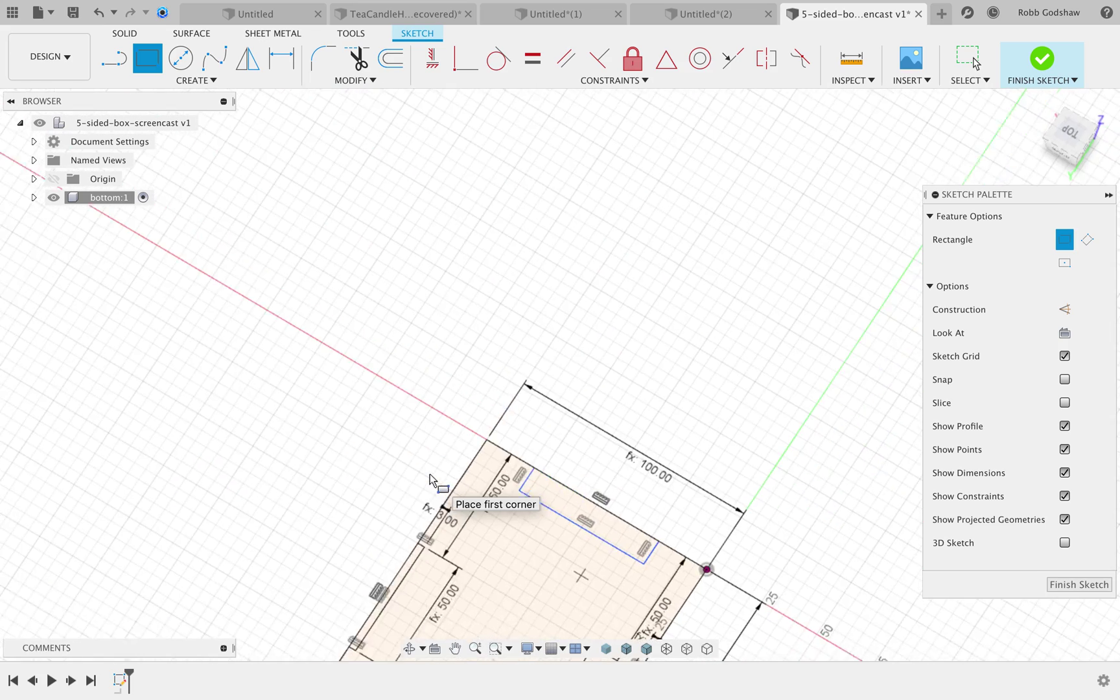
scroll(430, 473, "down", 5)
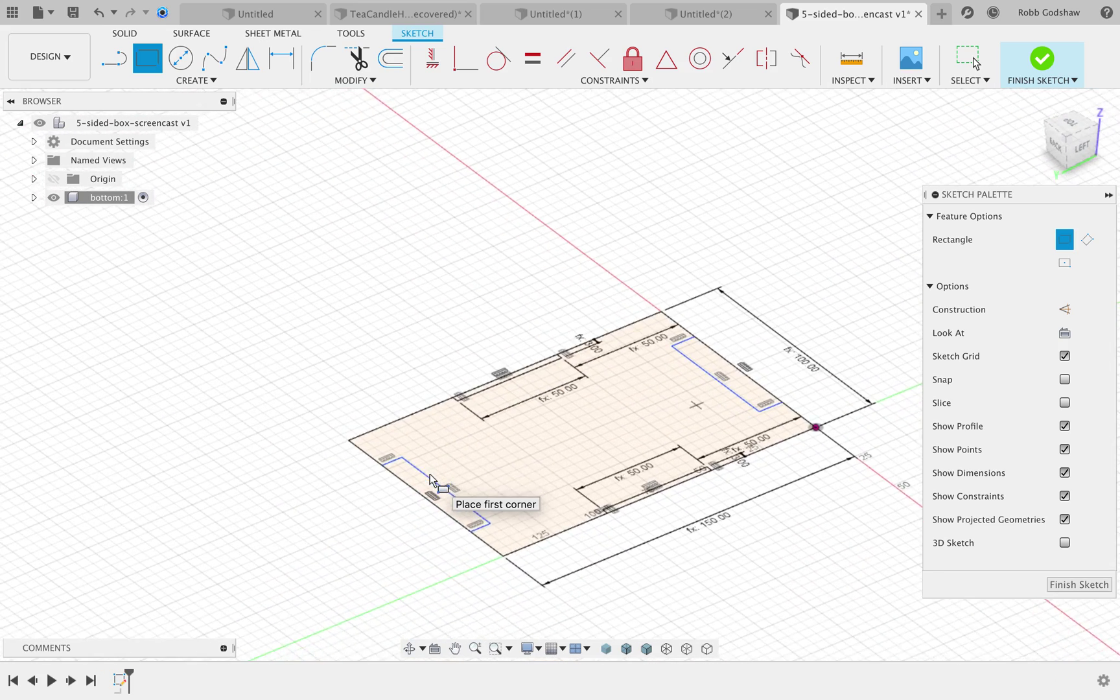
scroll(430, 473, "right", 5)
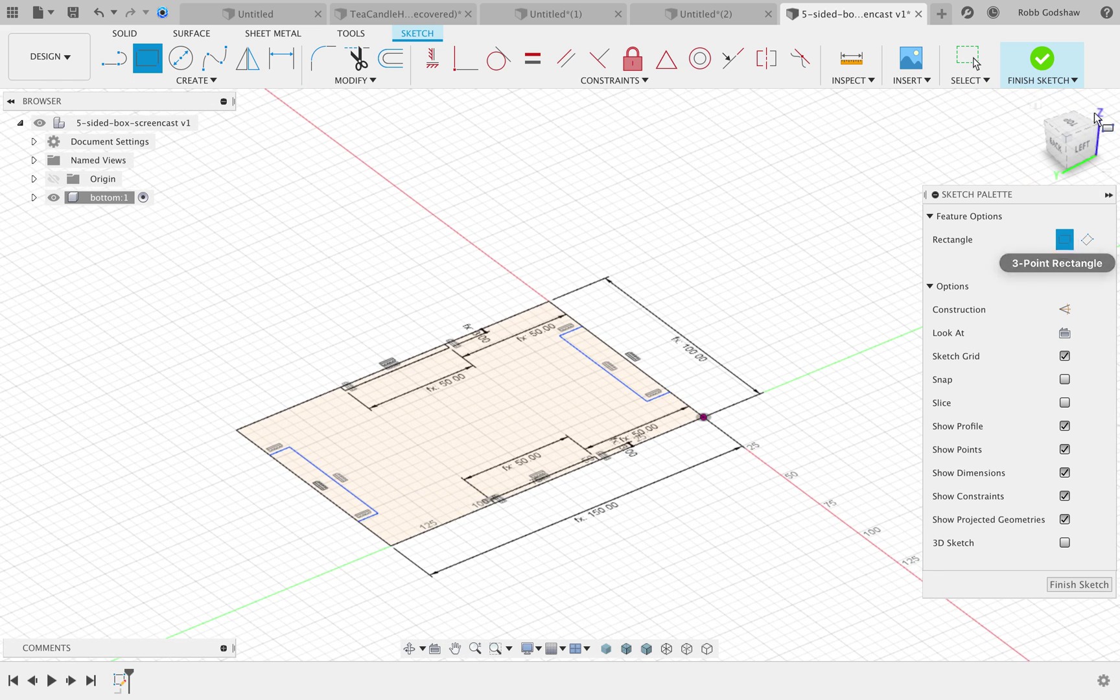
left_click(1073, 123)
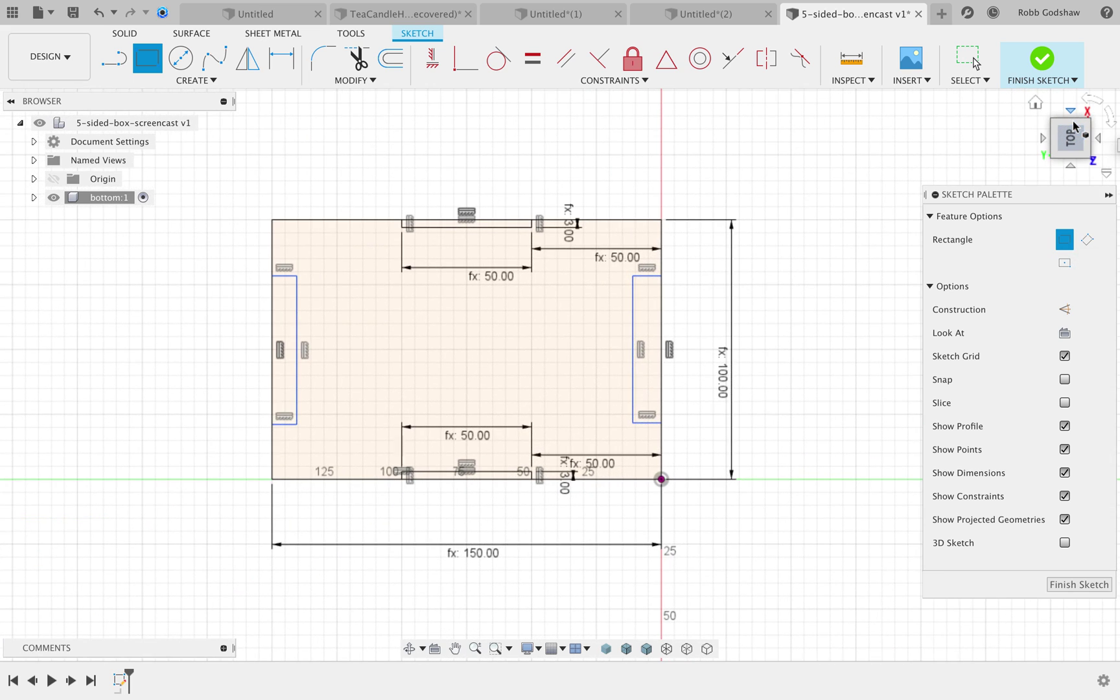
left_click(1110, 125)
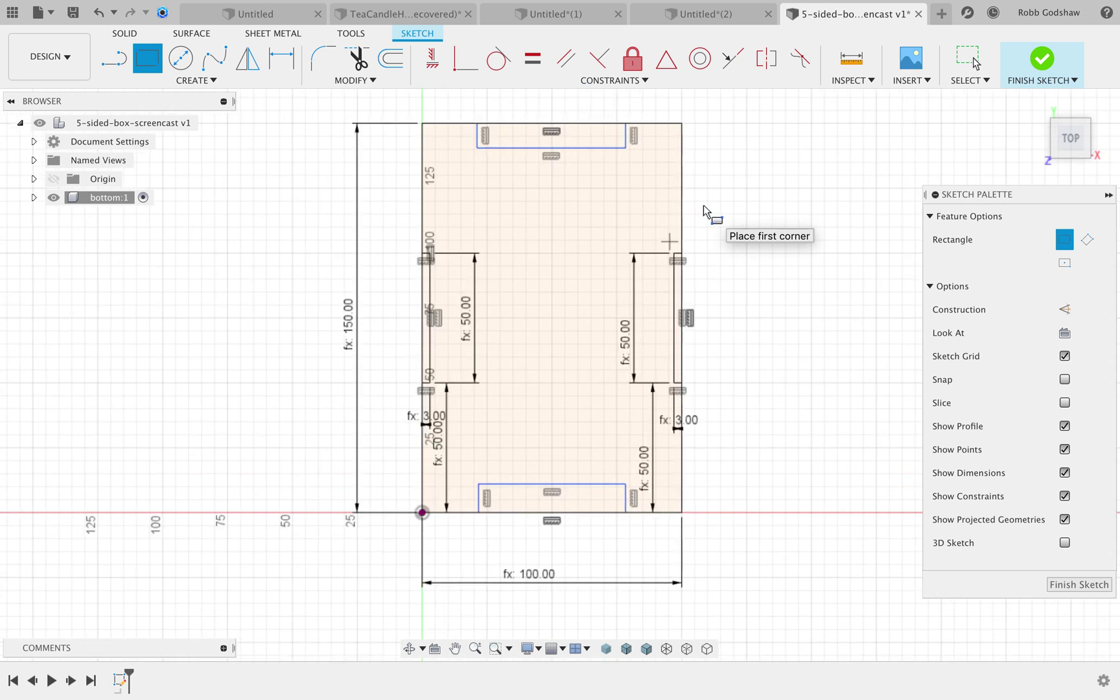
left_click(282, 58)
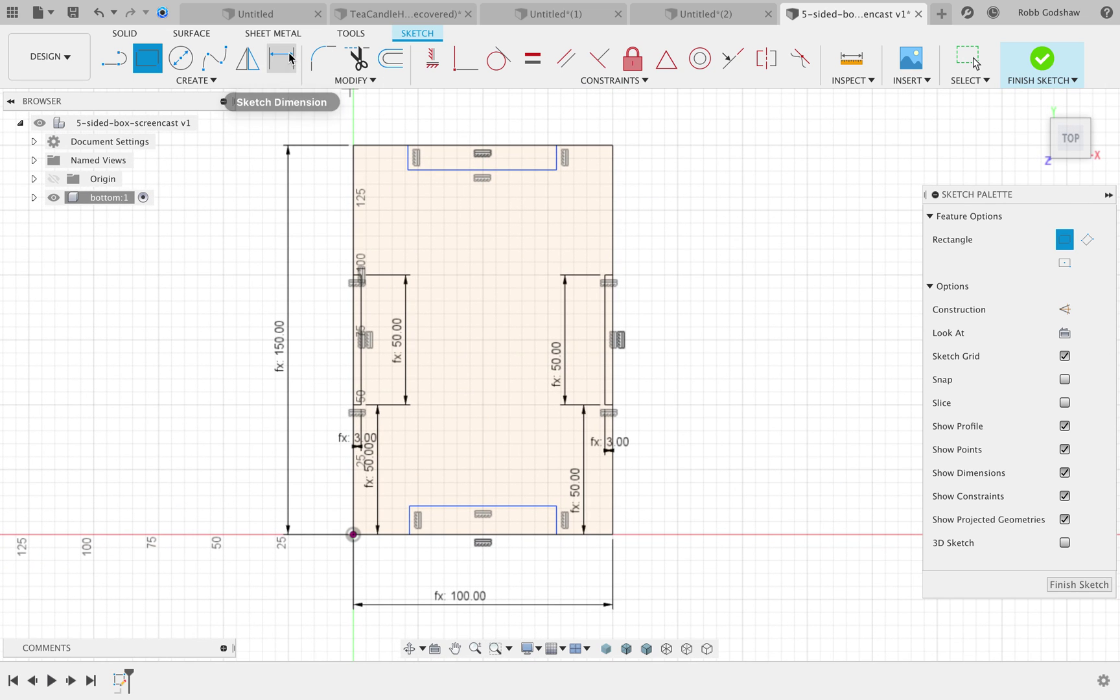
left_click(408, 158)
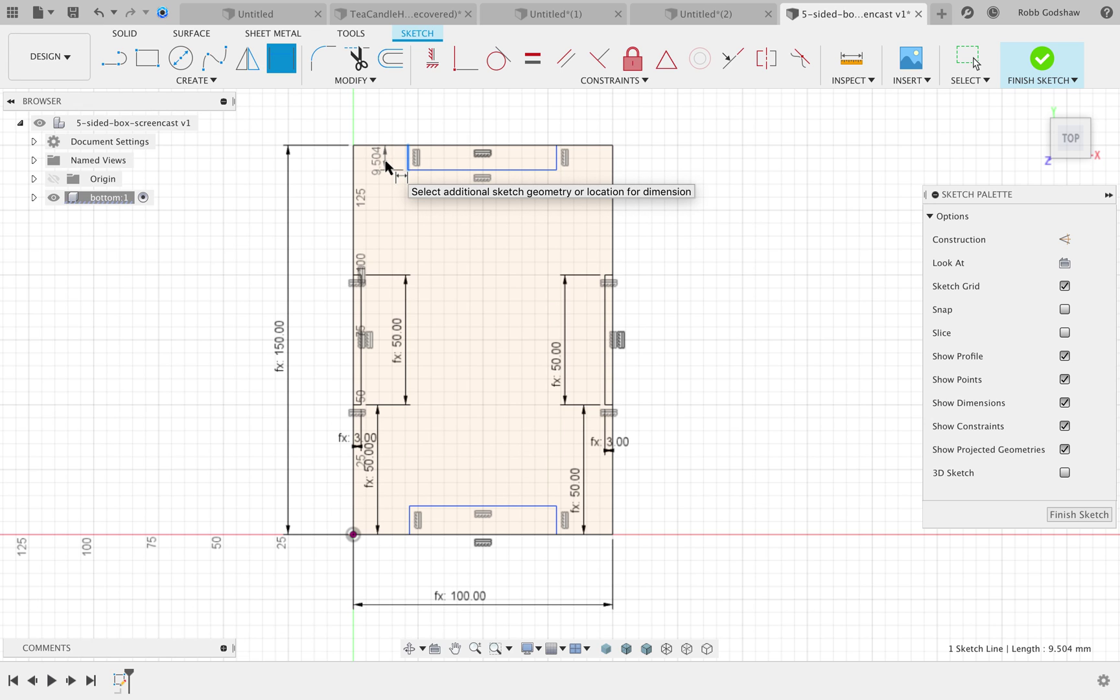
key("Escape")
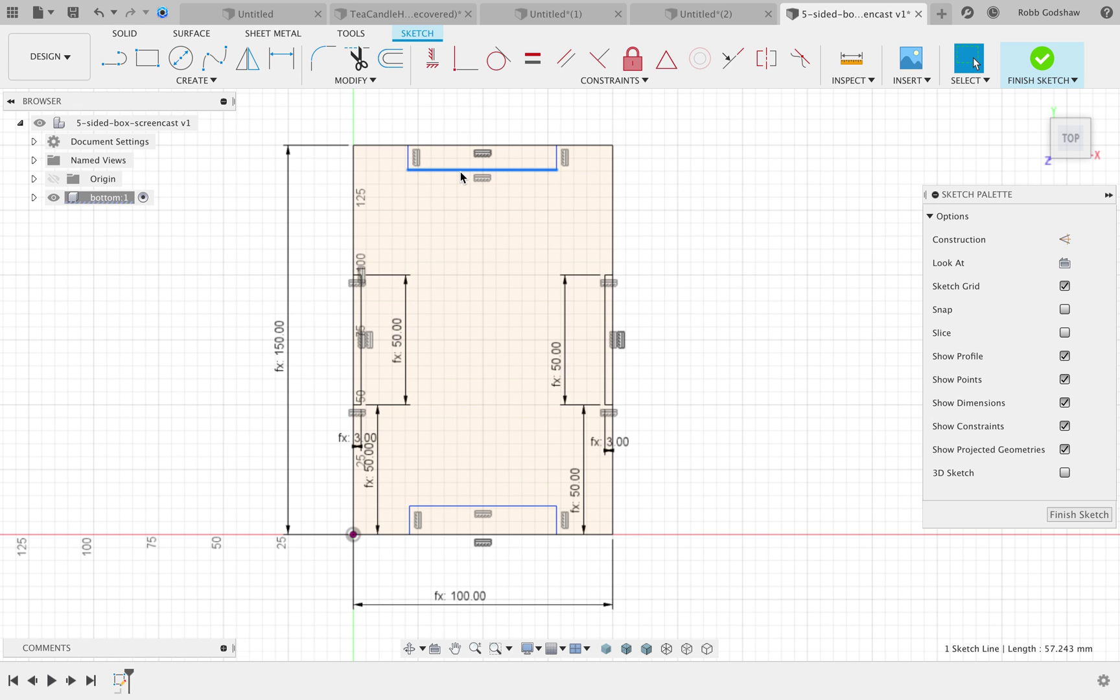
- Apply an Equal constraint to the long inner edges of the top, bottom and right notches
left_click(446, 505, "shift")
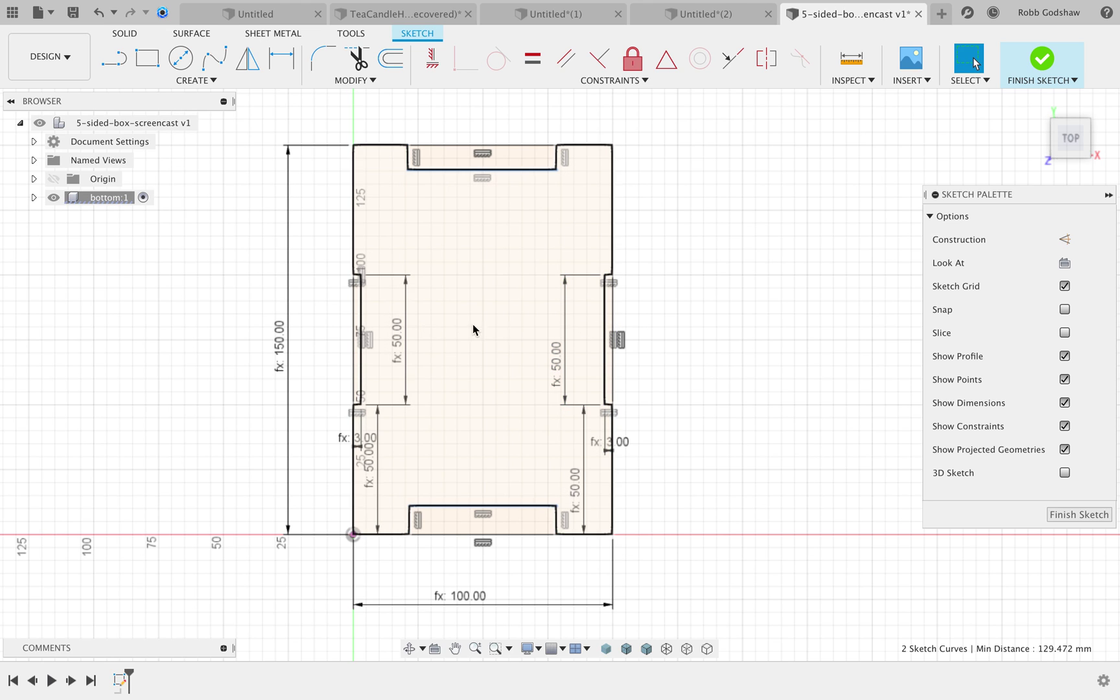
left_click(604, 322, "shift")
left_click(533, 60)
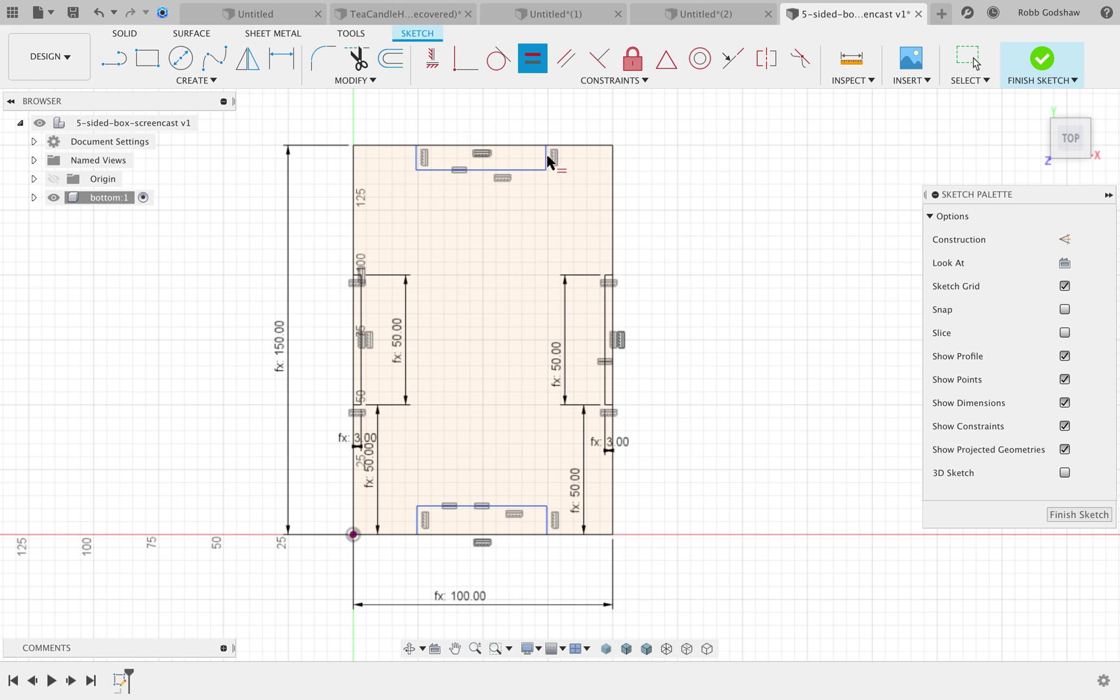
key("Escape")
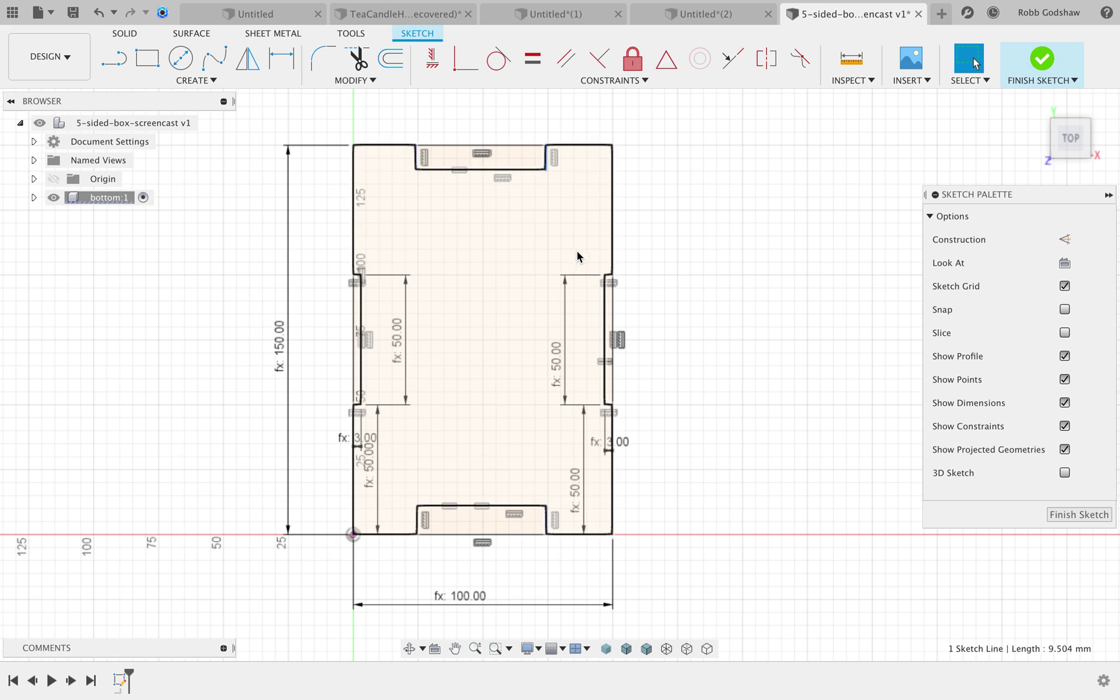
- Apply an Equal constraint to the short right sides of the top and bottom notches and the right notch's upper side
left_click(546, 525, "shift")
scroll(591, 311, "up", 5)
scroll(590, 314, "up", 3)
left_click(592, 217, "shift")
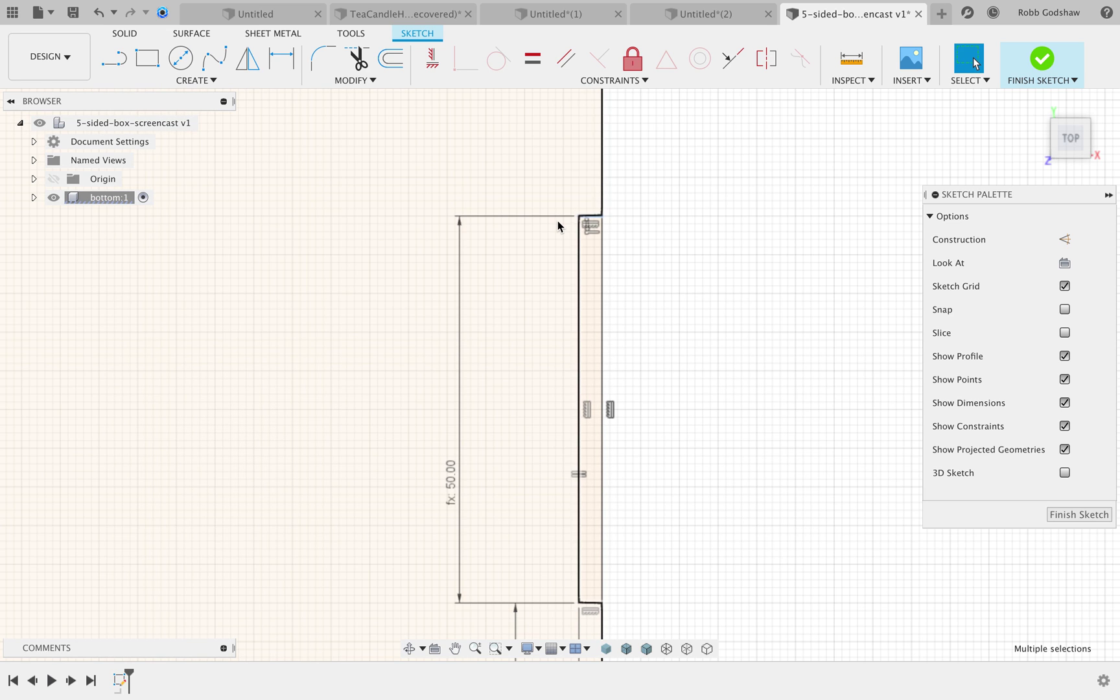
scroll(556, 221, "down", 6)
left_click(539, 67)
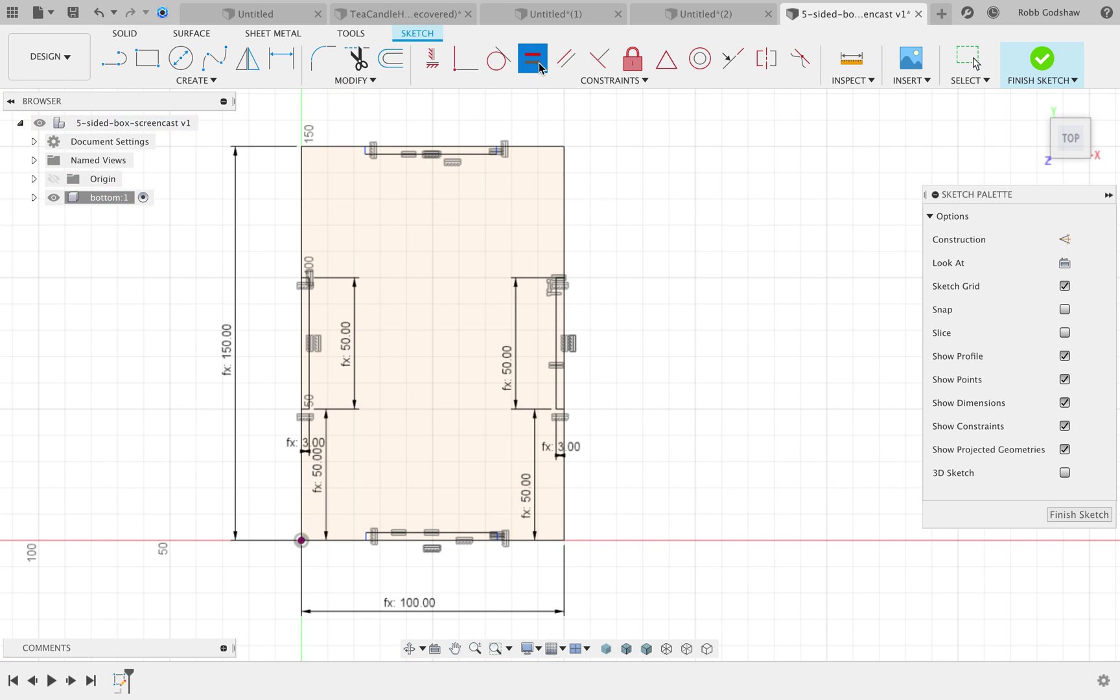
scroll(457, 230, "down", 2)
key("d")
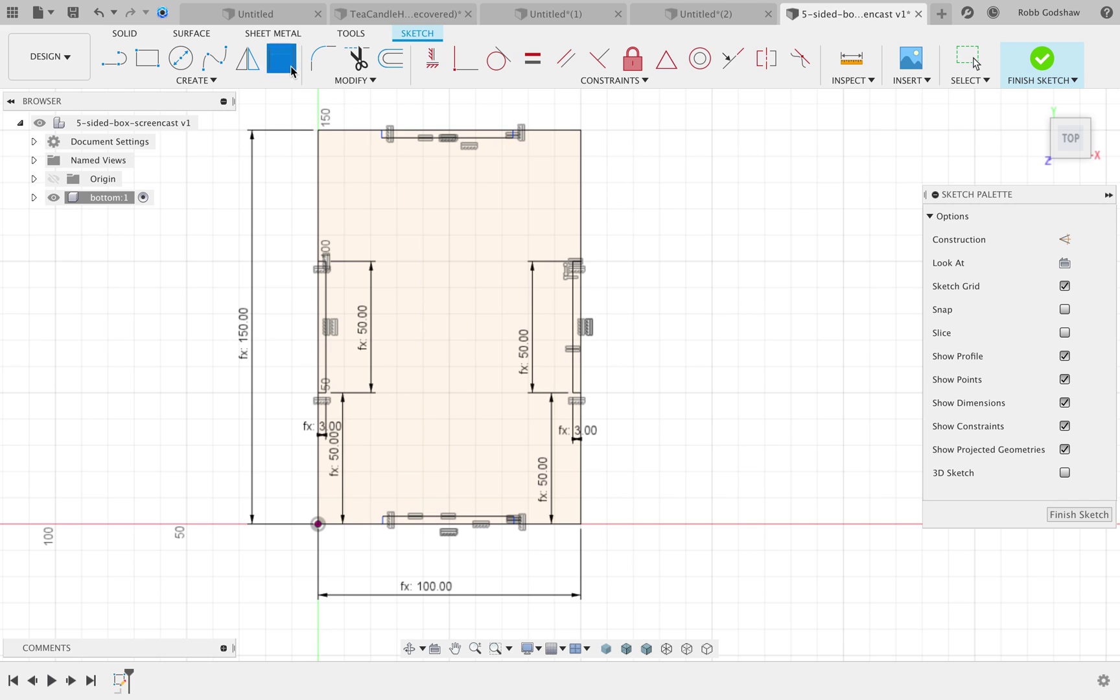
left_click(318, 163)
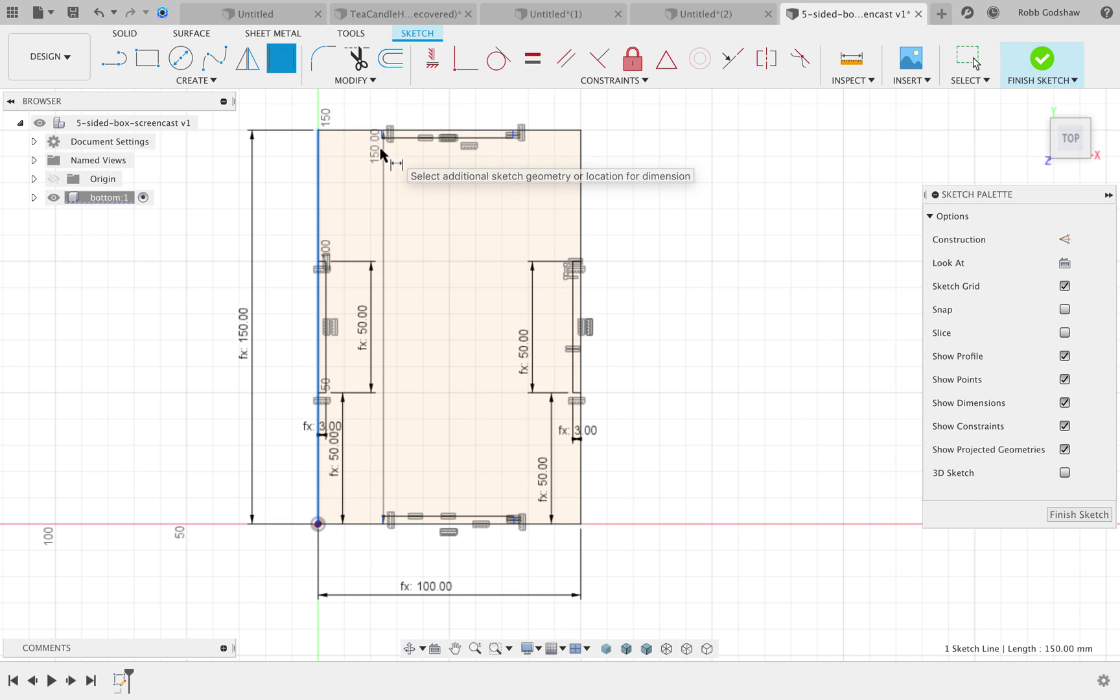
key("Escape")
- Delete the Equal constraints on the long inner edges of the top and bottom notches
scroll(423, 140, "up", 3)
scroll(425, 142, "up", 3)
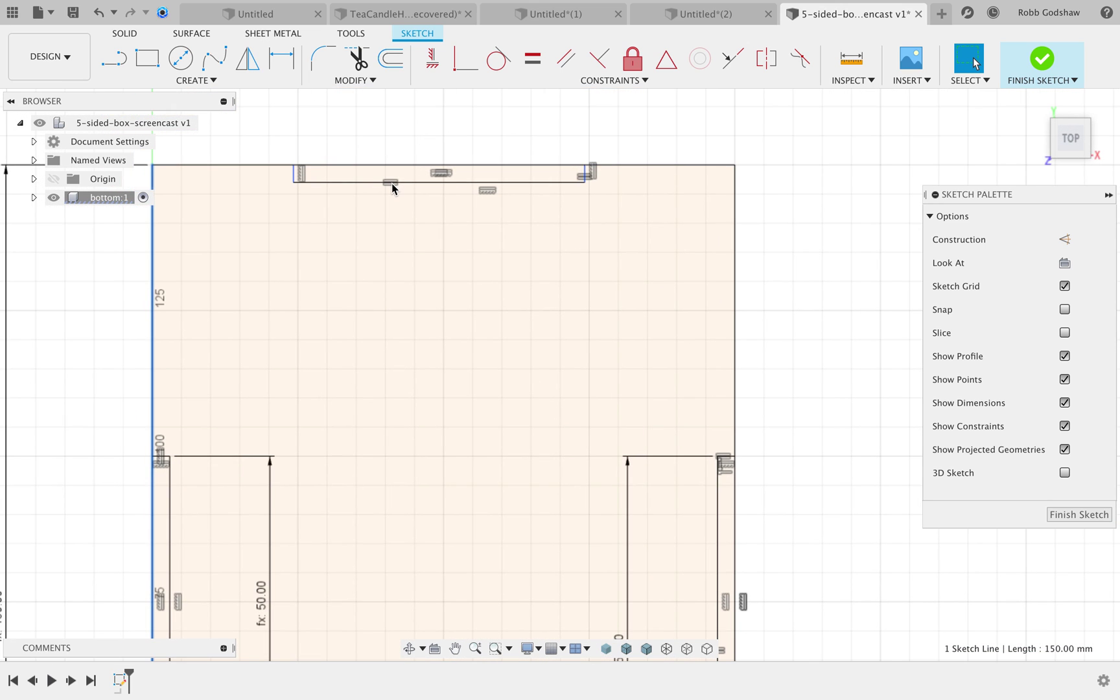
scroll(392, 189, "up", 3)
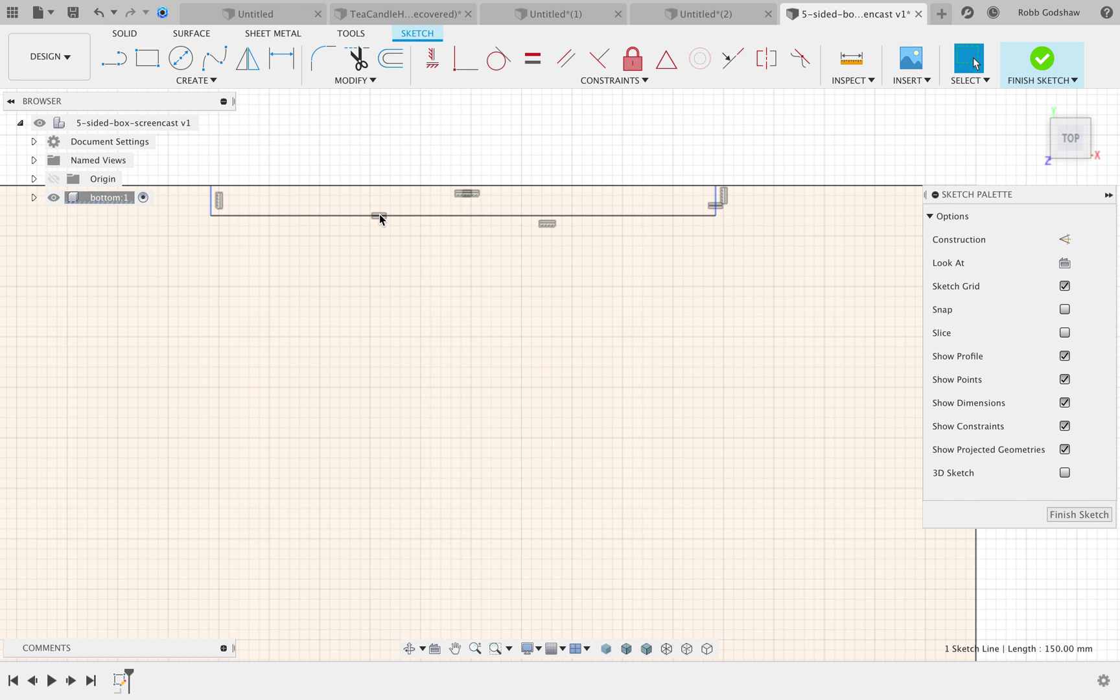
left_click(379, 220)
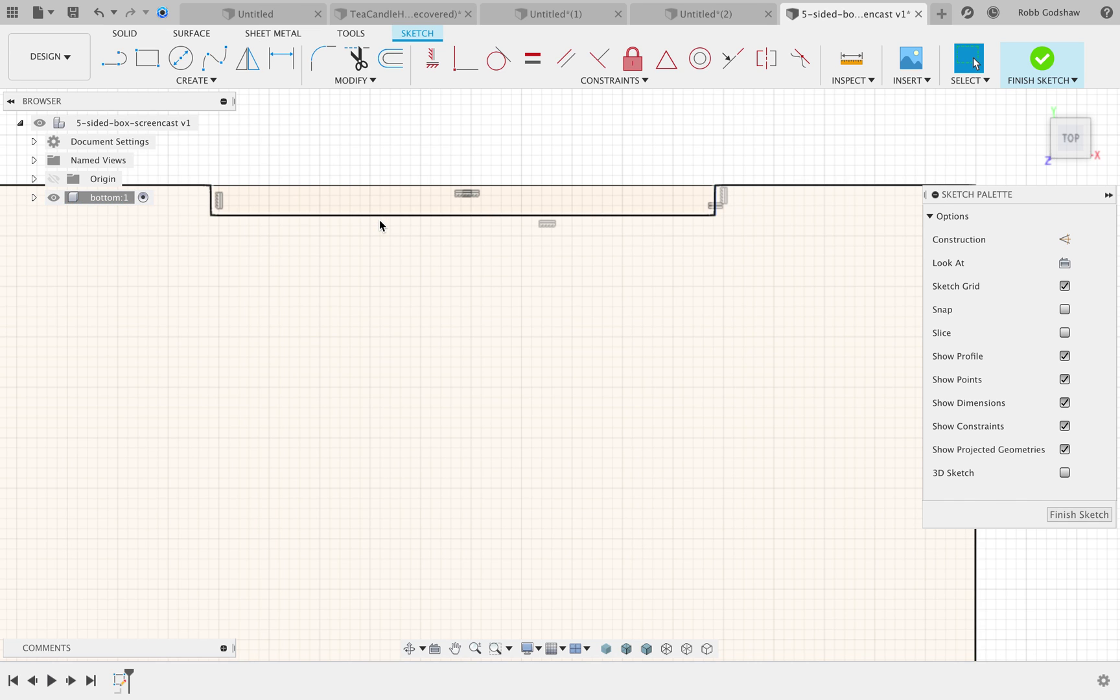
scroll(379, 220, "down", 3)
scroll(379, 225, "down", 15)
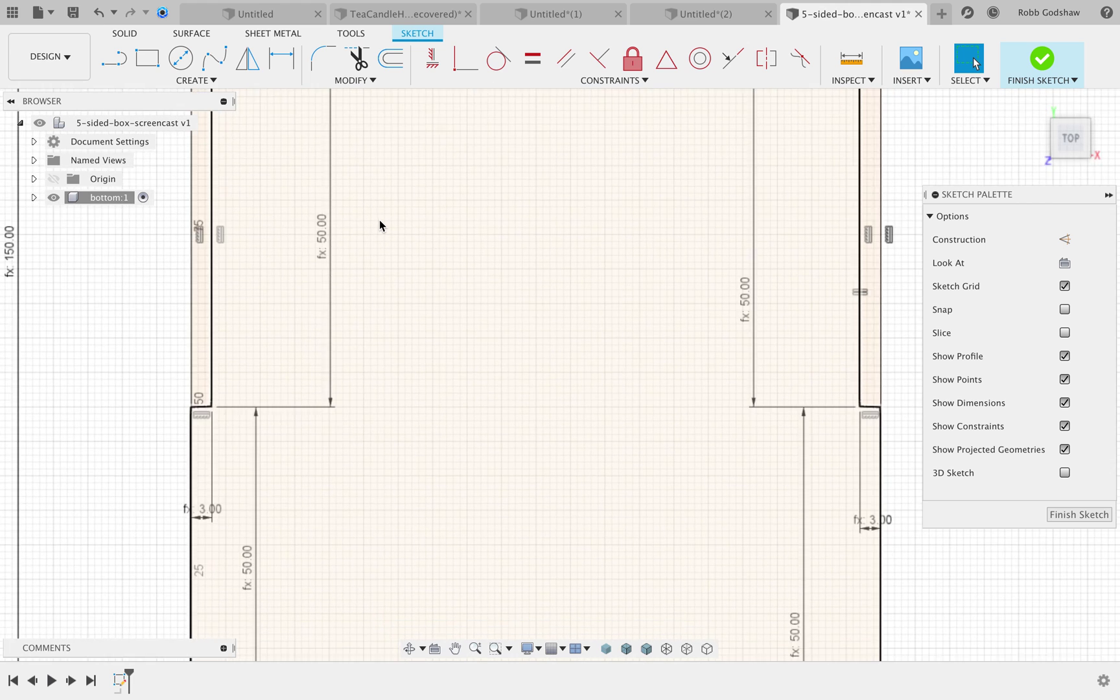
scroll(379, 225, "down", 3)
left_click(422, 465)
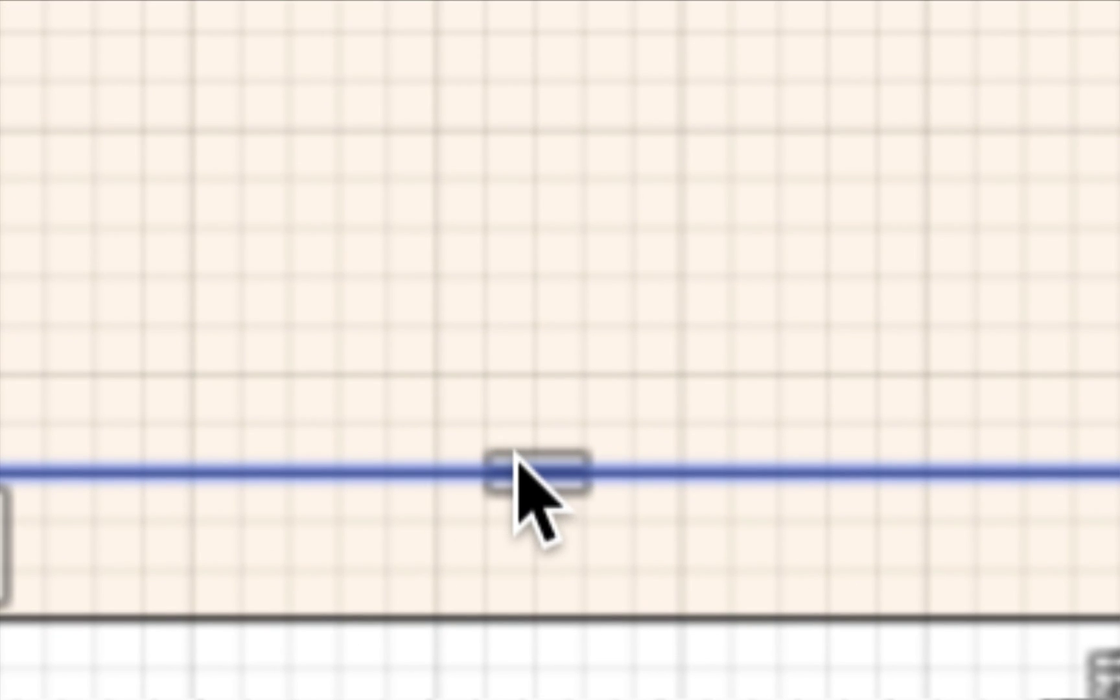
left_click(531, 516)
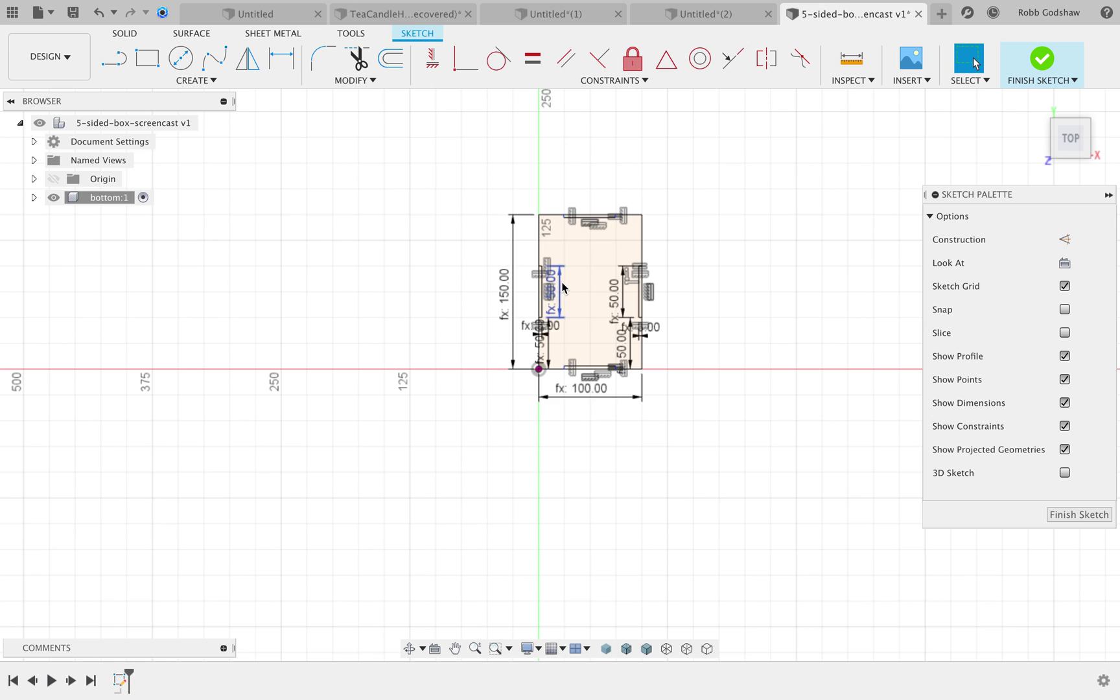
- Dimension the top notch's long inner edge to one third of the outline's width parameter x
scroll(562, 287, "up", 10)
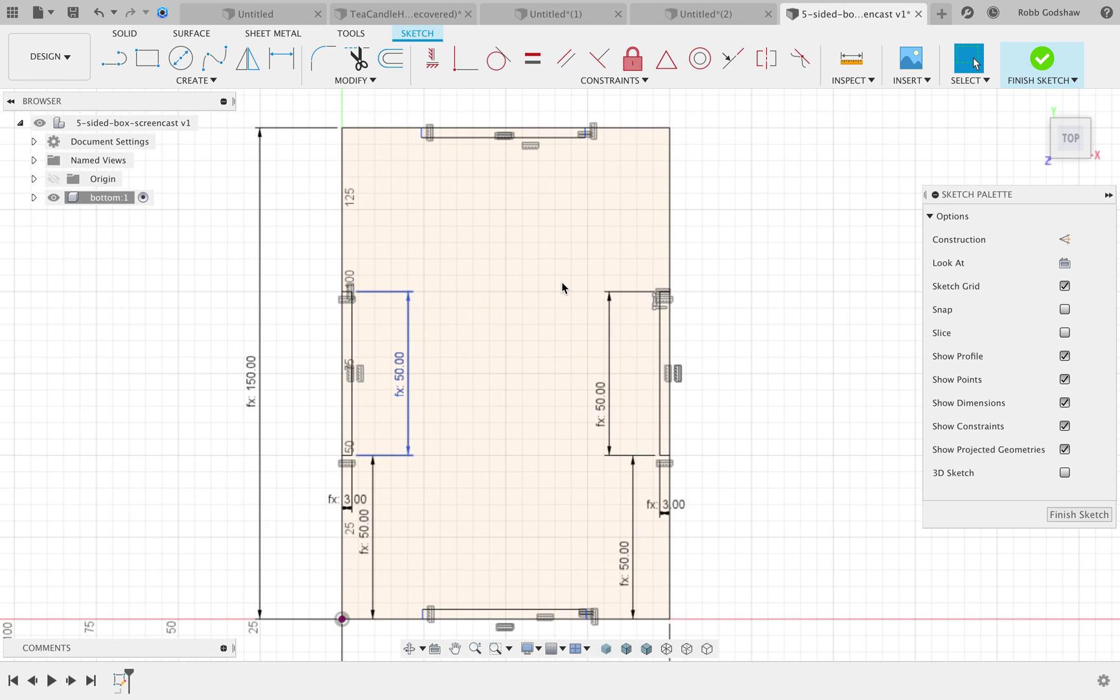
scroll(557, 279, "down", 2)
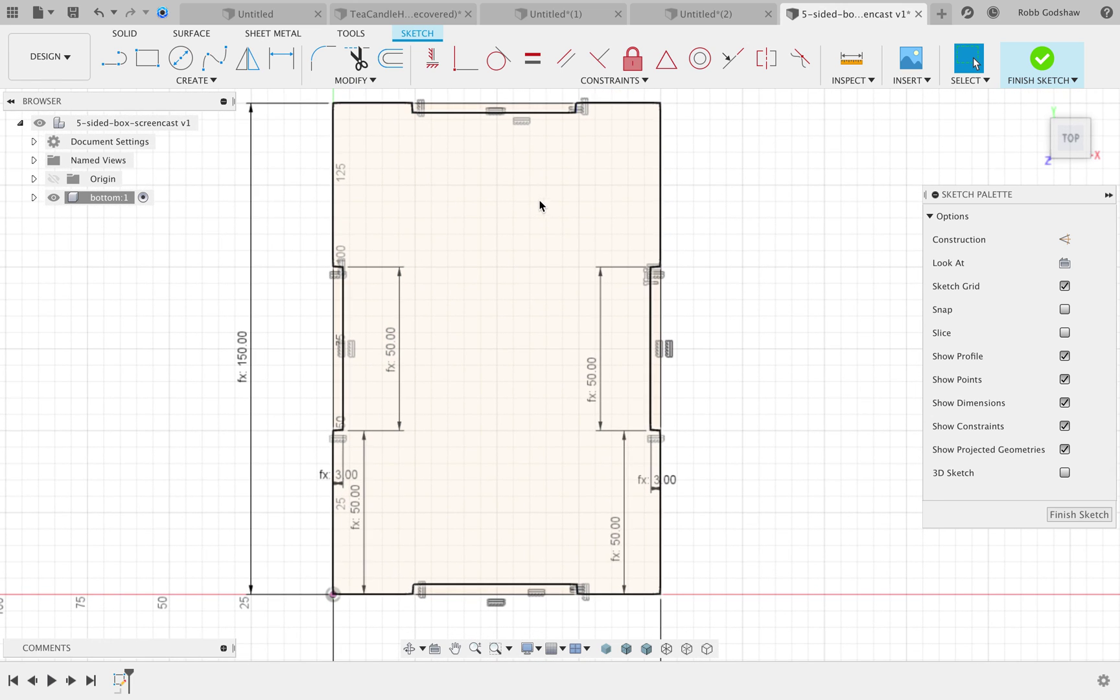
key("d")
left_click(437, 120)
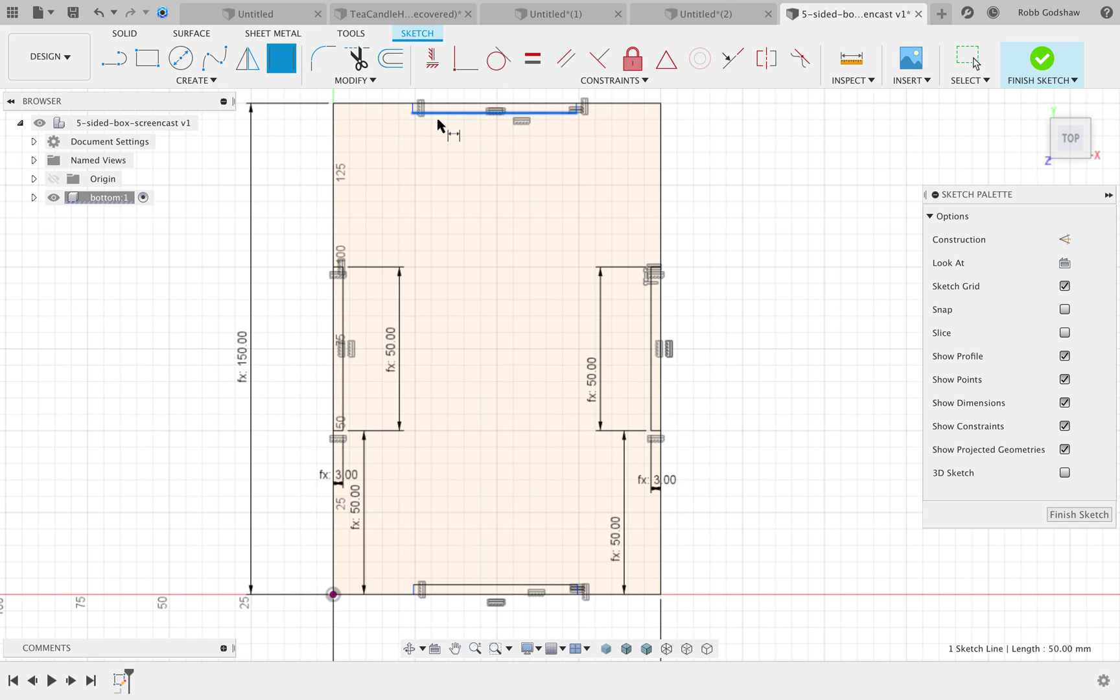
left_click(464, 184)
scroll(473, 473, "up", 1)
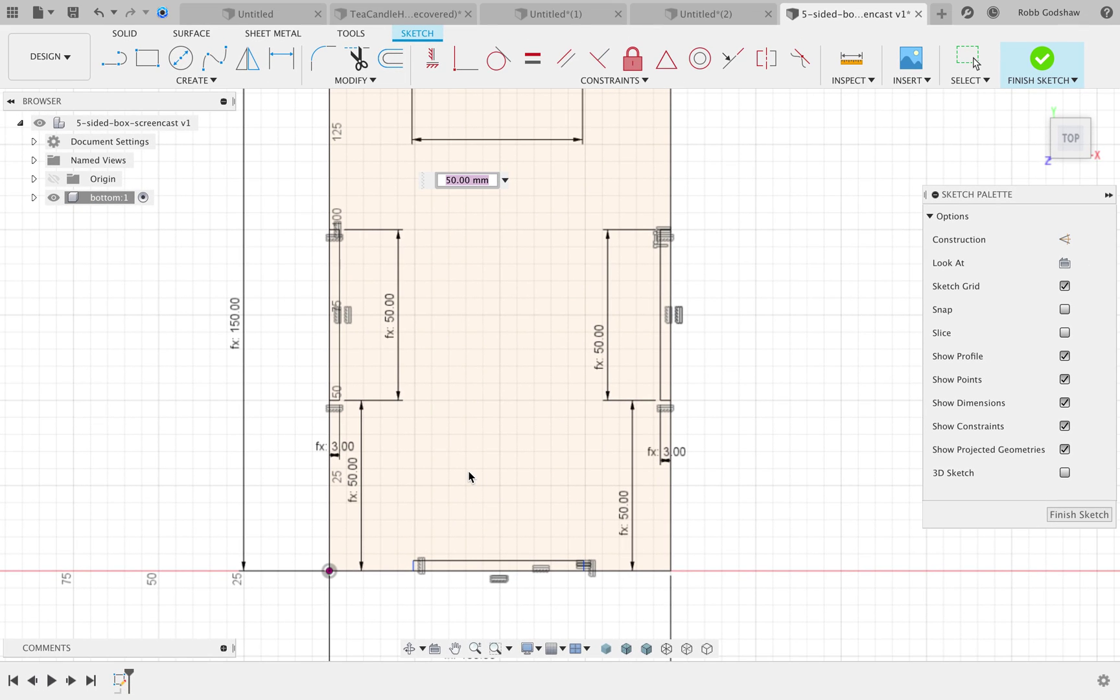
type("d6")
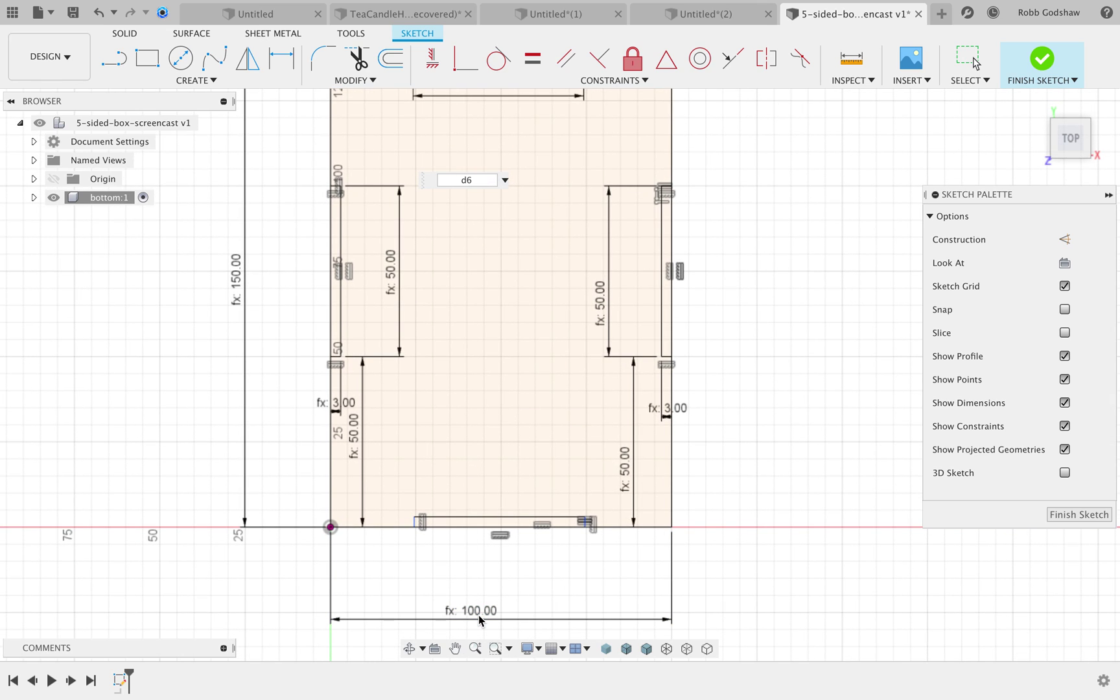
type("/3")
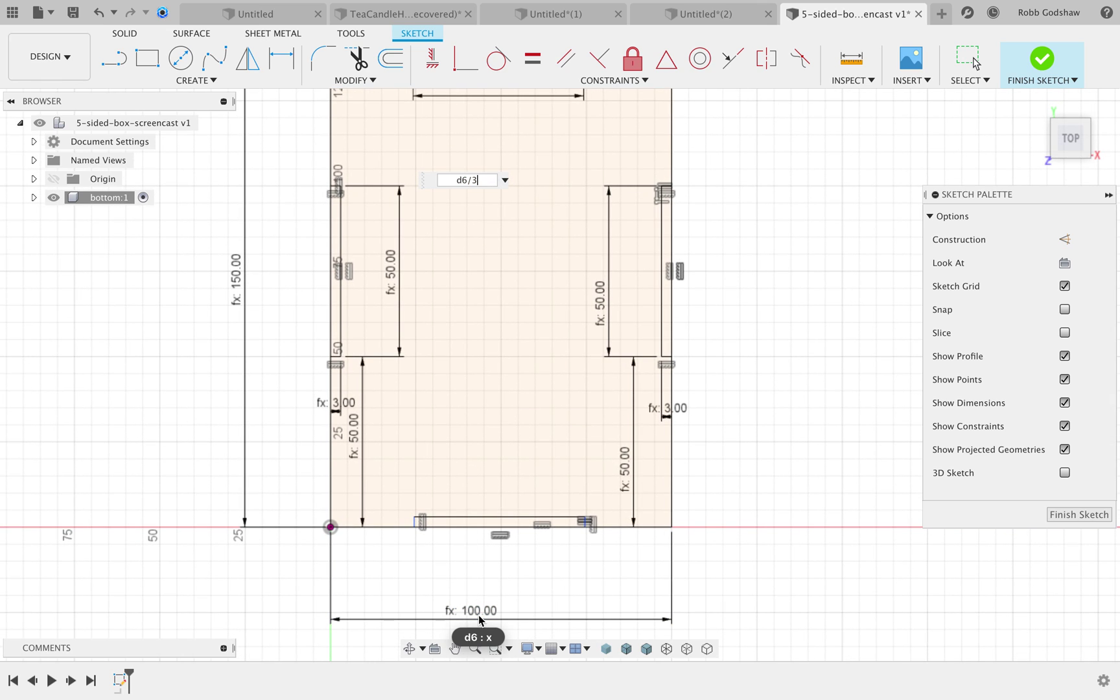
type("x")
key("Return")
key("Return")
scroll(499, 496, "down", 5)
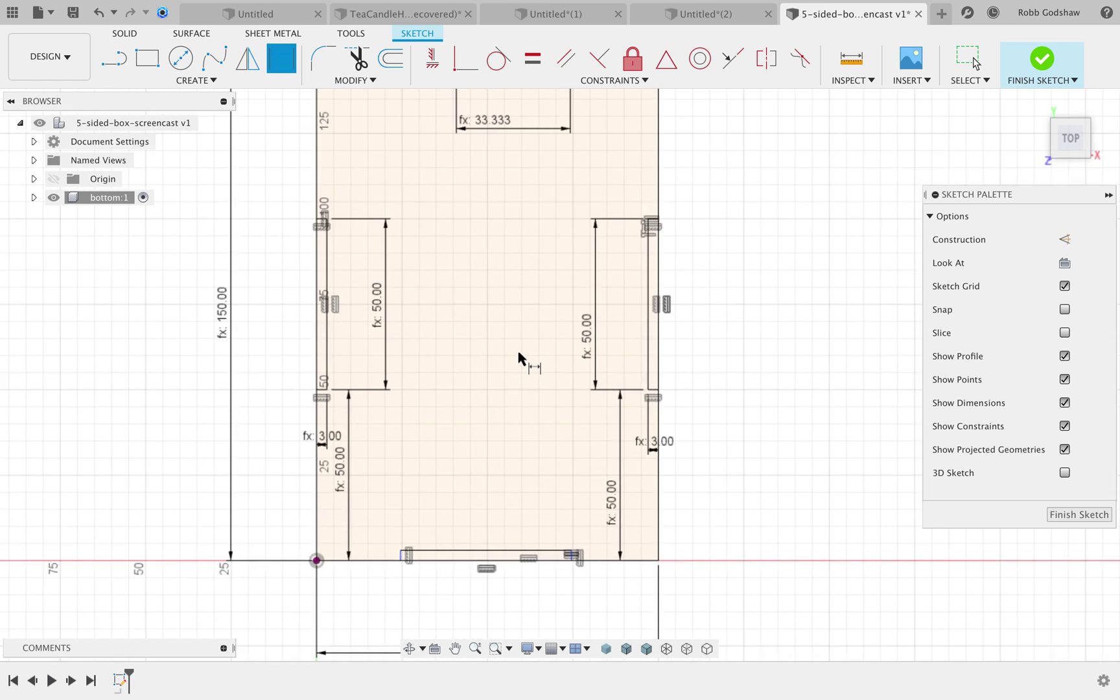
key("Escape")
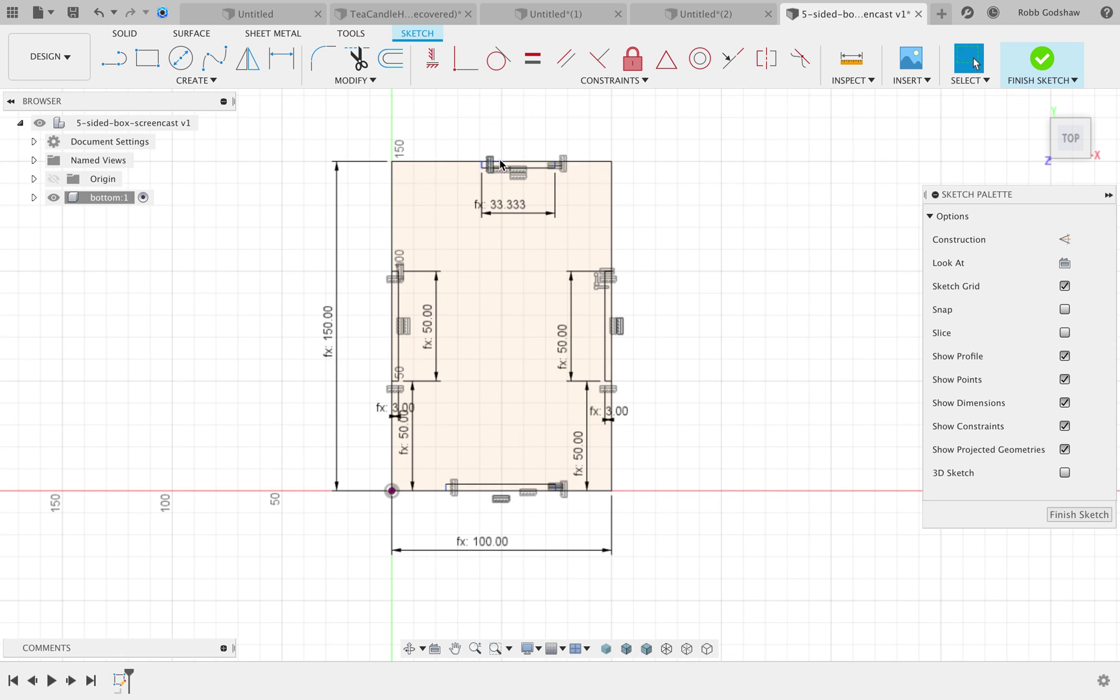
- Apply an Equal constraint to the long inner edges of the top and bottom notches
left_click(526, 485, "shift")
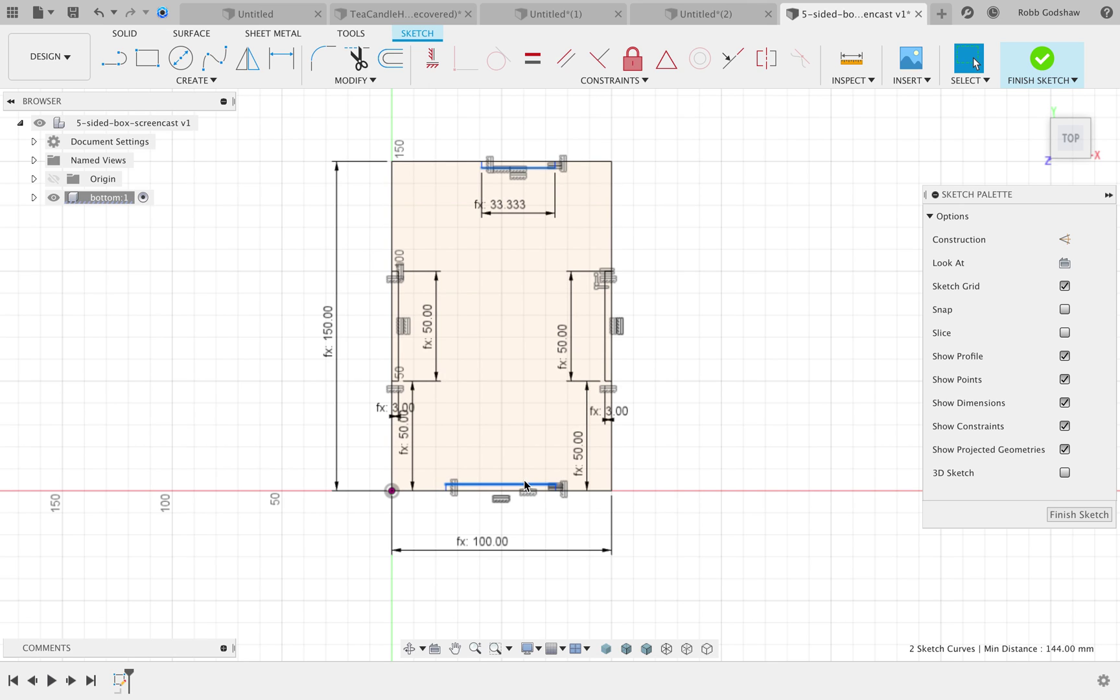
left_click(533, 58)
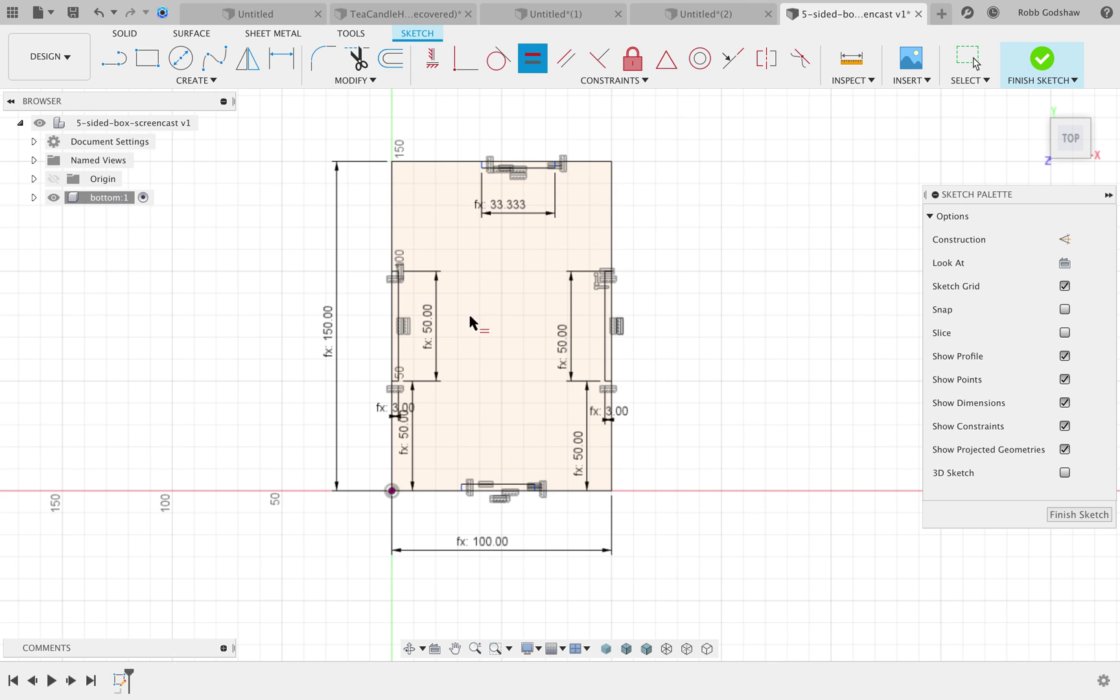
key("Escape")
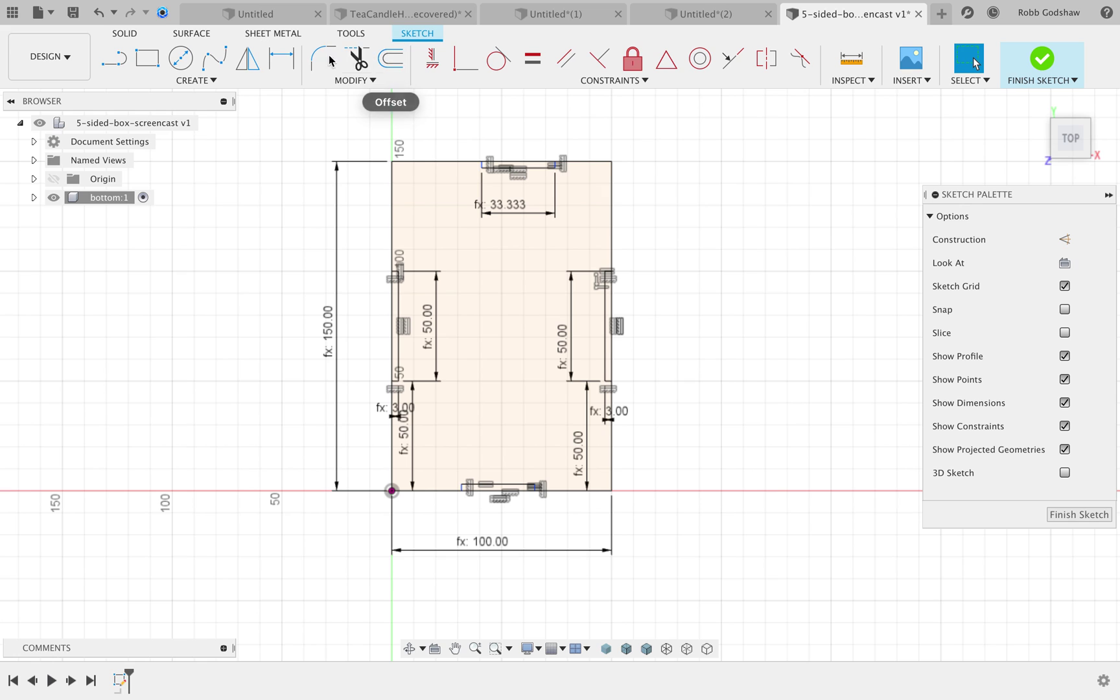
- Dimension the top notch's left corner from the outline's left edge, linking the distance to the top notch's width dimension
left_click(282, 63)
left_click(392, 218)
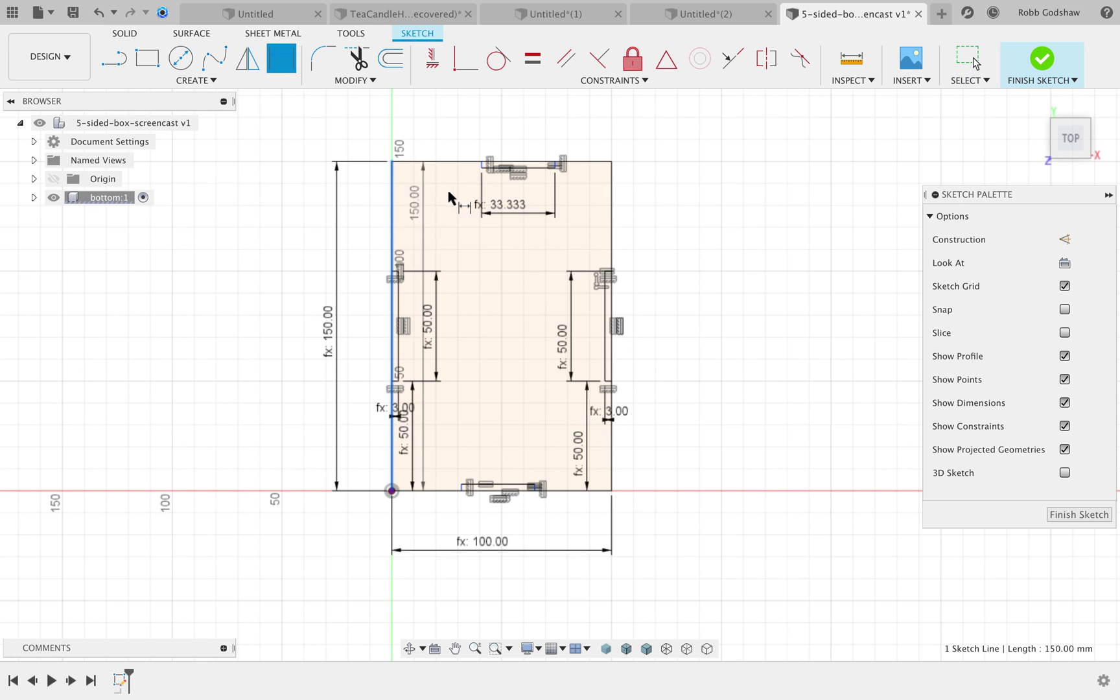
scroll(483, 170, "up", 5)
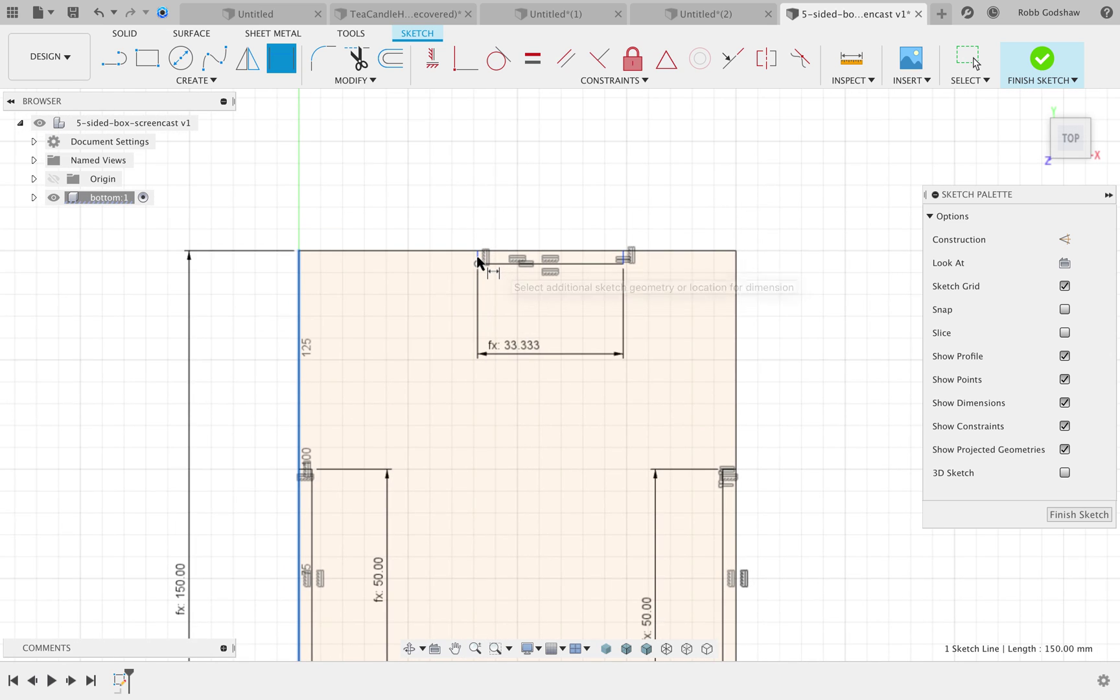
left_click(479, 262)
left_click(390, 337)
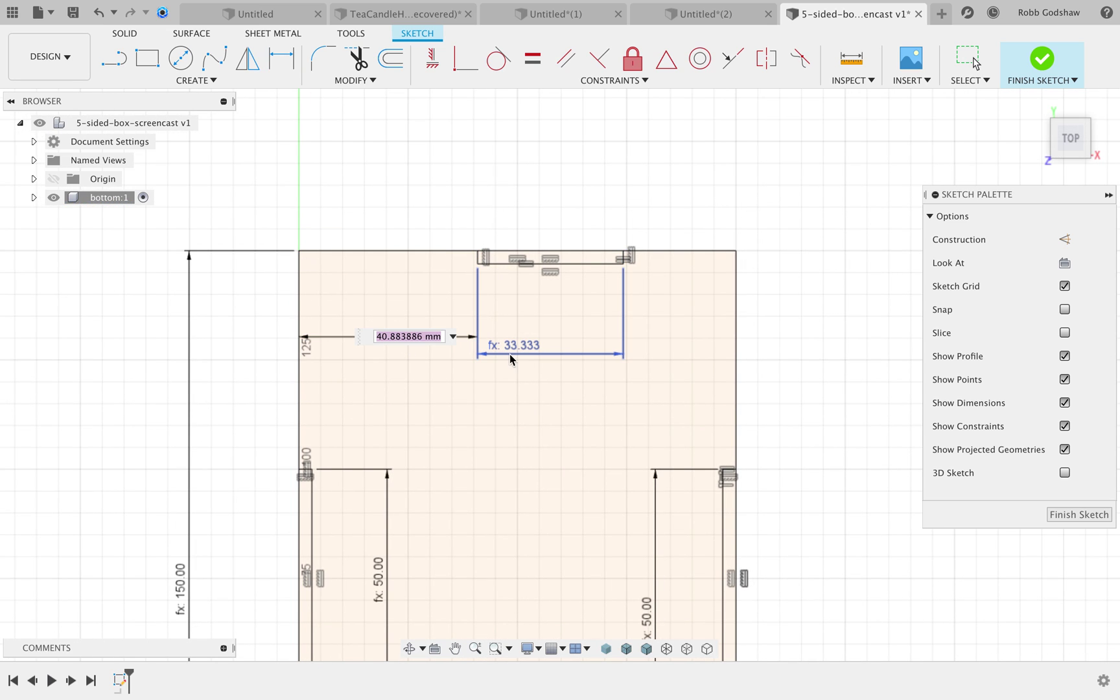
left_click(523, 348)
key("Return")
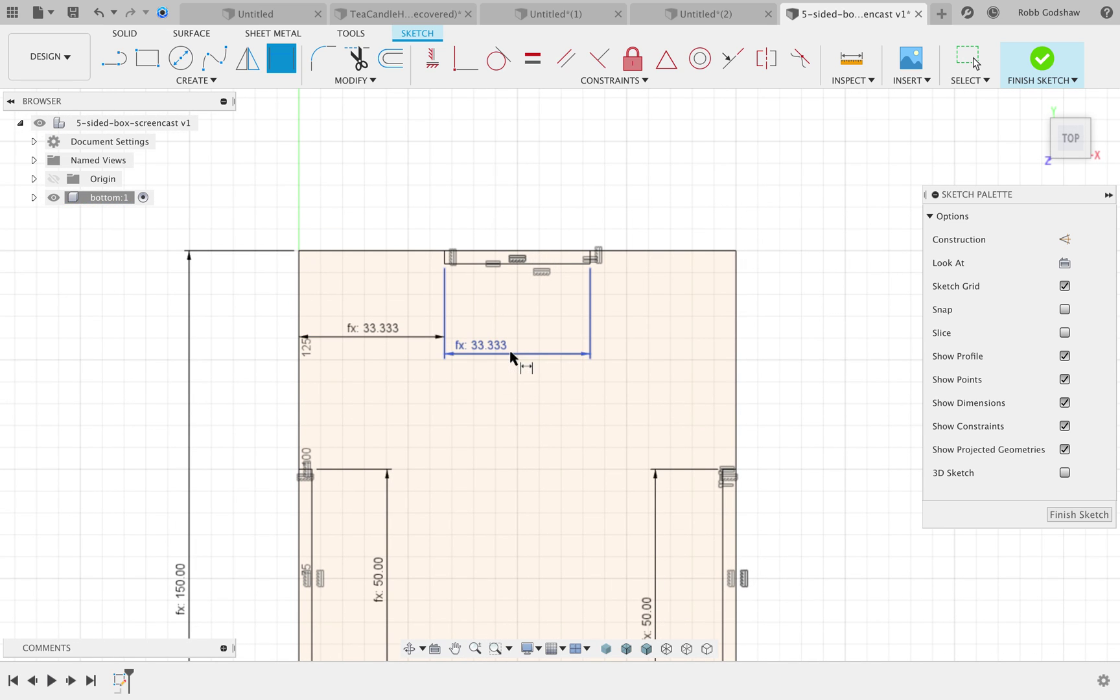
- Dimension the bottom notch's left end from the outline's left edge, linking the distance to the top notch's width dimension
scroll(392, 274, "down", 6)
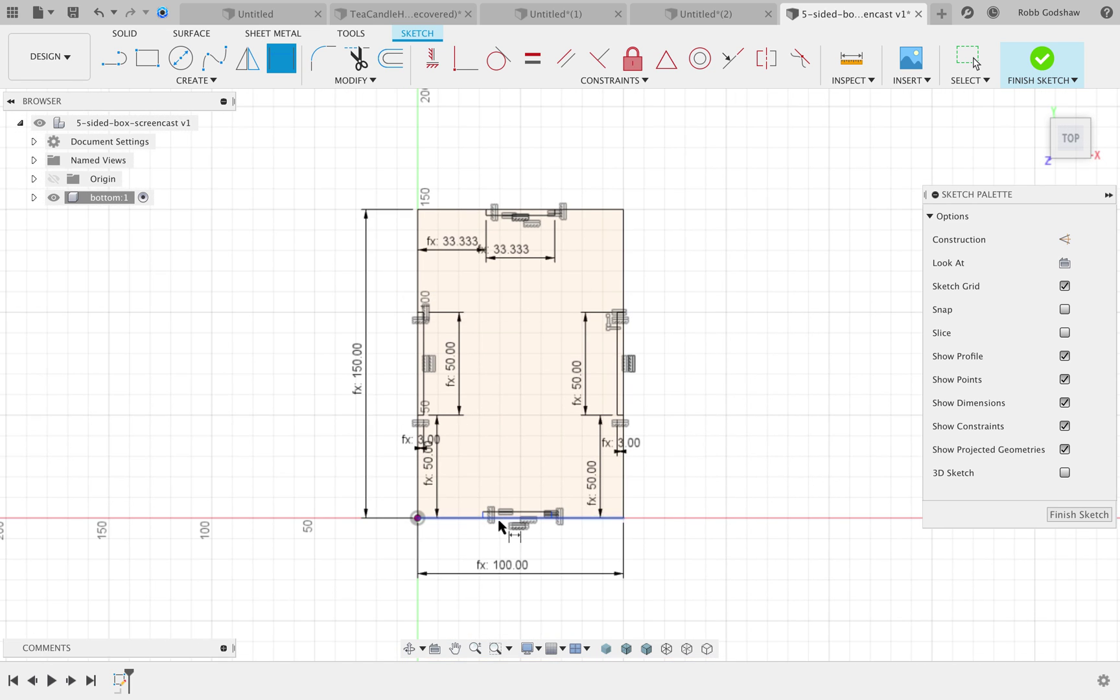
scroll(498, 520, "right", 1)
left_click(399, 490)
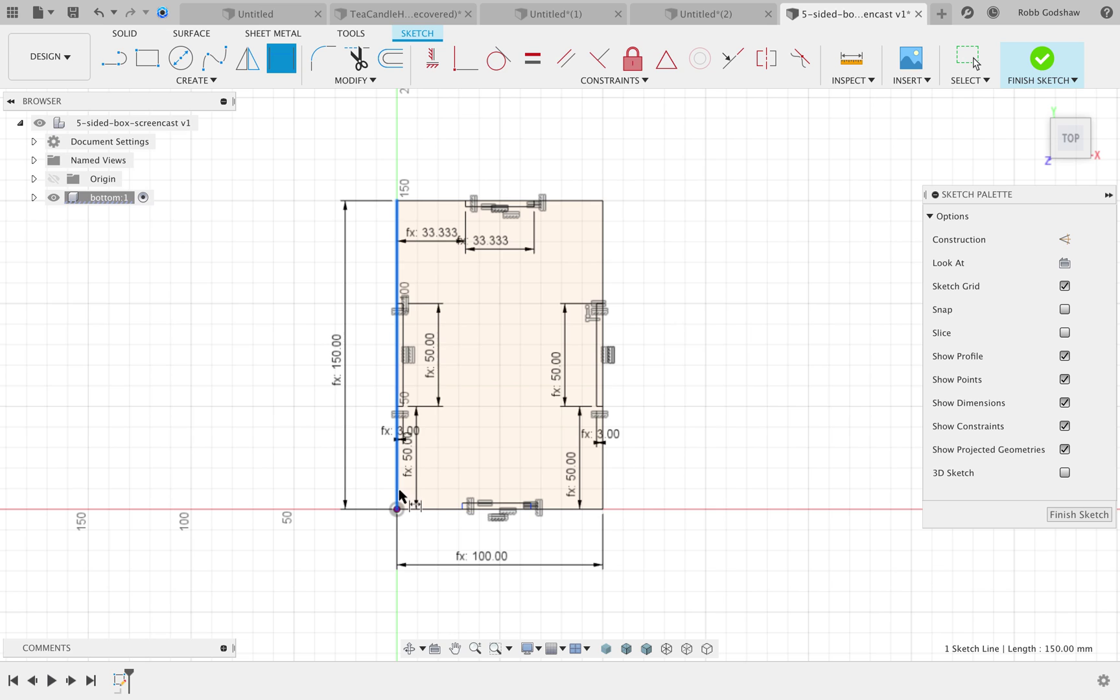
left_click(461, 509)
left_click(441, 493)
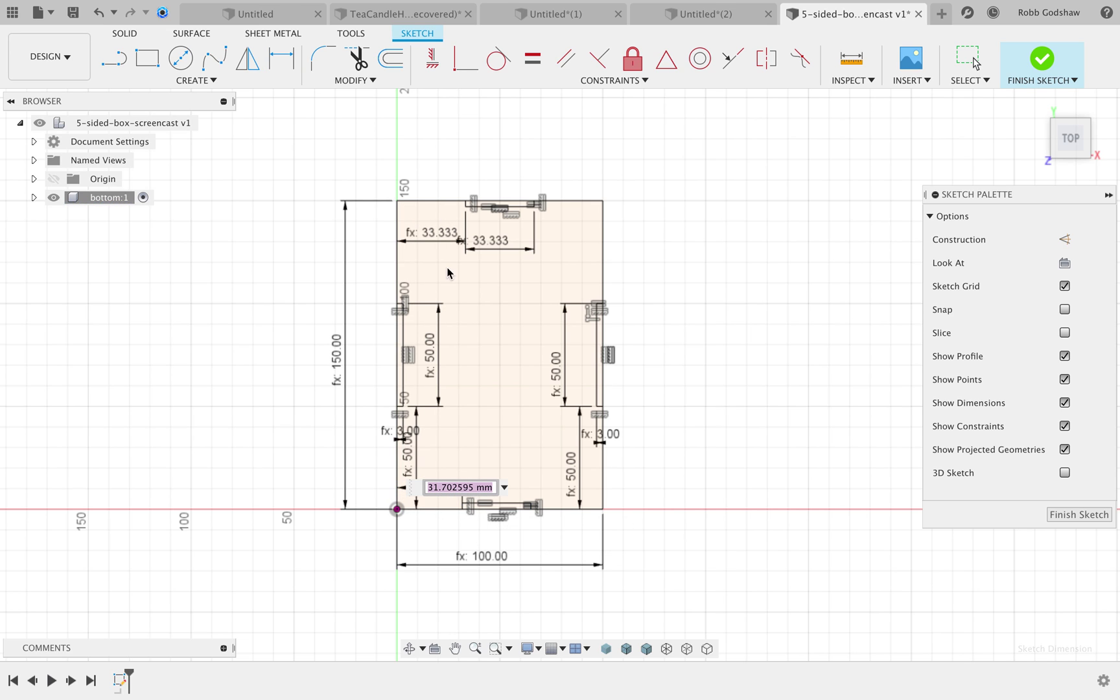
left_click(487, 241)
key("Return")
scroll(491, 341, "down", 3)
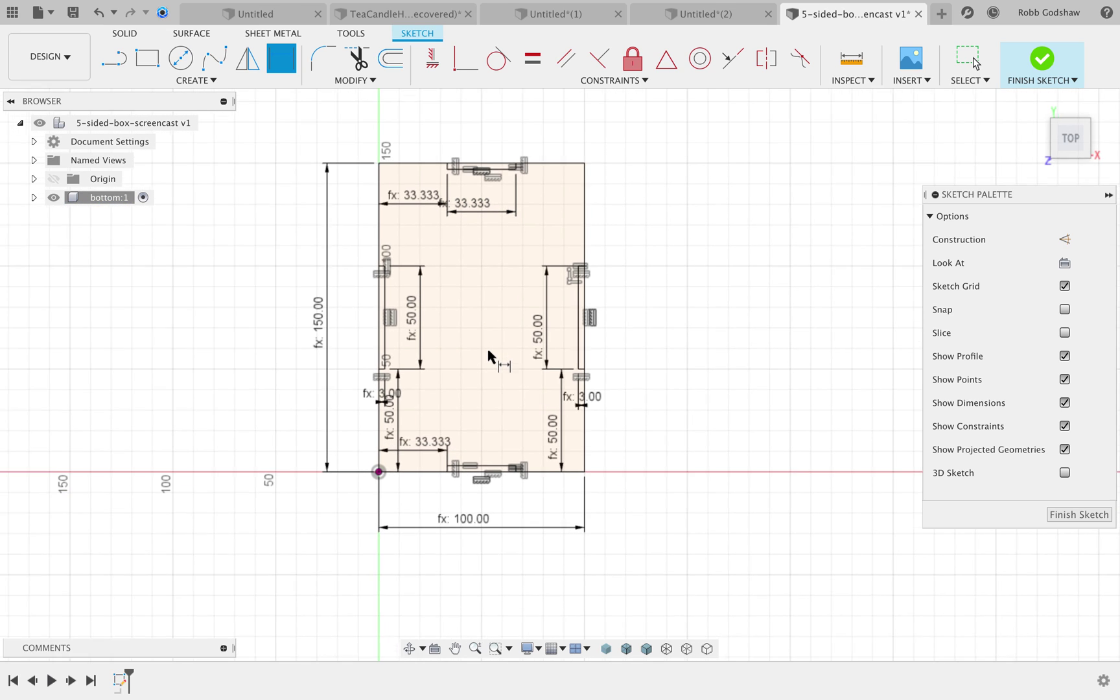
- Examine the placement and dimensions of all four notches in the bottom component's sketch
scroll(490, 355, "up", 3)
scroll(489, 355, "down", 5)
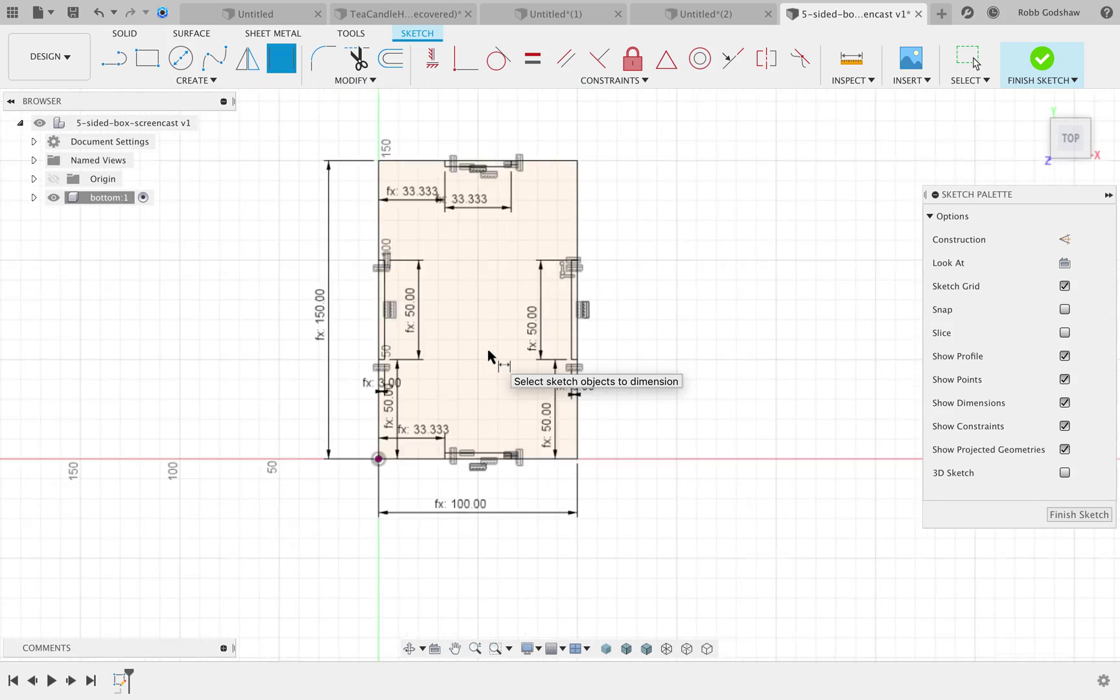
scroll(488, 357, "up", 5)
scroll(488, 357, "down", 2)
scroll(488, 356, "down", 5, "shift")
scroll(488, 356, "down", 5, "shift")
scroll(488, 357, "up", 5, "shift")
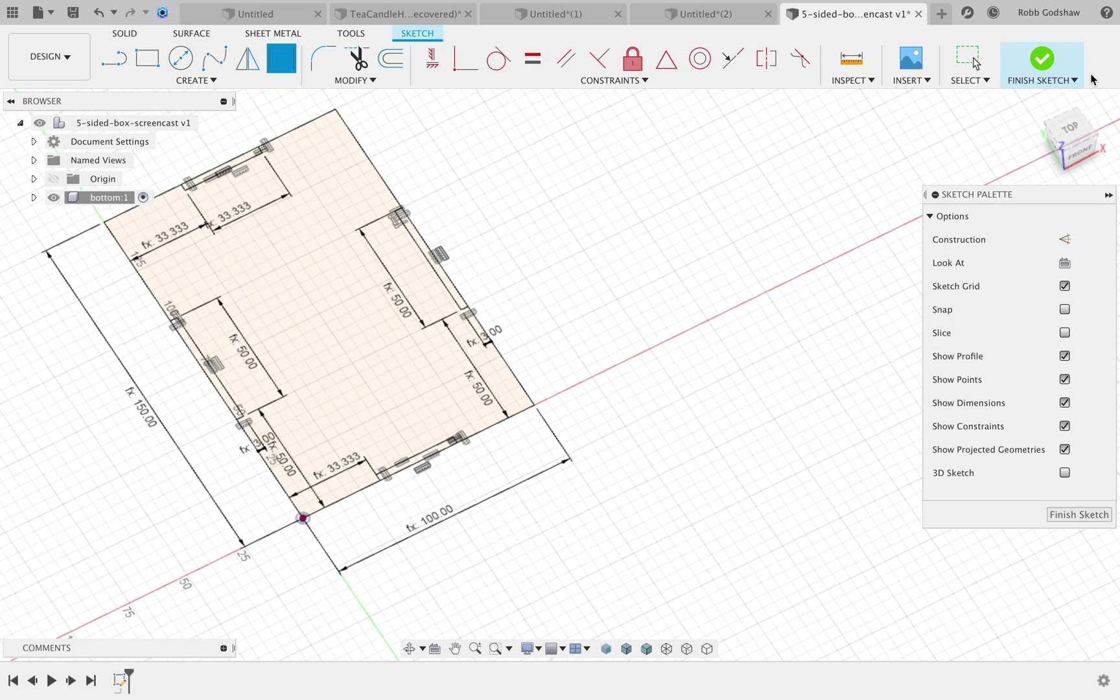
left_click(1073, 125)
scroll(610, 222, "up", 4)
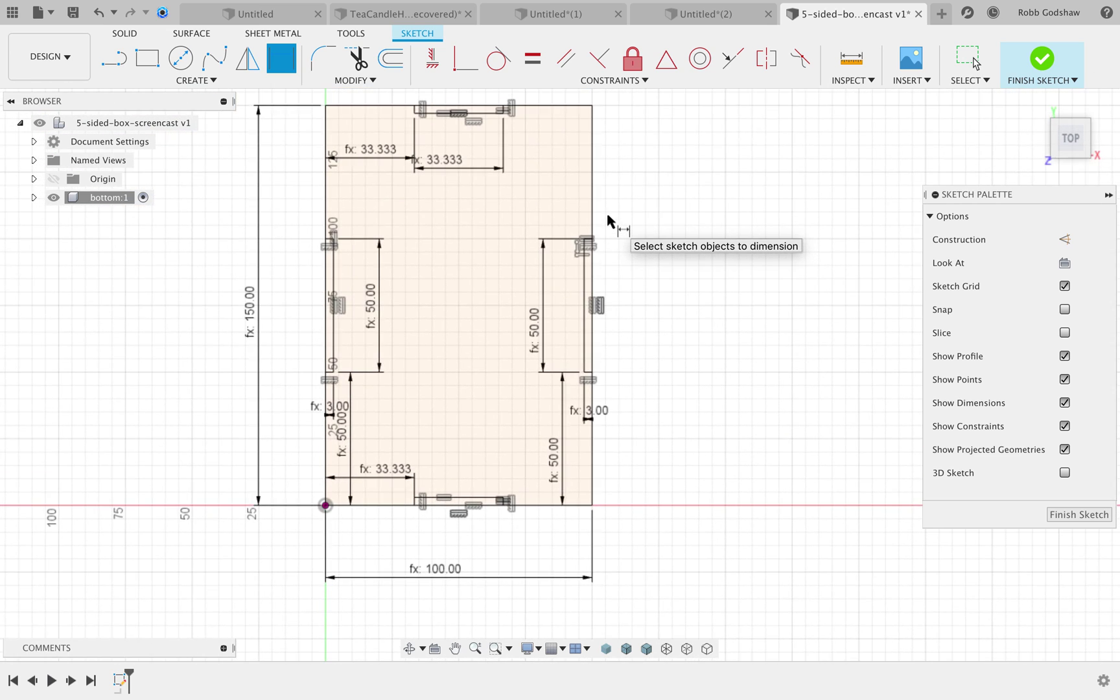
key("Escape")
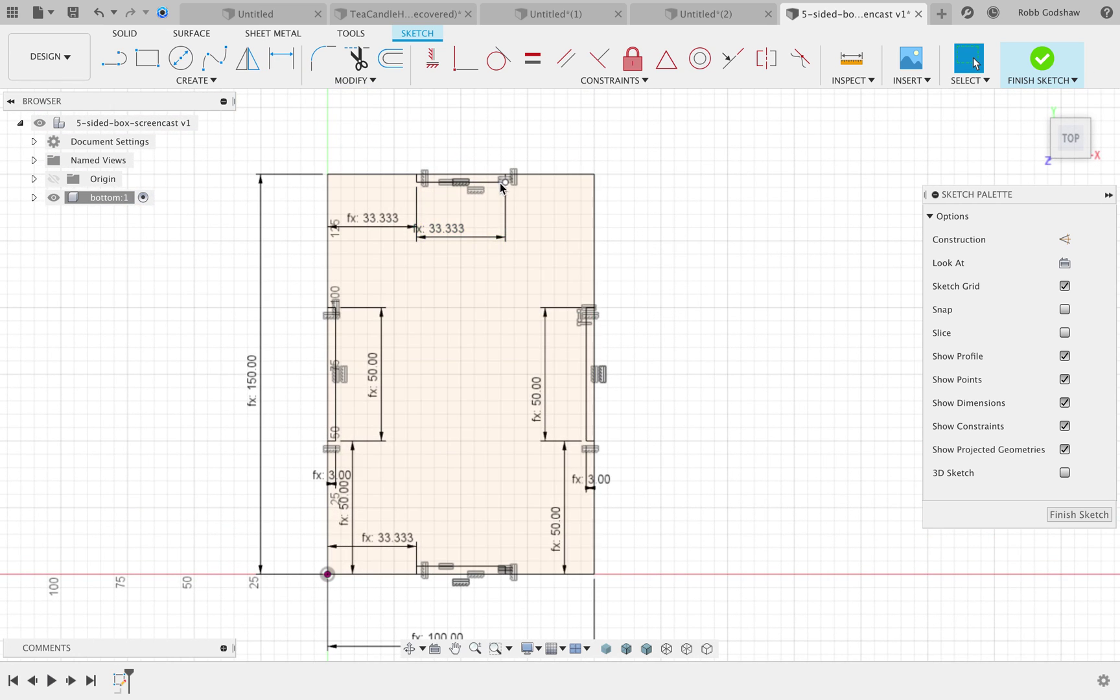
left_click(336, 361)
left_click(693, 207)
- Set the user parameter y to 80 mm in the design's parameters
left_click(375, 81)
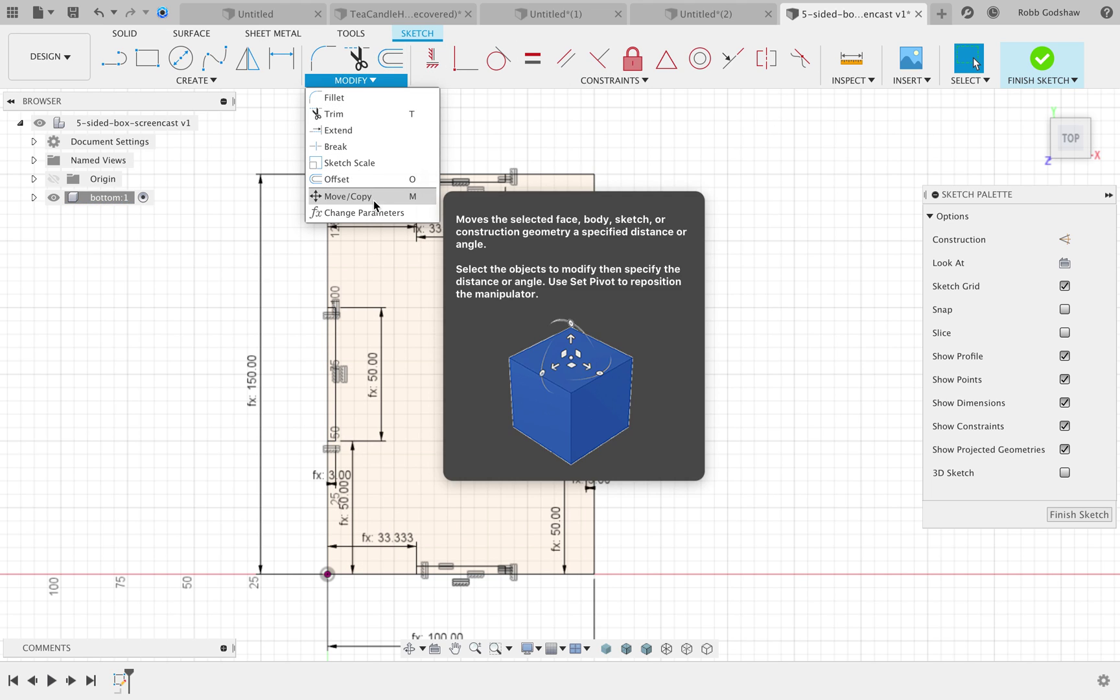
left_click(353, 212)
left_click_drag(524, 253, 590, 464)
left_click(587, 396)
scroll(587, 395, "down", 5)
scroll(587, 396, "down", 2)
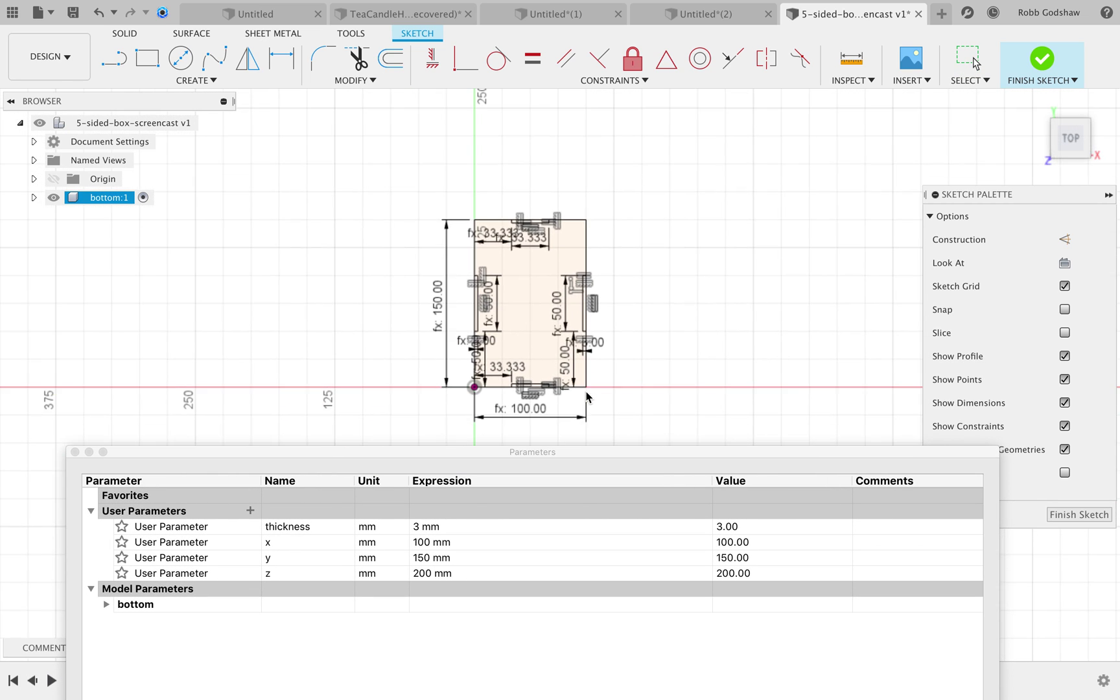
double_click(460, 556)
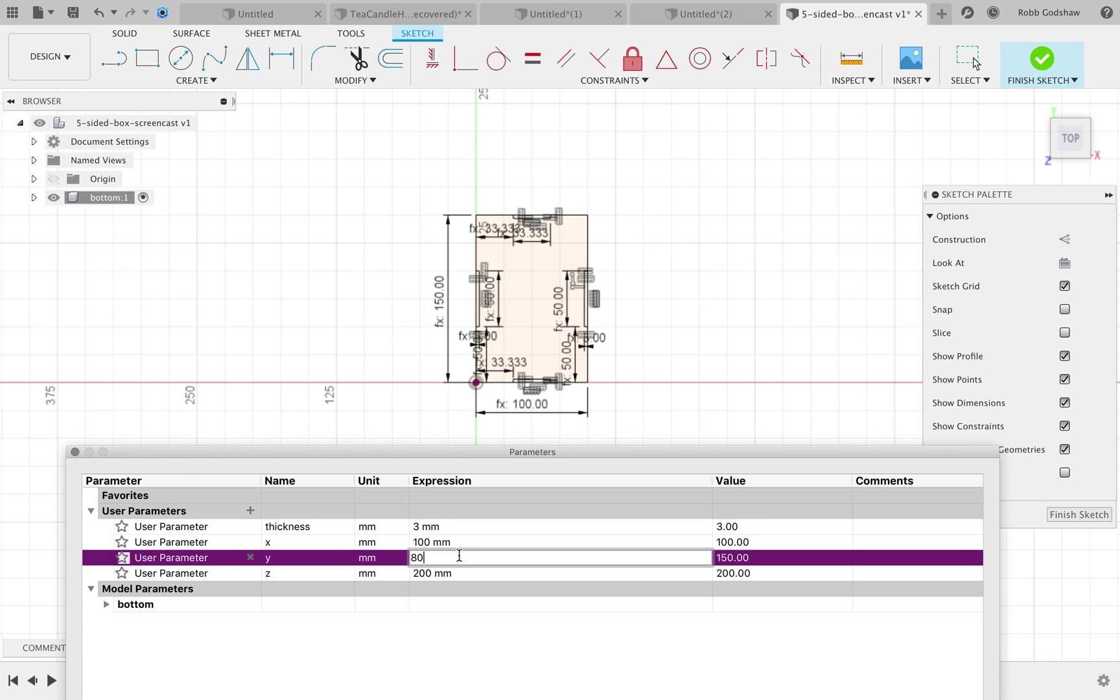
type("80")
- Set the user parameter x to 80 mm, check the resized notched outline, and accept the parameters
left_click(467, 542)
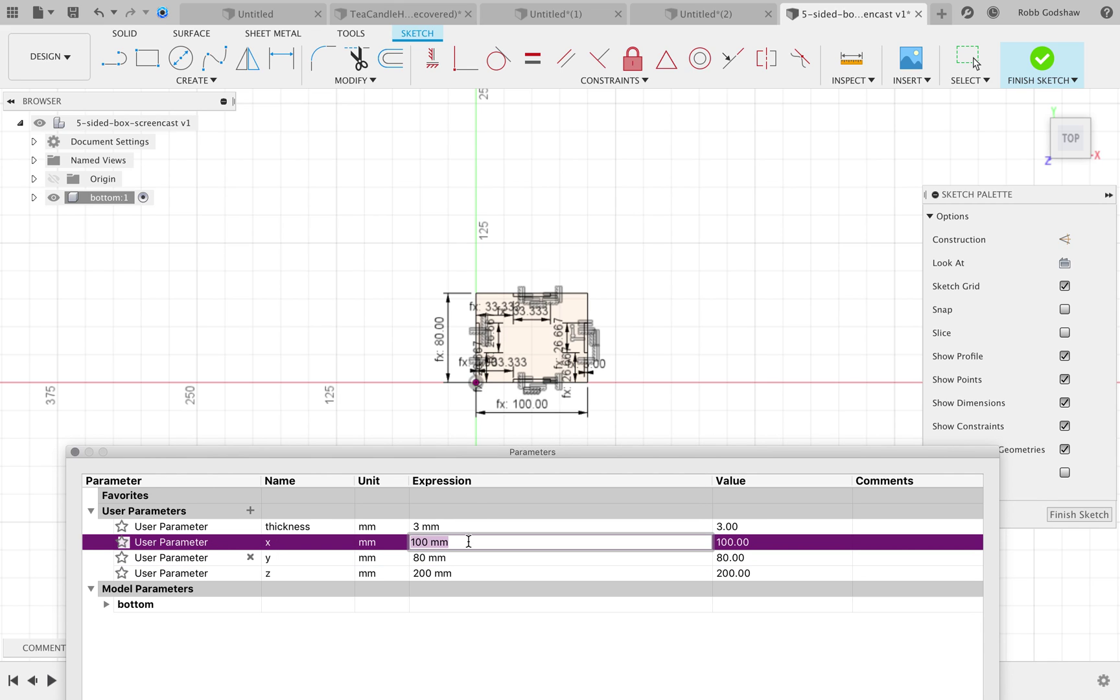
key("Return")
scroll(524, 331, "up", 10)
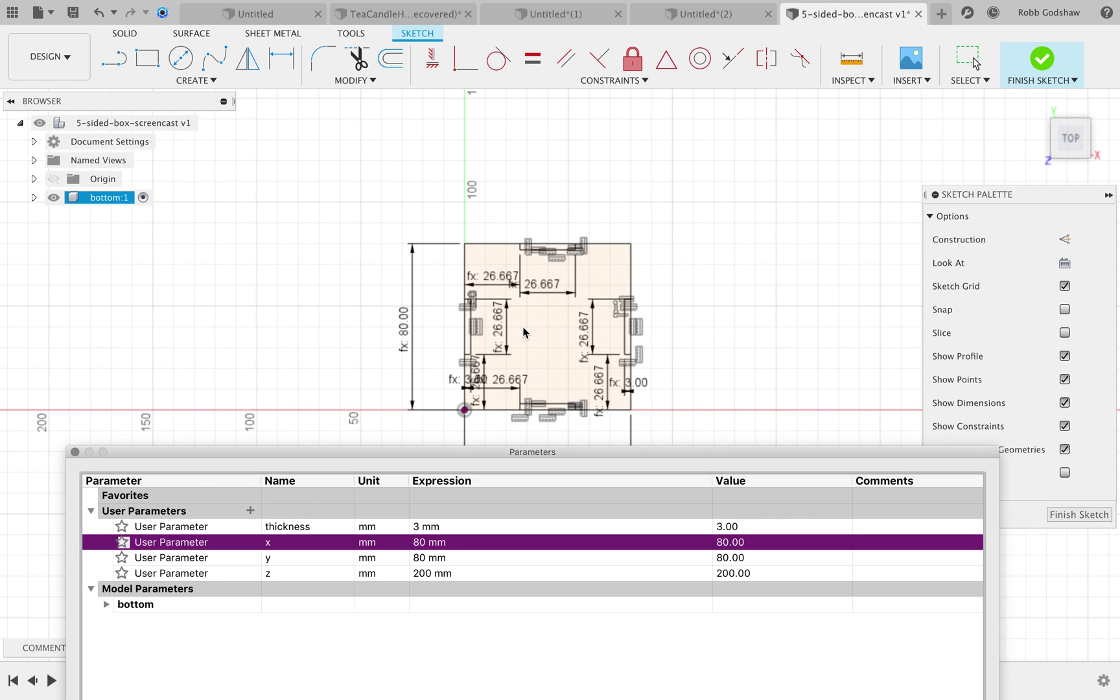
scroll(524, 333, "right", 5)
scroll(524, 332, "up", 2)
scroll(524, 333, "left", 2)
scroll(523, 333, "down", 5)
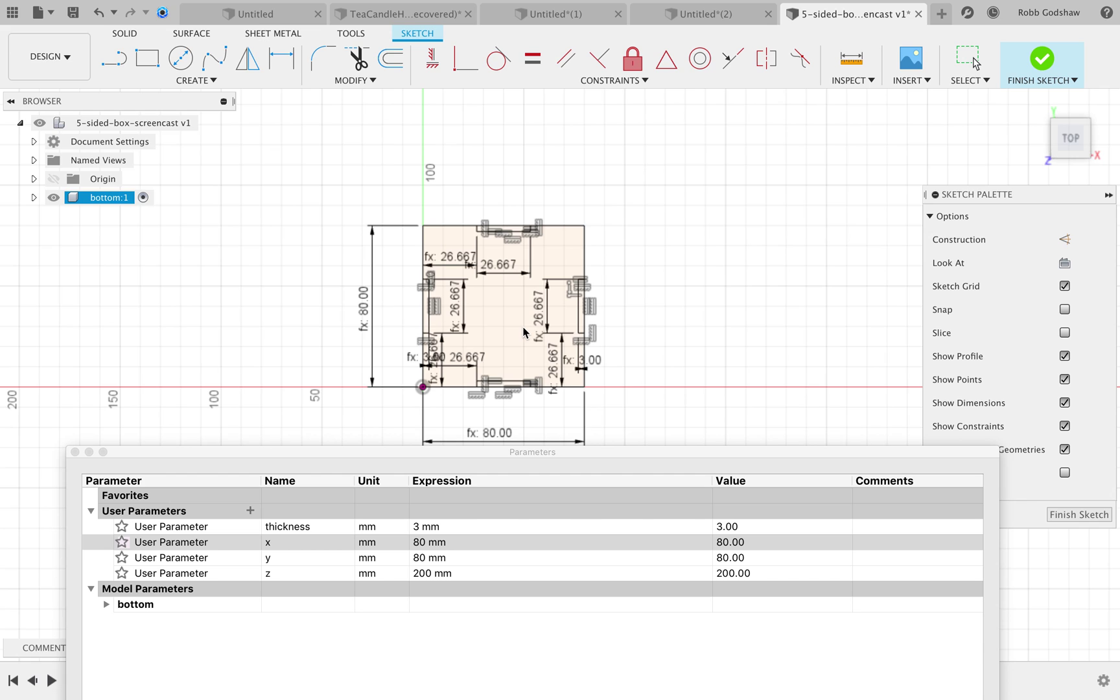
left_click_drag(505, 453, 467, 356)
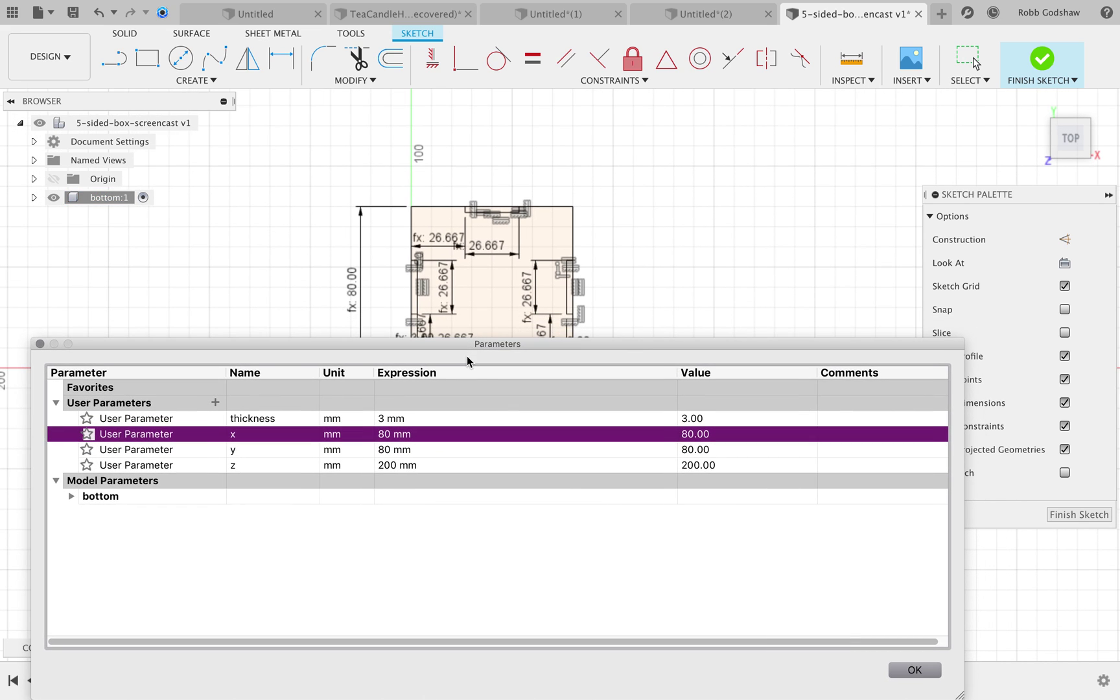
left_click(928, 673)
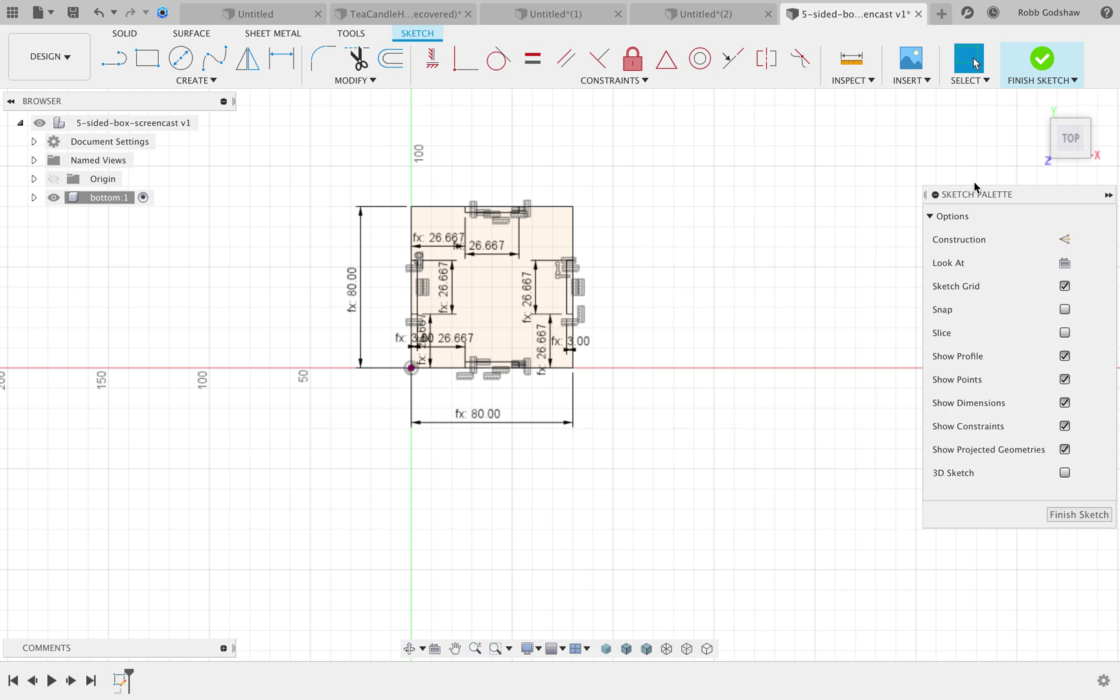
- Finish the bottom sketch and extrude its notched profile as a new body using the thickness parameter as the distance
left_click(1041, 60)
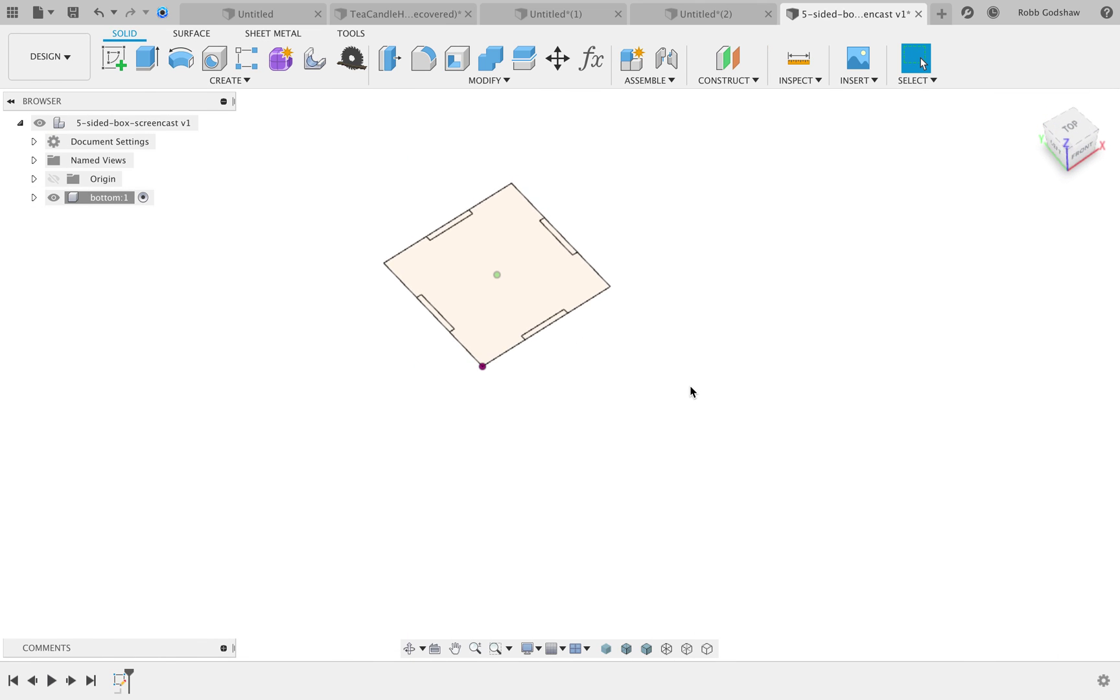
left_click(149, 66)
left_click(445, 280)
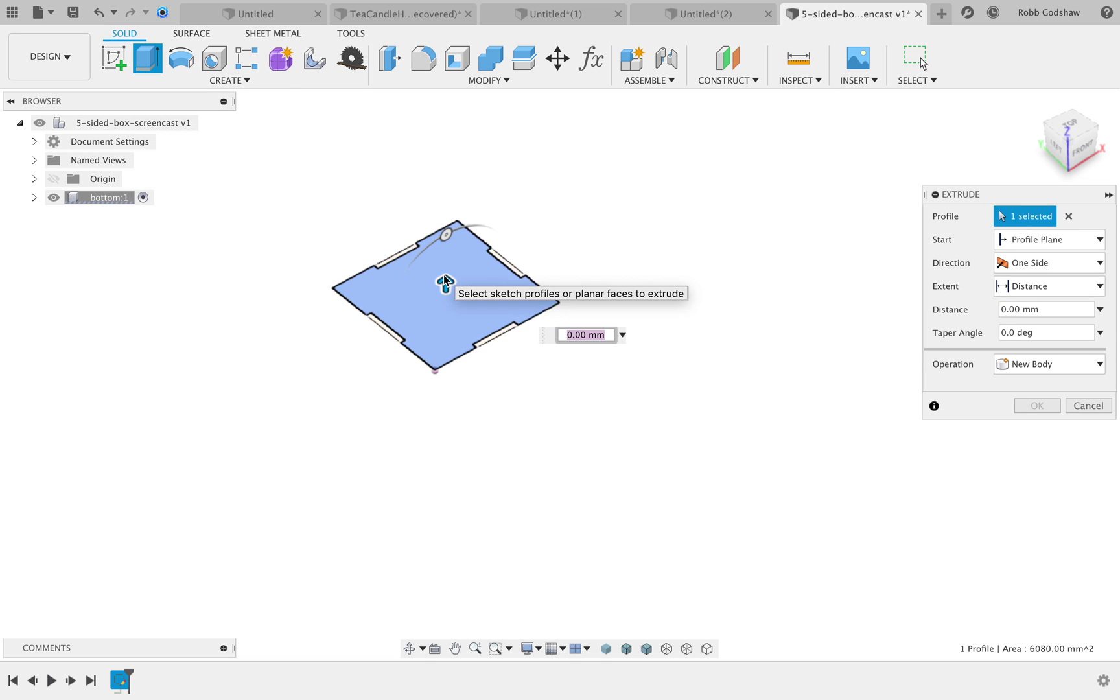
left_click_drag(445, 203, 439, 162)
scroll(570, 152, "up", 5)
scroll(569, 152, "right", 3)
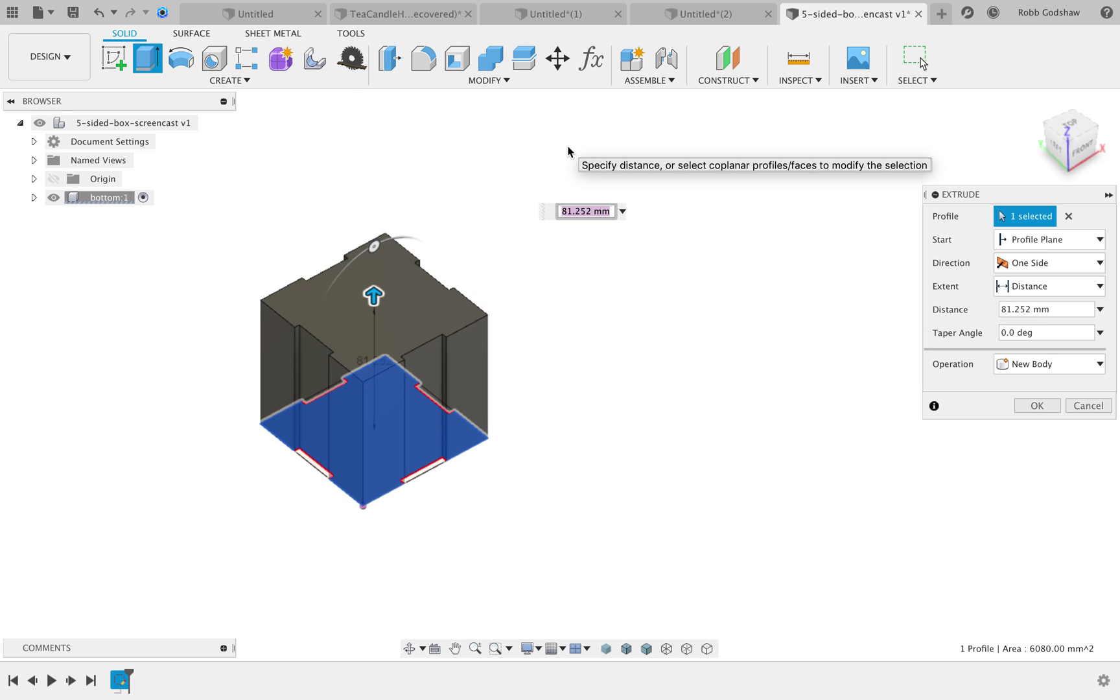
type("thickness")
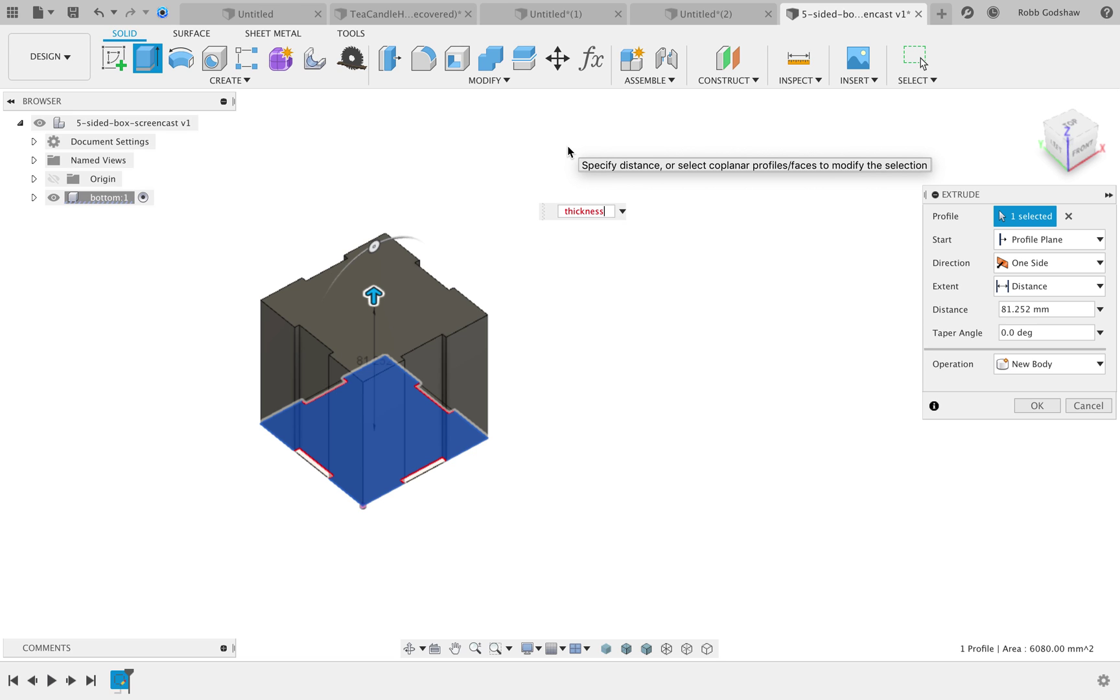
key("Return")
scroll(524, 283, "left", 5)
scroll(524, 283, "down", 3)
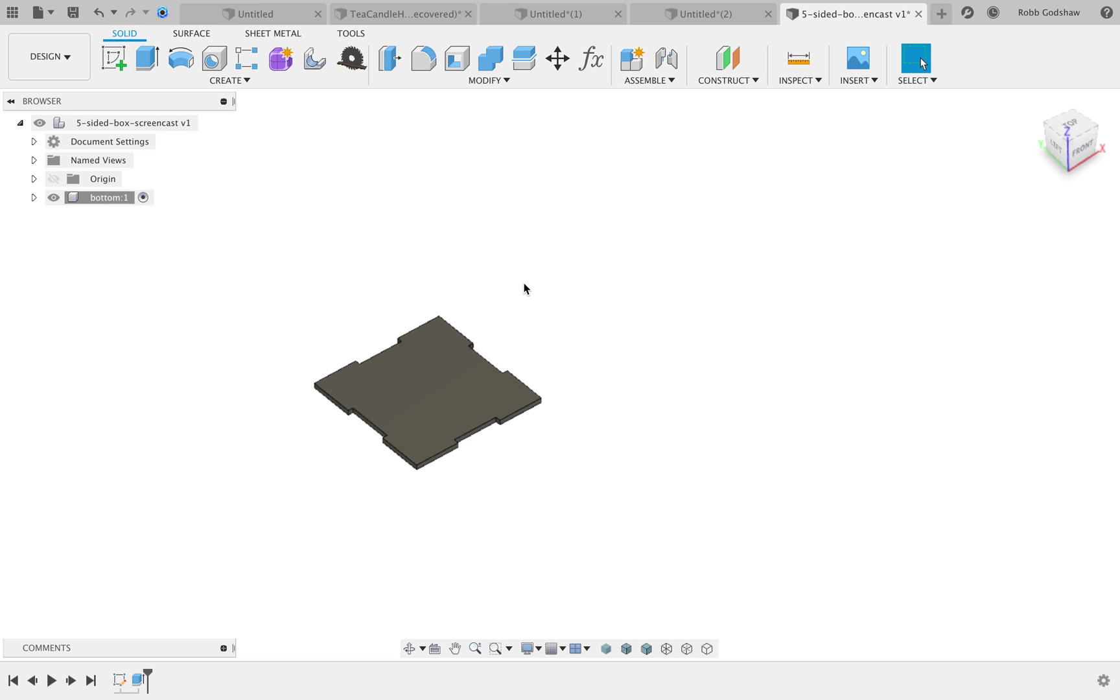
- Activate the top-level component and create an empty, active component in it named Front/back
scroll(524, 283, "up", 4)
scroll(526, 287, "up", 2)
scroll(525, 288, "left", 4)
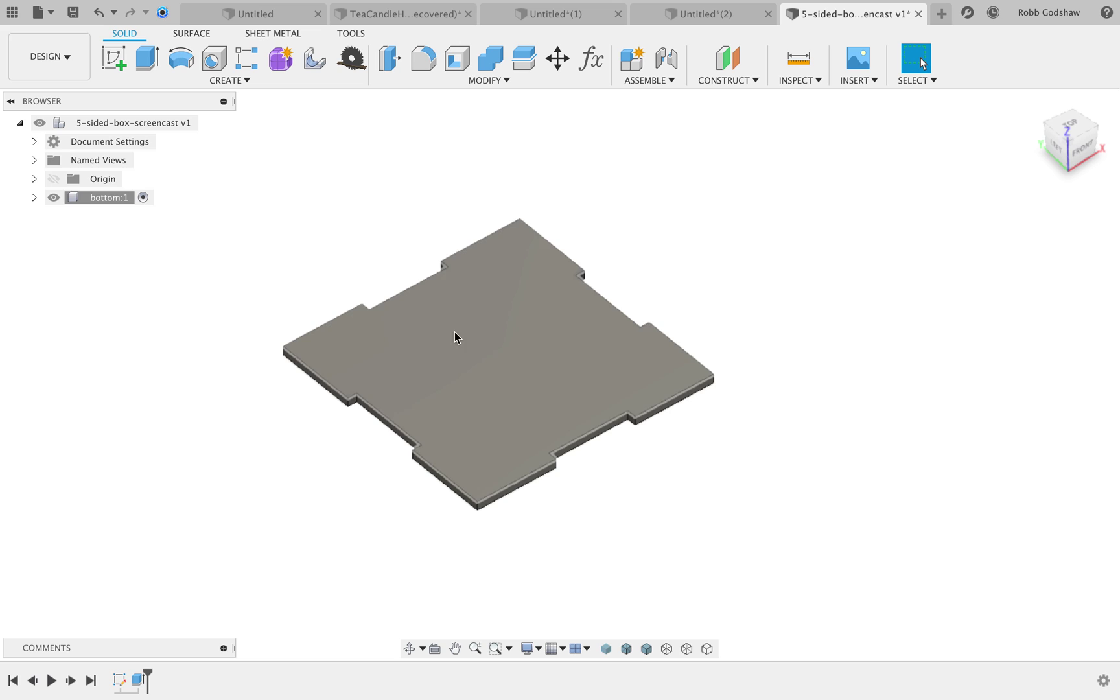
scroll(348, 321, "up", 5)
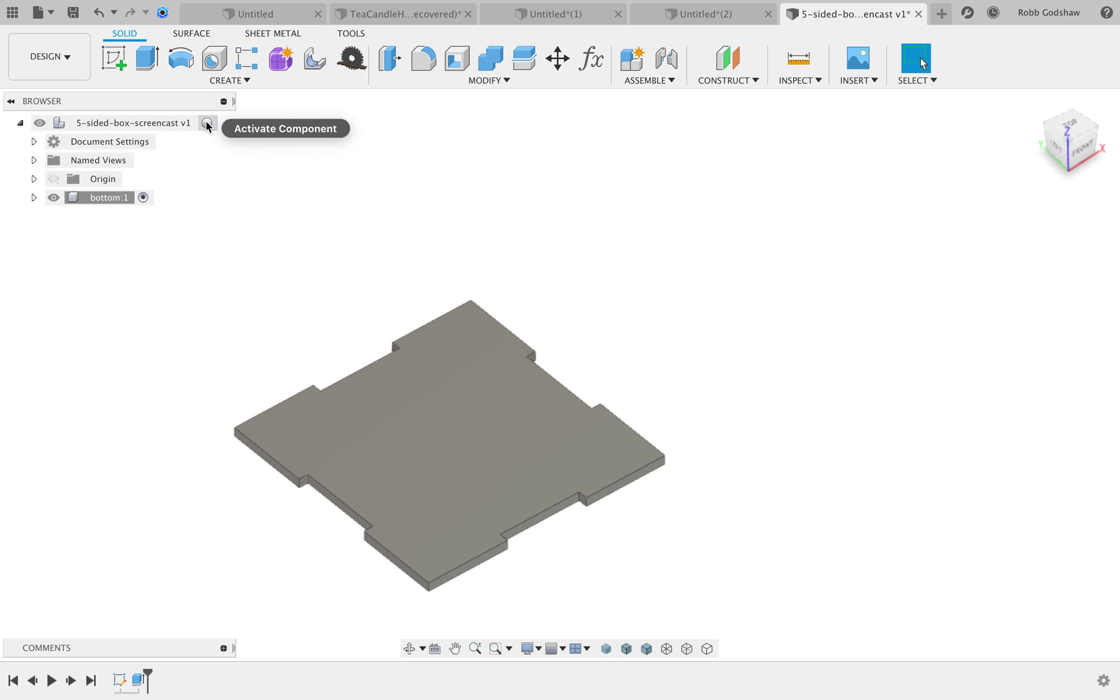
left_click(206, 123)
left_click(219, 82)
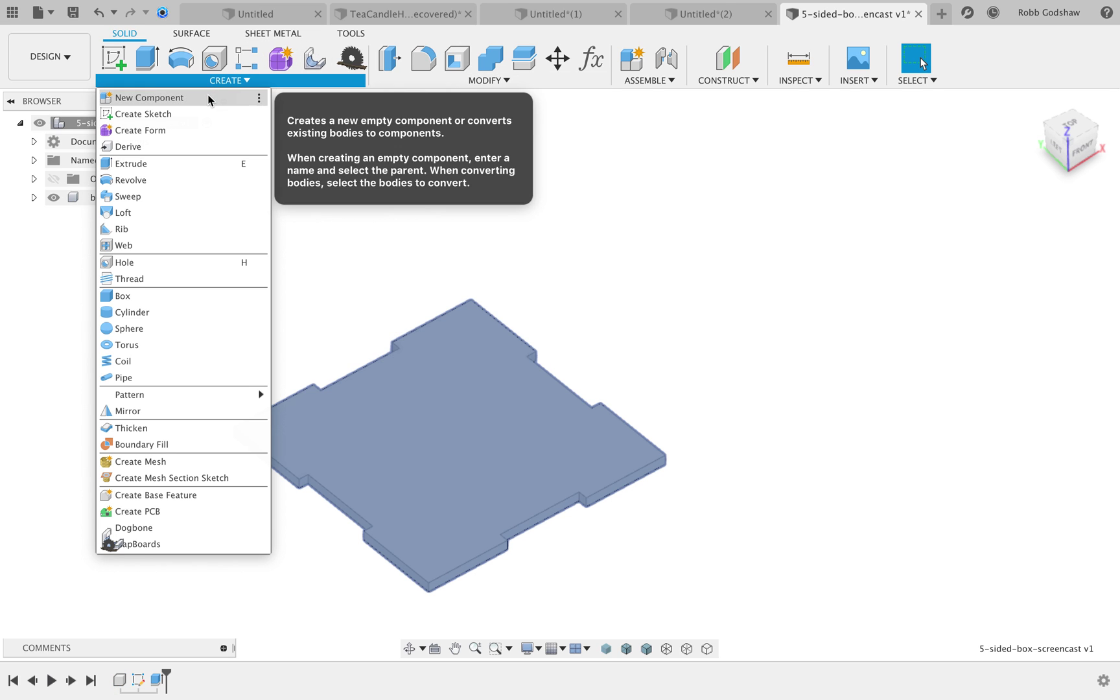
left_click(208, 98)
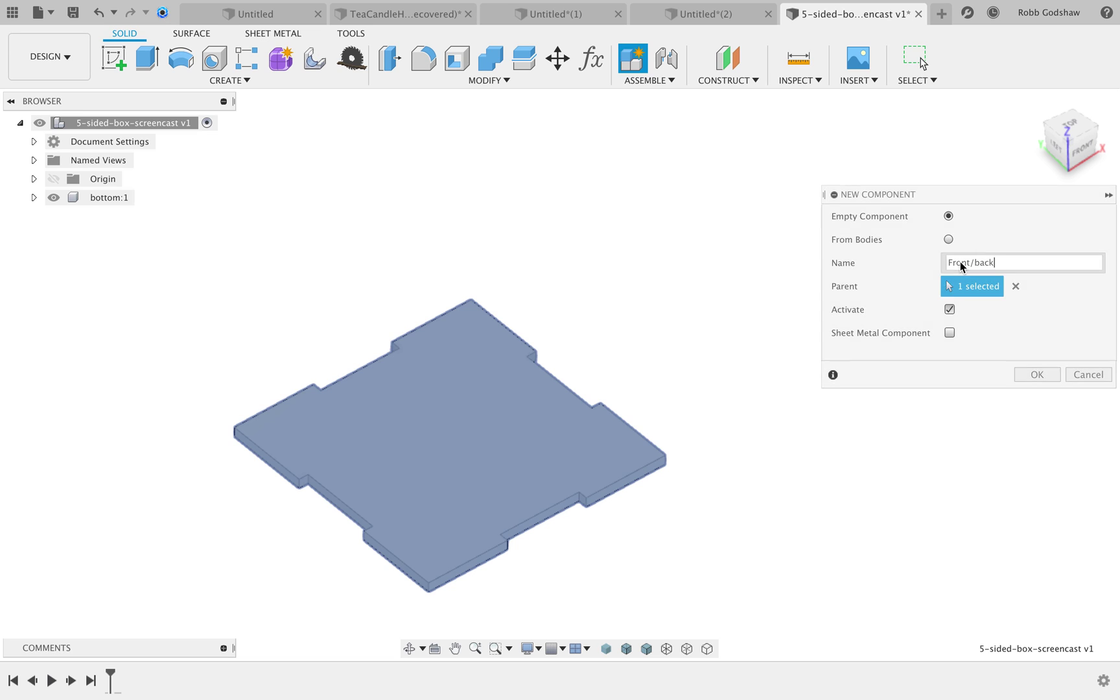
key("Return")
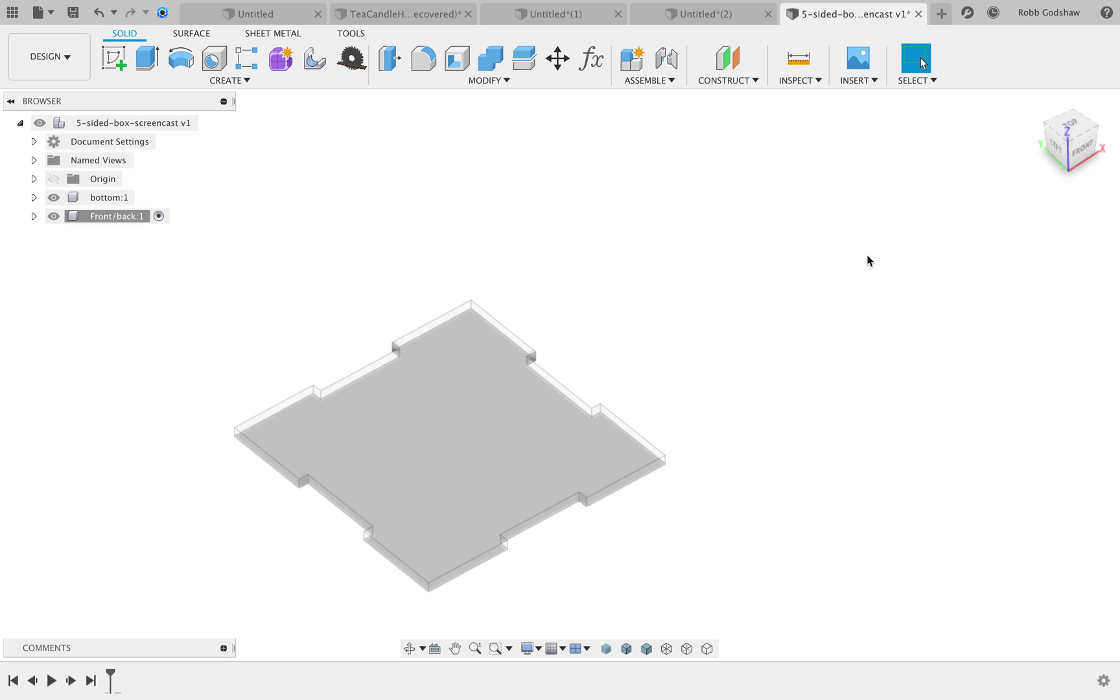
- Examine the bodies and sketches contained in the bottom component
left_click(35, 197)
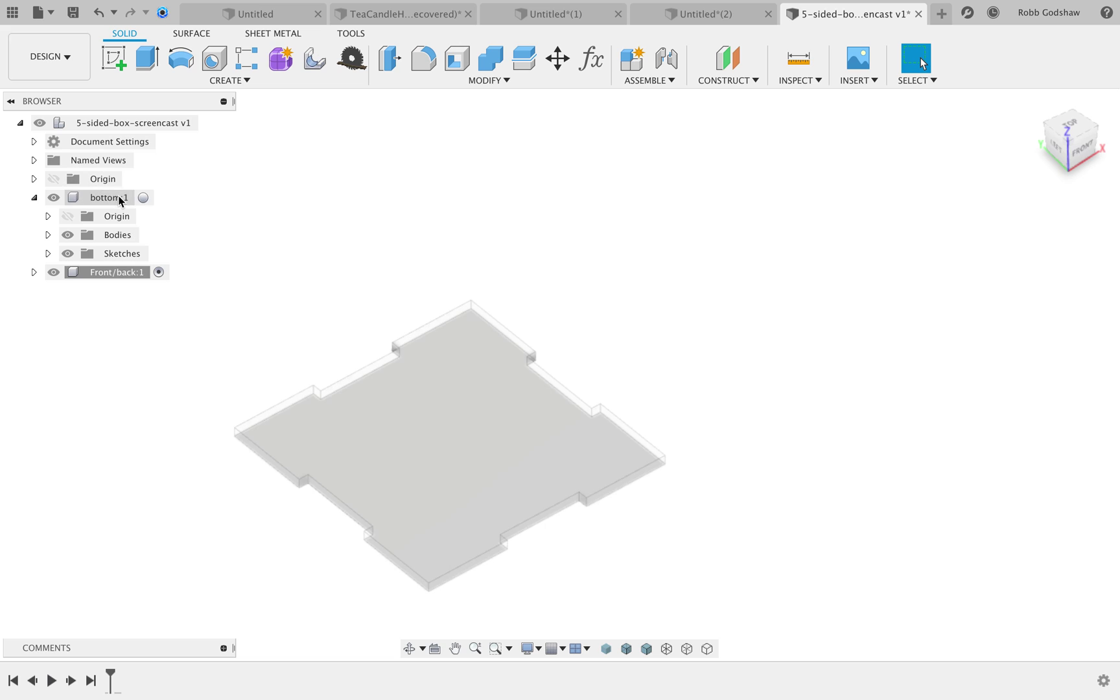
left_click(48, 234)
left_click(48, 272)
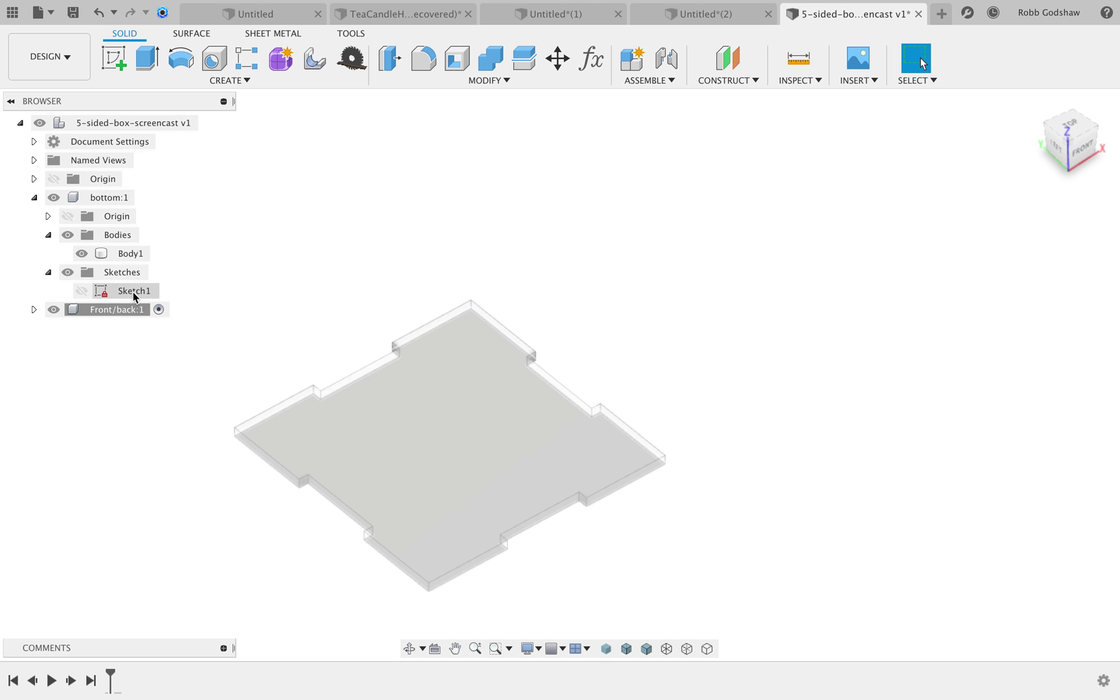
left_click(49, 236)
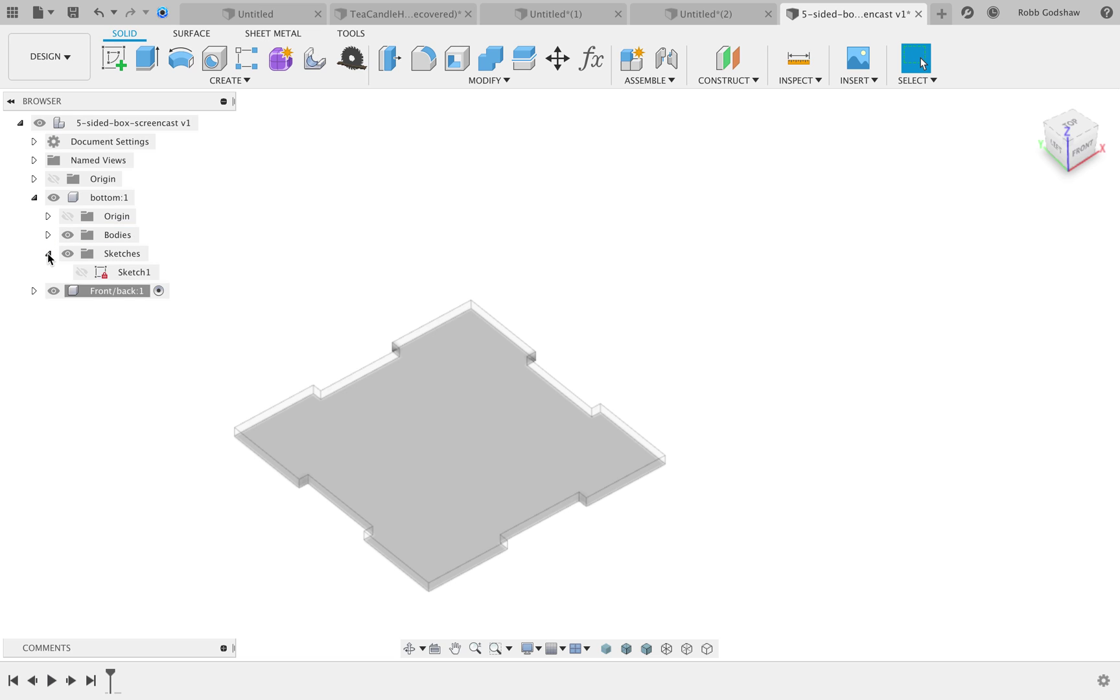
left_click(48, 254)
left_click(48, 255)
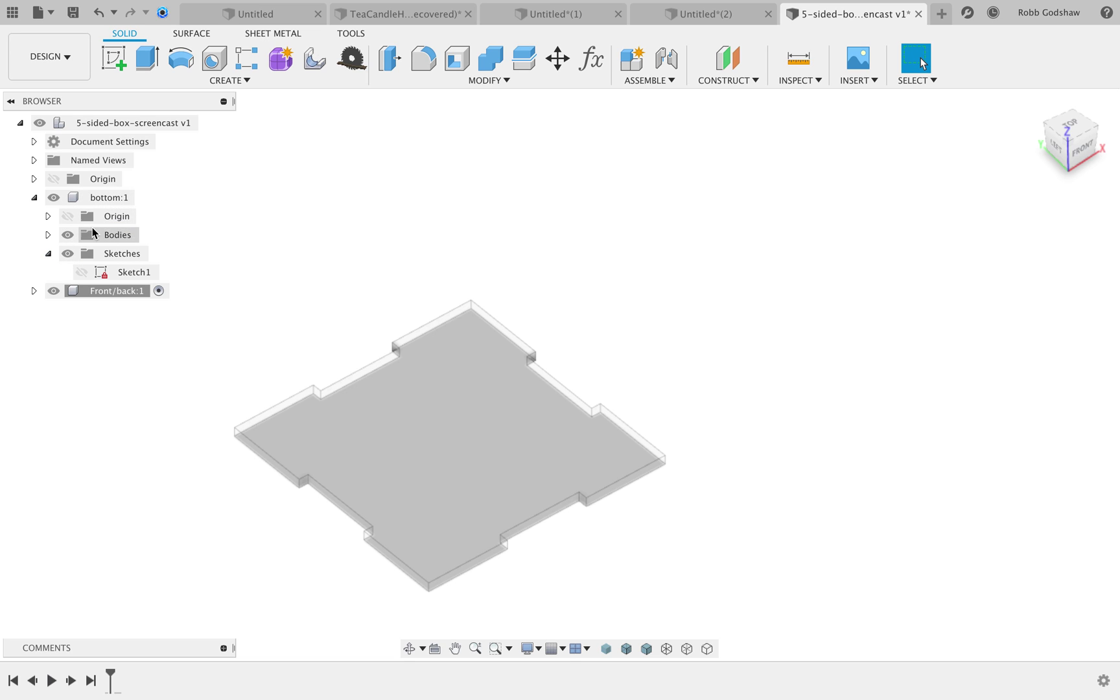
left_click(104, 196)
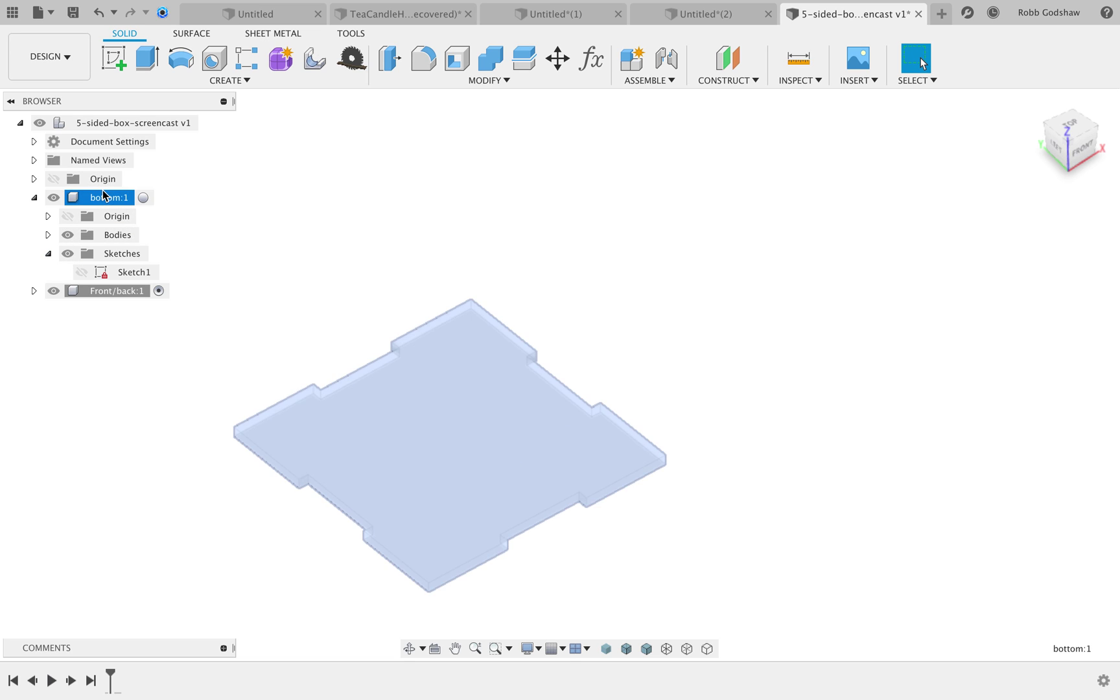
left_click(49, 253)
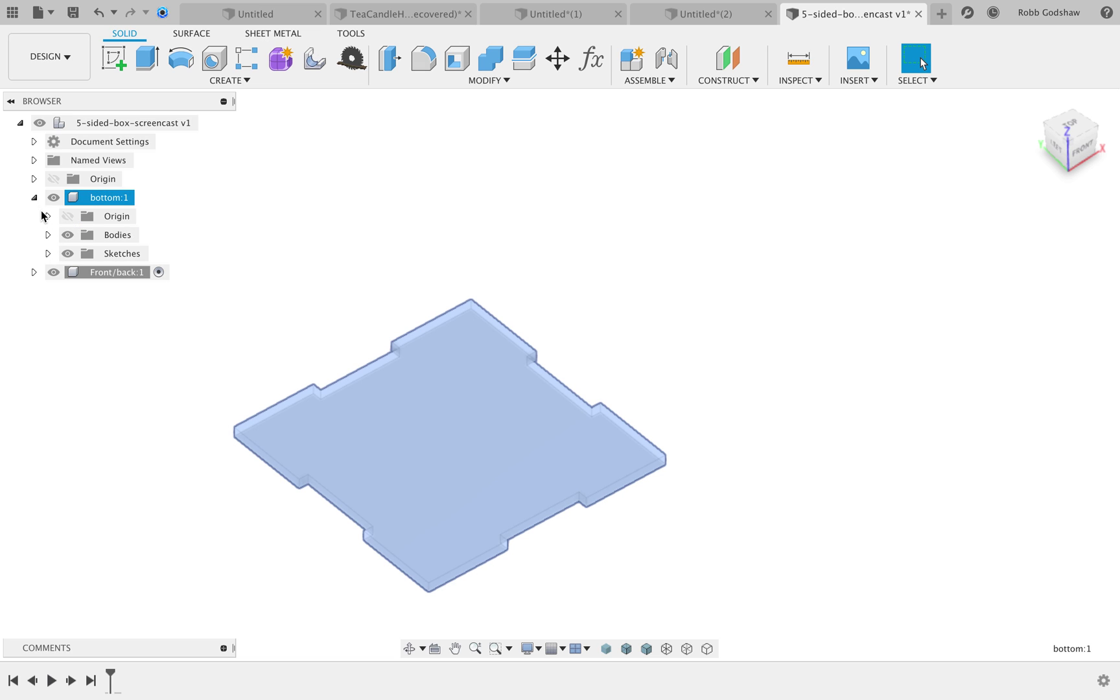
left_click(35, 198)
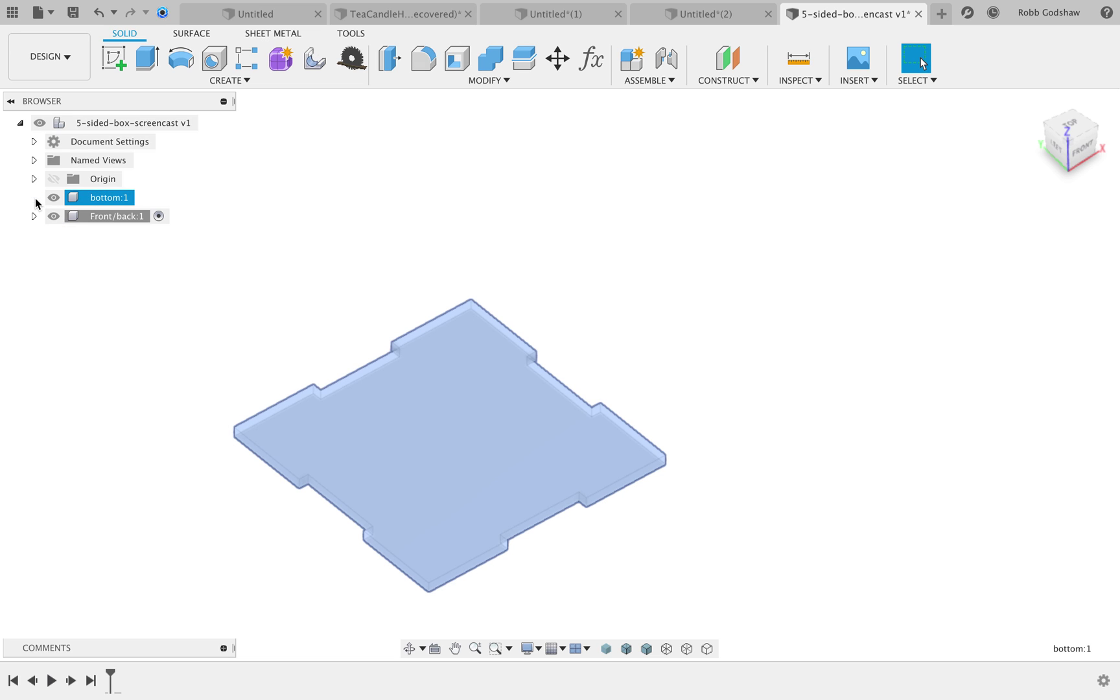
left_click(130, 293)
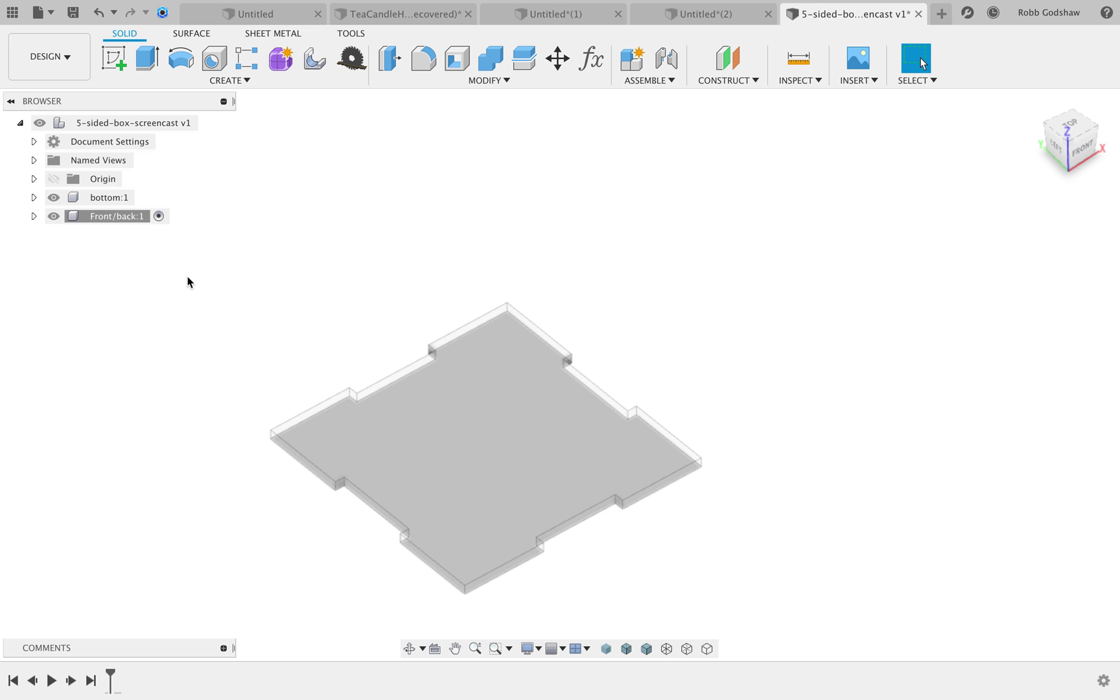
- Examine how the front, right, back and left sides of the model are oriented relative to the X, Y and Z axes
scroll(179, 275, "left", 3)
scroll(179, 273, "up", 2)
scroll(179, 272, "left", 2)
scroll(179, 273, "right", 3, "shift")
scroll(178, 273, "left", 5, "shift")
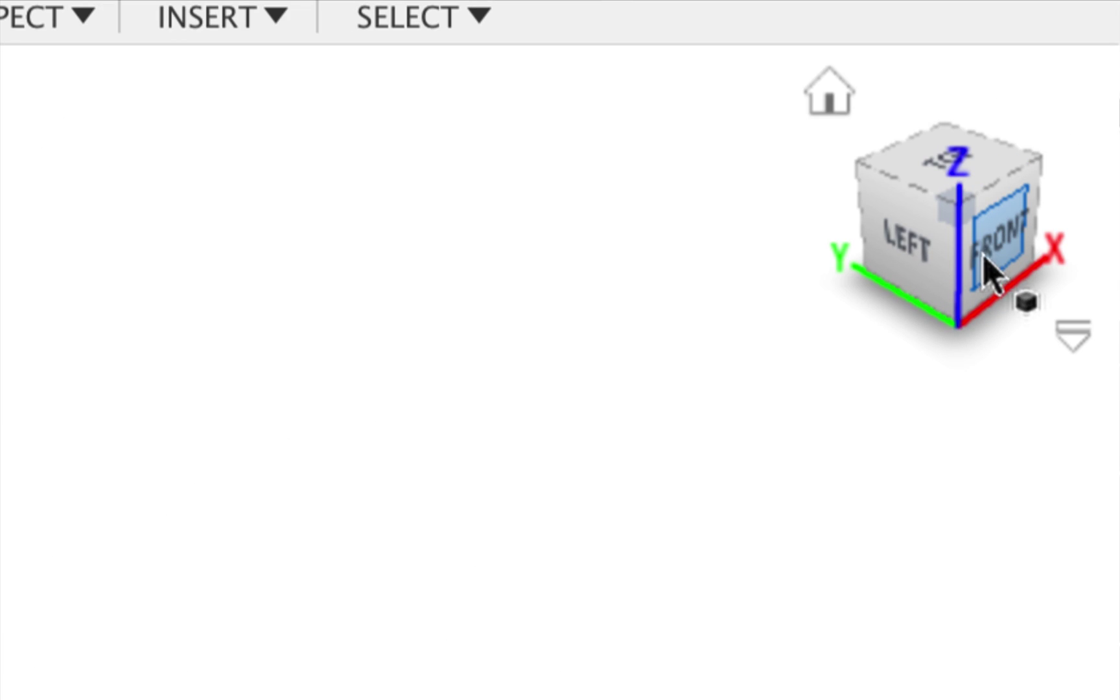
left_click_drag(953, 205, 791, 209)
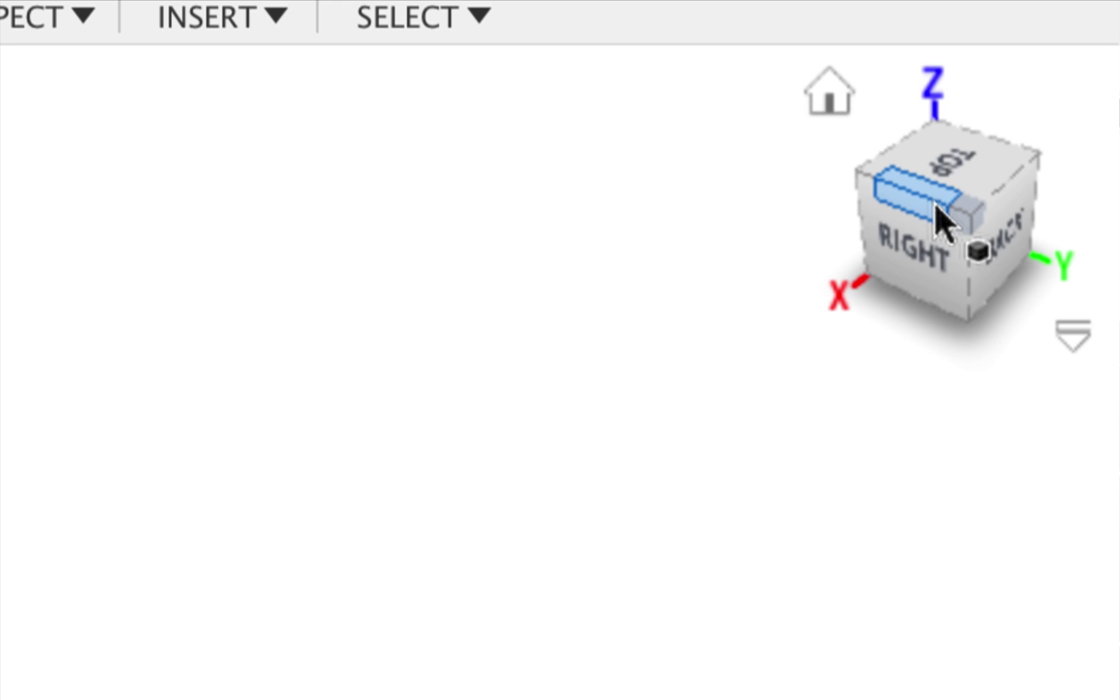
left_click_drag(878, 183, 575, 161)
scroll(789, 346, "right", 15, "shift")
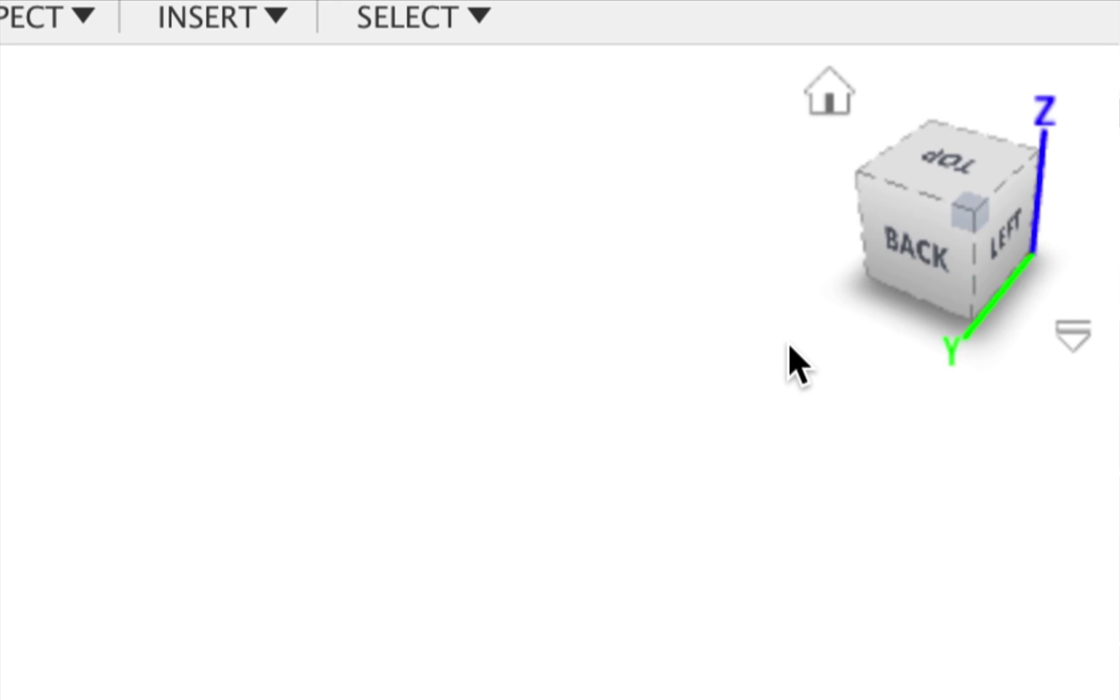
scroll(789, 347, "right", 15, "shift")
scroll(790, 346, "left", 10, "shift")
scroll(789, 347, "right", 10, "shift")
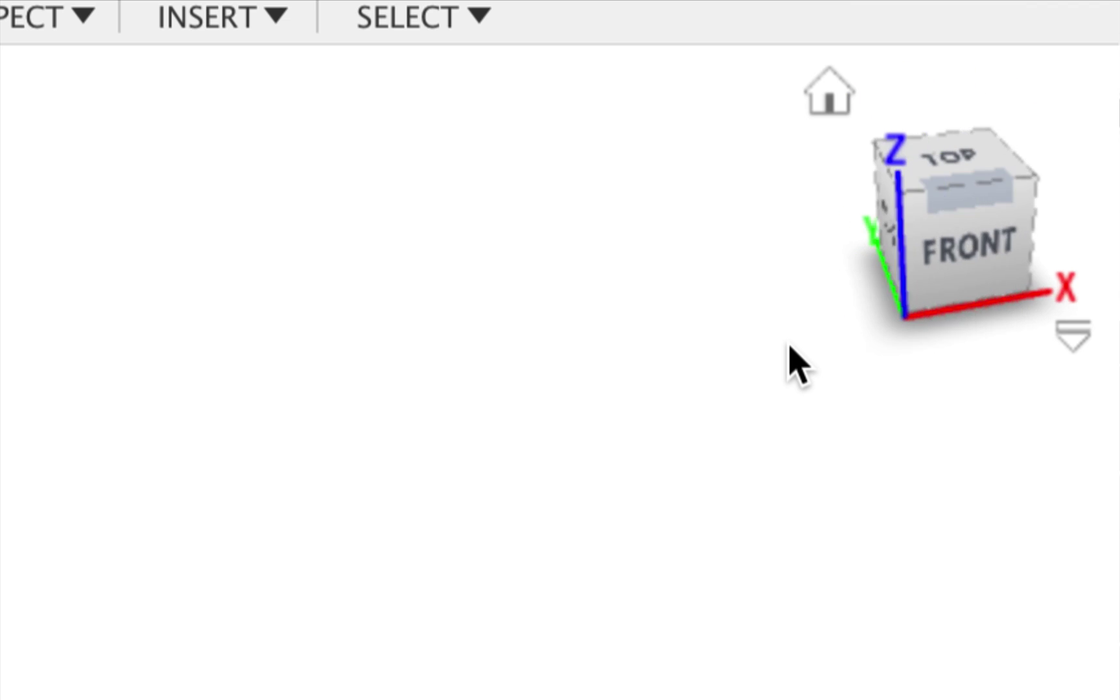
scroll(789, 347, "down", 5, "shift")
scroll(789, 347, "up", 5, "shift")
scroll(789, 346, "left", 10, "shift")
scroll(789, 347, "right", 10, "shift")
scroll(789, 347, "right", 5, "shift")
scroll(790, 346, "left", 2, "shift")
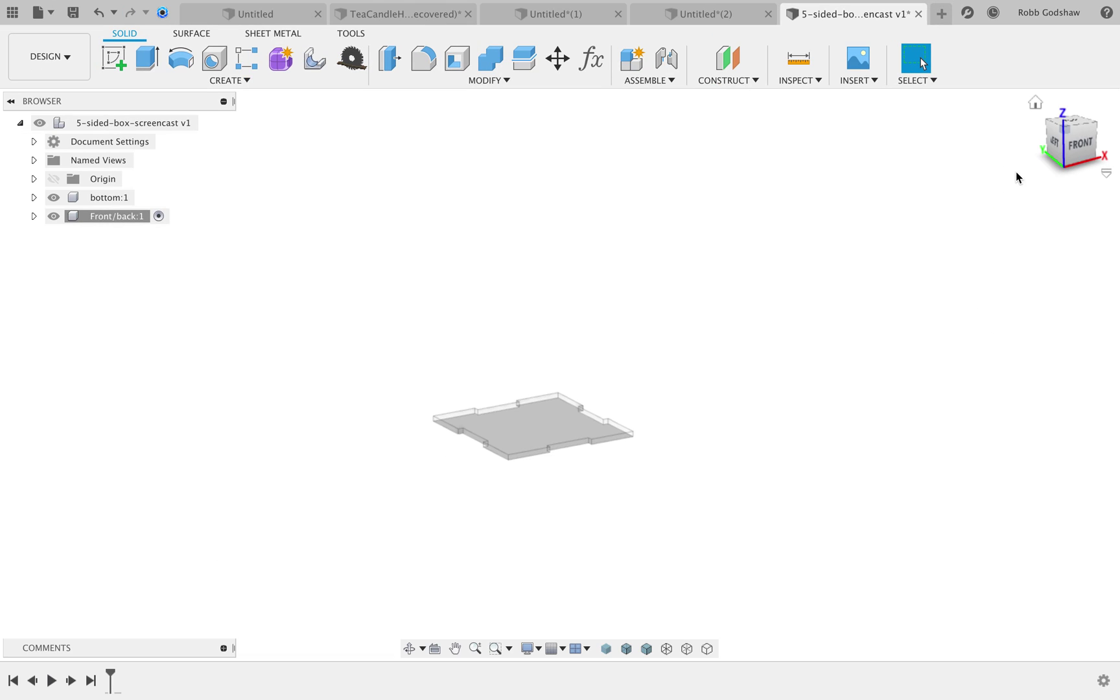
- Start a sketch on the bottom panel's front side face and draw a rectangle about 123 mm wide and 94 mm high from the origin
scroll(688, 306, "up", 2)
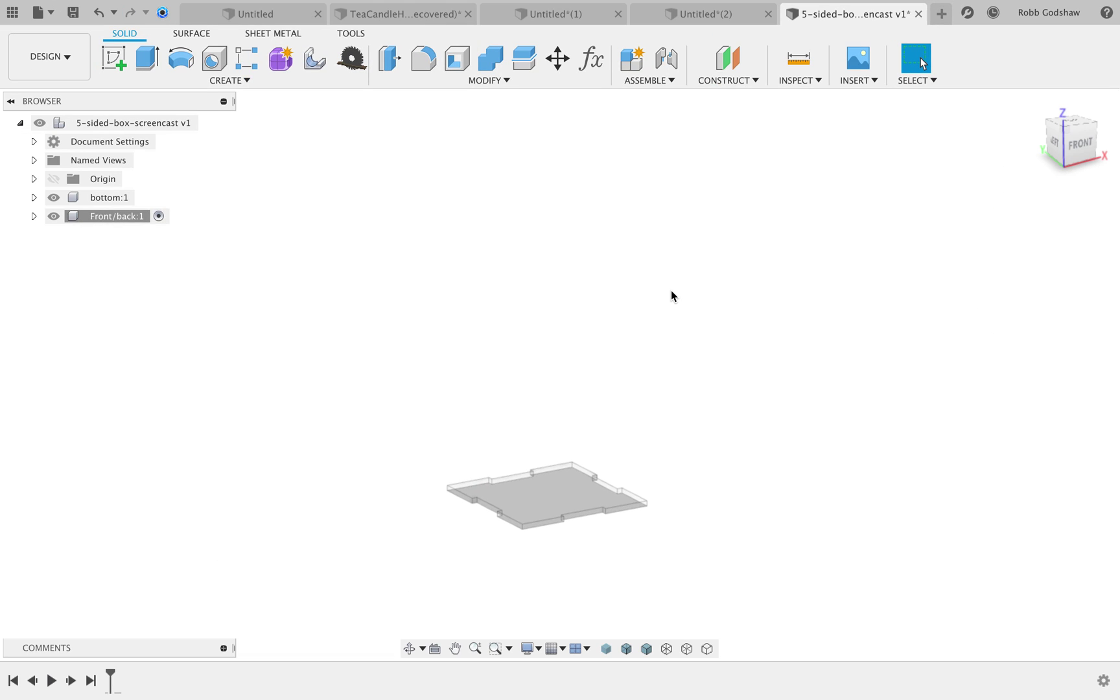
left_click(116, 59)
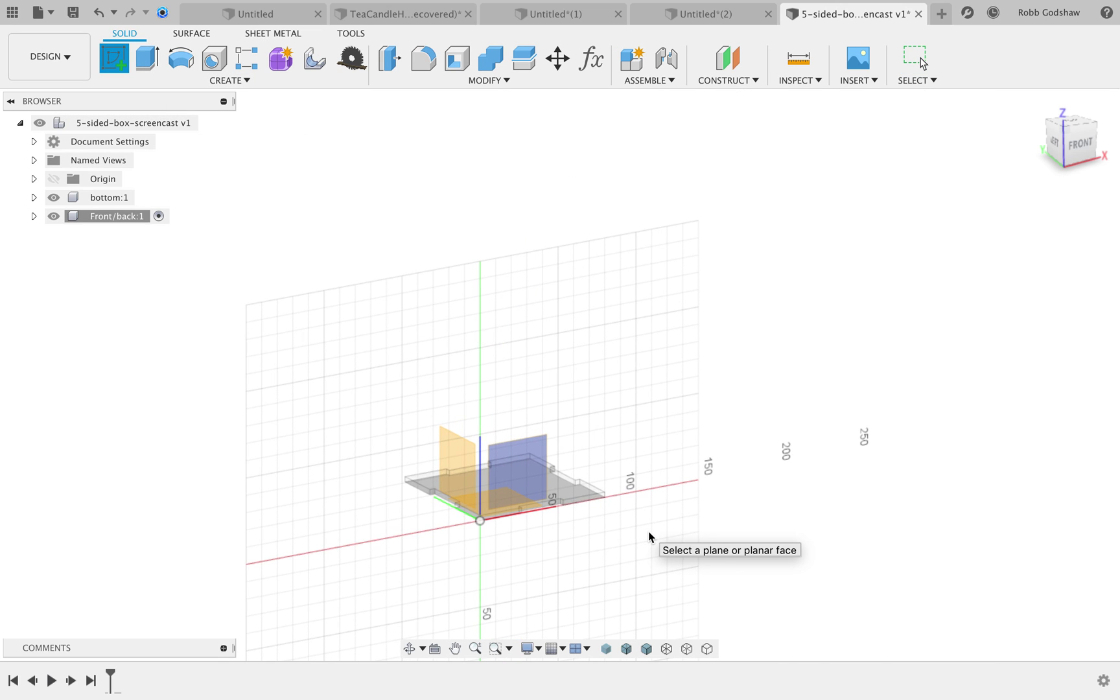
left_click(535, 487)
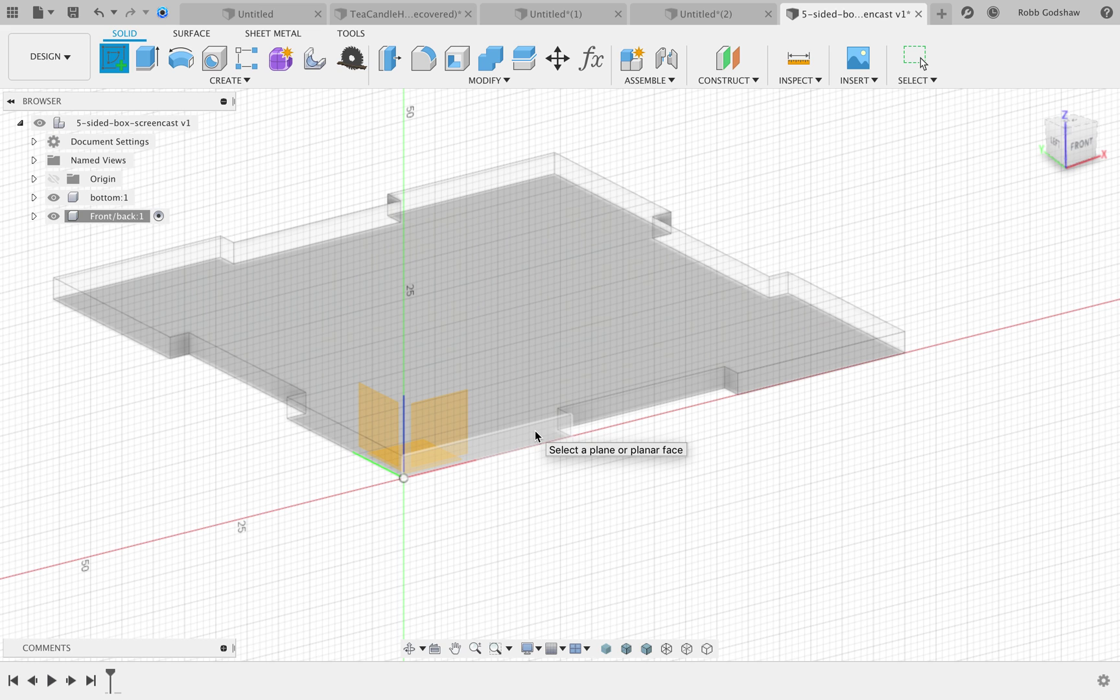
left_click(536, 432)
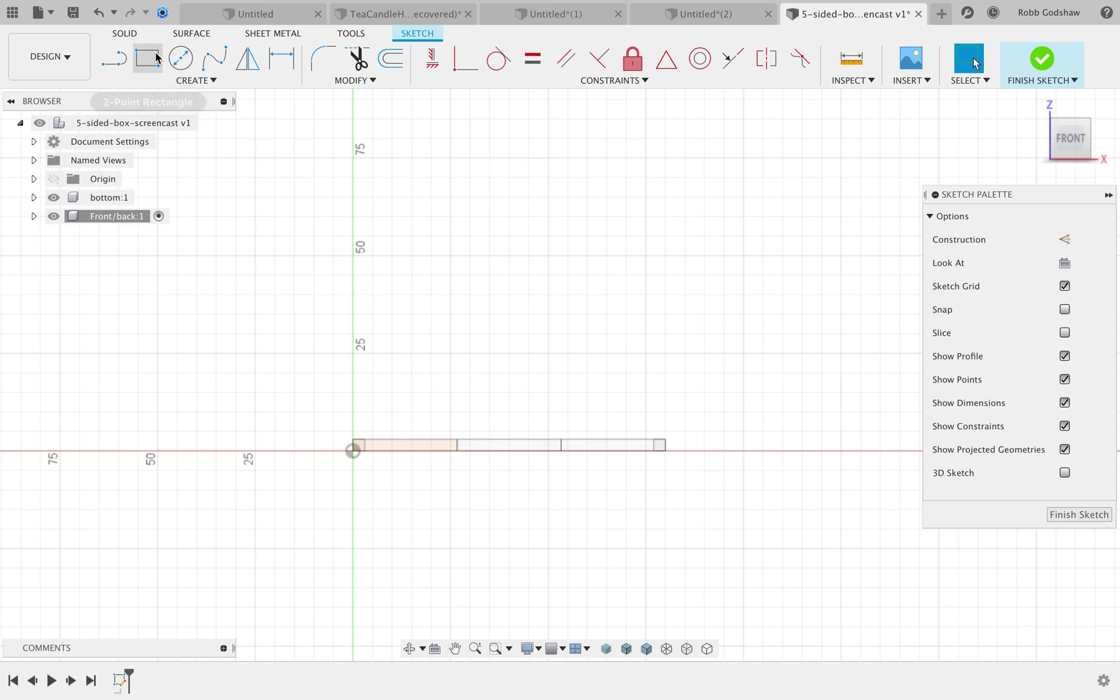
left_click(156, 53)
left_click(353, 452)
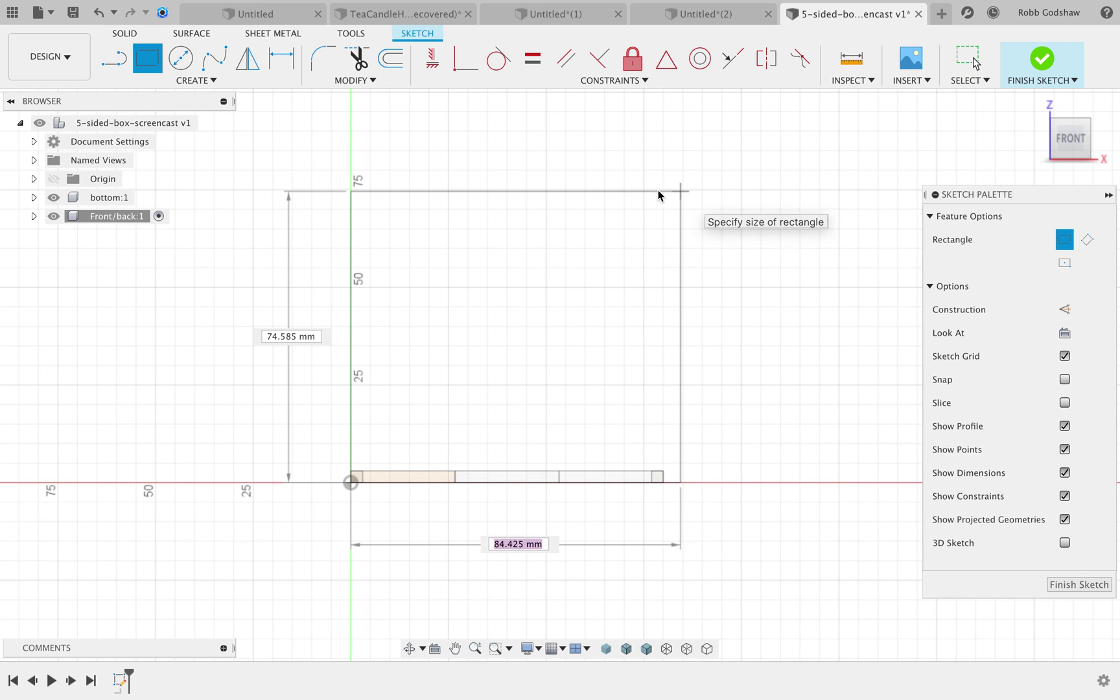
left_click(835, 110)
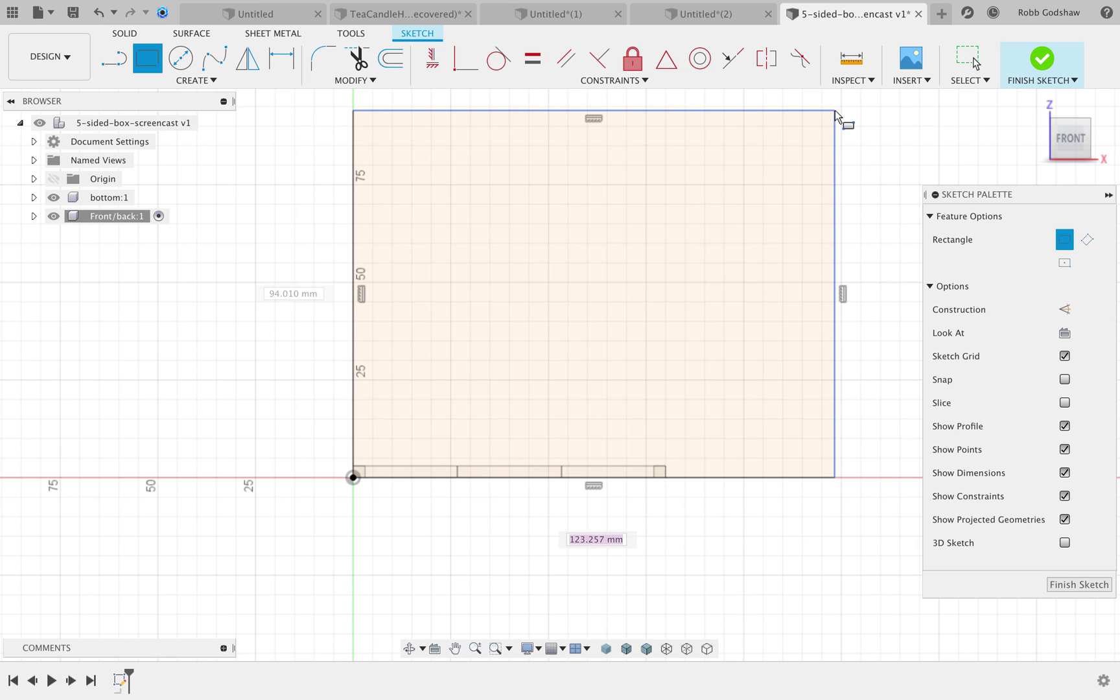
- Dimension the height of the rectangle along its right side with the parameter z
left_click(282, 59)
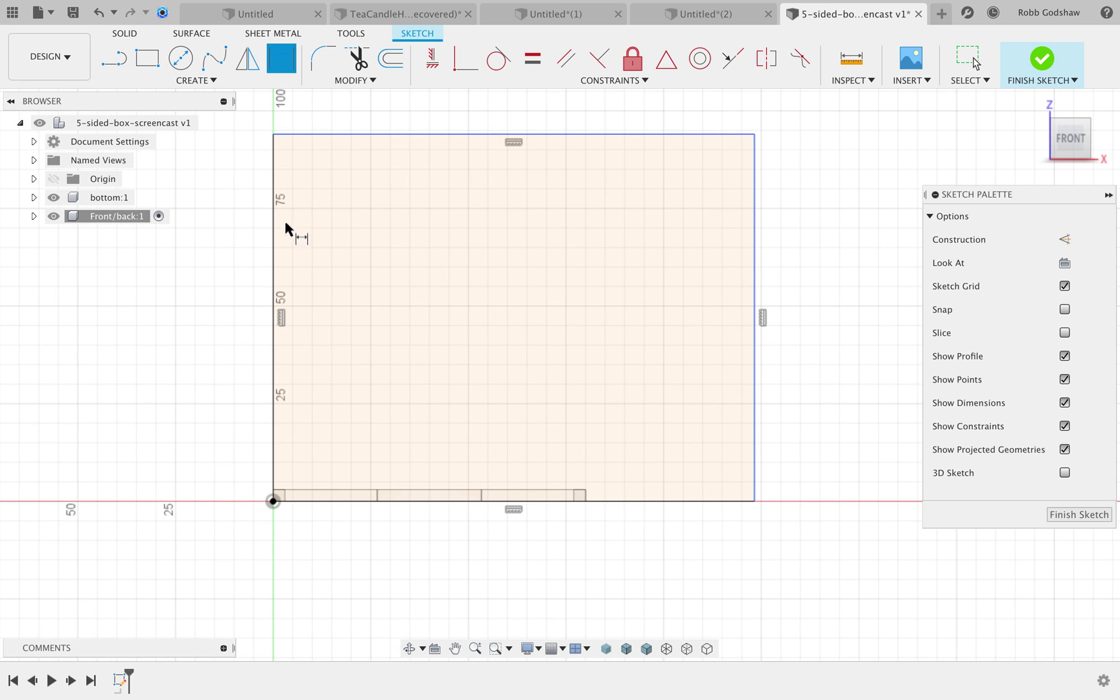
left_click(755, 292)
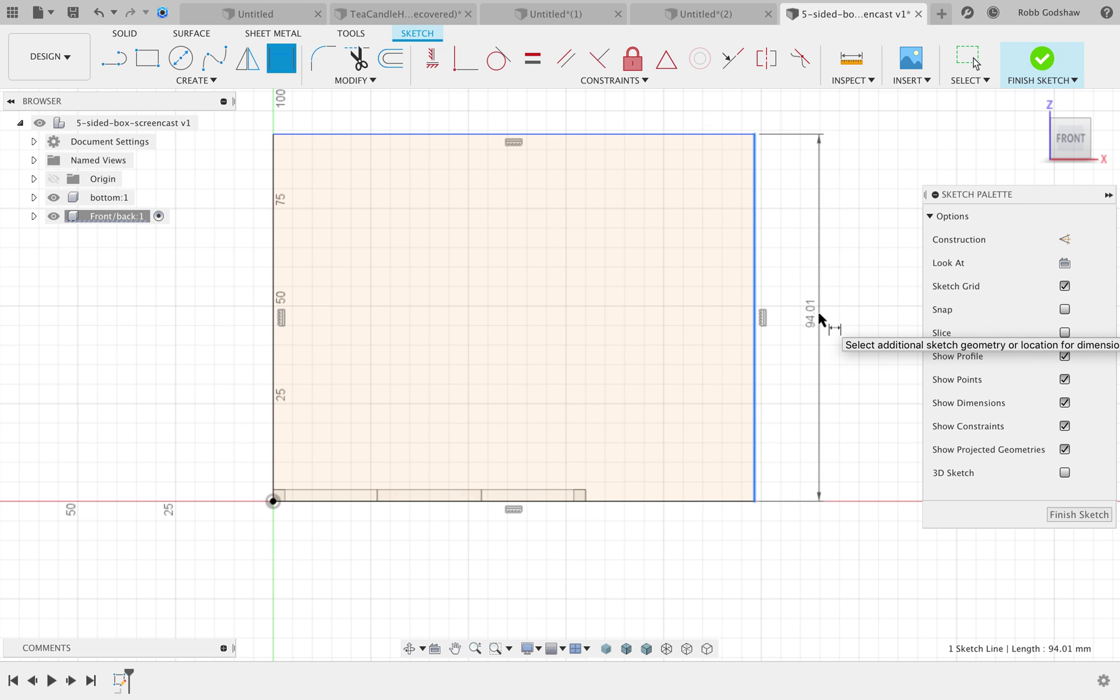
left_click(819, 318)
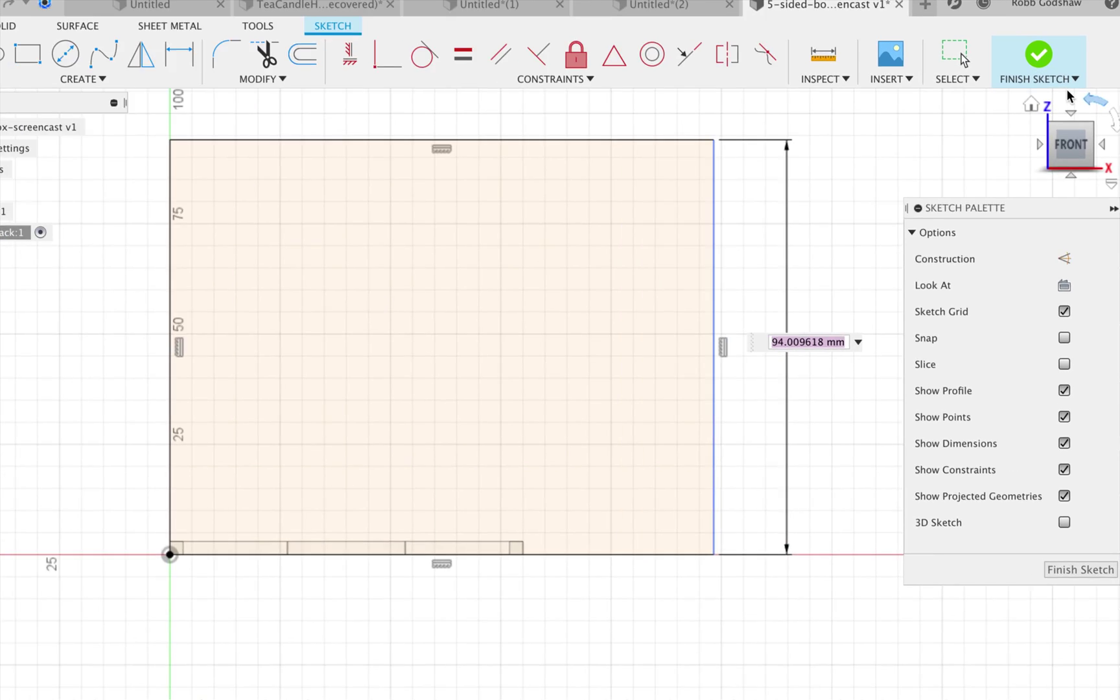
type("z")
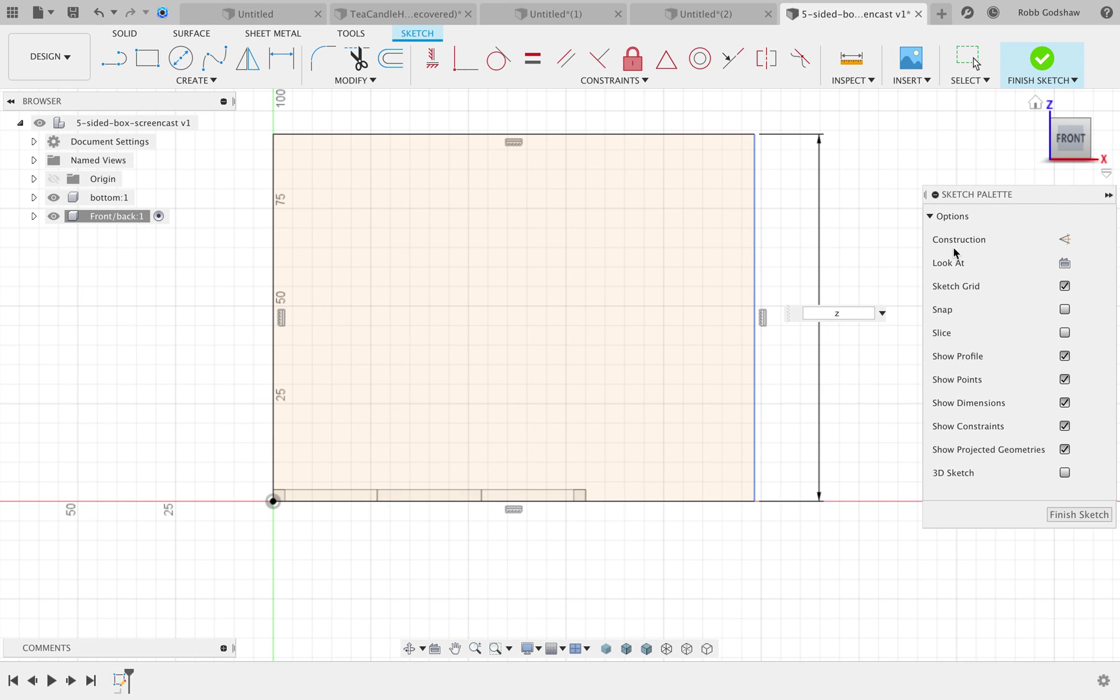
key("Return")
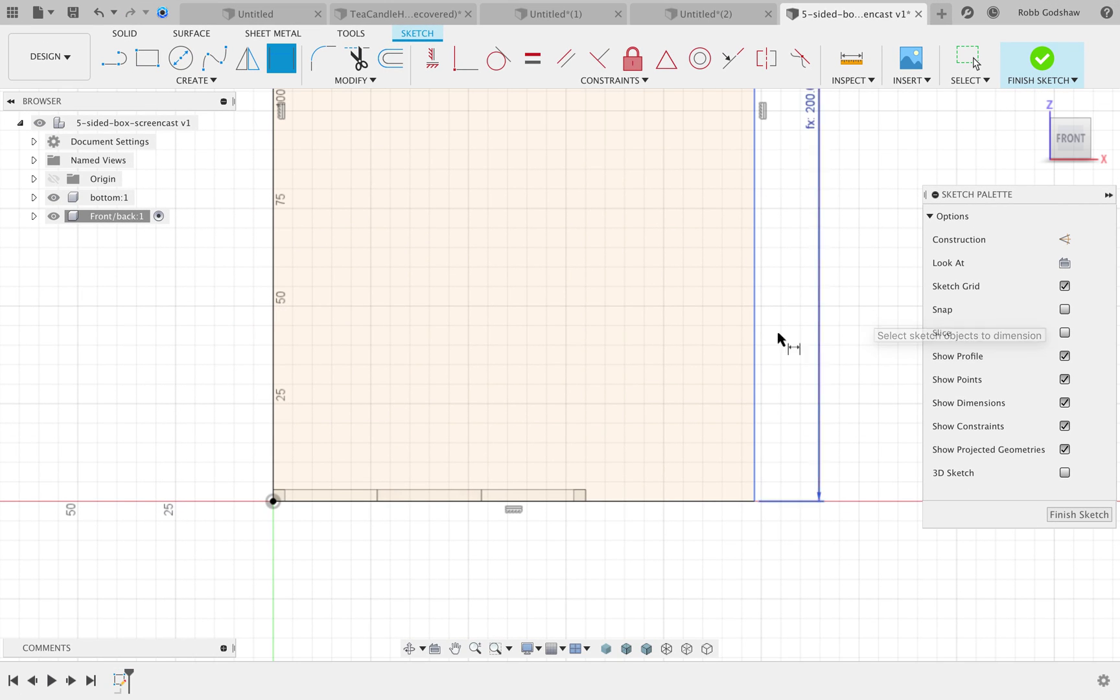
scroll(717, 345, "up", 2)
scroll(717, 345, "down", 5)
scroll(717, 345, "up", 3)
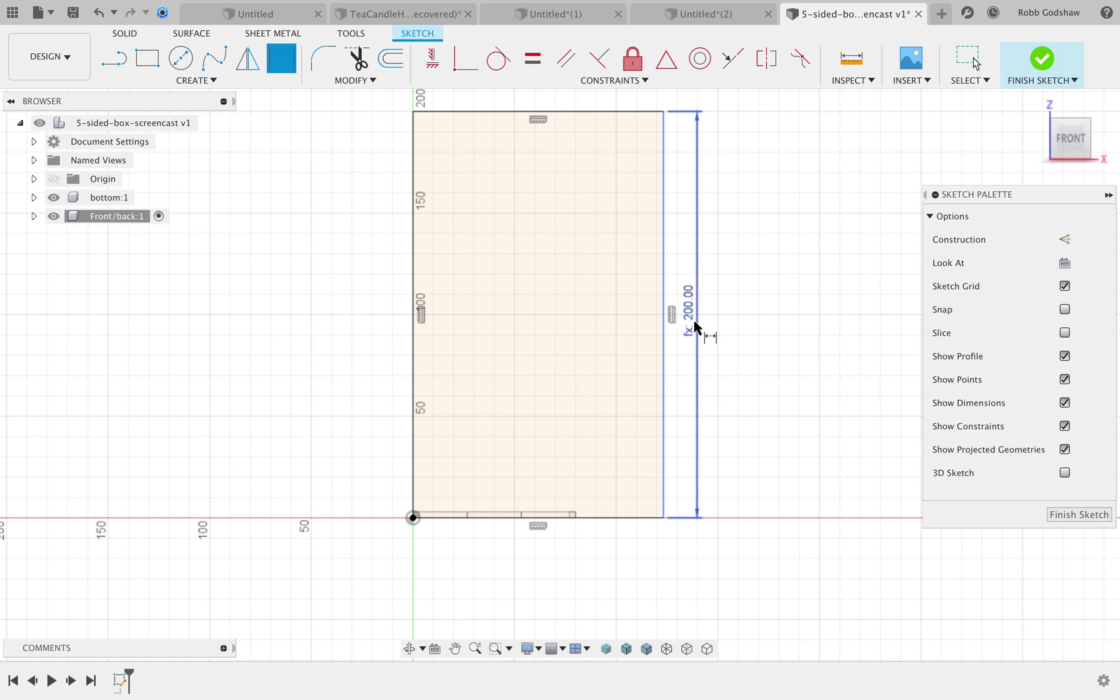
- Dimension the width of the panel rectangle below its bottom edge with the parameter x, and hide the bottom component
left_click(621, 518)
left_click(566, 567)
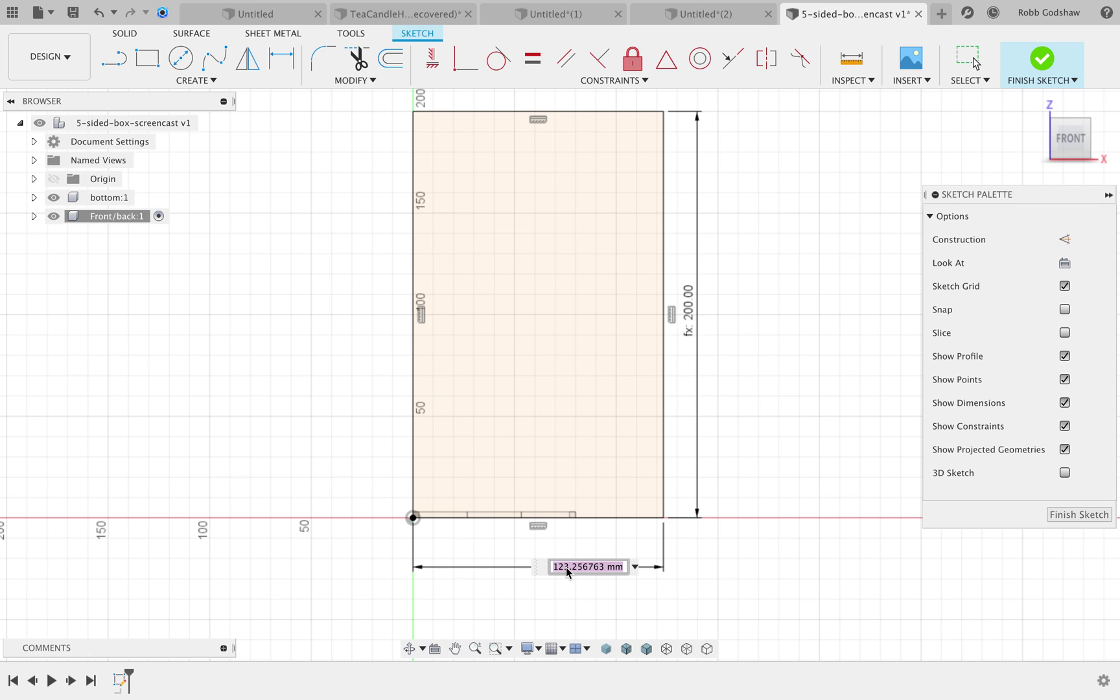
type("x")
key("Return")
scroll(545, 522, "up", 3)
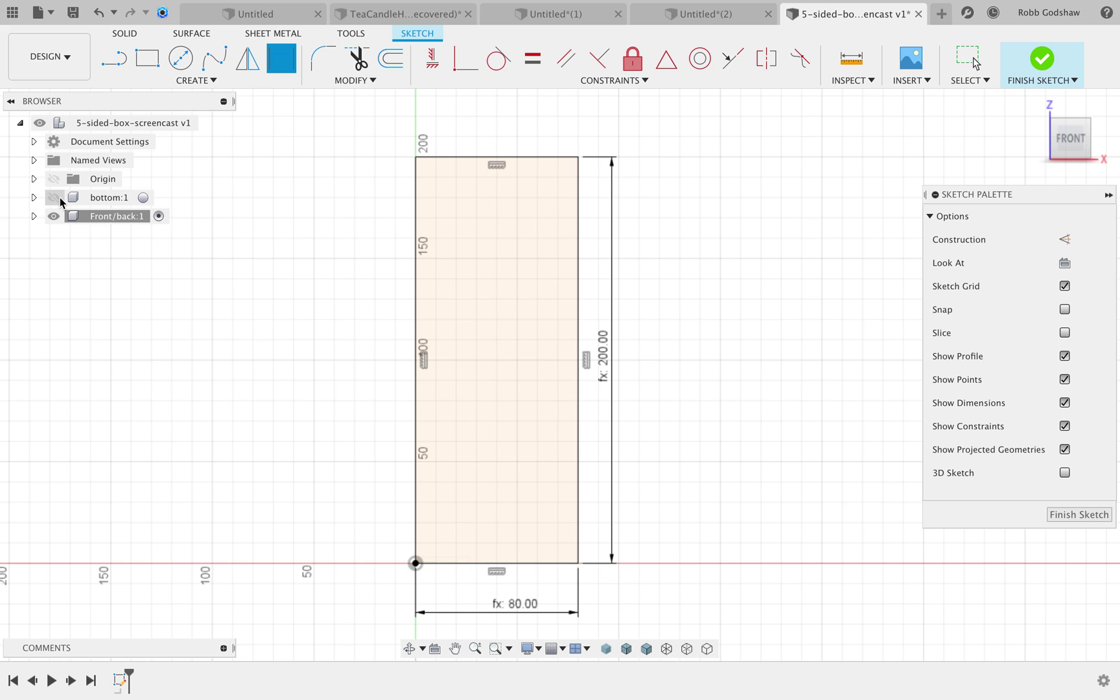
scroll(222, 325, "up", 2)
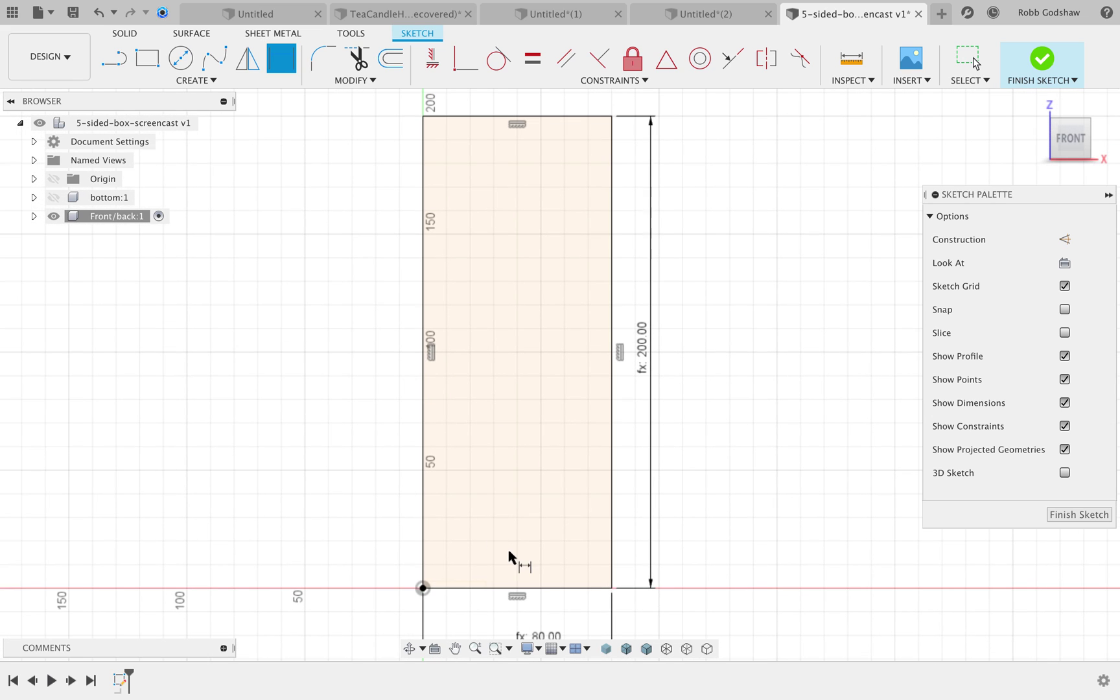
- Draw a notch rectangle about 11 mm wide and 102 mm high inward from the panel's left edge
left_click(147, 58)
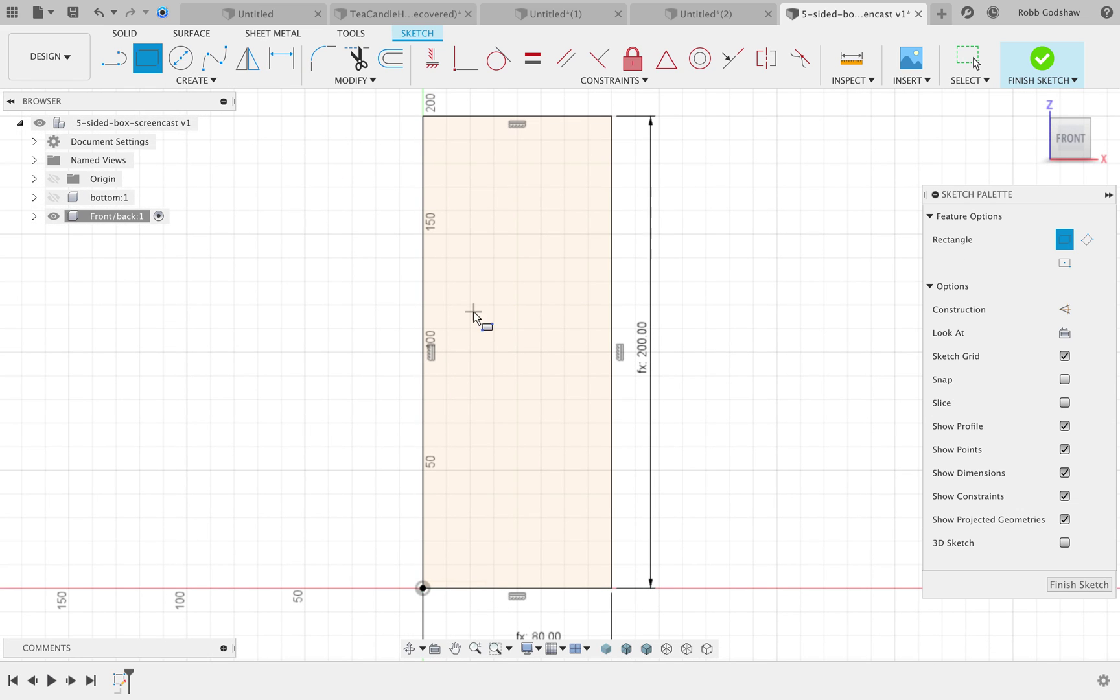
left_click(422, 238)
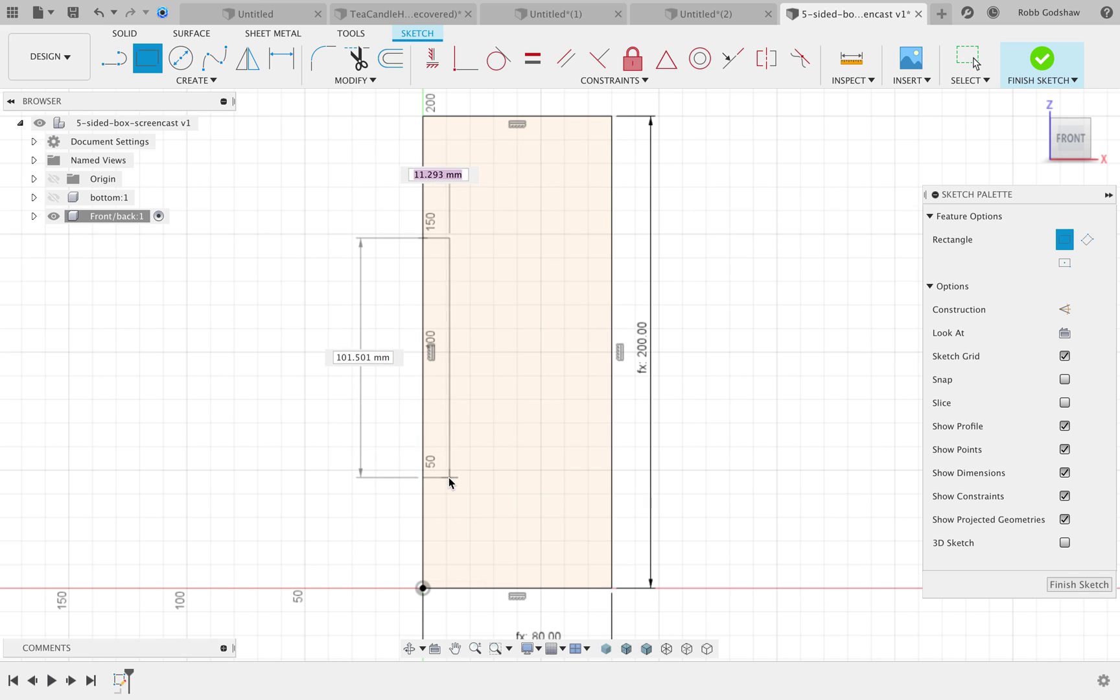
left_click(449, 478)
left_click(611, 234)
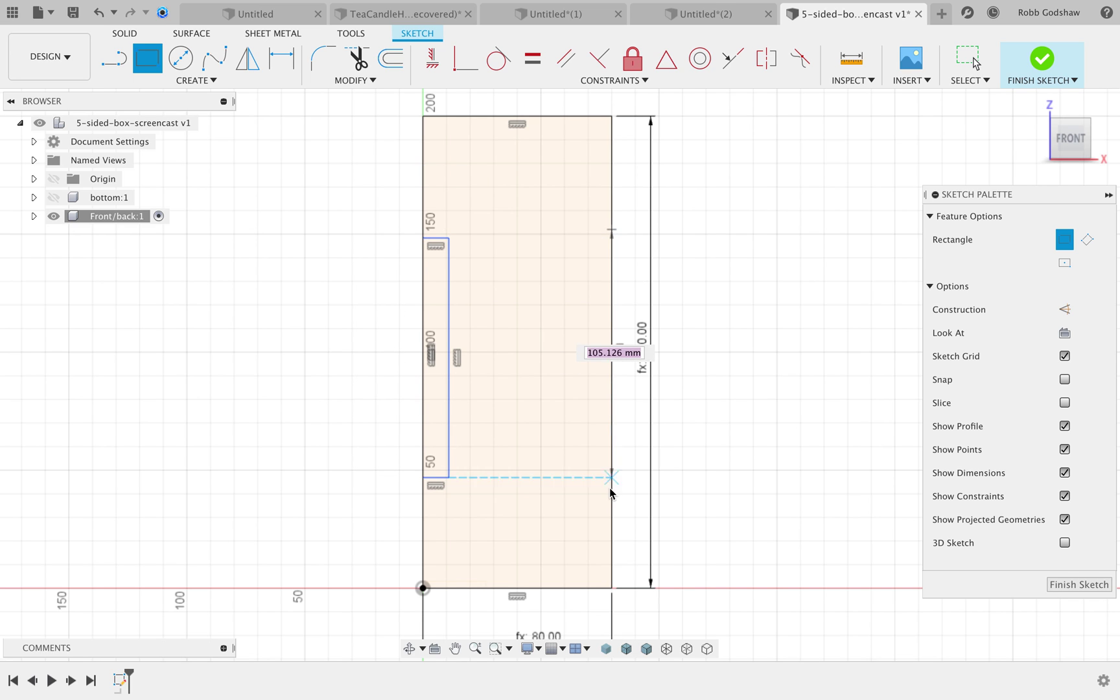
key("Escape")
- Dimension the notch rectangle's width with the parameter thickness and its height with the expression z/3
scroll(492, 274, "up", 5)
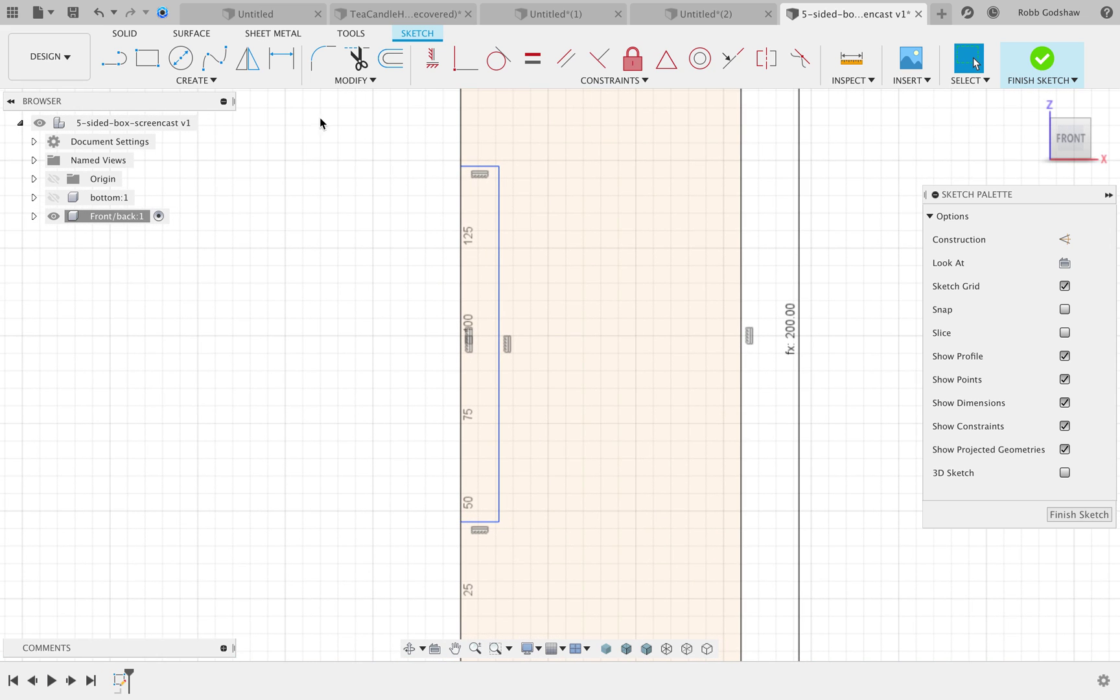
left_click(284, 63)
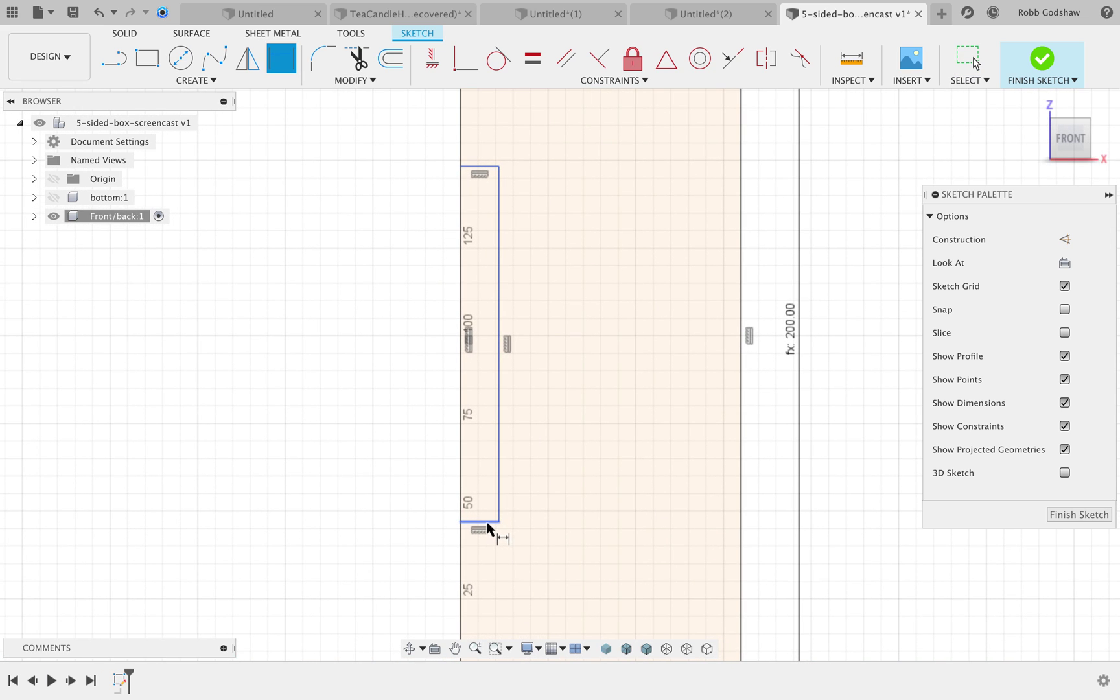
left_click(487, 569)
type("thickness")
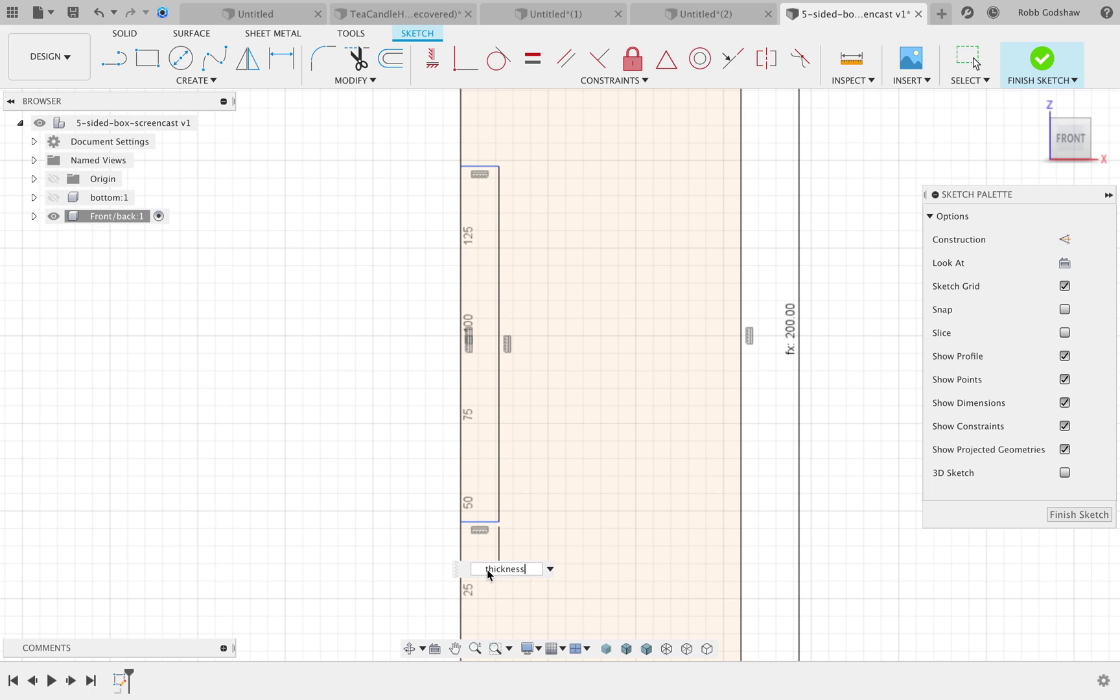
key("Return")
left_click(471, 409)
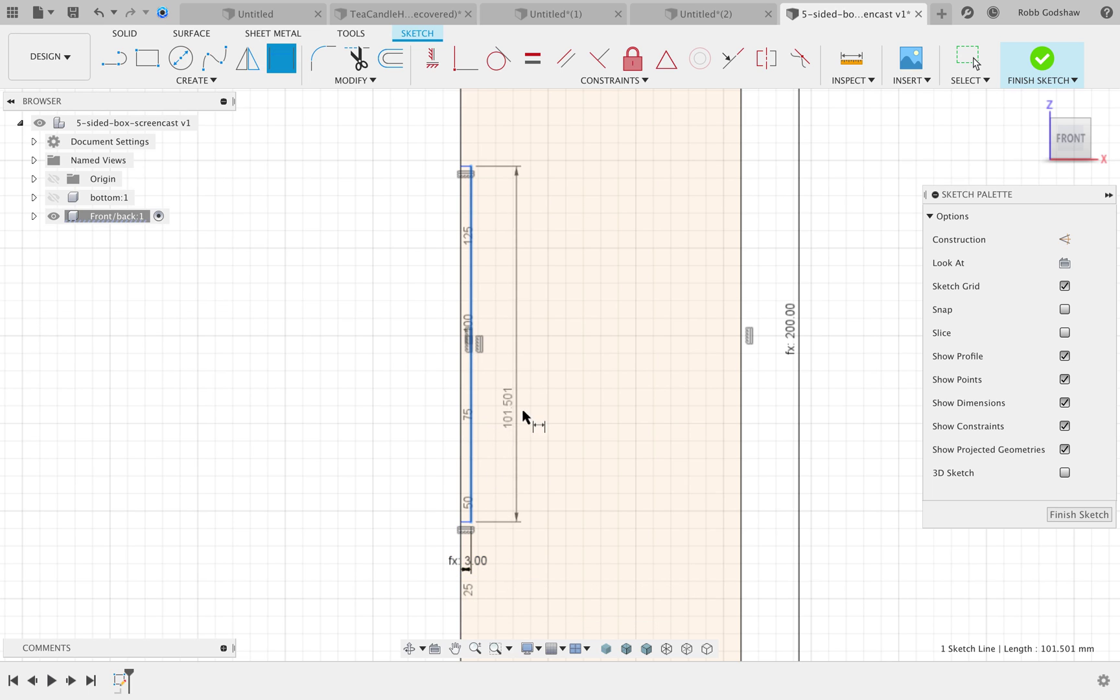
left_click(525, 413)
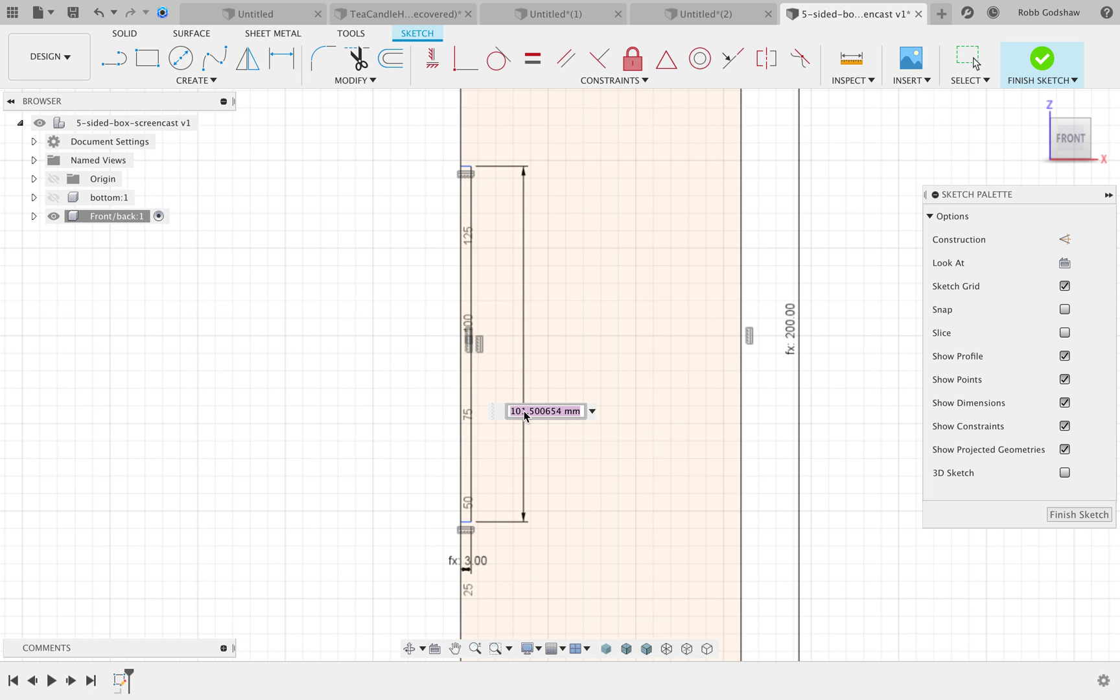
type("z/3")
key("Return")
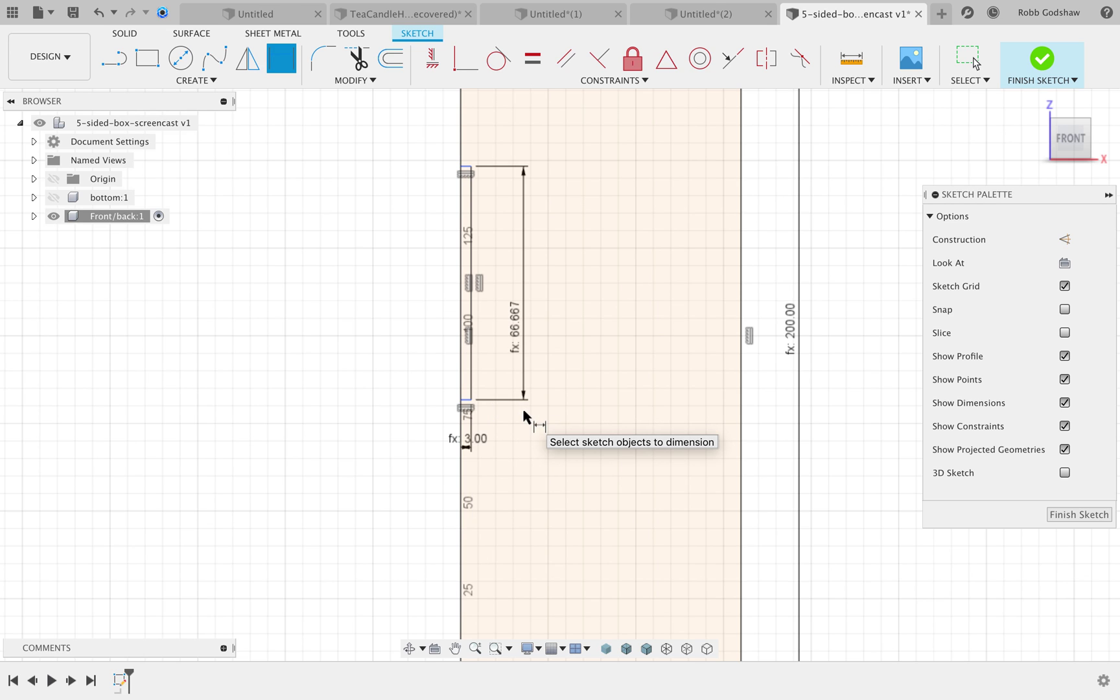
- Dimension the distance from the notch's lower edge to the panel's bottom edge, linking it to the notch height dimension
left_click(464, 398)
scroll(493, 482, "down", 3)
left_click(517, 615)
left_click(515, 505)
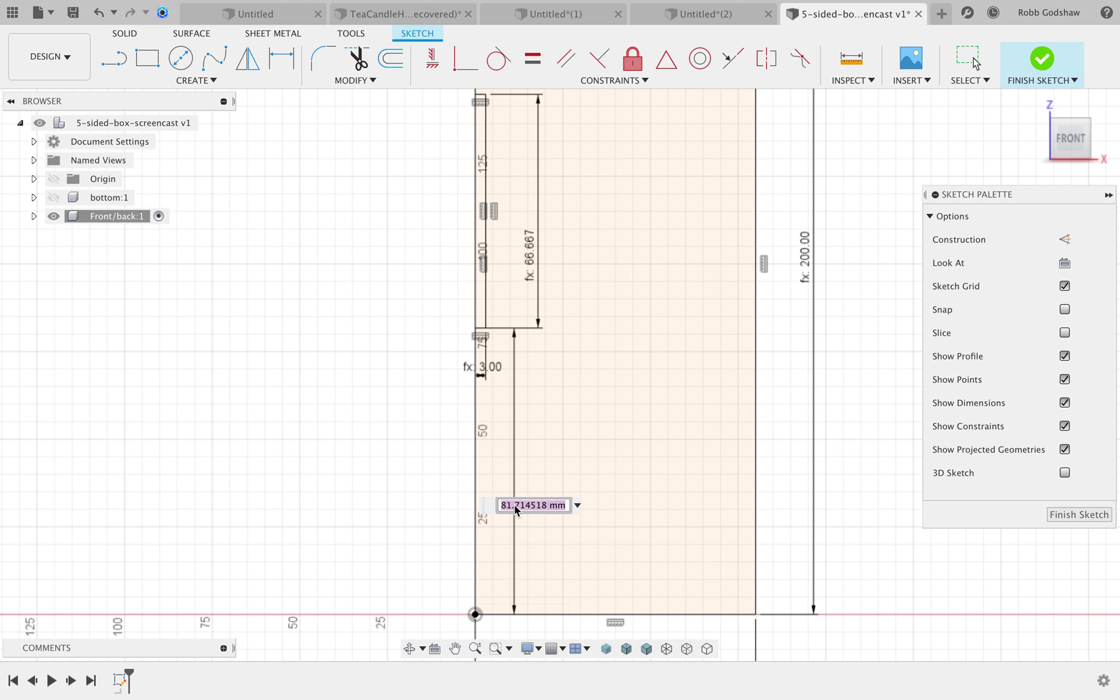
left_click(539, 301)
key("Return")
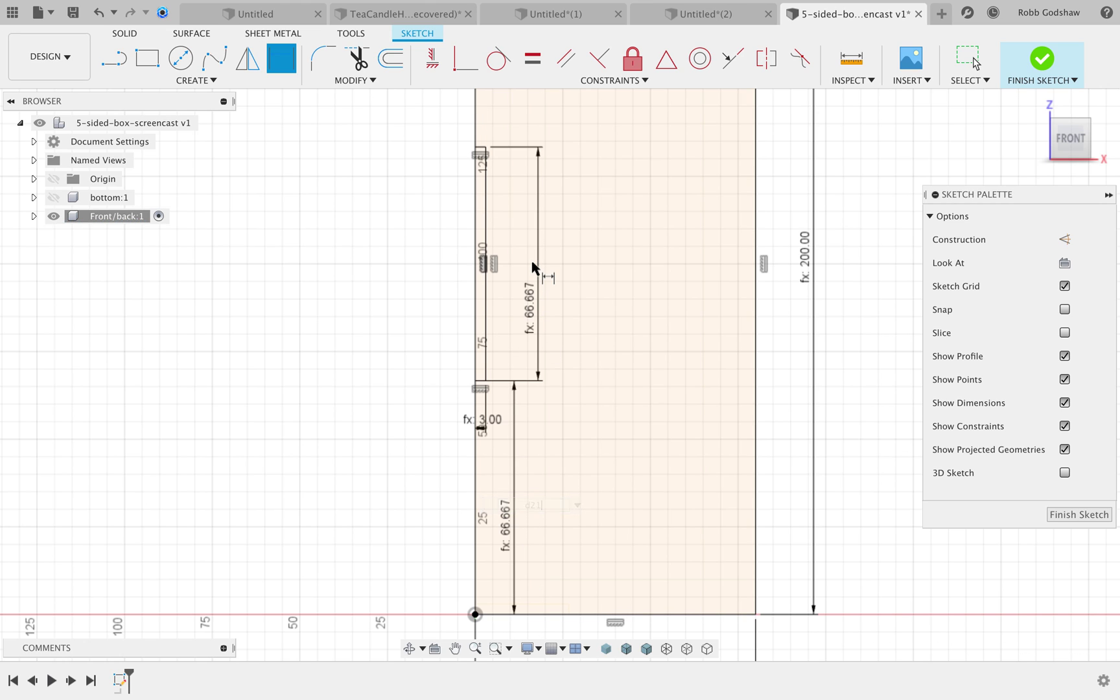
- Set the user parameter z to 100 mm
scroll(540, 333, "down", 4)
scroll(540, 334, "right", 3)
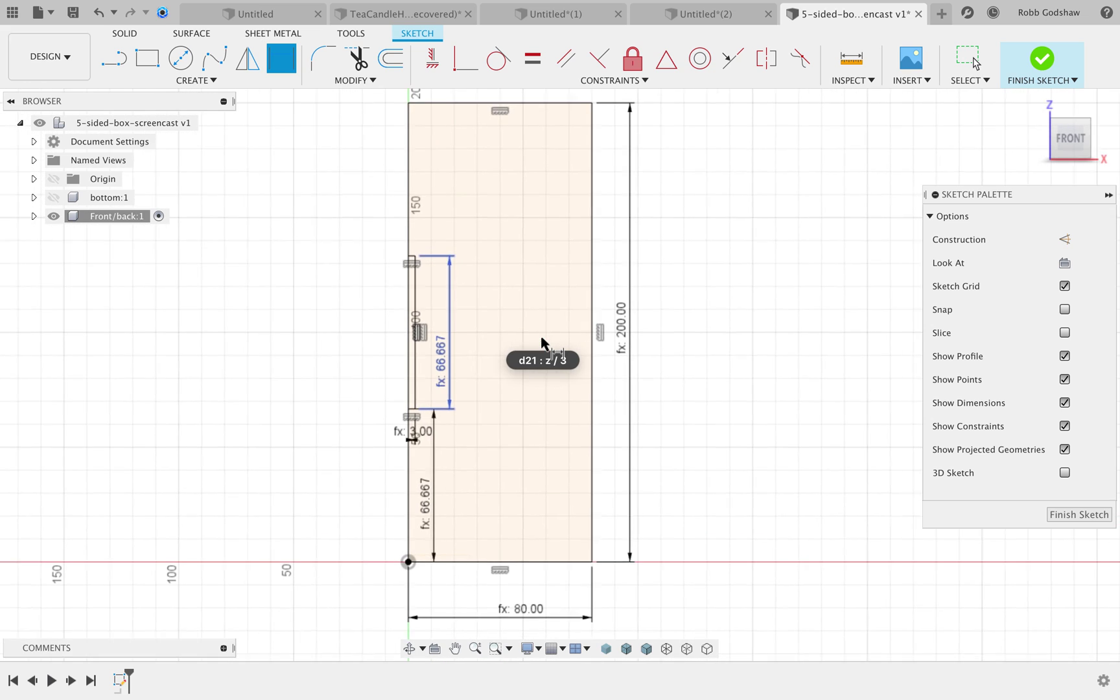
left_click(355, 80)
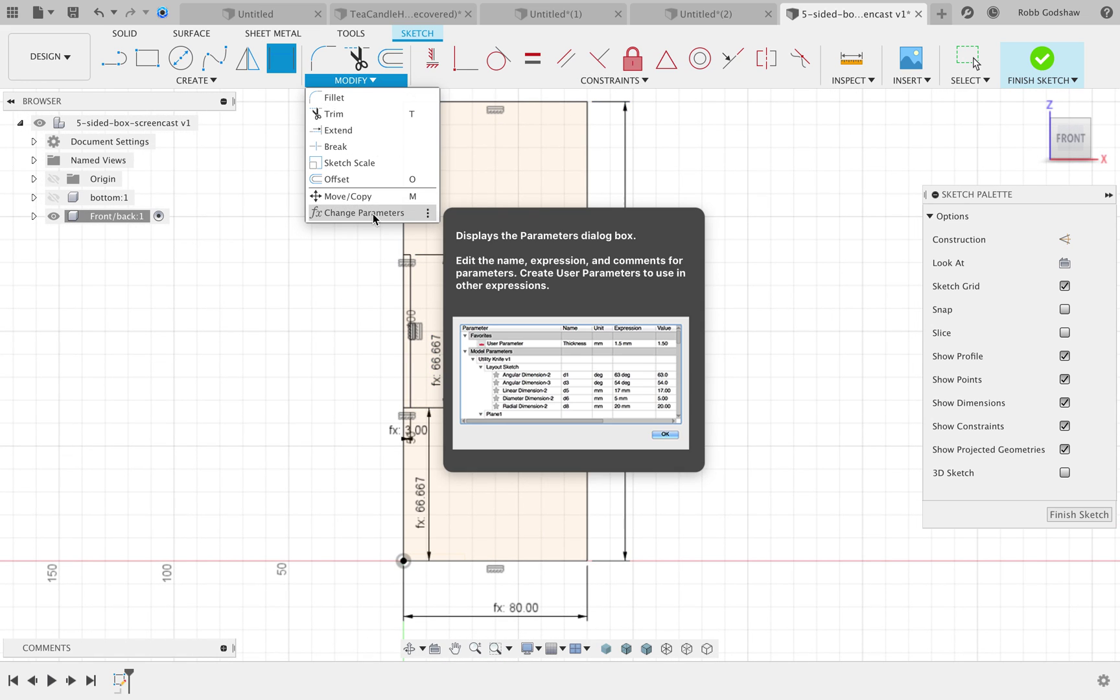
left_click(374, 217)
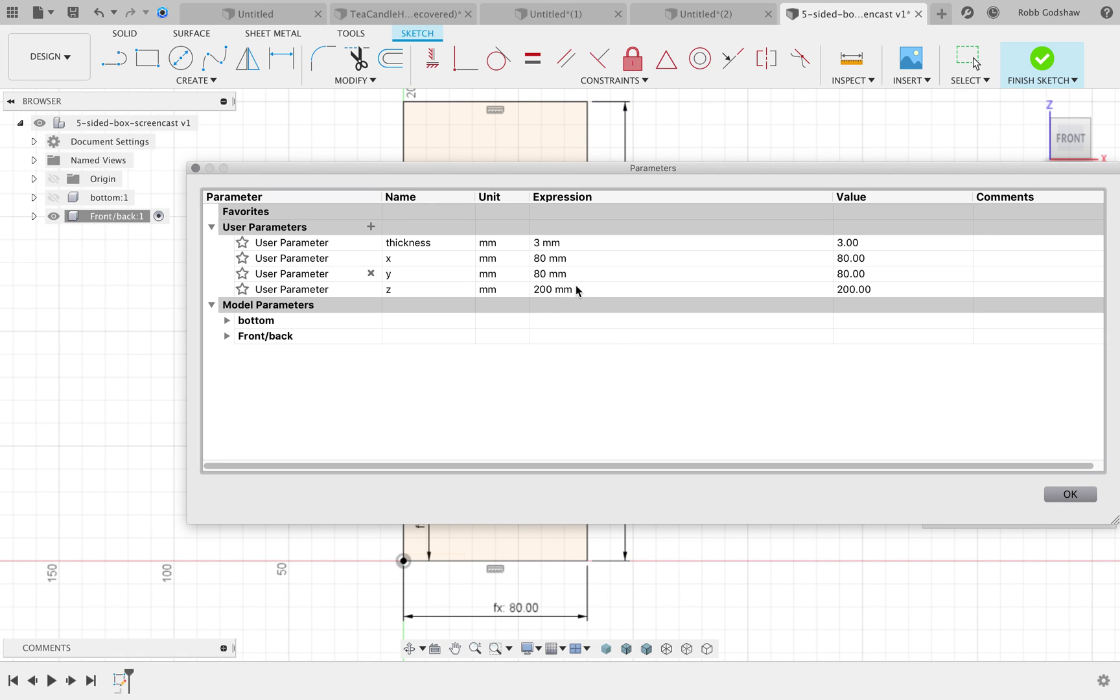
double_click(576, 290)
type("100")
key("Return")
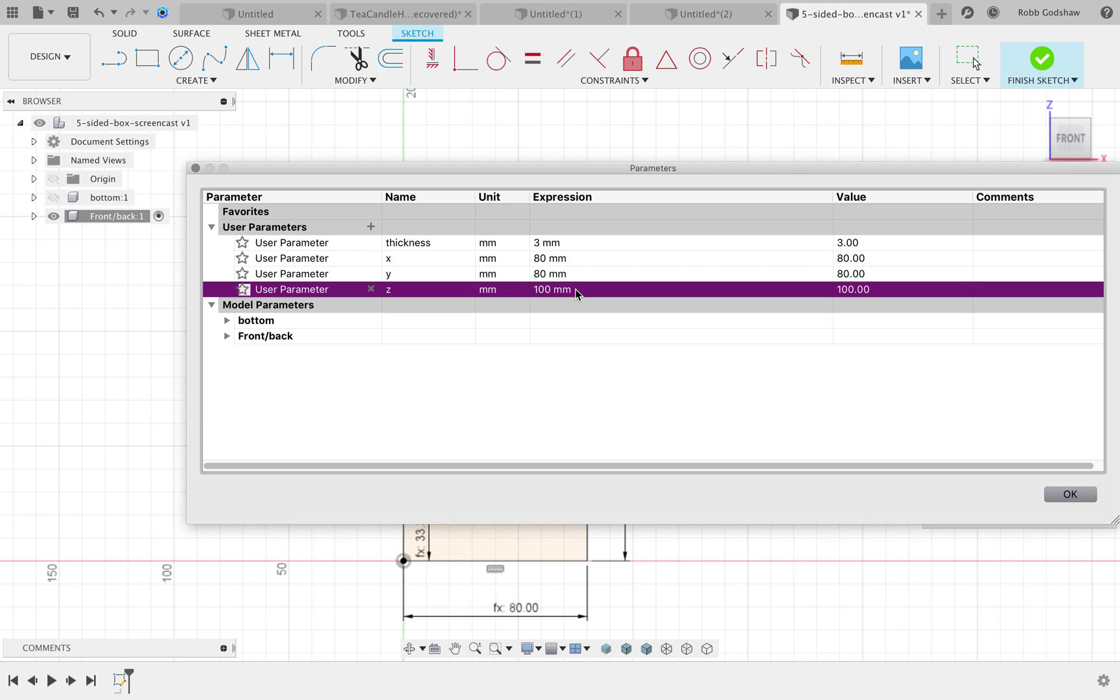
left_click(1068, 493)
scroll(491, 514, "up", 4)
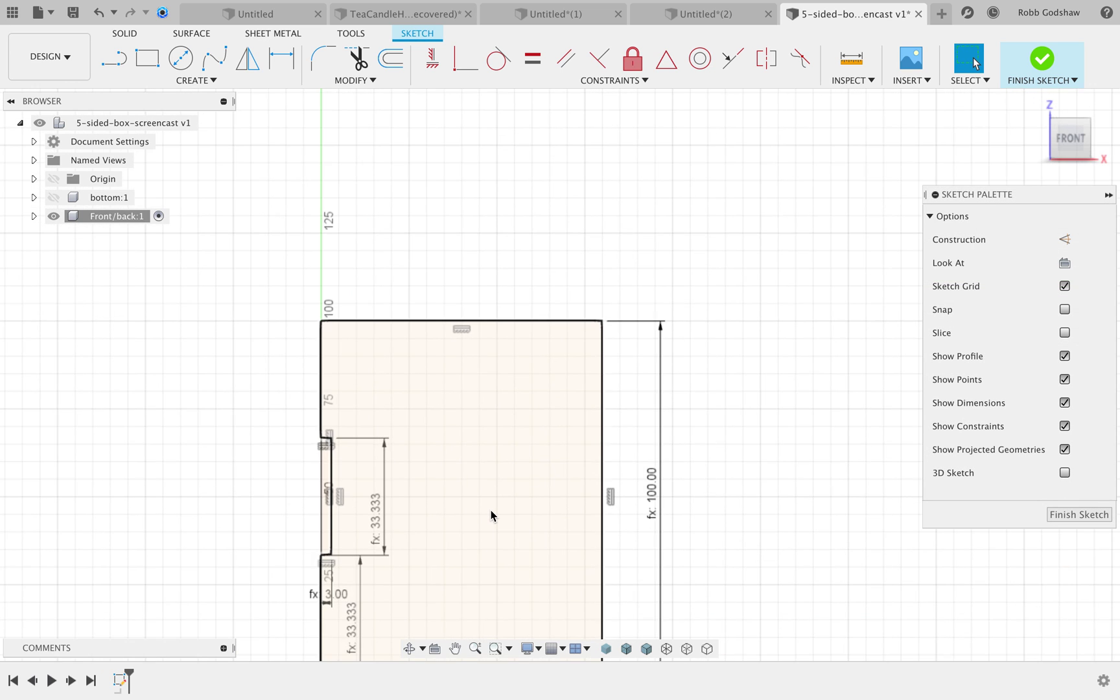
middle_click_drag(492, 516, 516, 464)
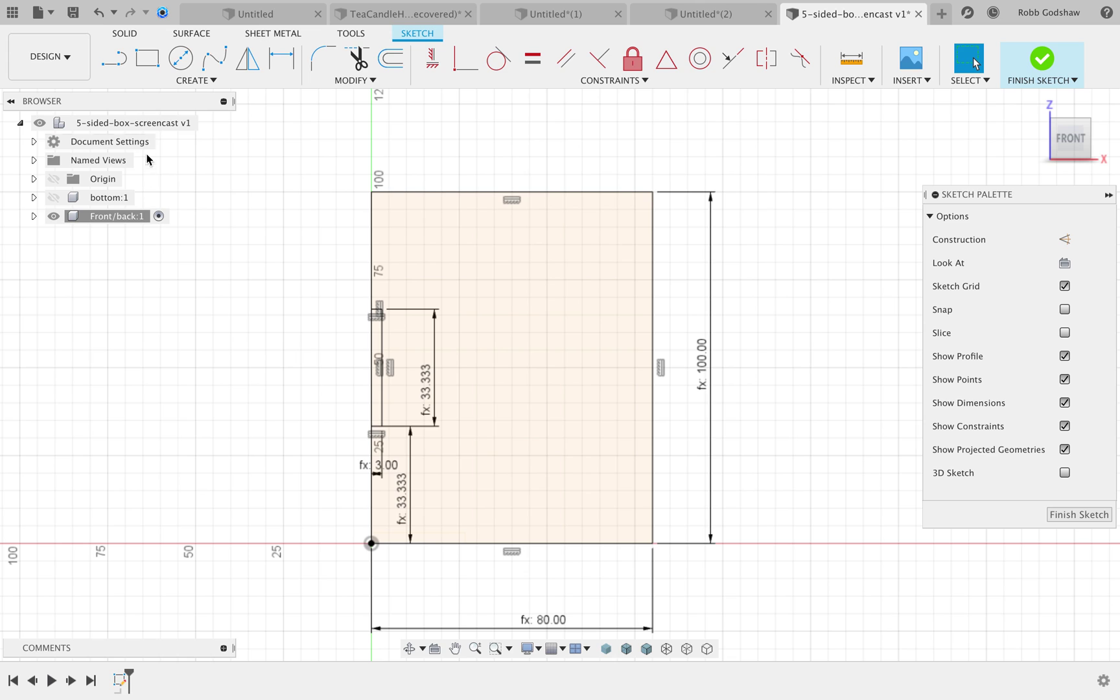
- Draw a slanted solid line in the empty space beside the panel's right edge
left_click(122, 62)
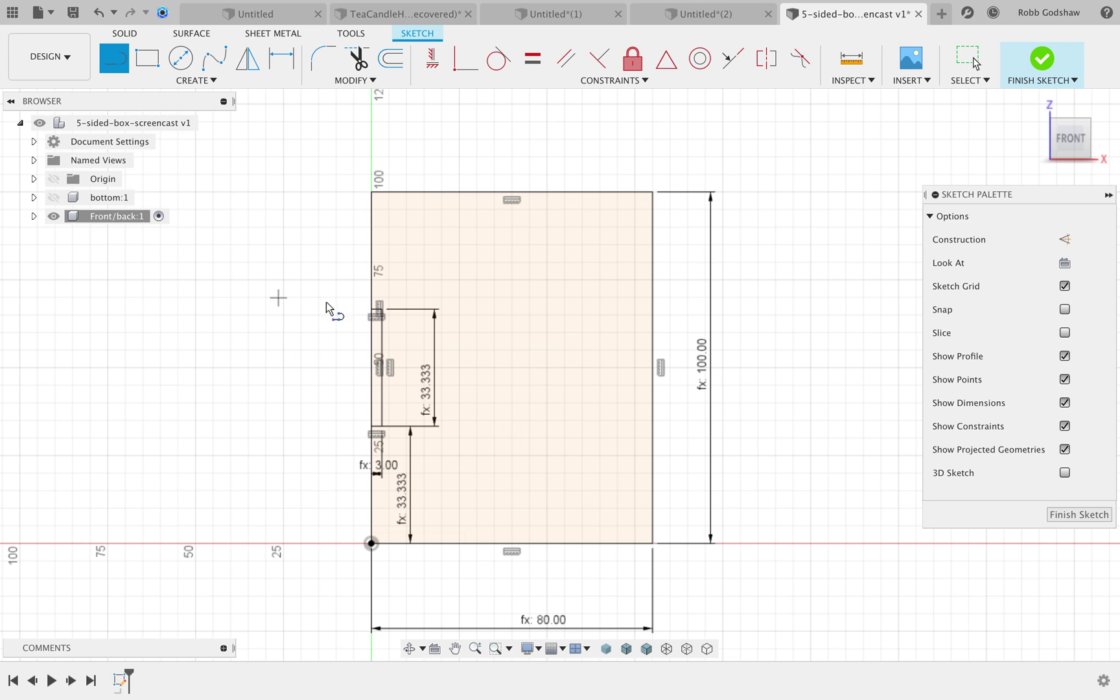
left_click(839, 472)
left_click(792, 210)
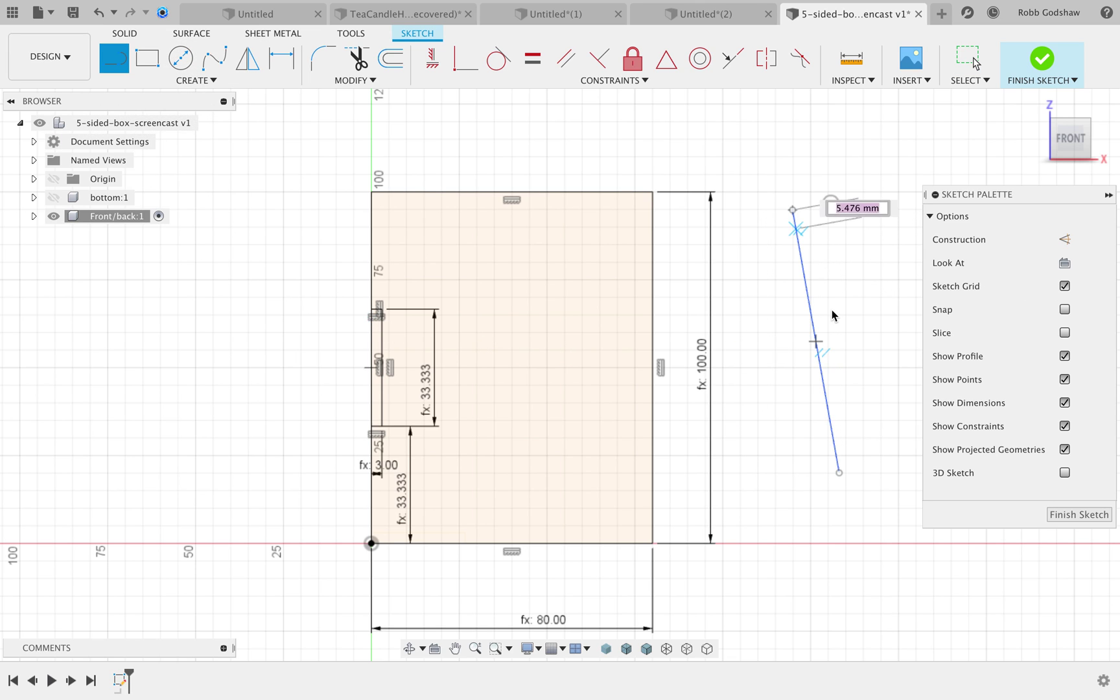
key("Escape")
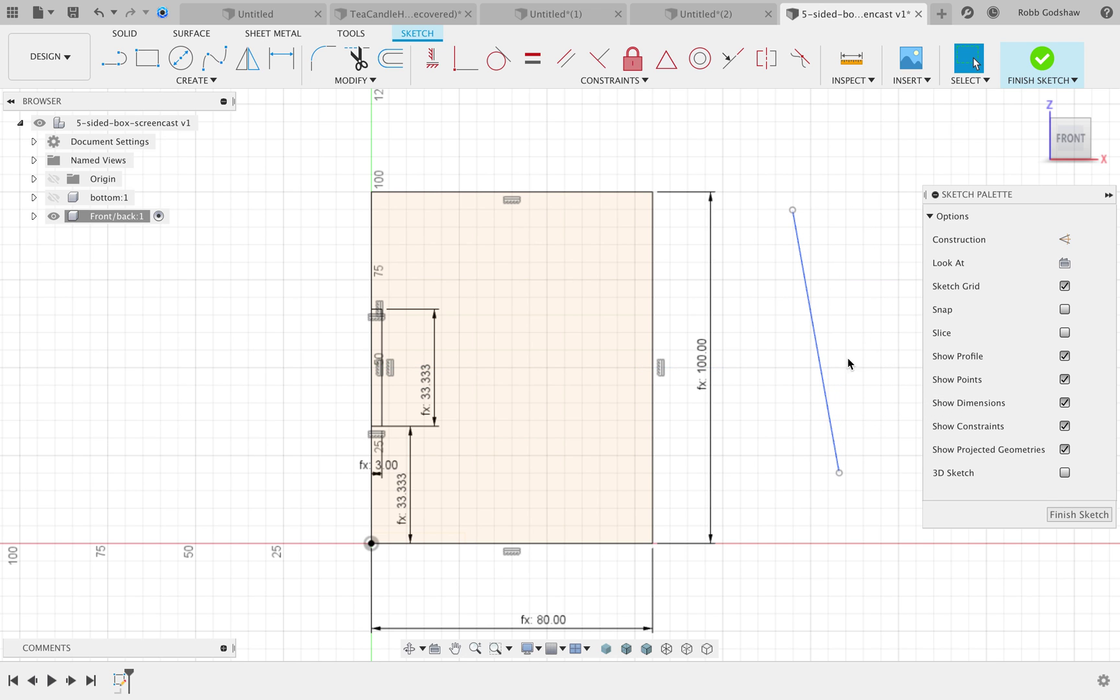
- Turn on construction mode for lines, try it with a vertical line beside the panel's right edge, and delete that line
left_click(114, 60)
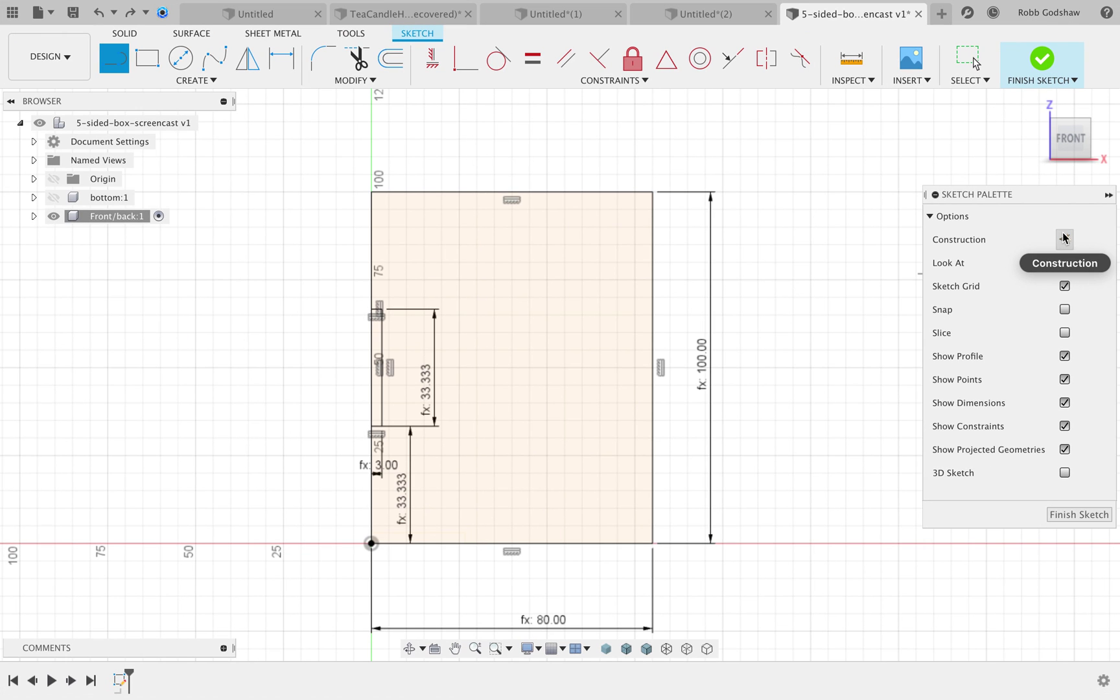
left_click(1065, 240)
left_click(791, 493)
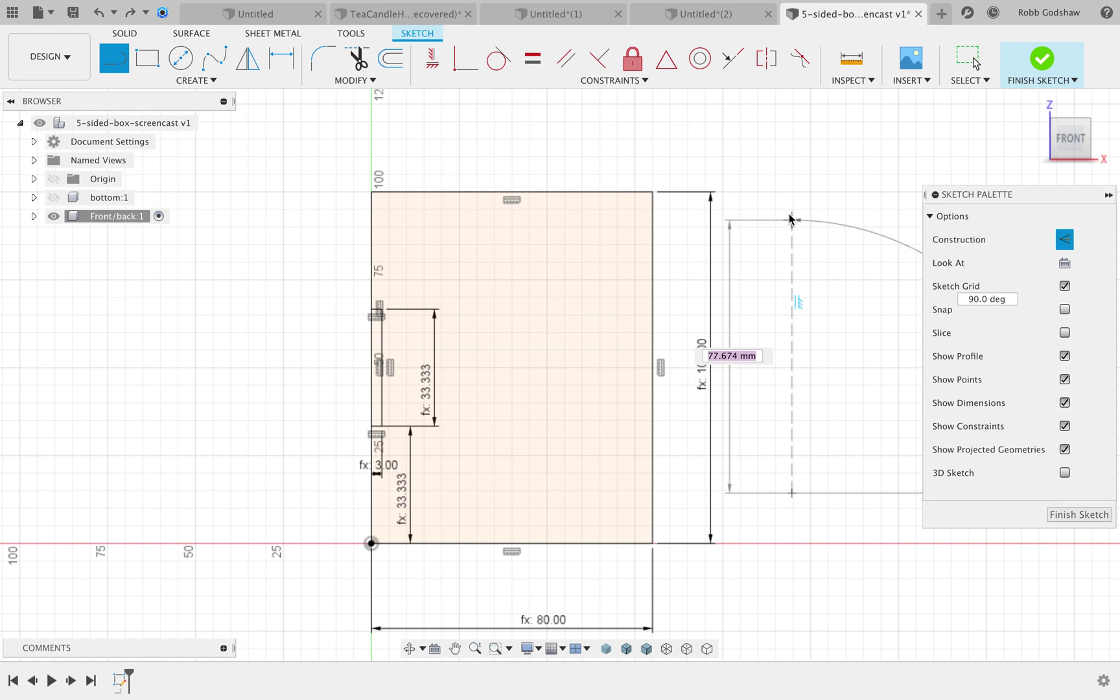
left_click(792, 185)
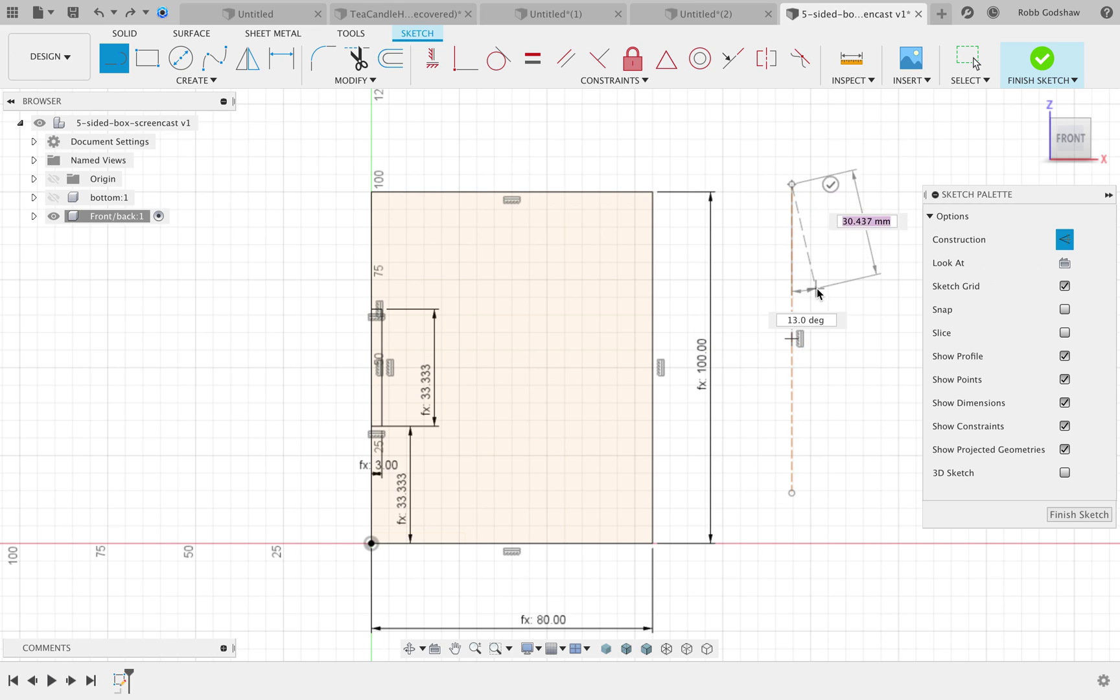
key("Escape")
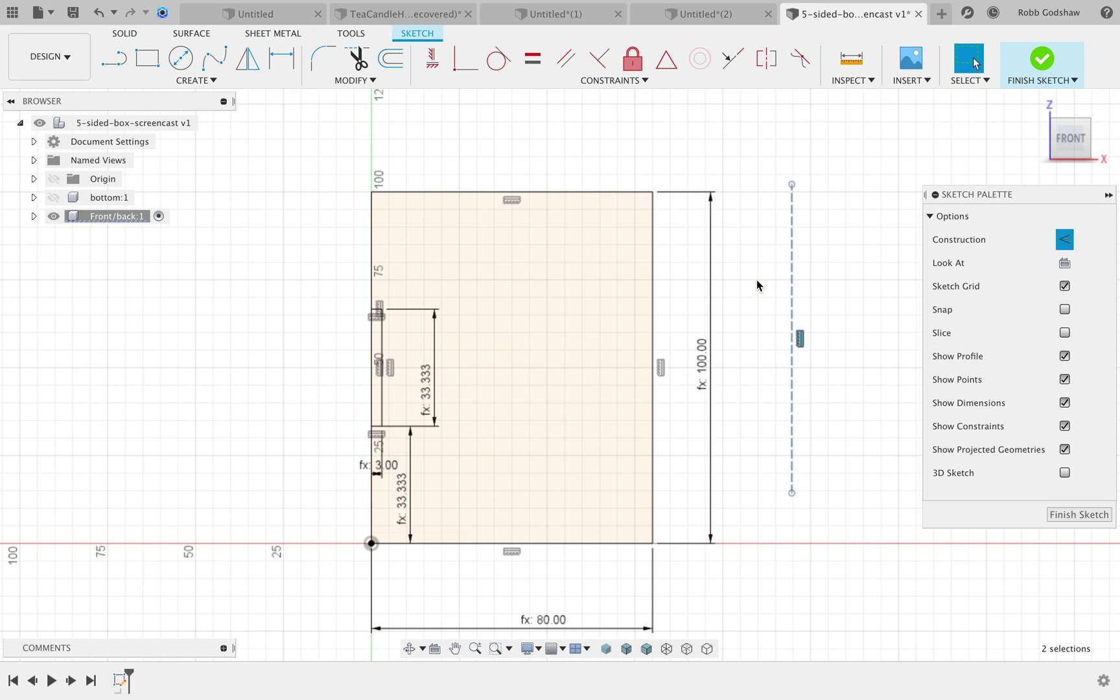
key("Delete")
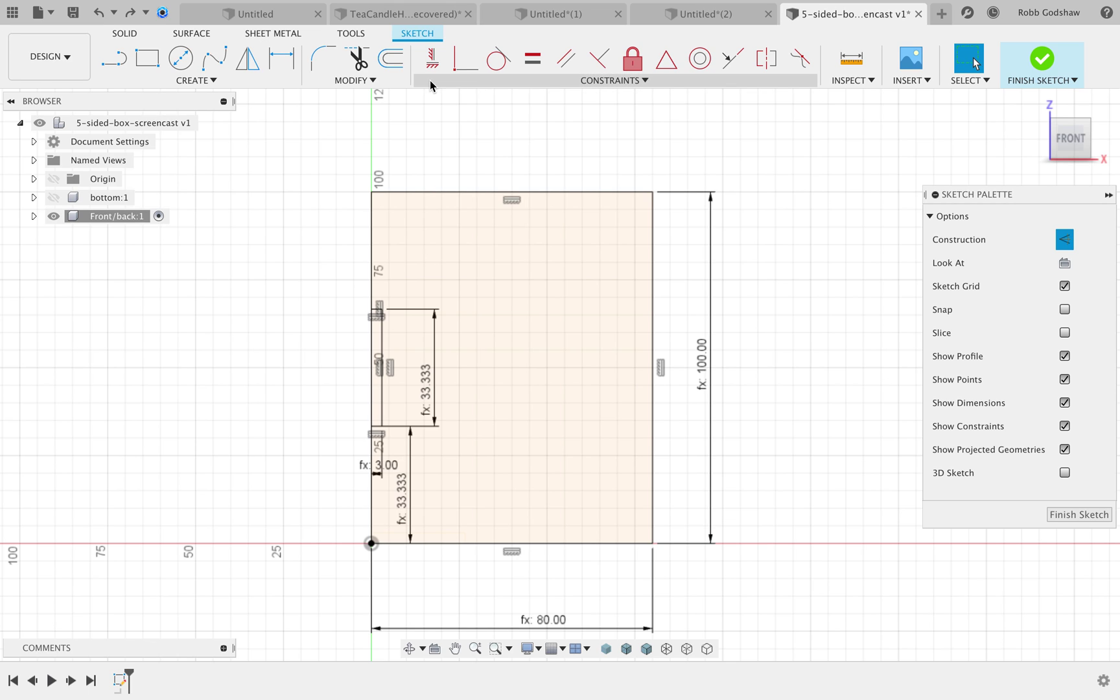
- Draw a vertical construction line from the midpoint of the panel's bottom edge to the midpoint of its top edge
left_click(123, 61)
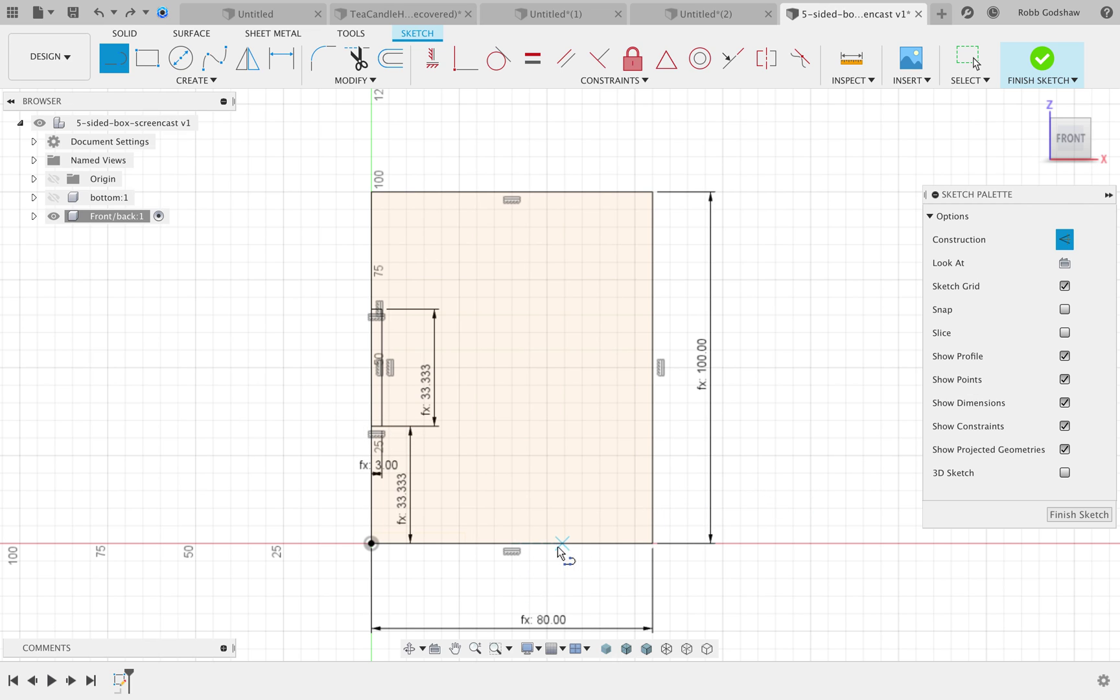
left_click(511, 544)
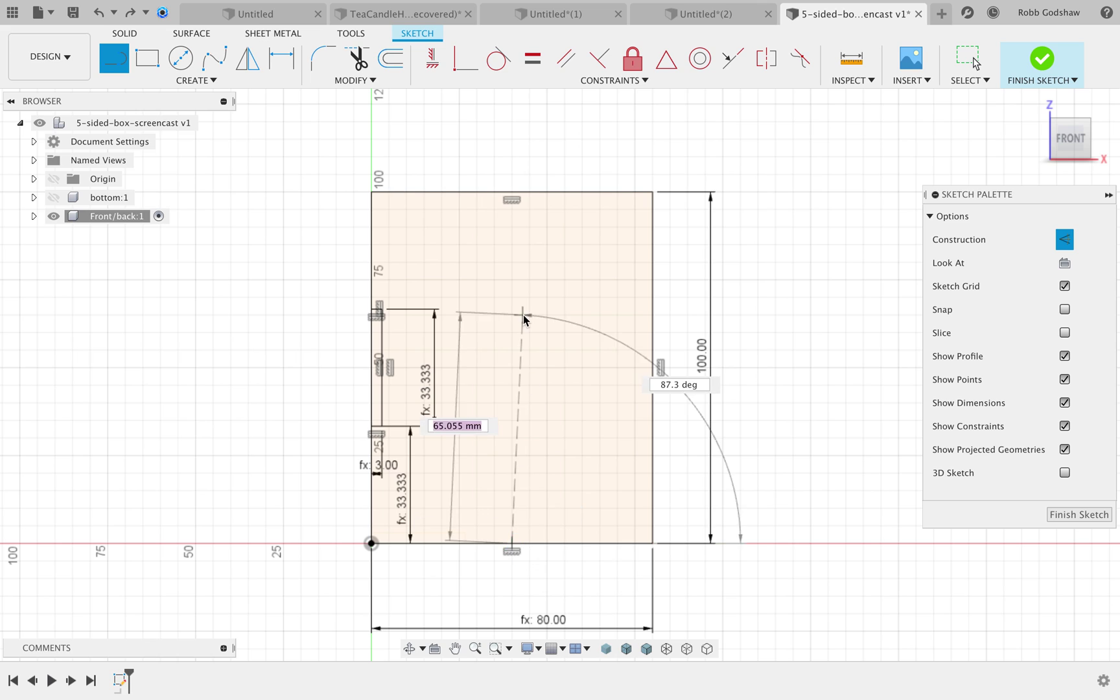
left_click(513, 193)
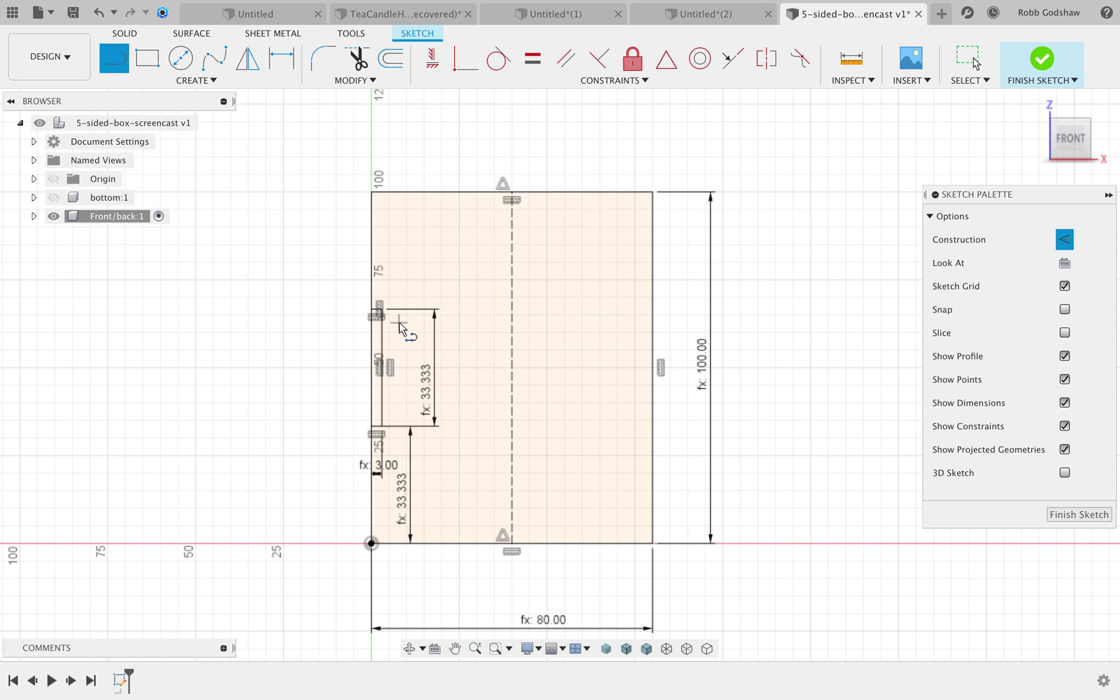
key("Escape")
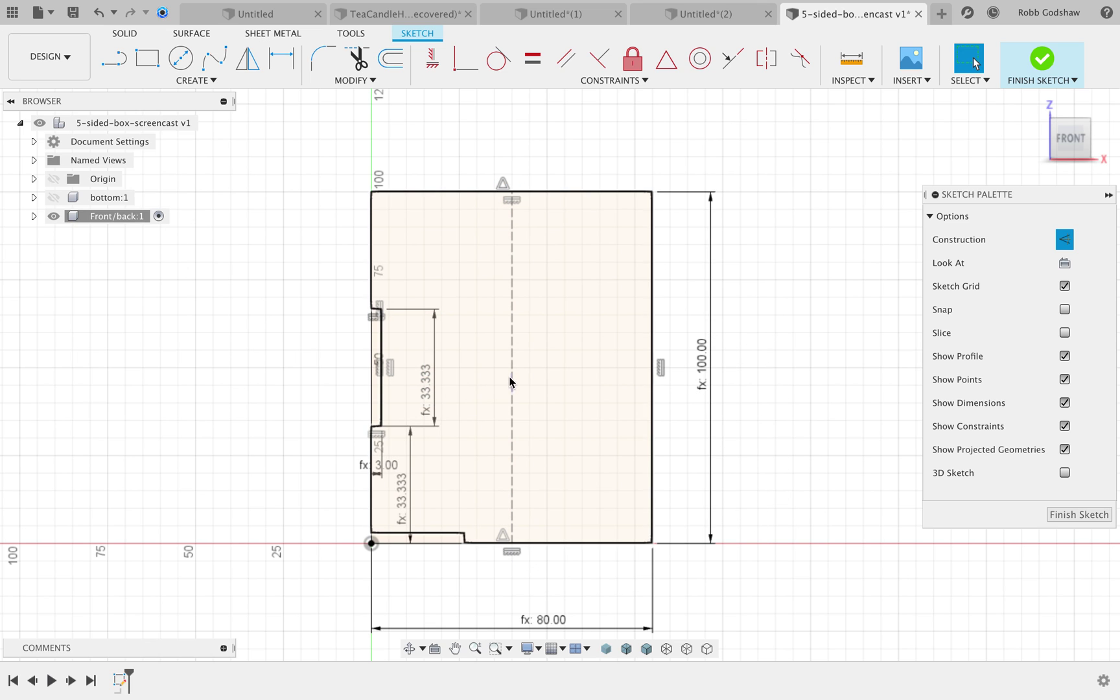
- Mirror the three lines of the panel's side notch across the vertical construction centre line and finish the sketch
left_click(228, 80)
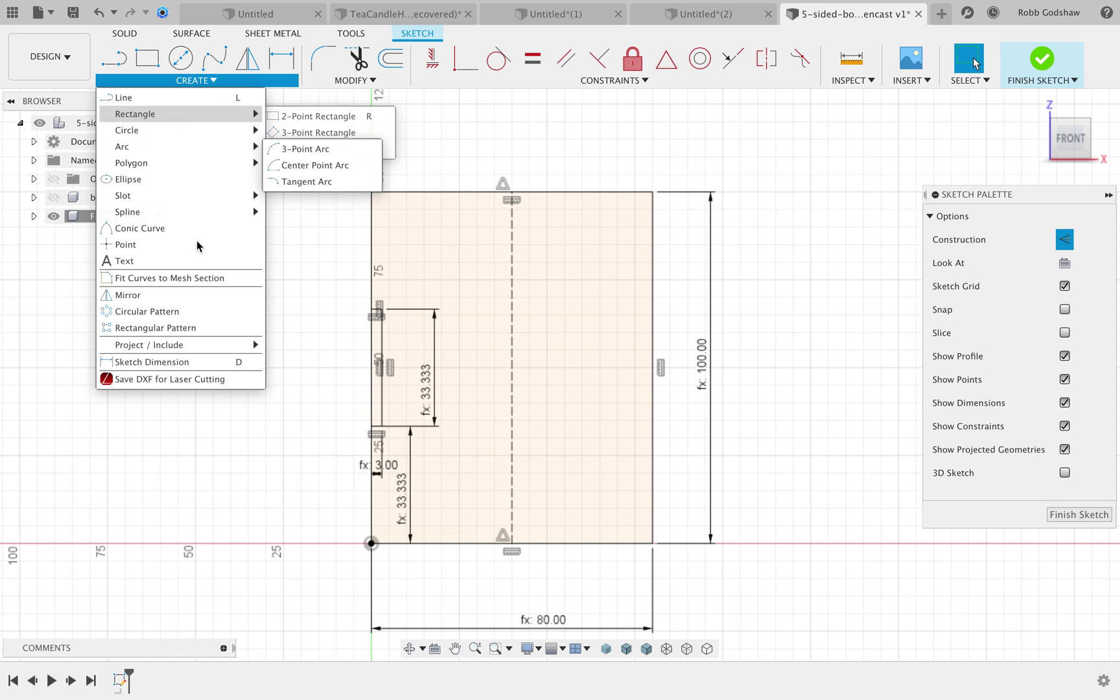
left_click(191, 302)
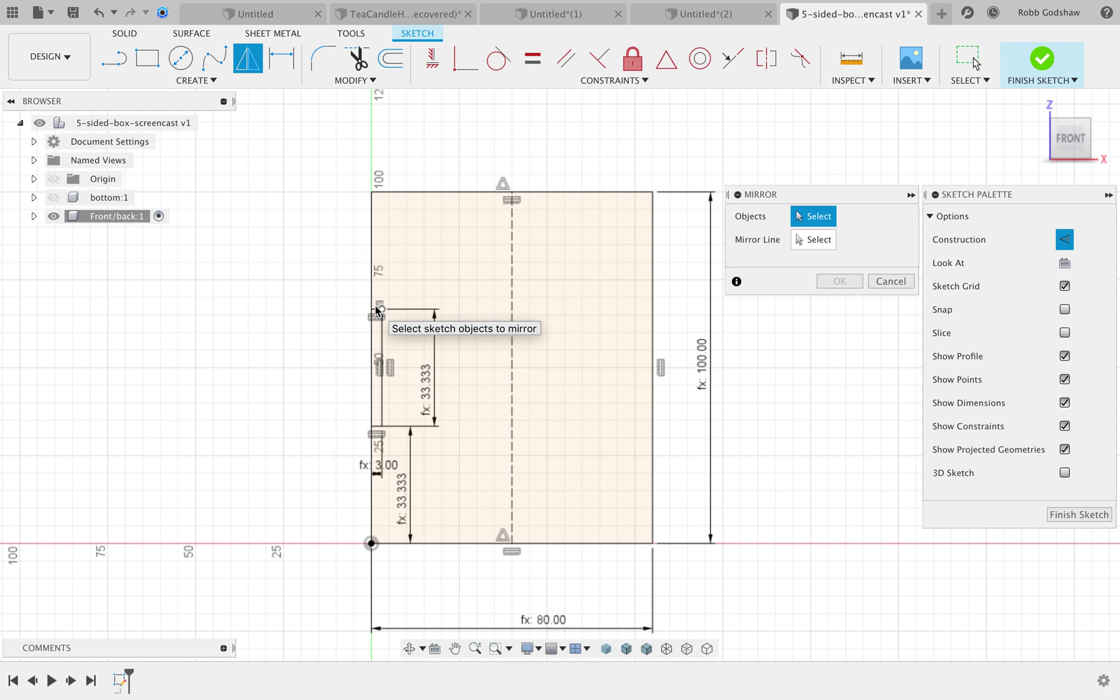
scroll(394, 255, "up", 1)
scroll(394, 255, "down", 1)
scroll(395, 255, "up", 1)
scroll(375, 311, "up", 8)
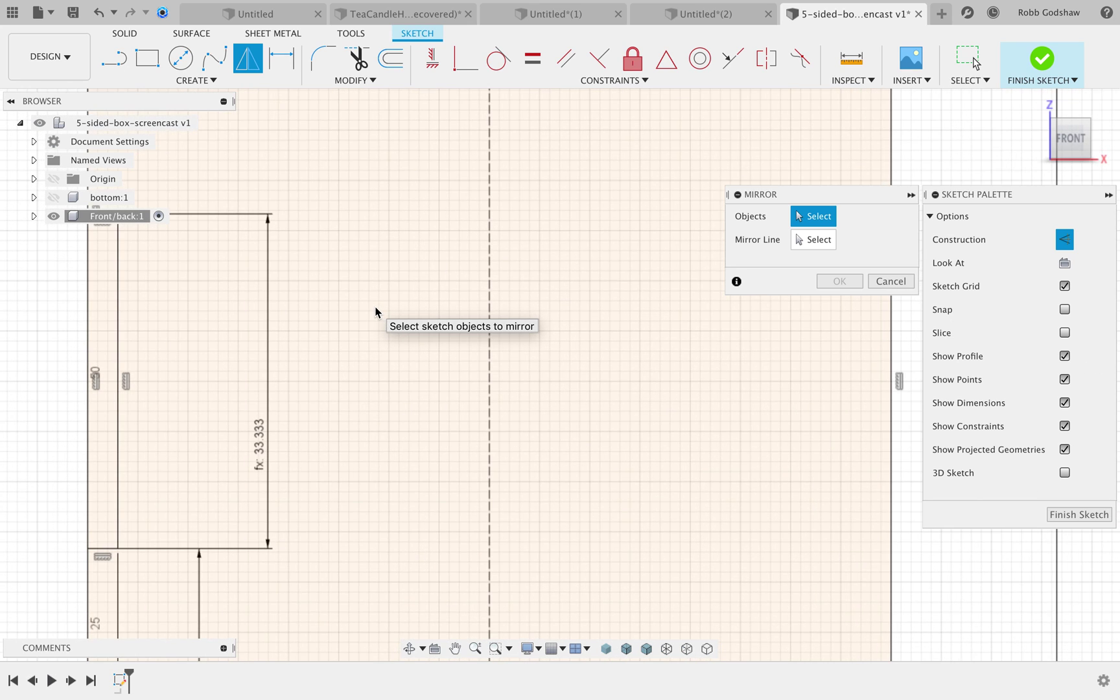
scroll(376, 307, "up", 2)
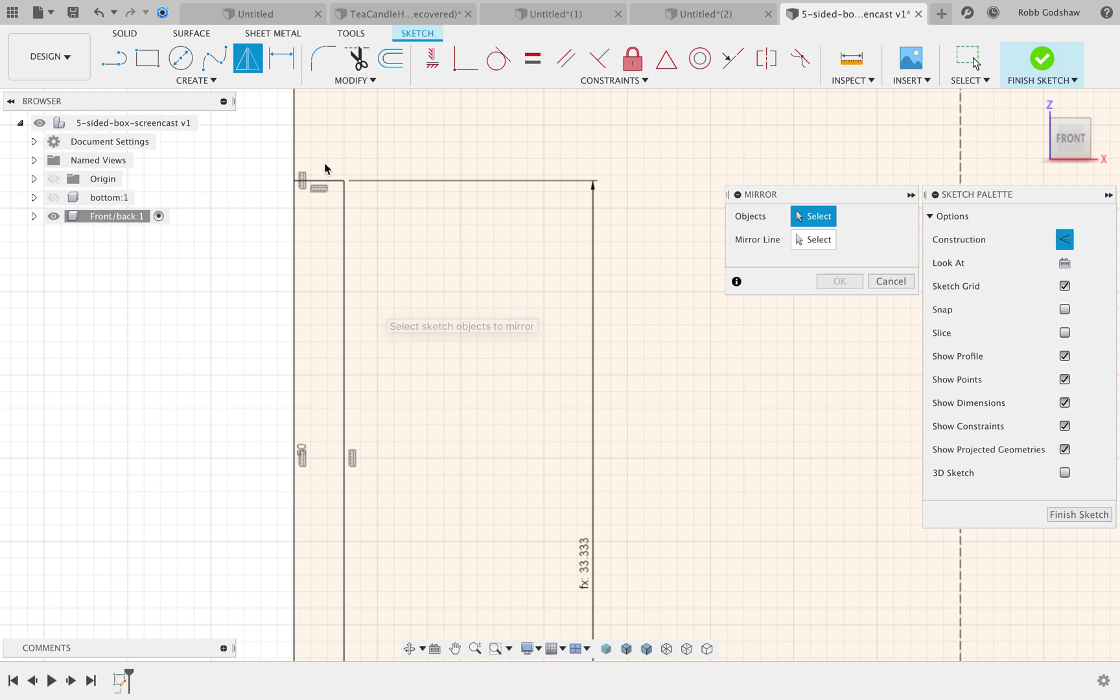
left_click(347, 281)
scroll(362, 391, "down", 5)
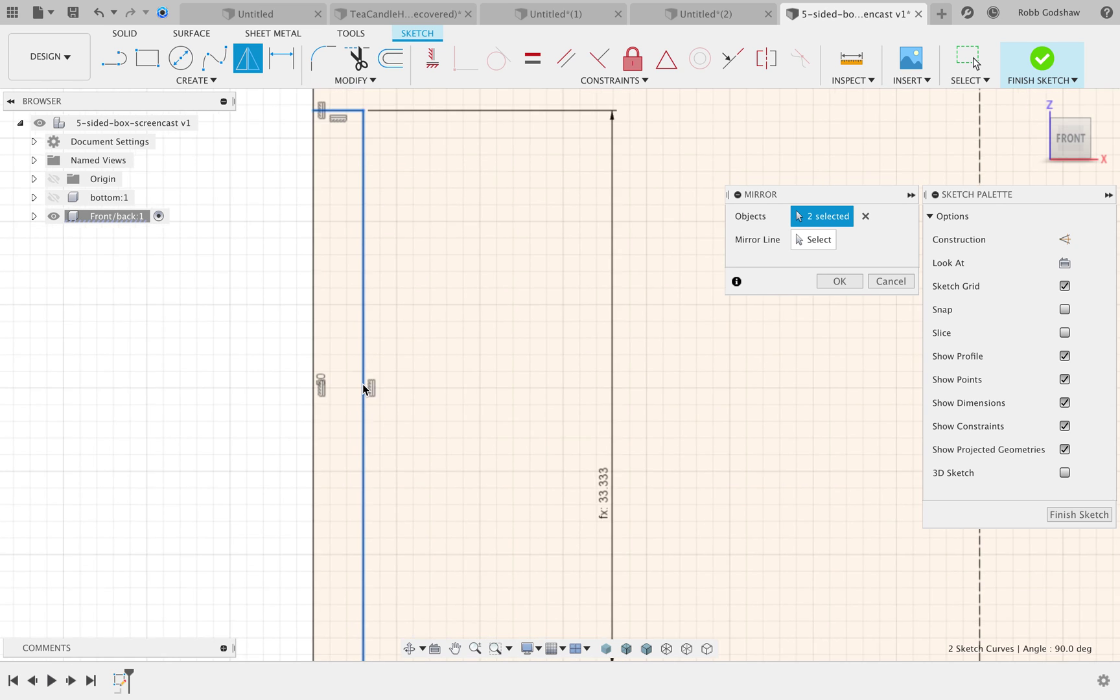
left_click(370, 590)
scroll(490, 532, "down", 5)
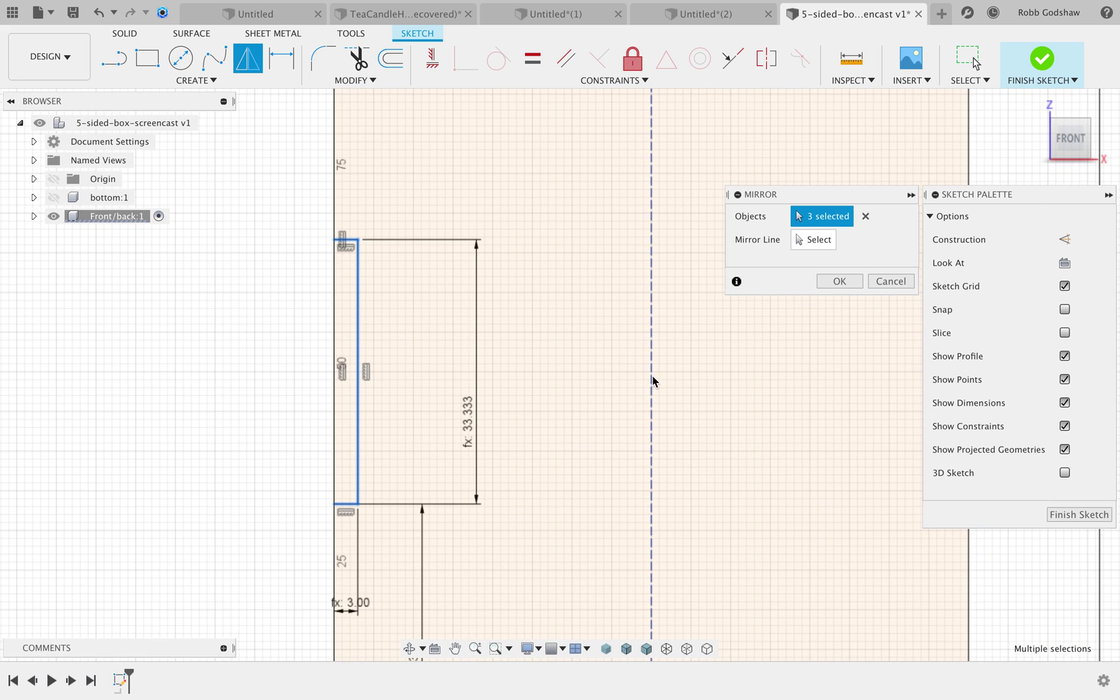
left_click(814, 242)
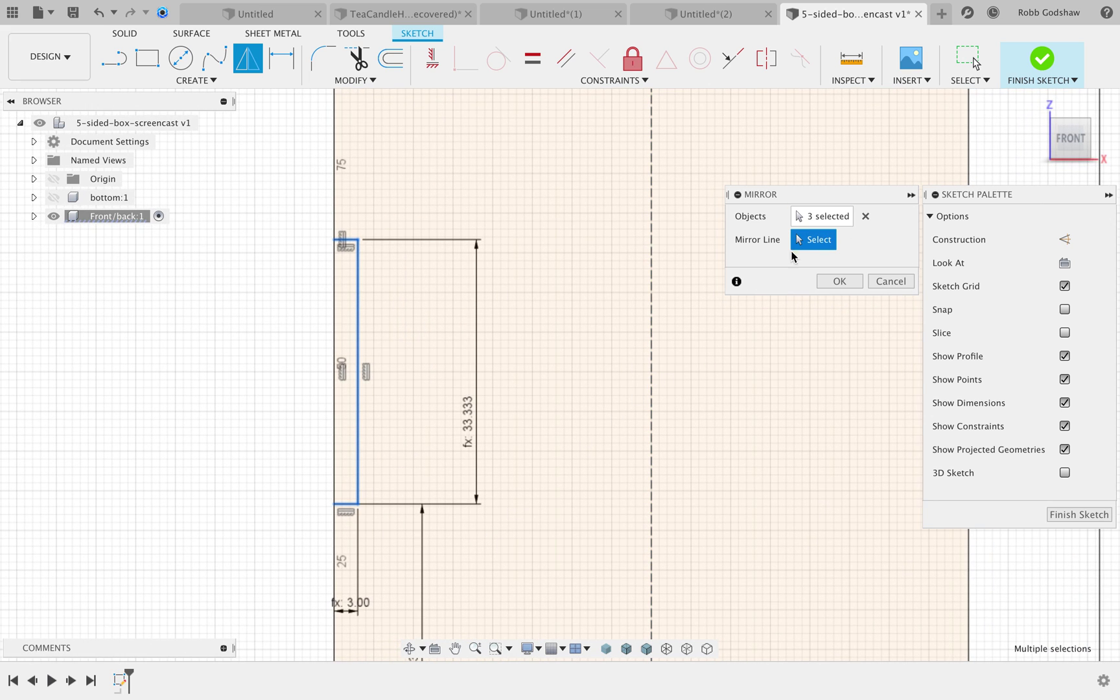
left_click(652, 300)
scroll(652, 300, "down", 5)
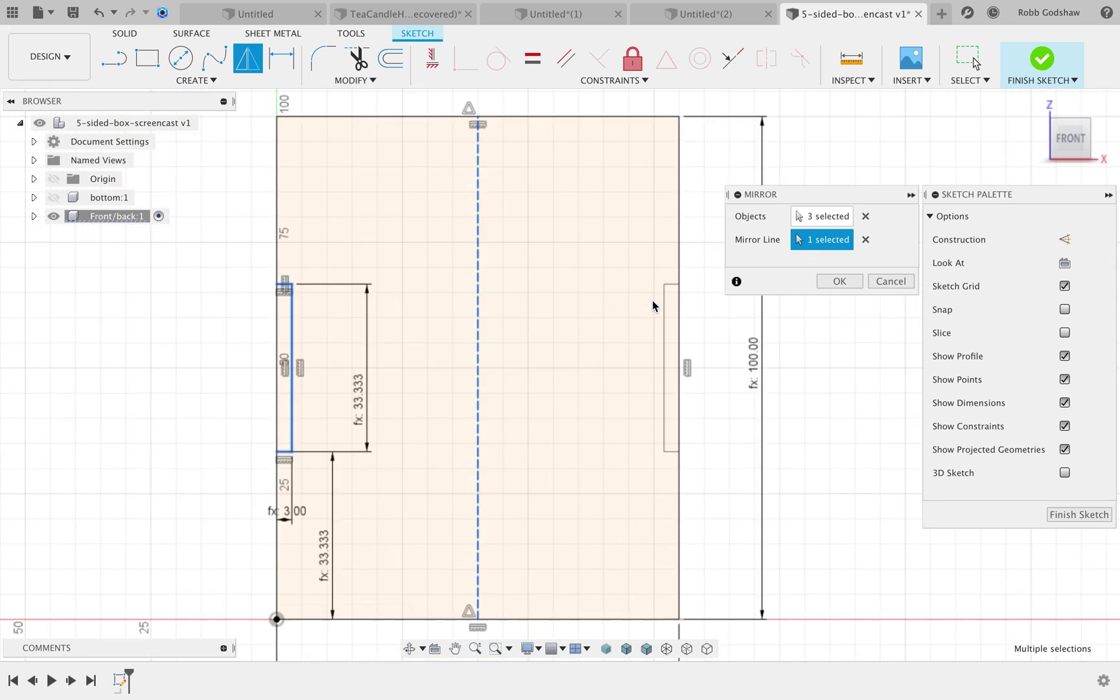
left_click(840, 282)
scroll(680, 350, "left", 3)
scroll(645, 352, "right", 1)
scroll(645, 353, "down", 2)
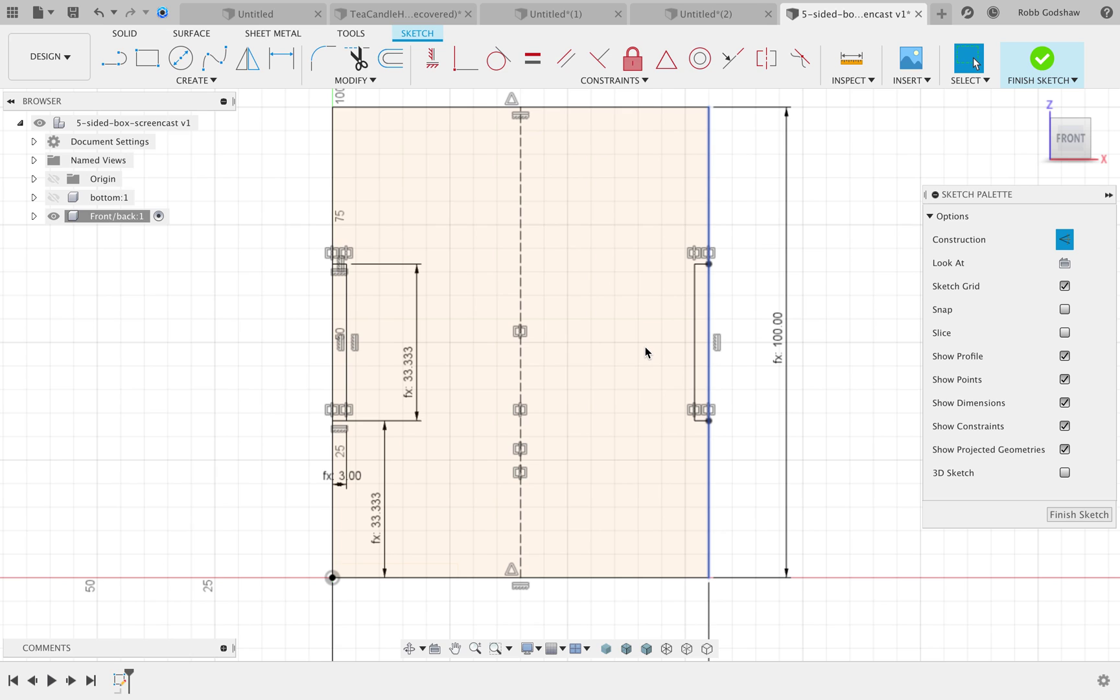
left_click(1039, 65)
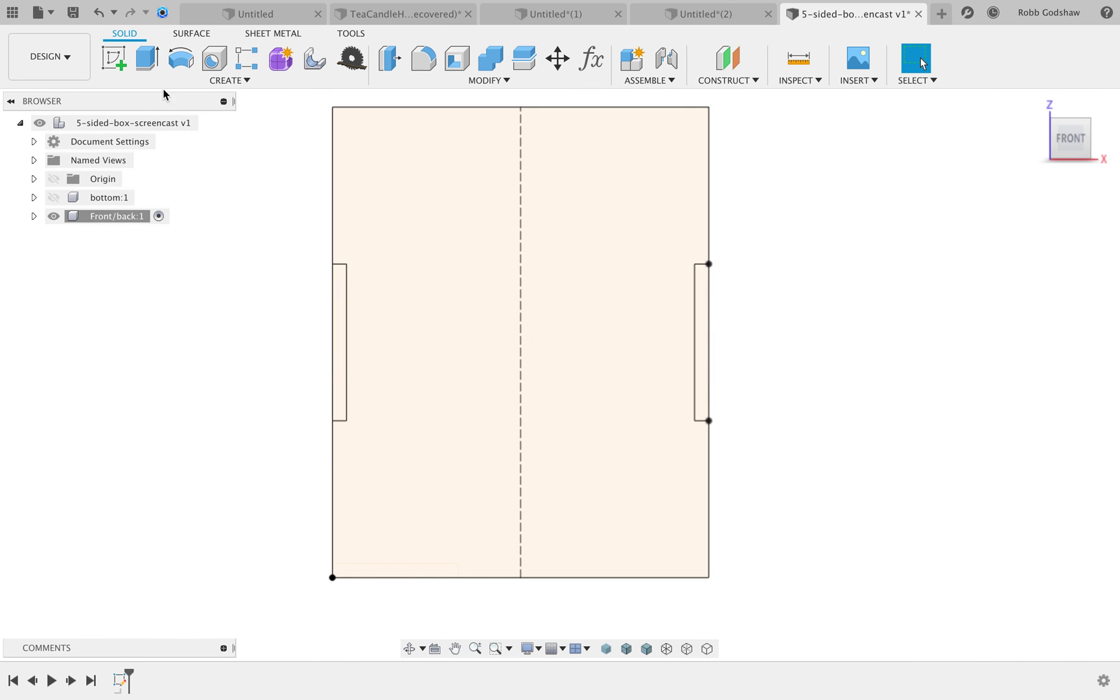
key("e")
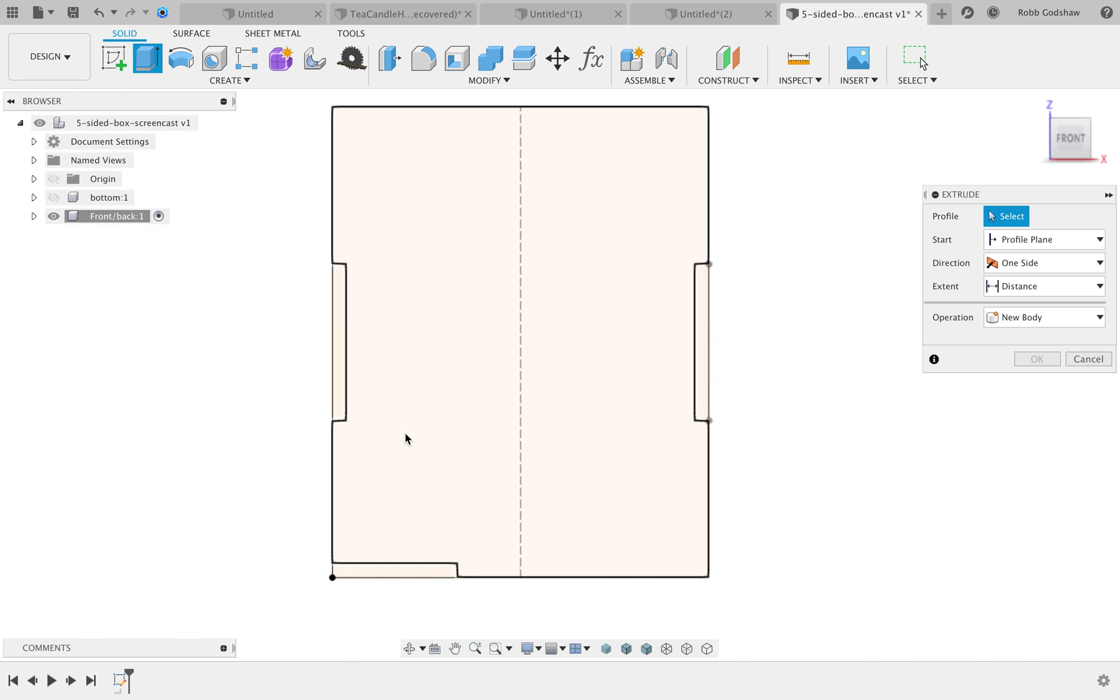
left_click(421, 570)
left_click(461, 478)
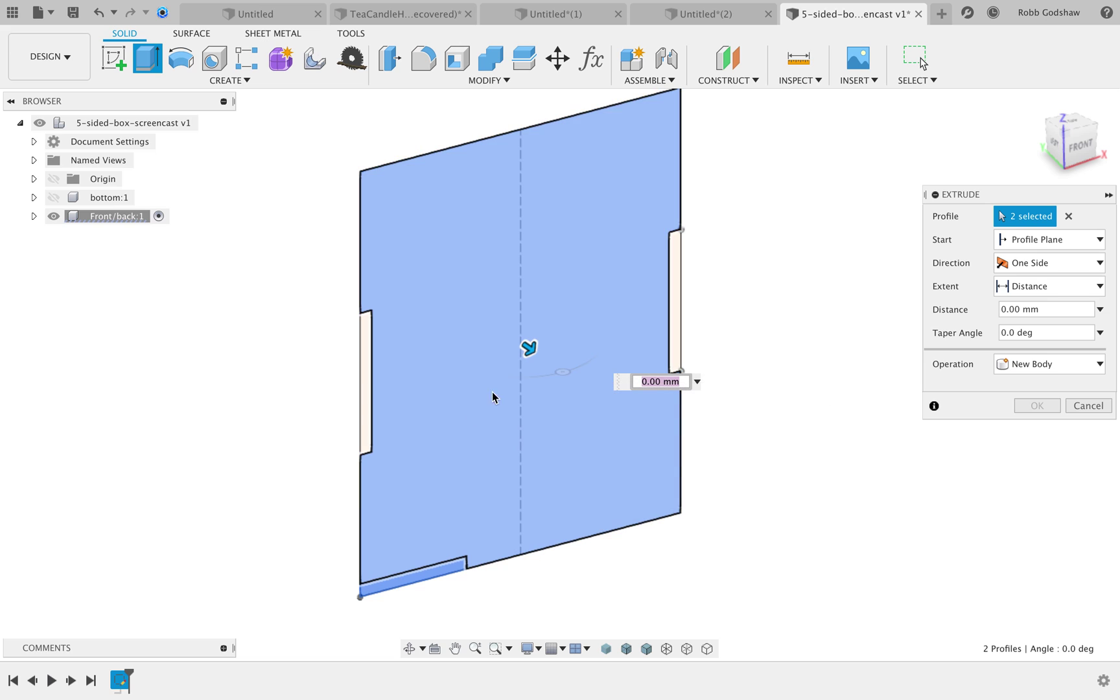
key("Escape")
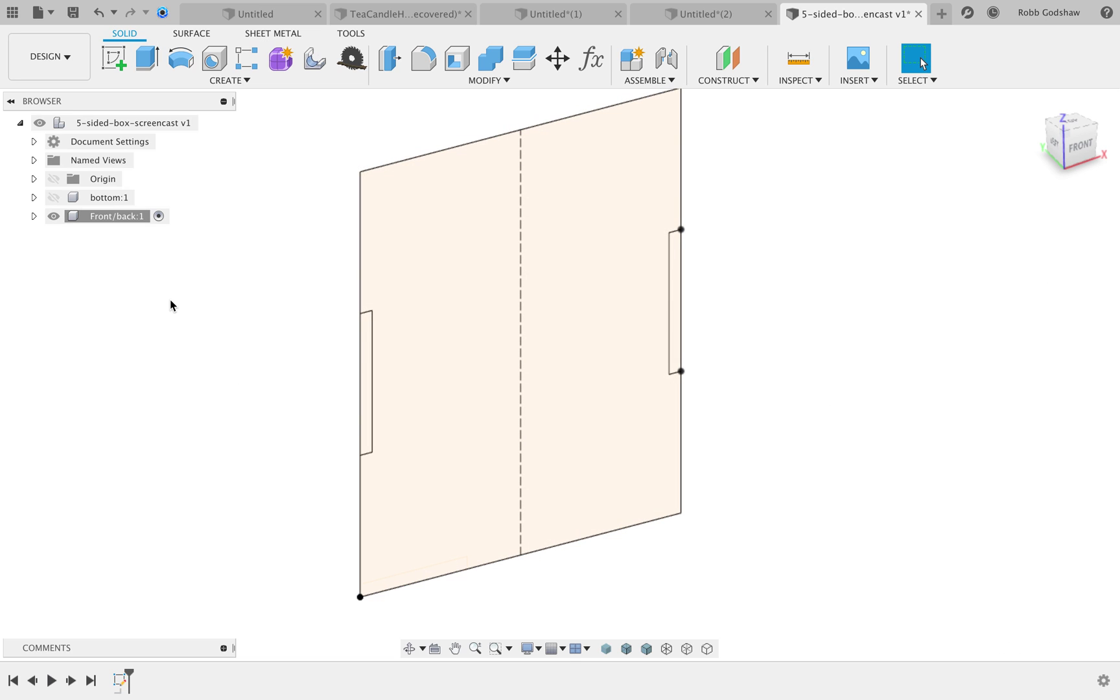
- Edit the panel sketch, change the vertical centre line from construction to a regular line, and finish the sketch
right_click(120, 680)
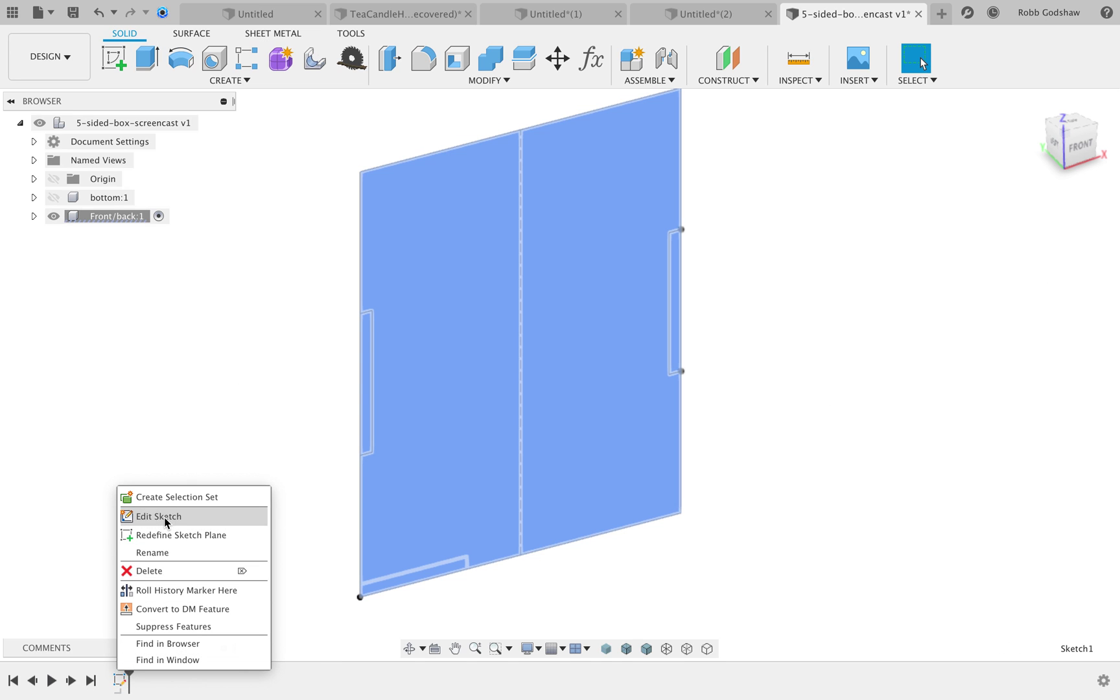
left_click(143, 516)
left_click(525, 356)
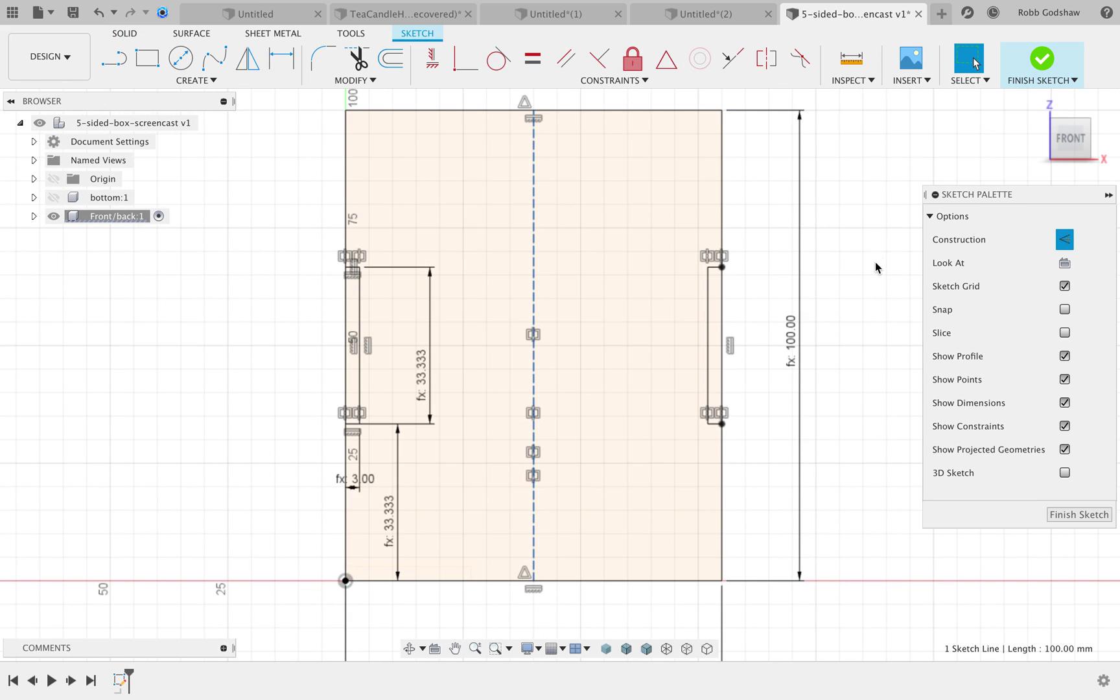
left_click(1065, 241)
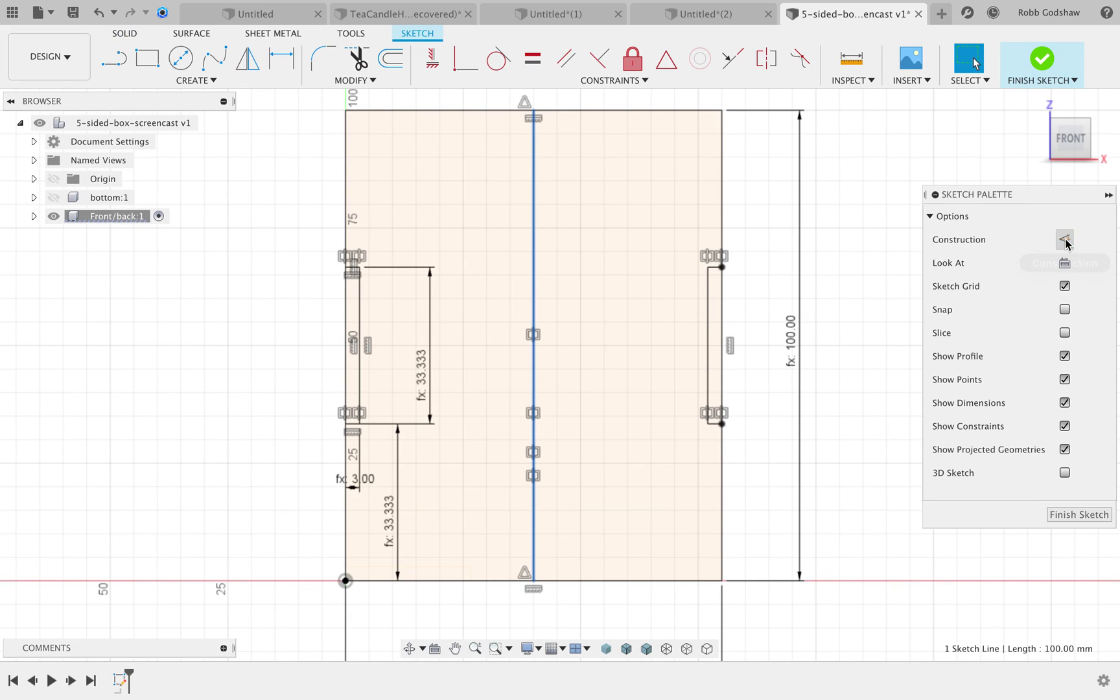
left_click(1042, 58)
left_click(147, 58)
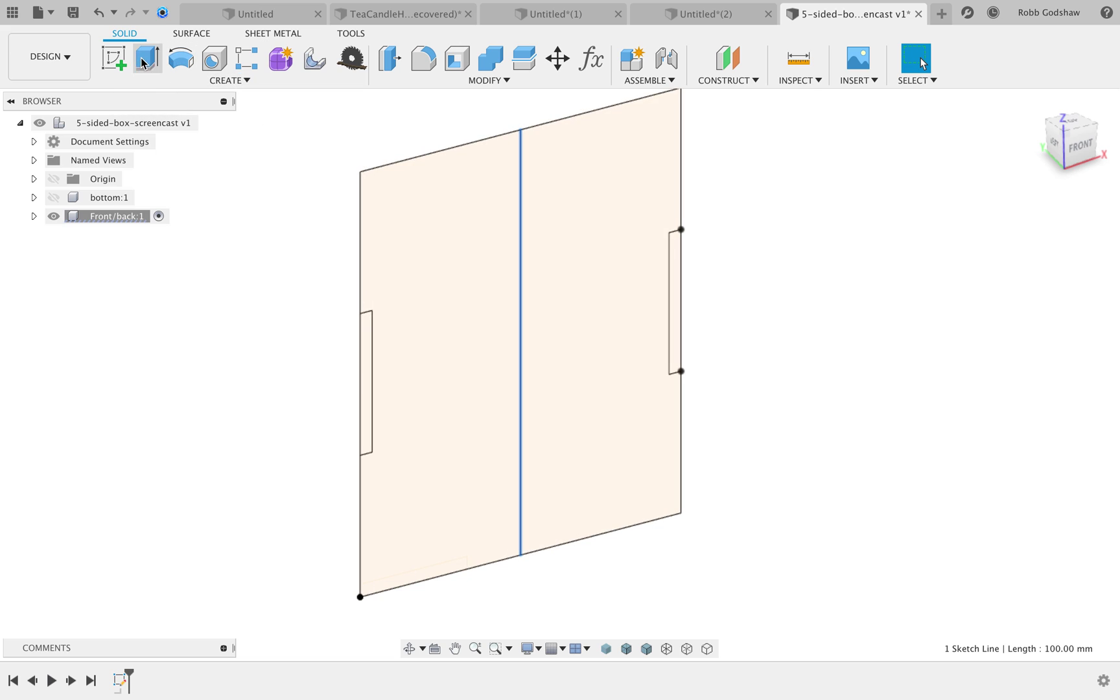
left_click(414, 586)
left_click(449, 515)
left_click(591, 318)
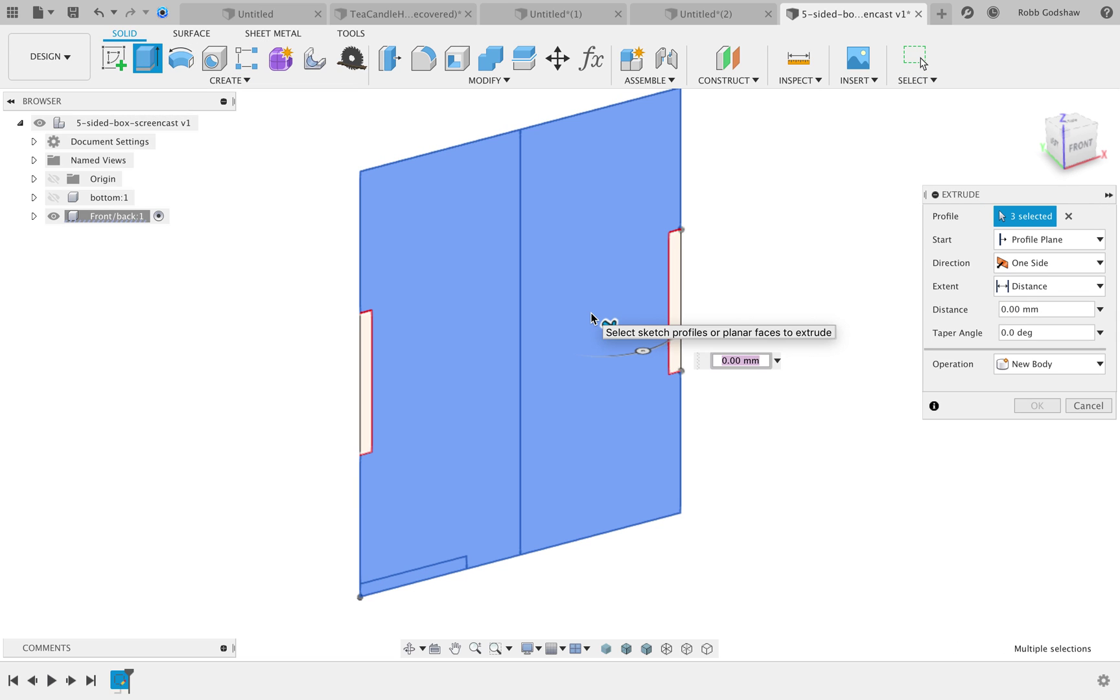
left_click(592, 318)
left_click(484, 289)
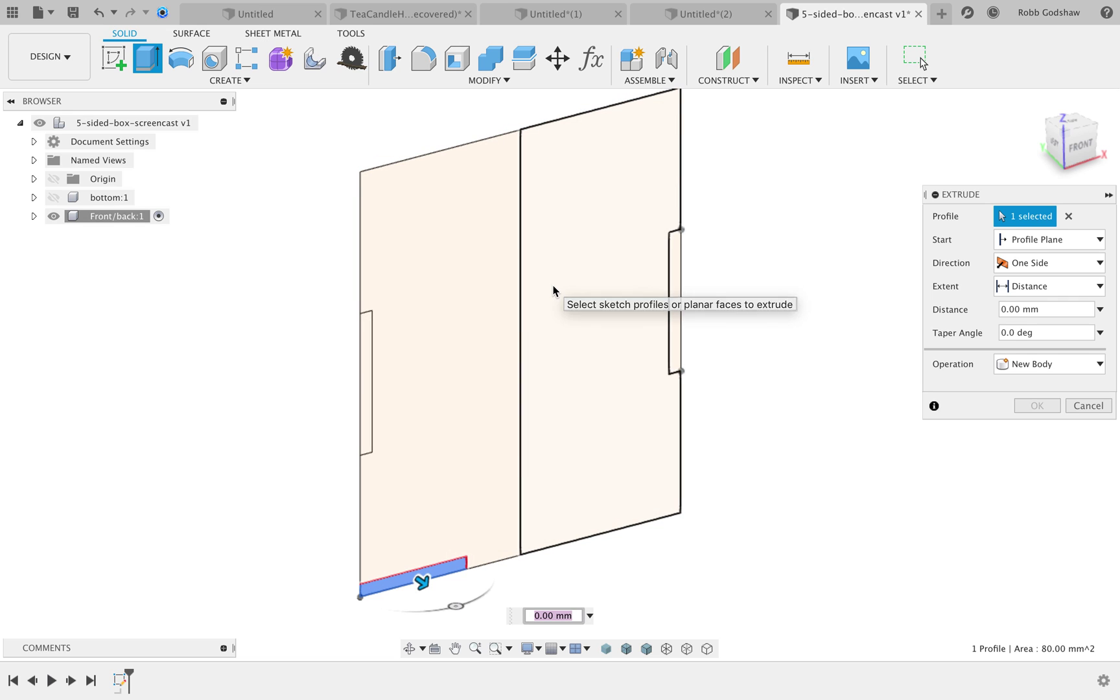
left_click(553, 290)
left_click(483, 299)
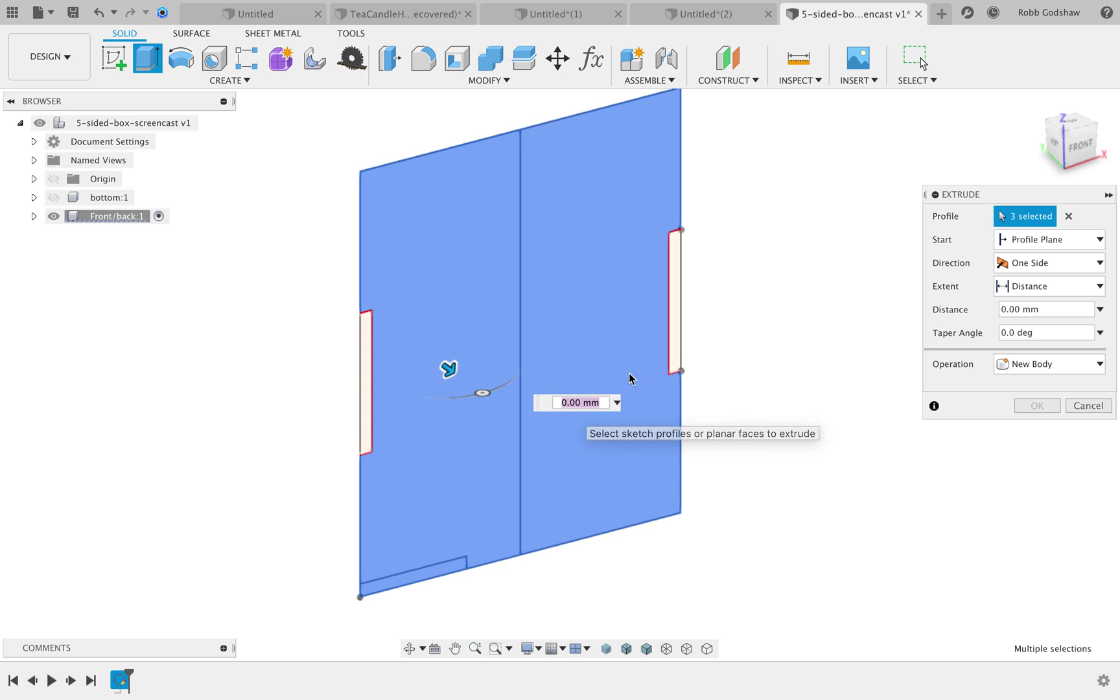
left_click(1084, 406)
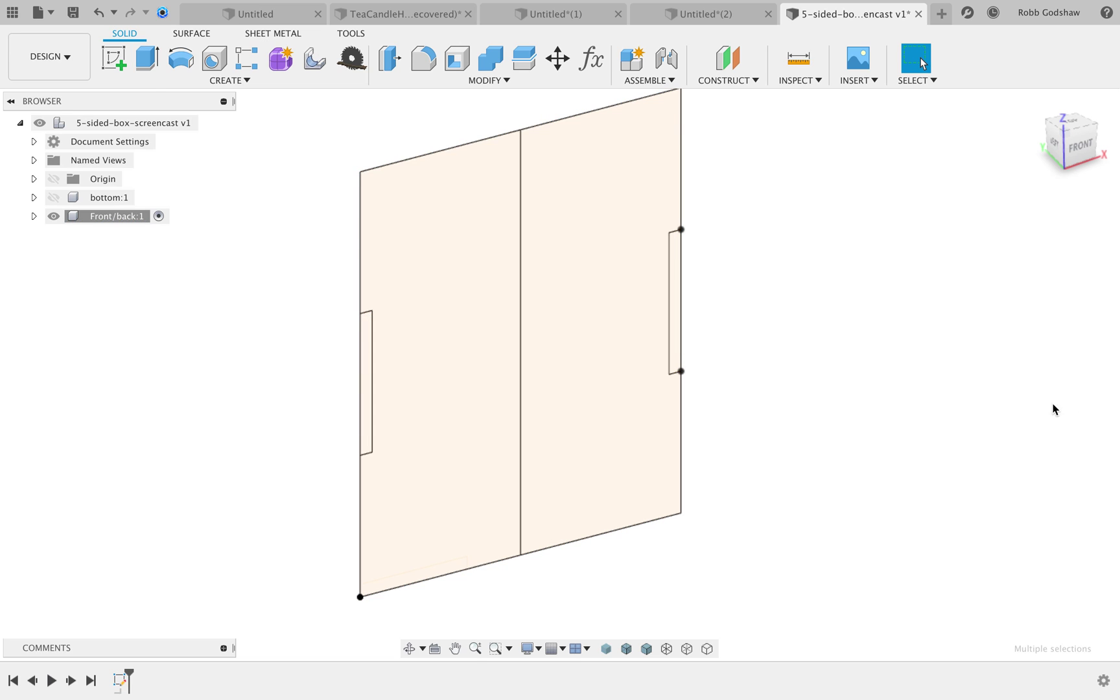
- Edit the panel sketch again, turn the vertical centre line back into a construction line, and finish the sketch
right_click(121, 686)
left_click(184, 526)
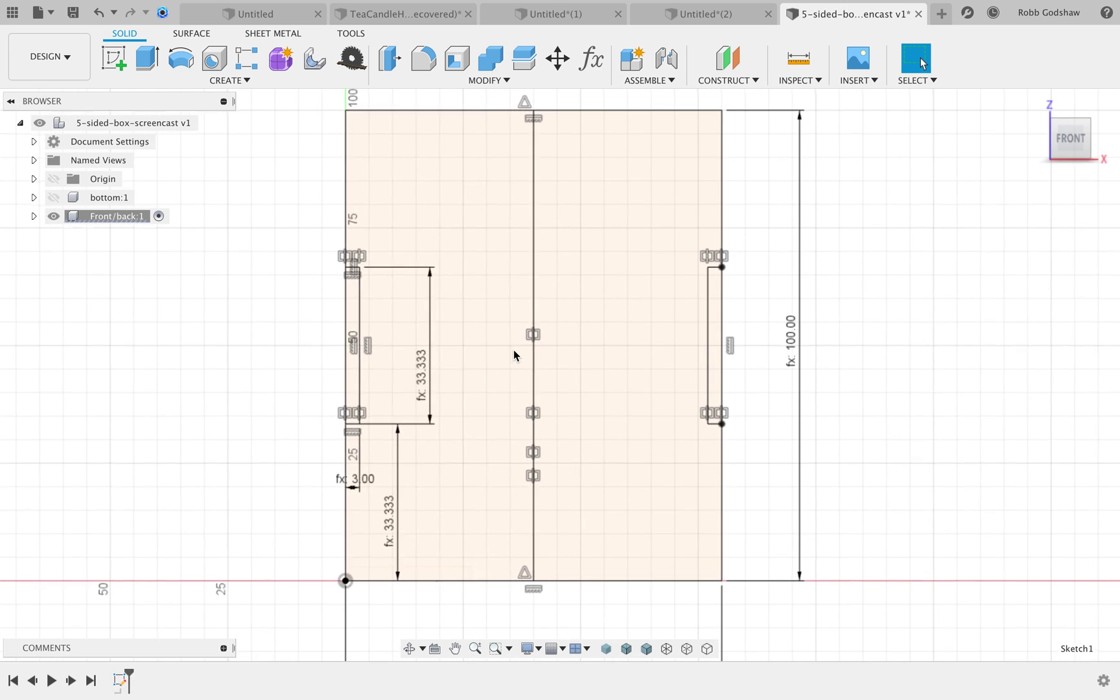
left_click(534, 318)
left_click(1064, 239)
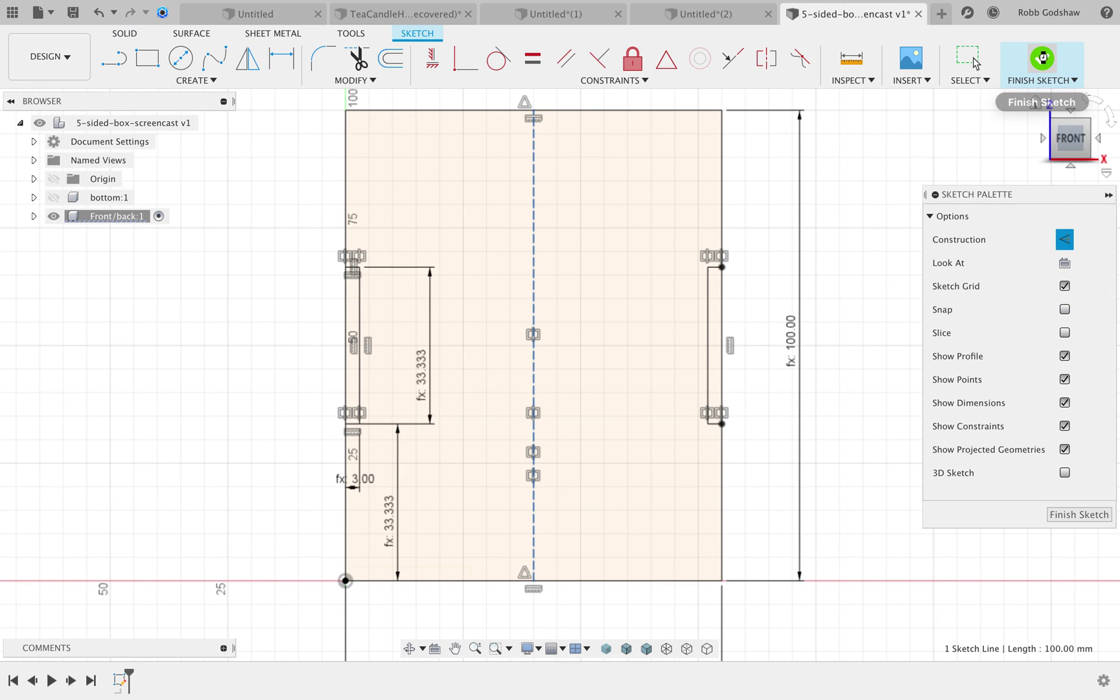
left_click(1041, 59)
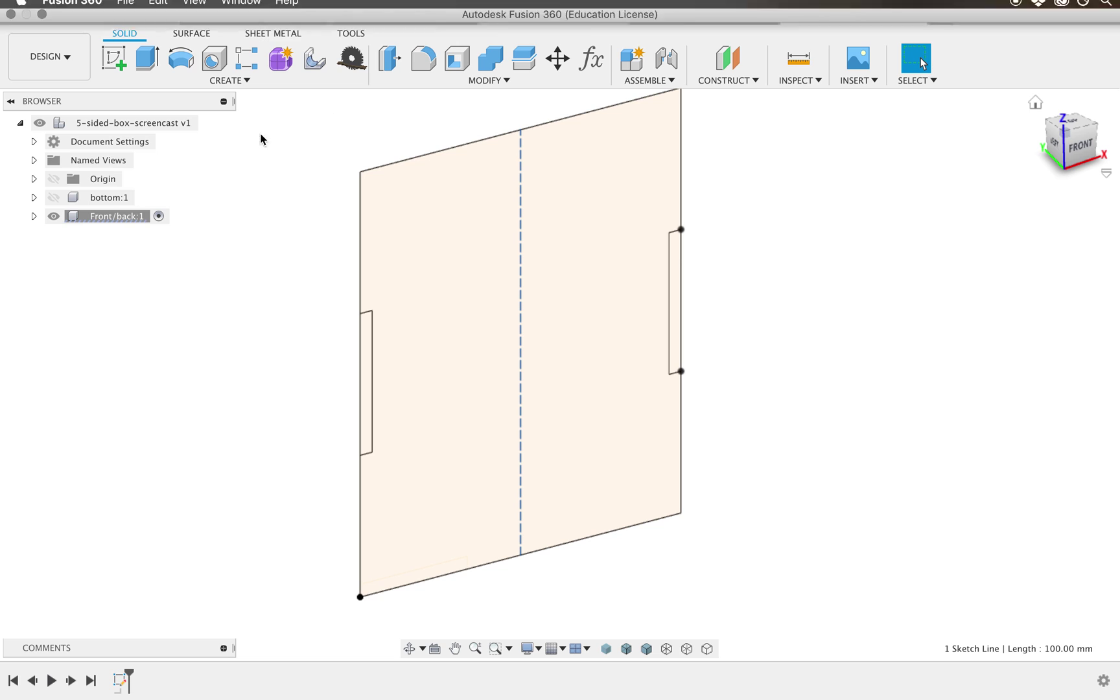
- Show the bottom component and extrude the panel and its bottom-edge strip, without the two side notches, by -thickness as a new body
left_click(148, 67)
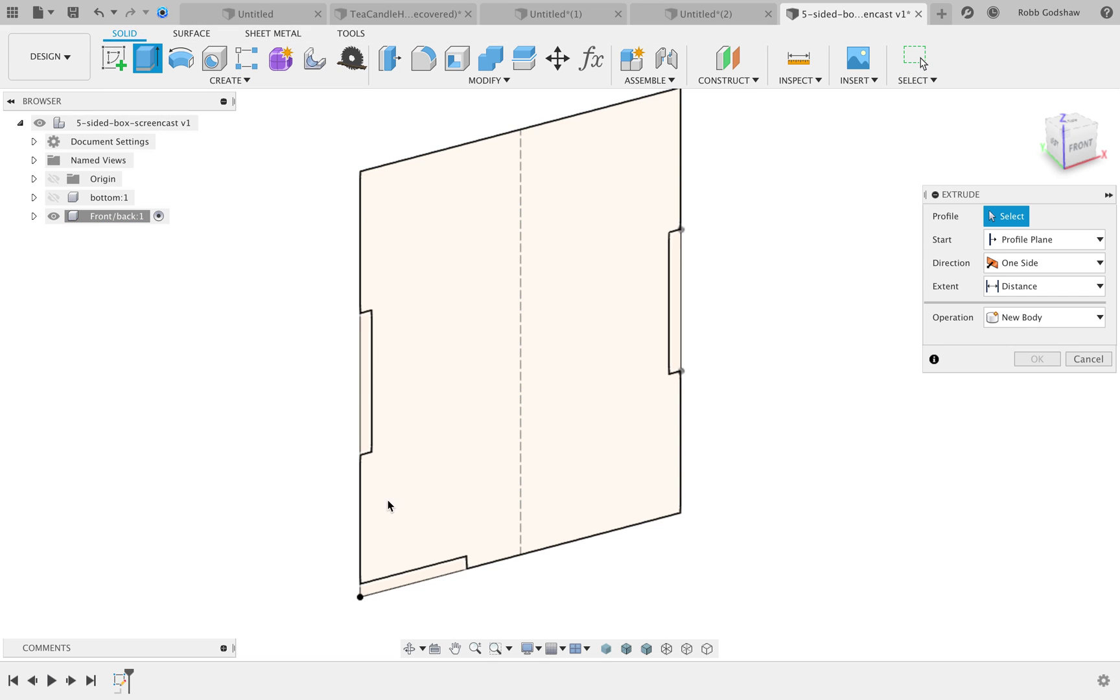
left_click(420, 578)
left_click(431, 512)
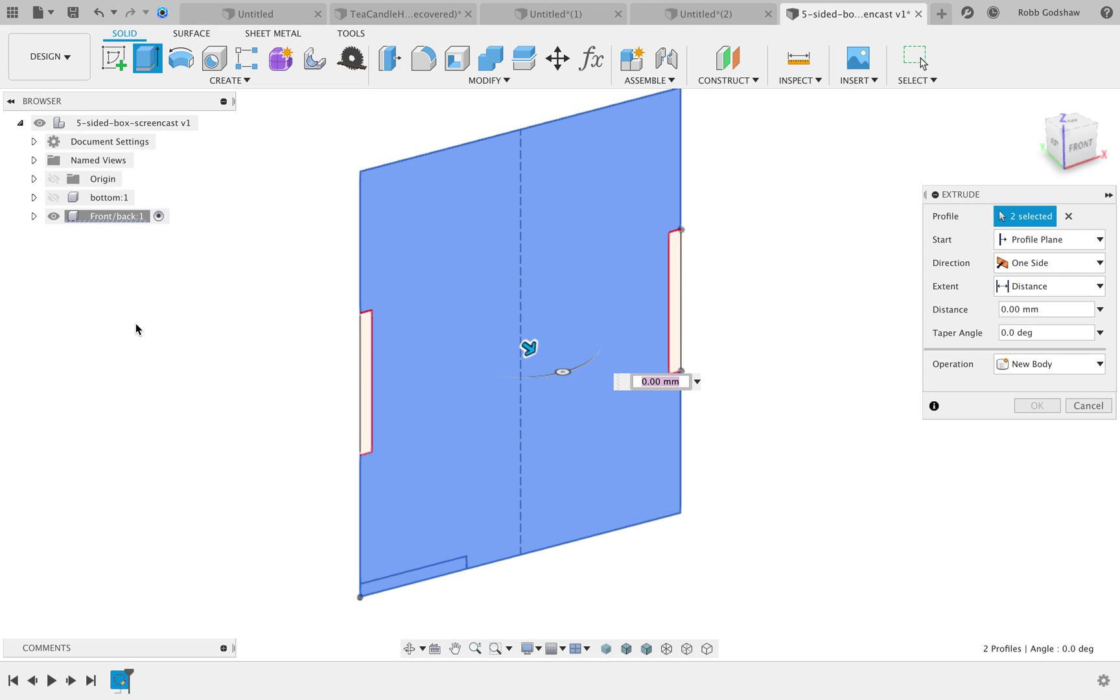
left_click(54, 198)
scroll(387, 492, "down", 5)
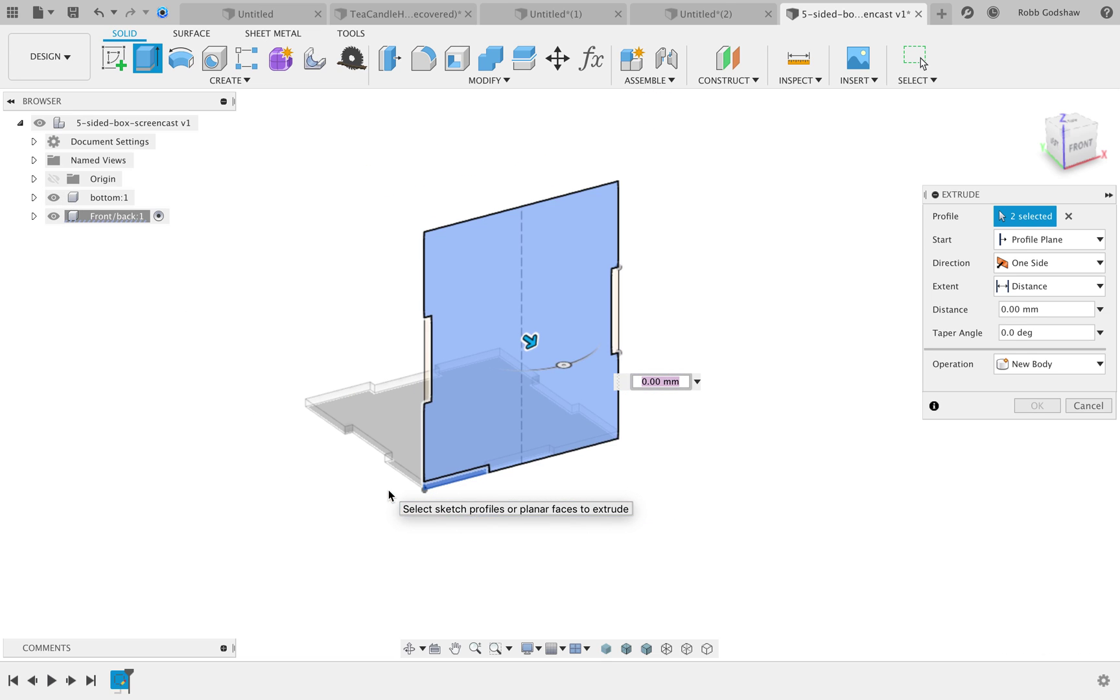
scroll(368, 470, "left", 5, "shift")
scroll(369, 472, "left", 2, "shift")
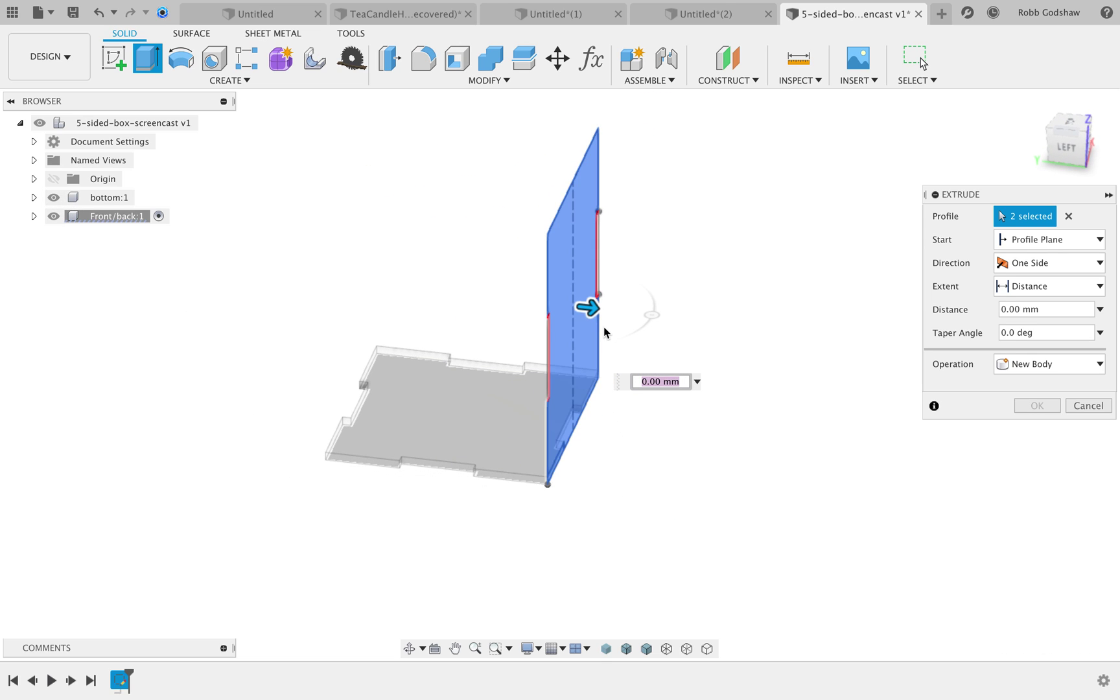
left_click_drag(593, 314, 570, 320)
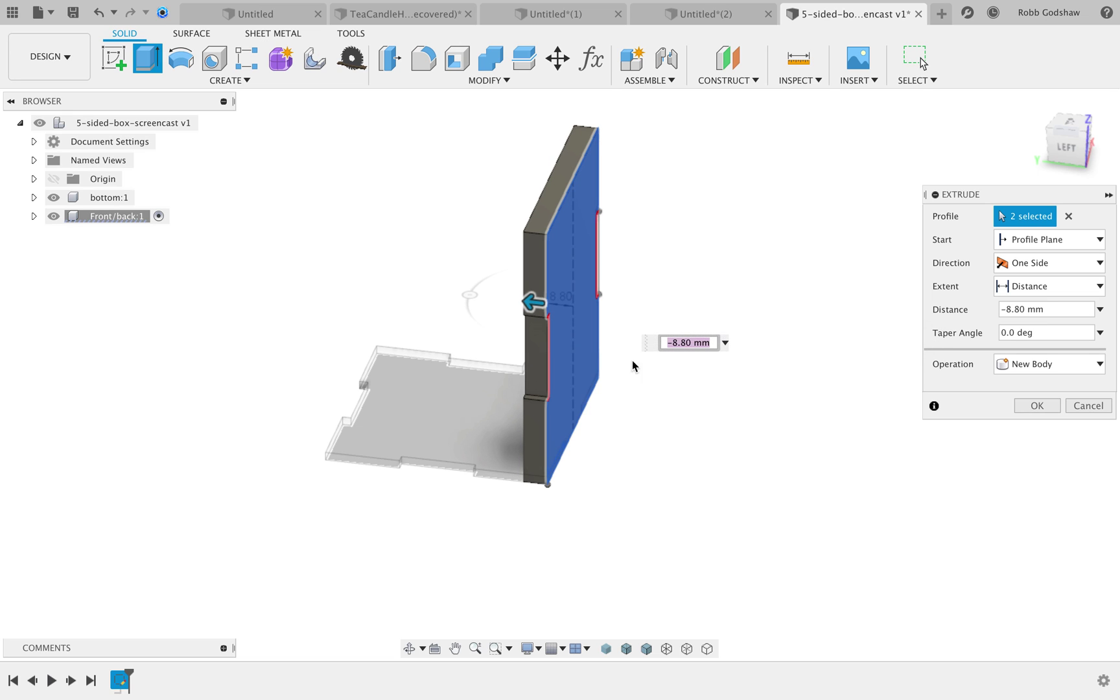
scroll(537, 395, "left", 10, "shift")
scroll(537, 394, "right", 10, "shift")
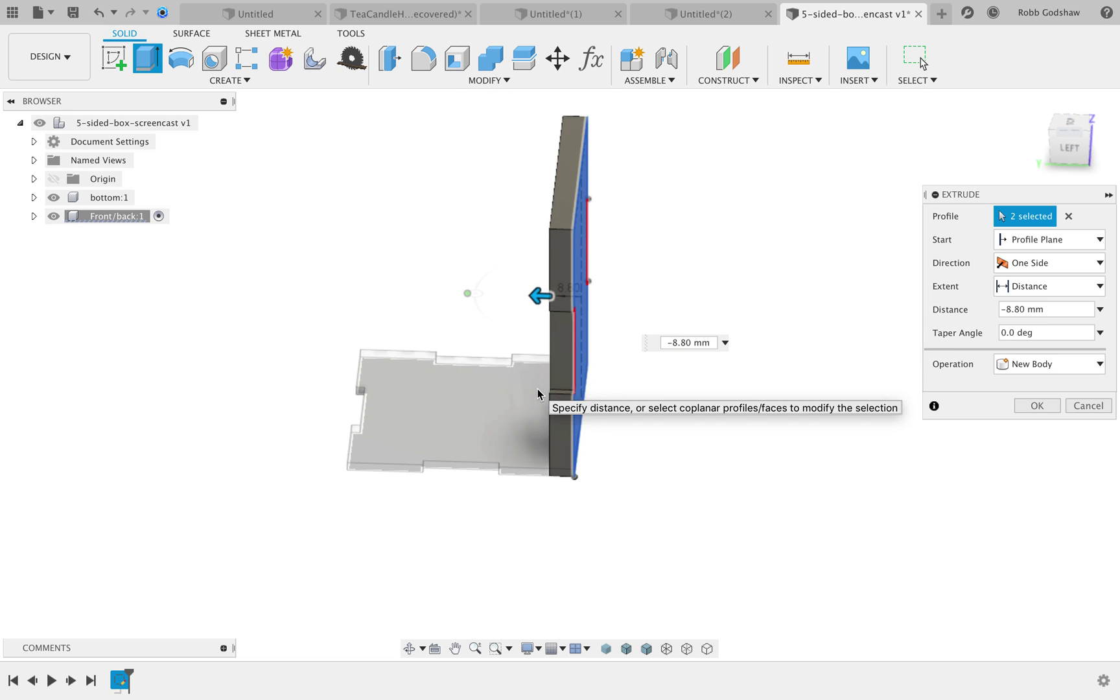
scroll(537, 394, "right", 5, "shift")
type("thickness")
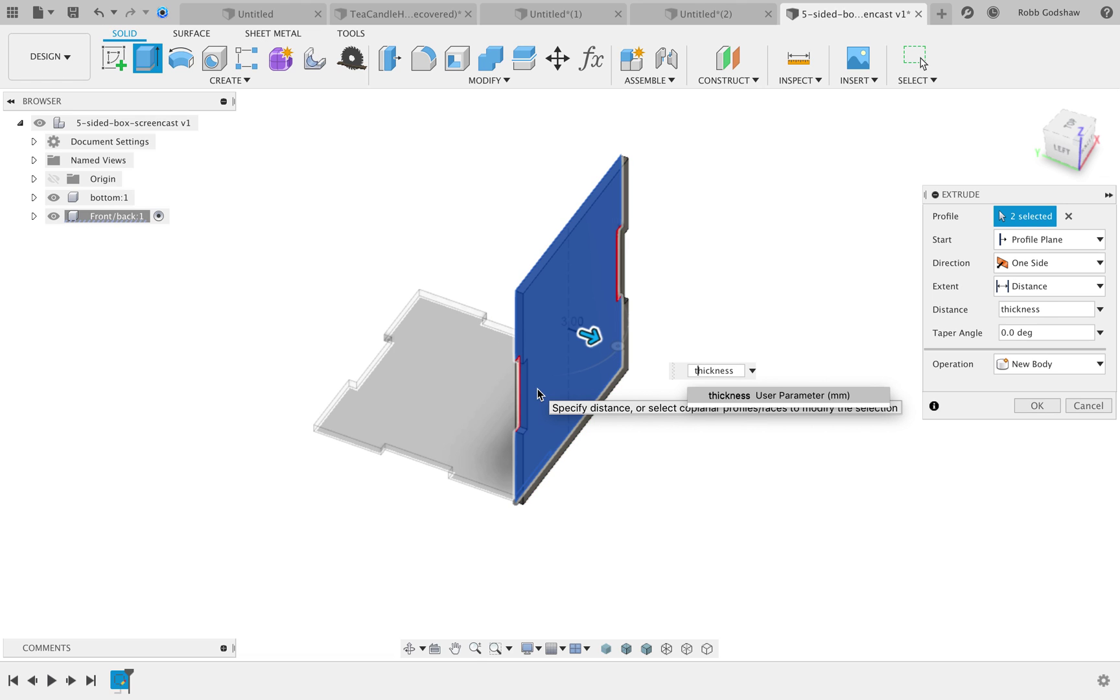
key("Return")
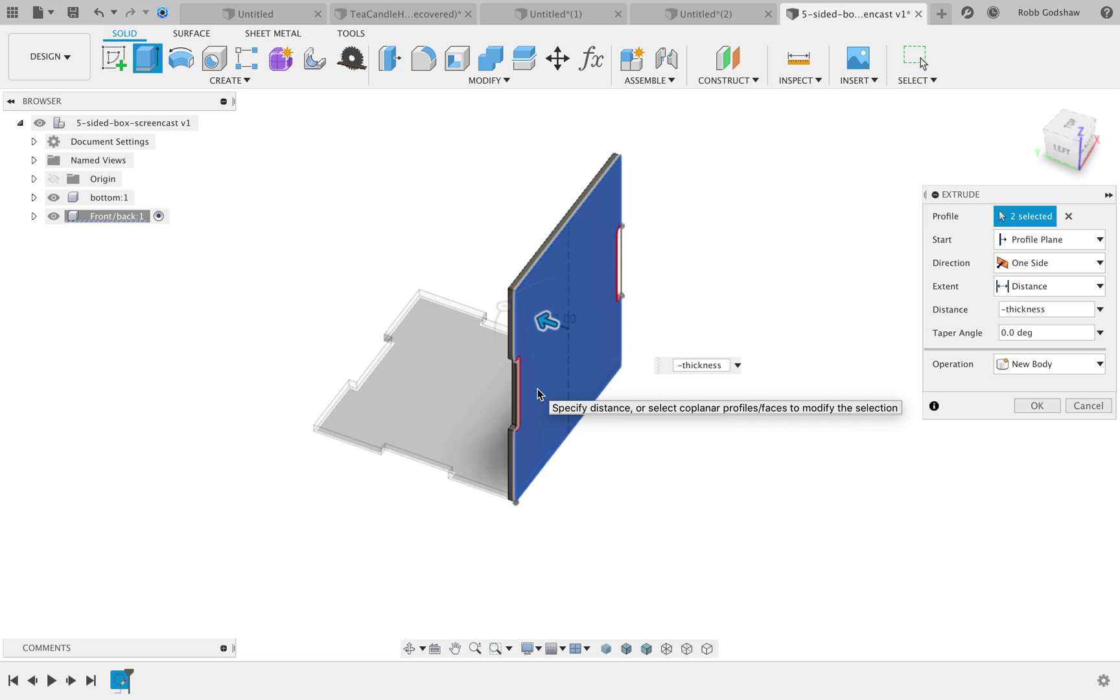
key("Return")
- Activate the top-level 5-sided-box-screencast component
scroll(615, 380, "right", 5)
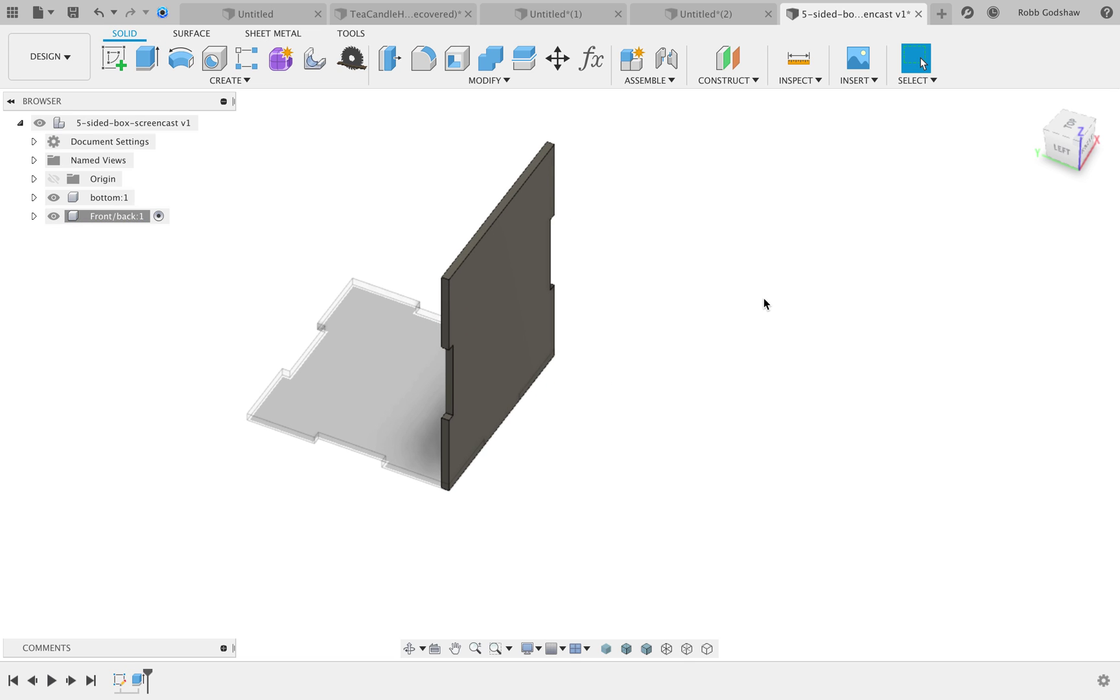
scroll(757, 309, "right", 10, "shift")
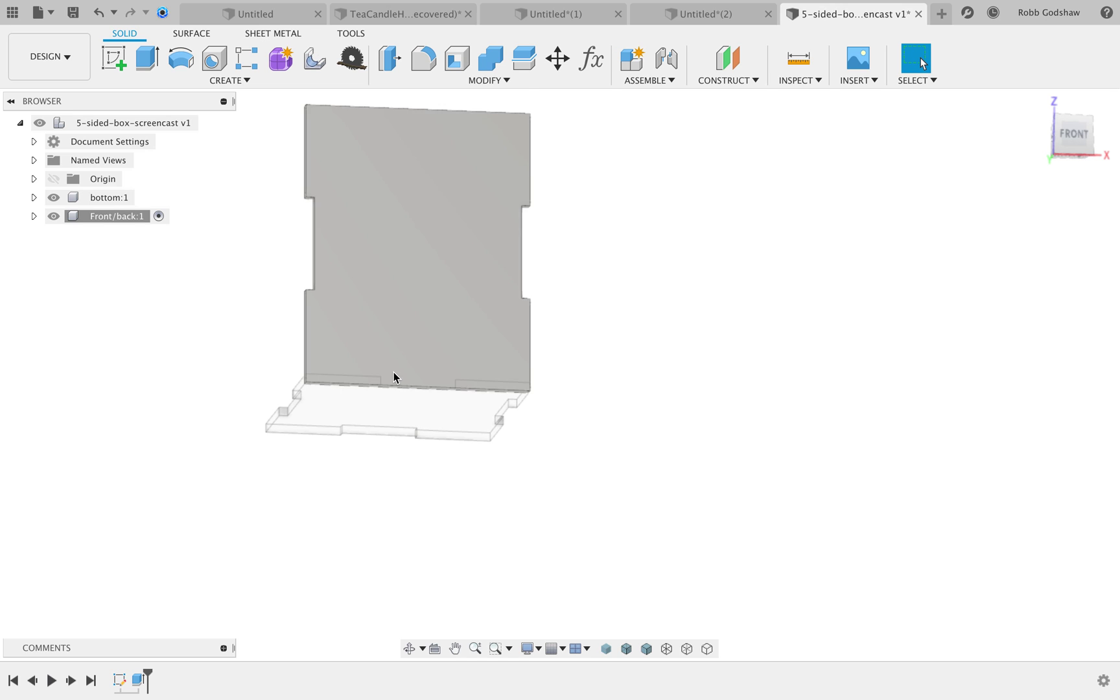
scroll(392, 375, "up", 3)
left_click(207, 122)
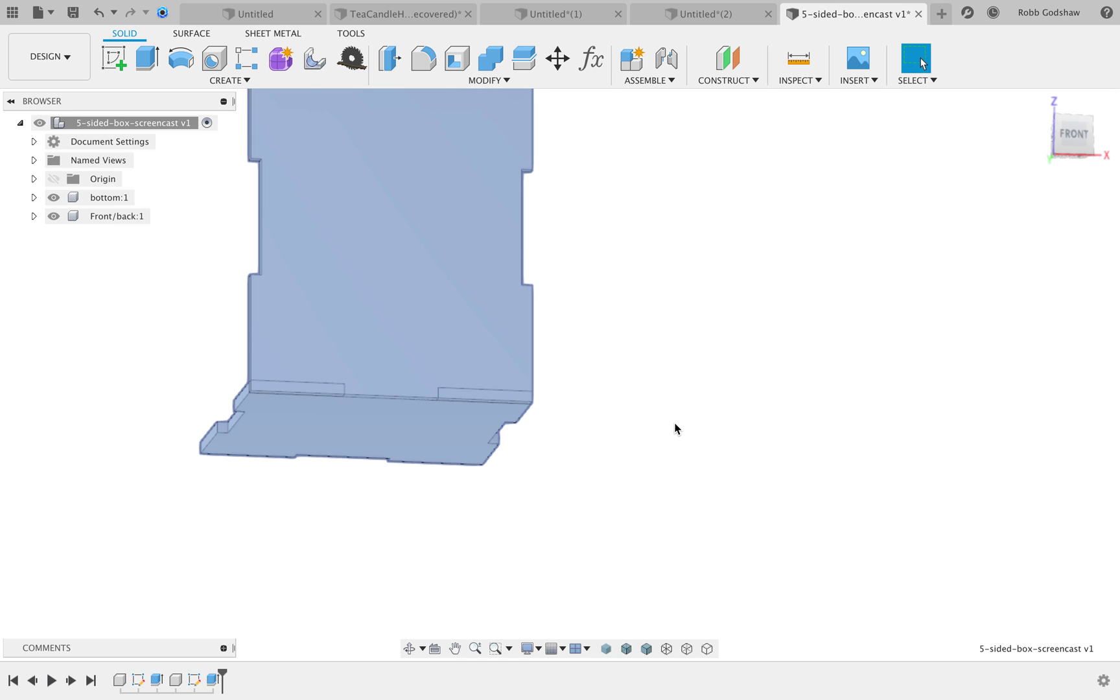
- Turn on component colour cycling so the bottom and Front/back components are told apart at their overlapping joint
scroll(510, 394, "up", 3)
scroll(510, 394, "left", 10, "shift")
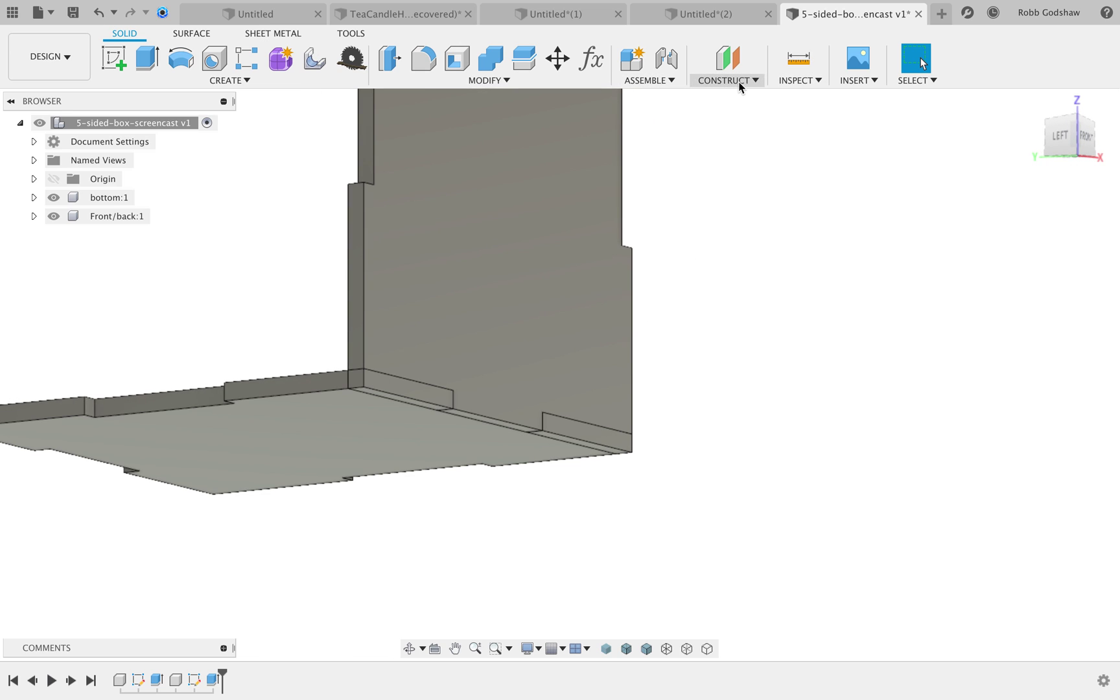
left_click(799, 80)
left_click(816, 262)
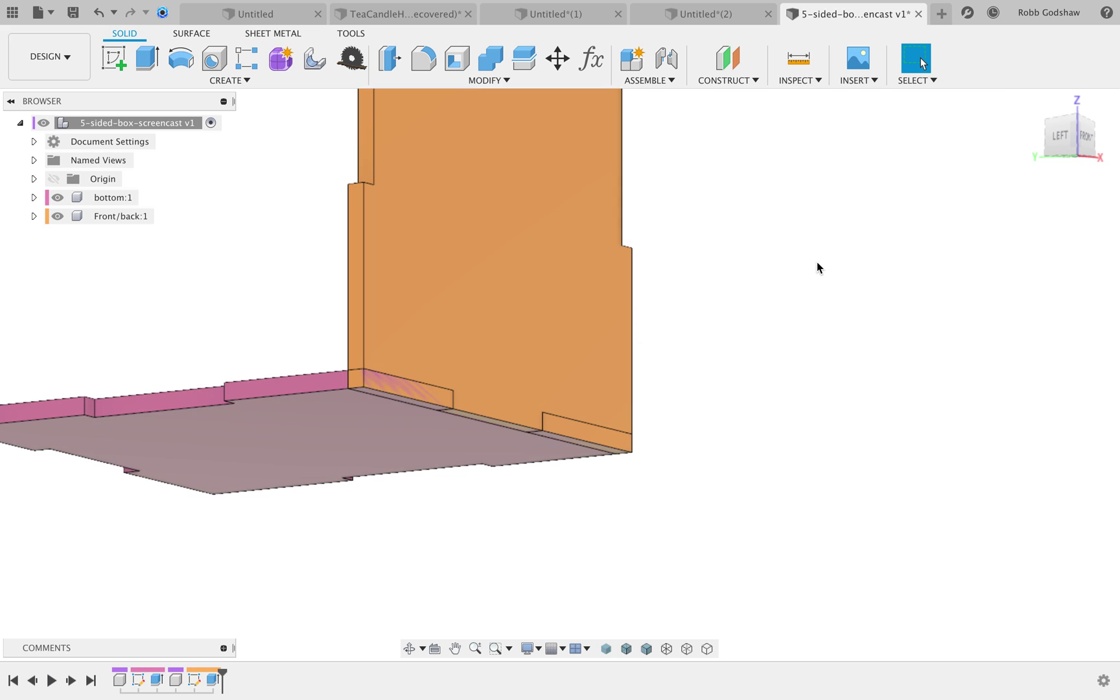
scroll(731, 321, "down", 5, "shift")
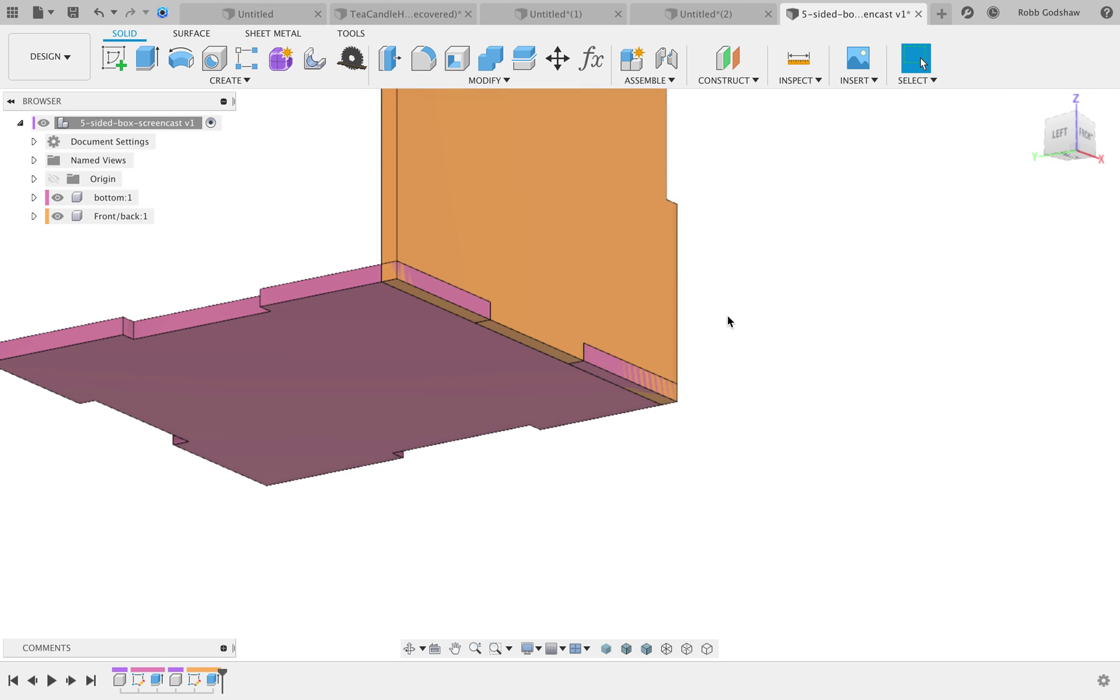
scroll(583, 353, "up", 3)
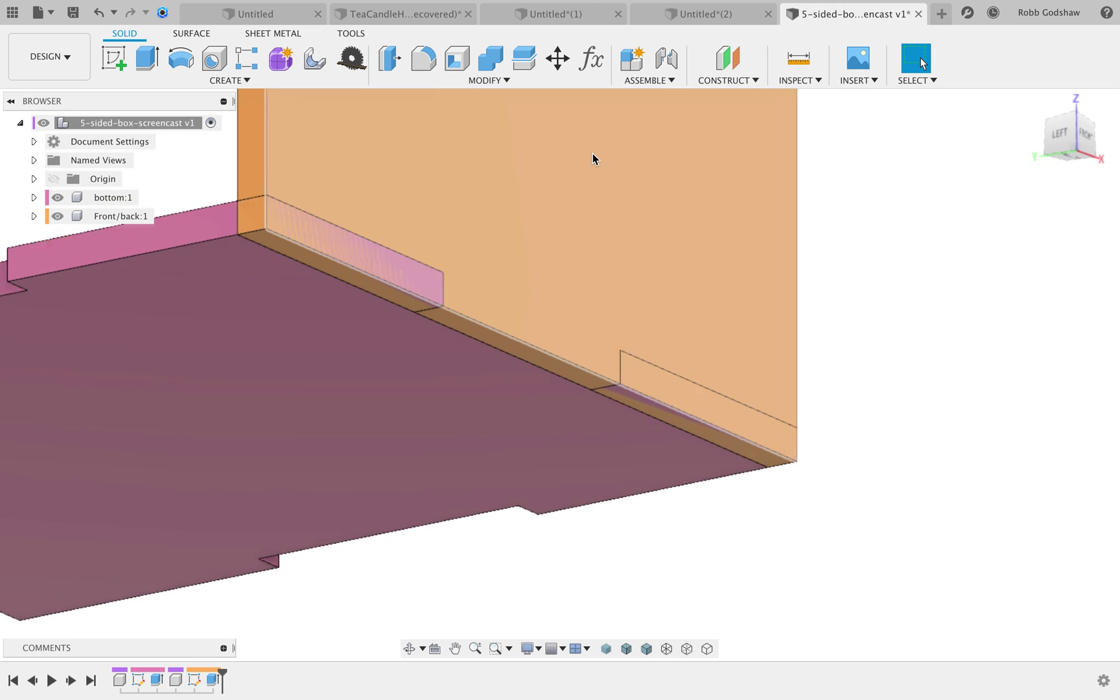
scroll(592, 159, "down", 3)
- Compute the interference between the Front/back panel and the bottom panel, leaving coincident faces excluded
left_click(800, 79)
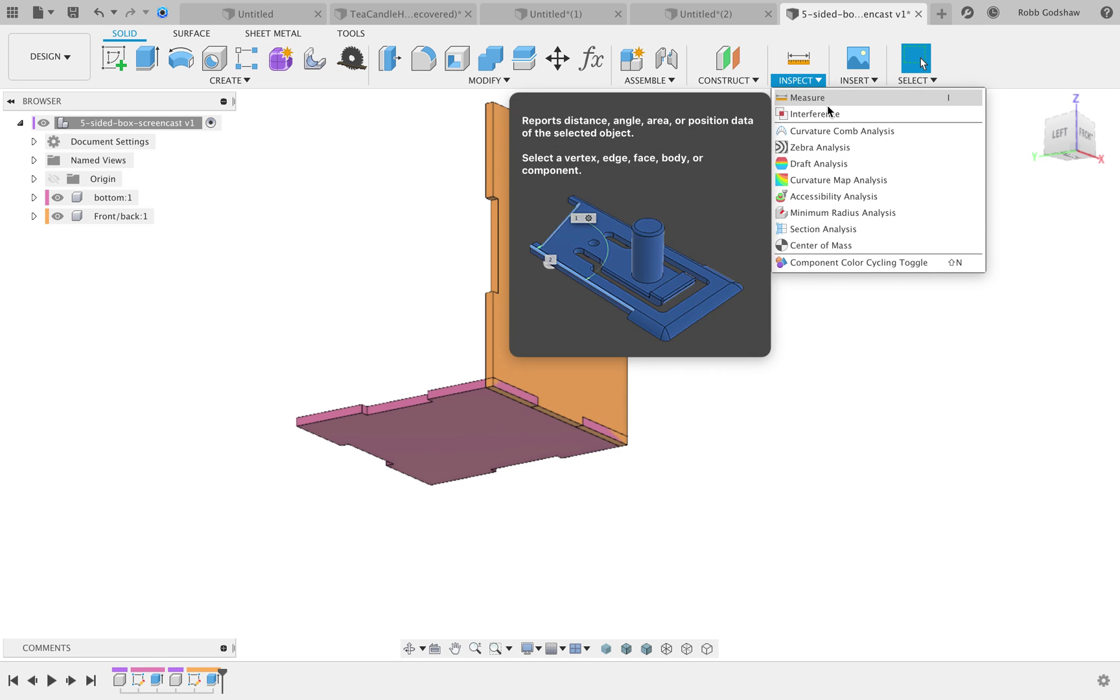
left_click(827, 114)
left_click(603, 315)
left_click(485, 455)
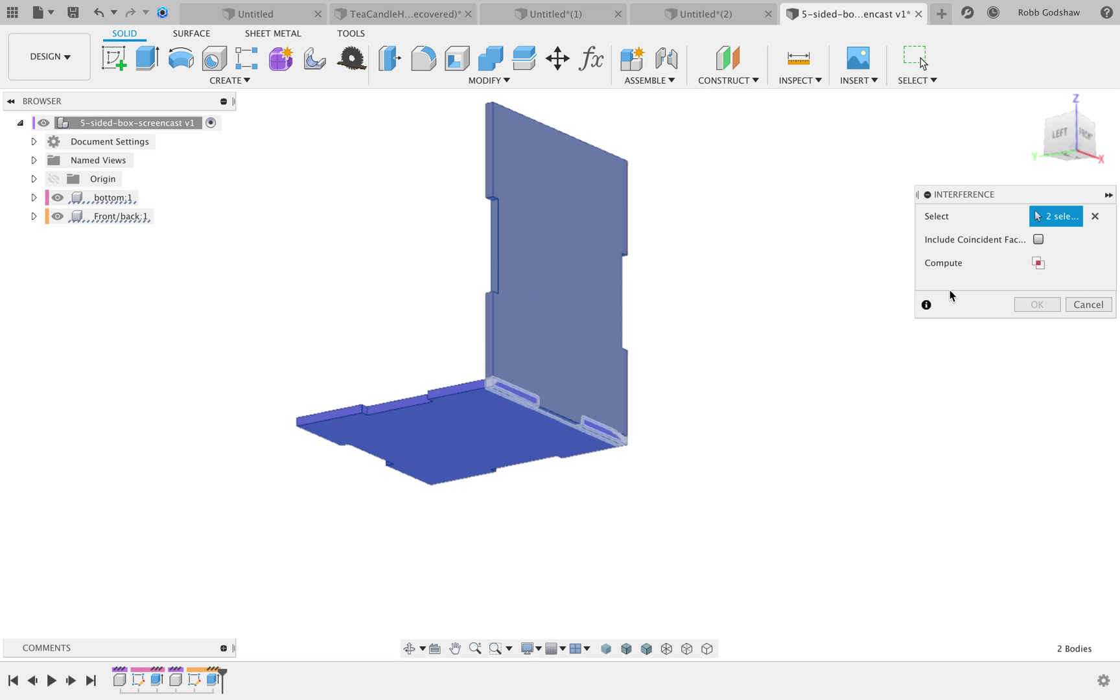
left_click(1036, 263)
left_click_drag(495, 222, 764, 486)
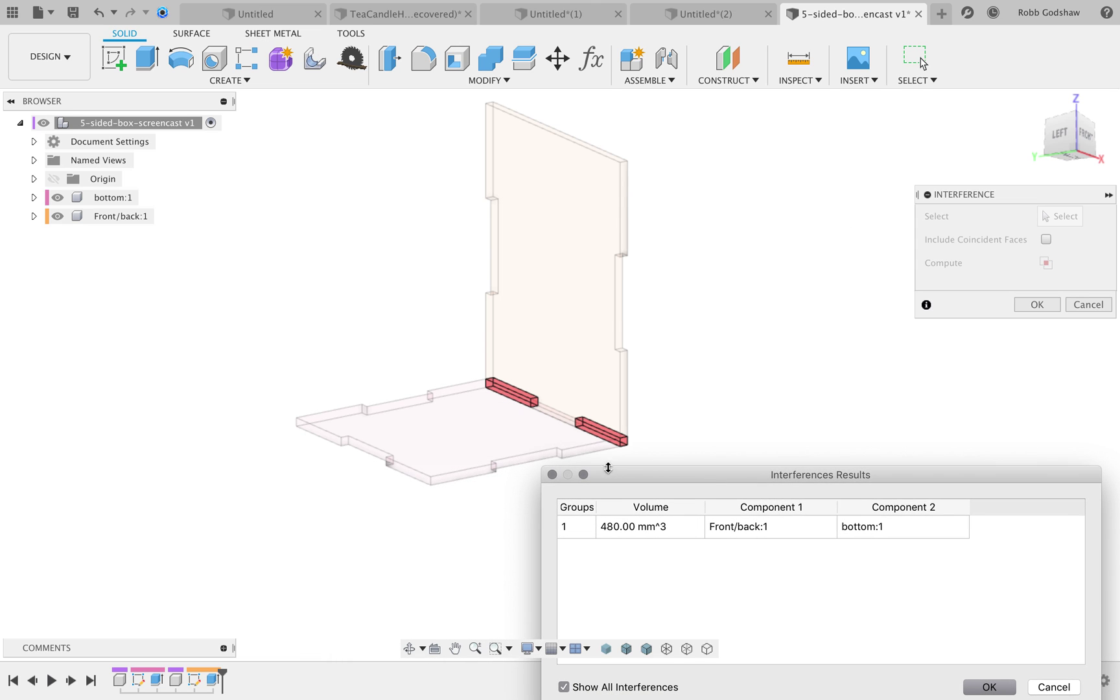
left_click(990, 687)
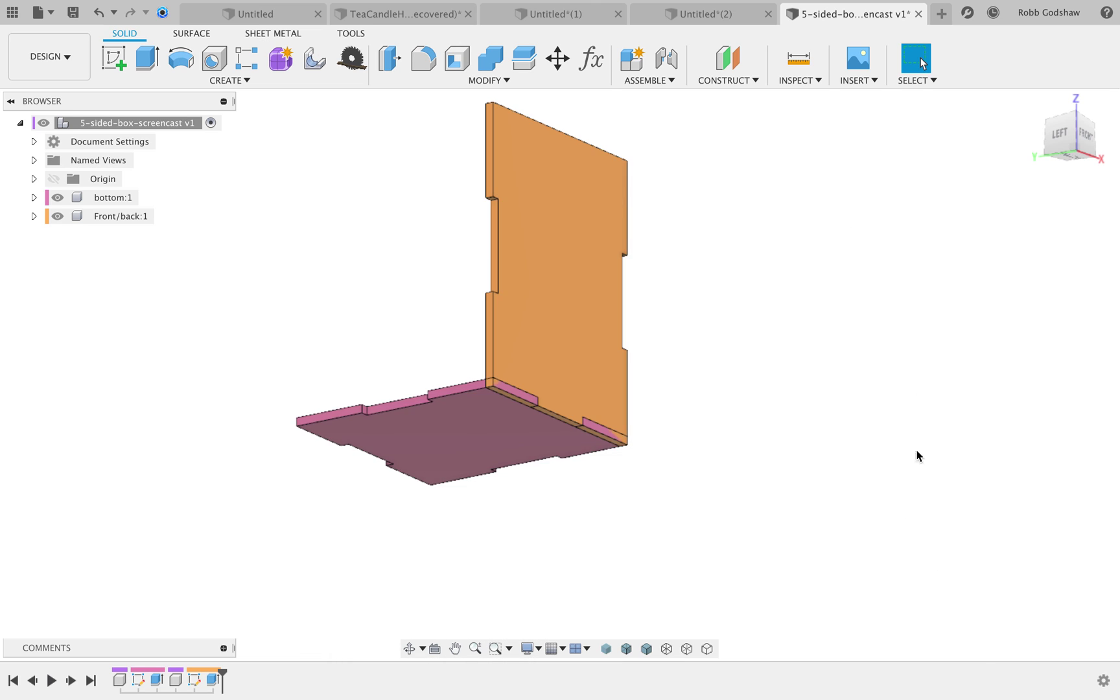
- Cut the bottom body out of the Front/back panel with Combine, keeping the tool body, and check the notched edge with the bottom hidden
left_click(489, 83)
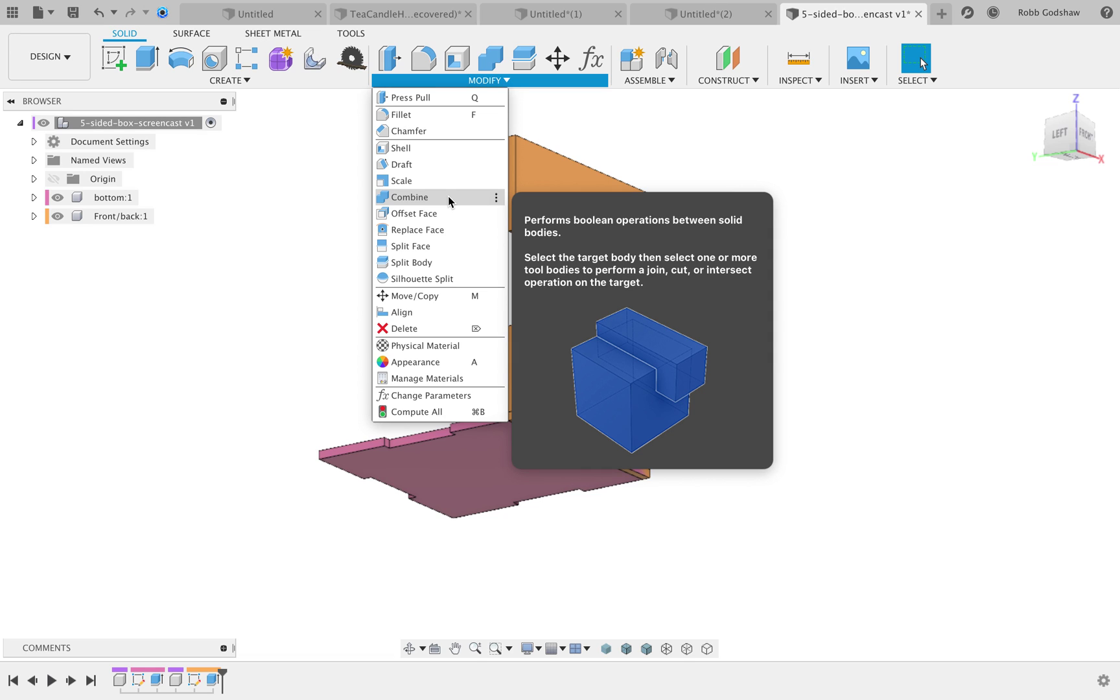
left_click(448, 197)
left_click(563, 334)
left_click(507, 462)
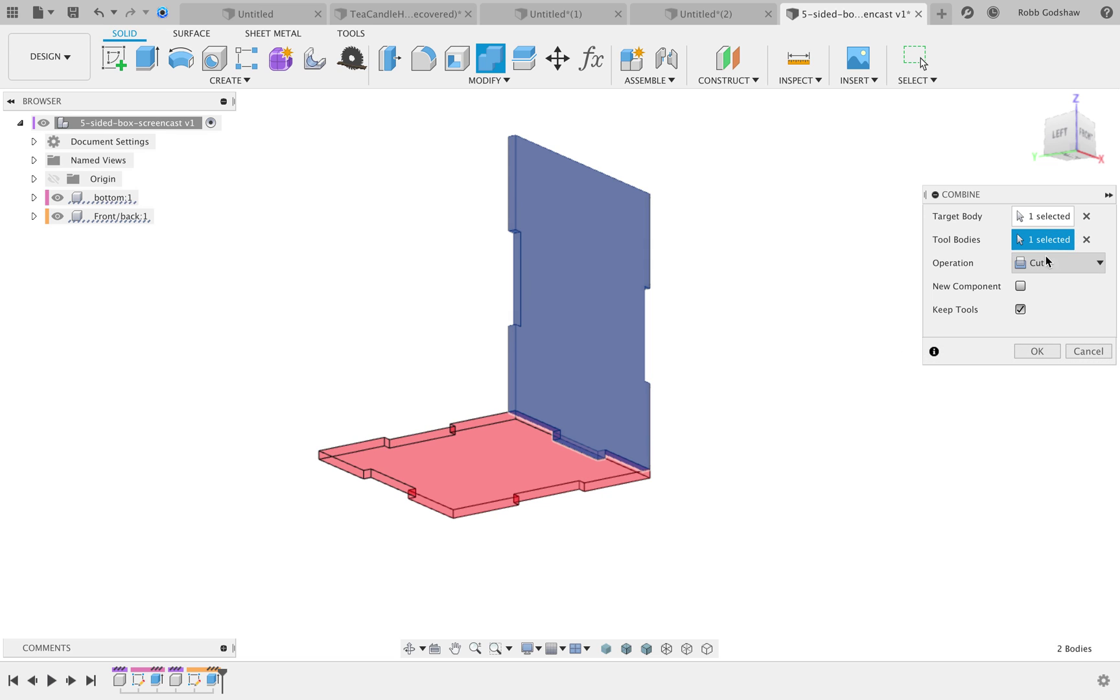
left_click(1079, 263)
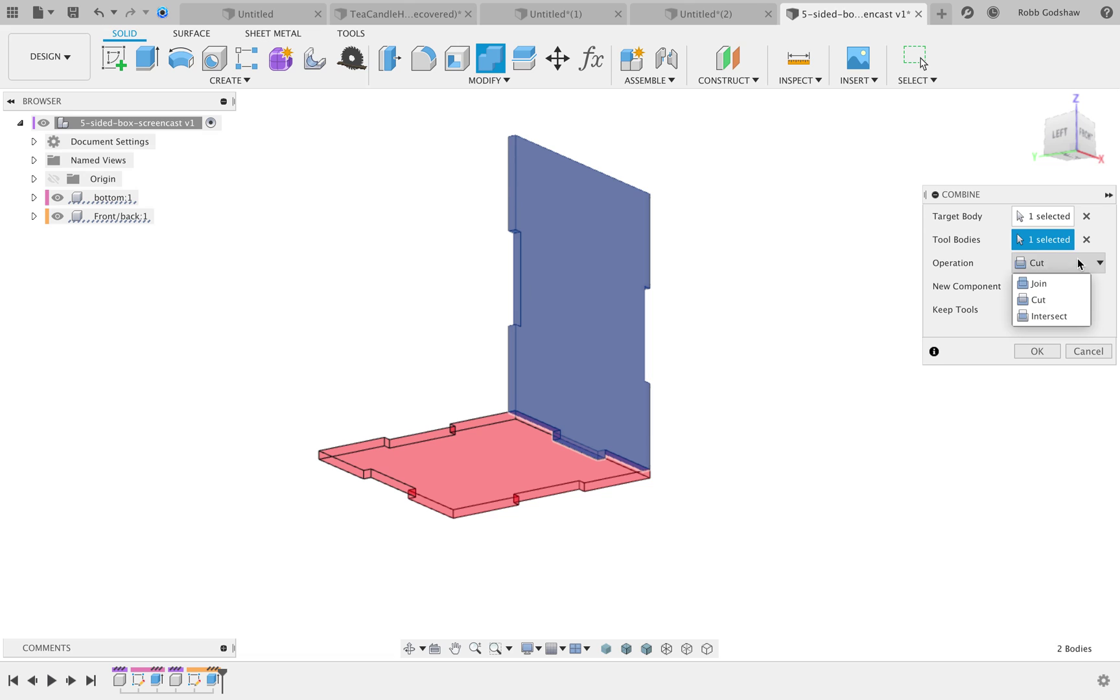
left_click(1062, 300)
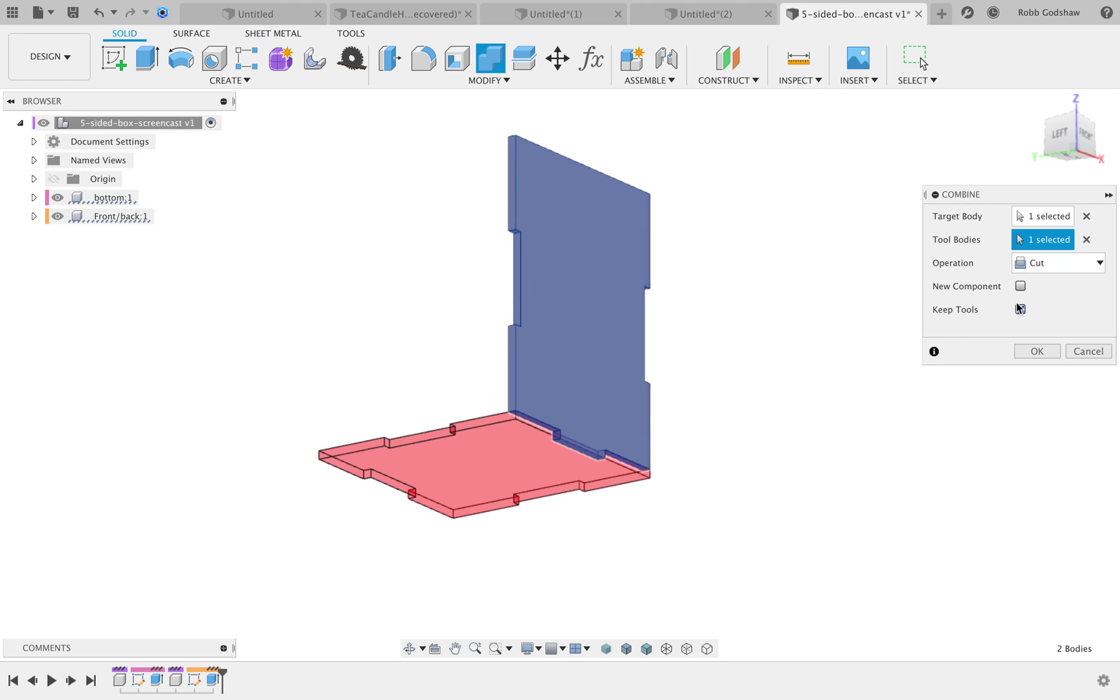
left_click(1037, 351)
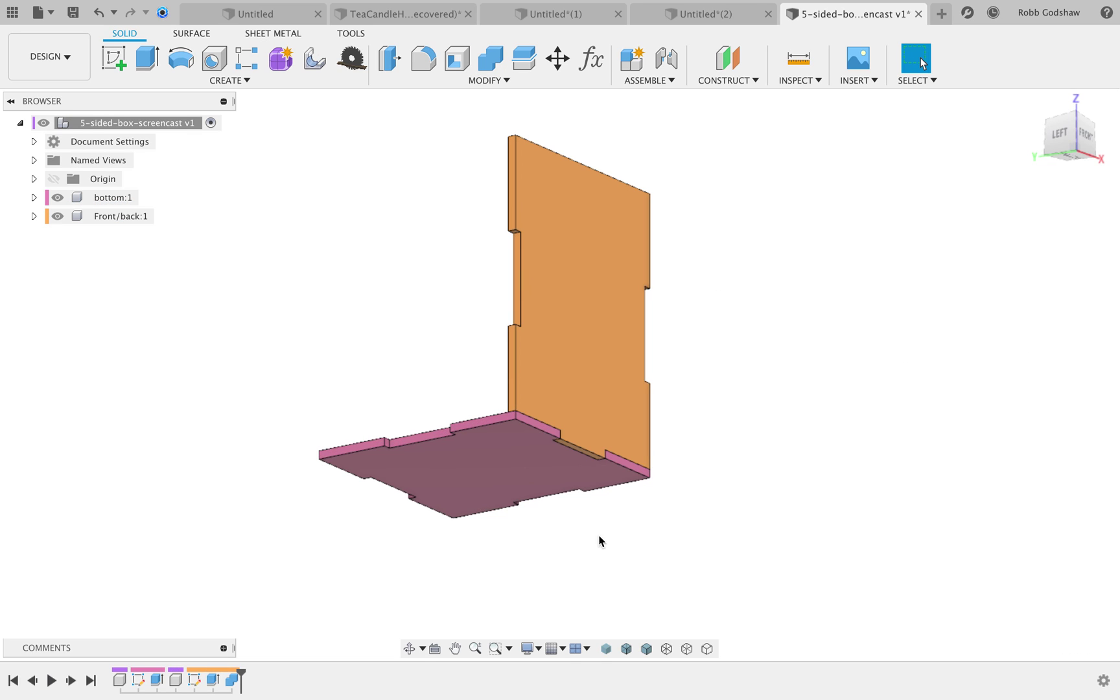
left_click(57, 197)
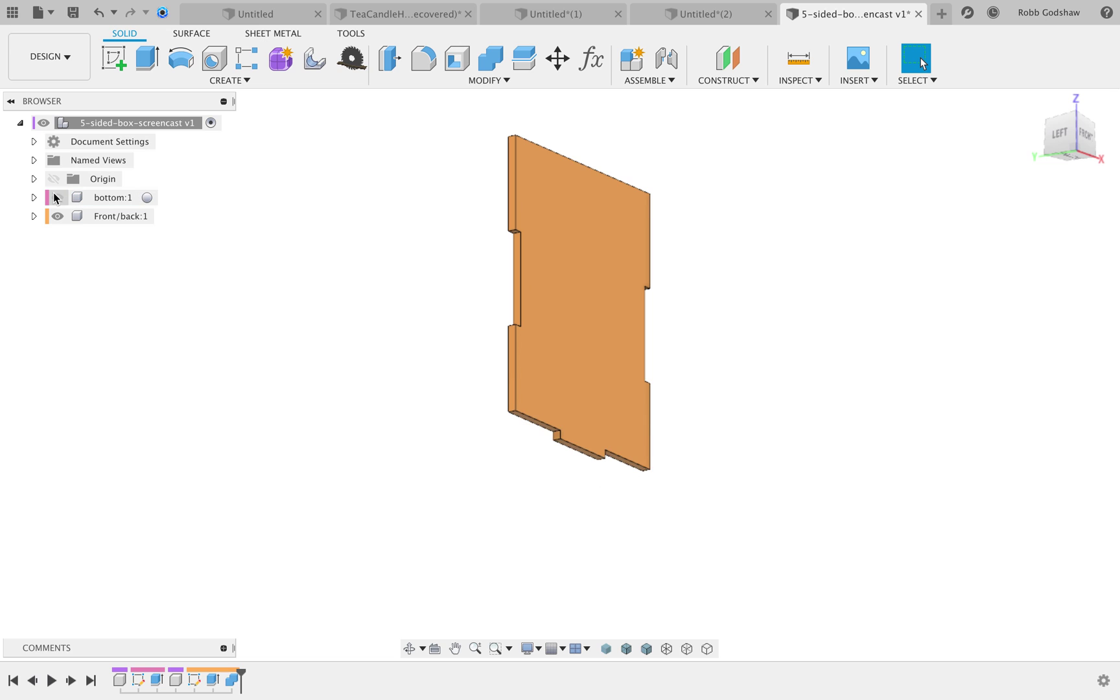
left_click(57, 197)
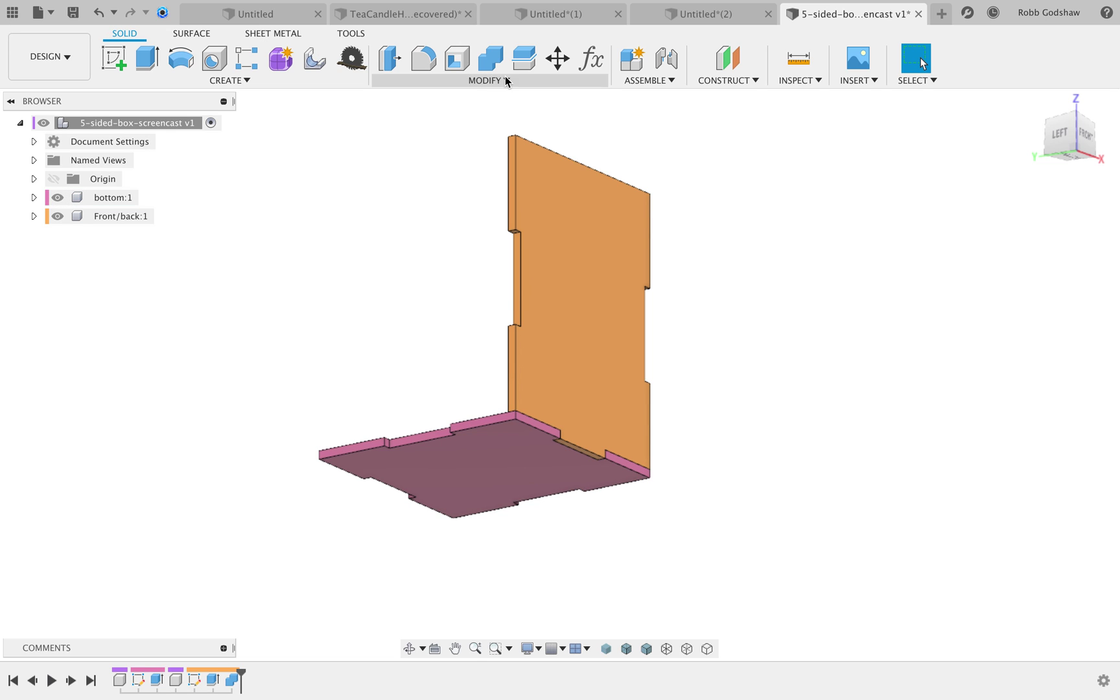
- Test the parametric joint by setting the thickness user parameter to 10 mm
left_click(591, 60)
left_click_drag(597, 168, 532, 487)
left_click(530, 356)
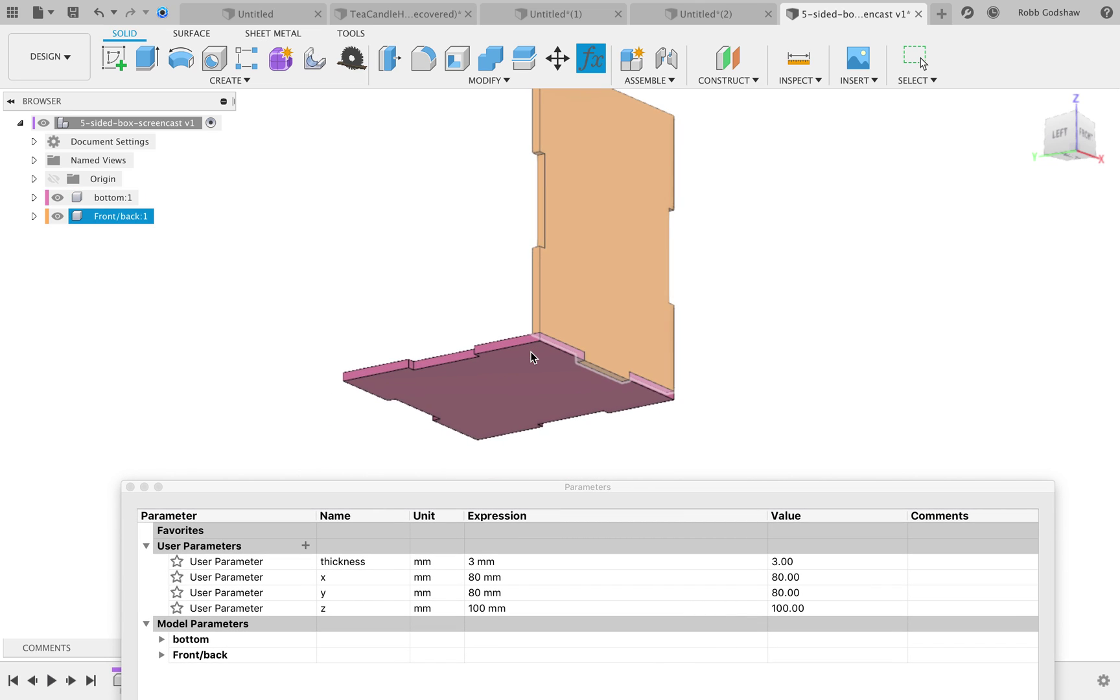
scroll(531, 355, "down", 3)
left_click(503, 453)
double_click(510, 561)
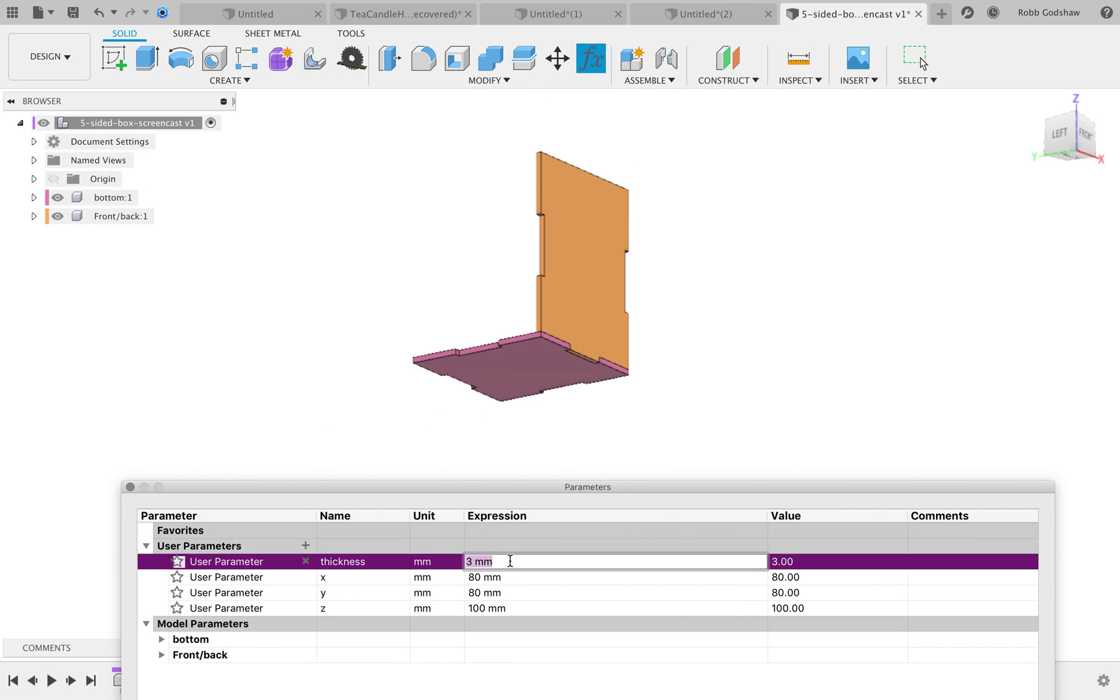
type("10")
key("Return")
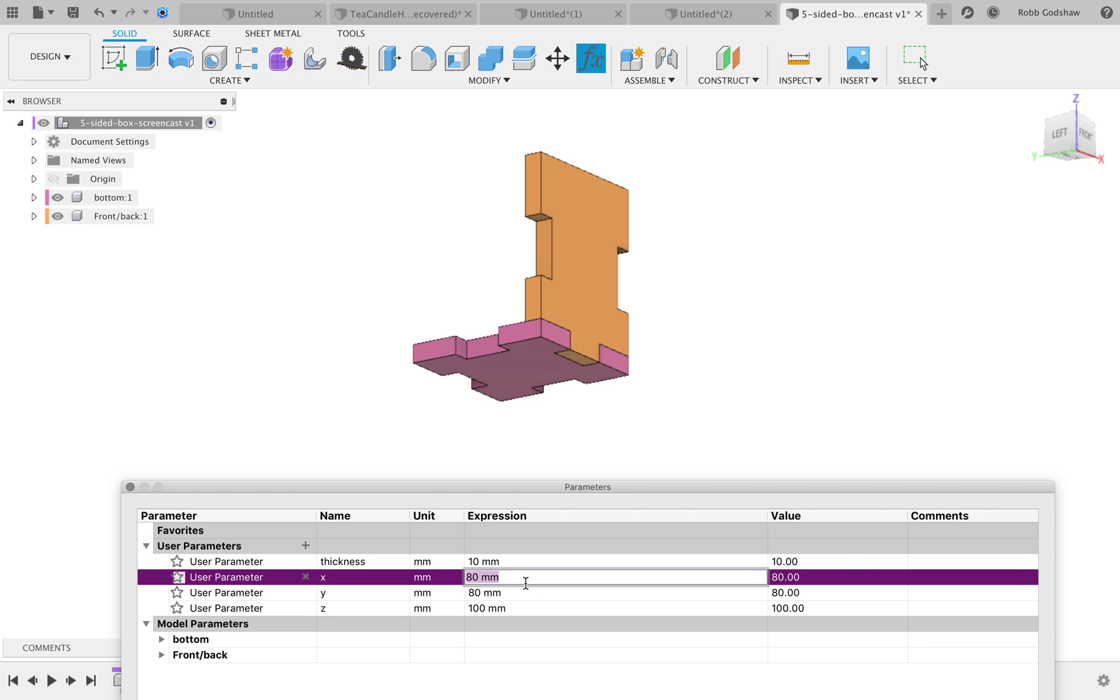
- Test the box size by setting the user parameters x, y and z to 160 mm each, and close the parameters
type("160")
key("Return")
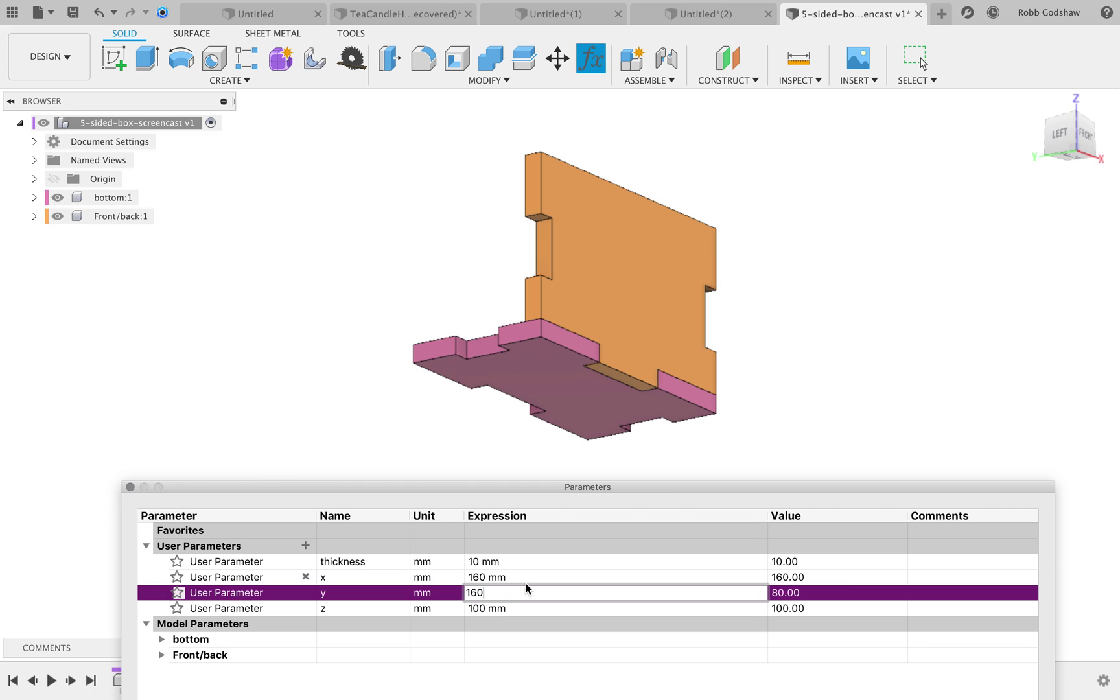
type("160")
key("Return")
left_click(525, 607)
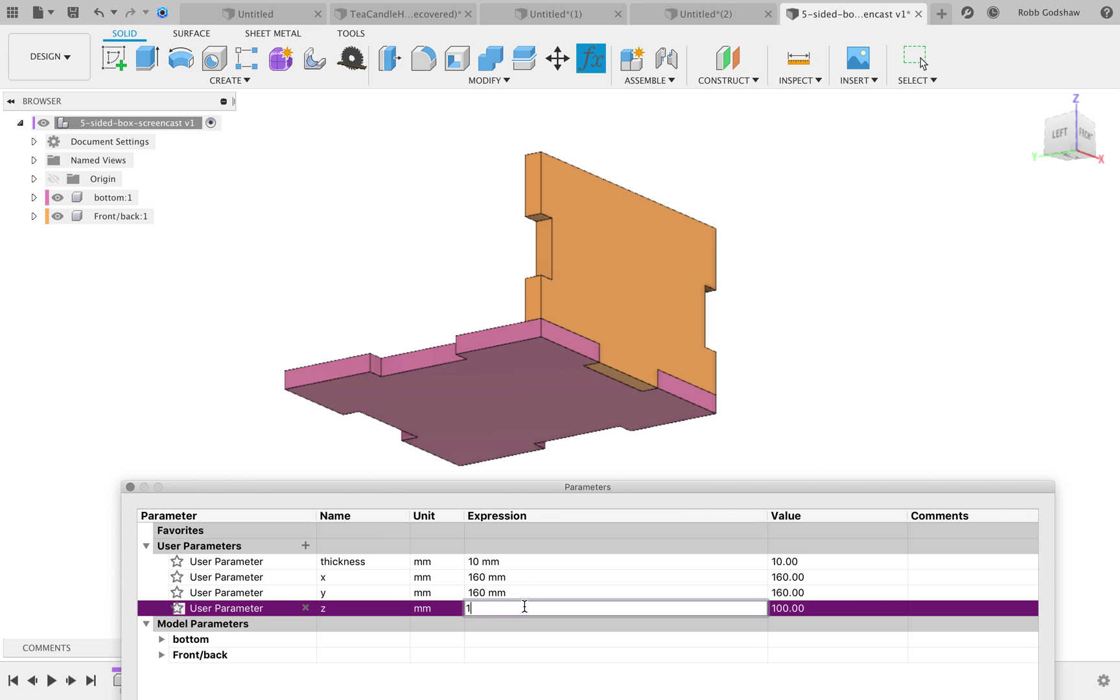
key("Return")
left_click(617, 411)
scroll(617, 411, "left", 3)
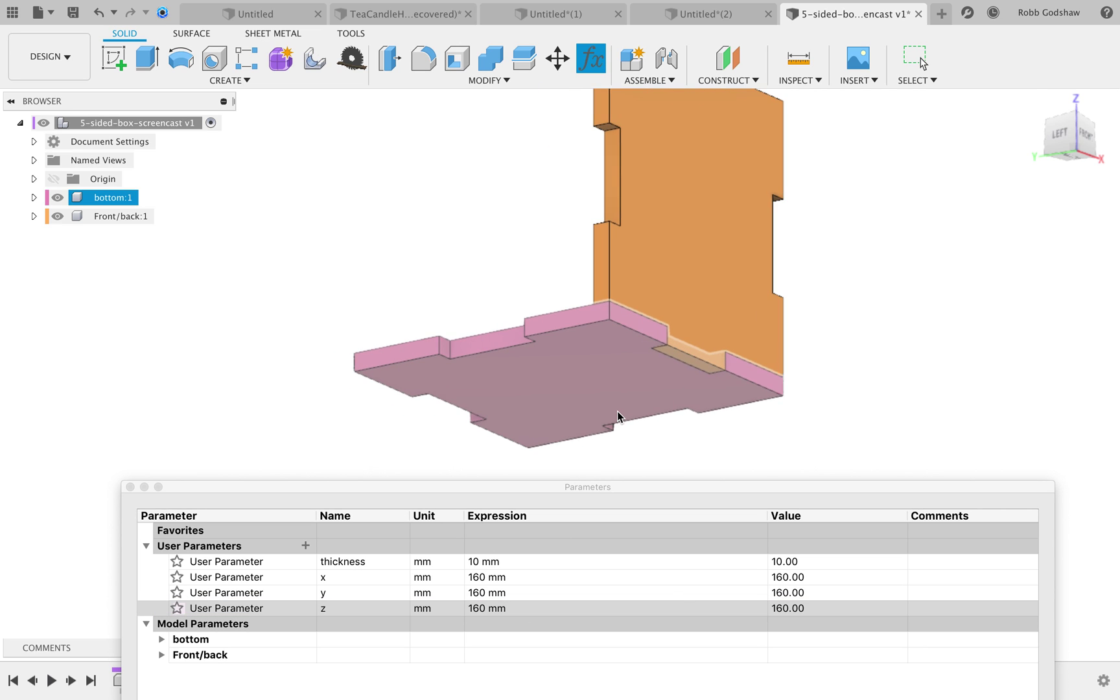
scroll(1014, 397, "right", 5)
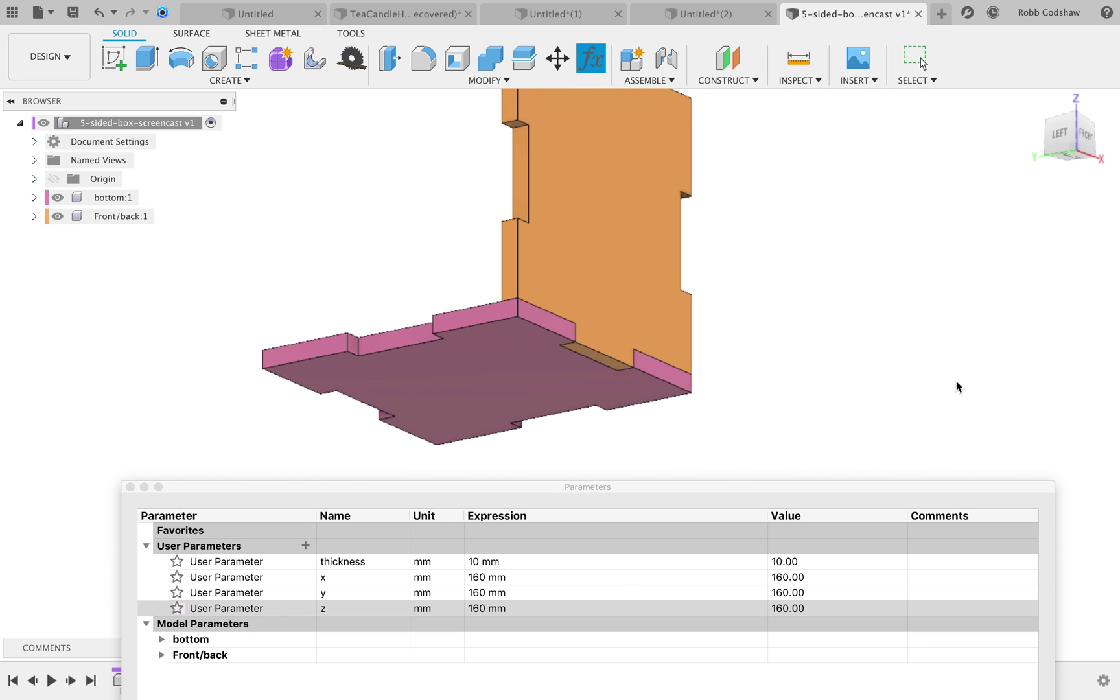
key("Escape")
- Examine the interlocking joint between the Front/back panel and the bottom from the front, back and right sides
scroll(867, 355, "down", 3)
scroll(660, 298, "right", 5, "shift")
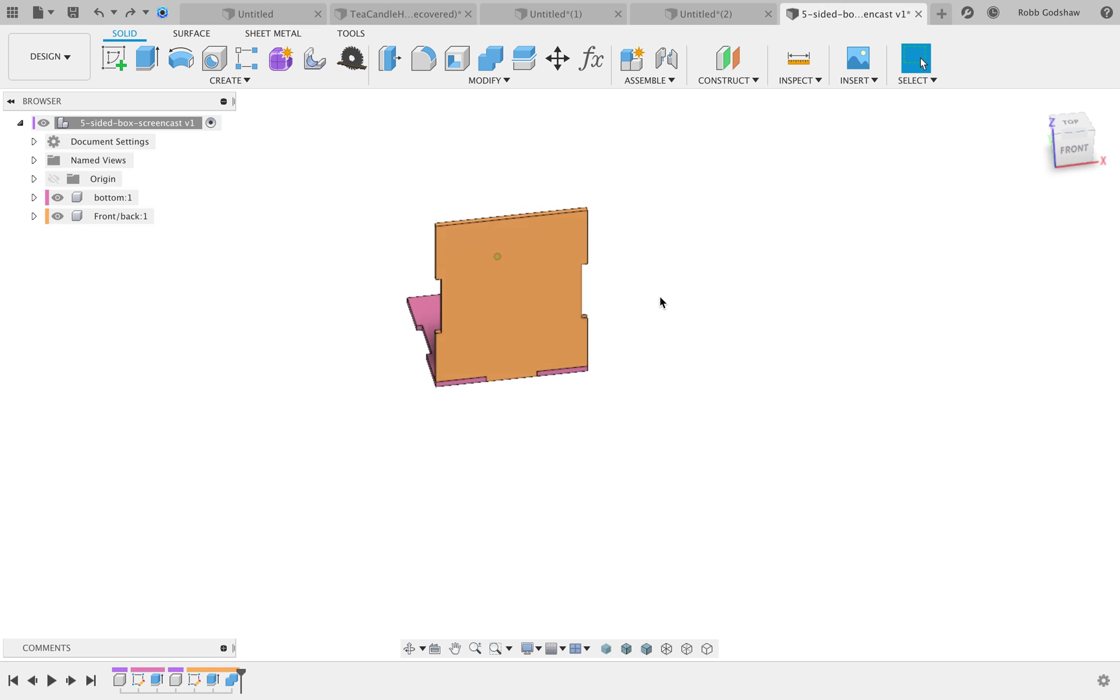
scroll(660, 298, "left", 5, "shift")
scroll(659, 298, "up", 5)
scroll(660, 298, "up", 3)
scroll(659, 298, "right", 5, "shift")
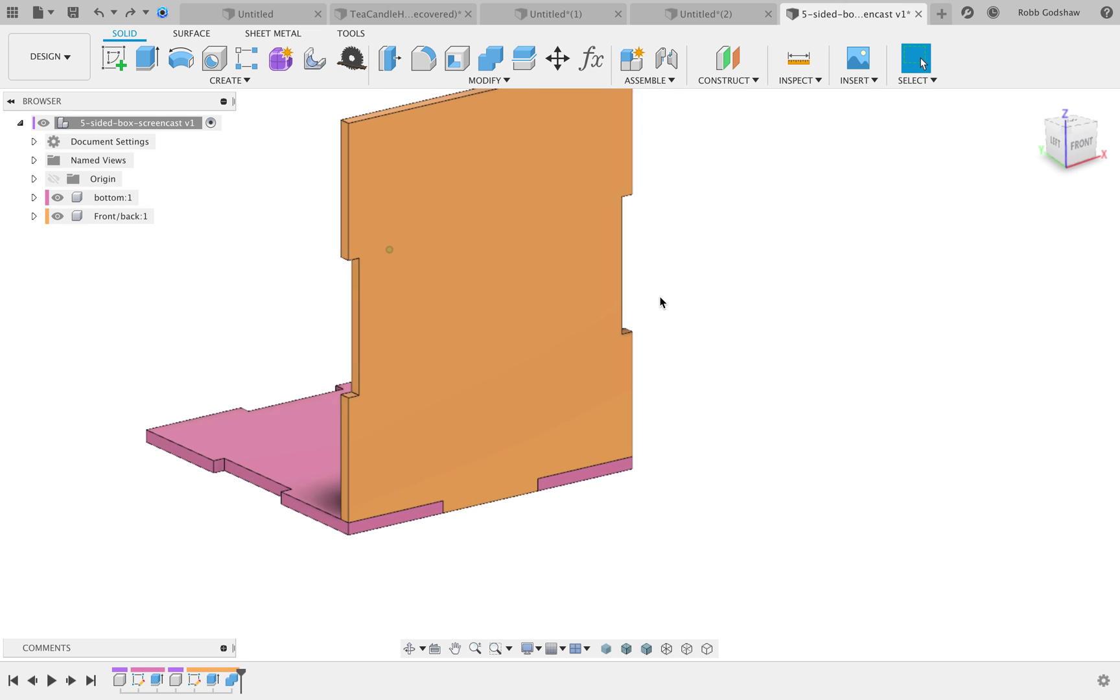
scroll(660, 299, "down", 4)
scroll(660, 298, "left", 4)
scroll(660, 298, "right", 4, "shift")
scroll(659, 298, "right", 8, "shift")
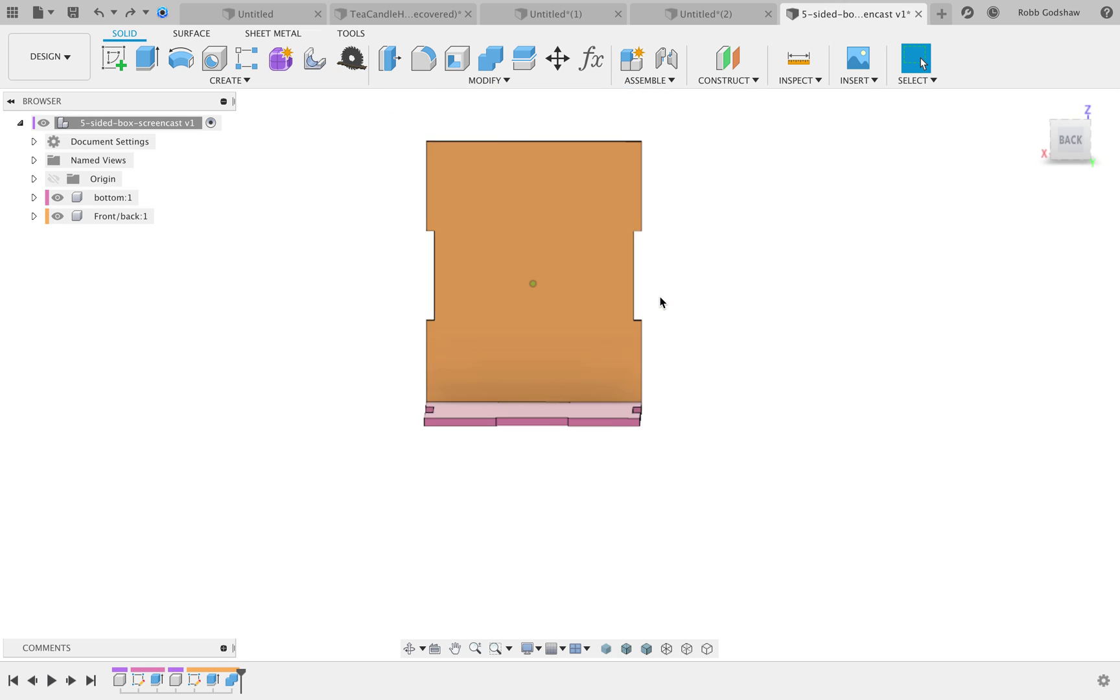
scroll(660, 298, "left", 7, "shift")
scroll(660, 298, "right", 5, "shift")
scroll(660, 302, "up", 3, "shift")
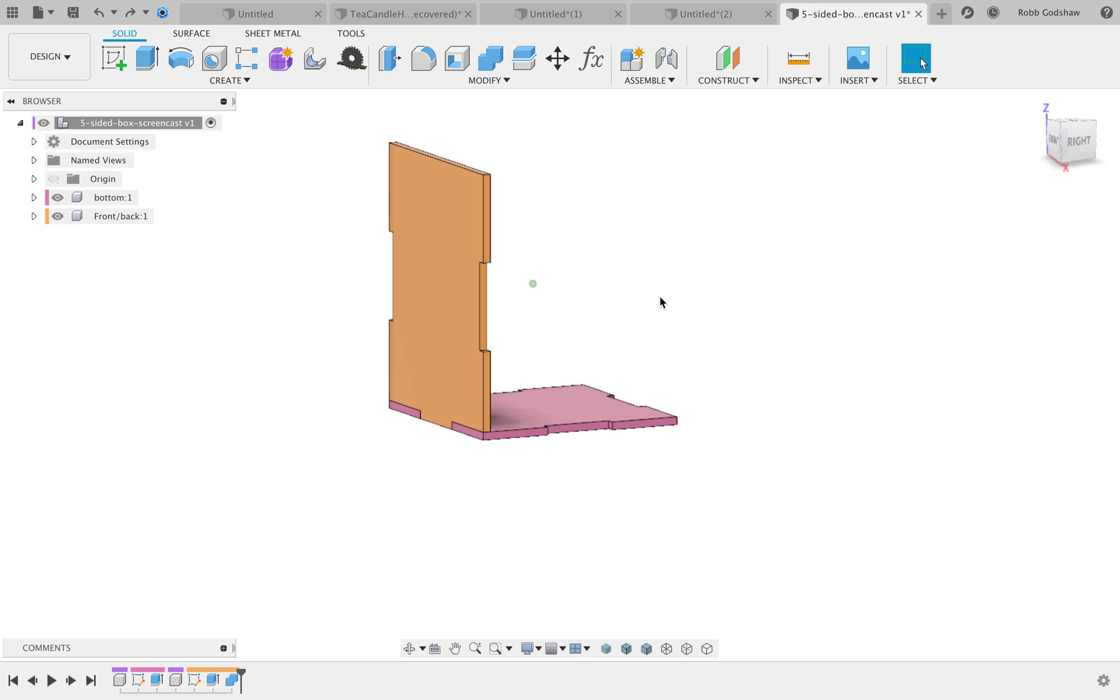
scroll(660, 302, "down", 4, "shift")
scroll(660, 302, "left", 4, "shift")
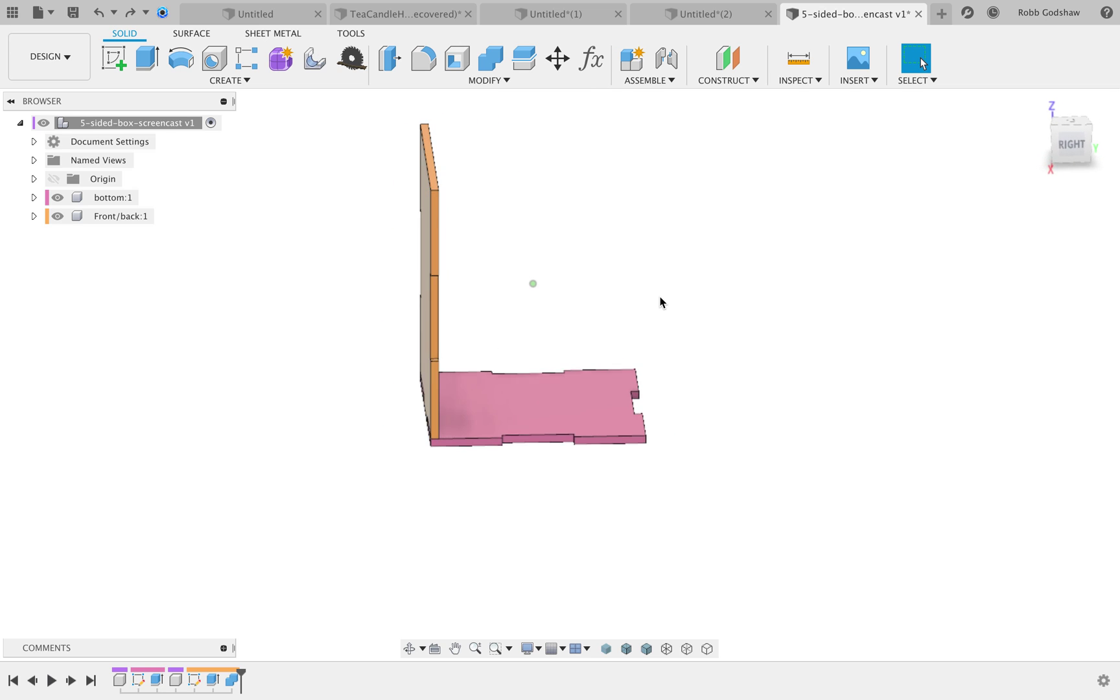
scroll(660, 302, "left", 2, "shift")
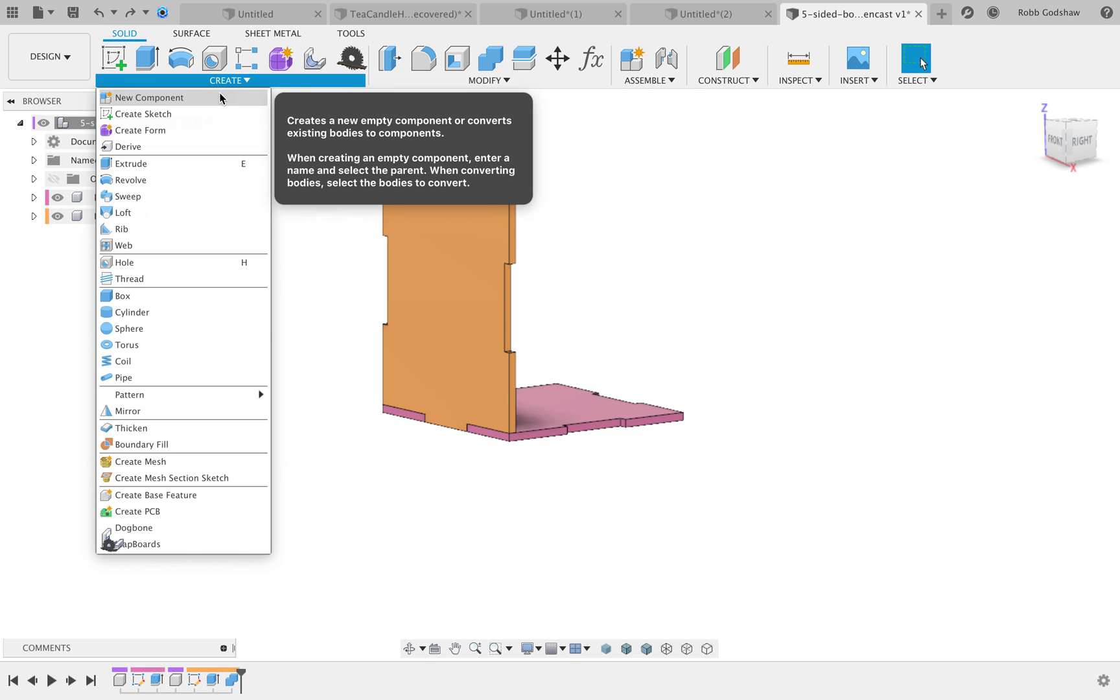
- Create and activate an empty component named Right/Left under the top-level 5-sided-box-screencast component
left_click(219, 96)
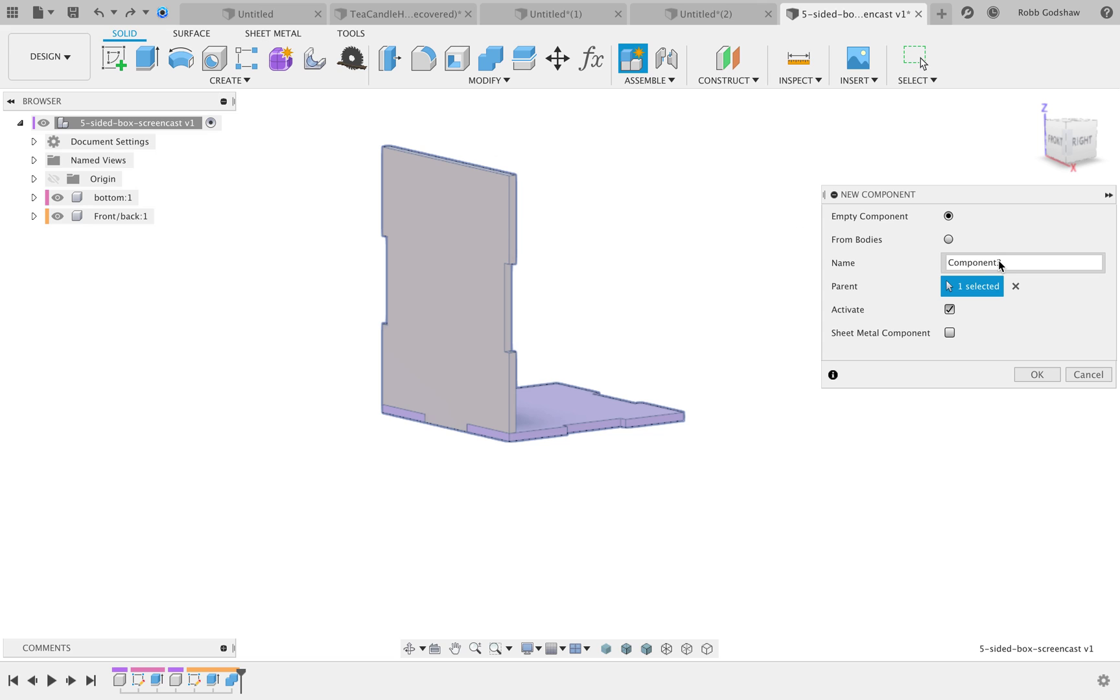
left_click(130, 128)
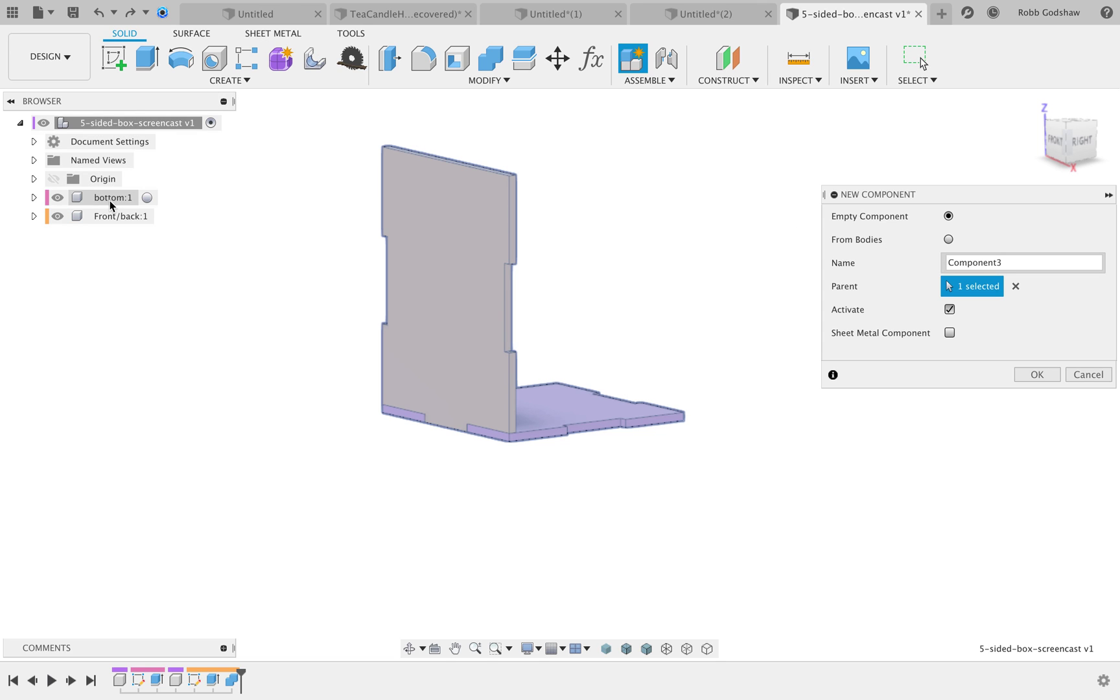
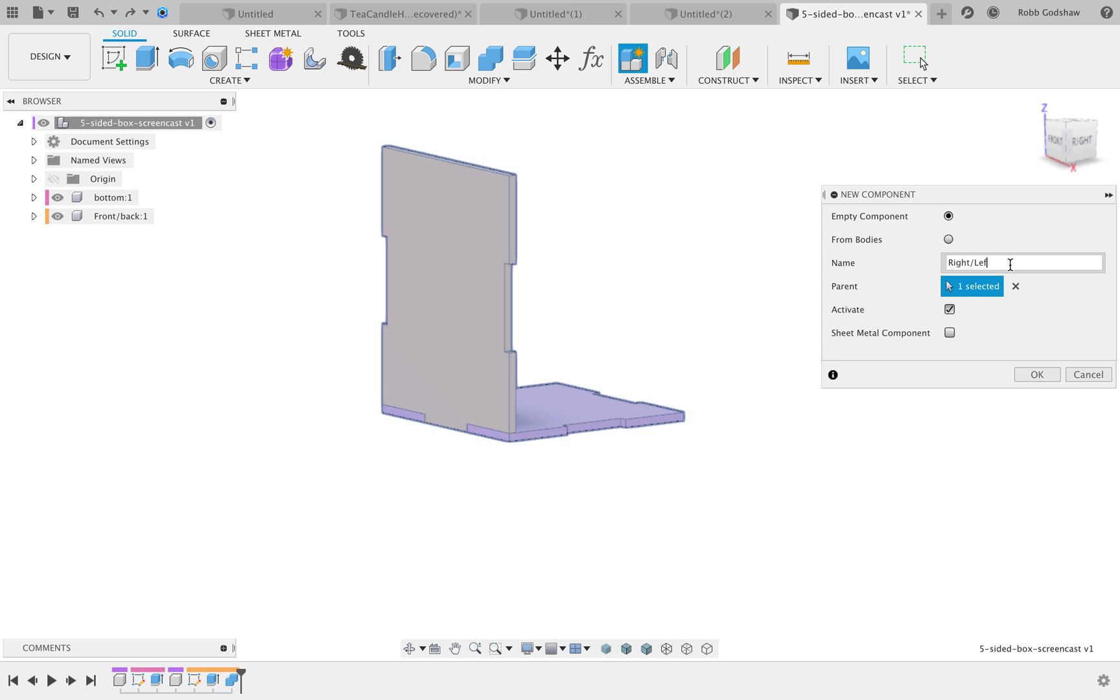
key("Return")
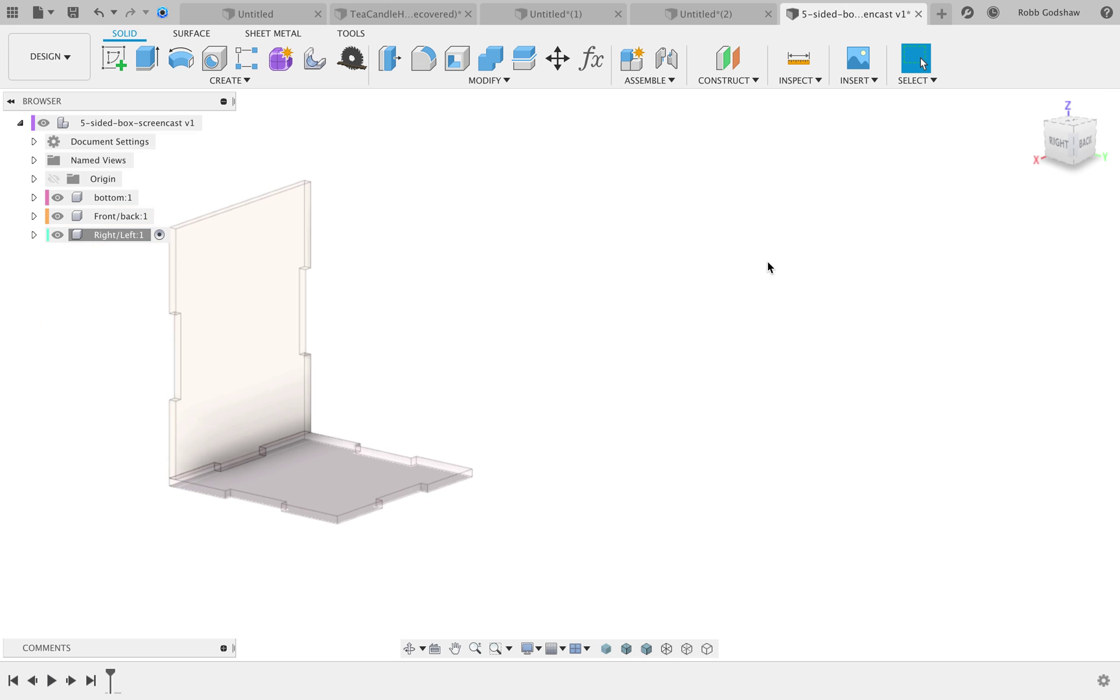
- Start a sketch in the Right/Left component on the outer face of the bottom panel's left edge, at the end away from the Front/back panel
left_click(119, 57)
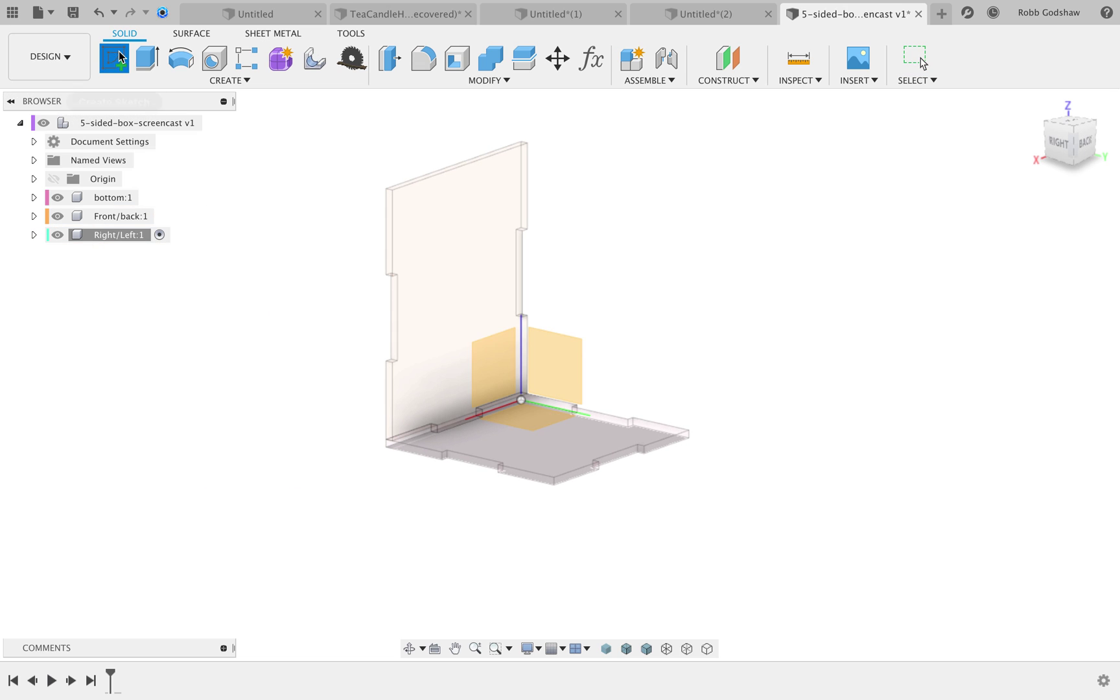
scroll(435, 437, "right", 10, "shift")
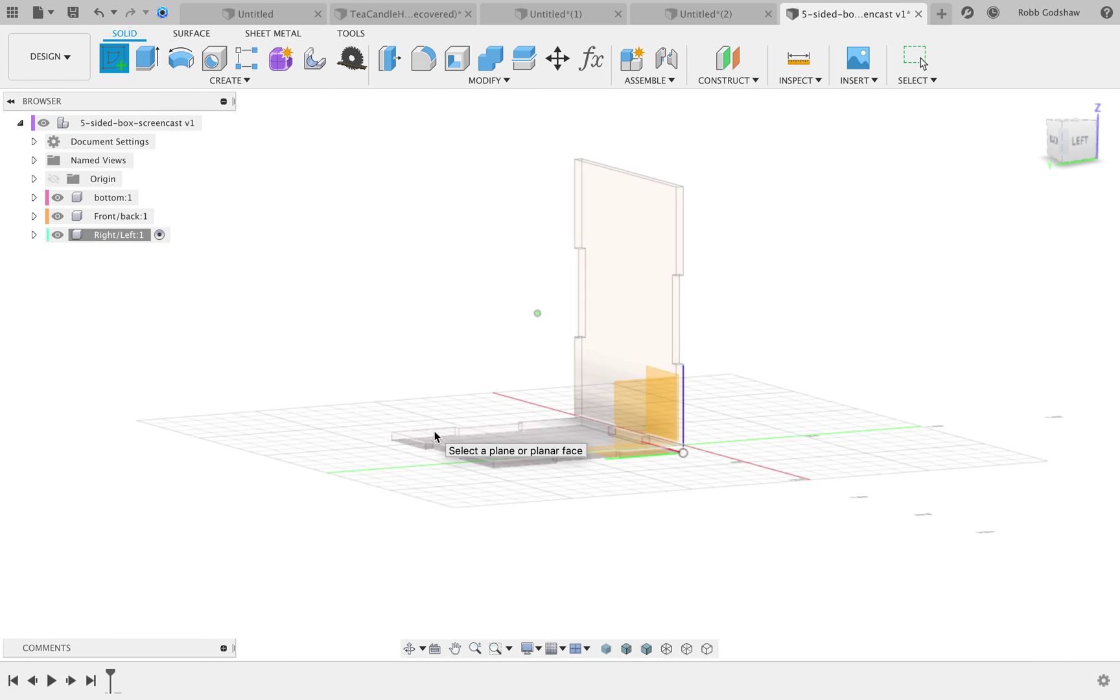
middle_click_drag(433, 430, 682, 402, "shift")
middle_click_drag(679, 331, 658, 380, "shift")
scroll(657, 381, "right", 5, "shift")
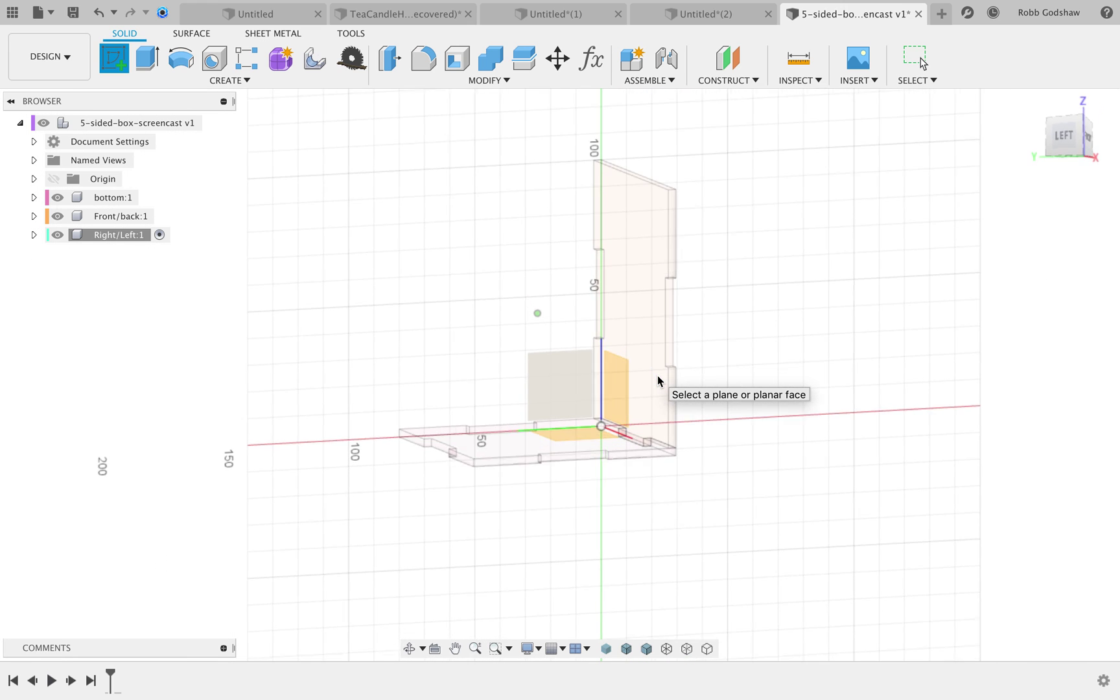
scroll(657, 380, "up", 5)
scroll(657, 380, "right", 2, "shift")
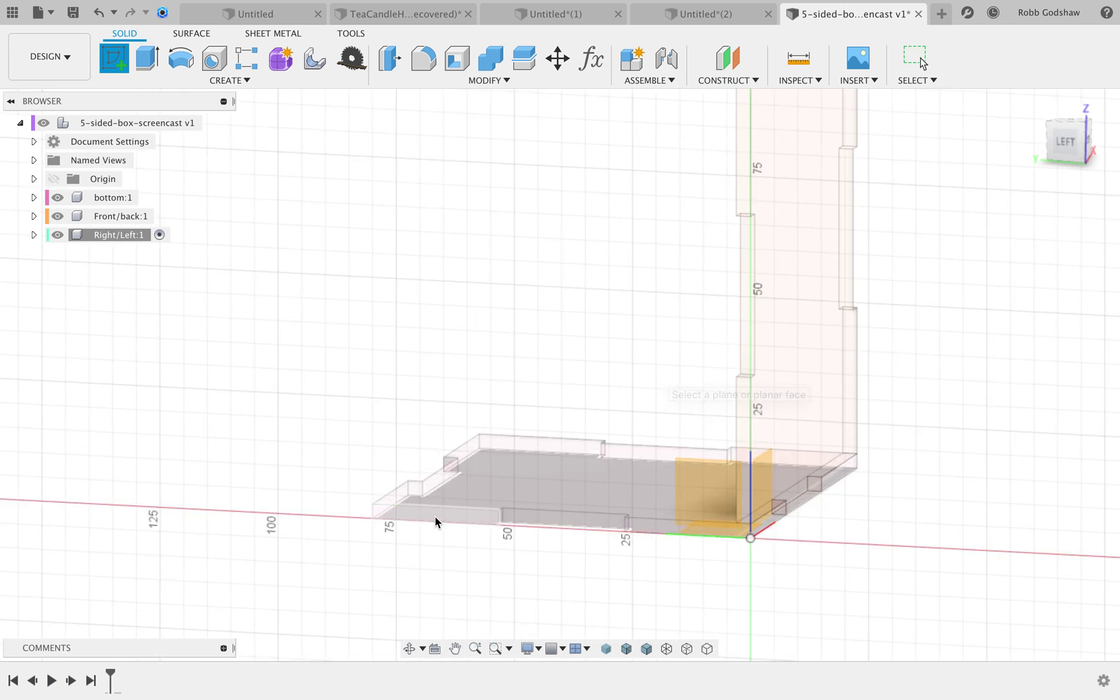
left_click(429, 521)
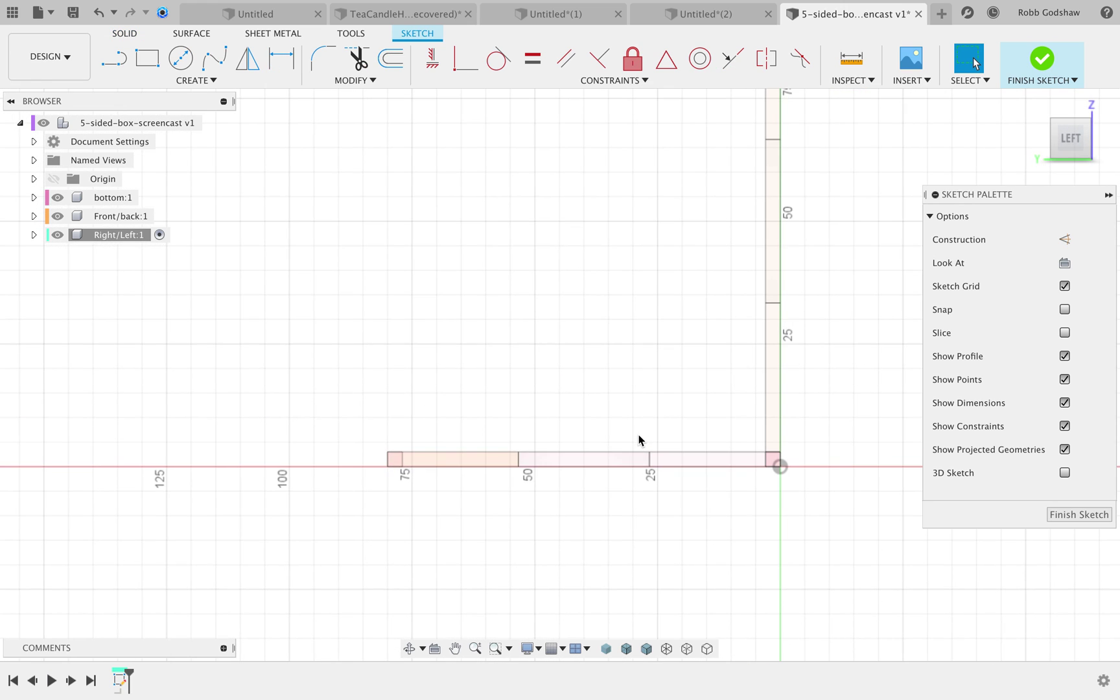
scroll(639, 440, "up", 6, "shift")
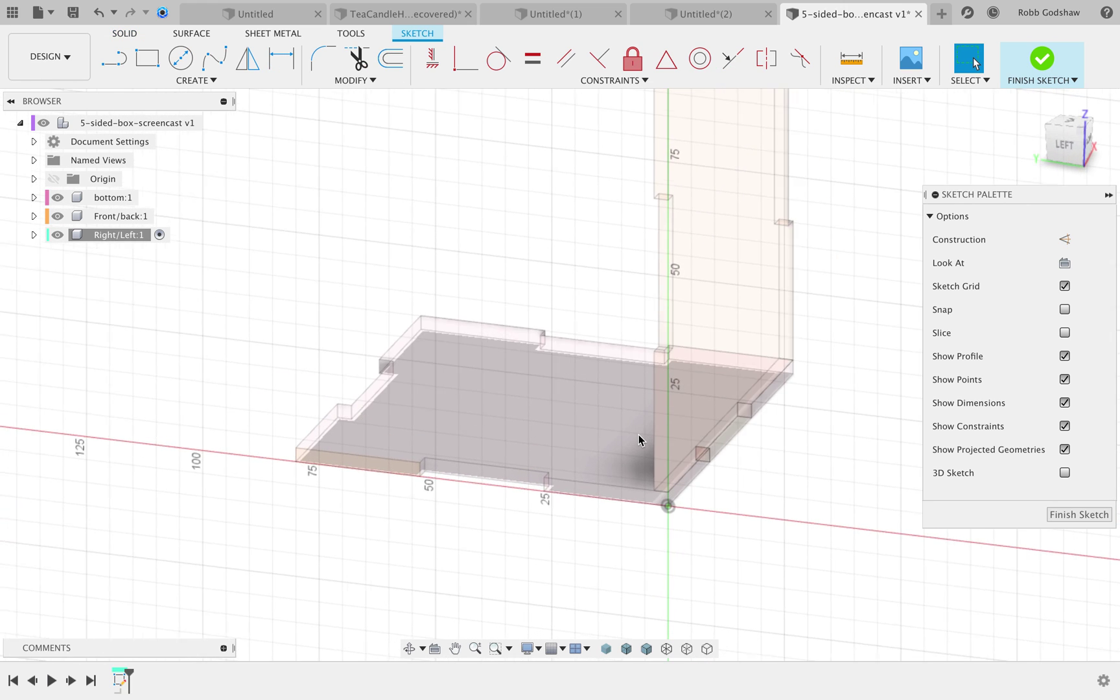
scroll(639, 440, "down", 3)
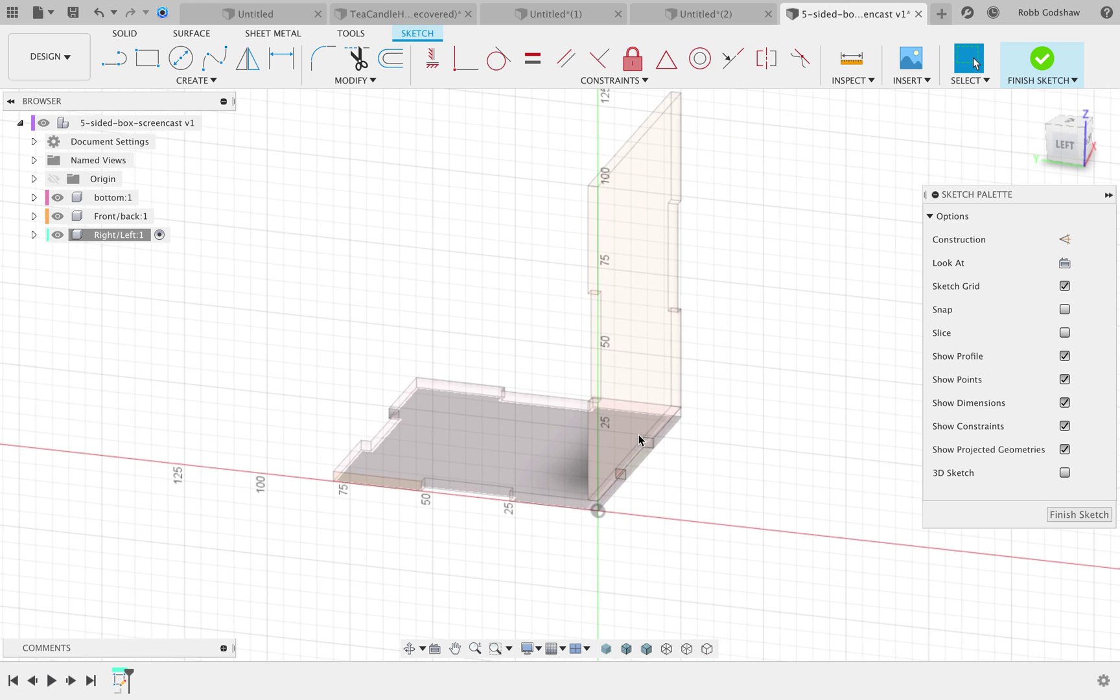
scroll(639, 439, "down", 4, "shift")
scroll(639, 439, "up", 4, "shift")
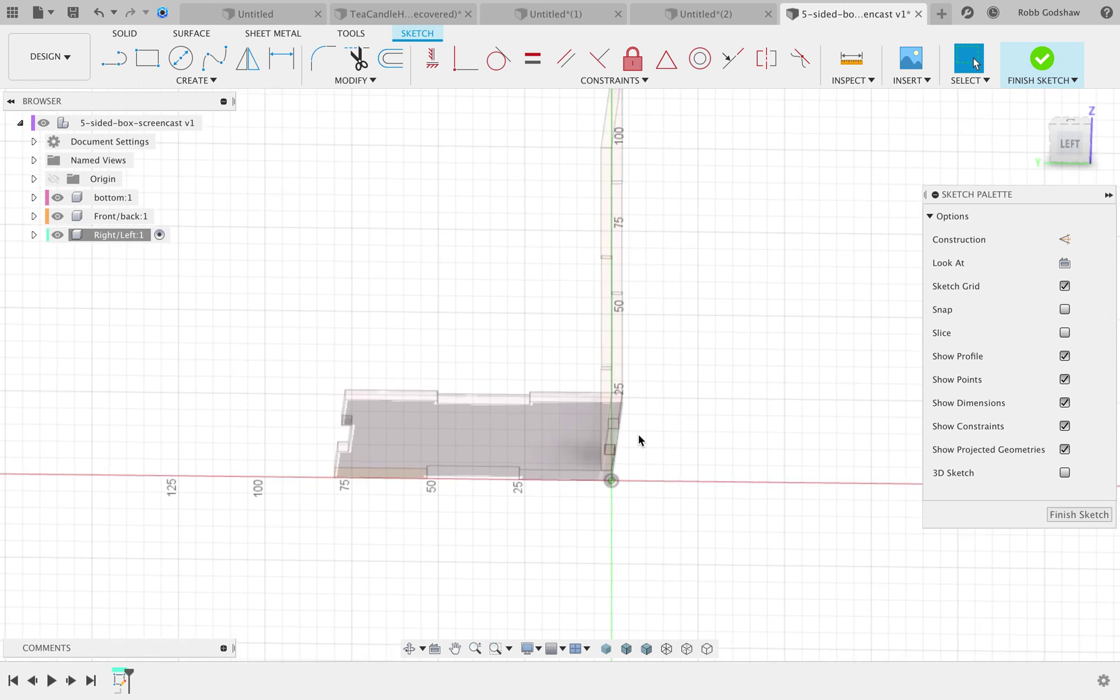
- Sketch a rectangle about 143.5 mm wide and 139.3 mm high on the left side plane, starting from the bottom panel's far outer corner
scroll(639, 440, "down", 5, "shift")
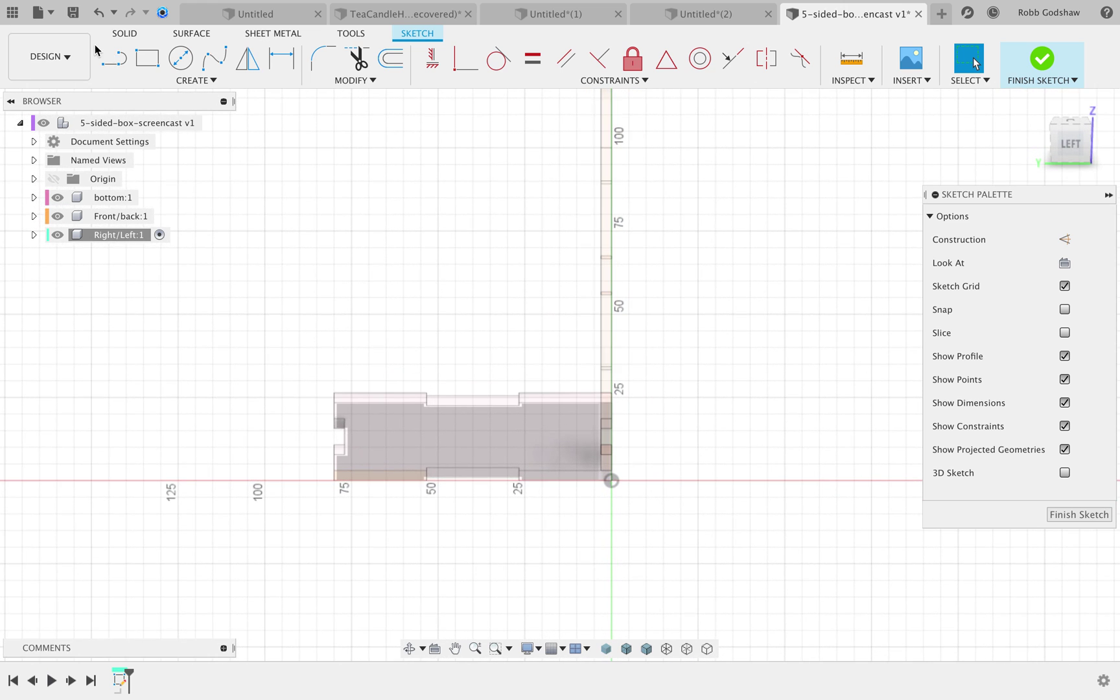
left_click(148, 58)
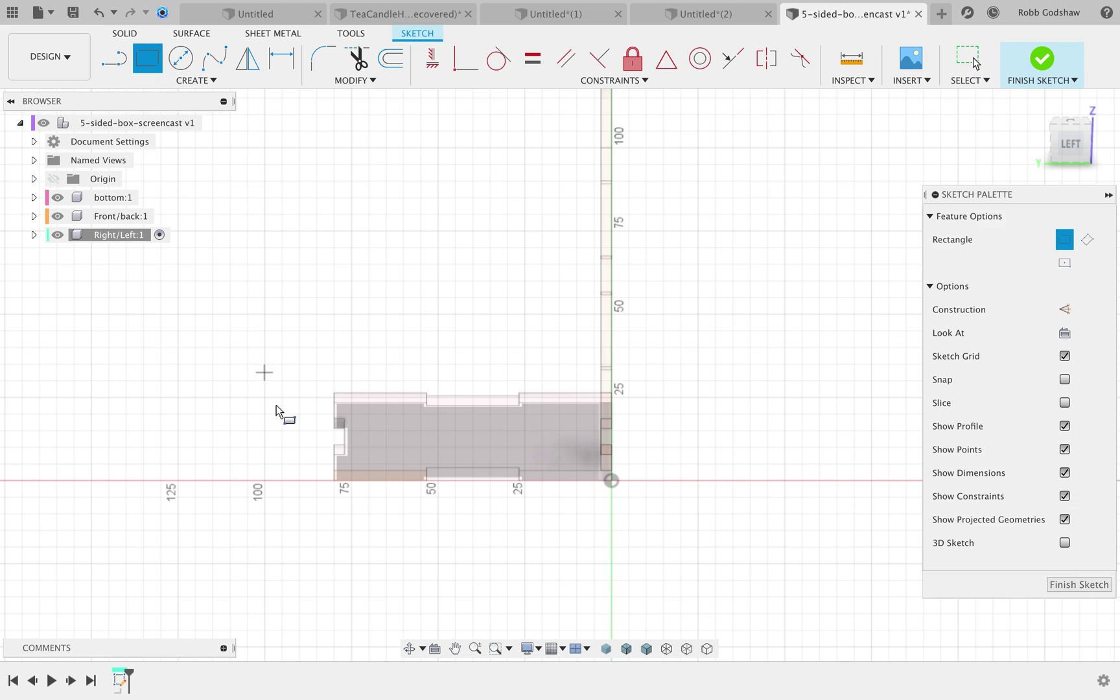
left_click(336, 481)
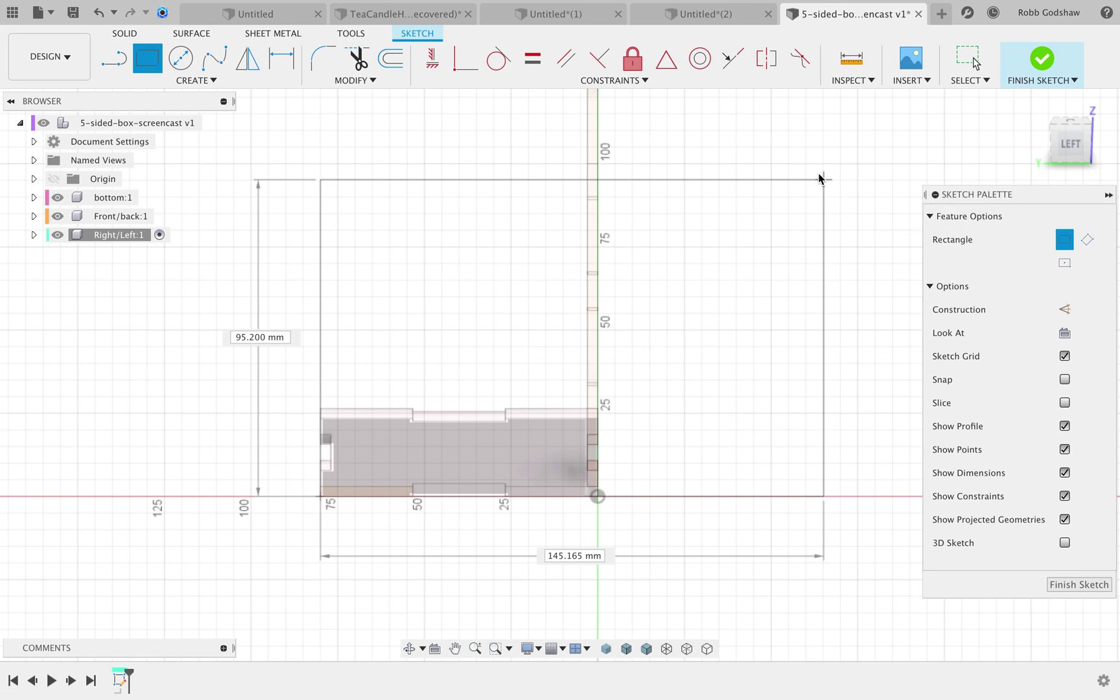
key("Tab")
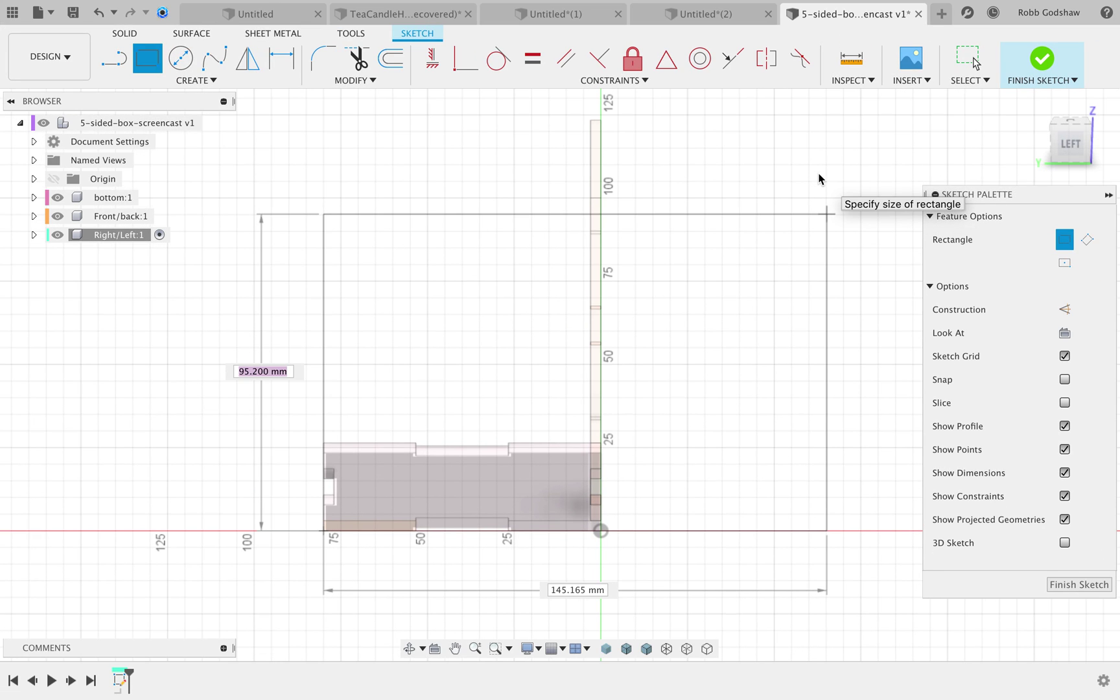
scroll(820, 173, "down", 5, "shift")
scroll(820, 173, "up", 5, "shift")
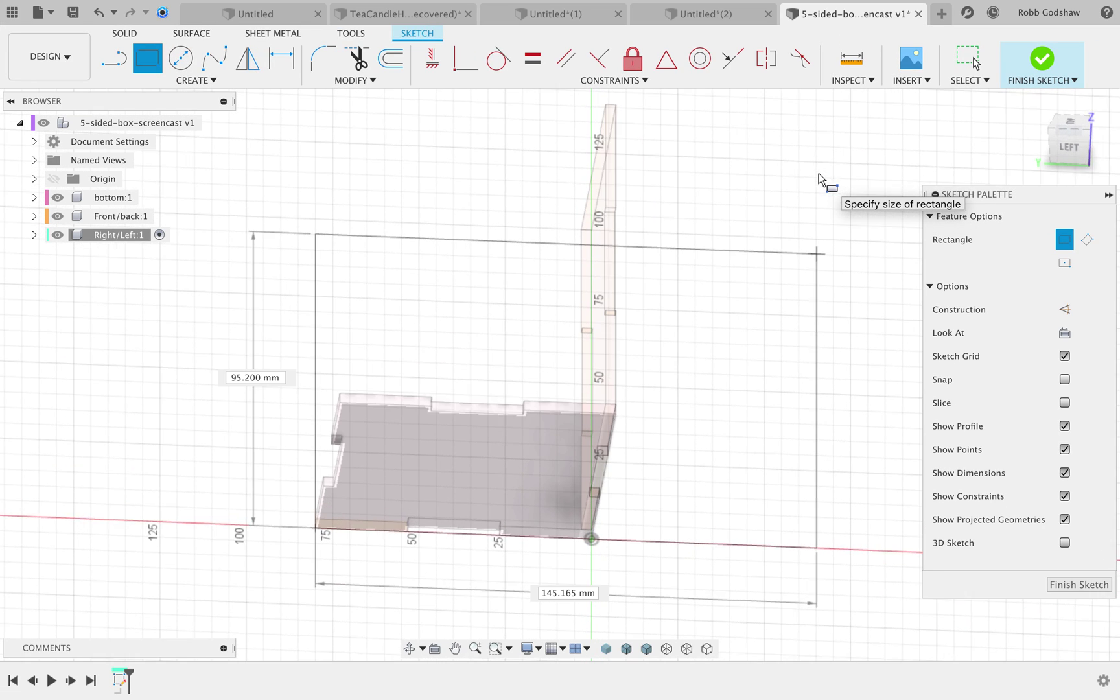
left_click(811, 116)
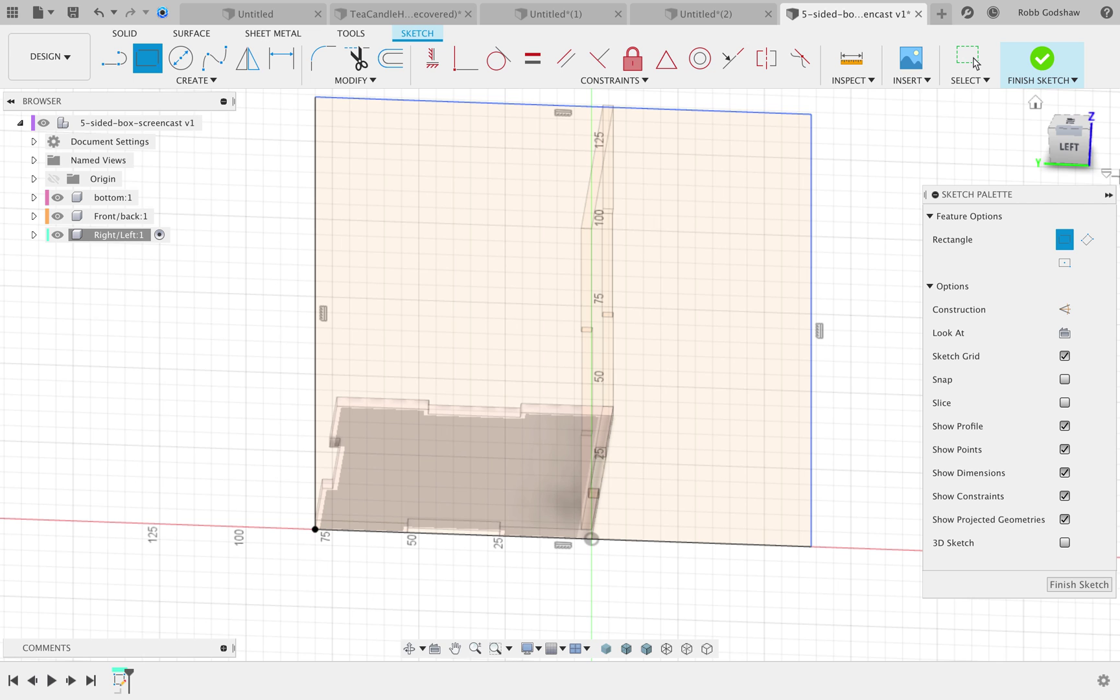
left_click(1073, 153)
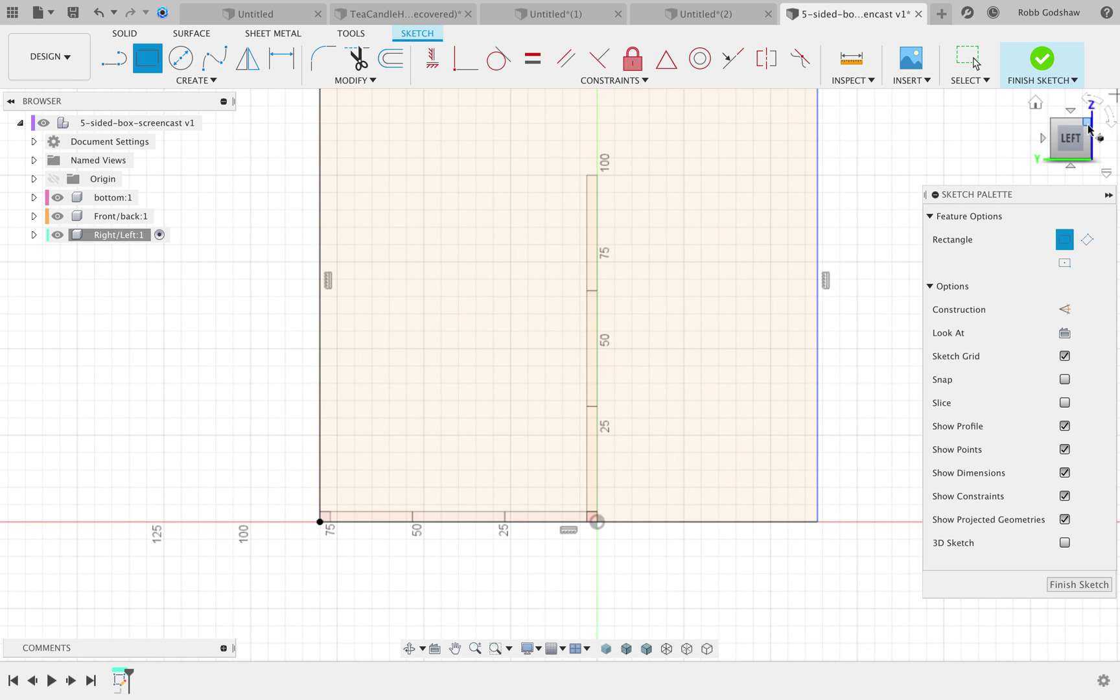
left_click(1089, 127)
left_click(1061, 153)
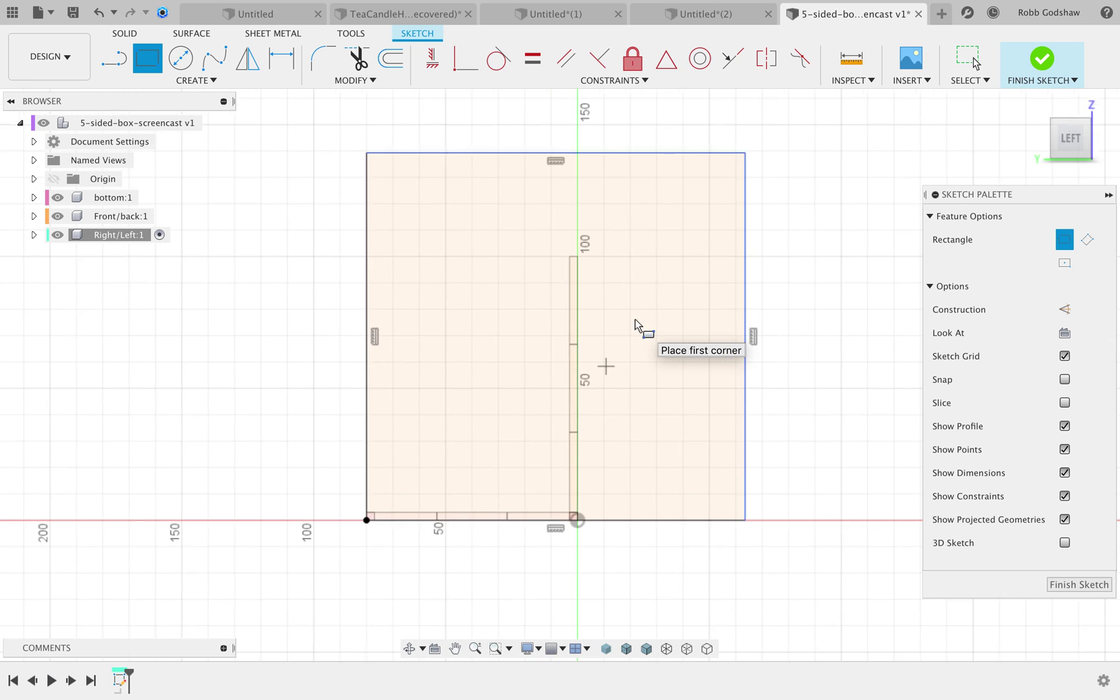
- Dimension the side panel rectangle's height with the parameter z
left_click(282, 59)
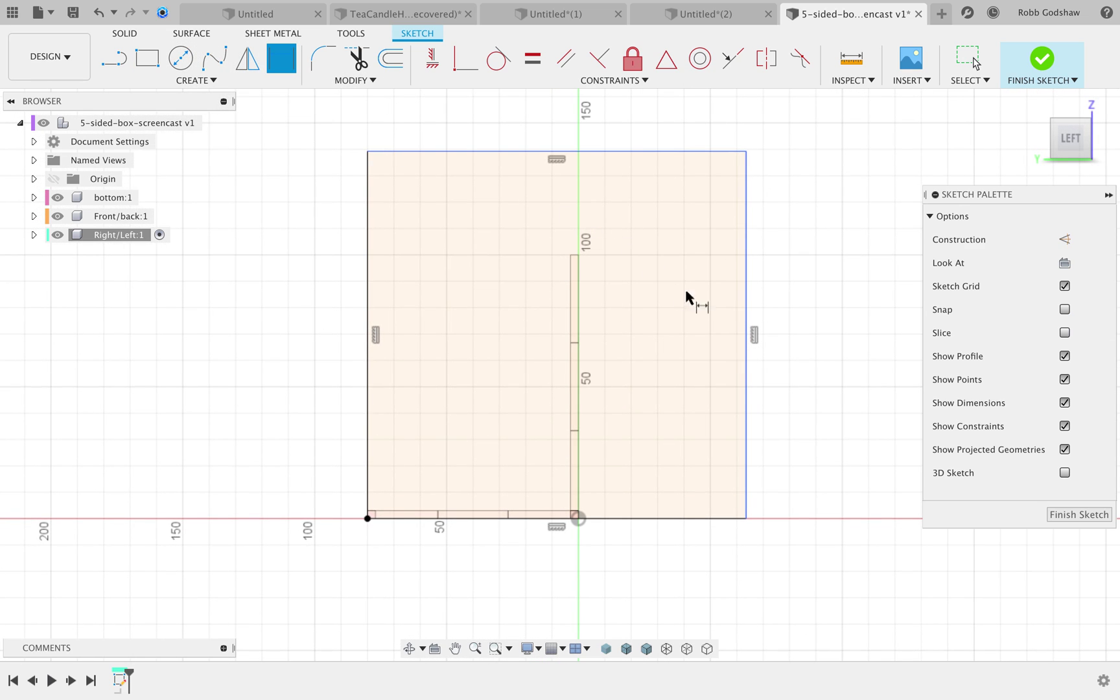
left_click(744, 310)
left_click(826, 300)
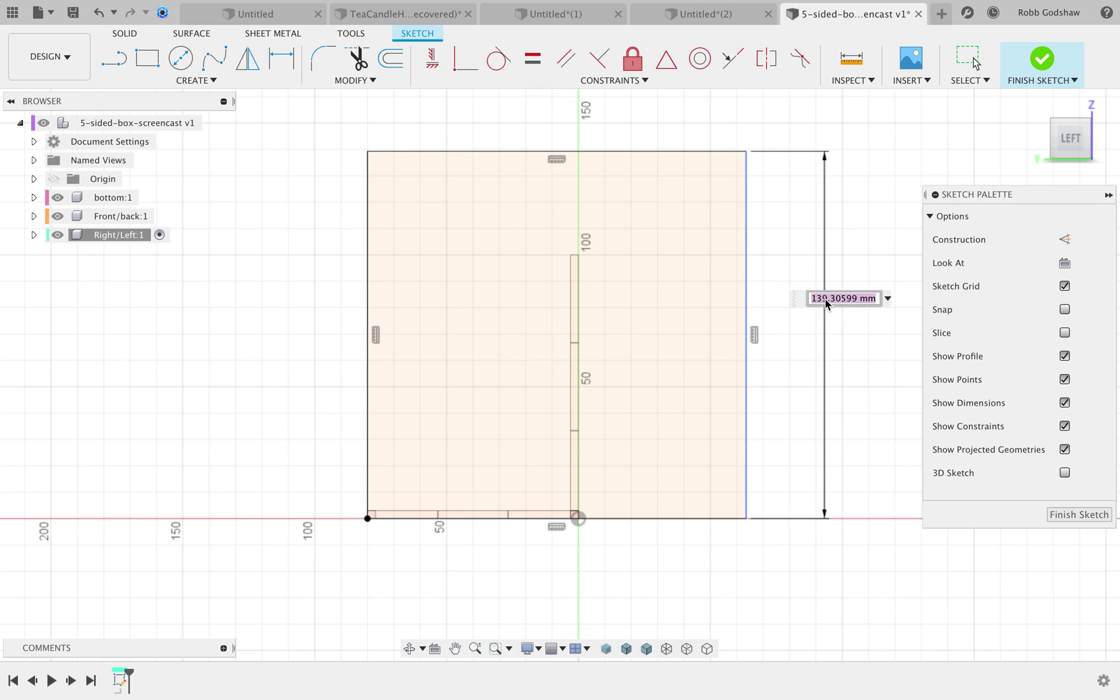
type("z")
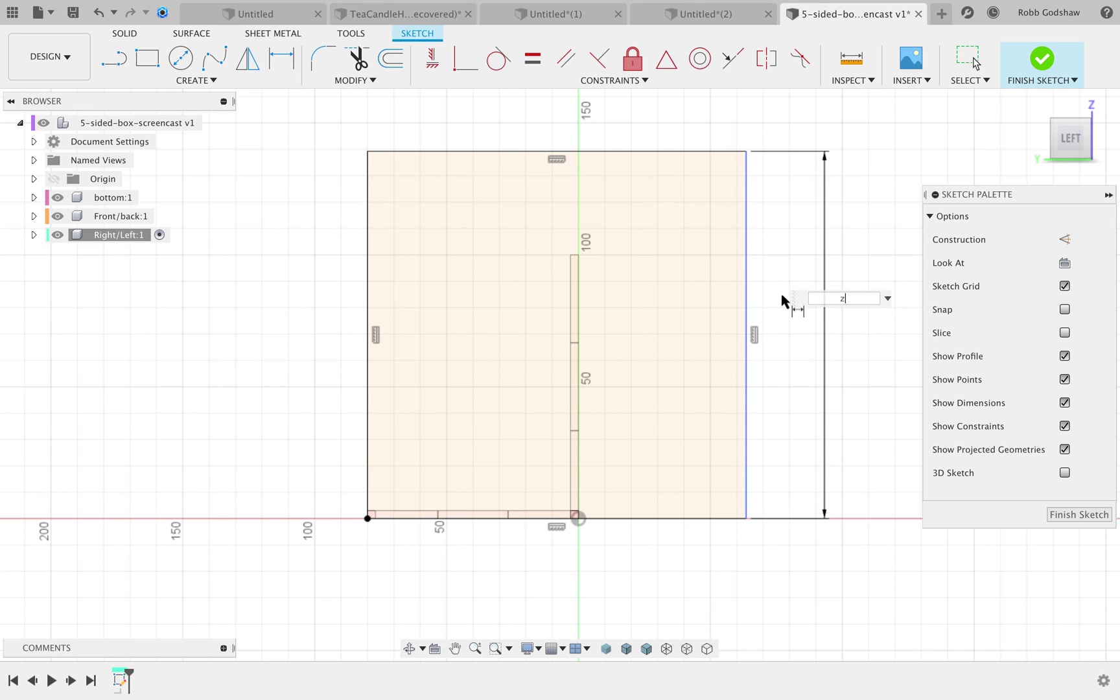
key("Return")
- Dimension the side panel rectangle's width with the parameter y and finish the sketch
left_click(562, 256)
left_click(561, 206)
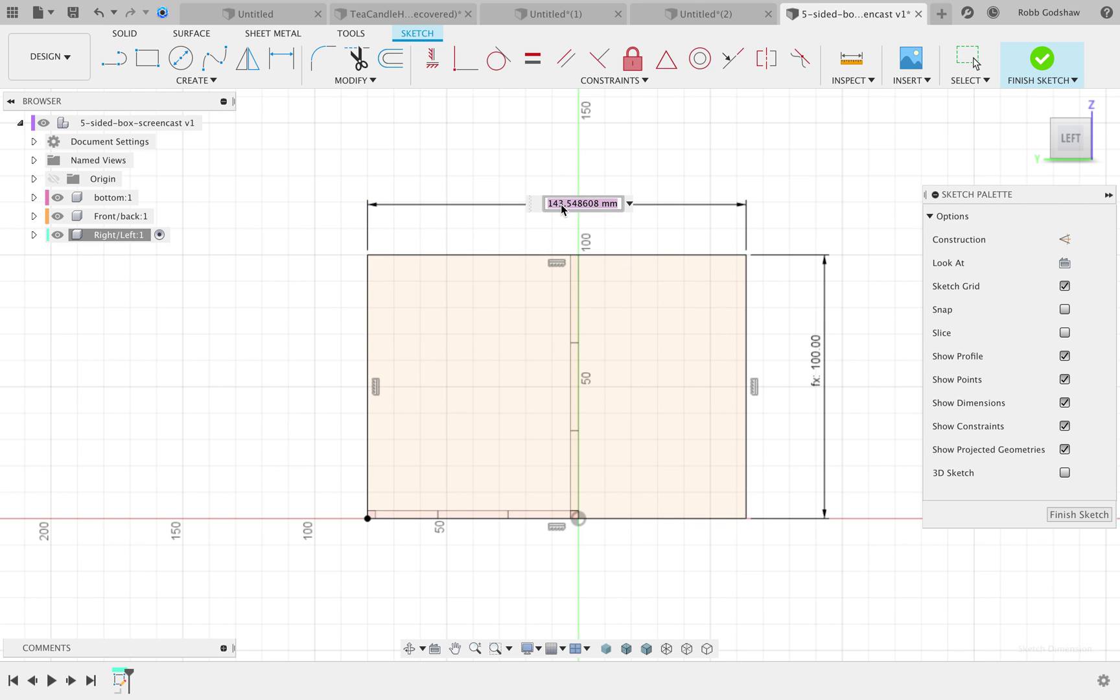
type("y")
key("Return")
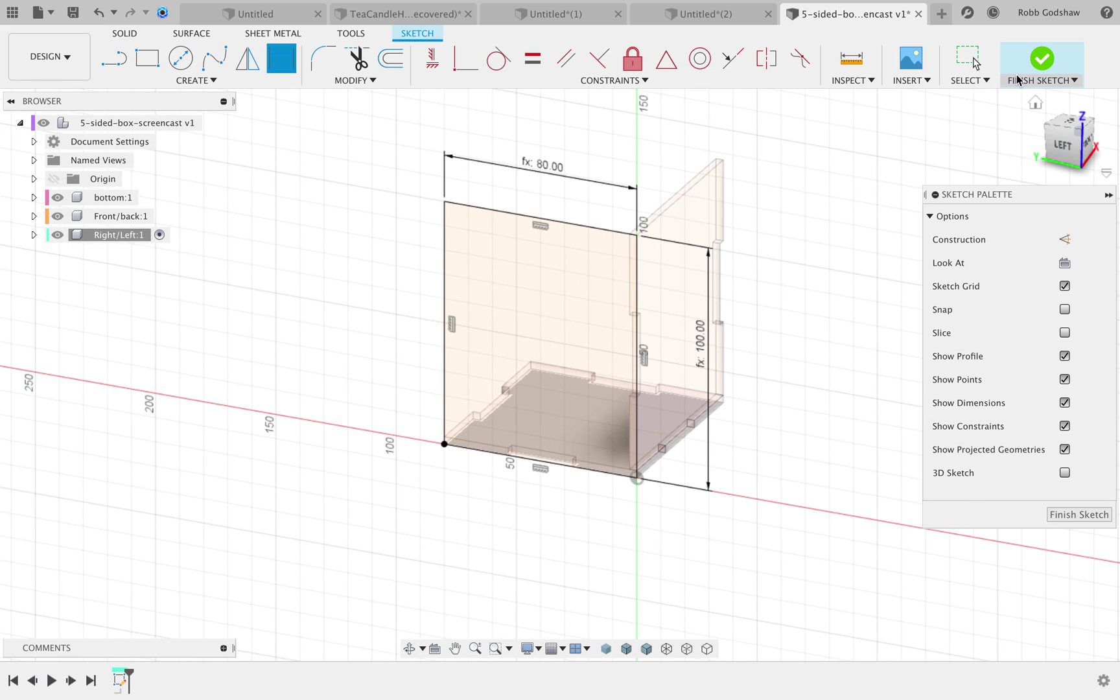
left_click(1037, 61)
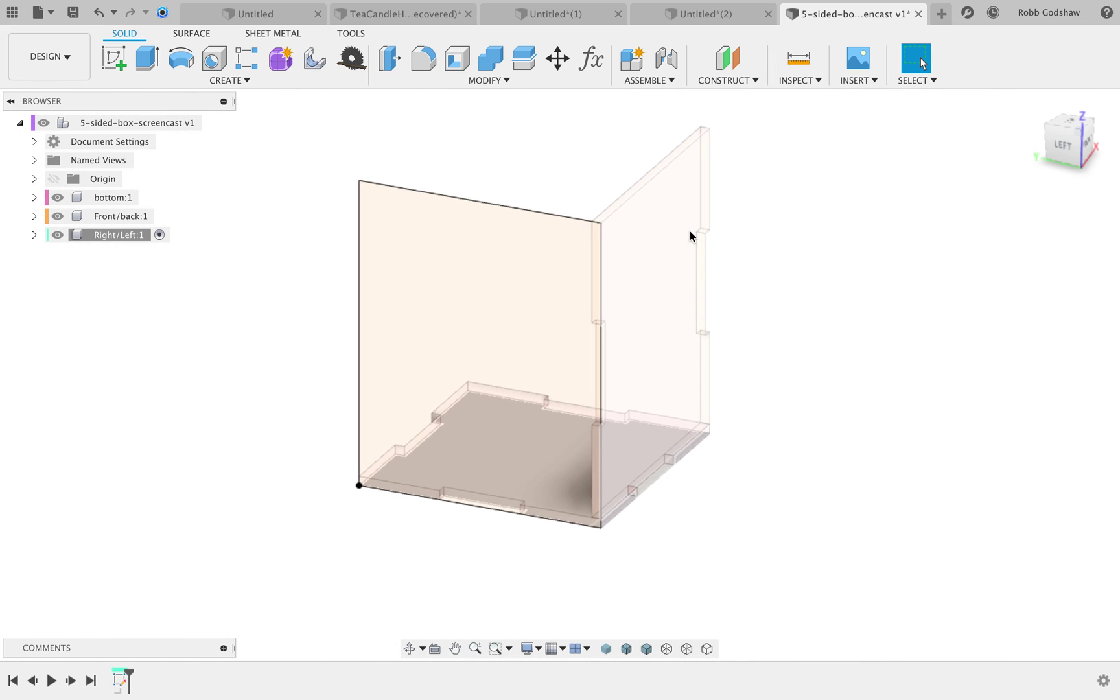
- Extrude both profiles of the side panel sketch inward as a new body, using the negative thickness parameter as distance
key("e")
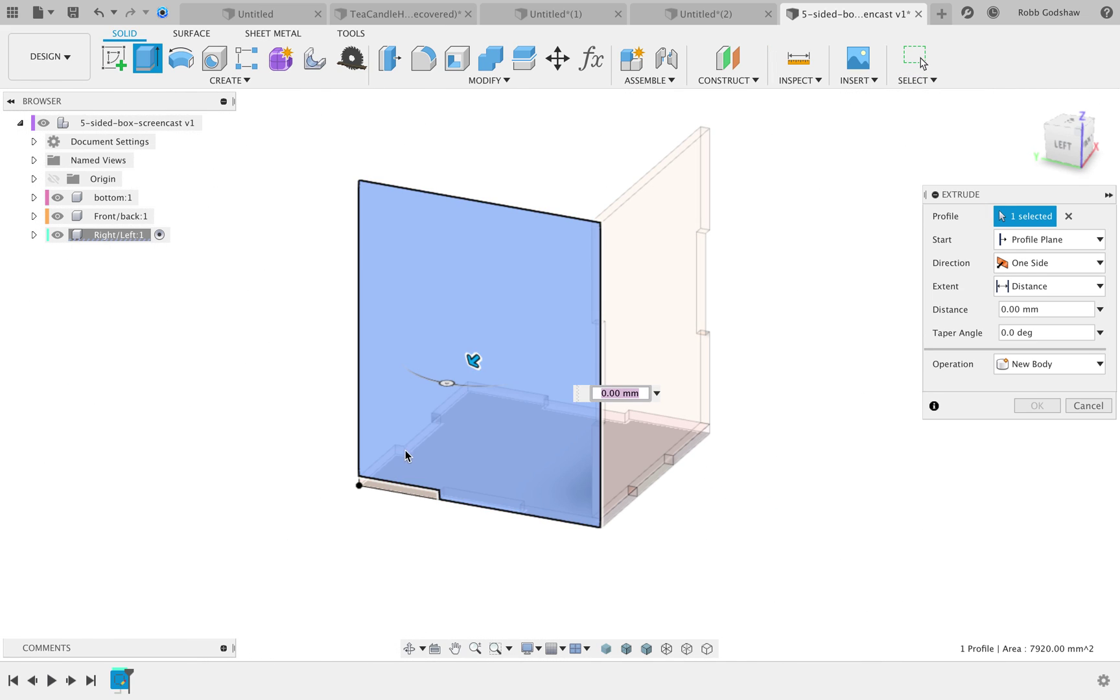
left_click(397, 491)
left_click_drag(390, 493, 351, 512)
scroll(350, 512, "right", 10, "shift")
scroll(350, 512, "left", 6, "shift")
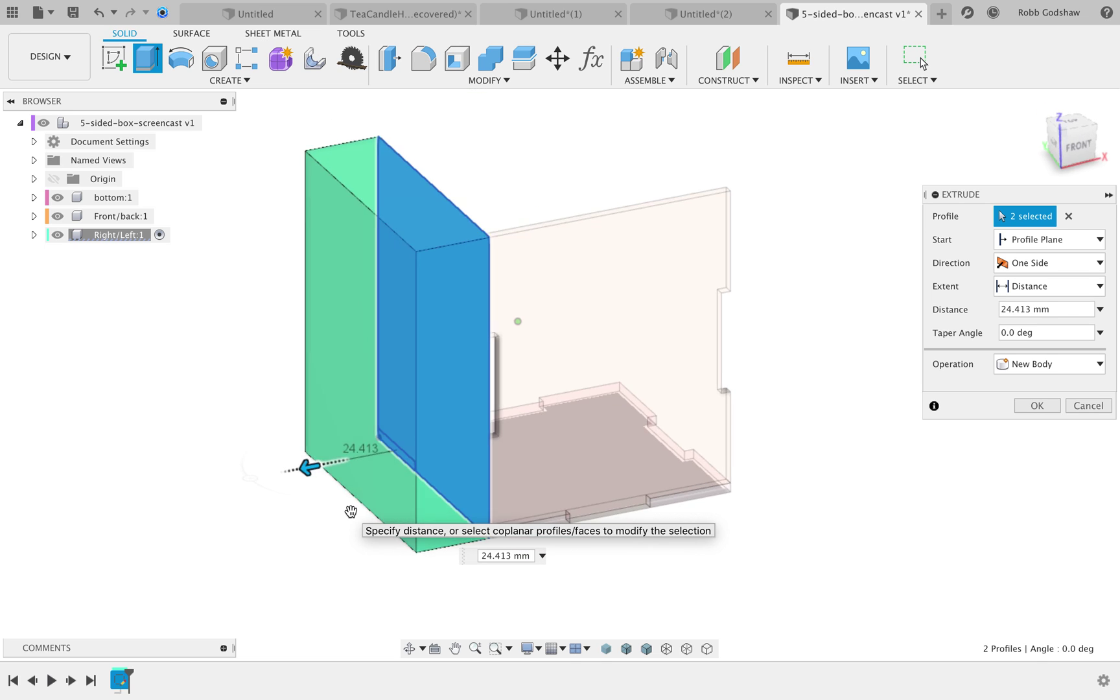
left_click_drag(317, 494, 483, 444)
type("-0thickness")
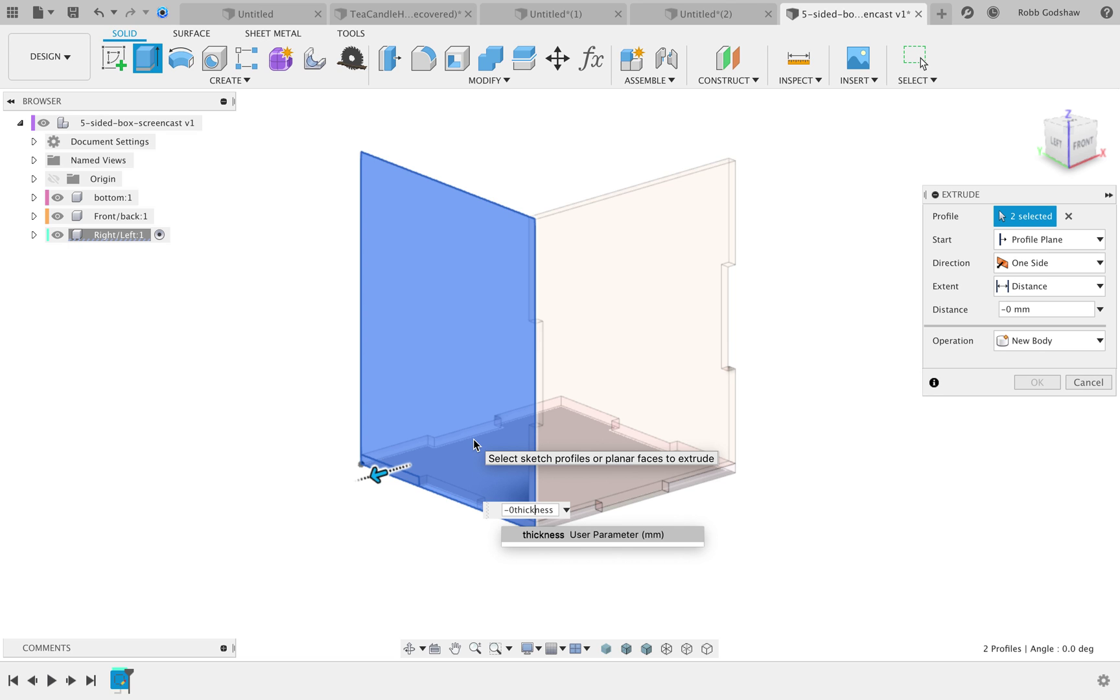
key("Return")
key("Return")
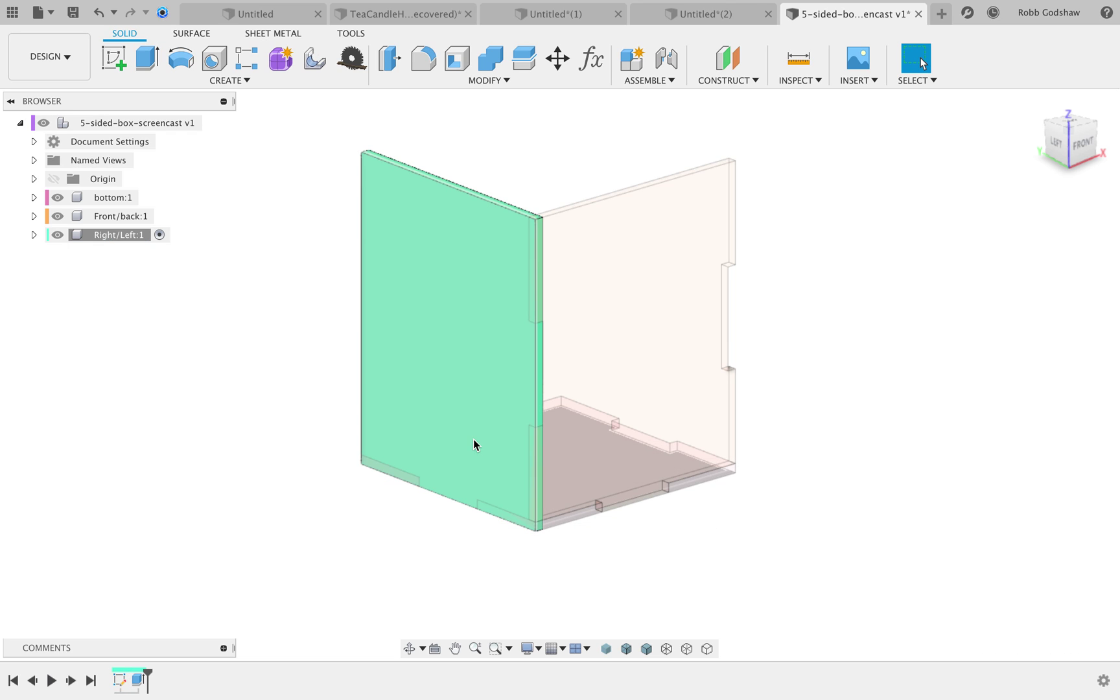
- Activate the top-level 5-sided-box-screencast component and examine how the three panels meet from several sides
left_click(211, 122)
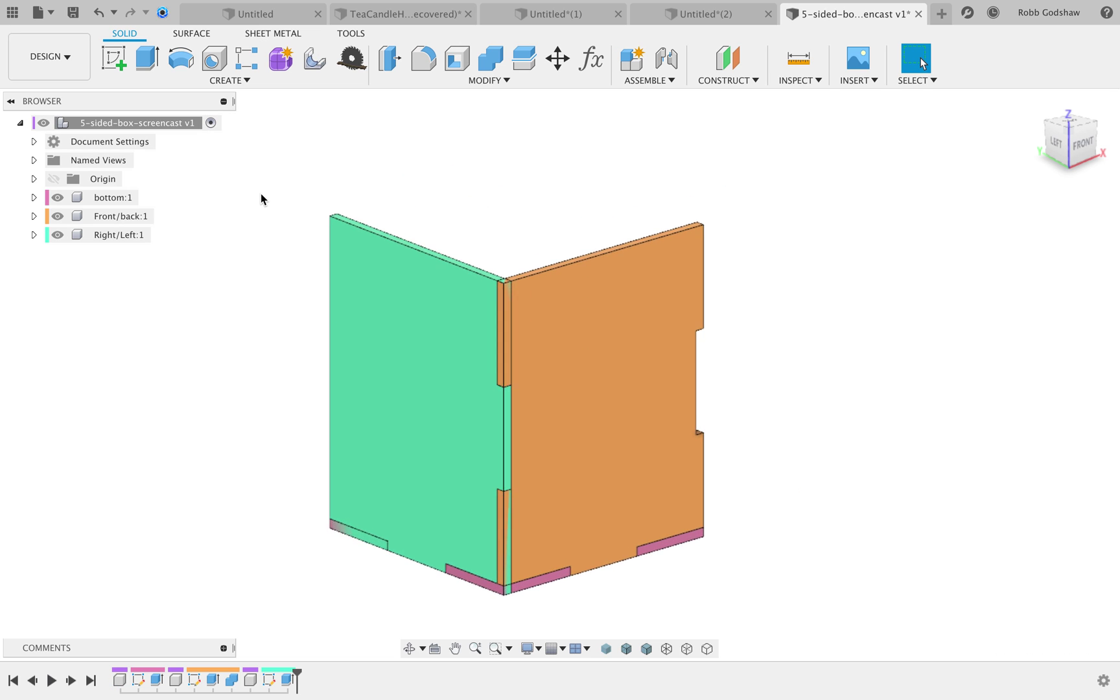
scroll(260, 194, "down", 3)
scroll(260, 194, "right", 10, "shift")
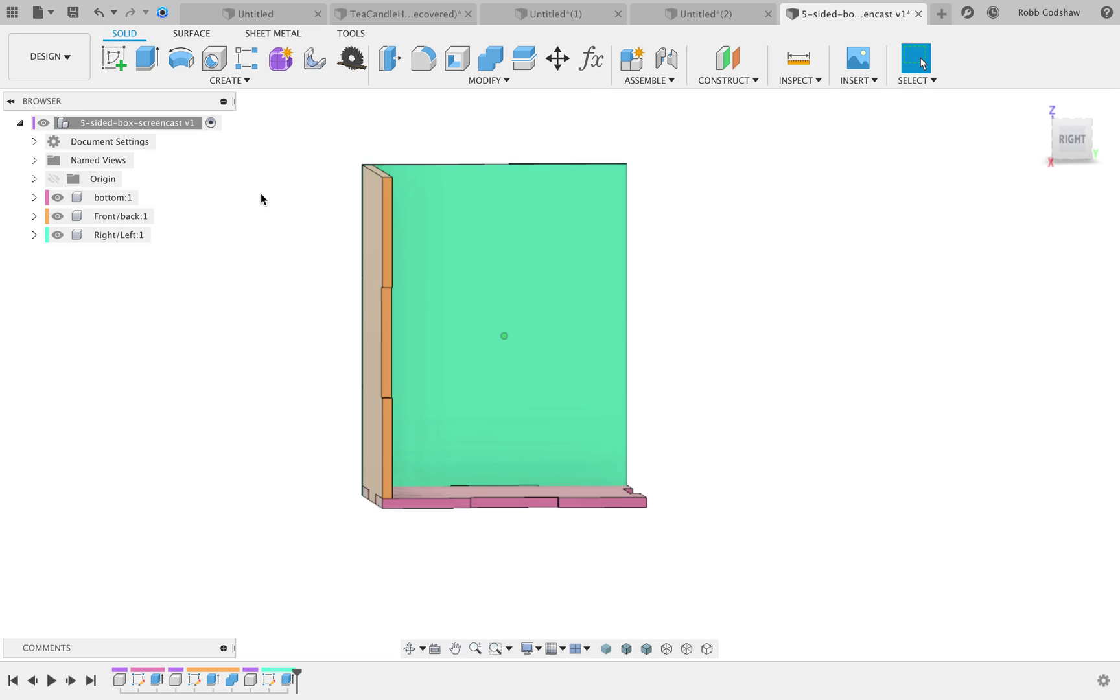
scroll(260, 193, "right", 10, "shift")
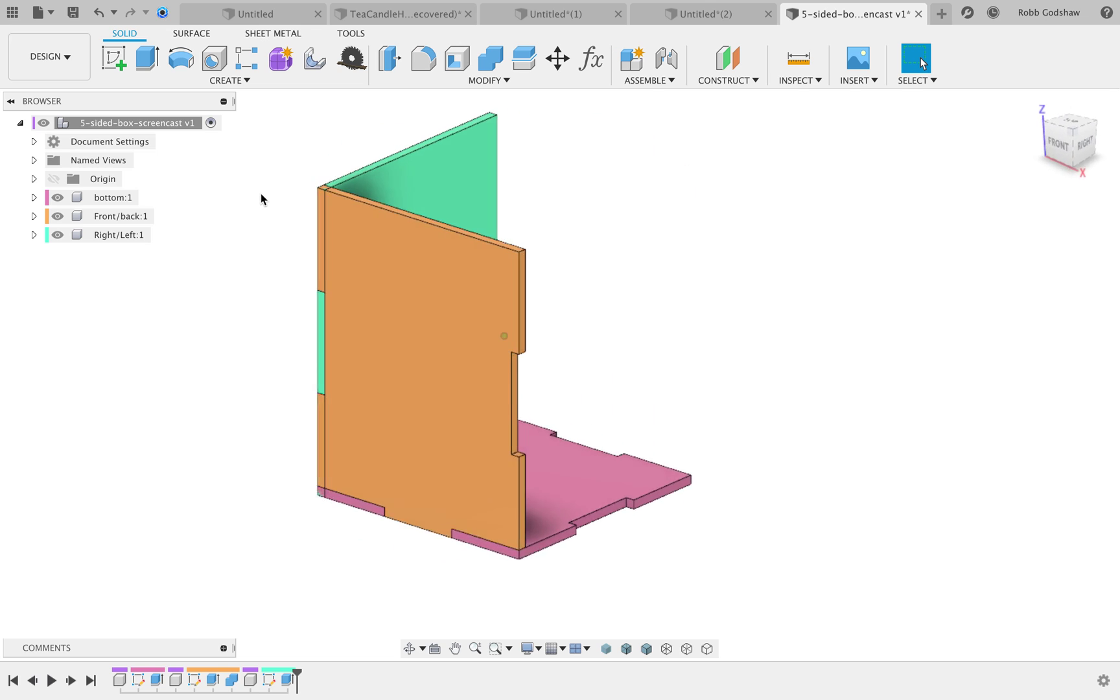
scroll(261, 193, "left", 10, "shift")
scroll(260, 193, "left", 1, "shift")
- Open the Utility Knife sample from the Design Samples project
left_click(12, 12)
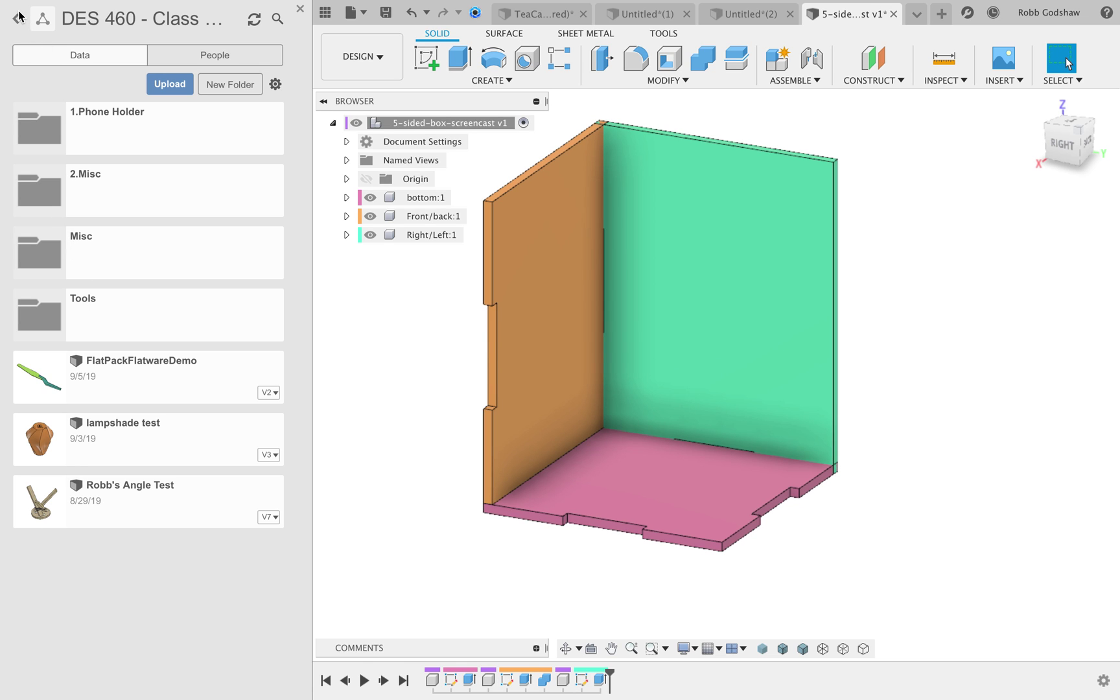
left_click(18, 18)
scroll(95, 256, "down", 15)
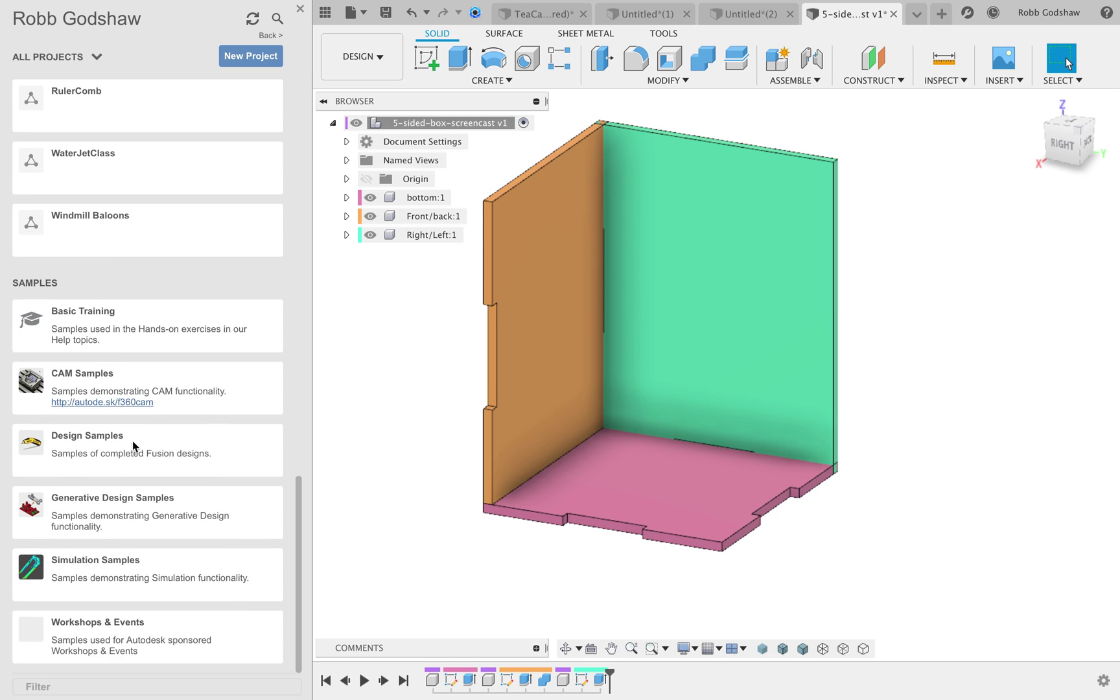
left_click(135, 443)
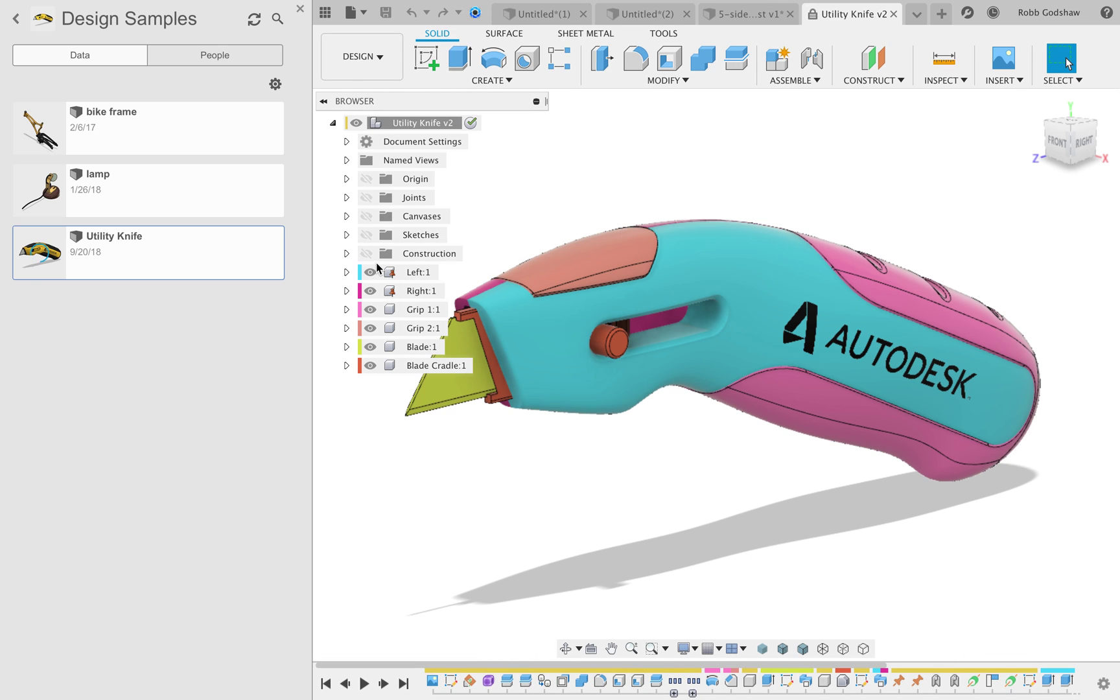
- List the knife's joints and slide the blade cradle back along its slot to retract the blade
left_click(347, 198)
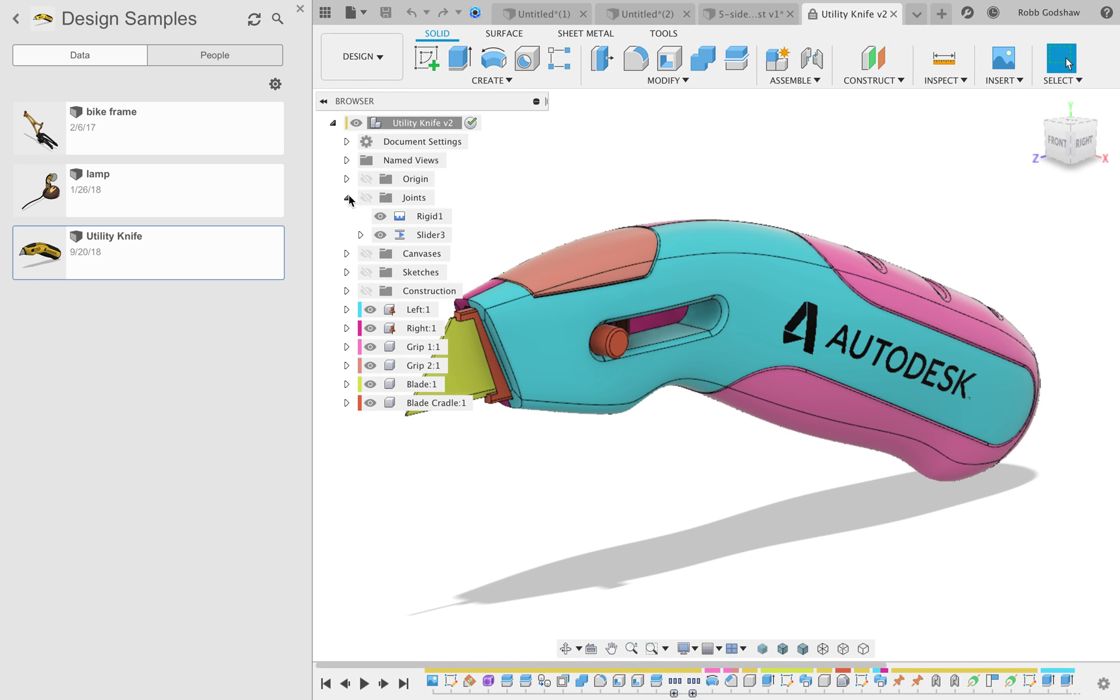
mouse_move(619, 342)
left_mouse_down()
mouse_move(709, 335)
mouse_move(619, 343)
left_mouse_up()
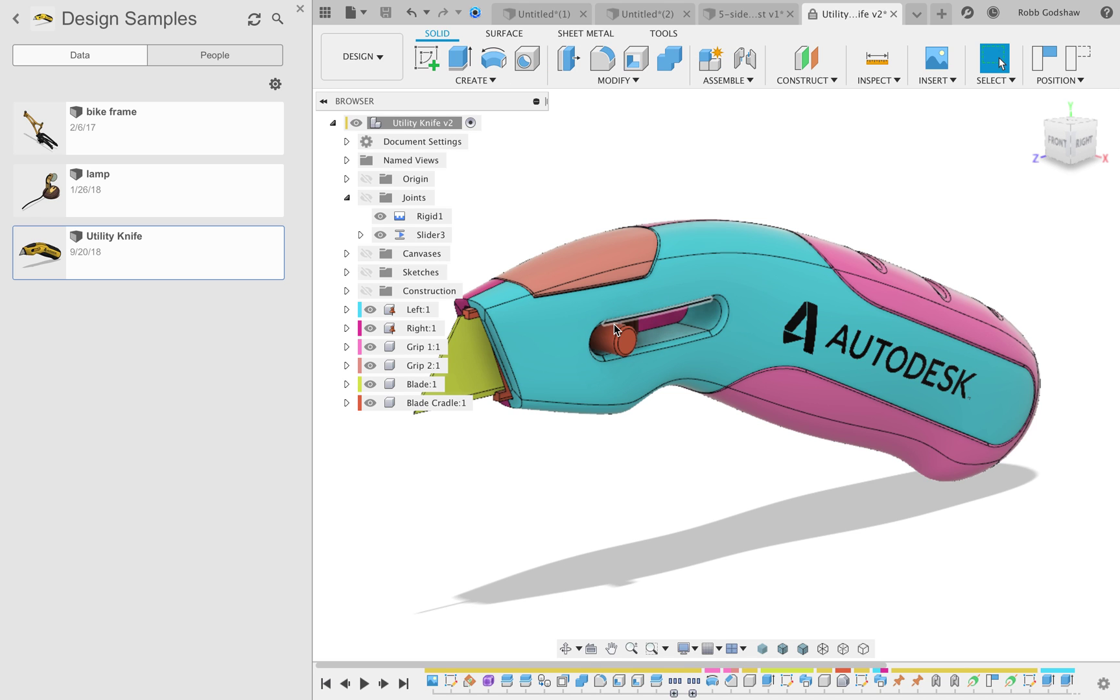
scroll(614, 330, "up", 5)
scroll(615, 330, "down", 5)
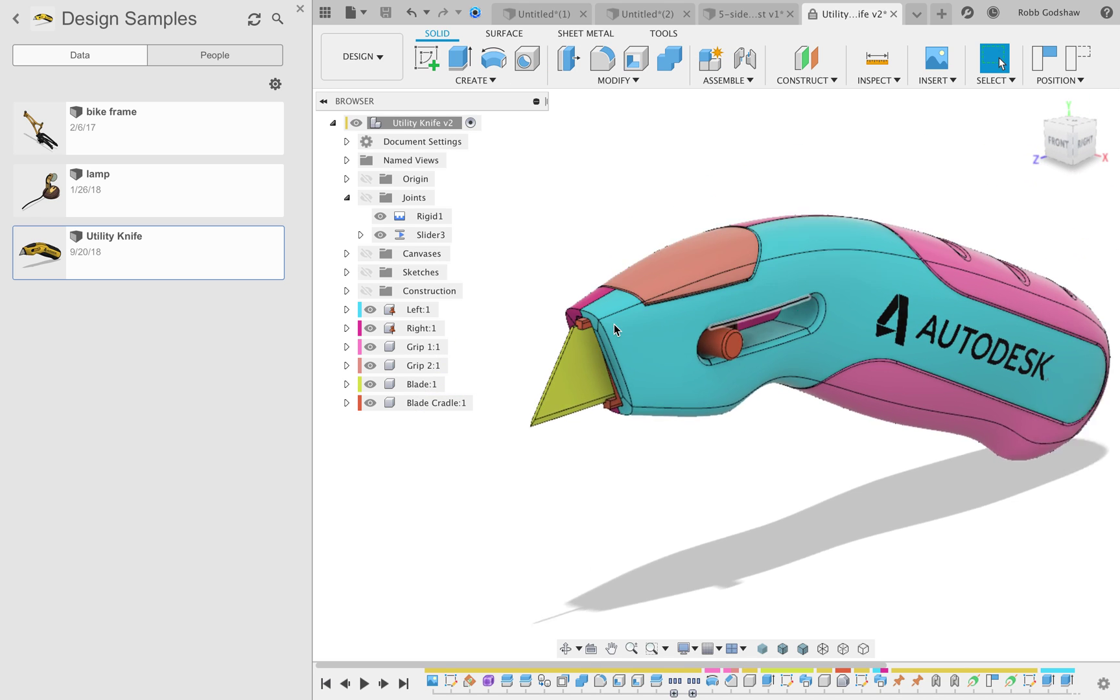
left_click_drag(658, 443, 791, 403)
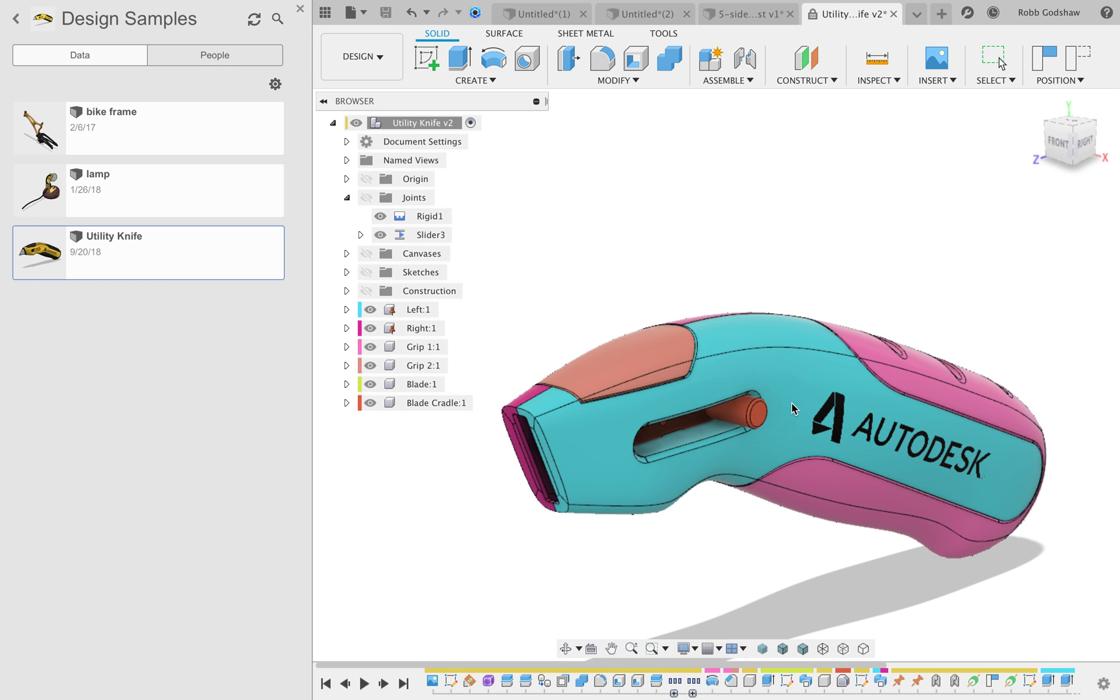
- Animate the Slider3 joint to preview its motion, and end the animation
right_click(420, 238)
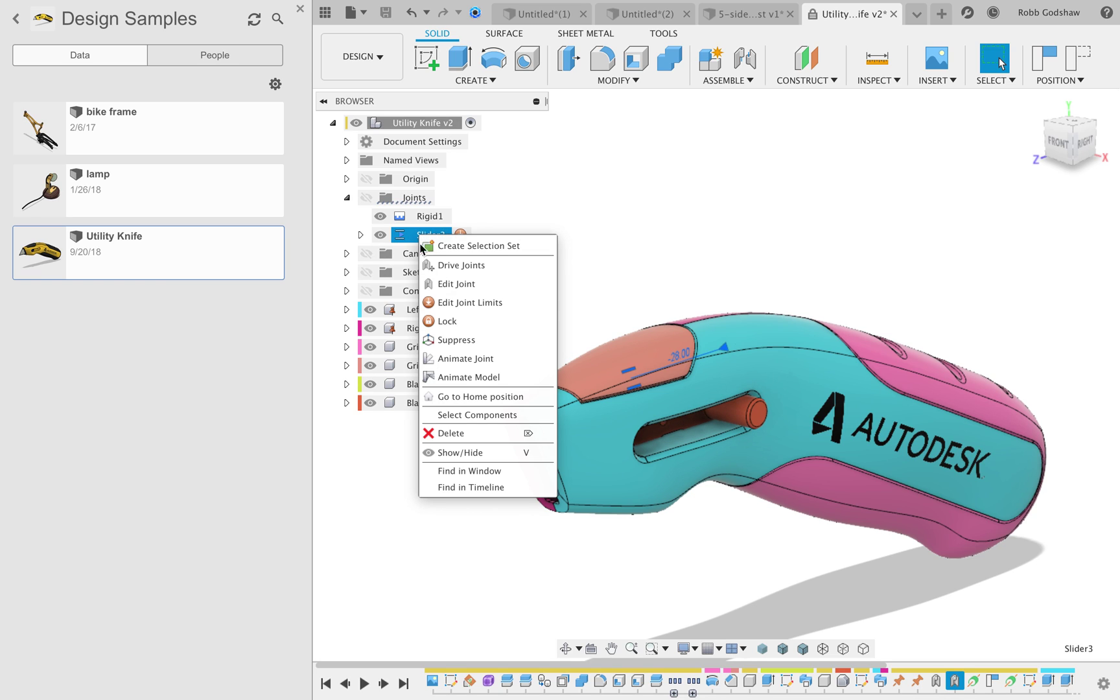
left_click(465, 361)
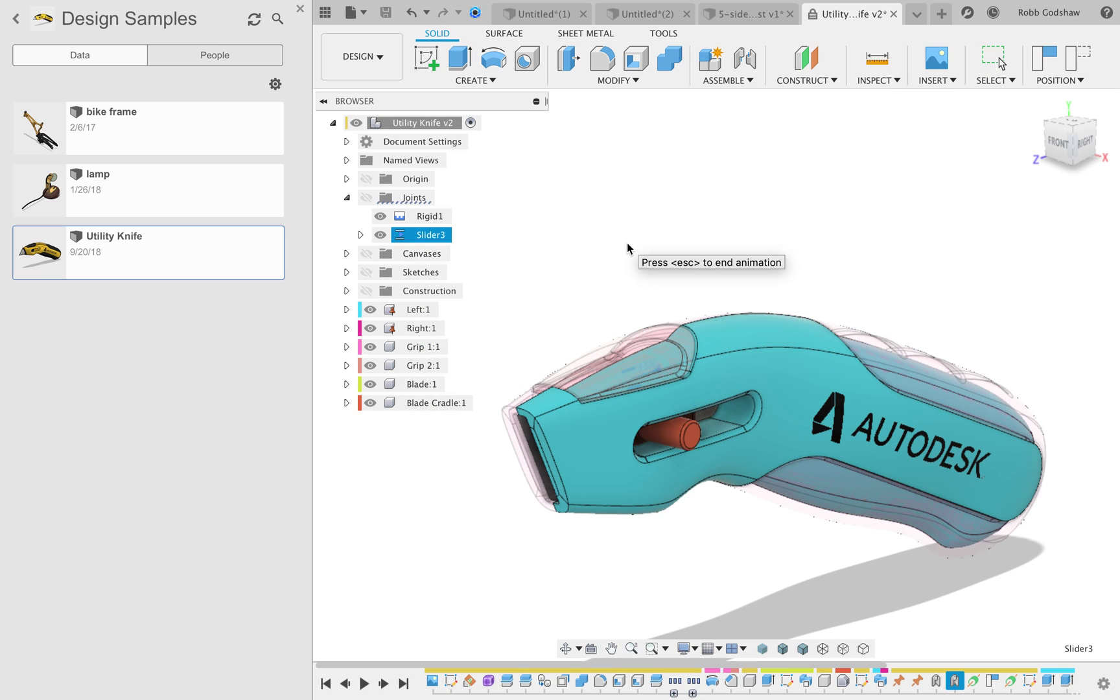
key("Escape")
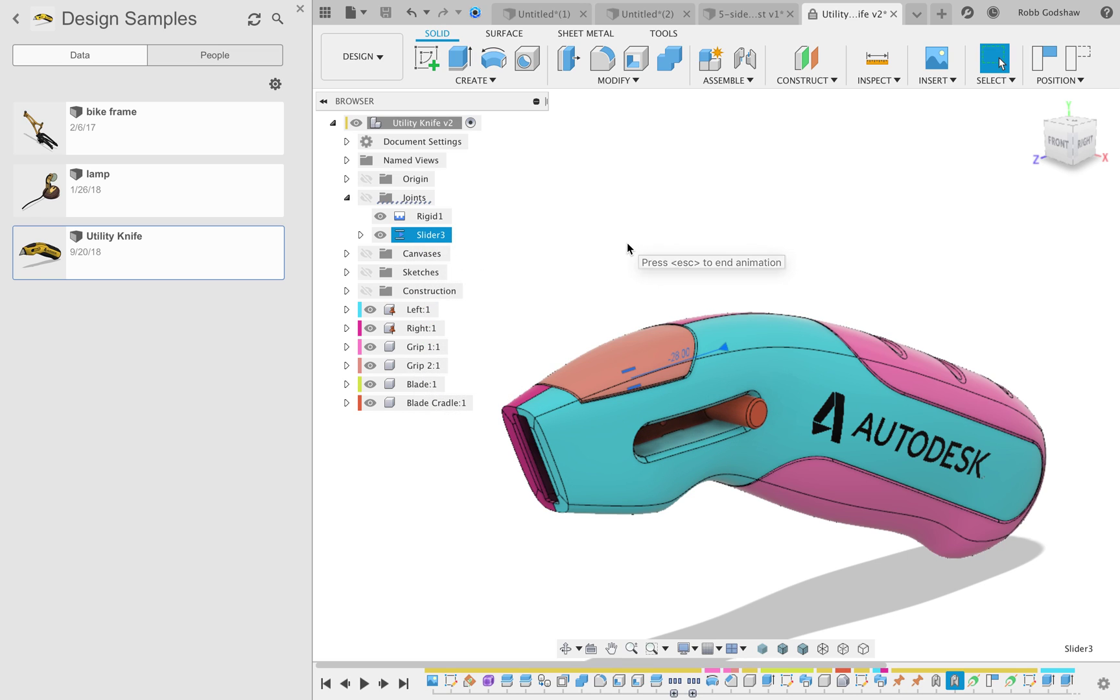
- Animate the Rigid1 joint in the Utility Knife design to preview its behaviour, and end the animation
left_click(760, 24)
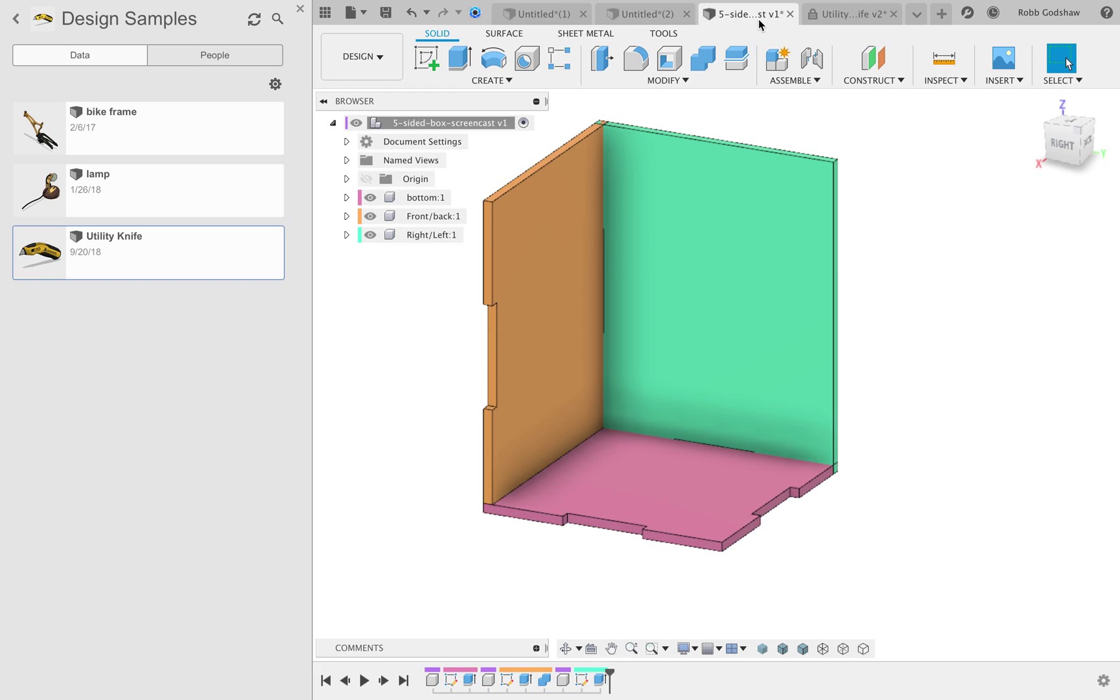
left_click(841, 16)
right_click(413, 226)
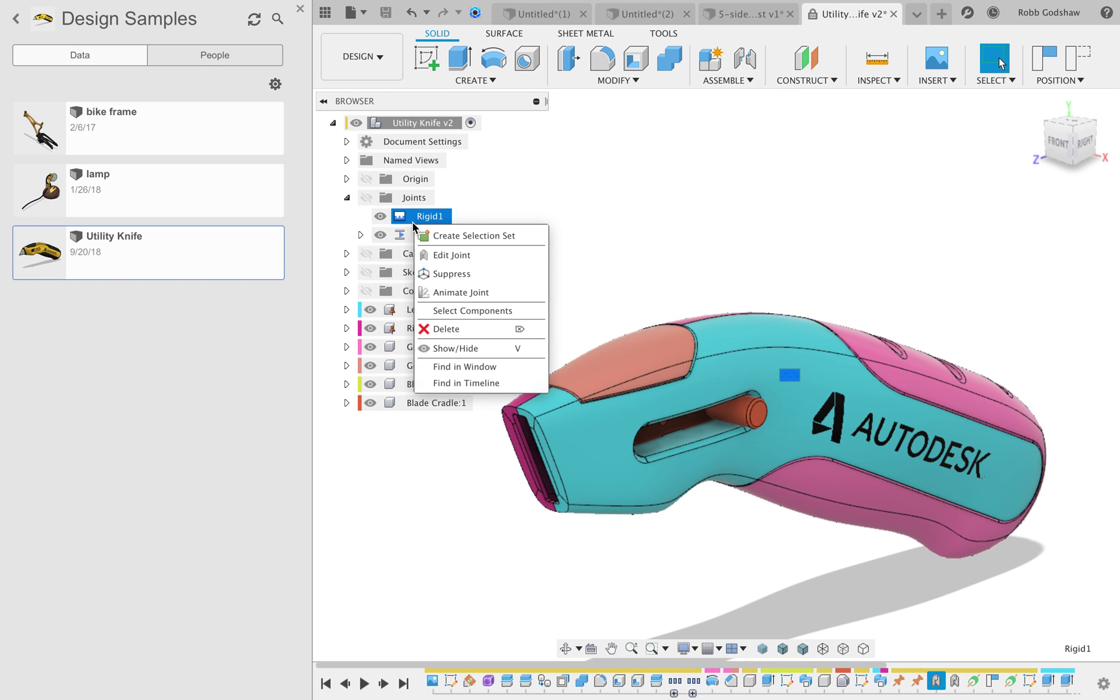
left_click(465, 292)
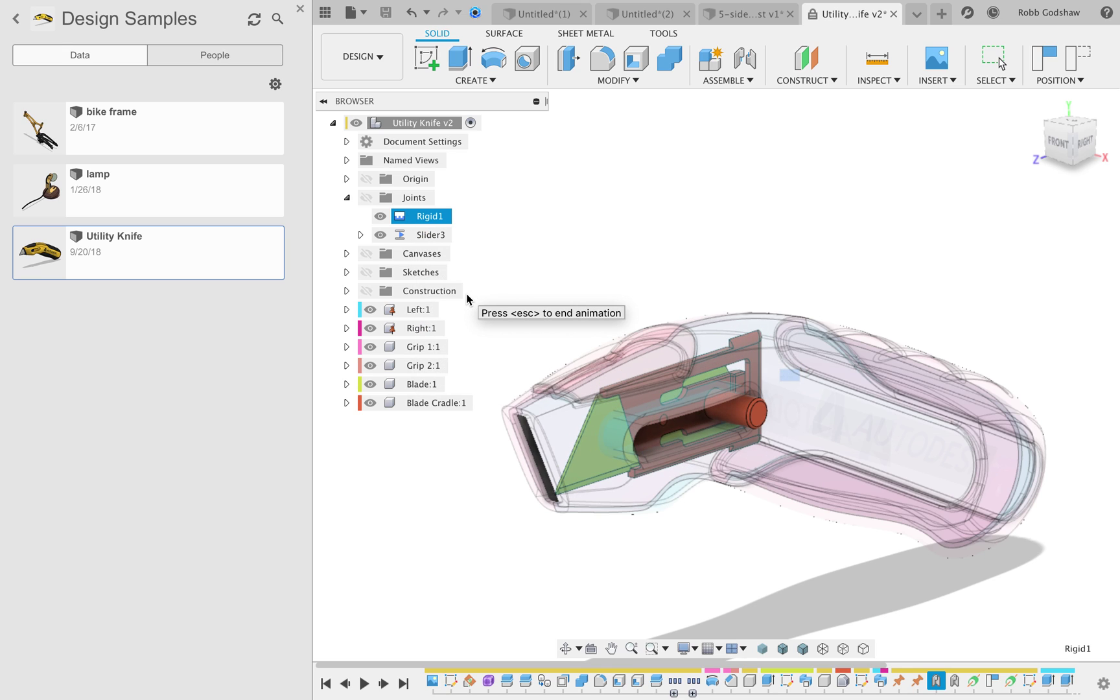
key("Escape")
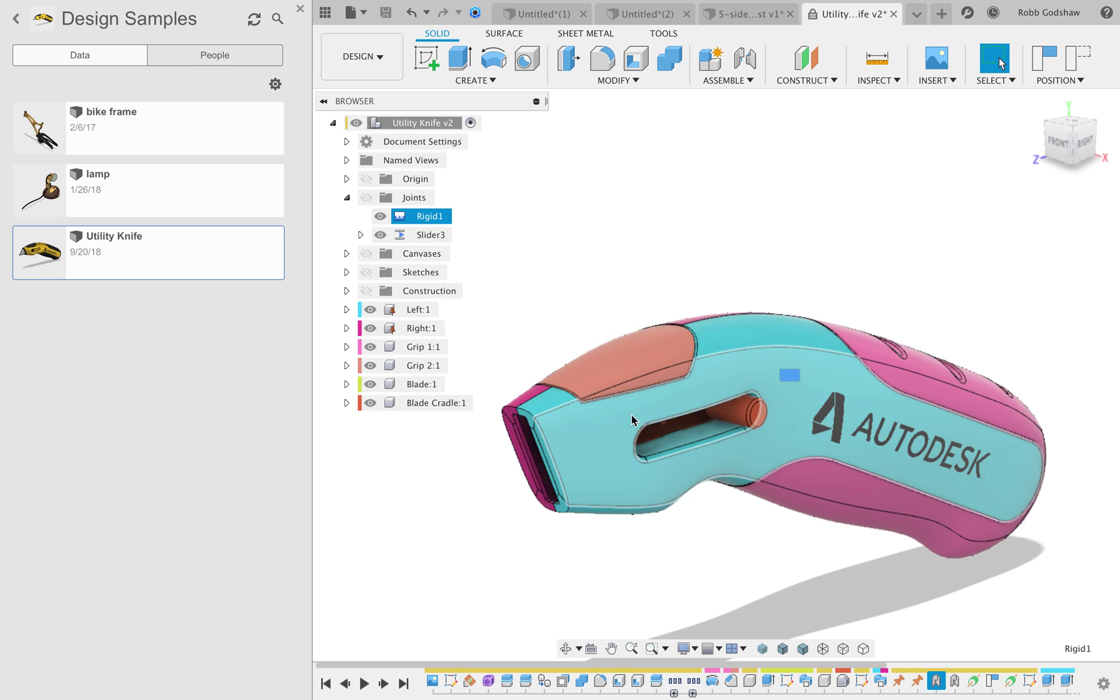
- Animate the Slider3 joint of the Utility Knife, end the animation, and return to the 5-sided-box-screencast design
right_click(408, 231)
left_click(478, 376)
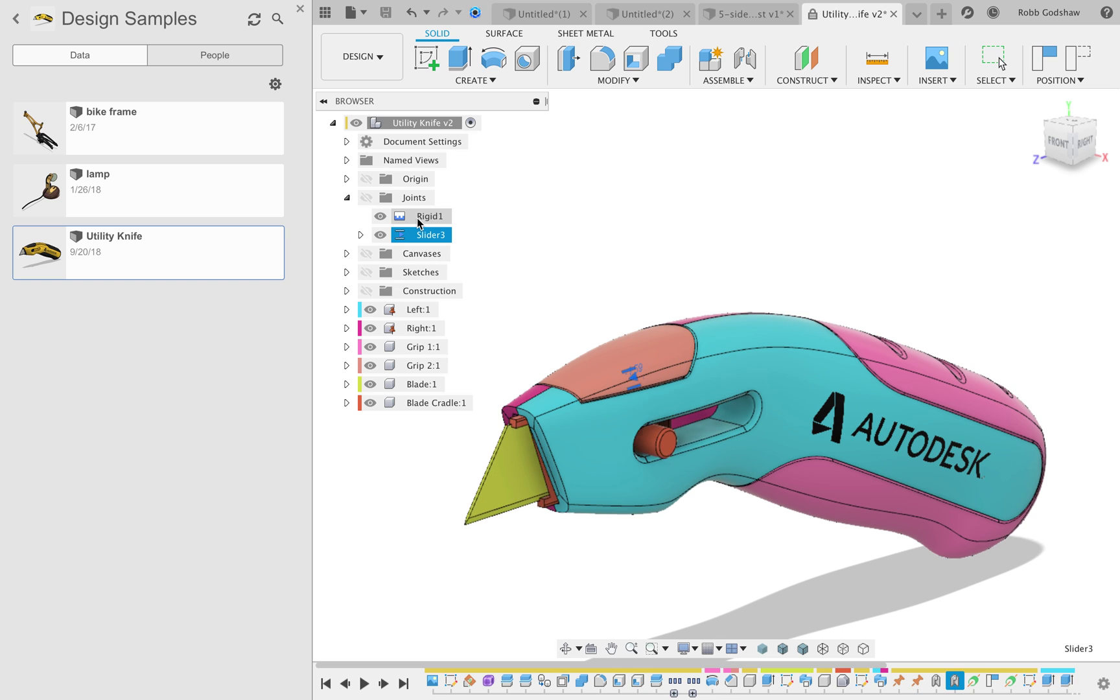
scroll(505, 300, "up", 1)
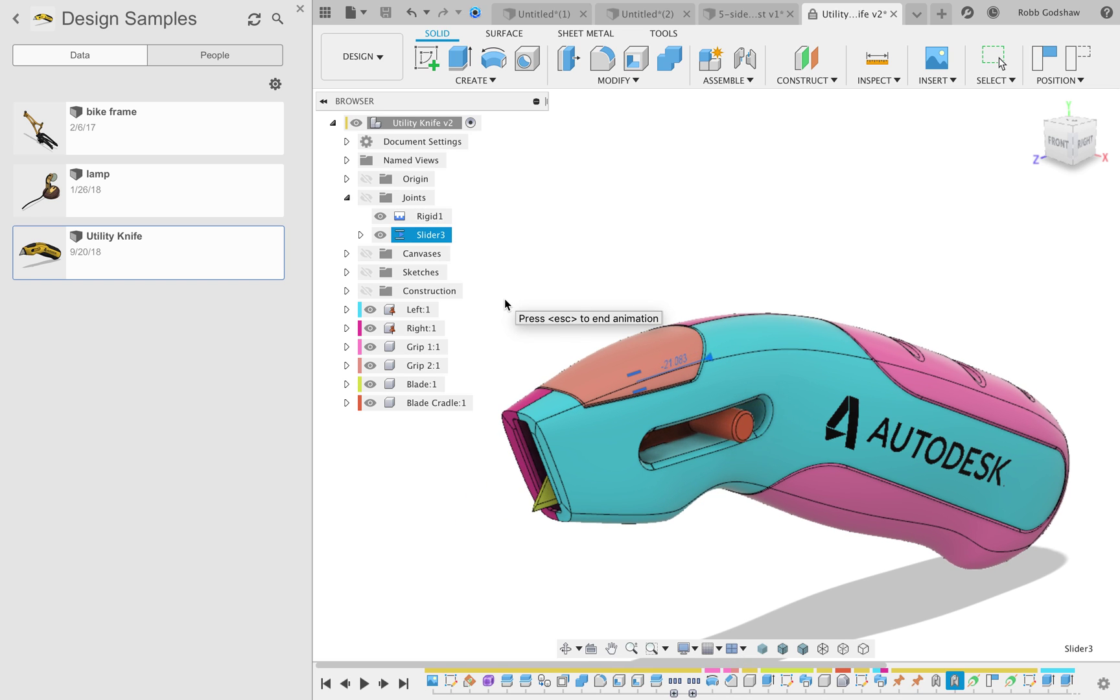
scroll(504, 298, "up", 5)
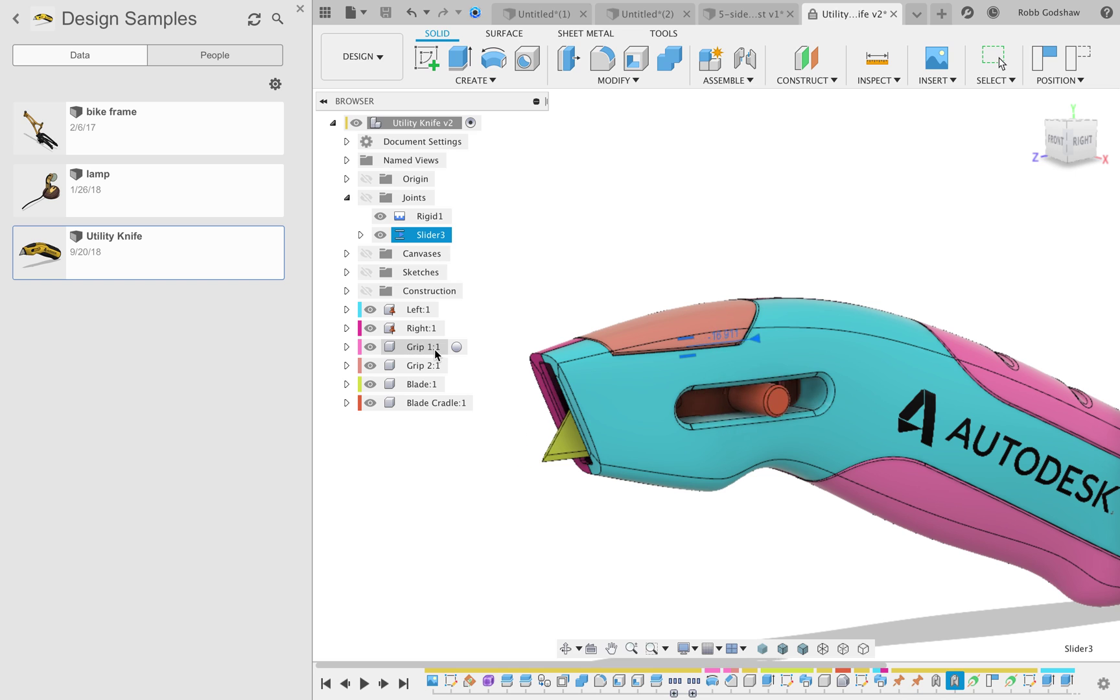
left_click(519, 340)
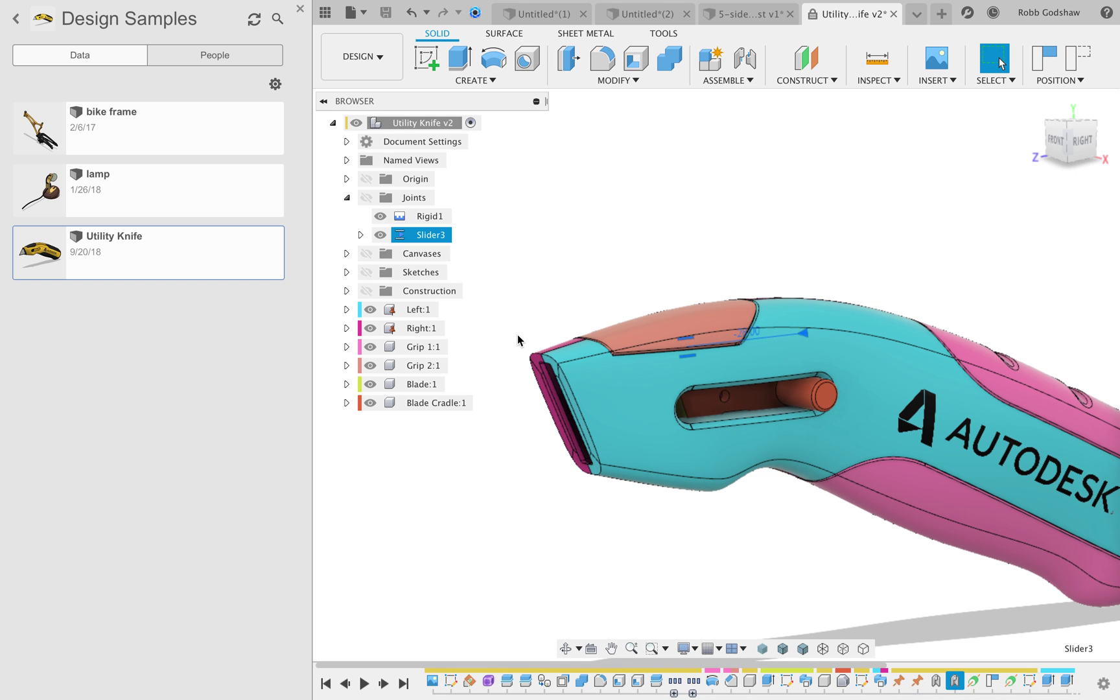
left_click(739, 14)
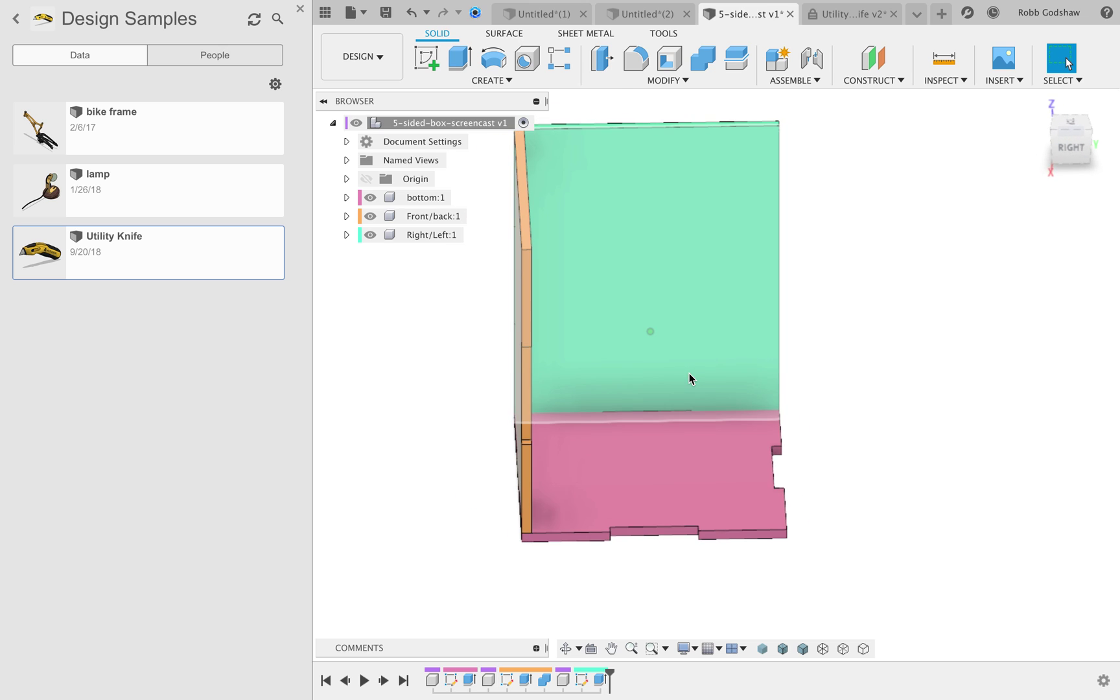
- Try moving the Front/back panel away from the box, and revert its position
scroll(689, 379, "left", 5, "shift")
left_click_drag(519, 395, 300, 459)
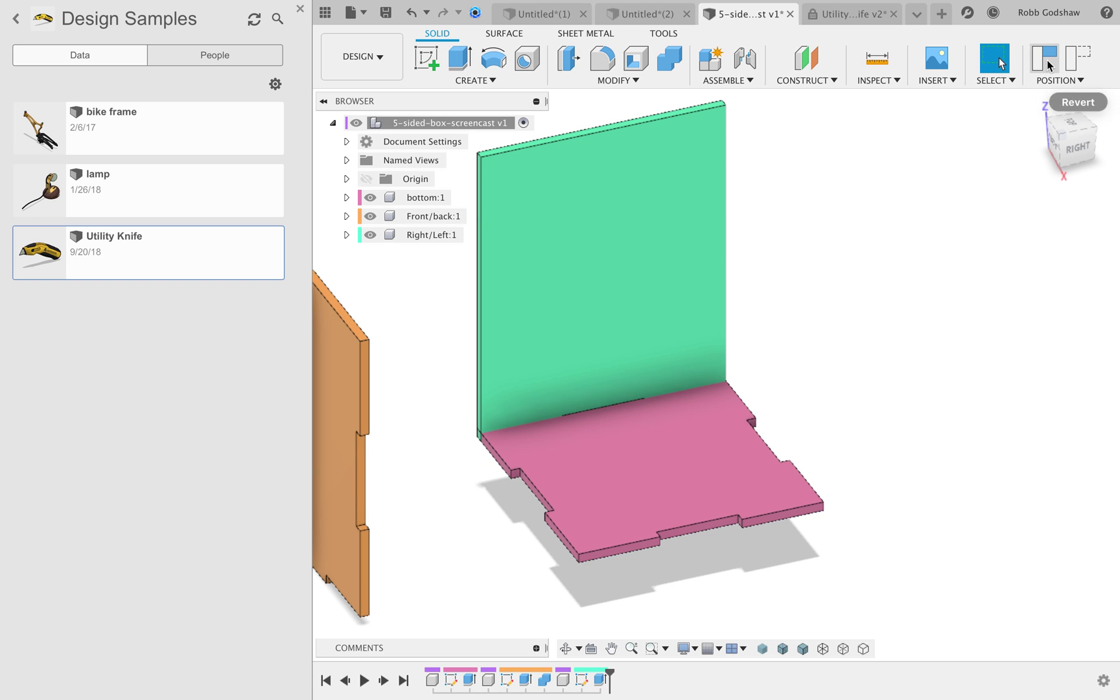
left_click(1047, 64)
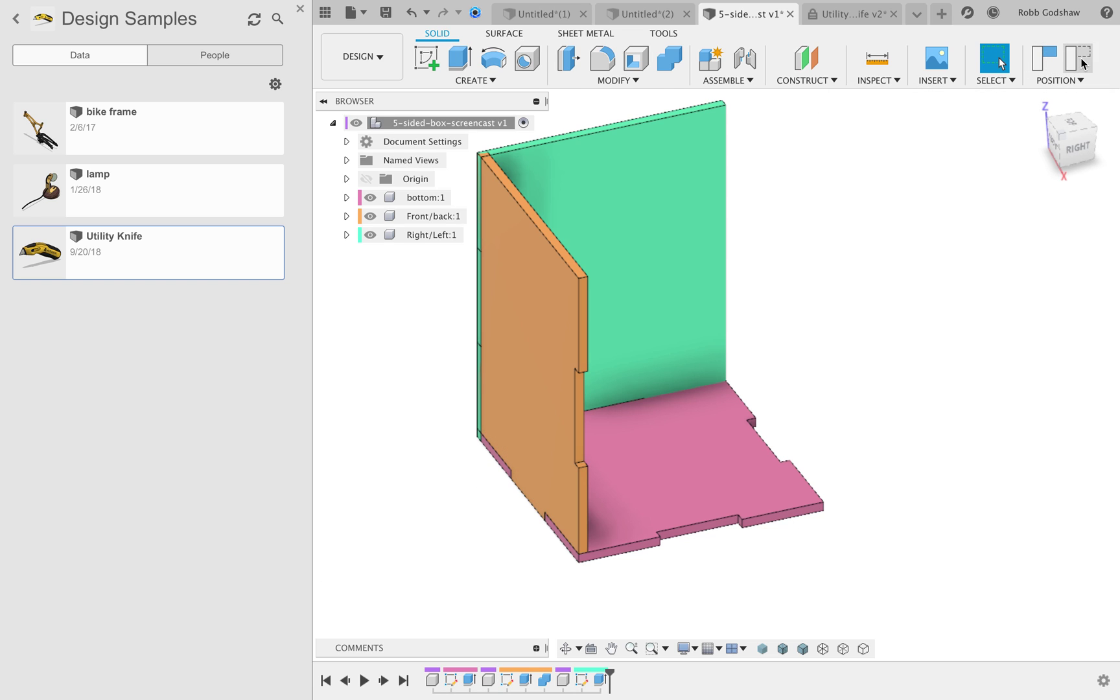
- Inspect how the bottom, Front/back and Right/Left panels meet, viewing the box from several sides
scroll(661, 353, "up", 1)
scroll(662, 353, "right", 5, "shift")
scroll(662, 354, "left", 10, "shift")
scroll(662, 353, "left", 3, "shift")
scroll(662, 353, "right", 10, "shift")
scroll(662, 354, "left", 3, "shift")
scroll(662, 353, "left", 3, "shift")
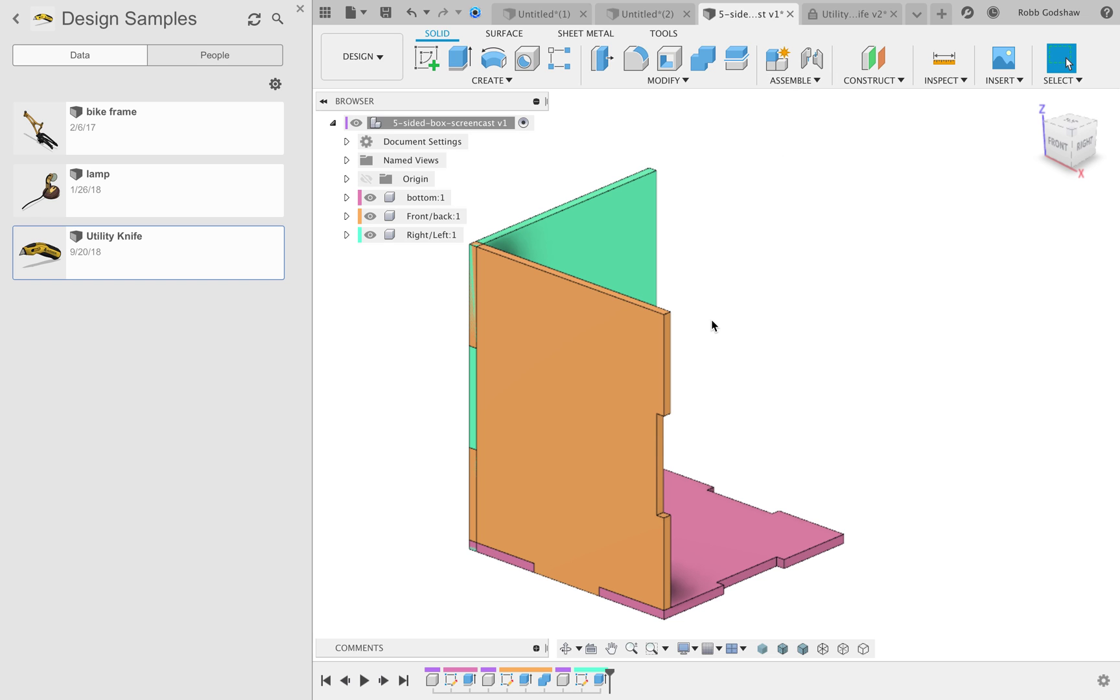
scroll(712, 324, "left", 5)
scroll(712, 324, "down", 3)
scroll(712, 324, "up", 1)
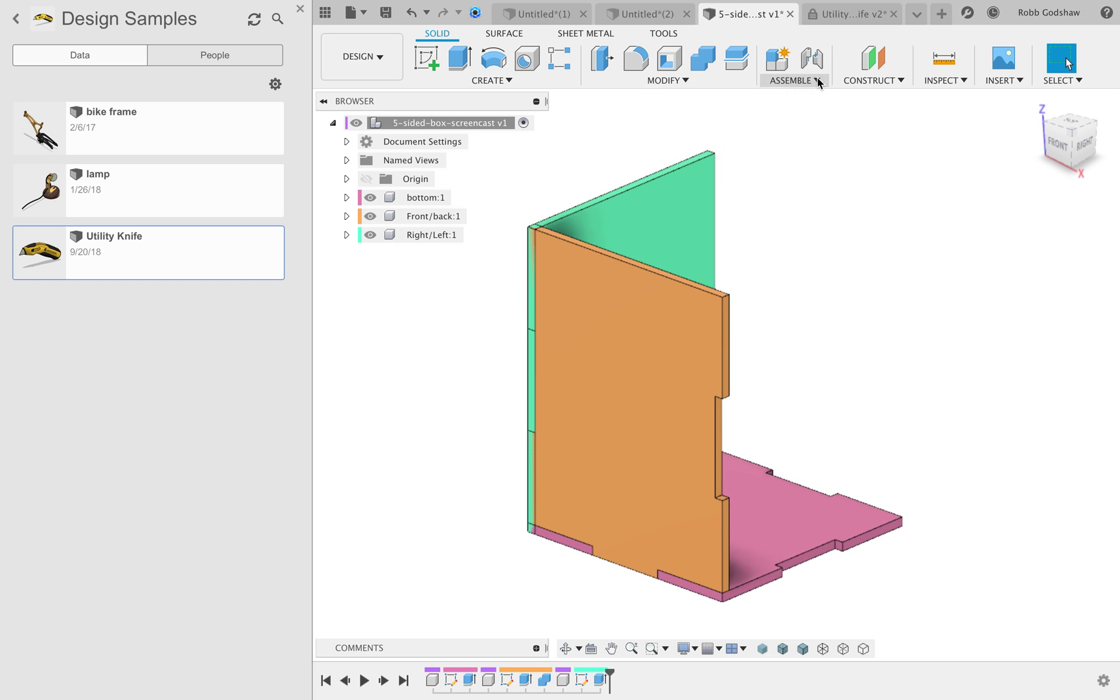
- Start an as-built joint and choose the Front/back and bottom panels as its two components
left_click(817, 80)
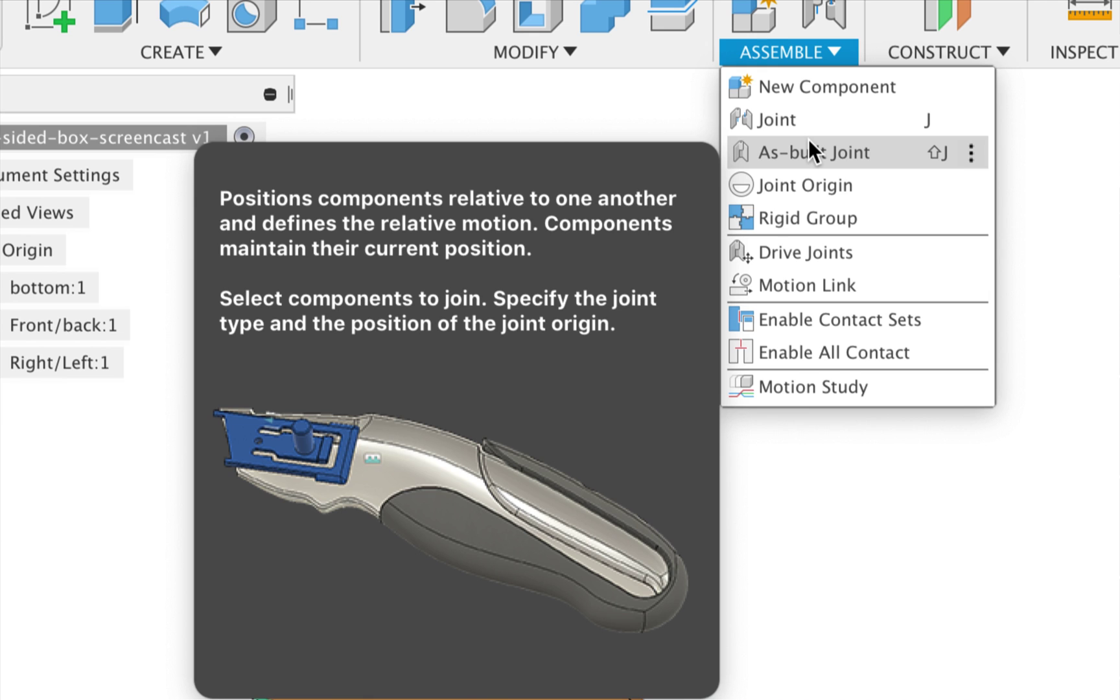
left_click(808, 144)
scroll(458, 289, "down", 5)
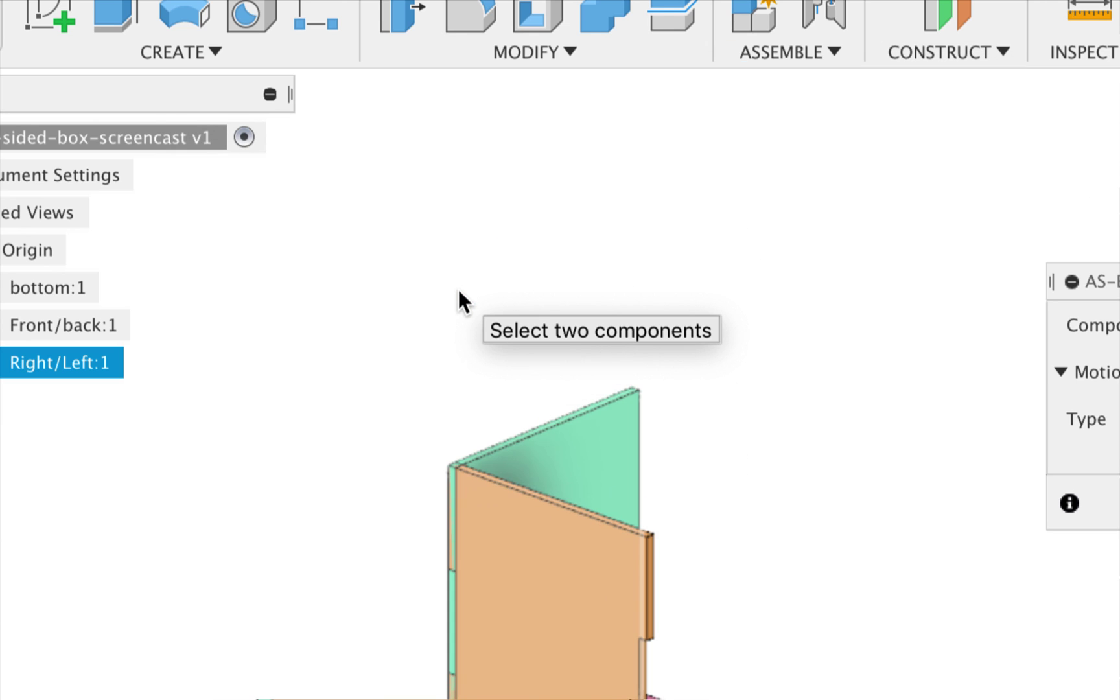
left_click(656, 370)
scroll(605, 374, "down", 3)
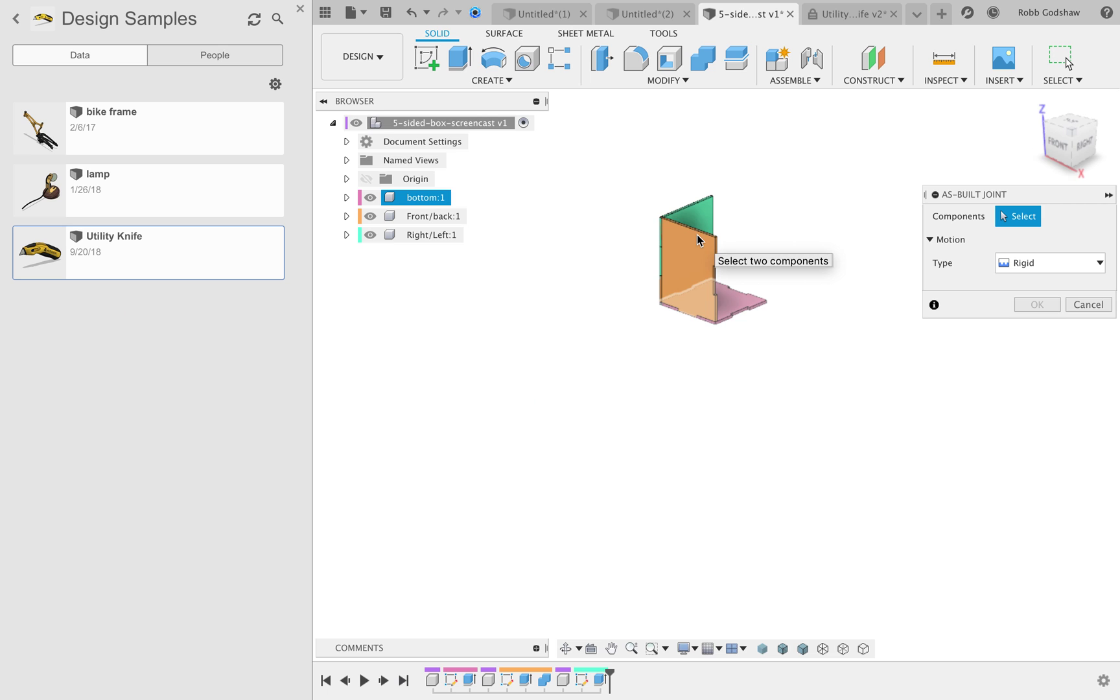
left_click(696, 240)
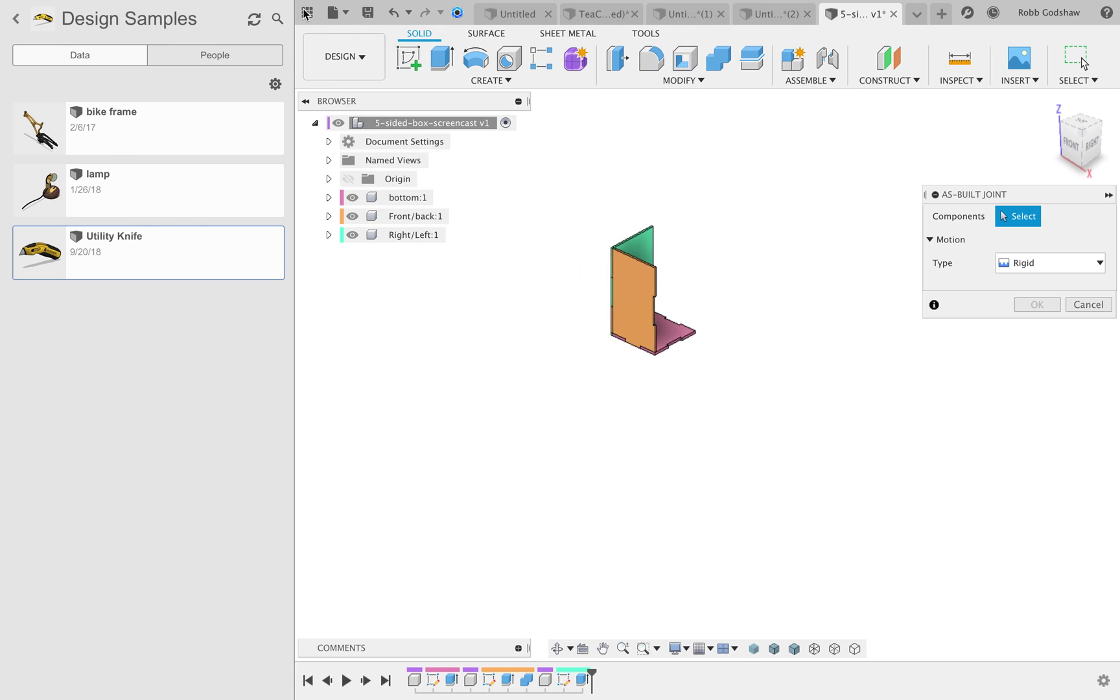
left_click(300, 8)
scroll(403, 300, "up", 5)
scroll(400, 297, "up", 2)
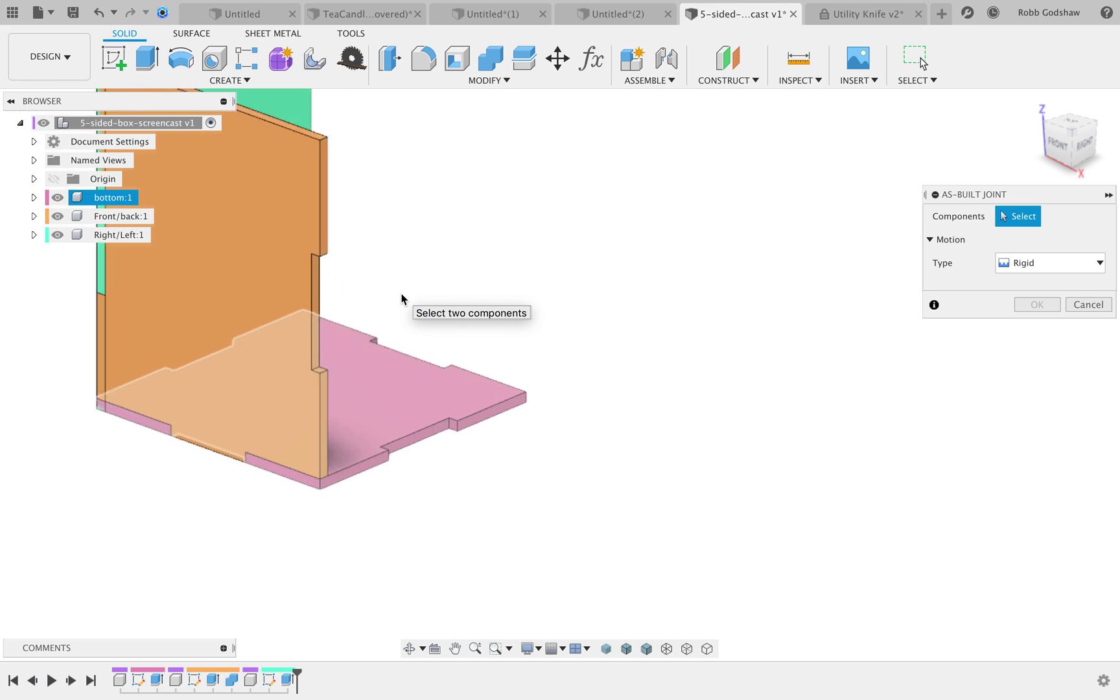
scroll(405, 297, "down", 3)
scroll(453, 435, "up", 3)
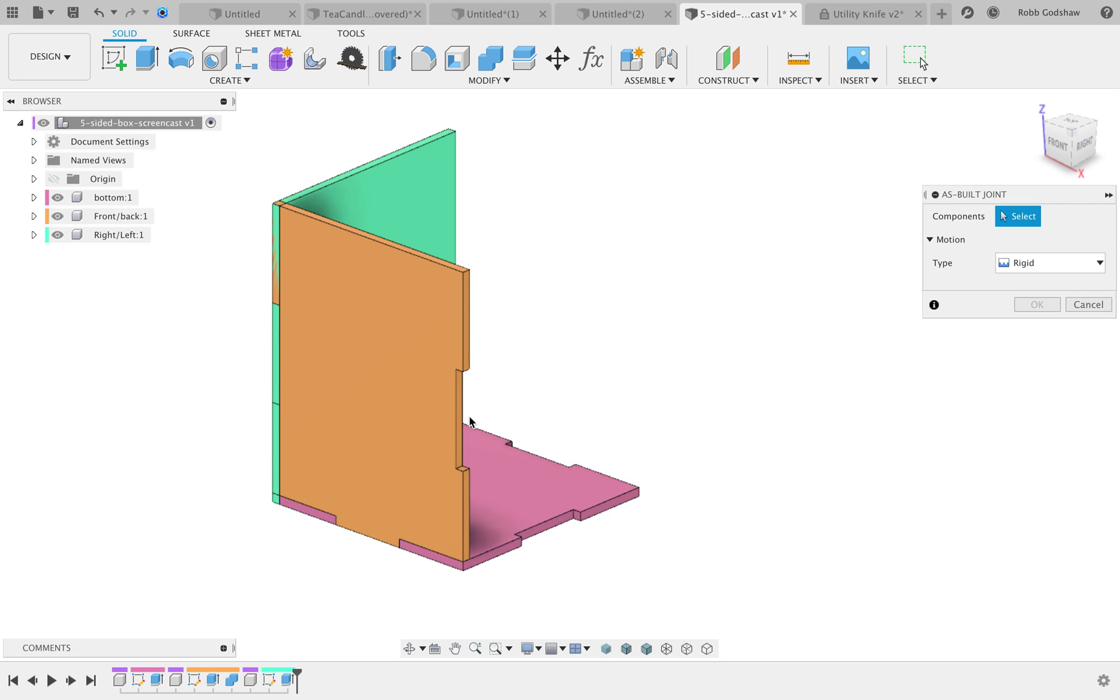
left_click(417, 427)
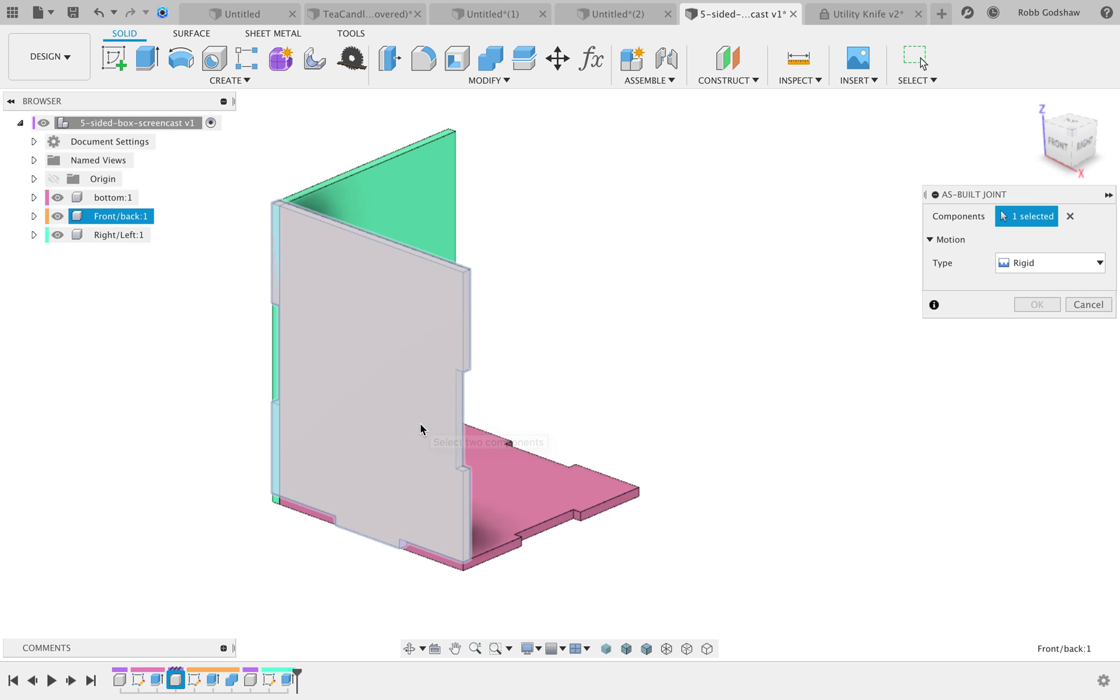
left_click(512, 480)
- Try the Slider motion type positioned on the bottom panel's edge, and set the joint type back to Rigid
left_click(1049, 265)
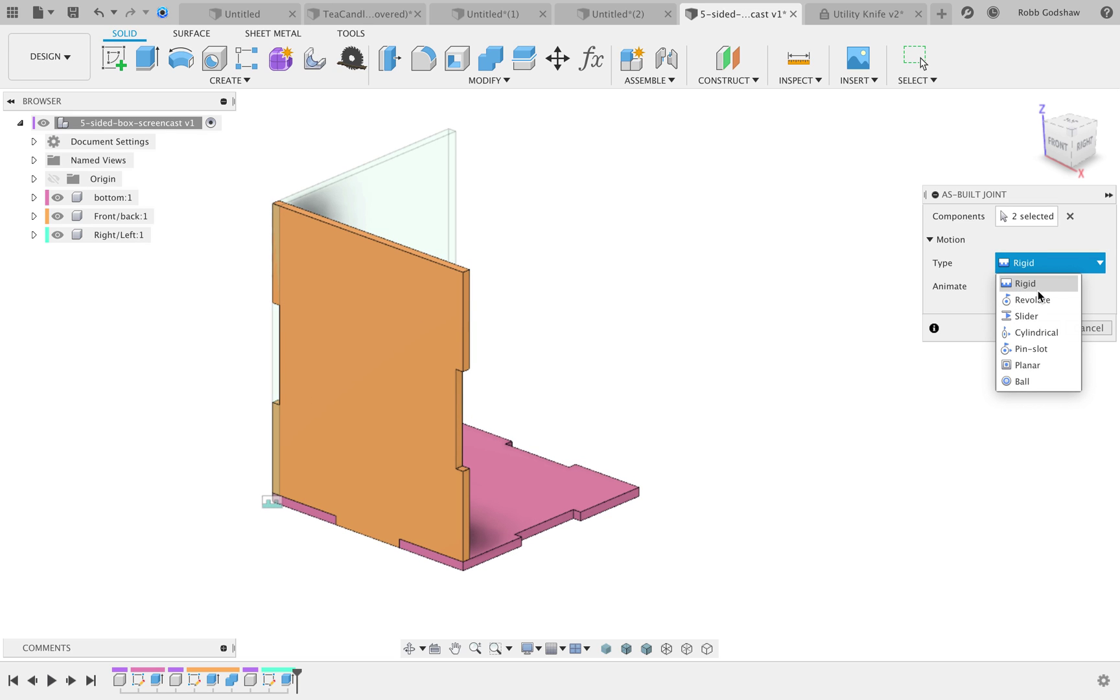
left_click(1029, 316)
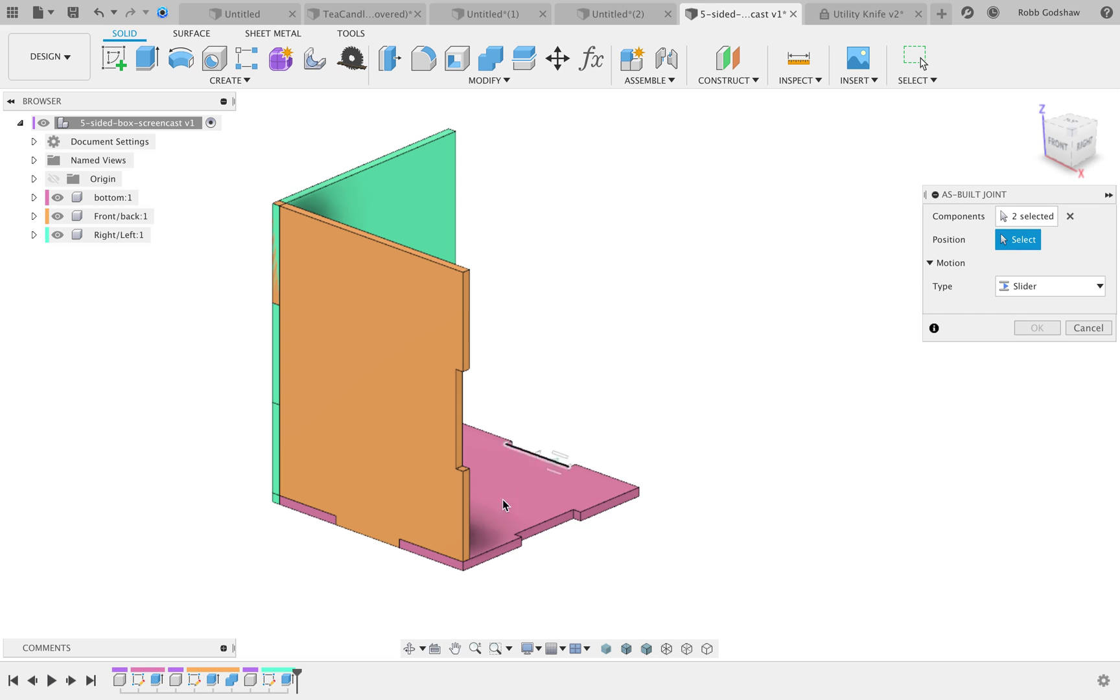
left_click(483, 569)
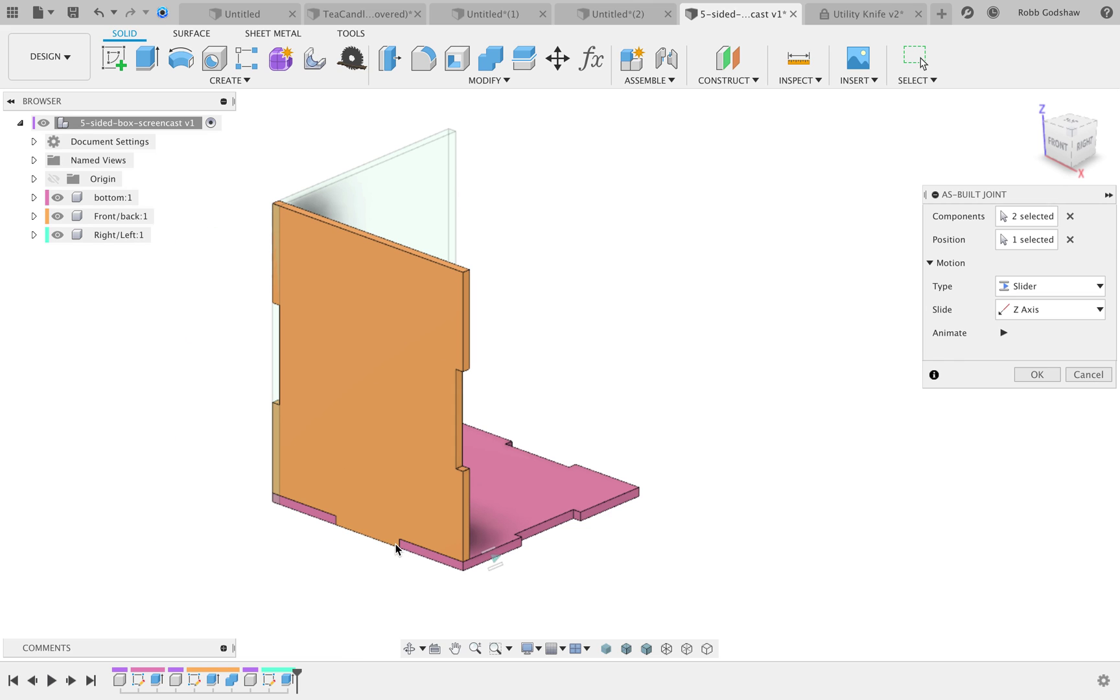
left_click(1036, 283)
left_click(1032, 311)
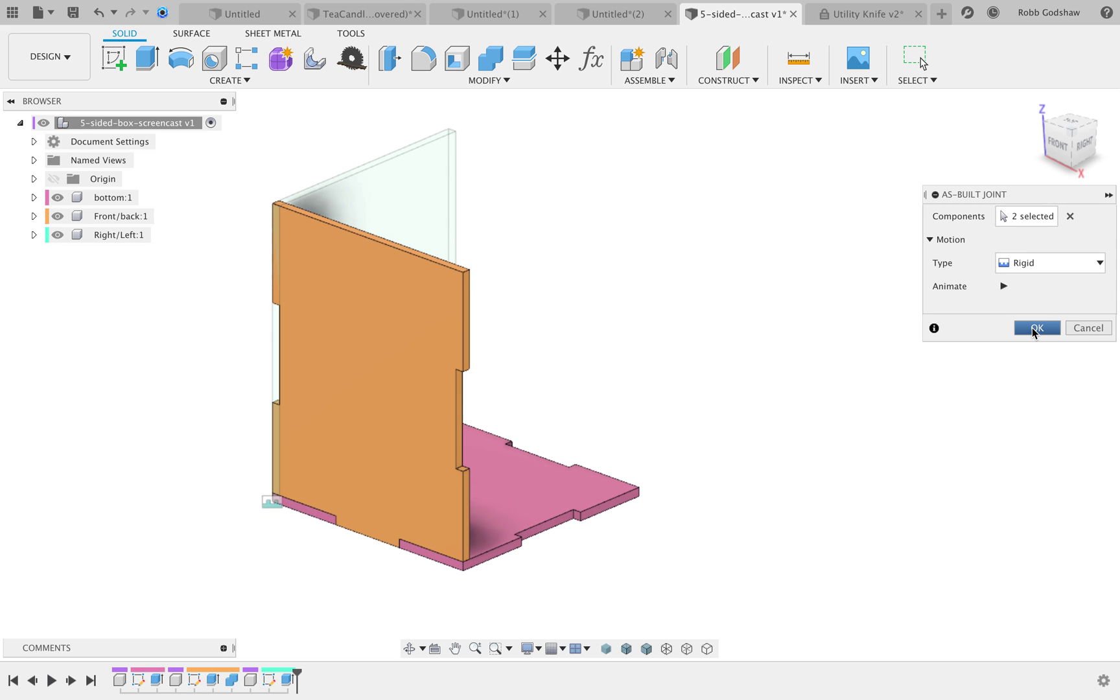
- Create the rigid as-built joint, test it by moving the joined panels, and revert their position
left_click(1035, 329)
left_click_drag(560, 402, 391, 415)
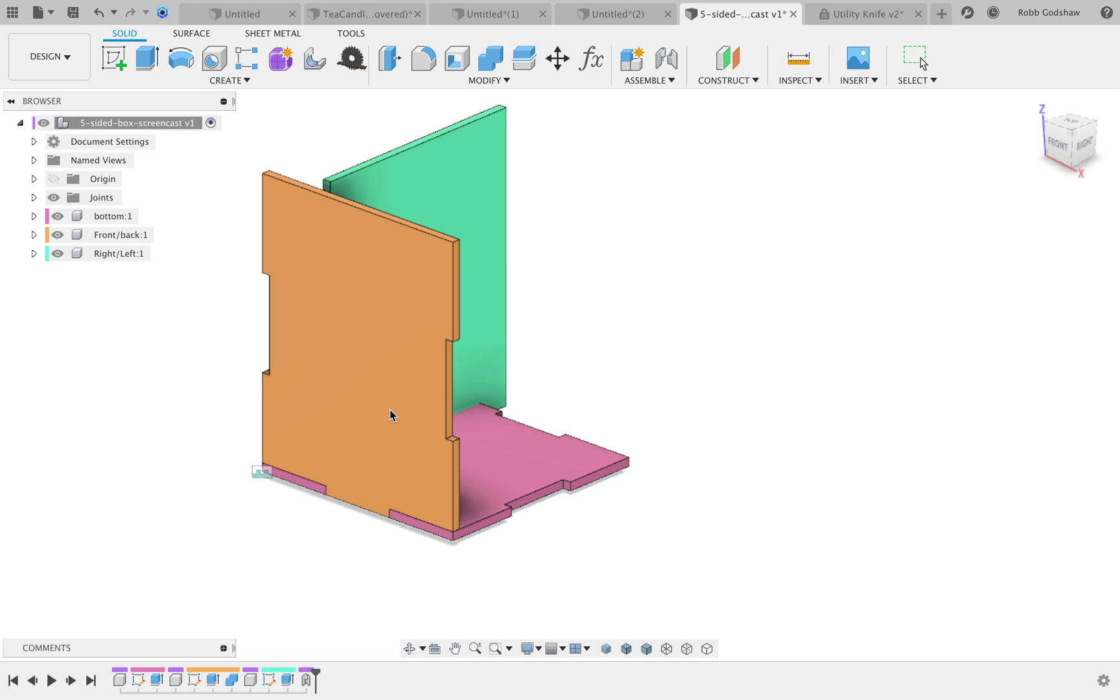
left_click(1001, 58)
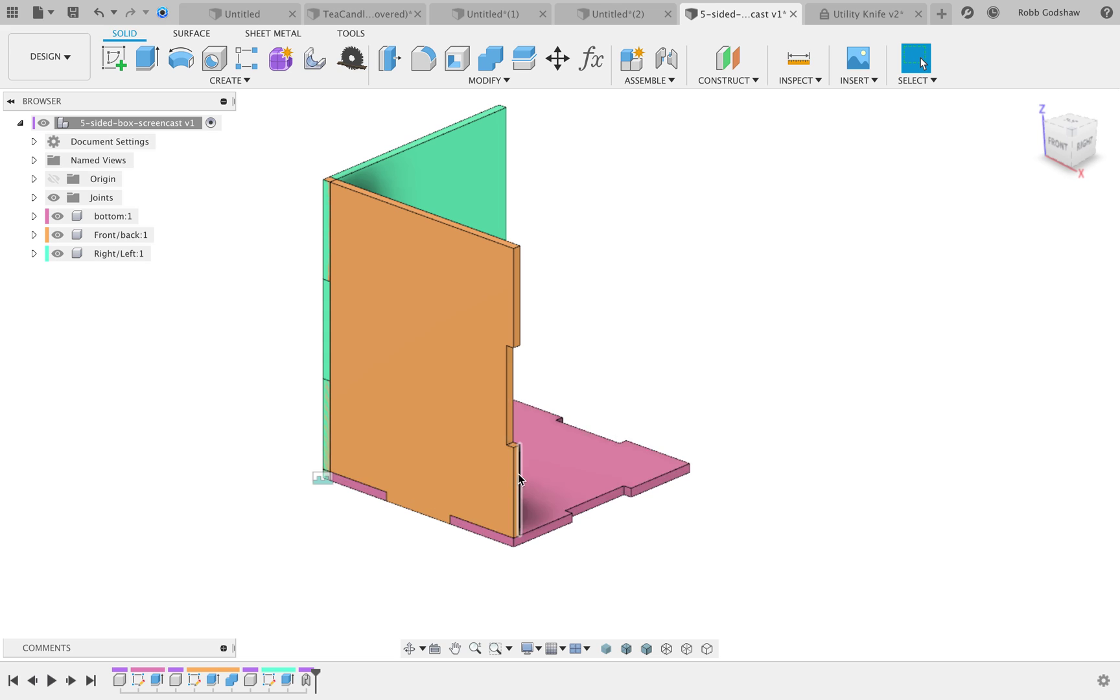
- Ground the bottom component so that it is fixed in place
left_click(588, 466)
left_click(735, 320)
left_click(591, 461)
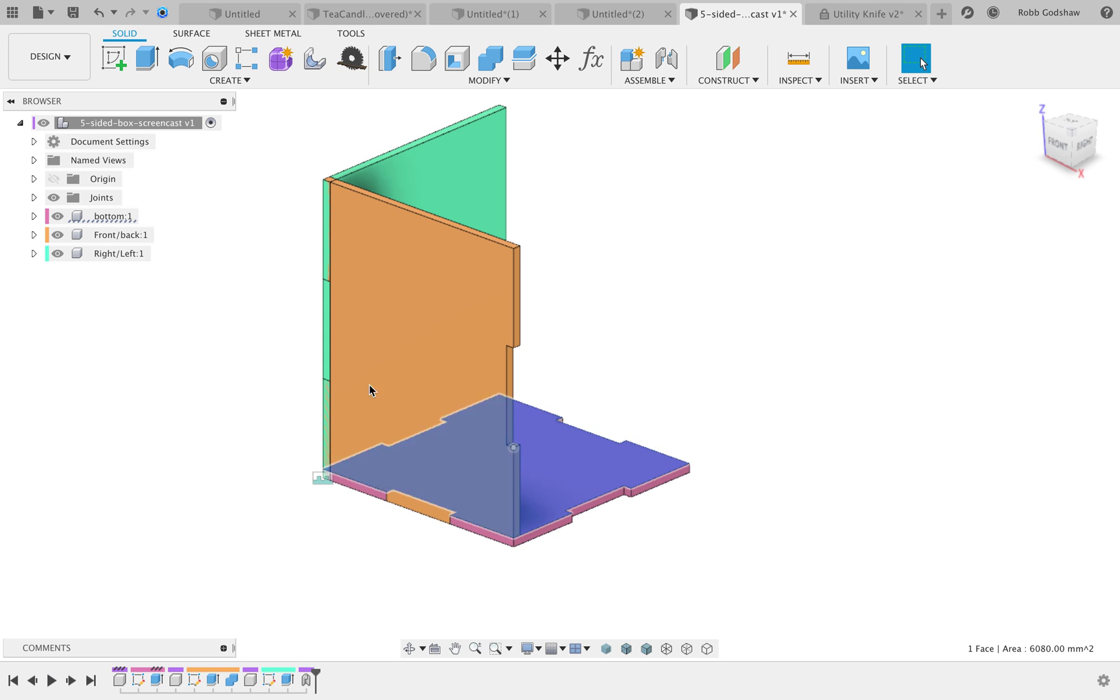
right_click(87, 221)
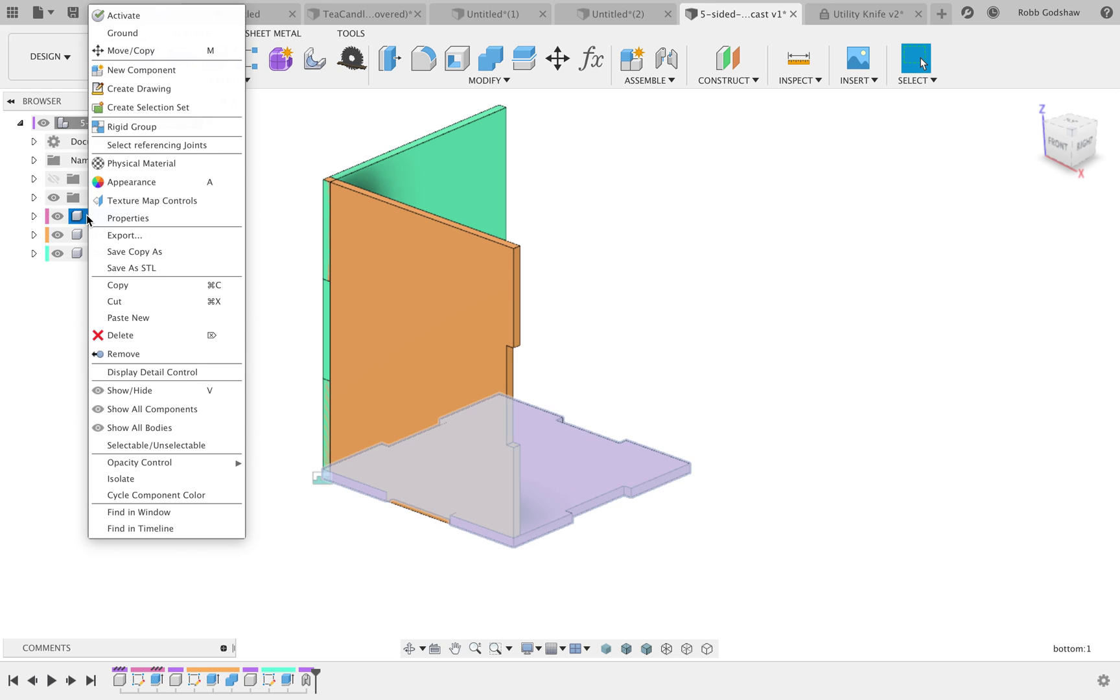
left_click(273, 221)
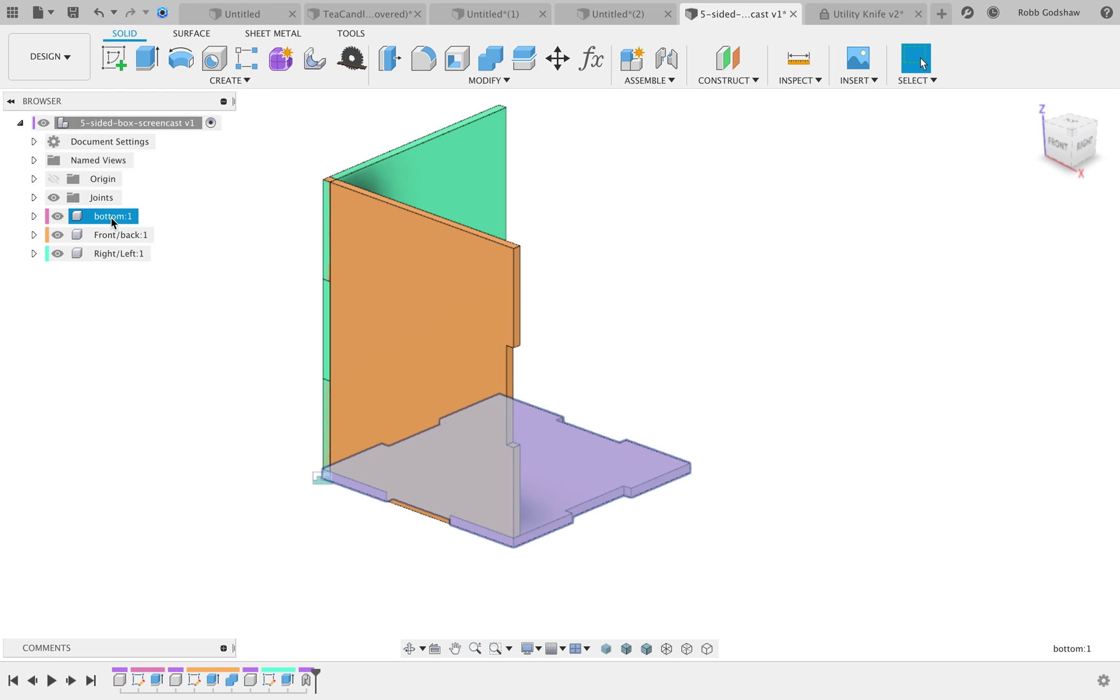
right_click(102, 222)
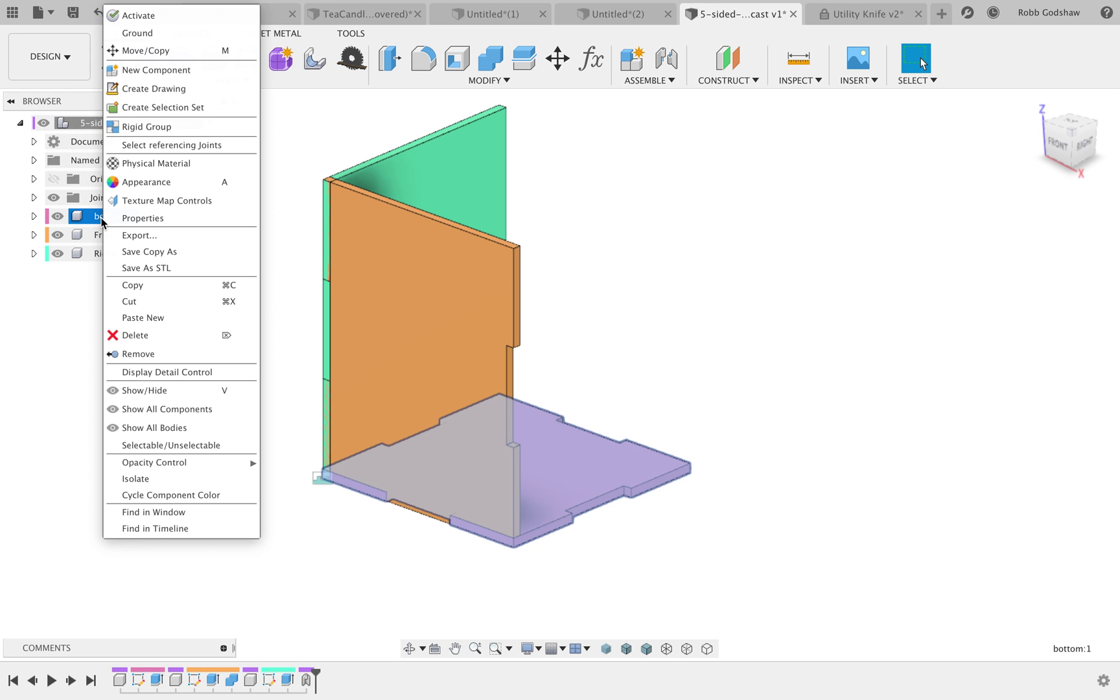
left_click(147, 36)
left_click(93, 303)
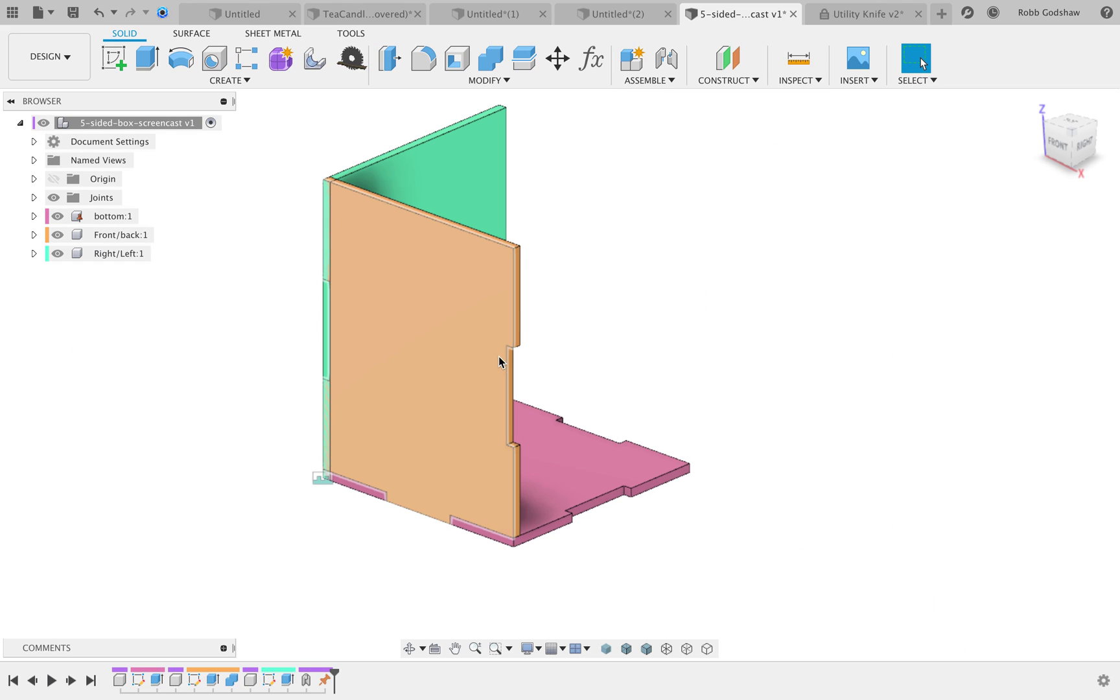
- Examine the grounded box assembly from the front, right and inner sides to check the joined and unjoined panels
scroll(702, 254, "right", 8, "shift")
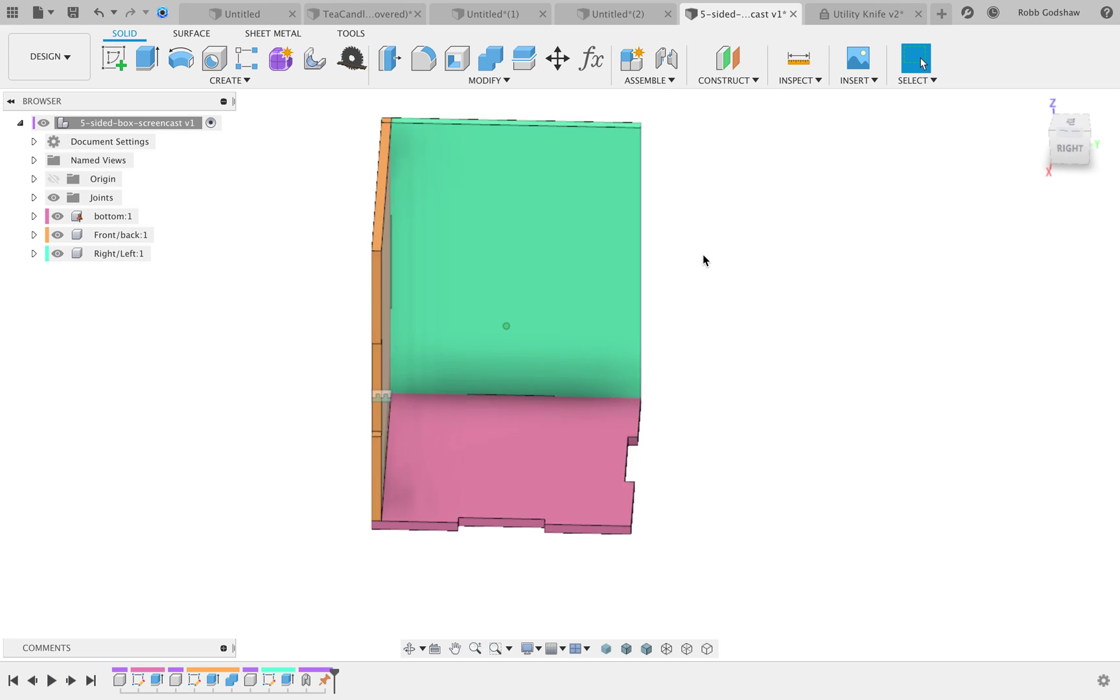
scroll(703, 254, "left", 8, "shift")
scroll(703, 254, "right", 10, "shift")
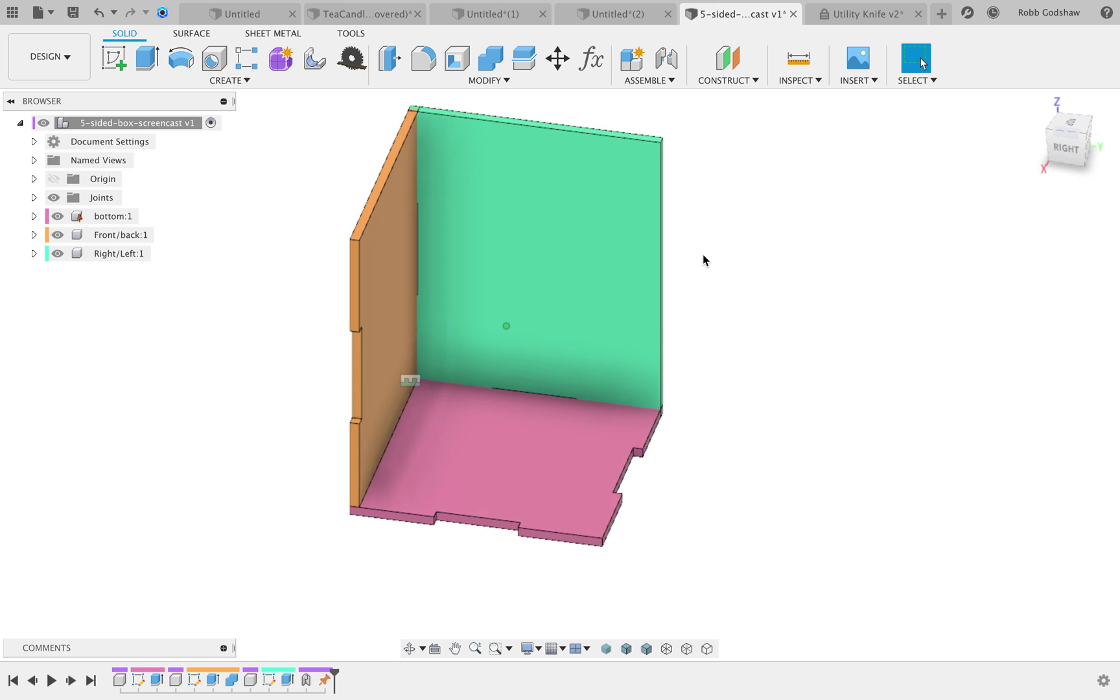
scroll(703, 260, "left", 8, "shift")
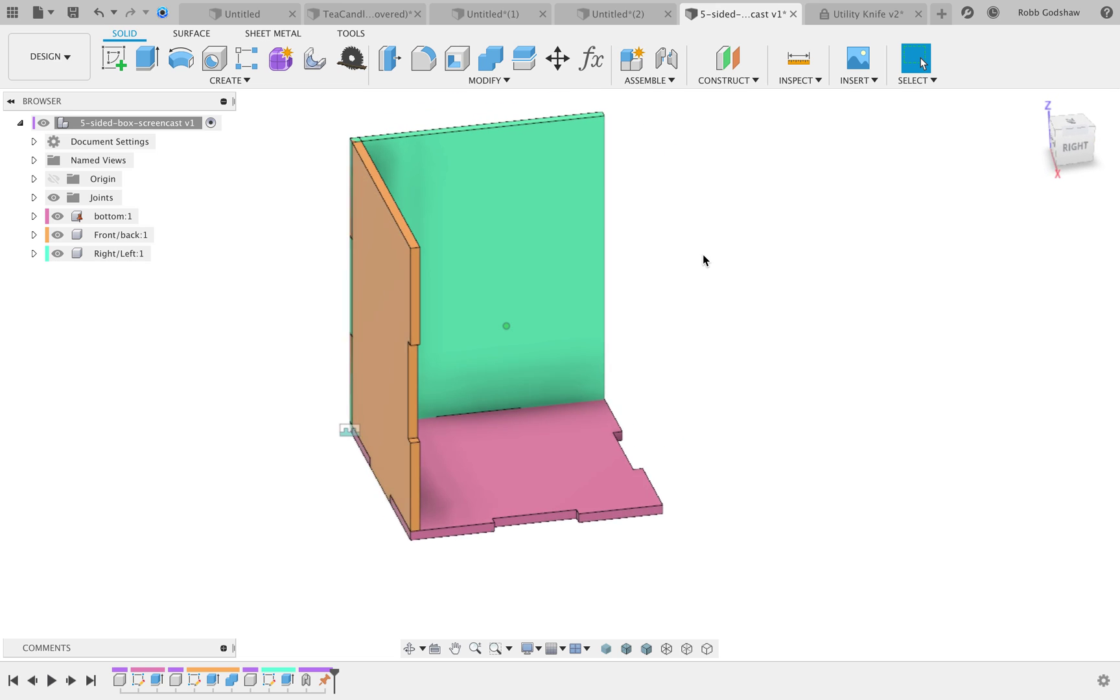
scroll(704, 260, "right", 4, "shift")
scroll(703, 260, "left", 3, "shift")
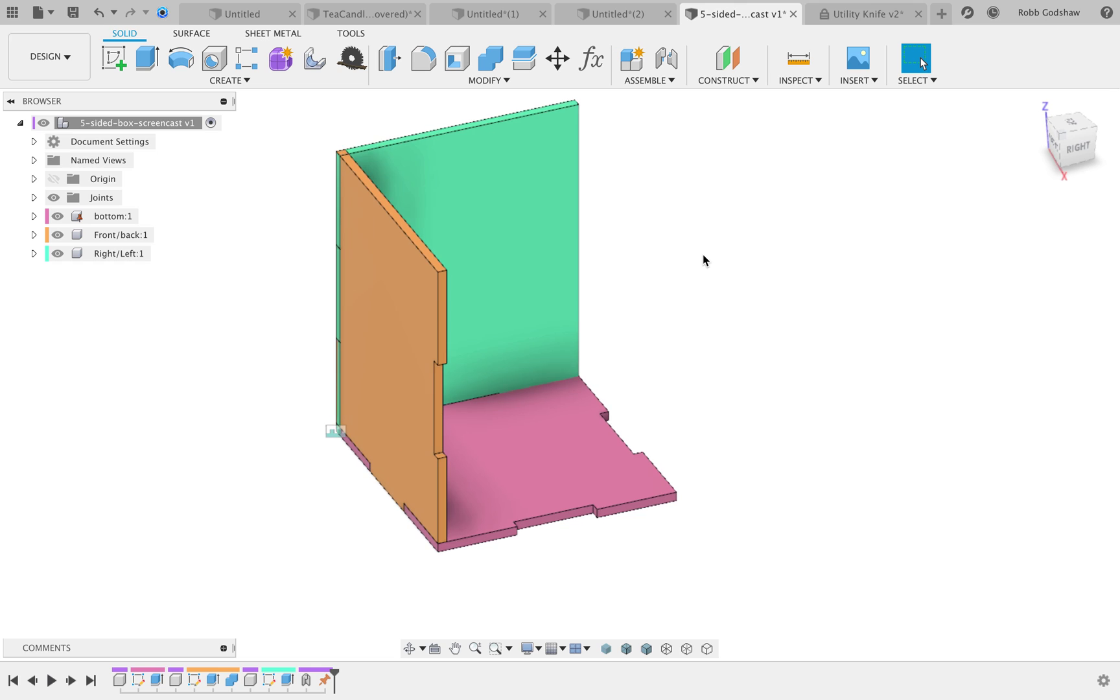
left_click(505, 248)
scroll(604, 259, "left", 2, "shift")
scroll(604, 259, "left", 8, "shift")
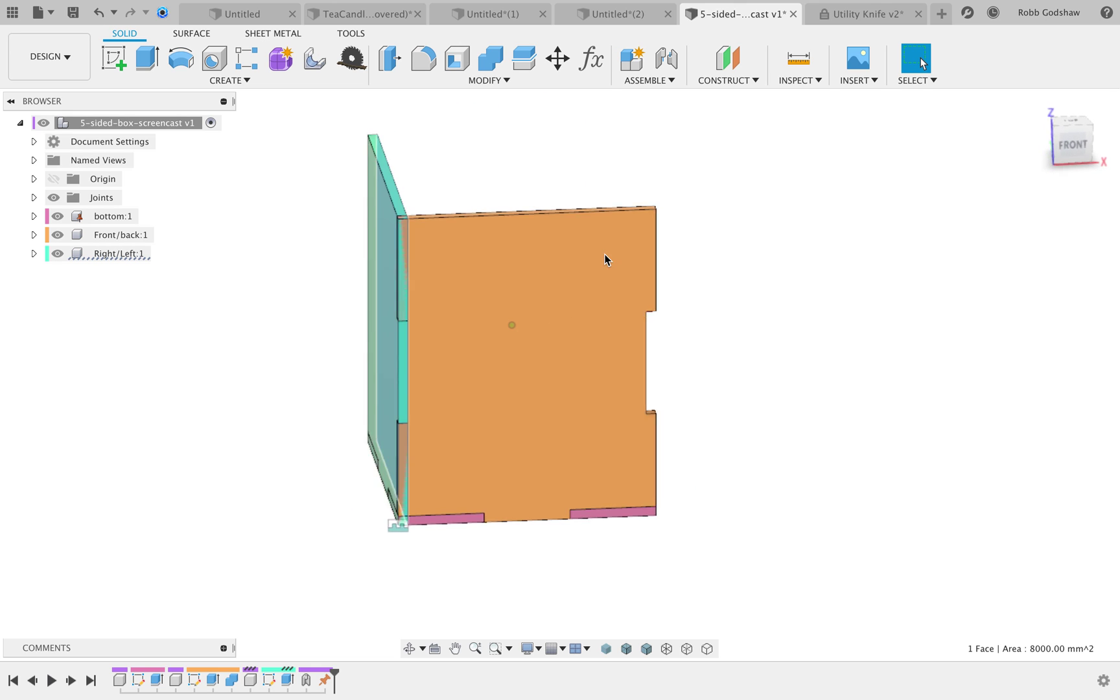
scroll(605, 259, "right", 5, "shift")
scroll(605, 259, "left", 10, "shift")
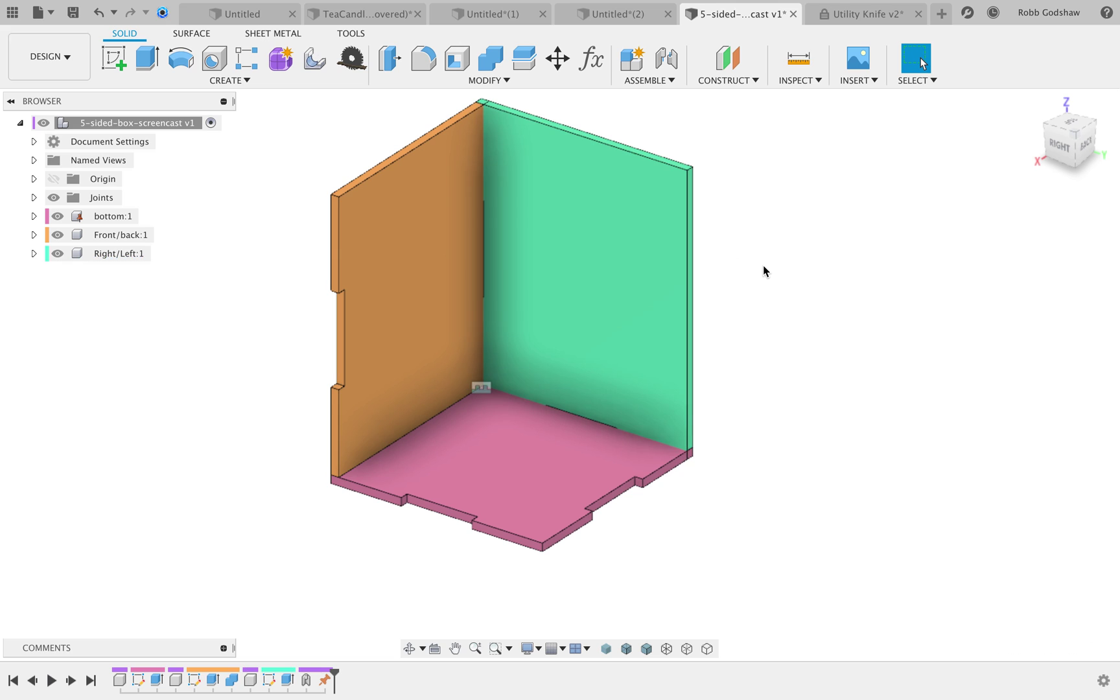
scroll(763, 266, "up", 3)
scroll(763, 266, "right", 3)
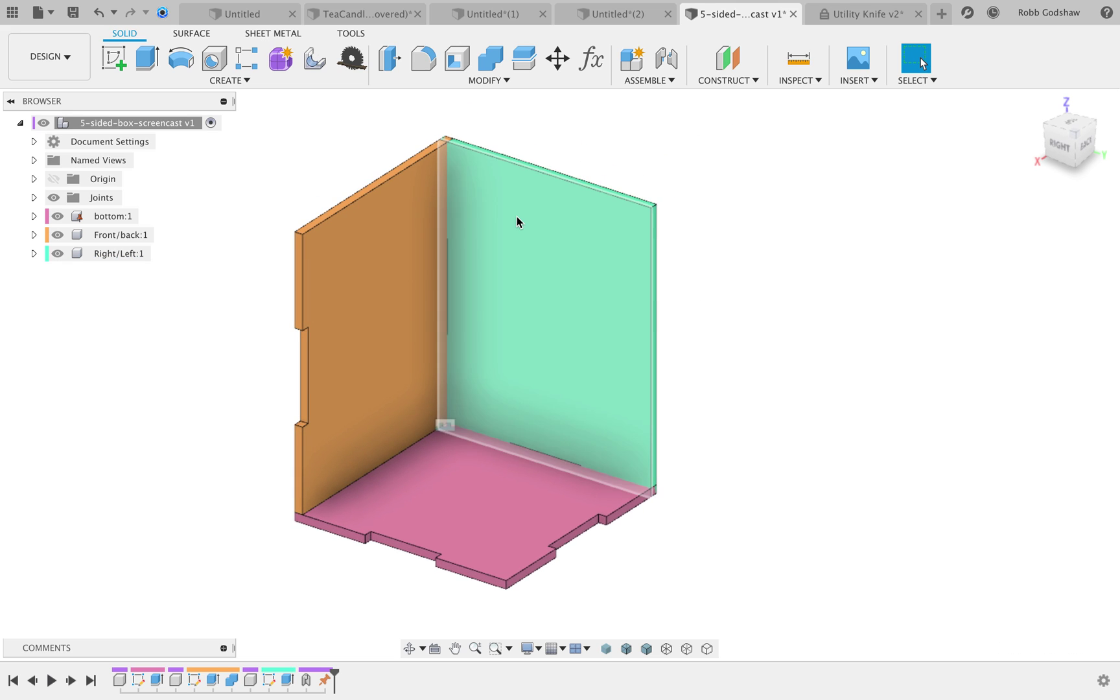
scroll(516, 218, "left", 4)
scroll(516, 218, "down", 2)
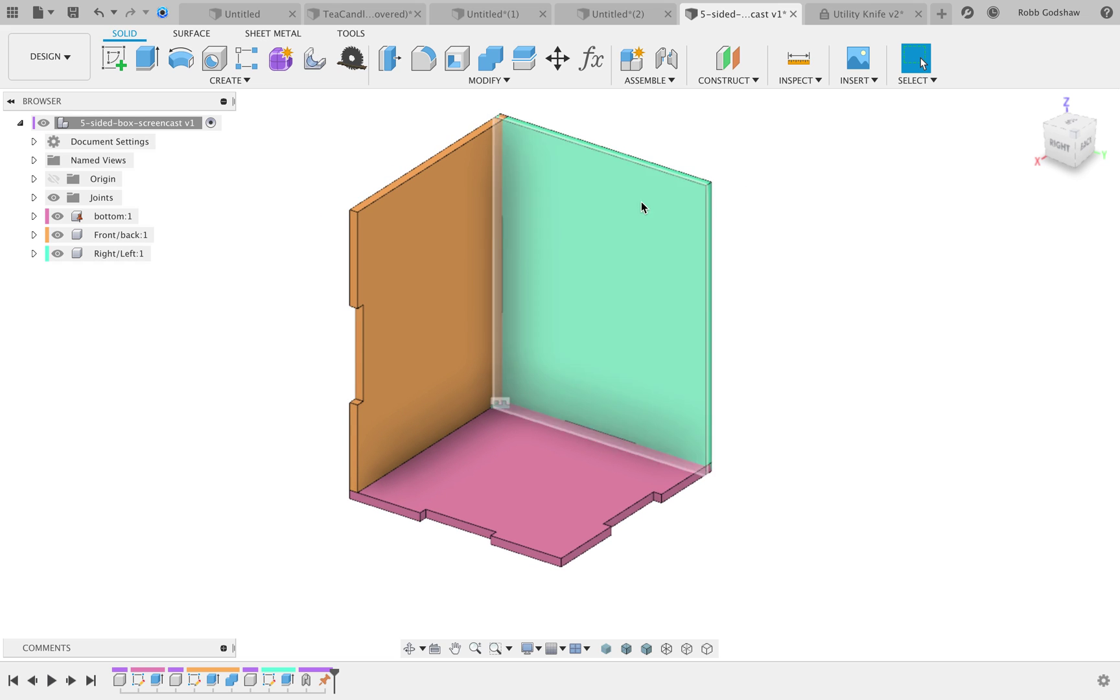
- Duplicate the Front/back component and move the copy about 138.4 mm along Y, clear of the open side of the box
scroll(371, 242, "right", 2)
scroll(370, 243, "down", 1)
left_click(396, 285)
left_click(666, 512)
left_click(415, 342)
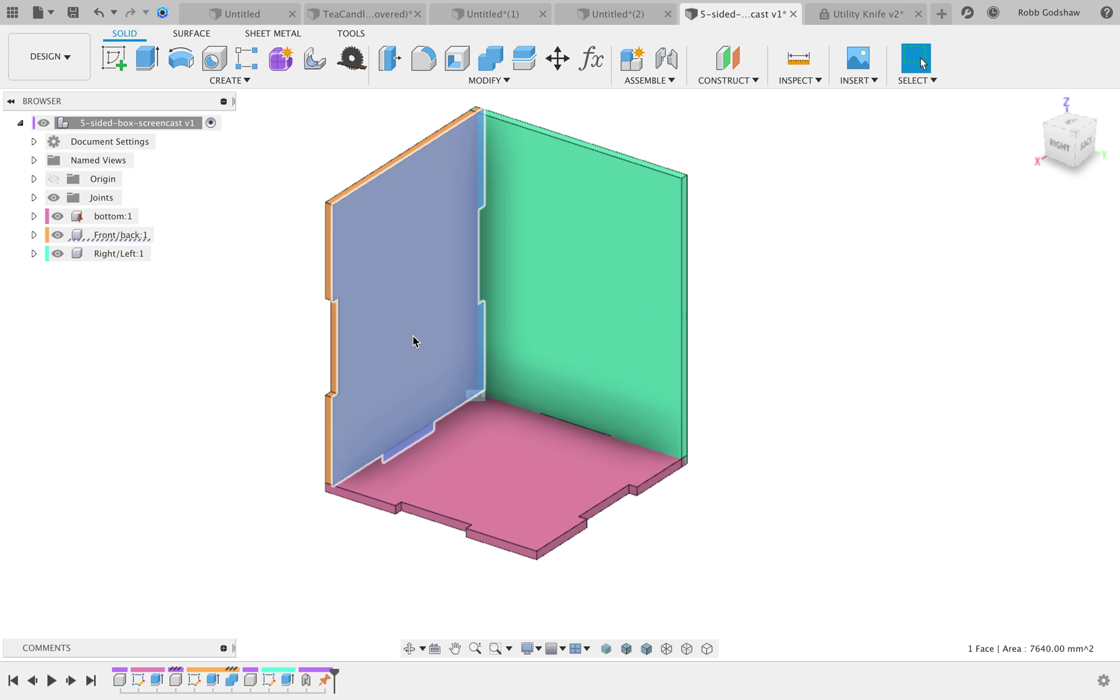
left_click(258, 343)
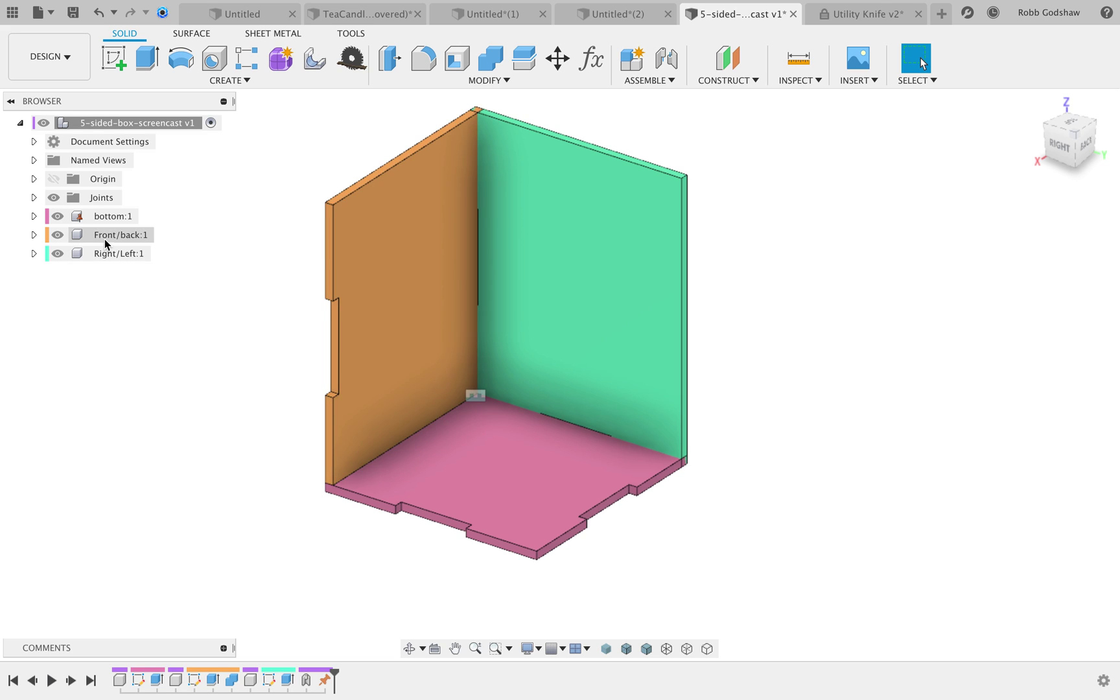
left_click(425, 267)
left_click(121, 235)
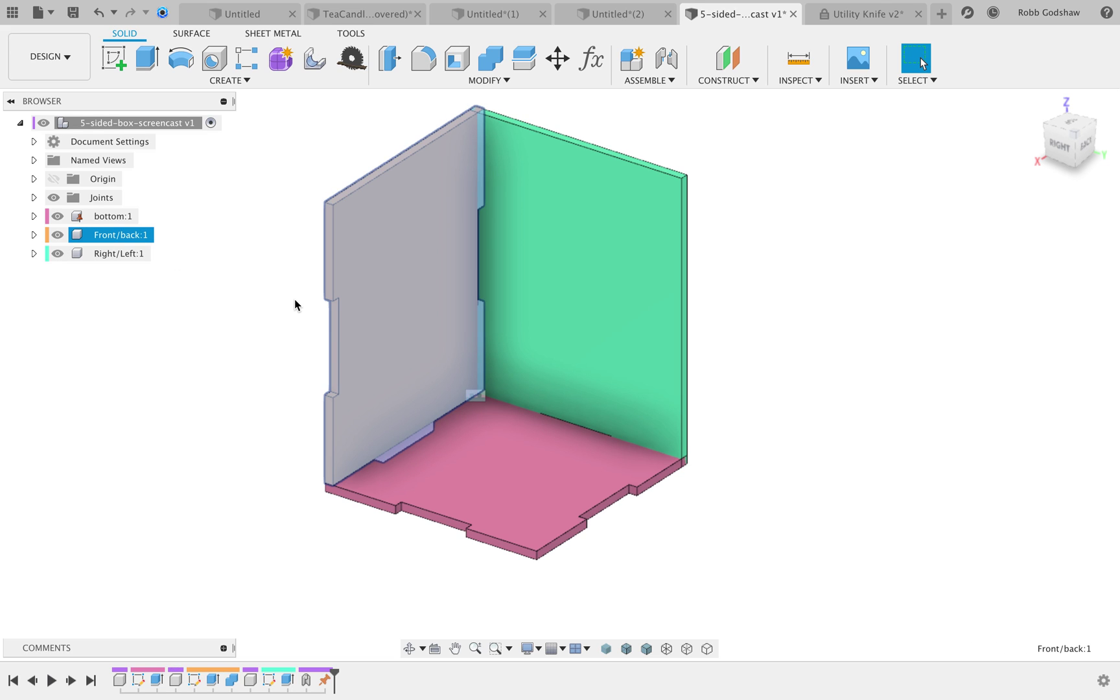
key("ctrl+c")
key("ctrl+v")
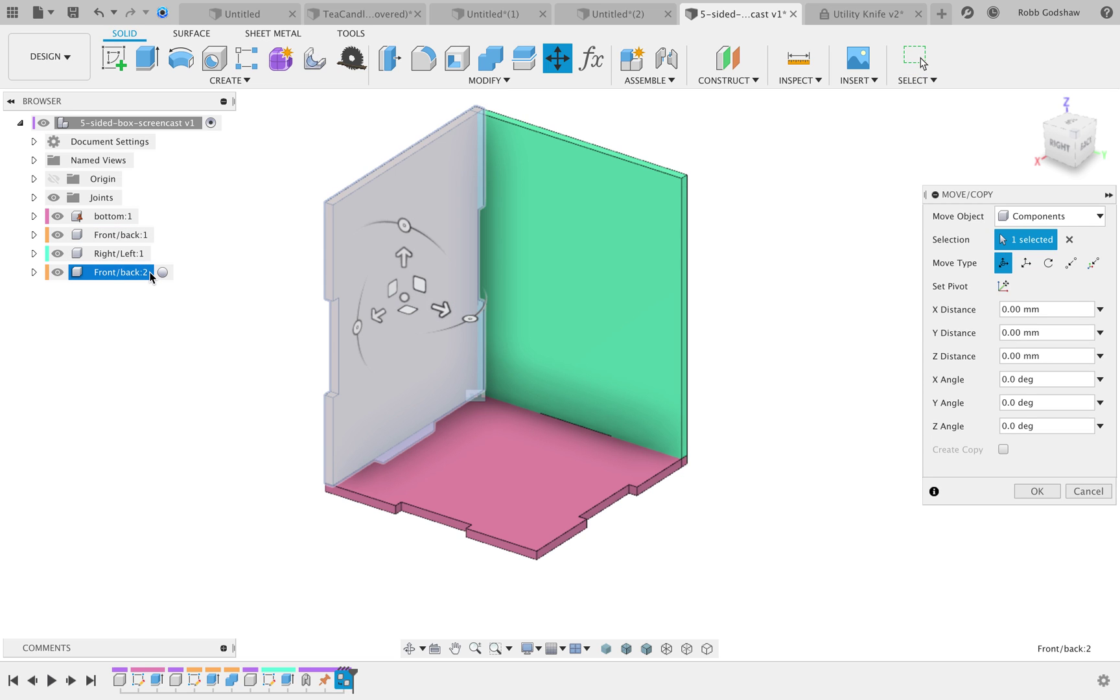
left_click_drag(442, 310, 807, 427)
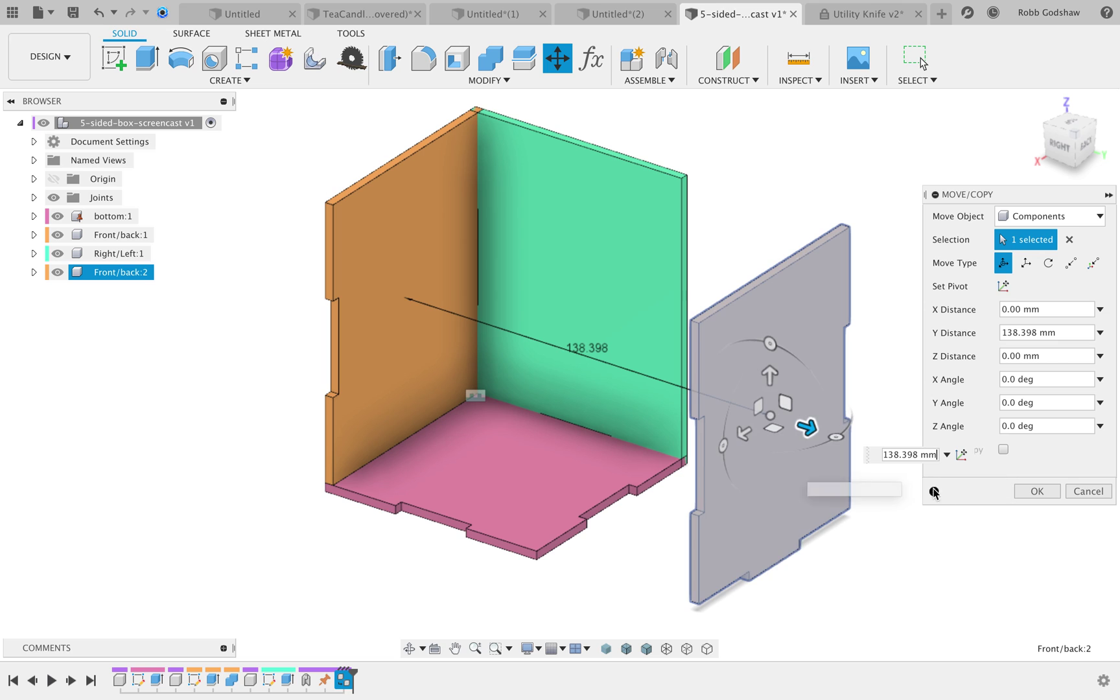
left_click(1027, 491)
- Test the copied Front/back panel's freedom by moving it away from the box, and revert its position
middle_click_drag(817, 476, 818, 476, "shift")
left_click_drag(814, 376, 862, 201)
left_click(1004, 65)
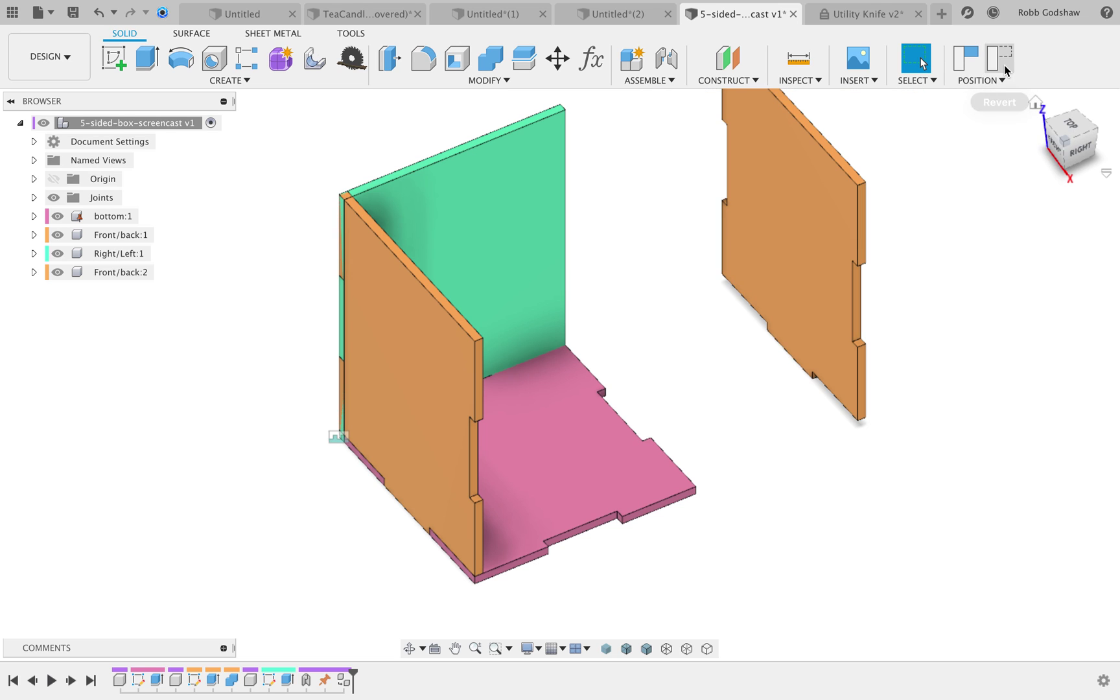
- Start a Joint and examine the copied Front/back panel's faces and snap points to find a suitable joint location
left_click(661, 79)
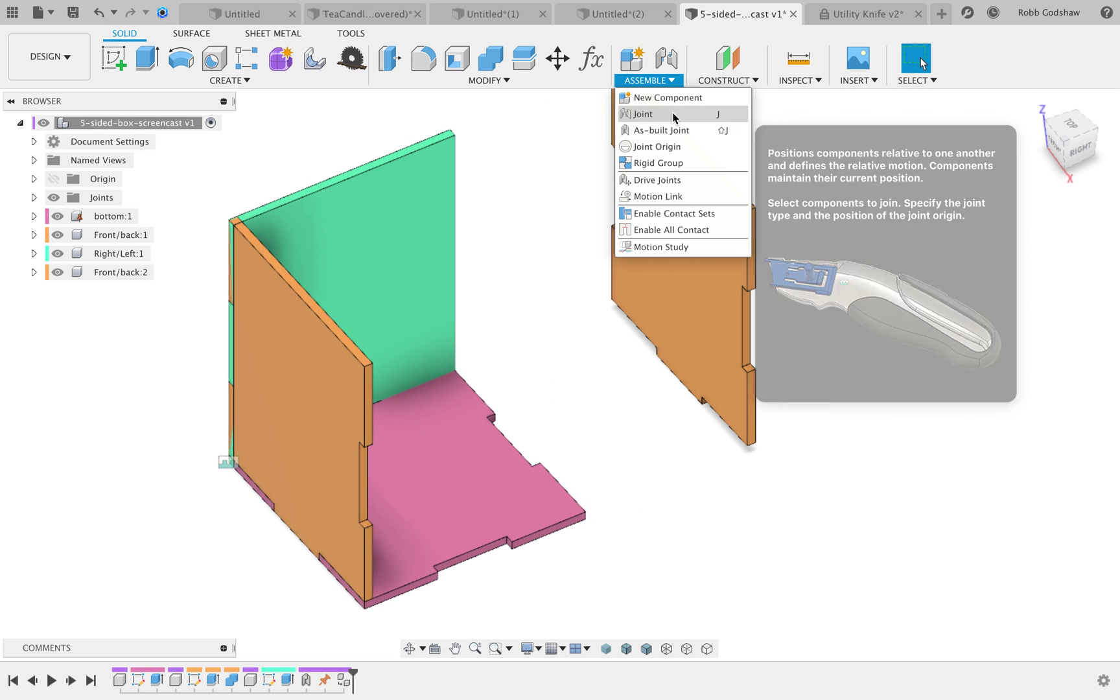
left_click(666, 115)
scroll(613, 429, "right", 10, "shift")
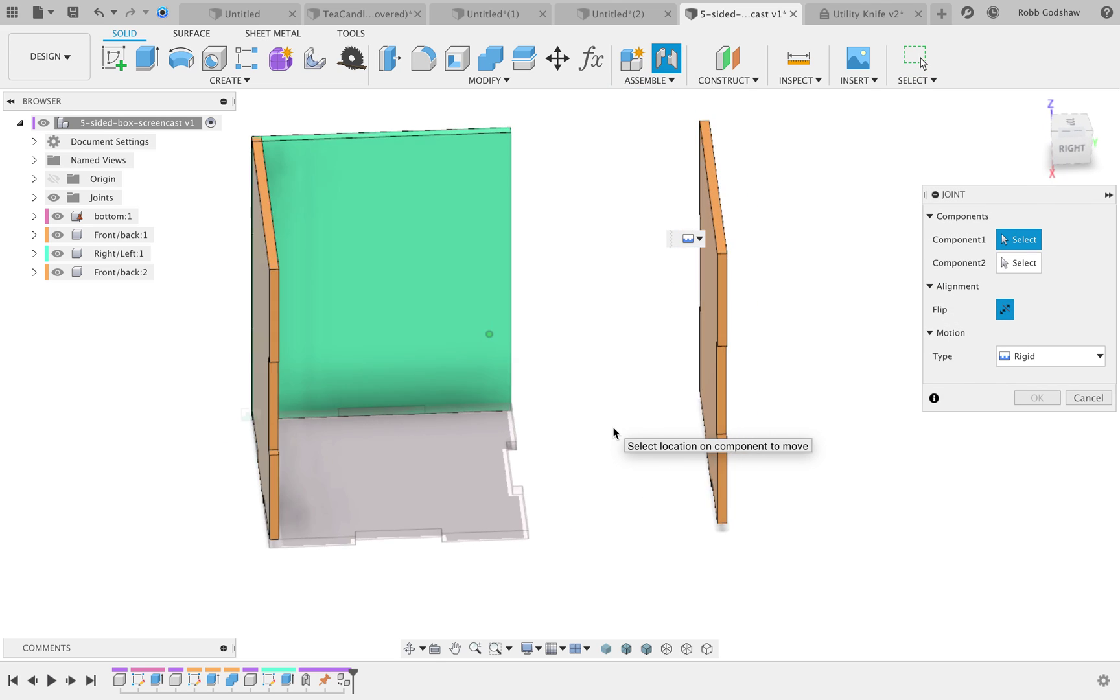
scroll(613, 429, "left", 15, "shift")
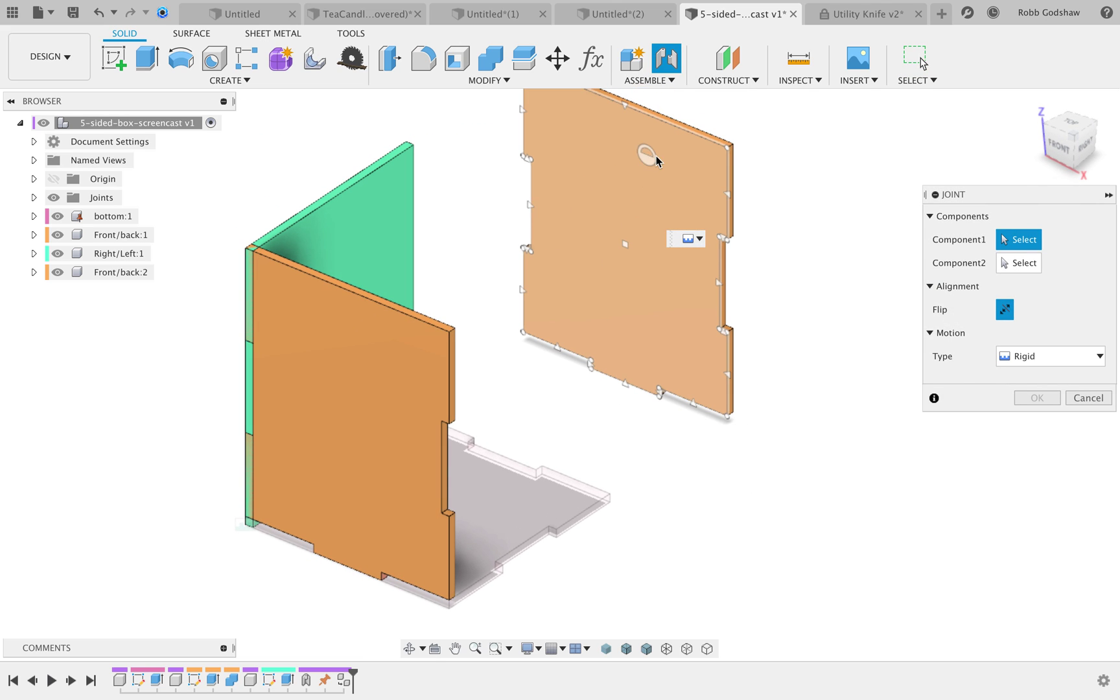
scroll(637, 210, "right", 10)
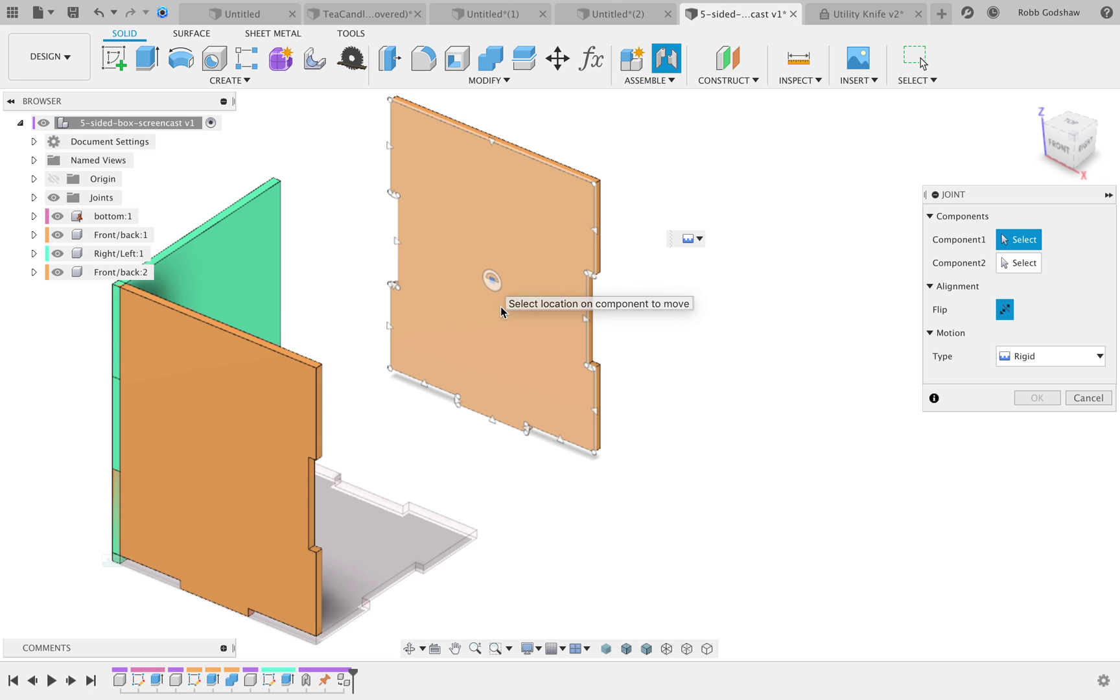
scroll(497, 337, "right", 5)
scroll(496, 324, "right", 5, "shift")
scroll(497, 324, "left", 5, "shift")
scroll(497, 324, "right", 2, "shift")
scroll(496, 319, "right", 10, "shift")
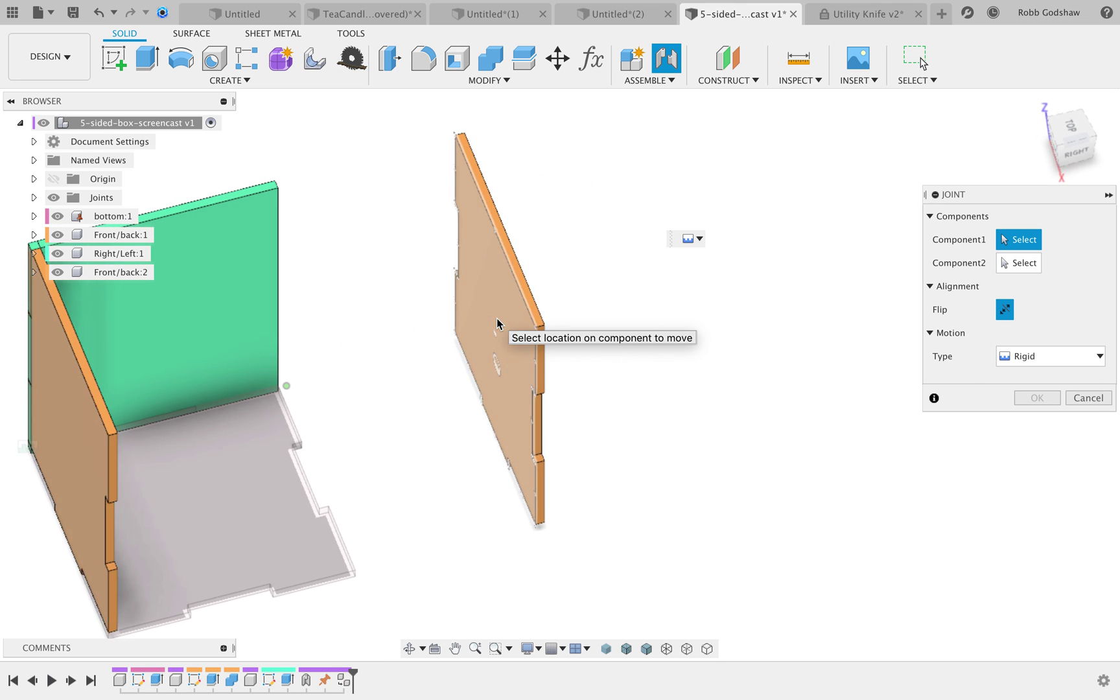
scroll(496, 321, "left", 10, "shift")
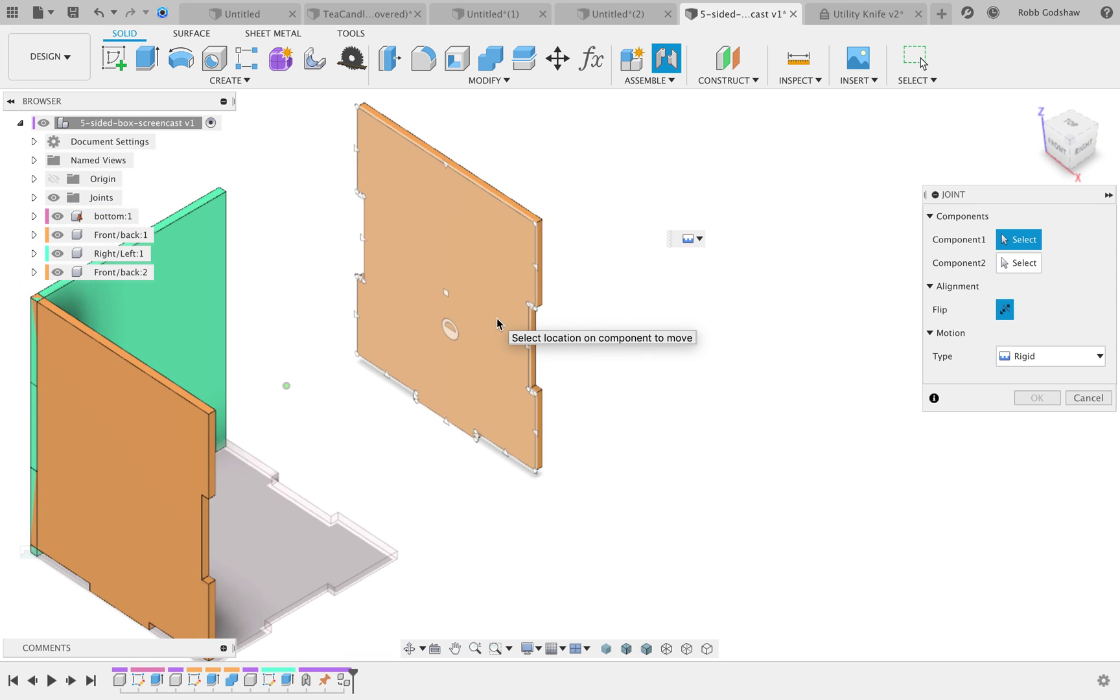
scroll(283, 533, "left", 4)
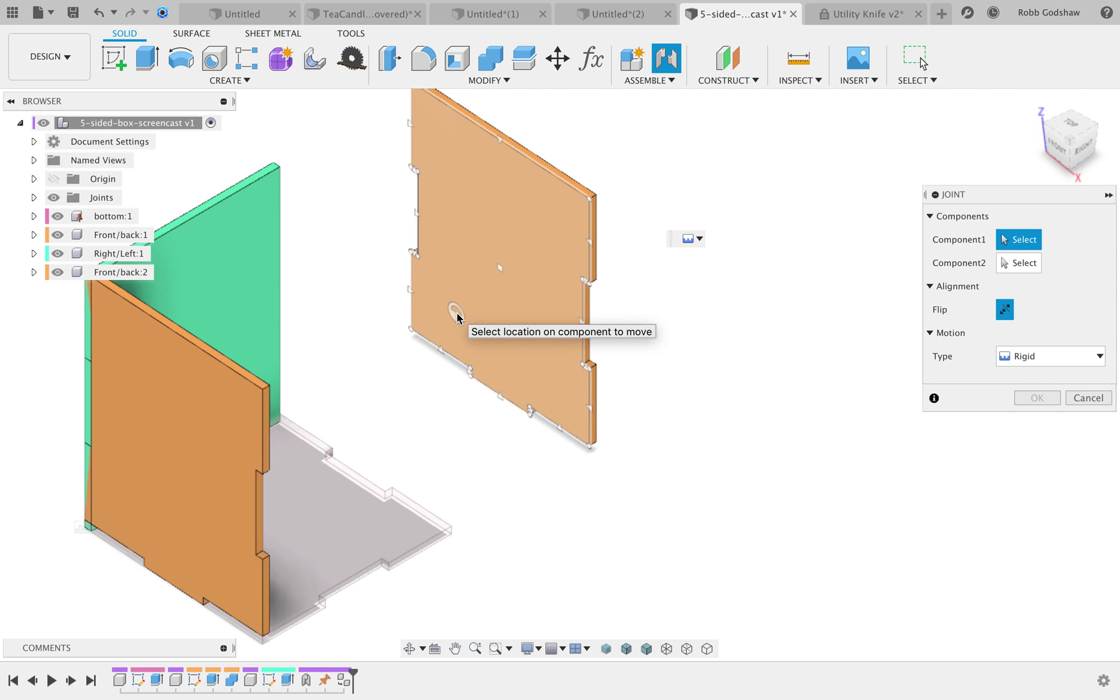
scroll(398, 373, "right", 4)
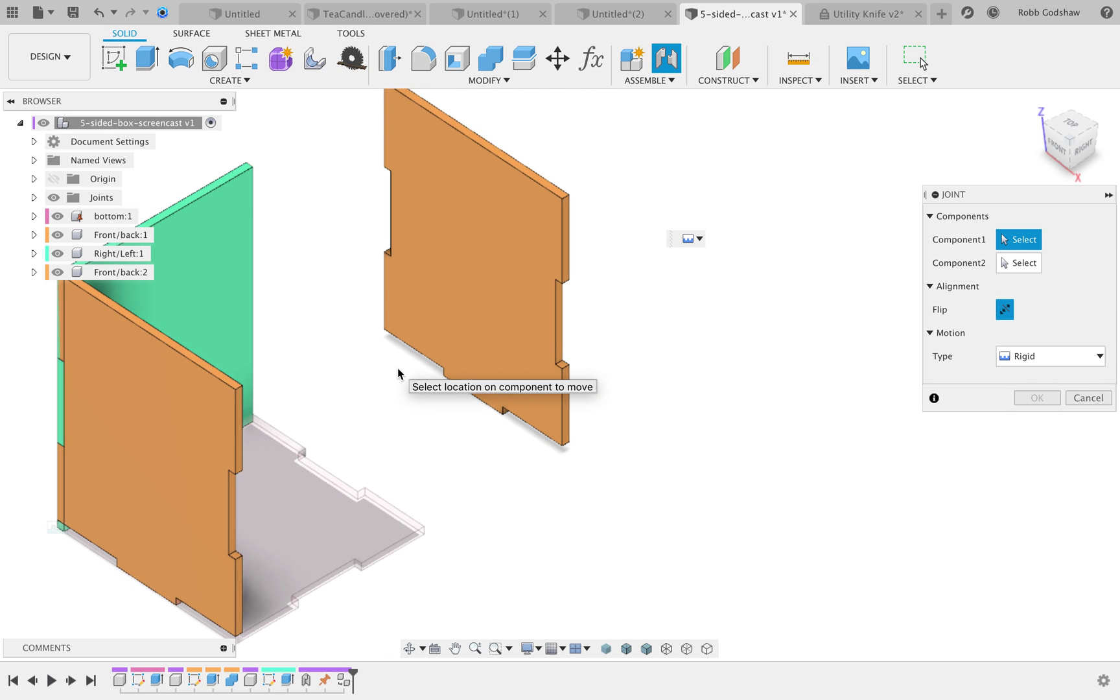
scroll(398, 372, "right", 5)
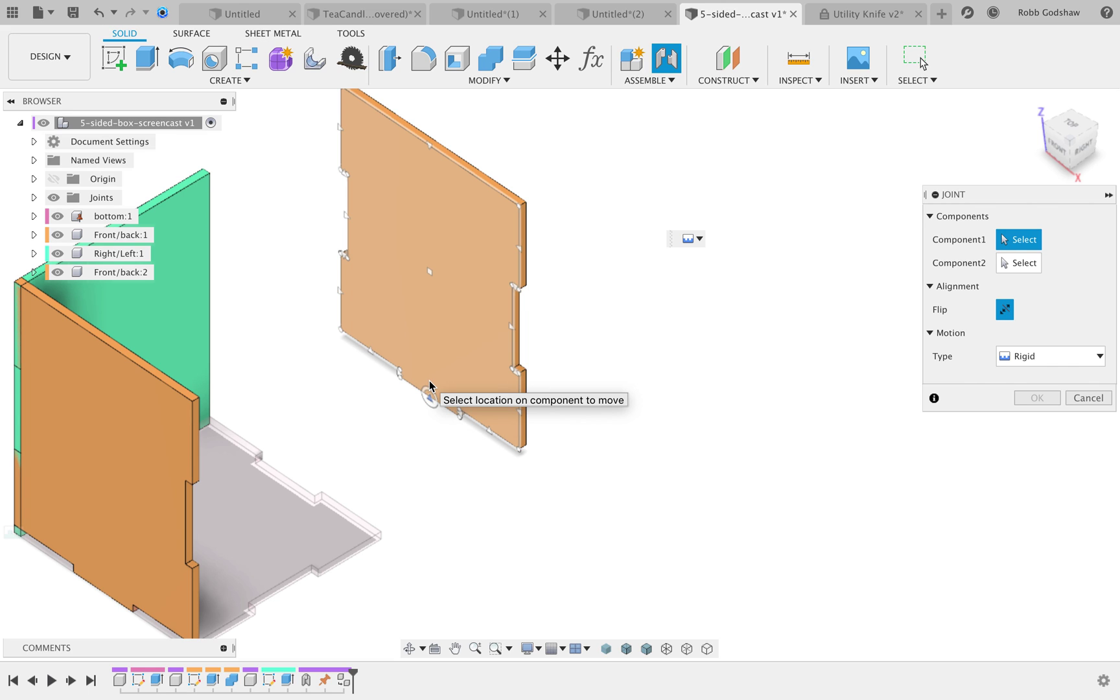
- Choose the midpoint of the bottom tab's edge on the copied panel's inner face as the joint's first location
left_click(399, 189)
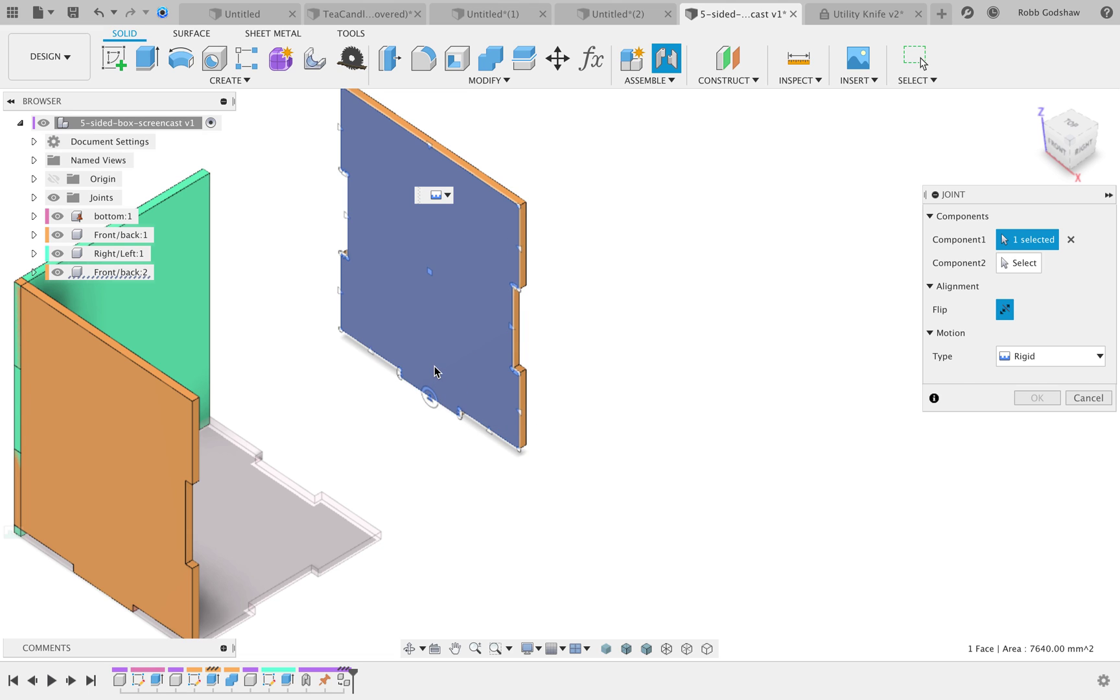
left_click(1071, 244)
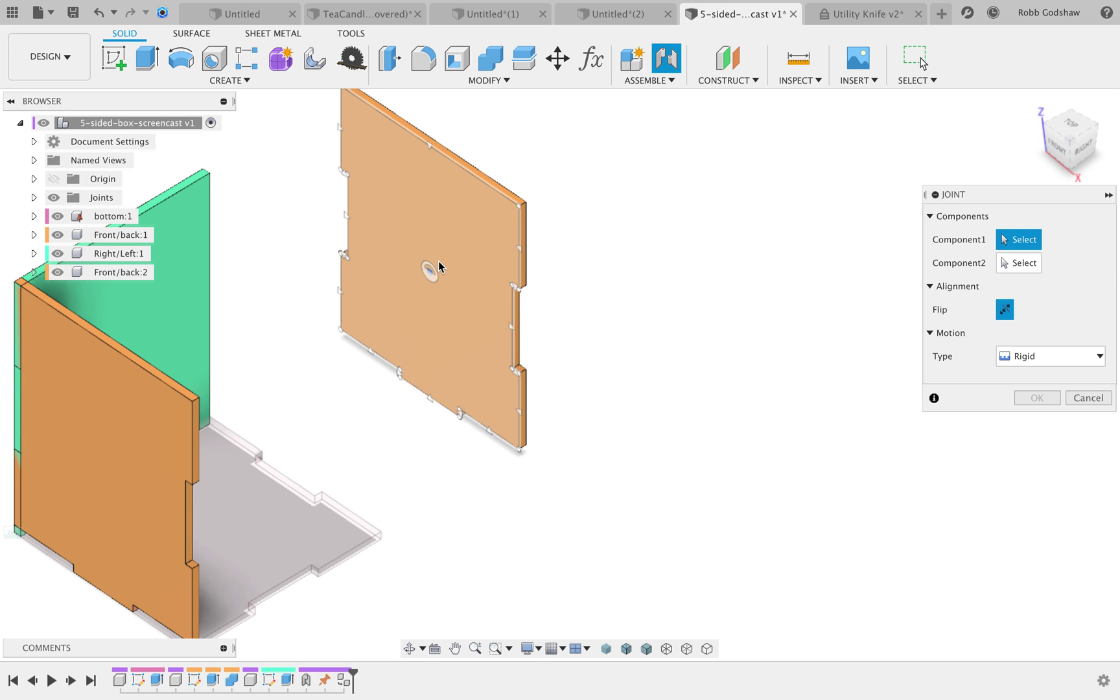
left_click(473, 228)
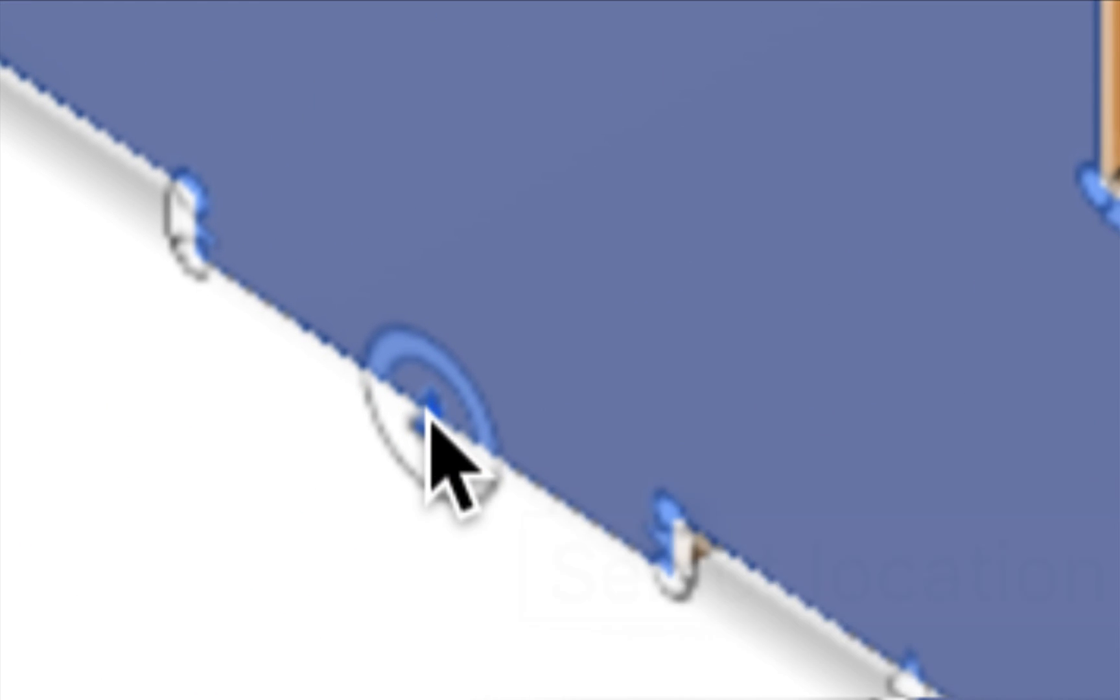
right_click(430, 403)
left_click(433, 401)
left_click(433, 400)
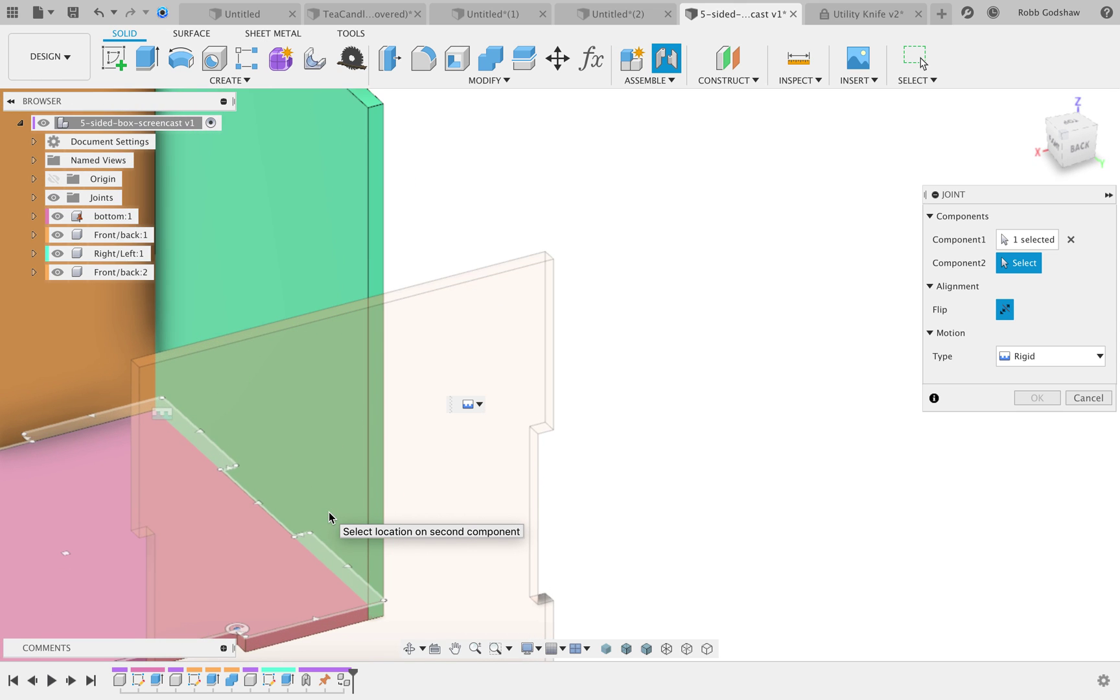
- Join the copied panel to the recessed notch face on the bottom panel's open edge with a Rigid joint at 180 deg
scroll(331, 499, "up", 5)
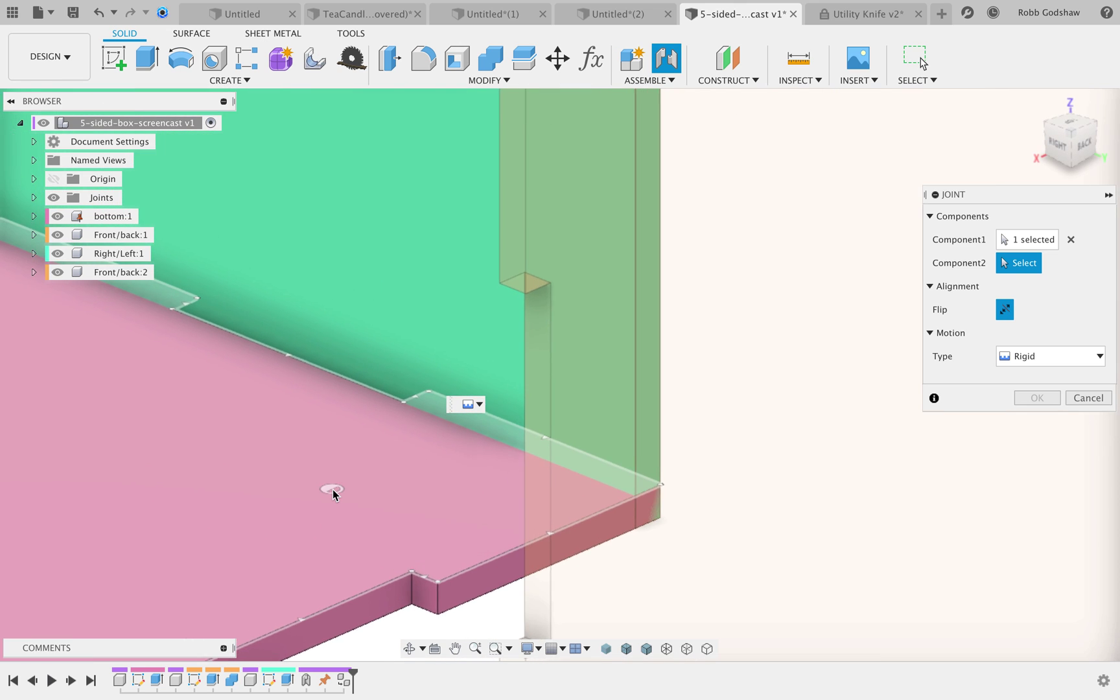
scroll(333, 489, "left", 4)
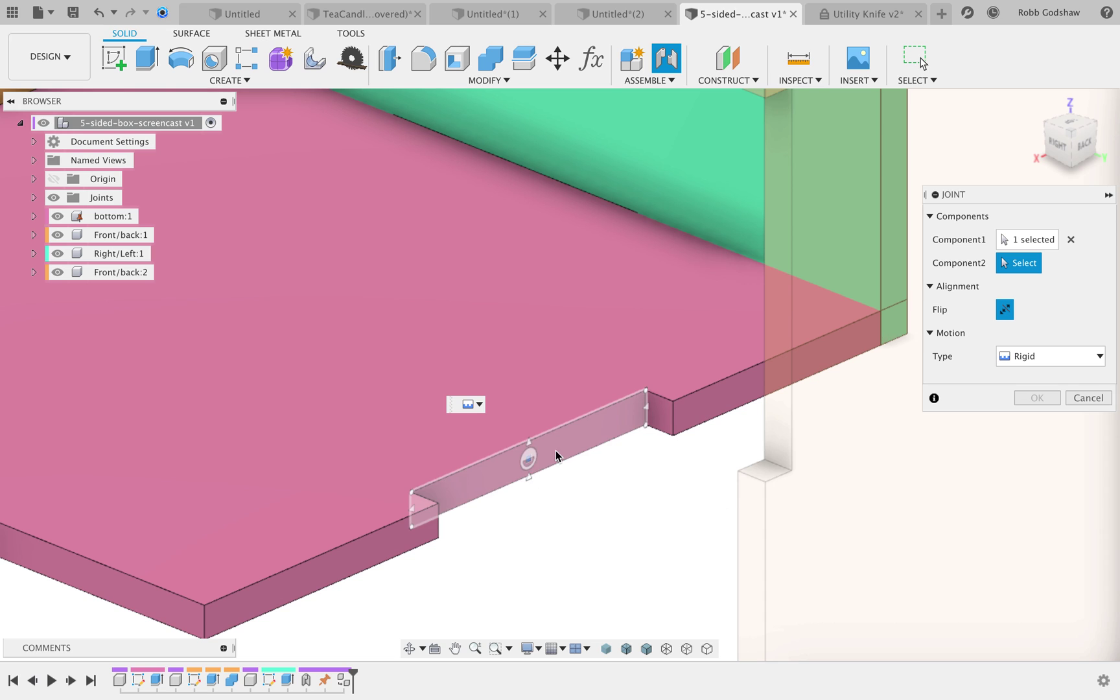
left_click(577, 440)
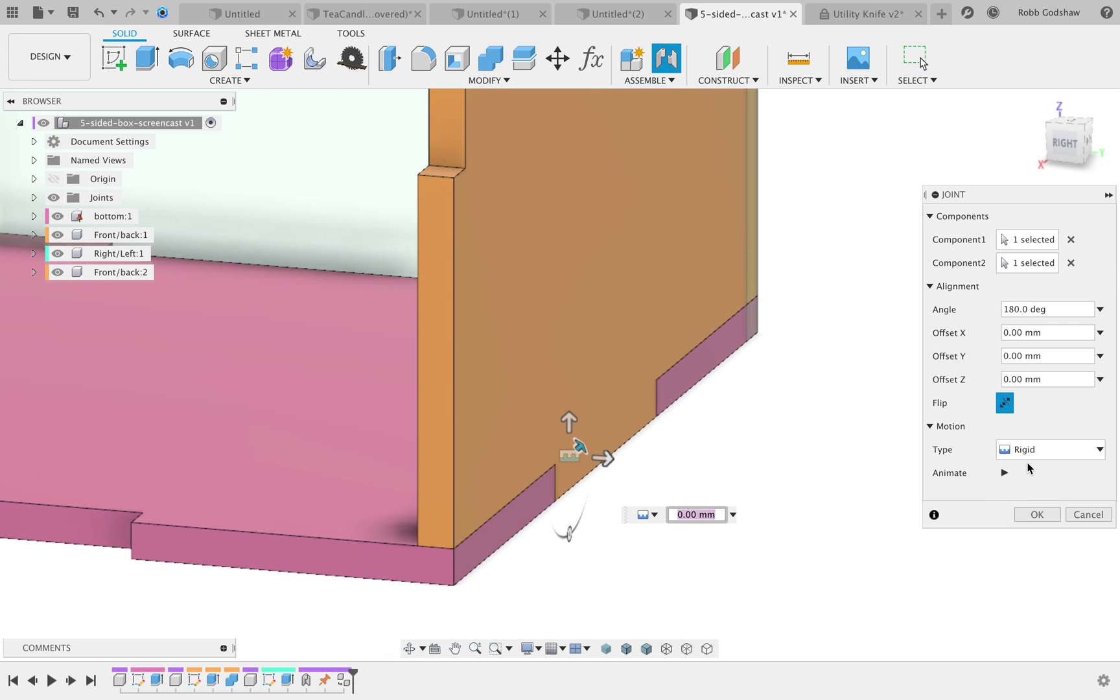
left_click(1030, 453)
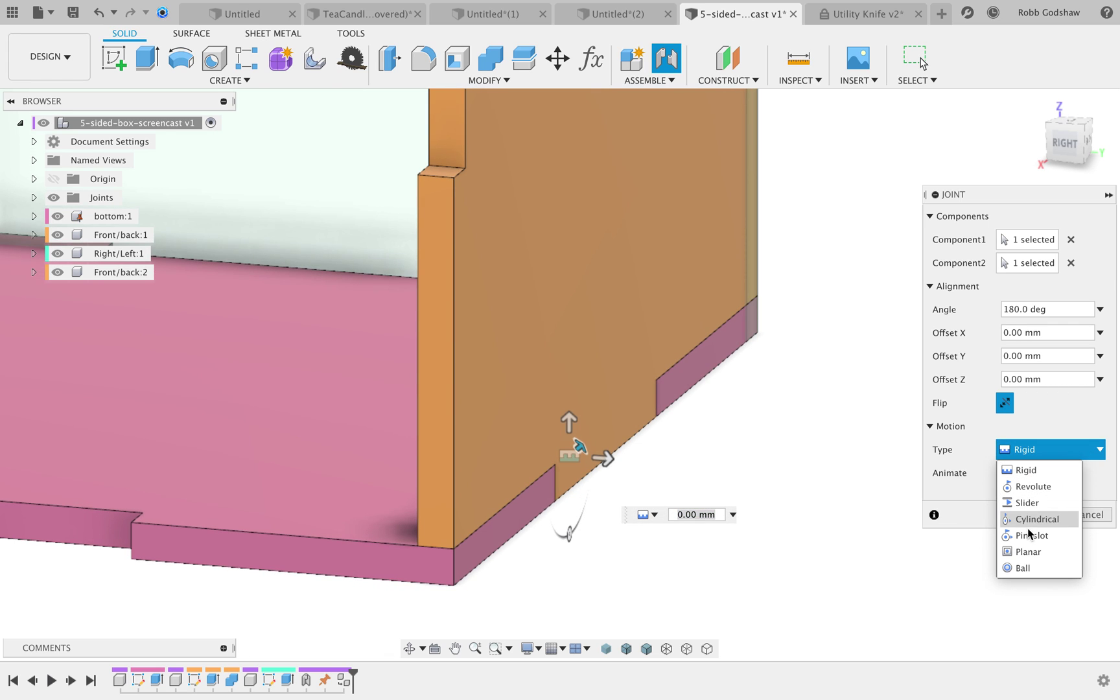
left_click(1039, 430)
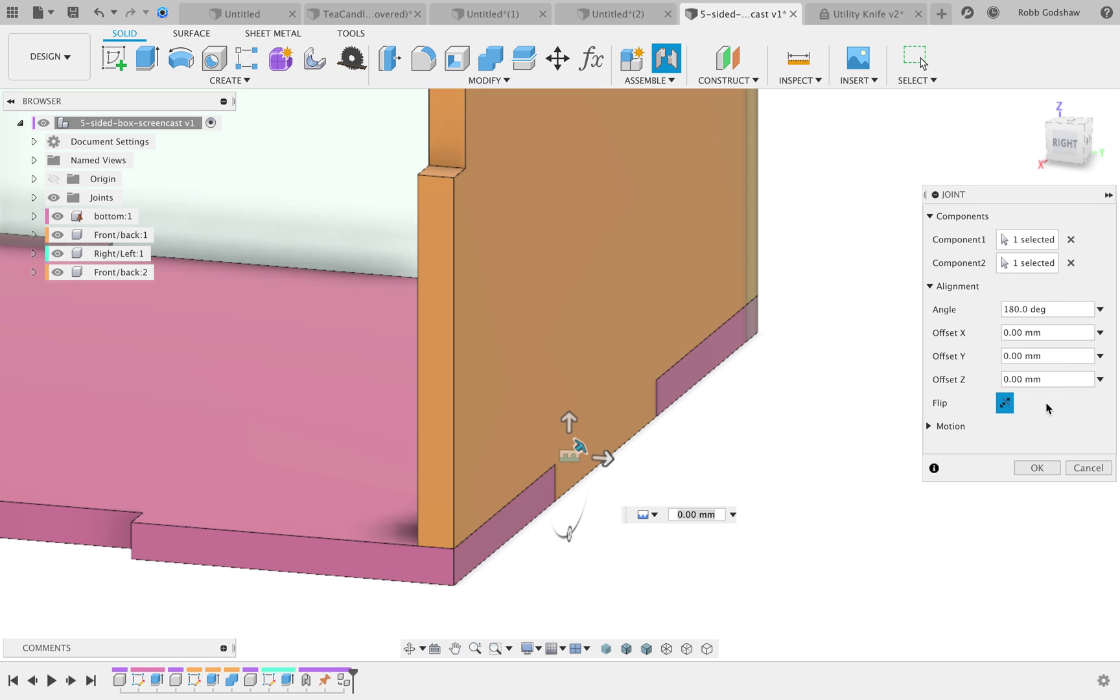
left_click(928, 428)
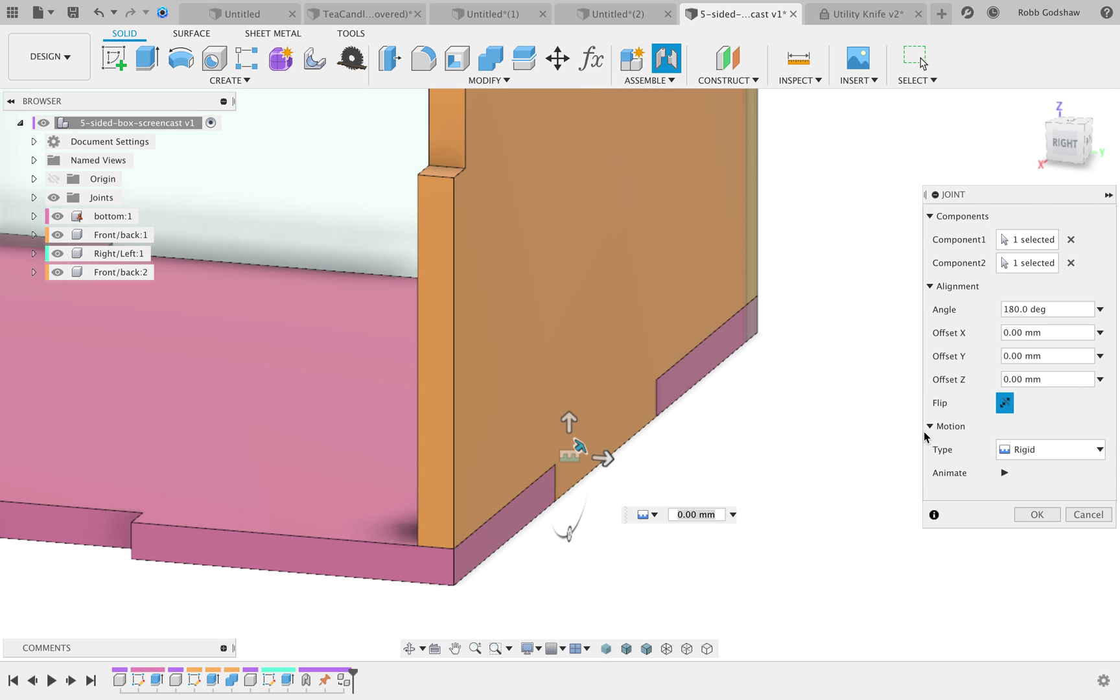
left_click(1037, 514)
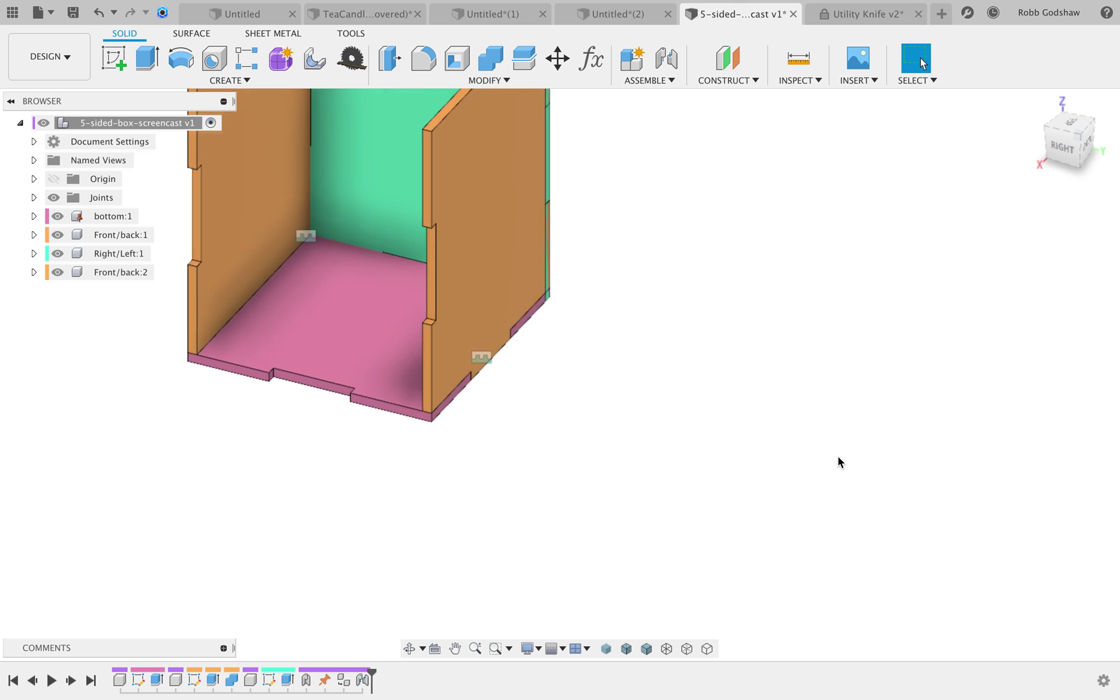
- Set the user parameters thickness to 12 mm and x to 140 mm, and check how the joined panels update
left_click(590, 60)
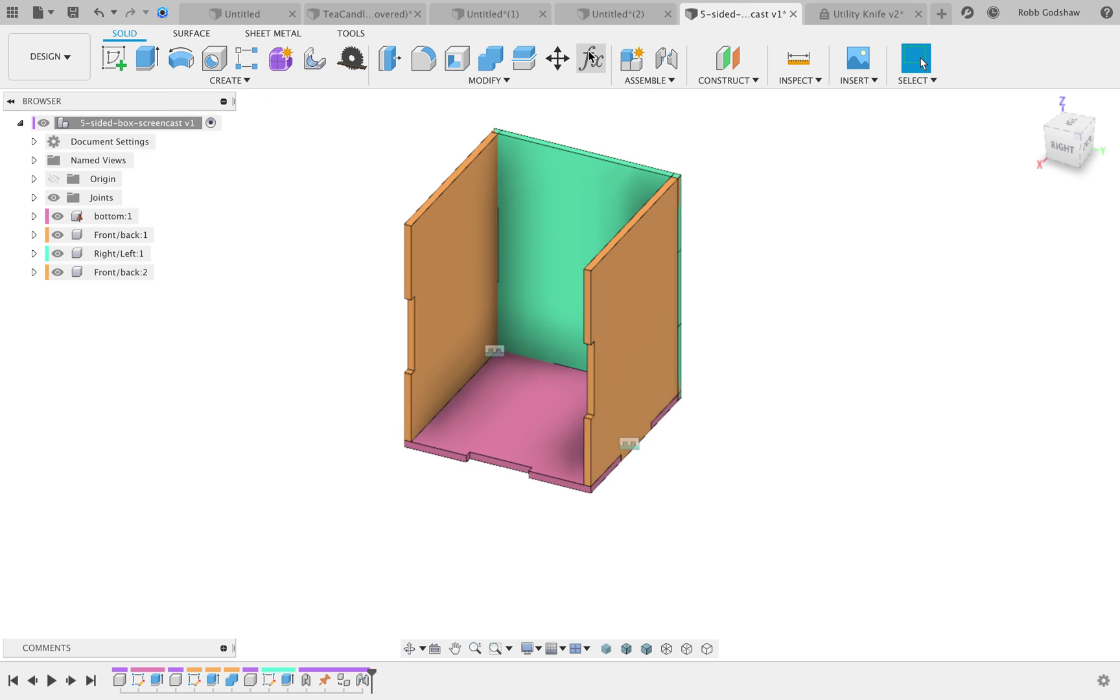
left_click_drag(585, 173, 520, 449)
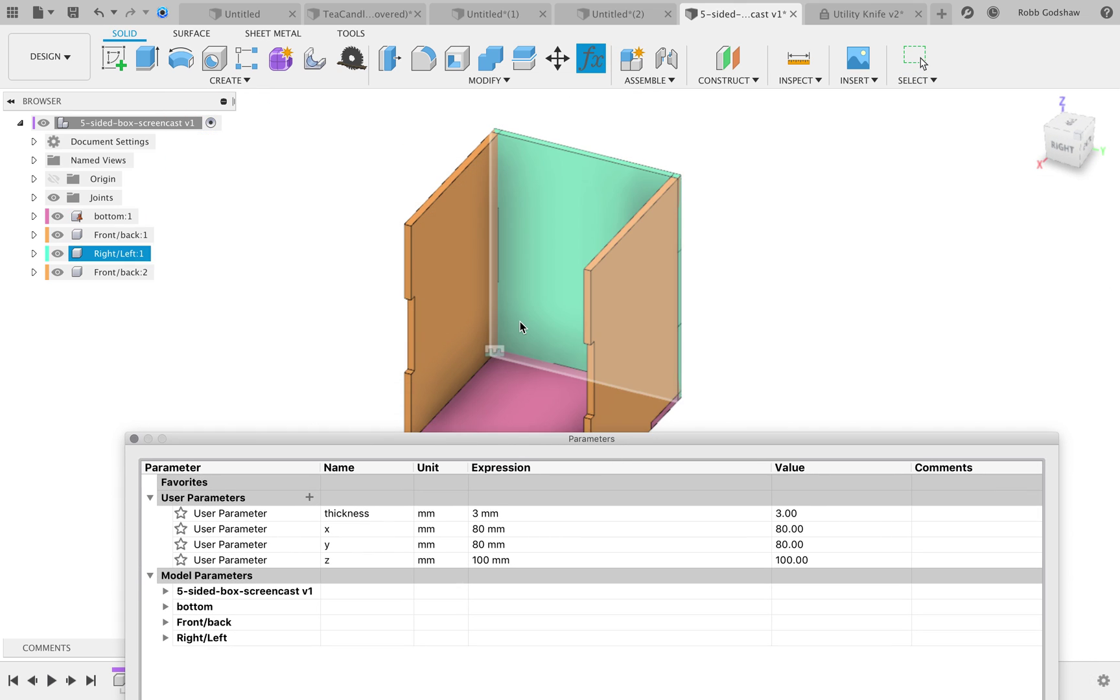
double_click(513, 515)
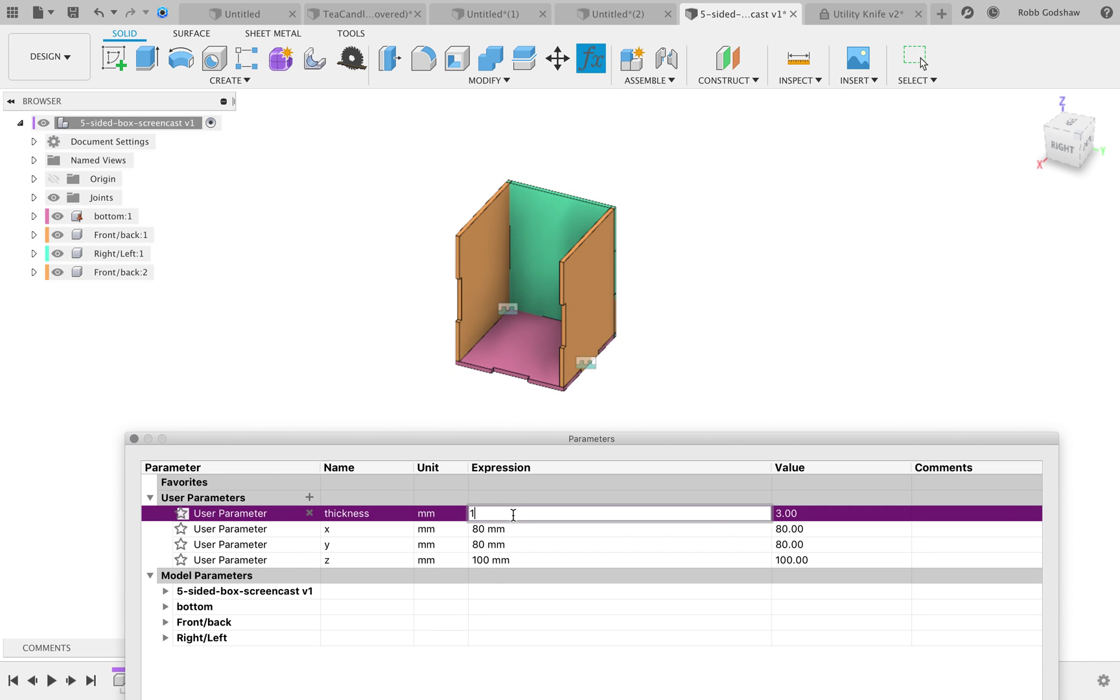
key("Return")
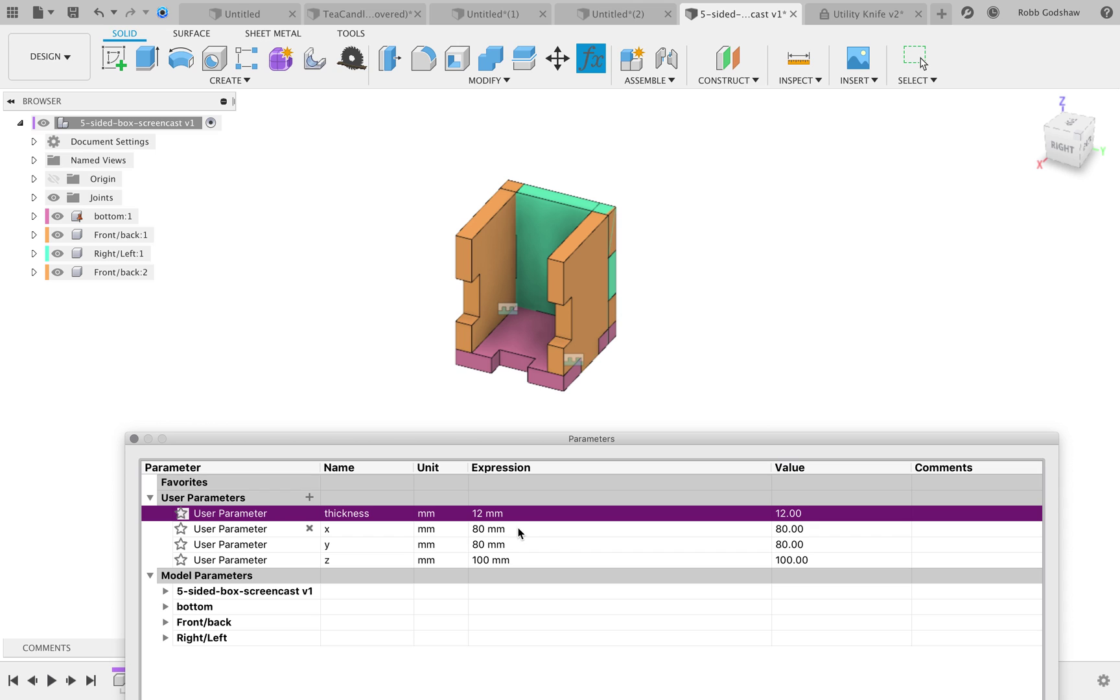
double_click(517, 529)
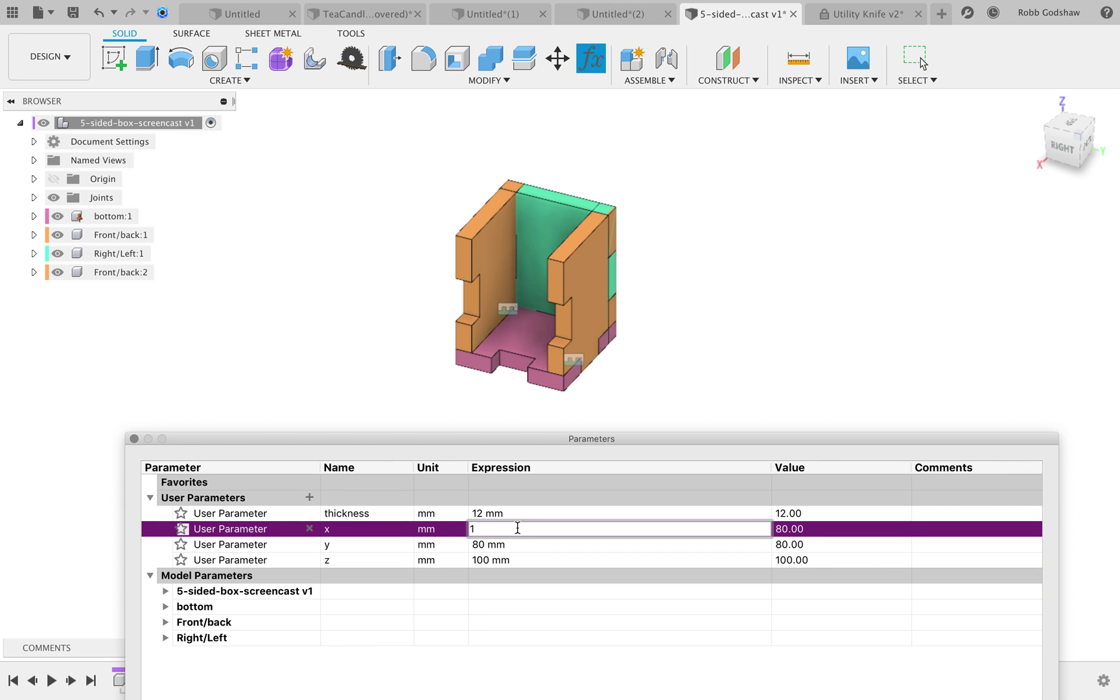
key("Return")
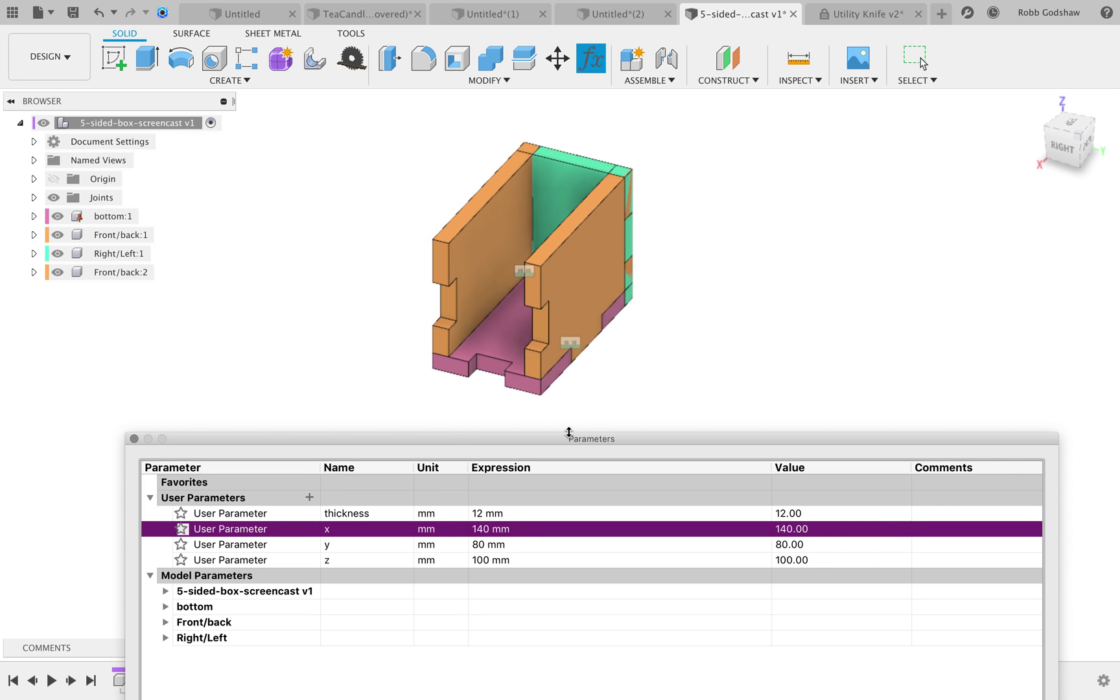
left_click_drag(568, 443, 493, 207)
left_click(933, 531)
scroll(675, 284, "left", 10, "shift")
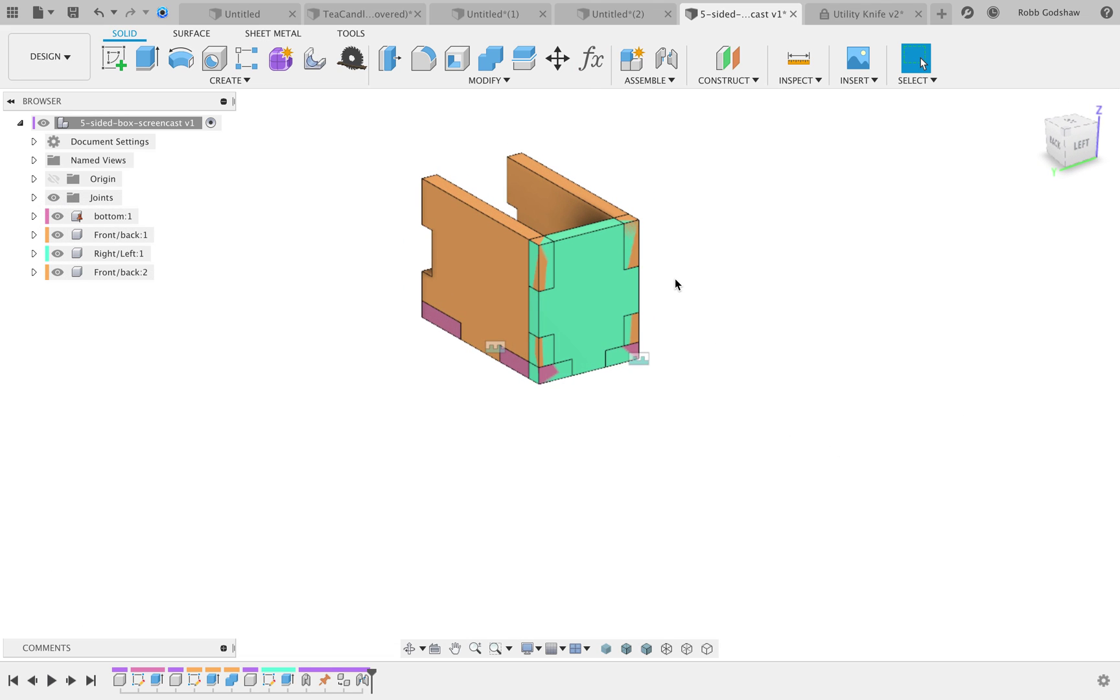
scroll(674, 283, "up", 3)
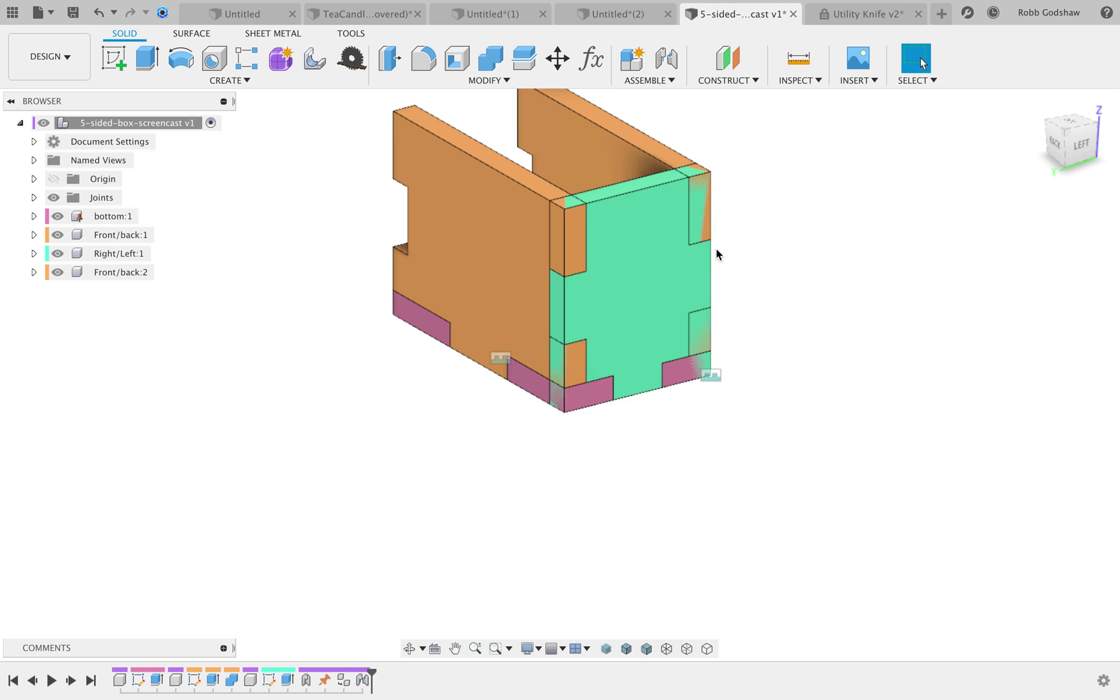
scroll(765, 201, "up", 5)
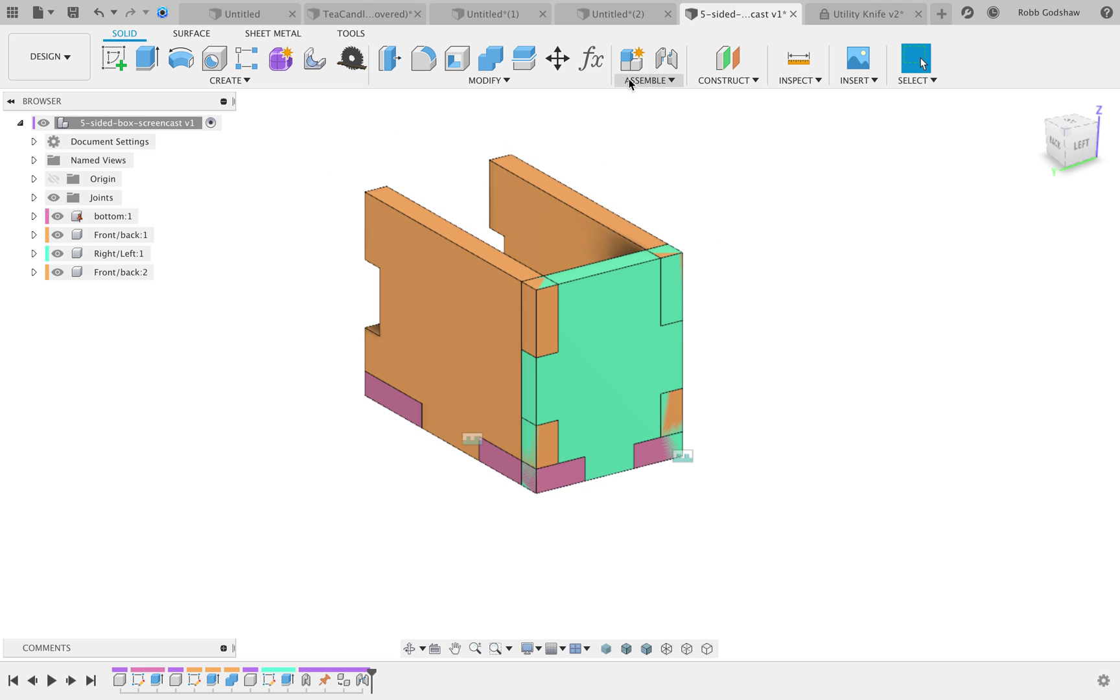
- Cut the Right/Left panel with both Front/back panels and the bottom panel as tool bodies using Combine, keeping the tools
left_click(561, 77)
left_click(422, 201)
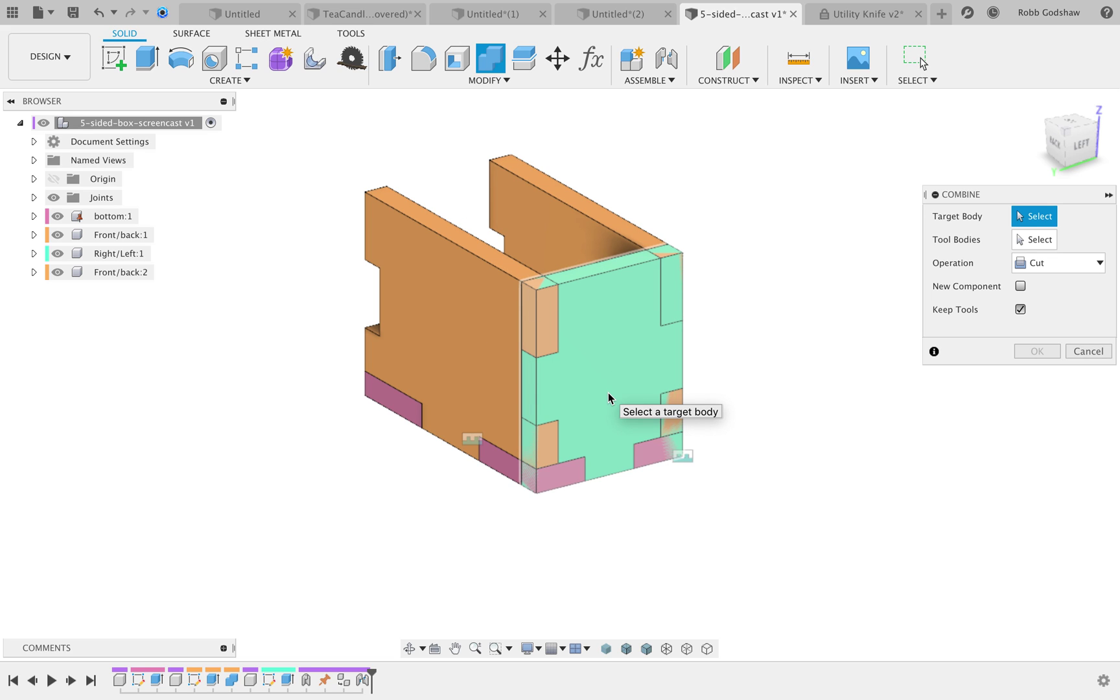
left_click(608, 392)
left_click(578, 227)
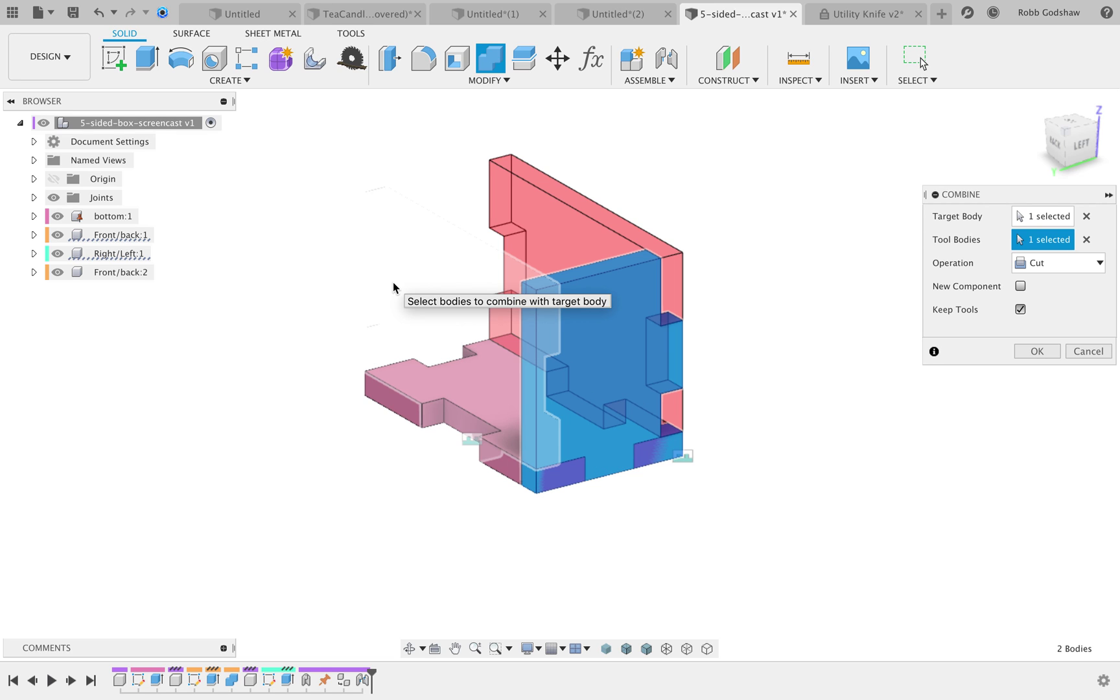
left_click(422, 262)
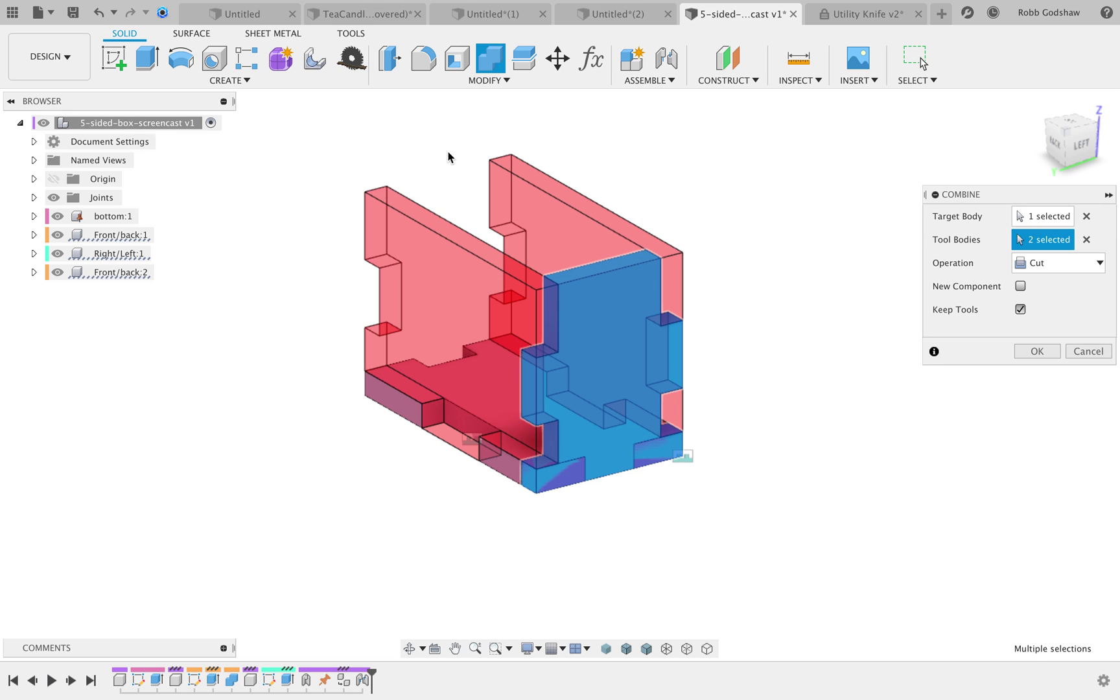
left_click(391, 398)
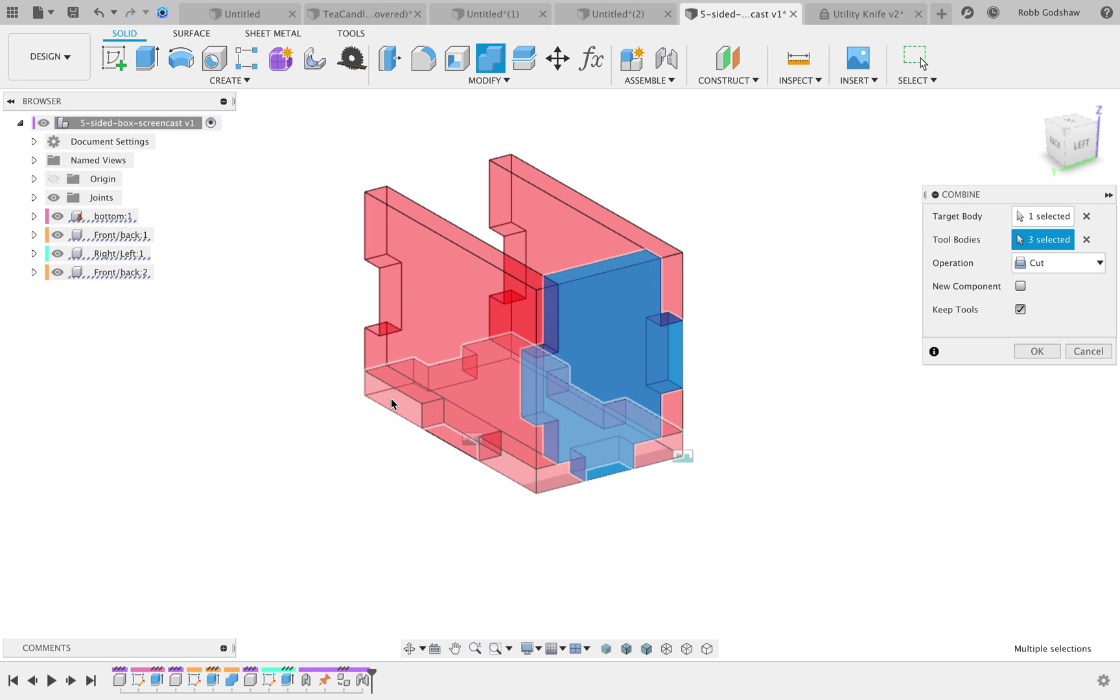
left_click(1035, 361)
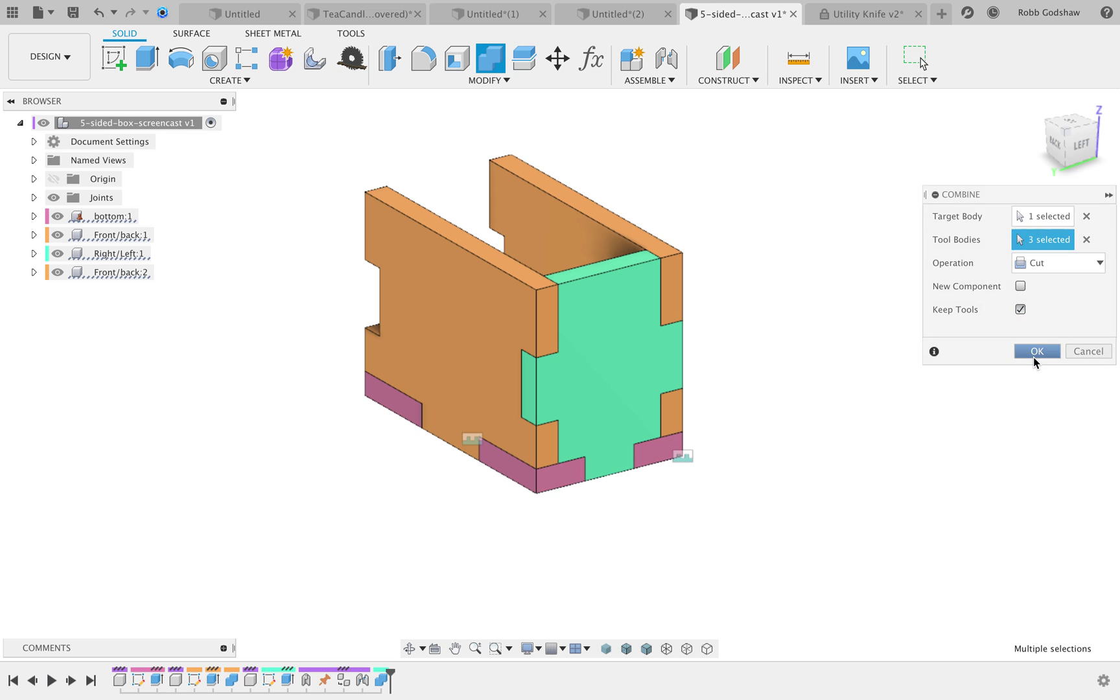
left_click(554, 383)
key("Escape")
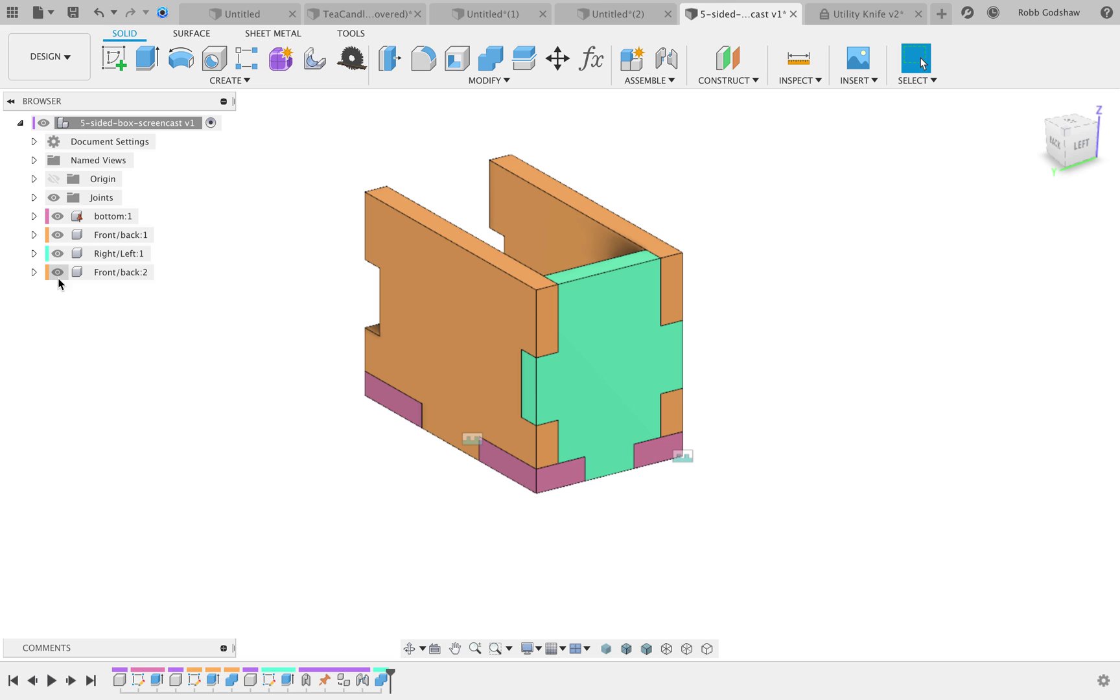
- Isolate the Right/Left panel to inspect its cut tabs and notches, and show both Front/back panels and the bottom again
left_click(59, 271)
left_click(58, 235)
left_click(57, 216)
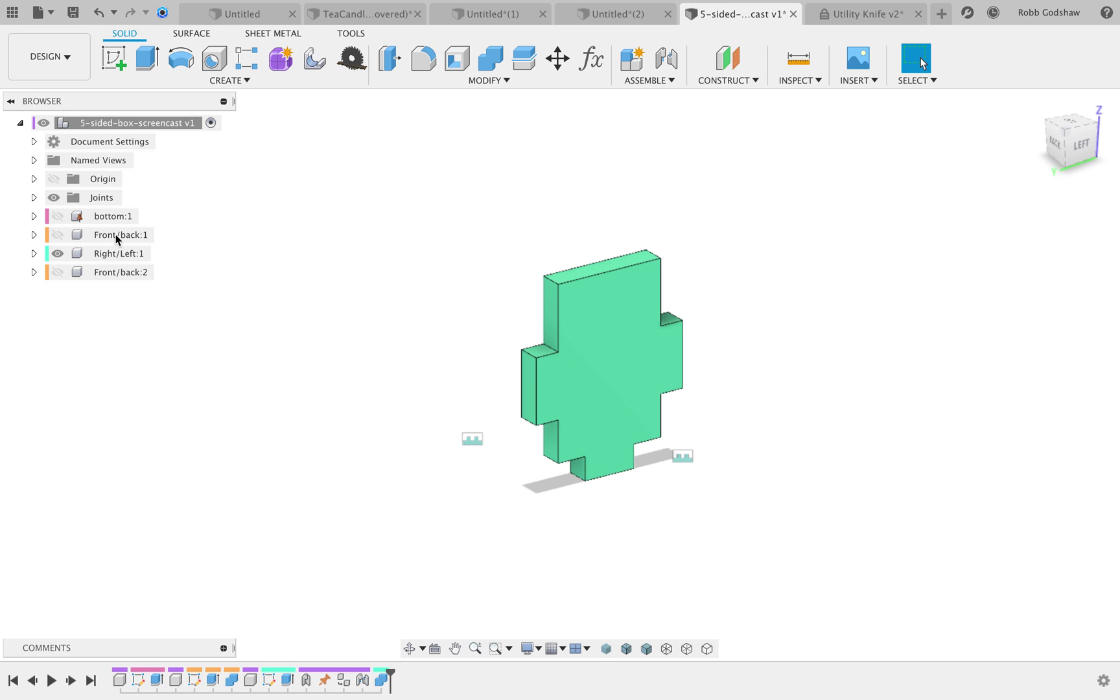
left_click(64, 271)
left_click(57, 234)
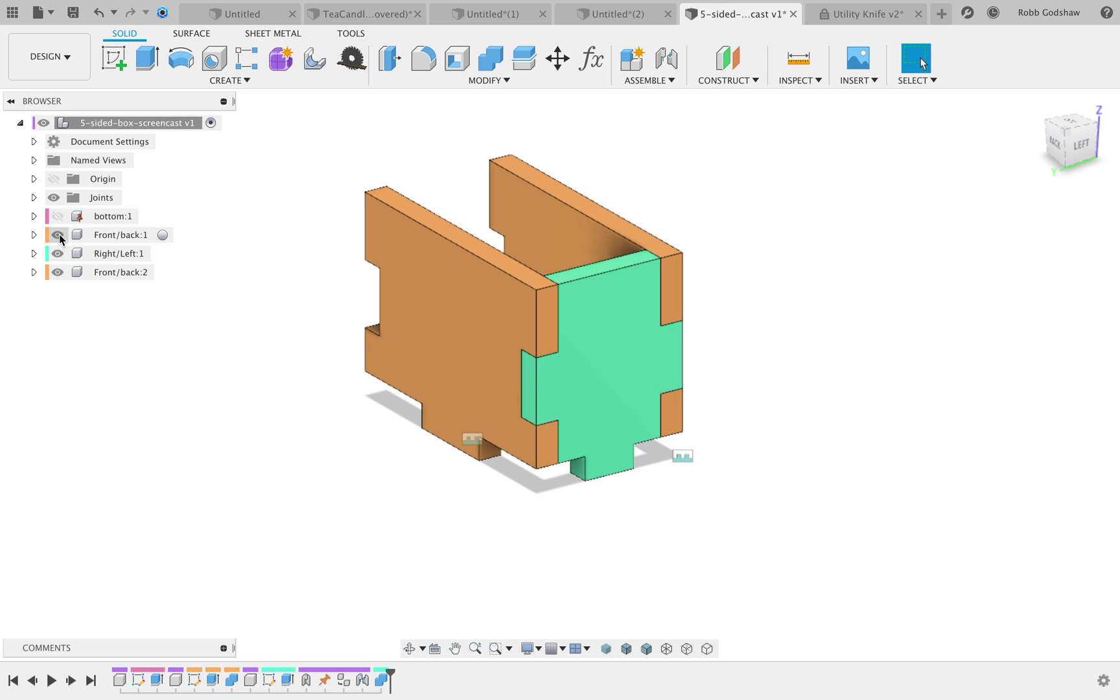
left_click(58, 216)
- Examine the interlocking corners and the open end of the box from several angles
scroll(339, 410, "right", 3)
scroll(339, 409, "left", 10, "shift")
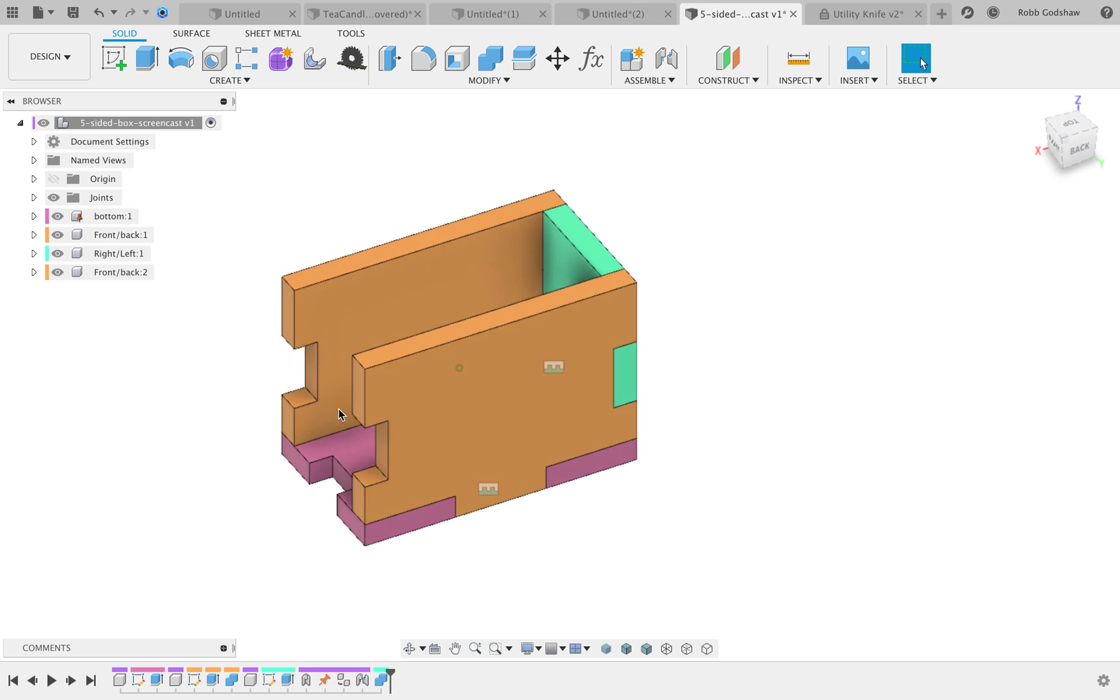
scroll(339, 410, "right", 4, "shift")
scroll(338, 409, "left", 6, "shift")
scroll(338, 408, "right", 8, "shift")
scroll(339, 408, "left", 6, "shift")
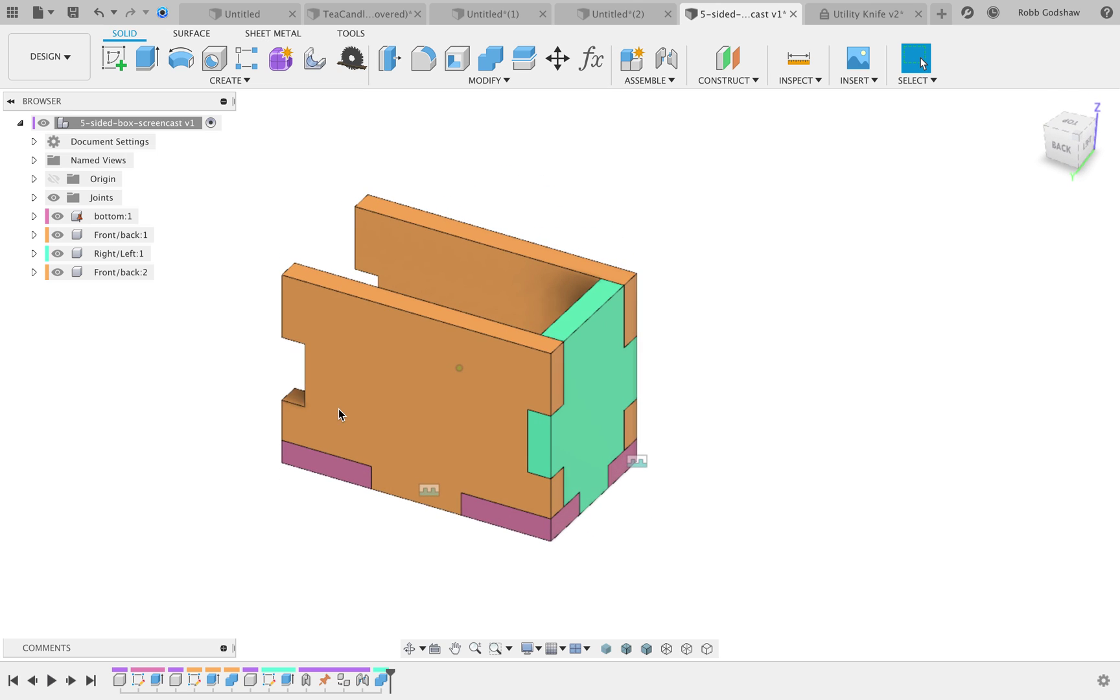
scroll(339, 409, "down", 5, "shift")
scroll(338, 409, "up", 5, "shift")
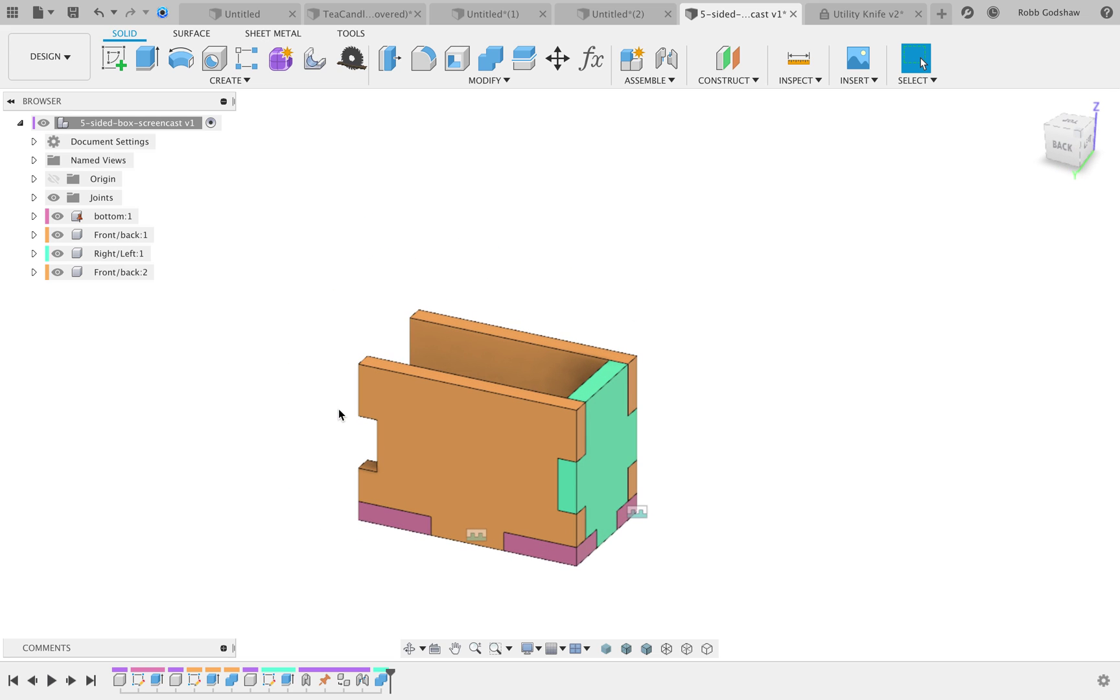
scroll(338, 410, "left", 5)
scroll(339, 410, "down", 4)
scroll(338, 410, "right", 3)
scroll(338, 409, "left", 4, "shift")
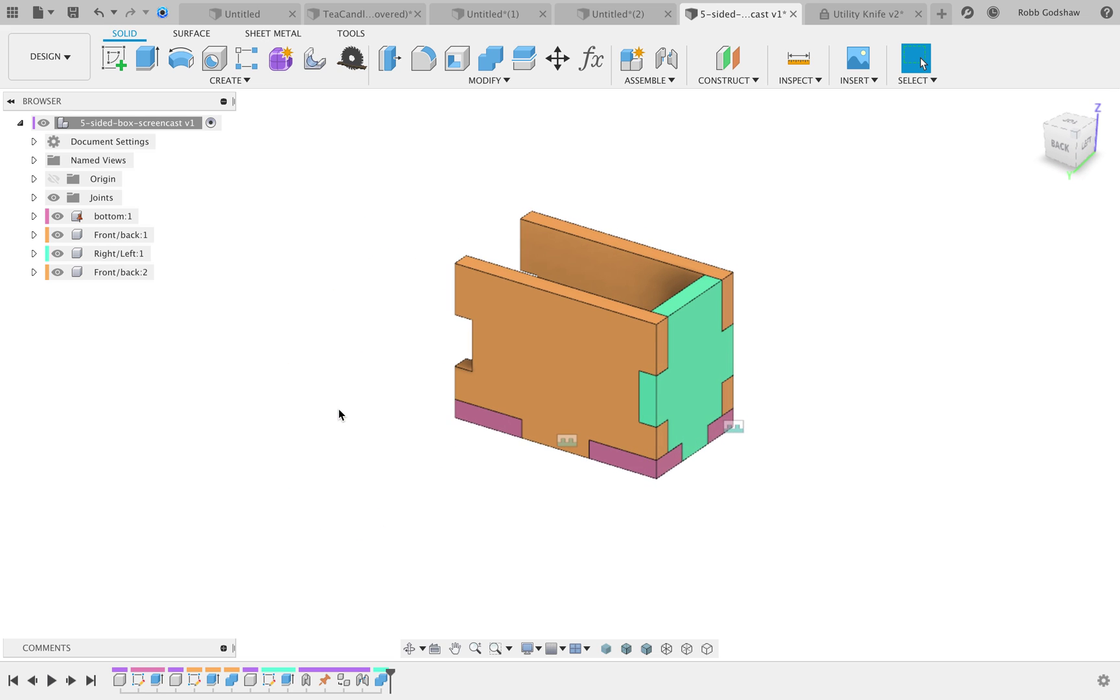
scroll(338, 409, "up", 5)
scroll(339, 410, "right", 5)
scroll(338, 415, "right", 1)
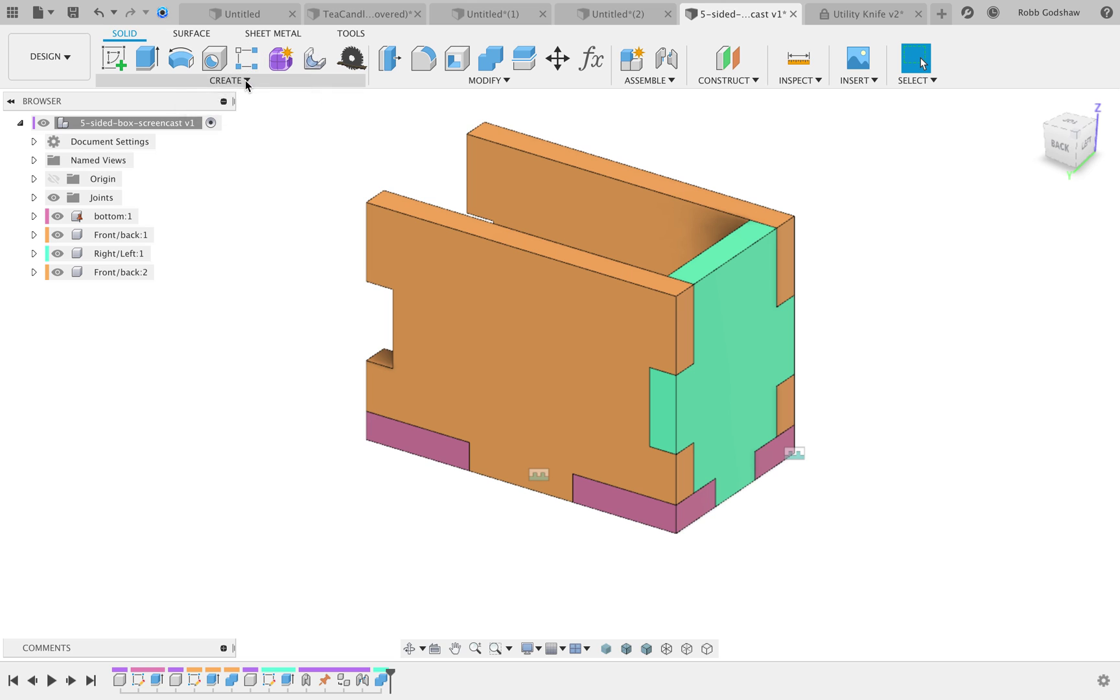
left_click(245, 80)
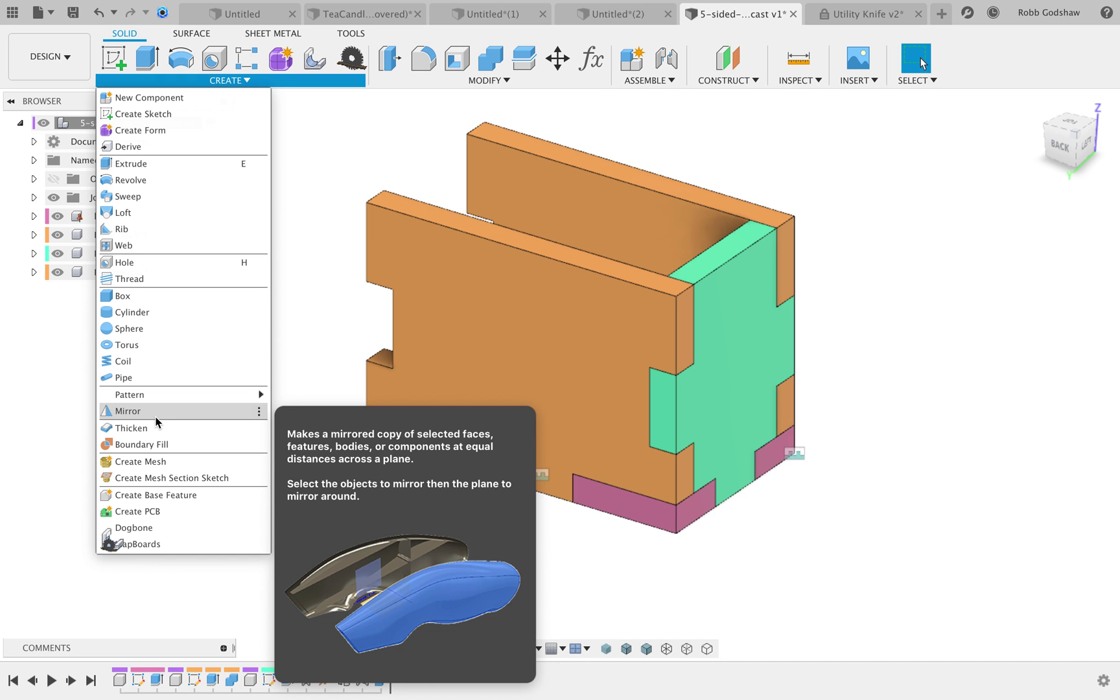
left_click(720, 582)
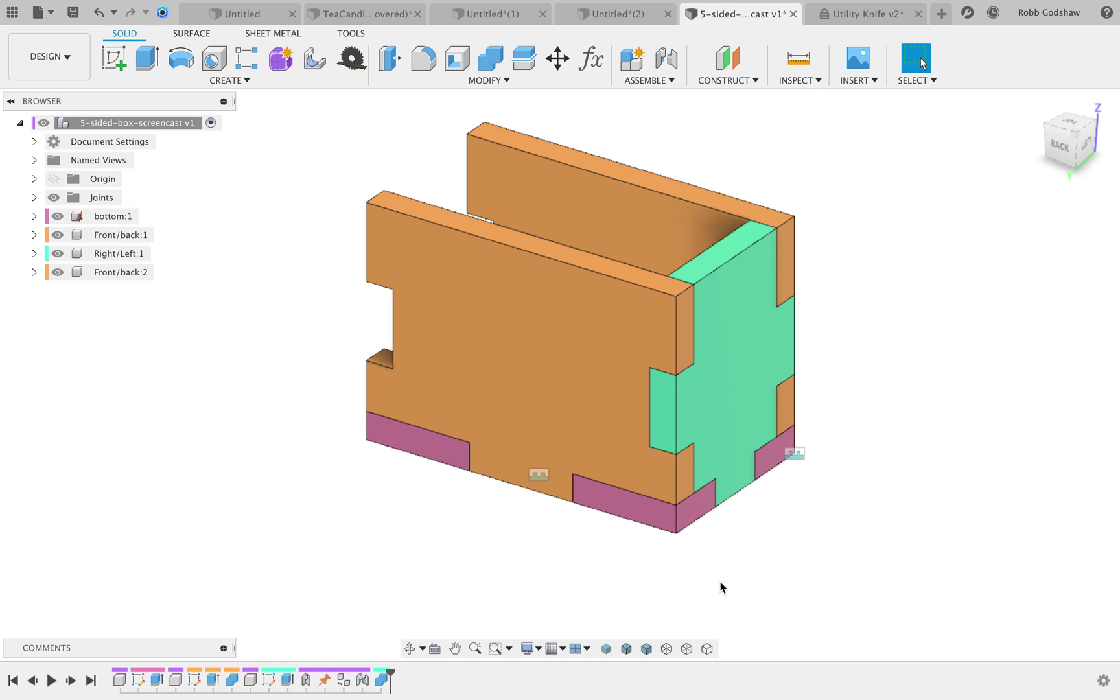
scroll(524, 525, "right", 2)
scroll(524, 525, "right", 4, "shift")
scroll(524, 524, "right", 3, "shift")
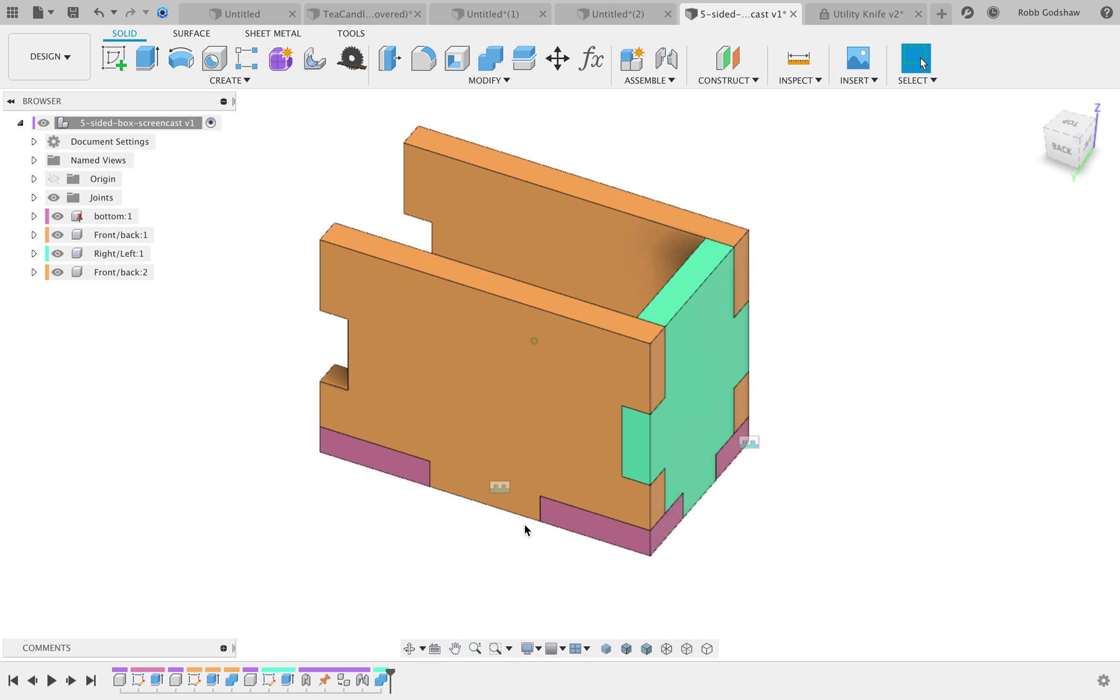
left_click(118, 81)
left_click(154, 411)
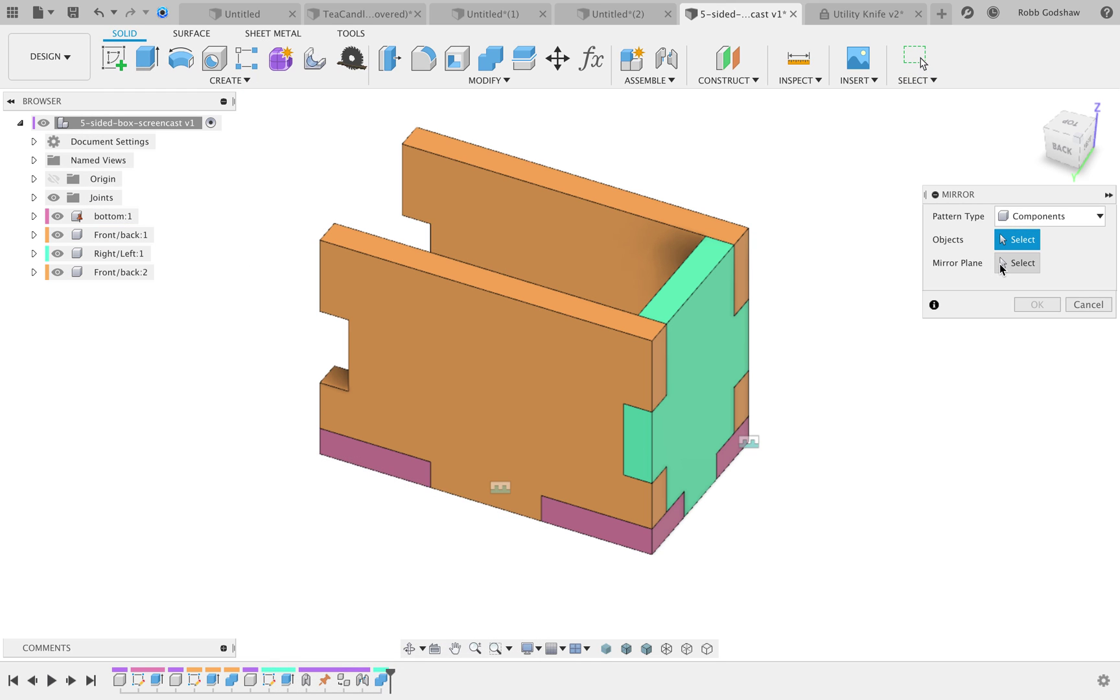
left_click(1076, 304)
- Create a construction Midplane between the two opposite end faces of the Front/back:2 panel, halfway along the box's length
scroll(849, 371, "right", 5, "shift")
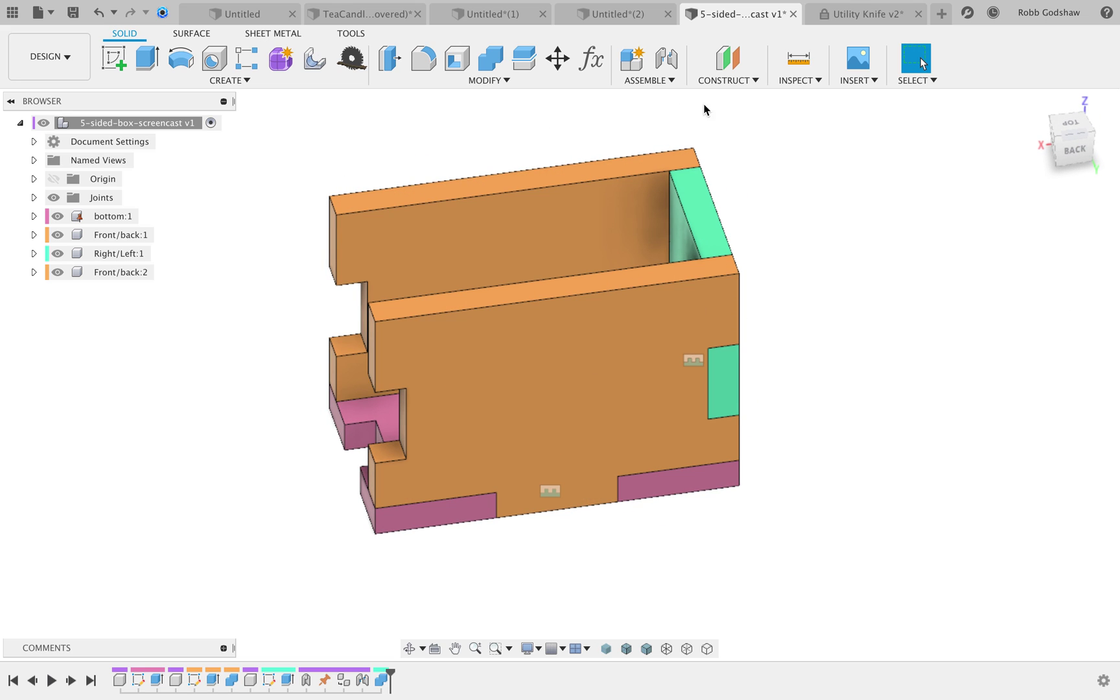
left_click(719, 85)
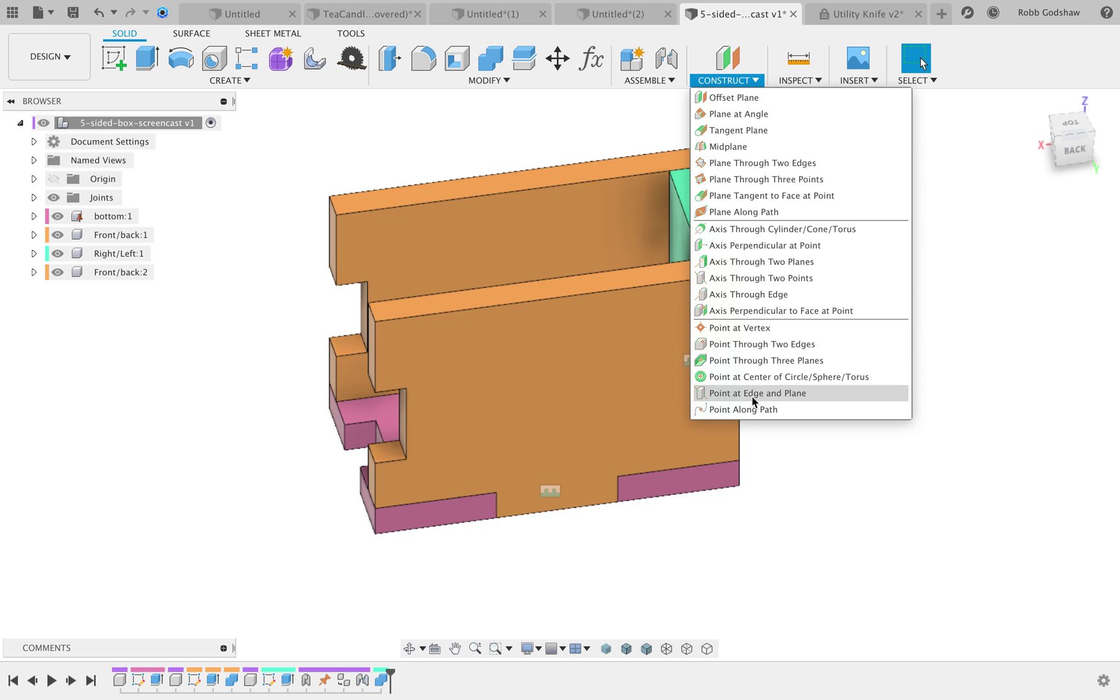
left_click(743, 148)
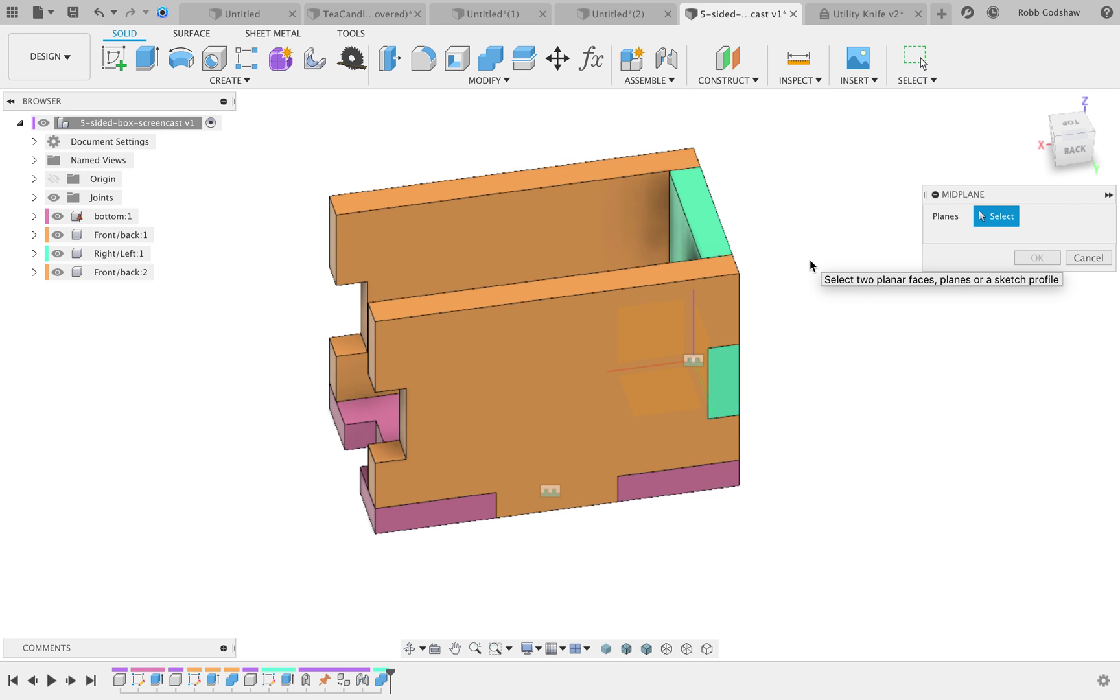
middle_click_drag(810, 265, 630, 338, "shift")
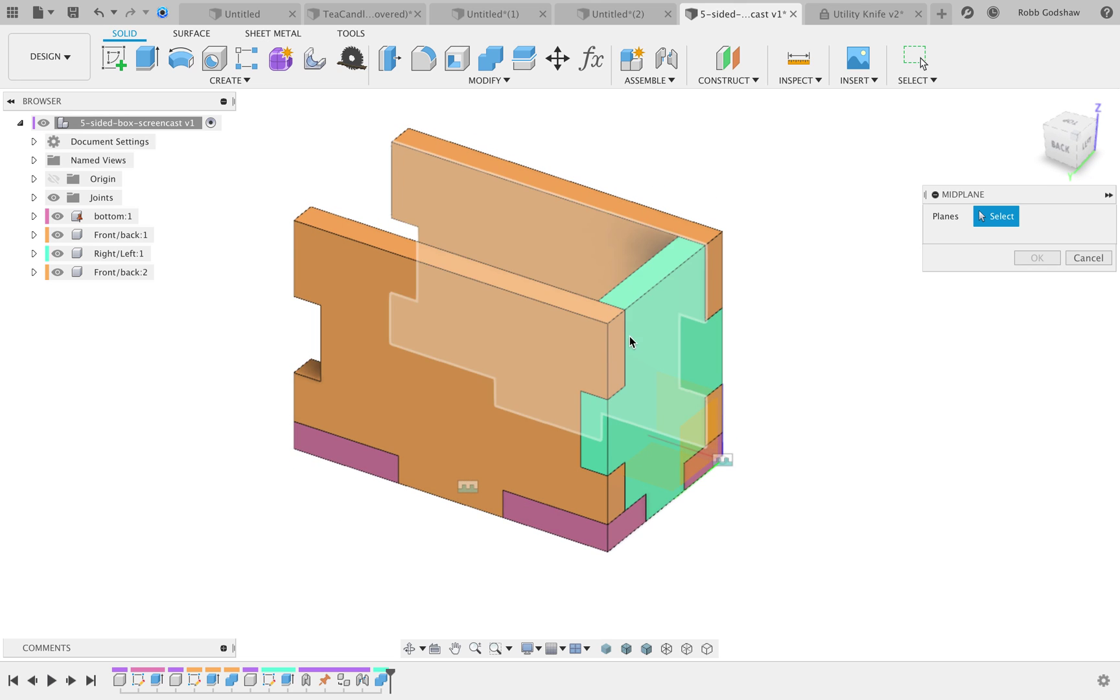
left_click(615, 348)
middle_click_drag(512, 339, 531, 357, "shift")
left_click(531, 362)
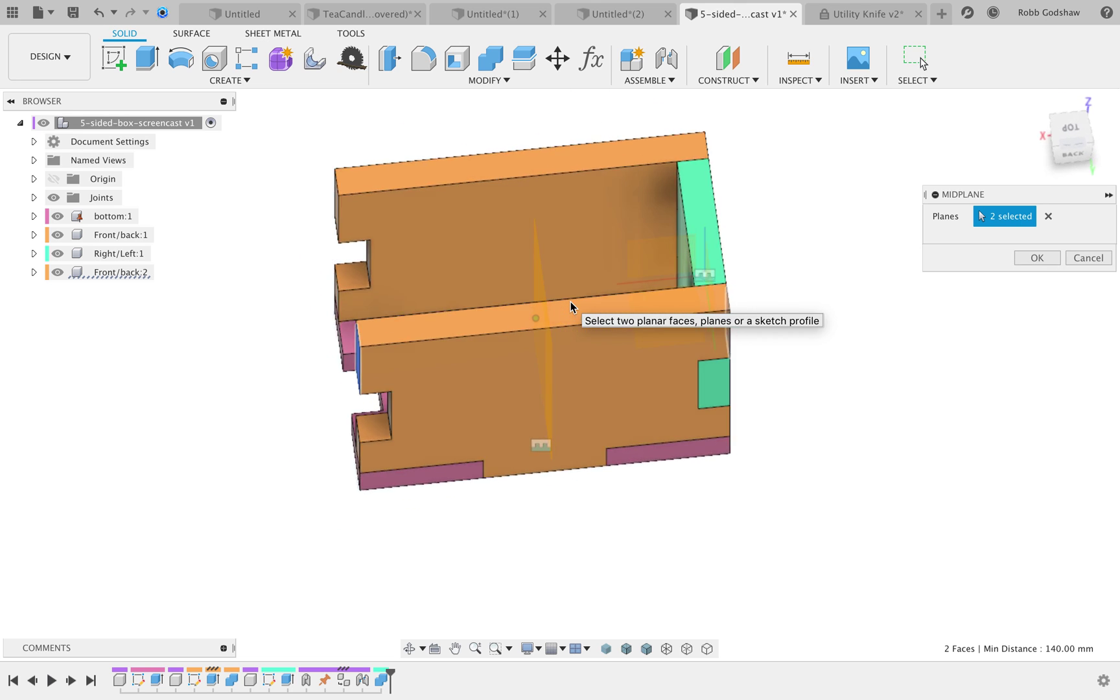
scroll(571, 302, "right", 5, "shift")
scroll(570, 302, "left", 5, "shift")
scroll(571, 302, "right", 10, "shift")
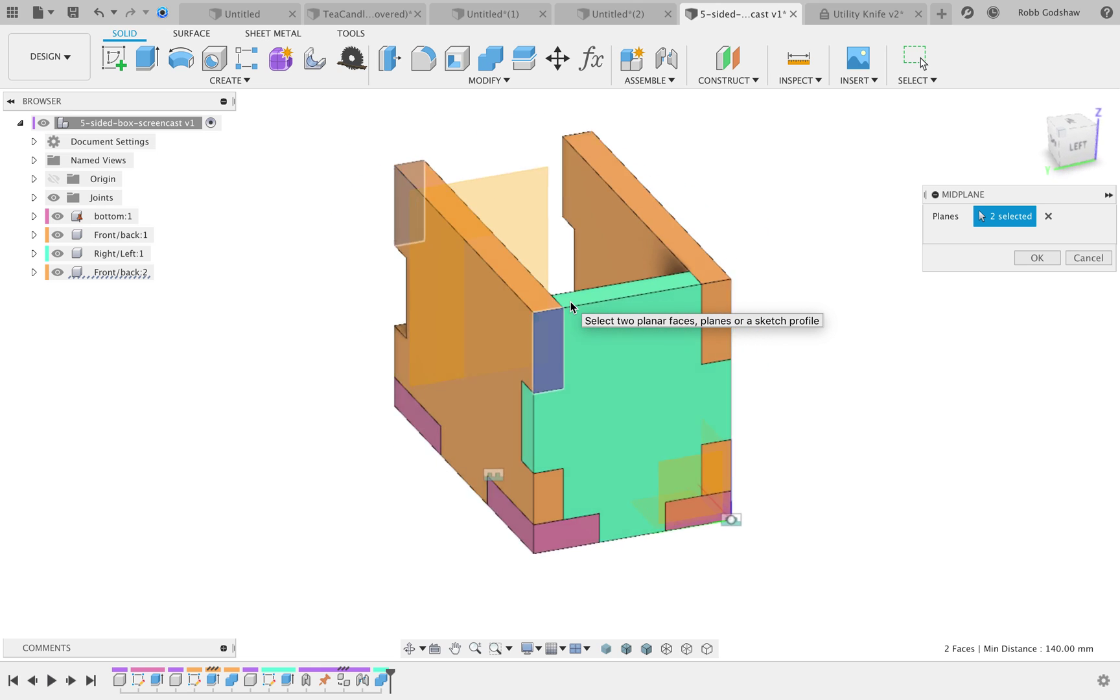
scroll(571, 301, "right", 10, "shift")
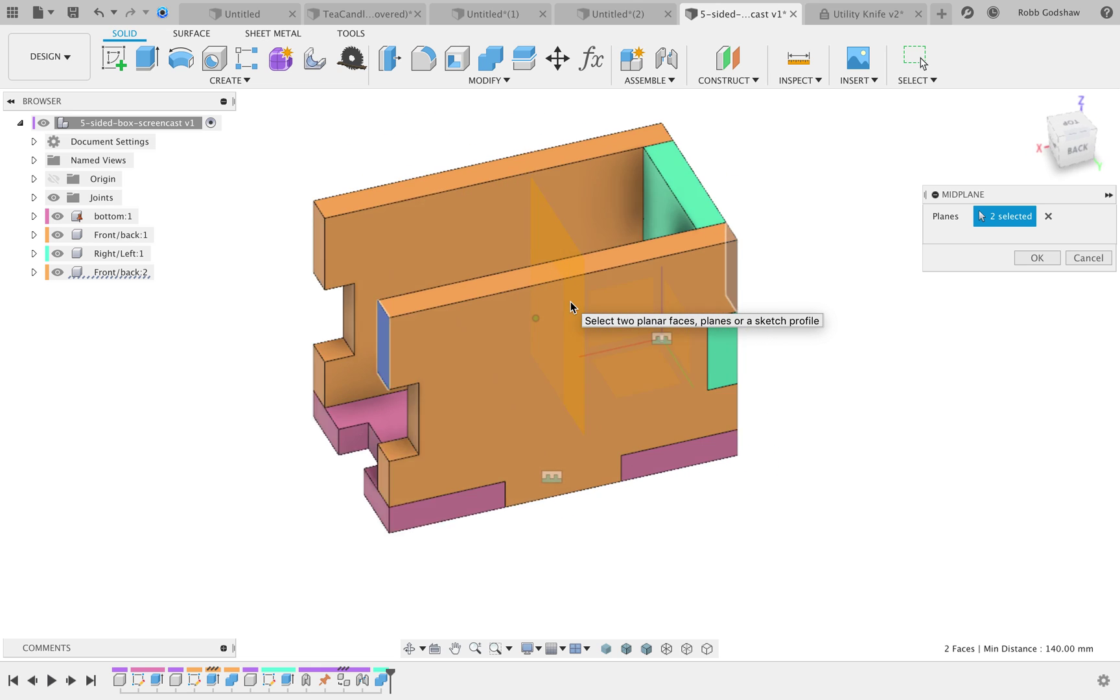
left_click(1037, 258)
- Enlarge the displayed midplane at opposite corners so that it extends well beyond the box
scroll(730, 292, "right", 10, "shift")
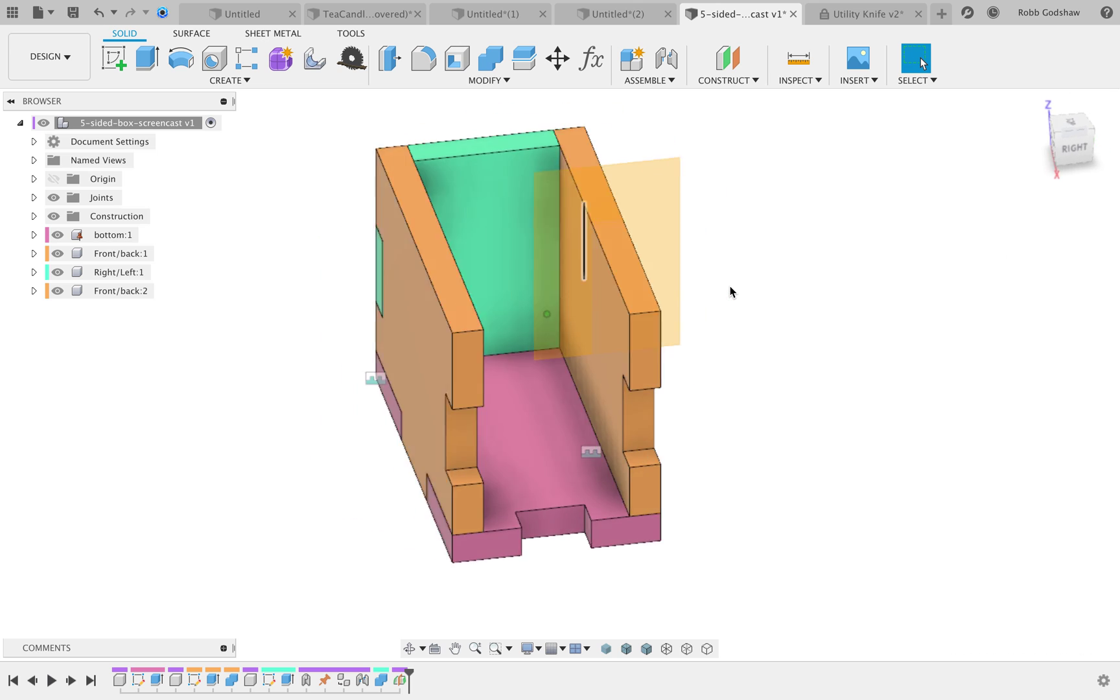
scroll(730, 293, "right", 15, "shift")
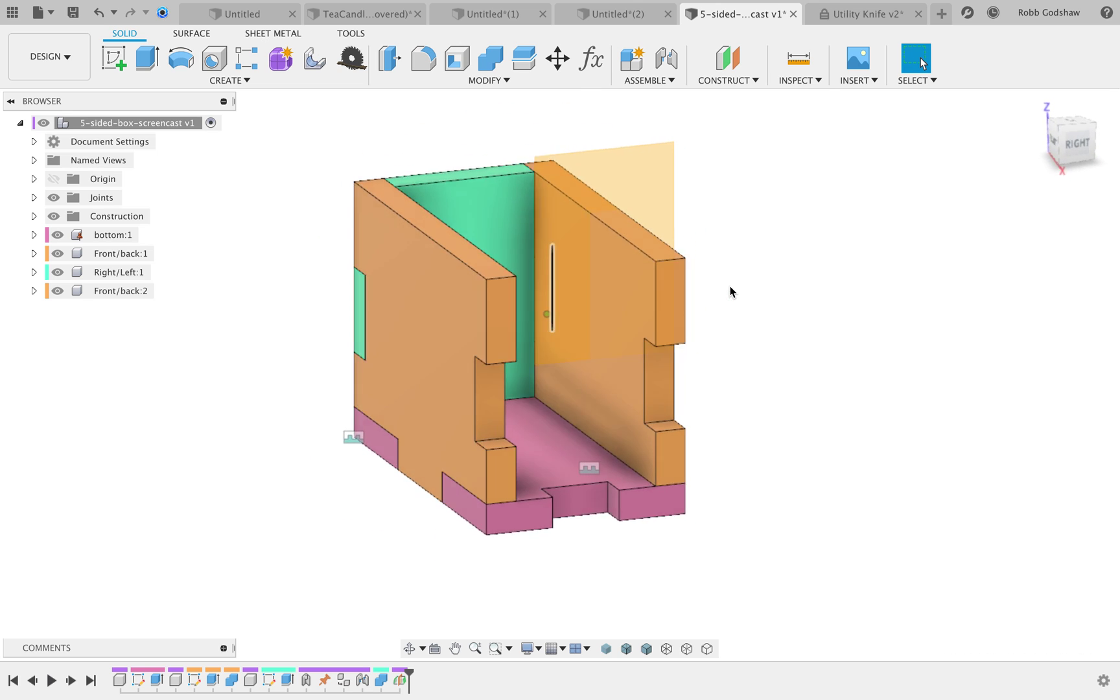
scroll(730, 291, "right", 15, "shift")
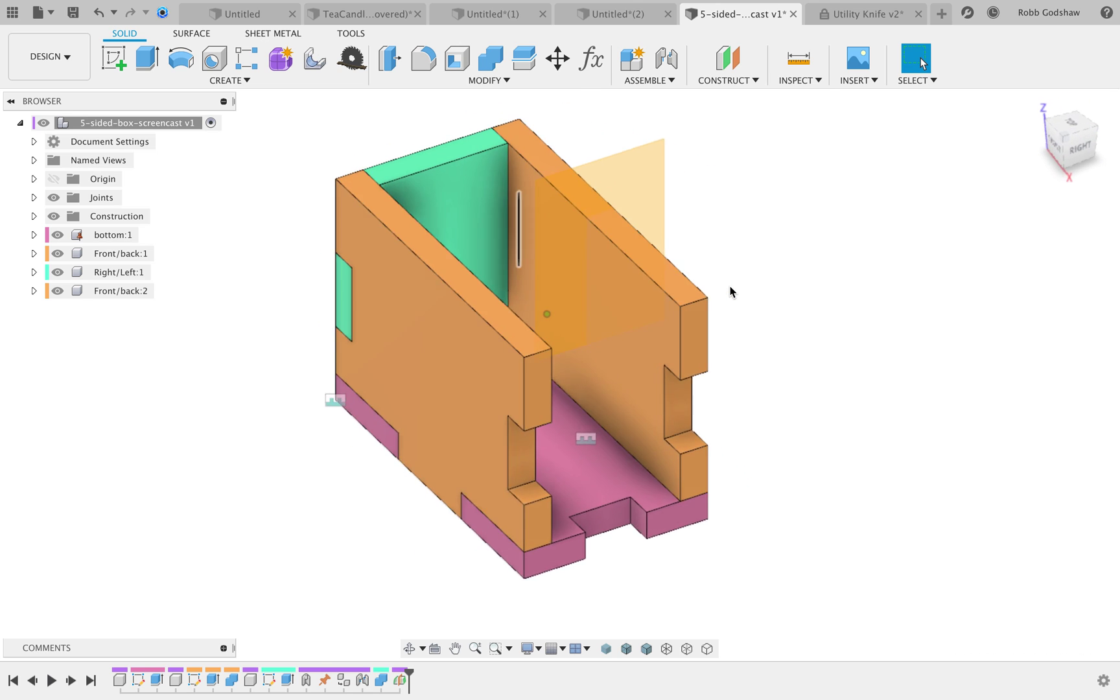
scroll(729, 290, "right", 15, "shift")
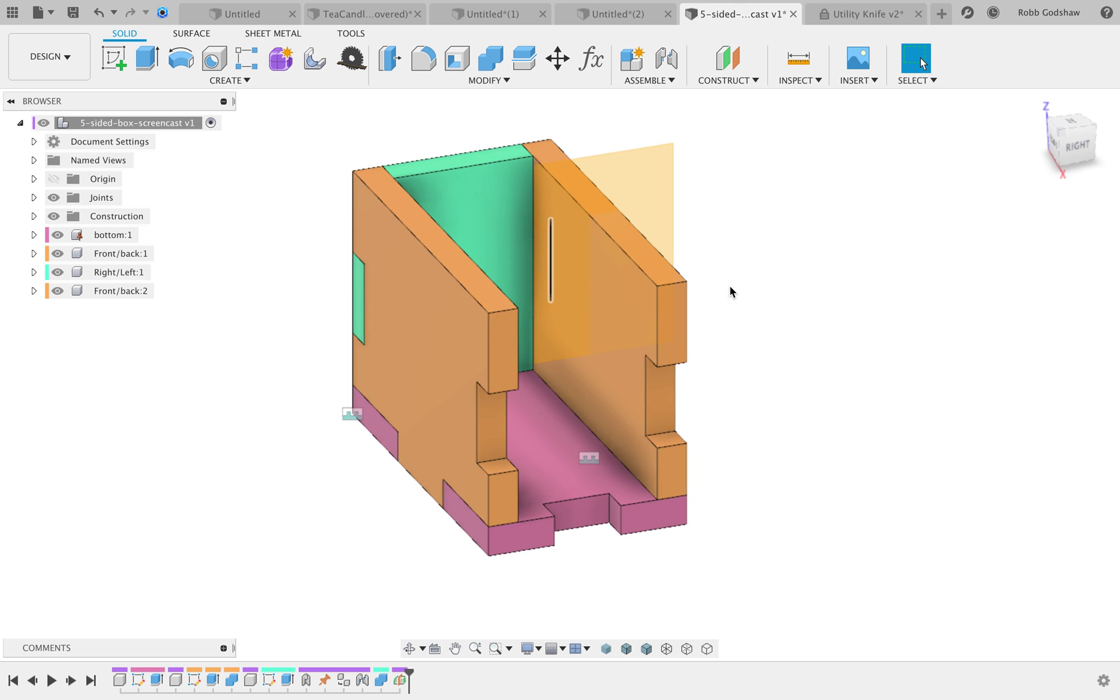
scroll(730, 292, "right", 15, "shift")
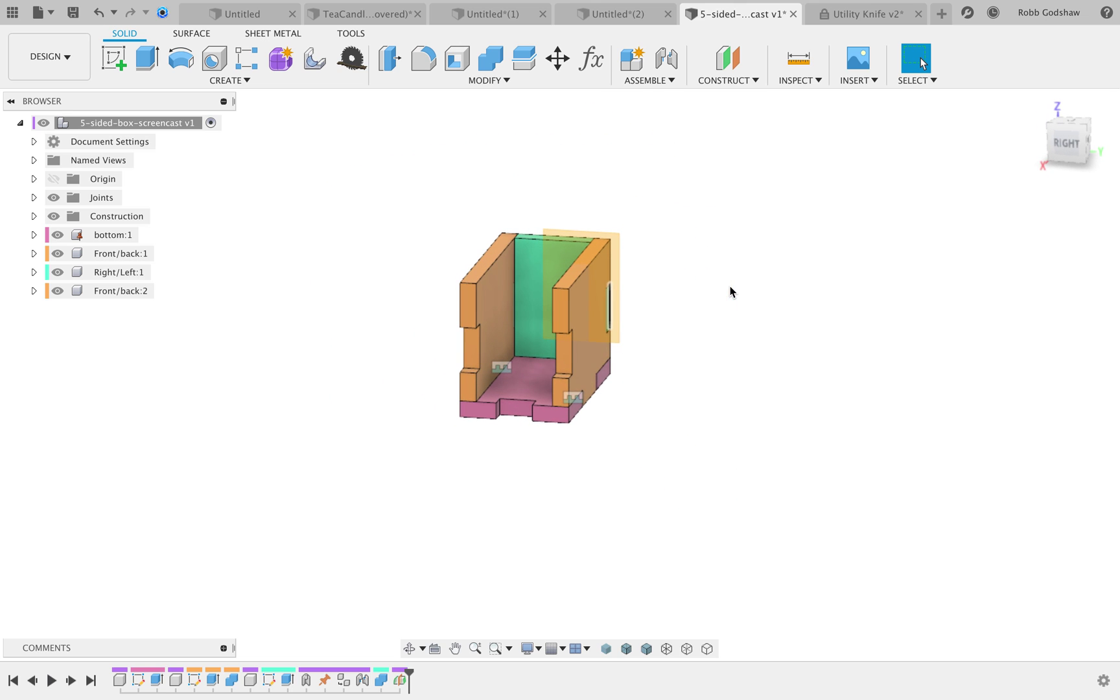
scroll(730, 291, "right", 5, "shift")
left_click_drag(548, 226, 302, 126)
left_click_drag(623, 359, 771, 574)
scroll(801, 507, "right", 5, "shift")
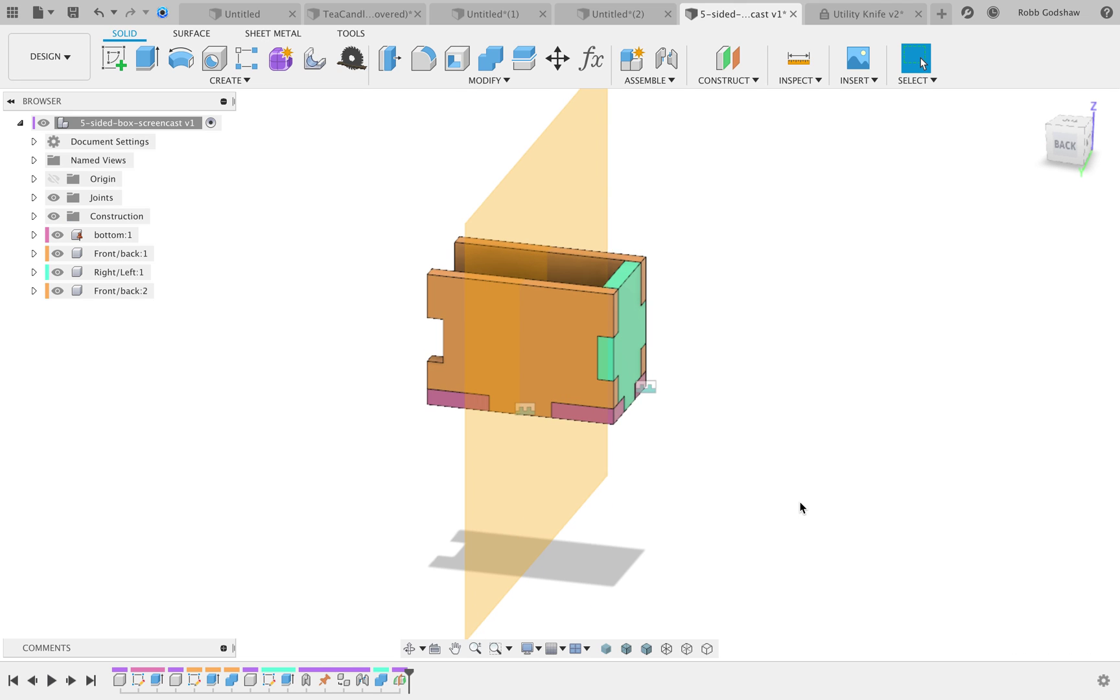
- Mirror the Right/Left:1 component across the construction midplane to close the open end of the box
scroll(801, 508, "left", 3, "shift")
scroll(801, 508, "right", 5, "shift")
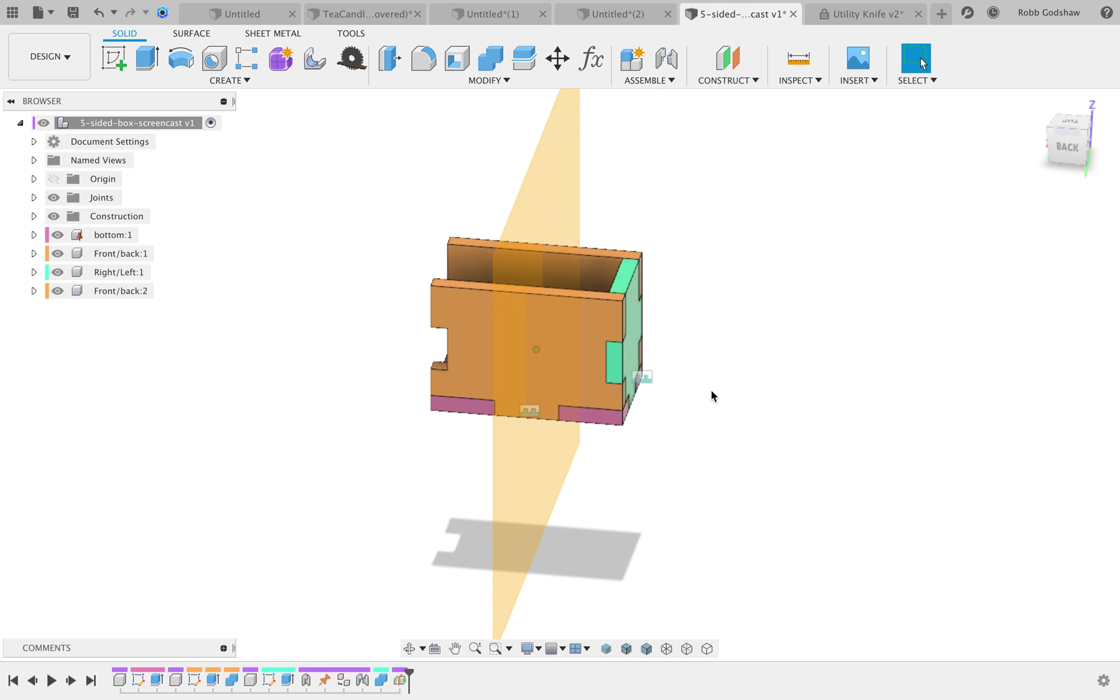
scroll(712, 391, "left", 5, "shift")
scroll(712, 390, "right", 10, "shift")
scroll(712, 390, "left", 5, "shift")
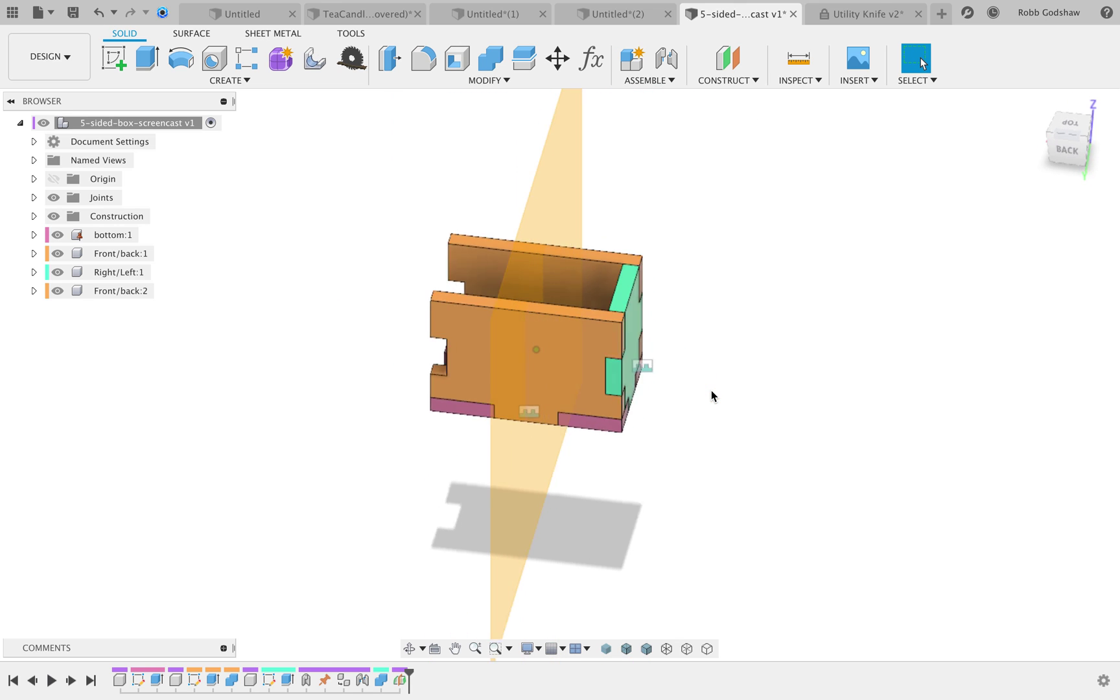
scroll(711, 391, "left", 5, "shift")
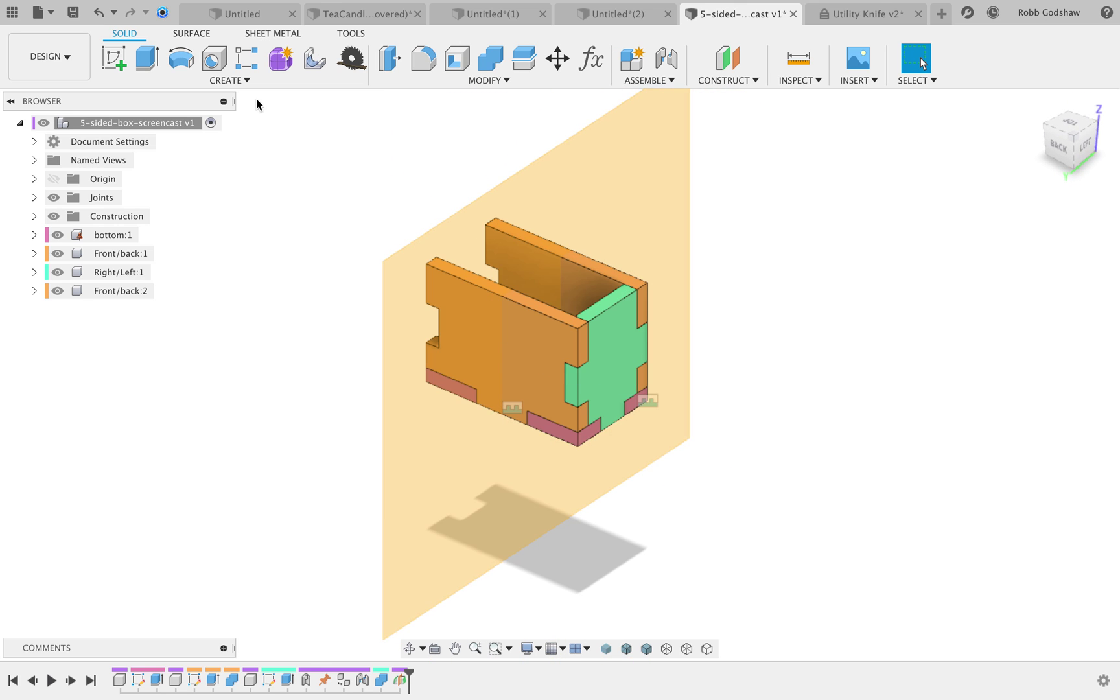
left_click(246, 80)
left_click(201, 411)
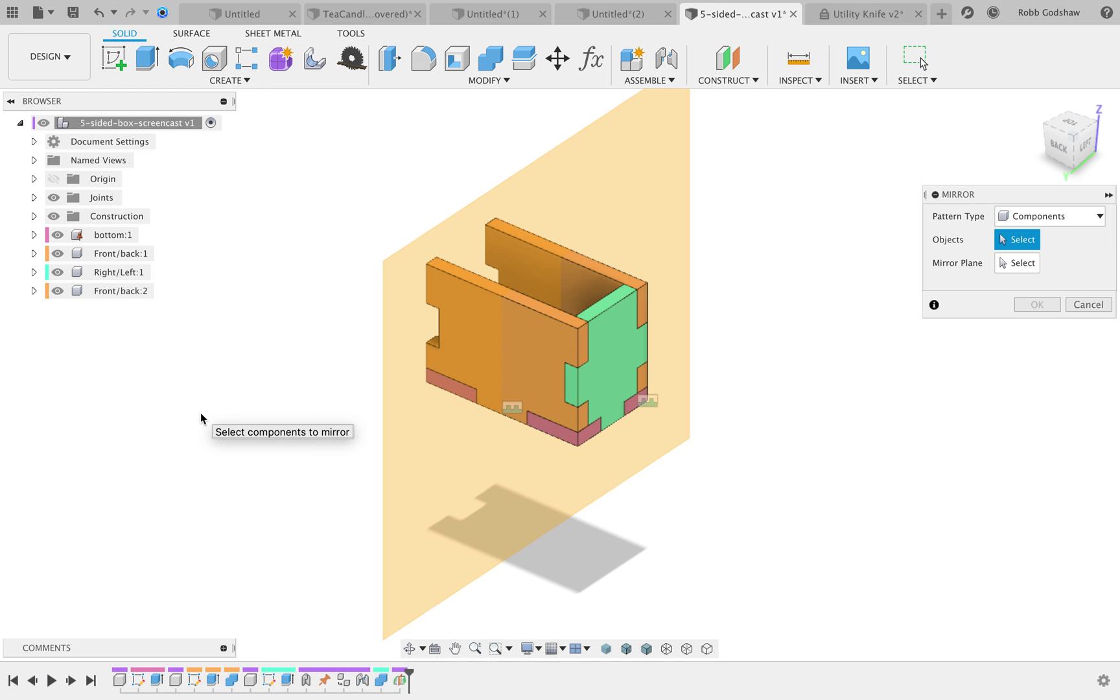
left_click(1023, 224)
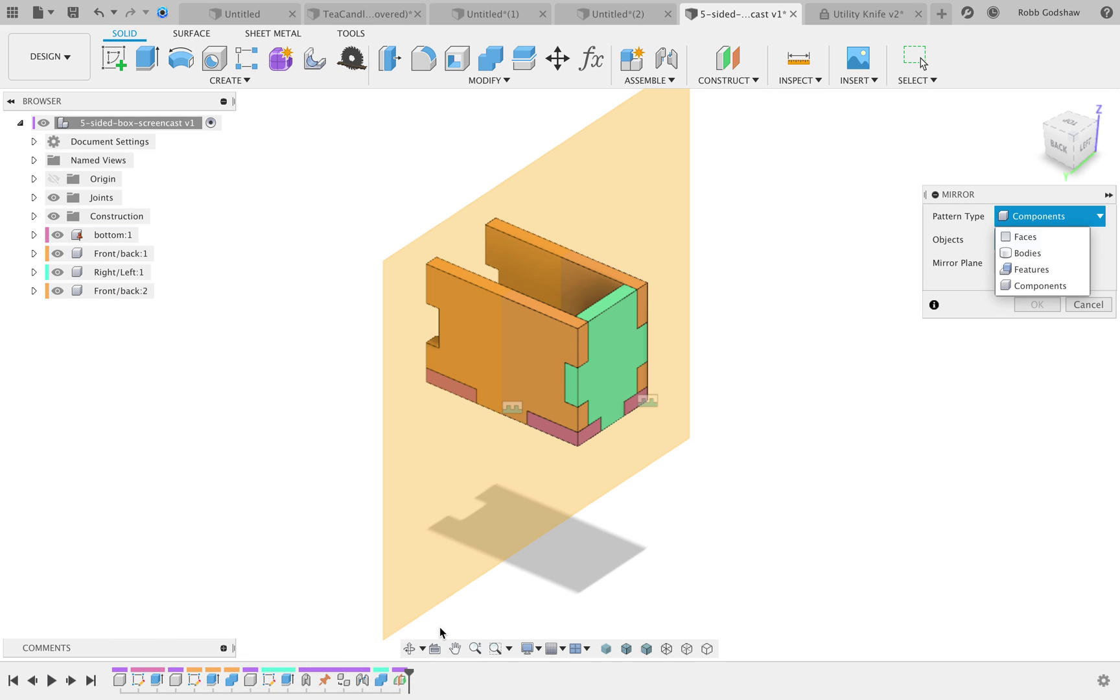
left_click(1045, 285)
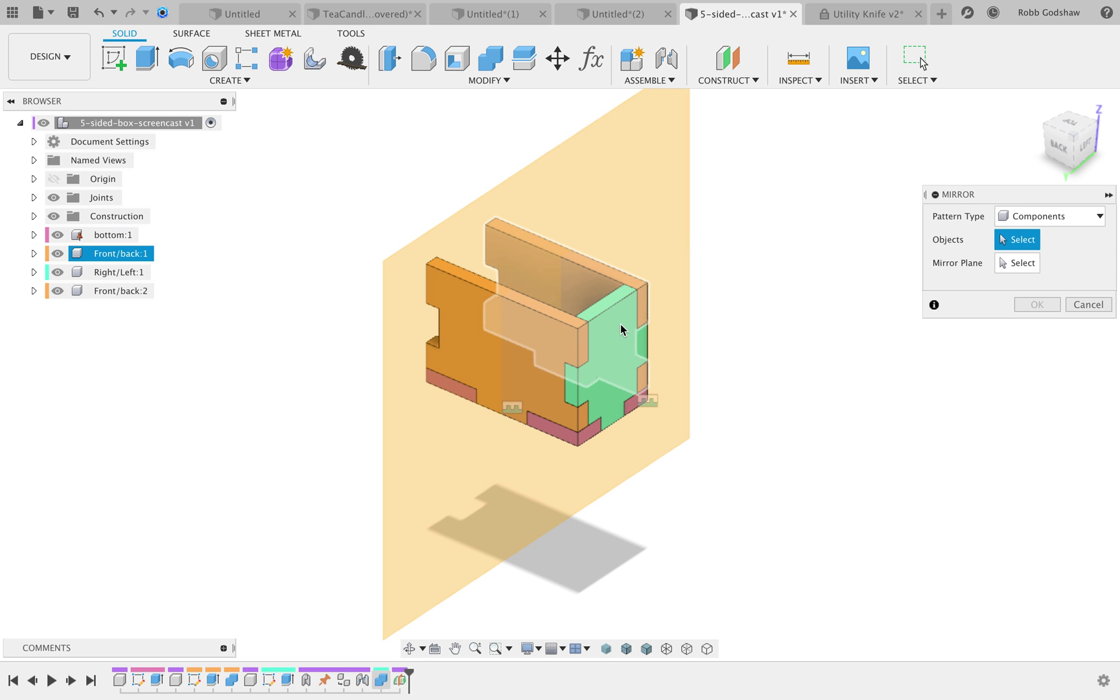
scroll(620, 330, "right", 10, "shift")
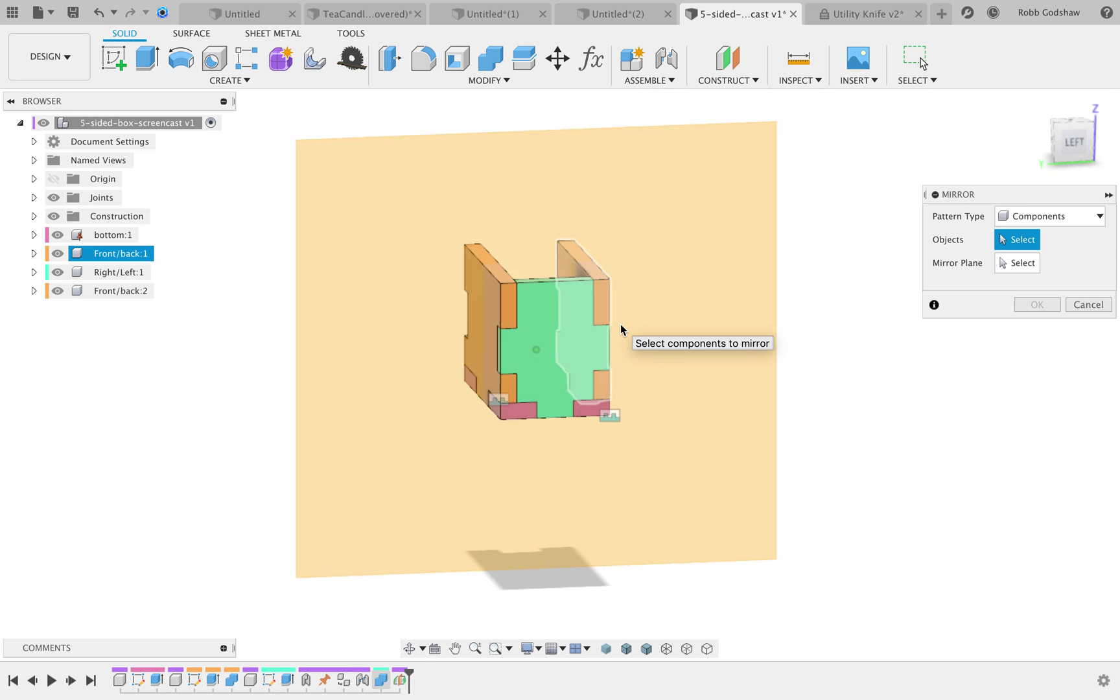
left_click(550, 307)
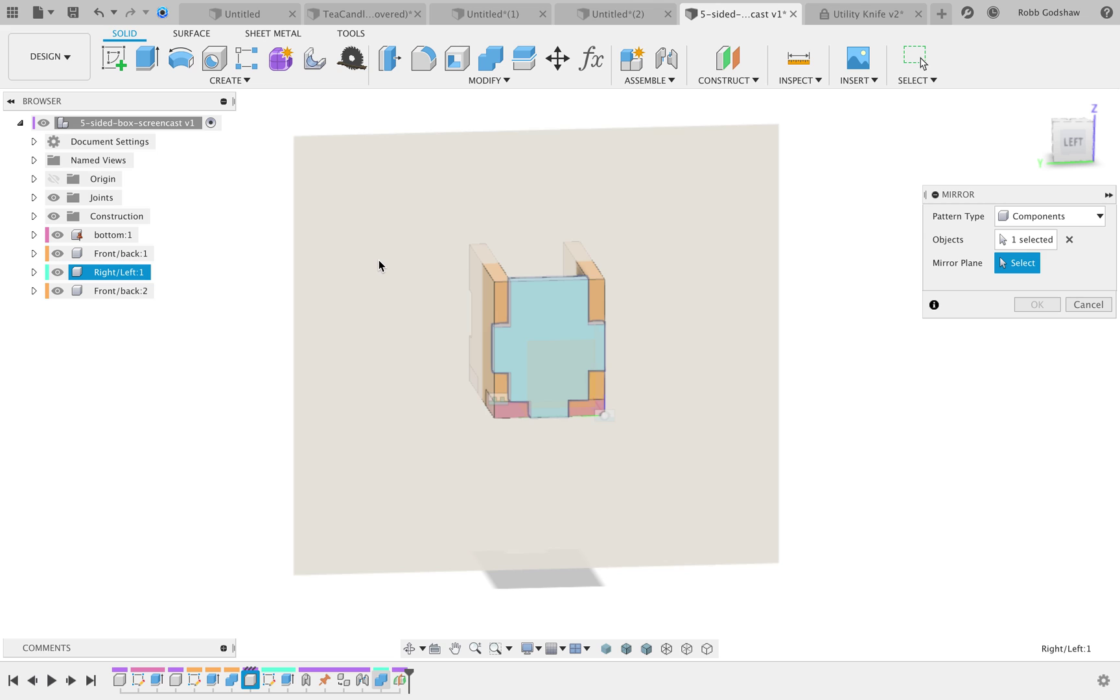
left_click(379, 261)
scroll(713, 324, "left", 15, "shift")
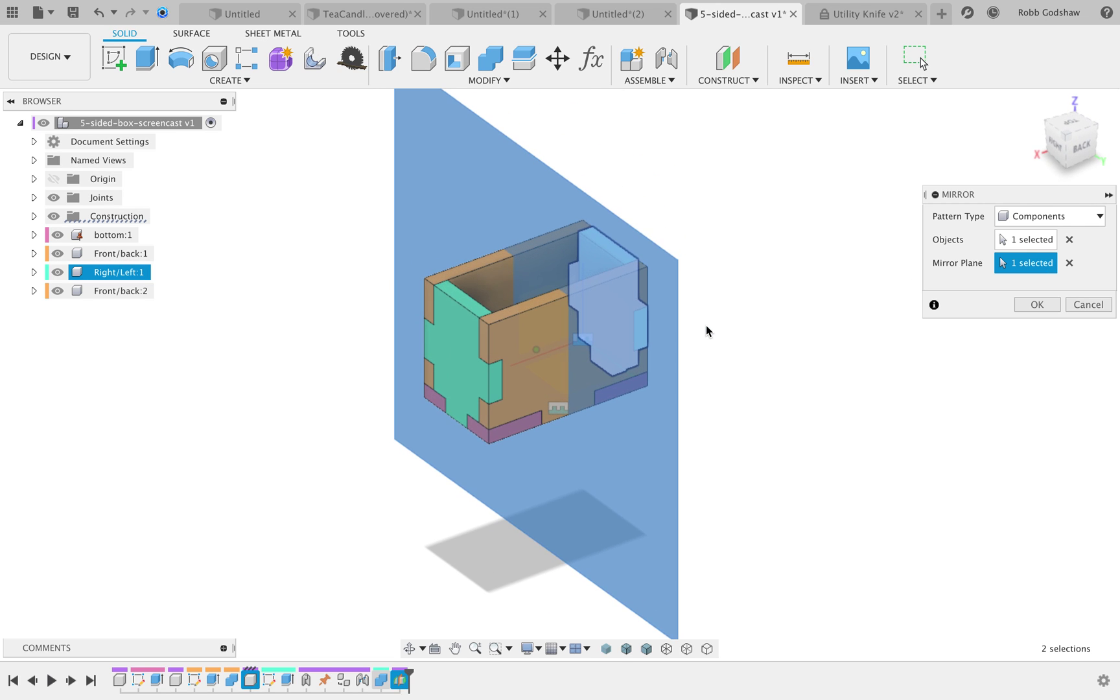
left_click(1049, 308)
- Hide construction plane Plane1, the midplane used for the mirror
scroll(714, 348, "left", 5)
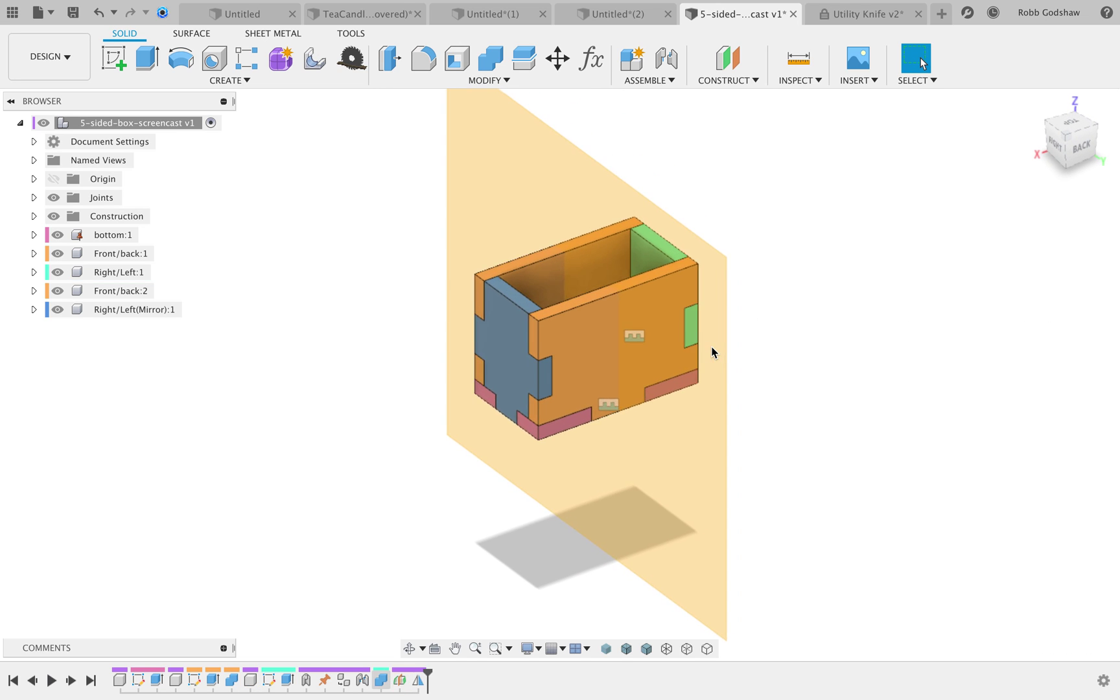
left_click(492, 164)
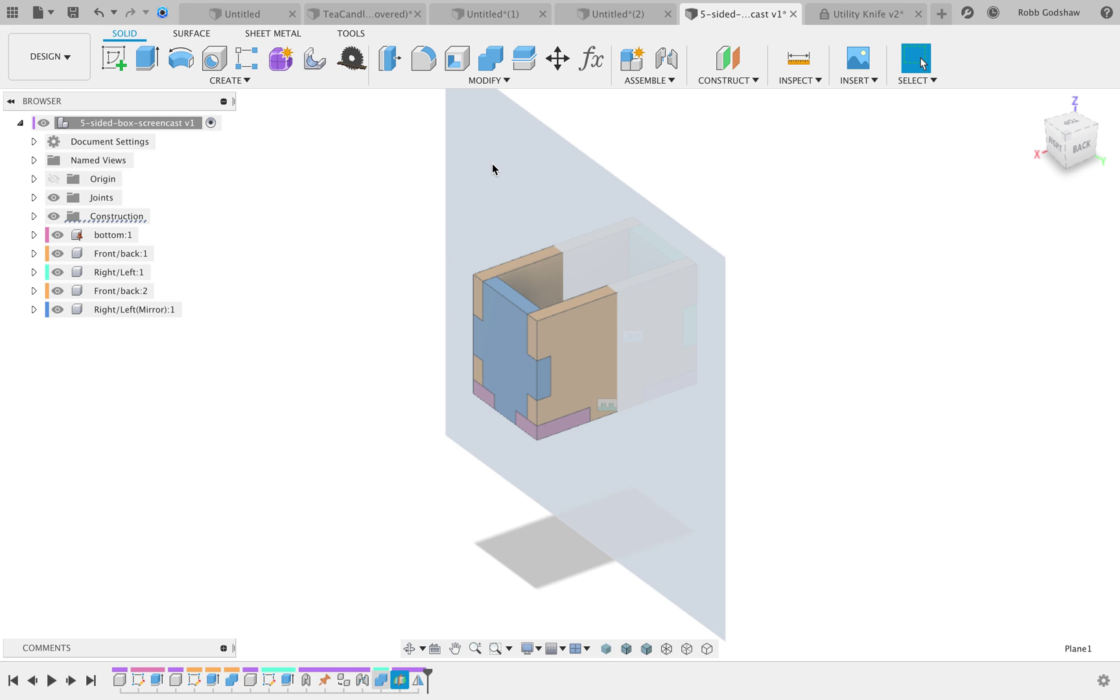
left_click(34, 217)
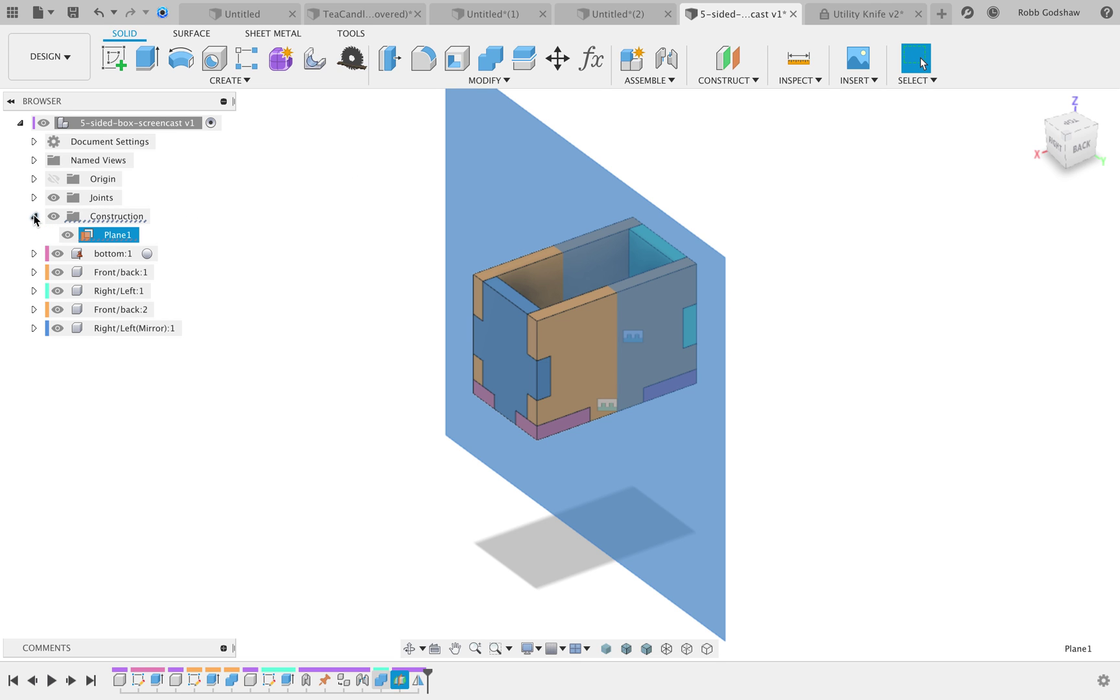
left_click(67, 235)
- Examine the mirrored side panel in the box, highlighting Right/Left(Mirror):1 to identify it
scroll(338, 238, "up", 5)
scroll(338, 239, "right", 10, "shift")
scroll(338, 238, "left", 3, "shift")
scroll(339, 238, "left", 10, "shift")
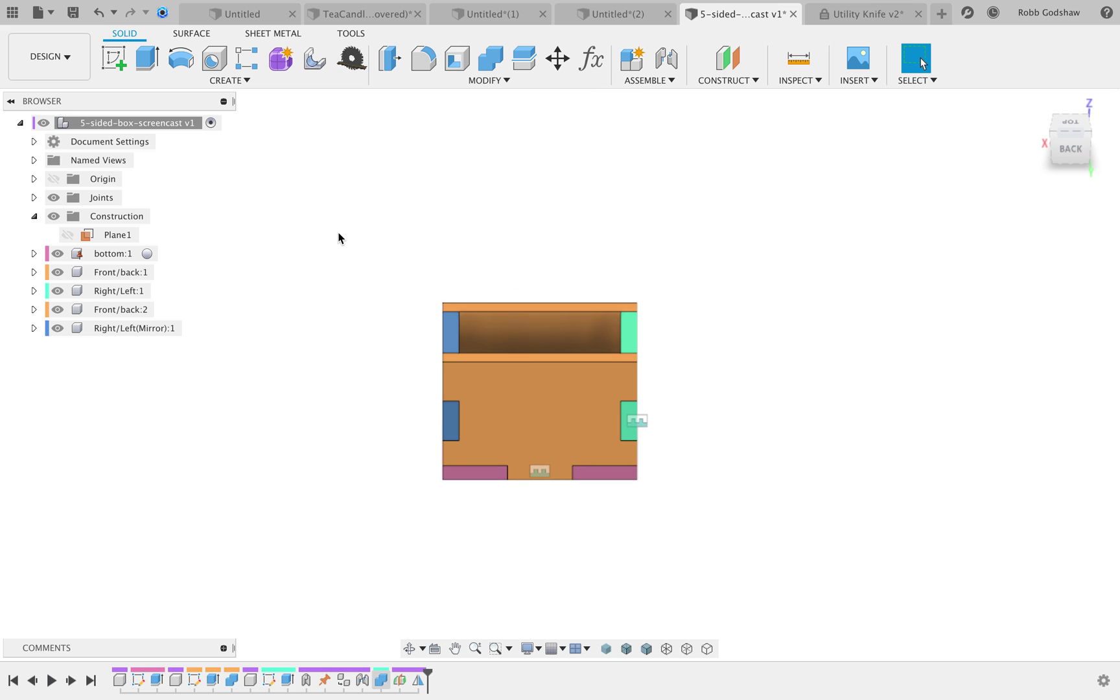
left_click(550, 348)
left_click(608, 438, "shift")
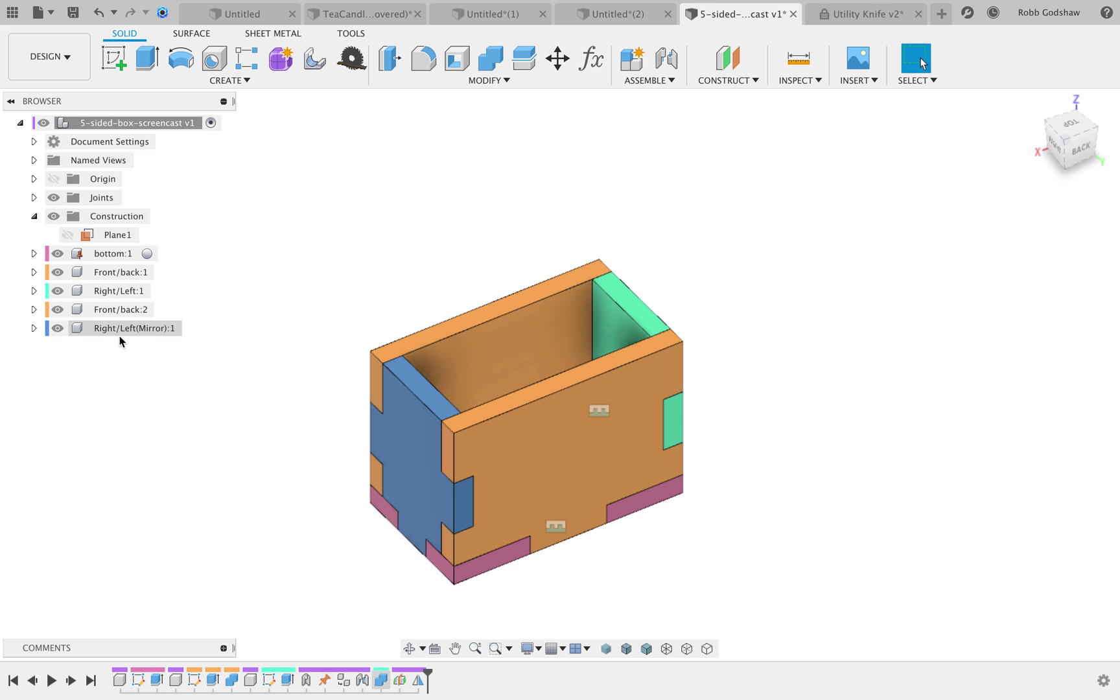
left_click(73, 328)
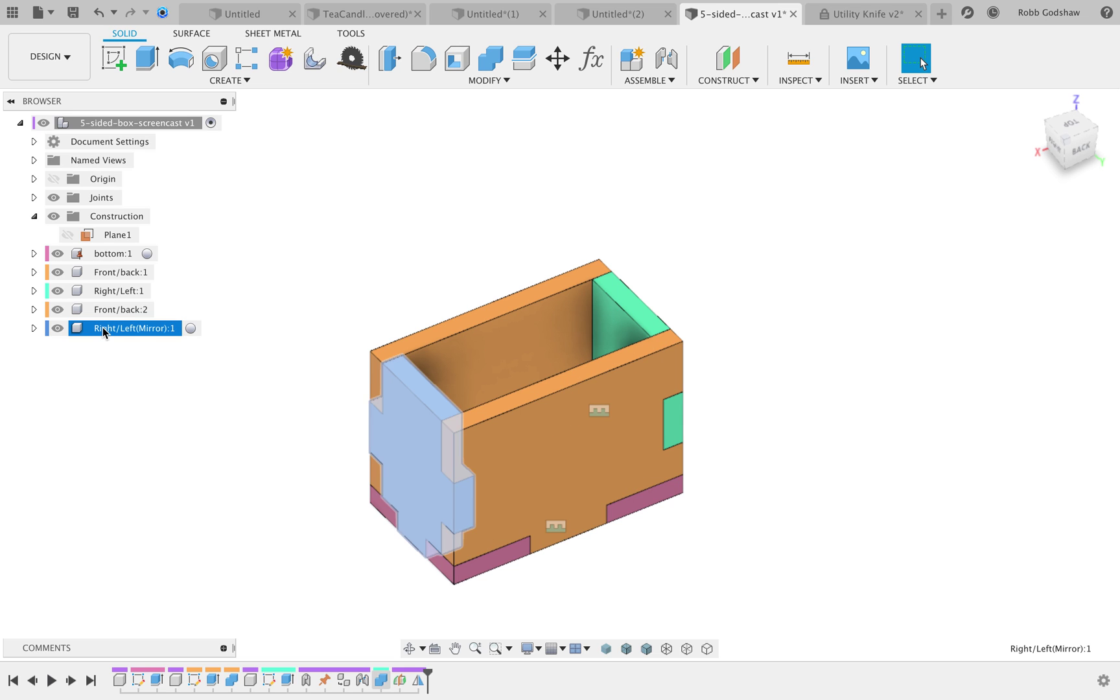
scroll(238, 420, "right", 5, "shift")
scroll(238, 420, "right", 3, "shift")
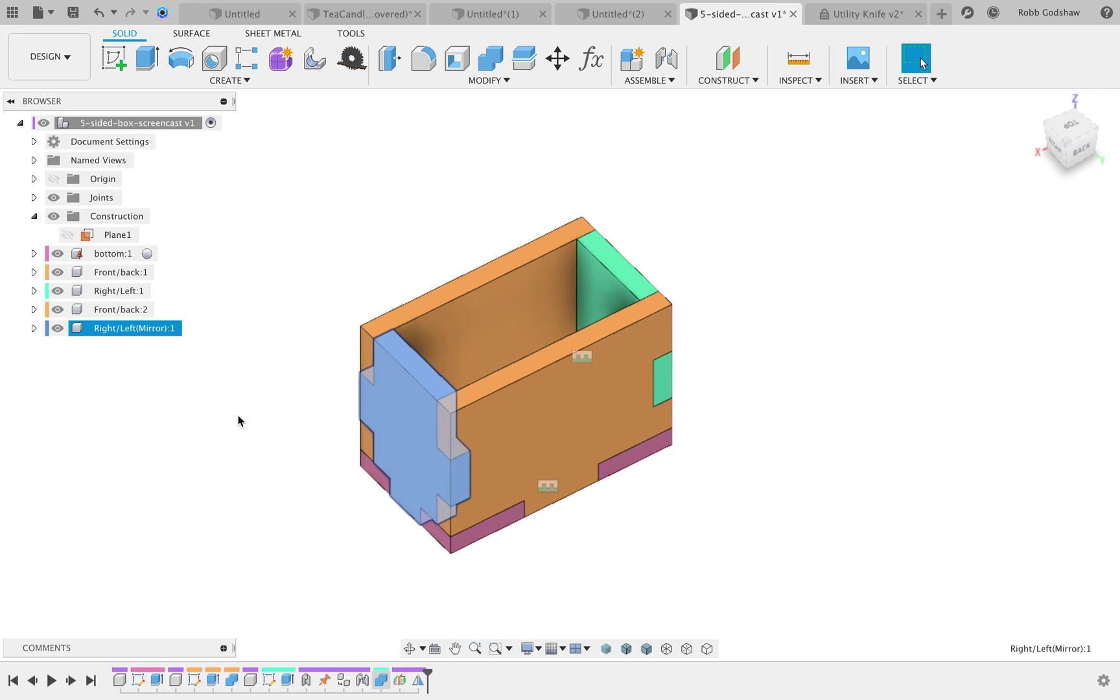
left_click(237, 420)
- Orbit around the closed box to compare the two opposite side panels and their interlocking corners
scroll(244, 419, "right", 8, "shift")
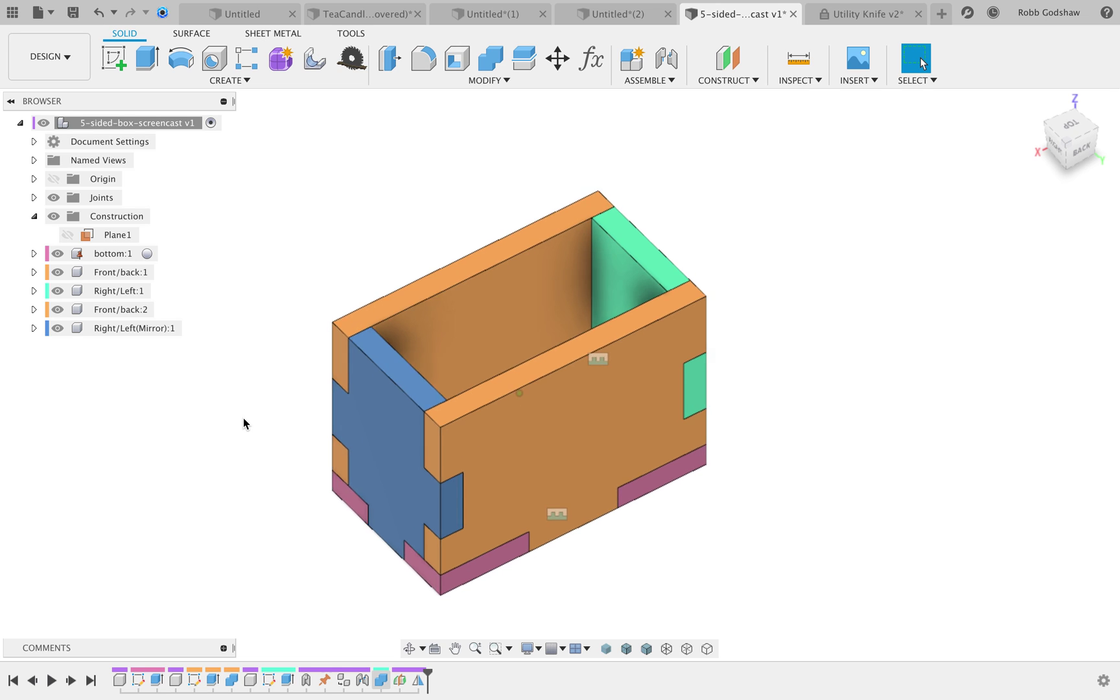
scroll(243, 418, "right", 6, "shift")
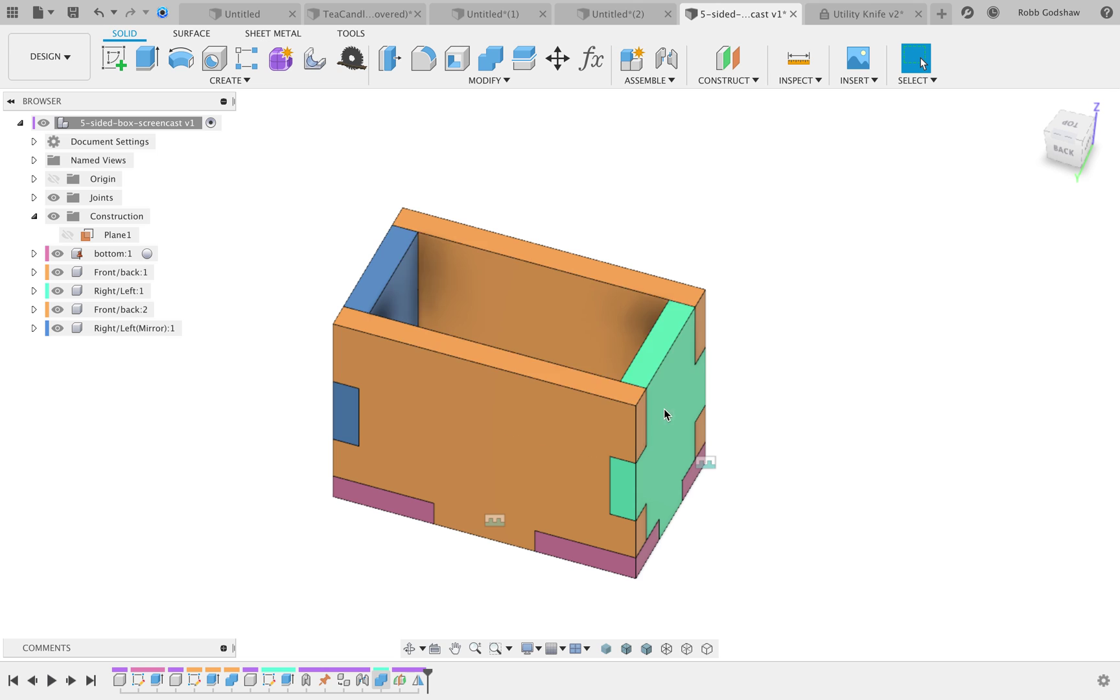
scroll(787, 371, "right", 8, "shift")
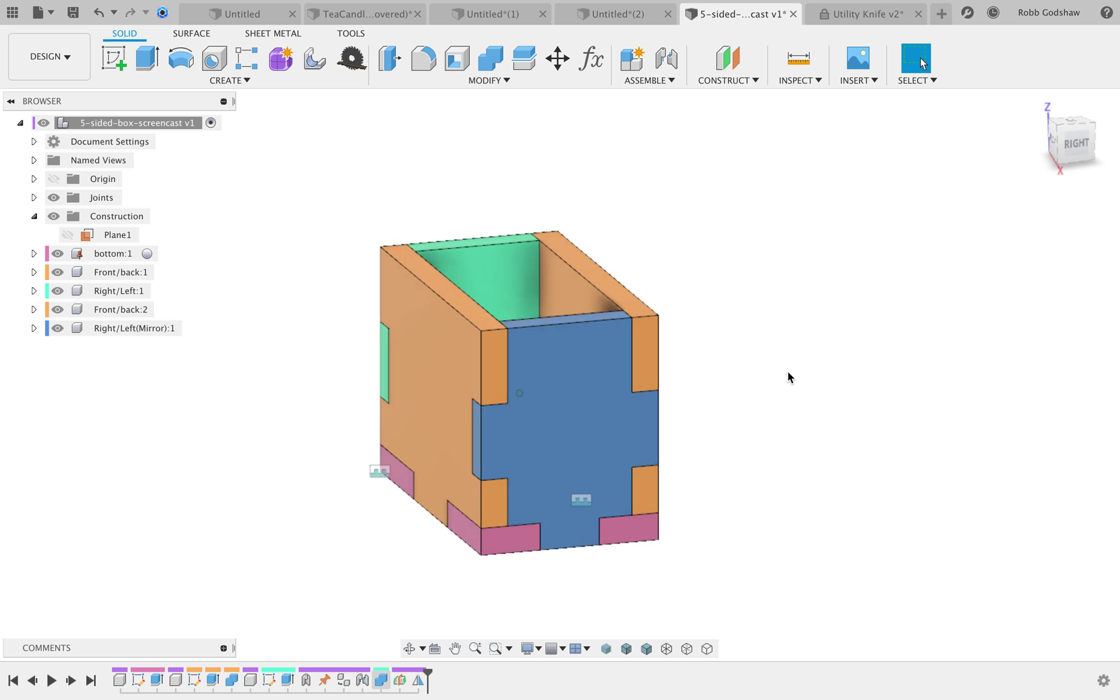
scroll(787, 371, "right", 8, "shift")
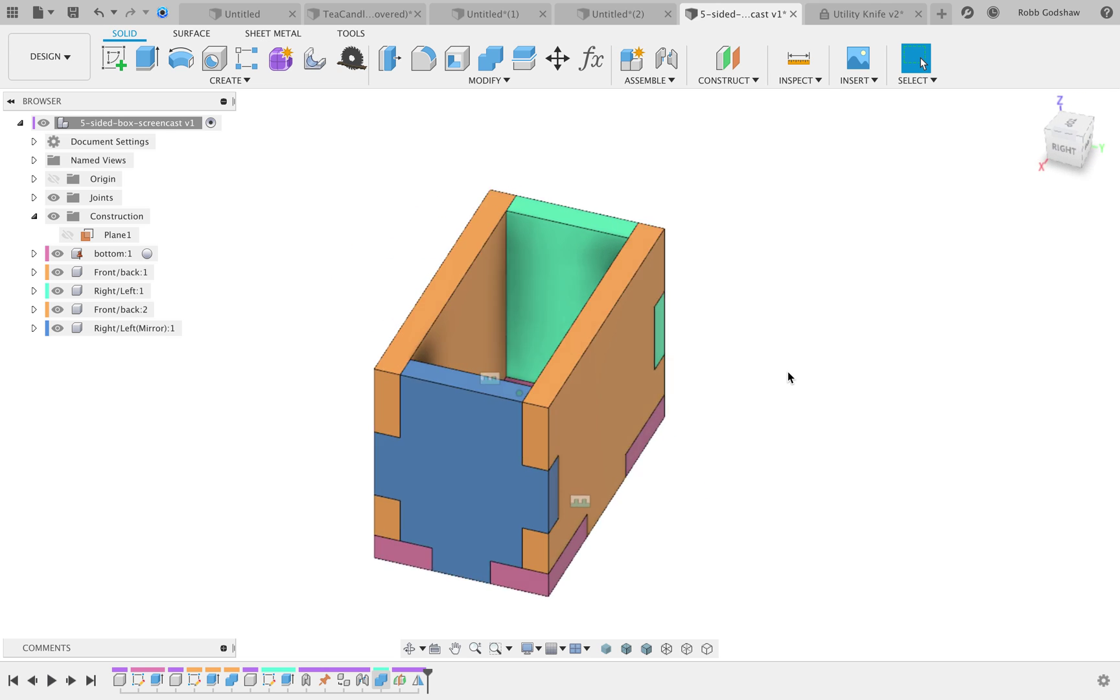
scroll(787, 371, "right", 8, "shift")
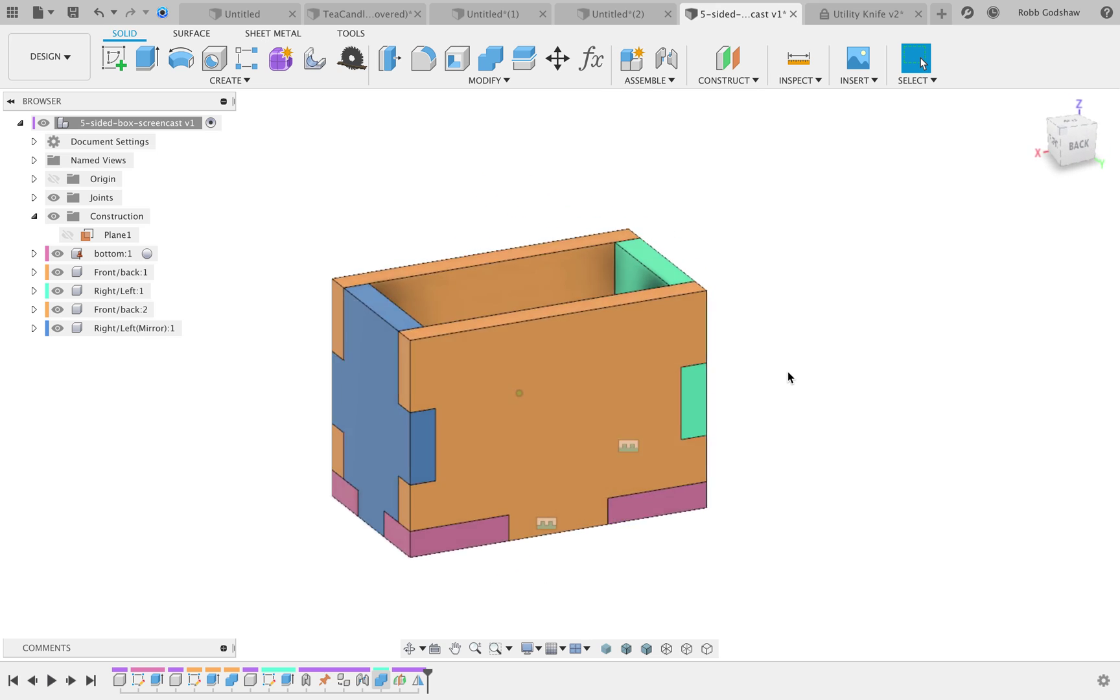
scroll(787, 377, "right", 8, "shift")
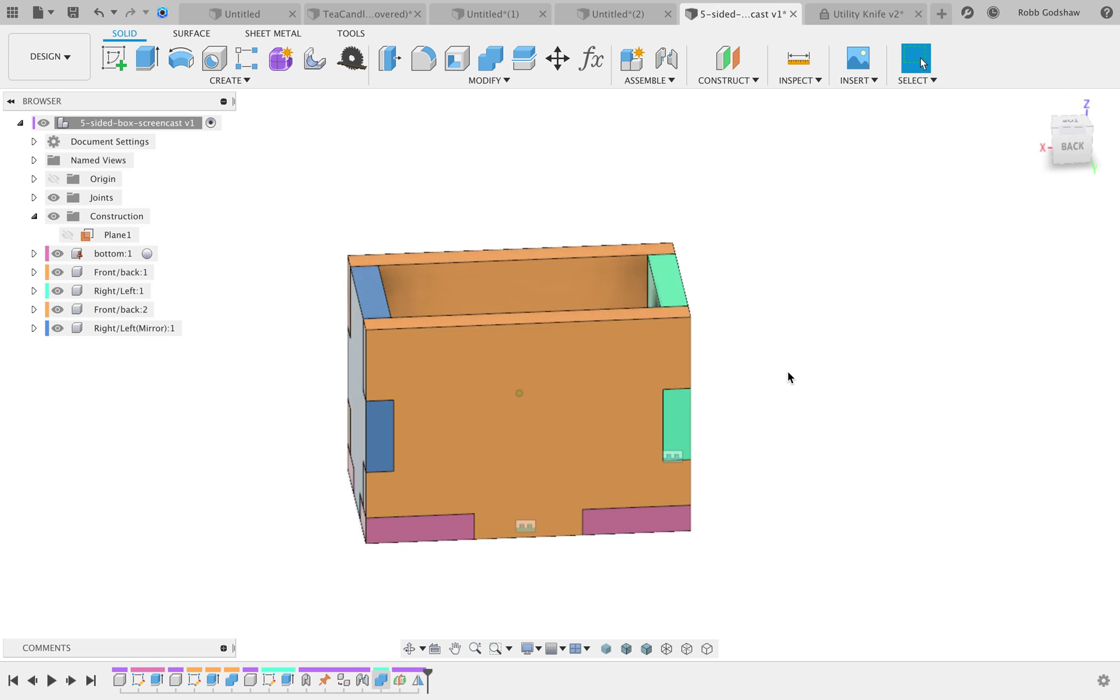
scroll(788, 373, "right", 8, "shift")
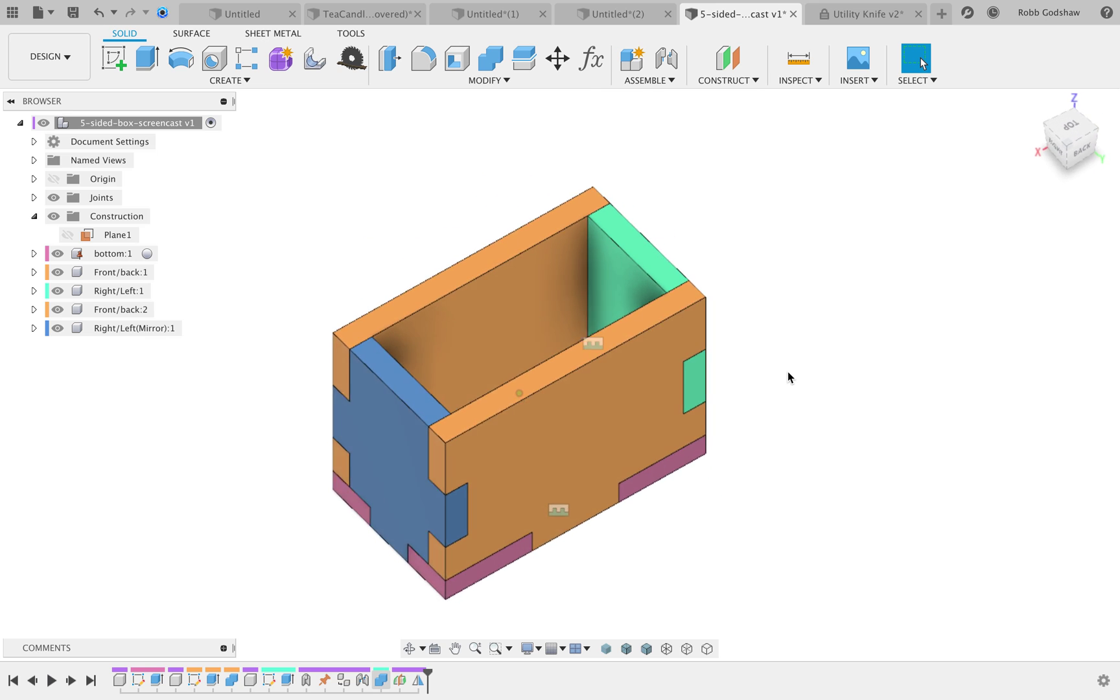
scroll(788, 377, "right", 2, "shift")
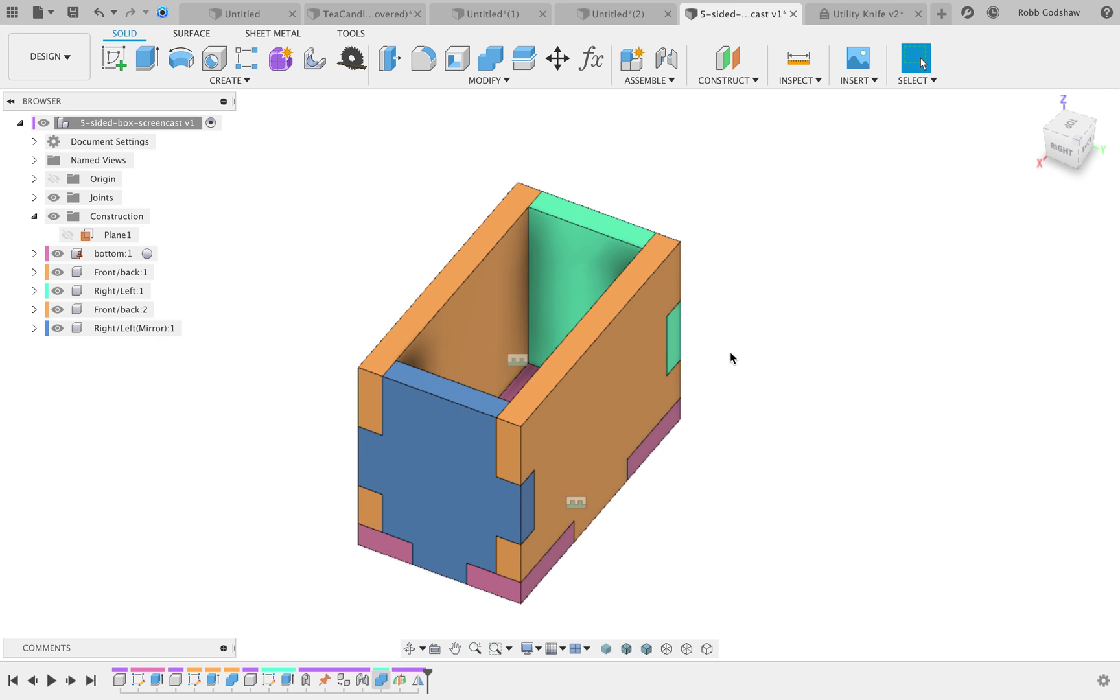
- Preview a fillet of about 12.2 mm on the outer top edge of Front/back:2, and cancel it
scroll(697, 333, "up", 5)
left_click(669, 314)
key("f")
left_click_drag(708, 280, 692, 286)
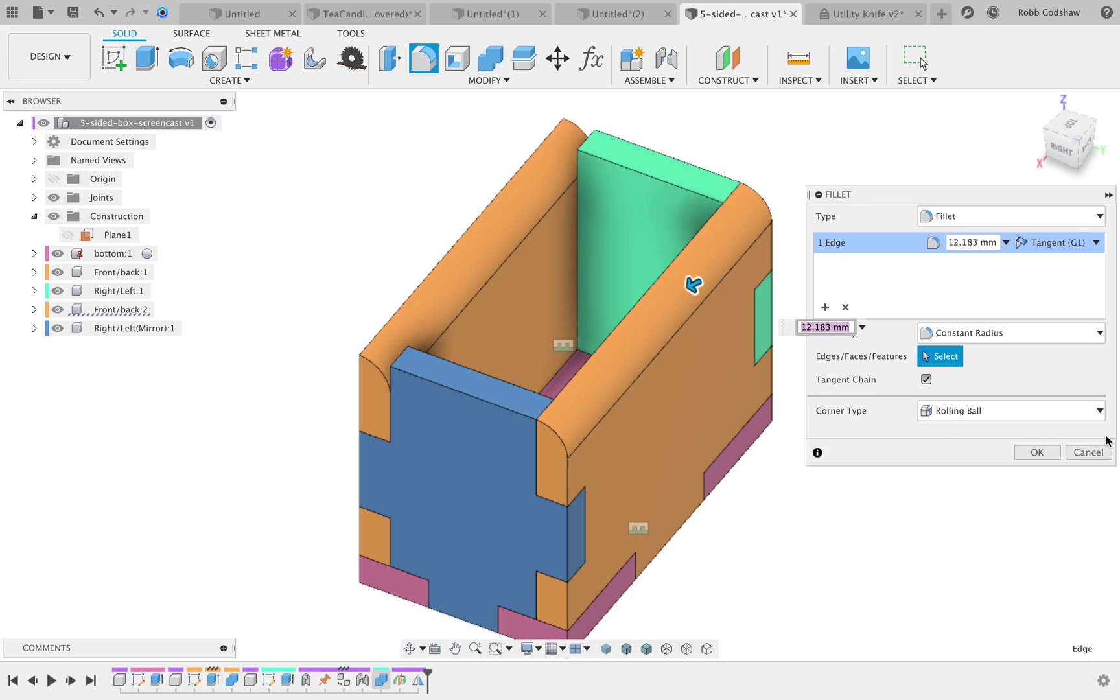
left_click(1089, 452)
- Preview a fillet of about 11.3 mm on the inner top edge of Right/Left(Mirror):1, and cancel it
middle_click_drag(645, 345, 646, 348, "shift")
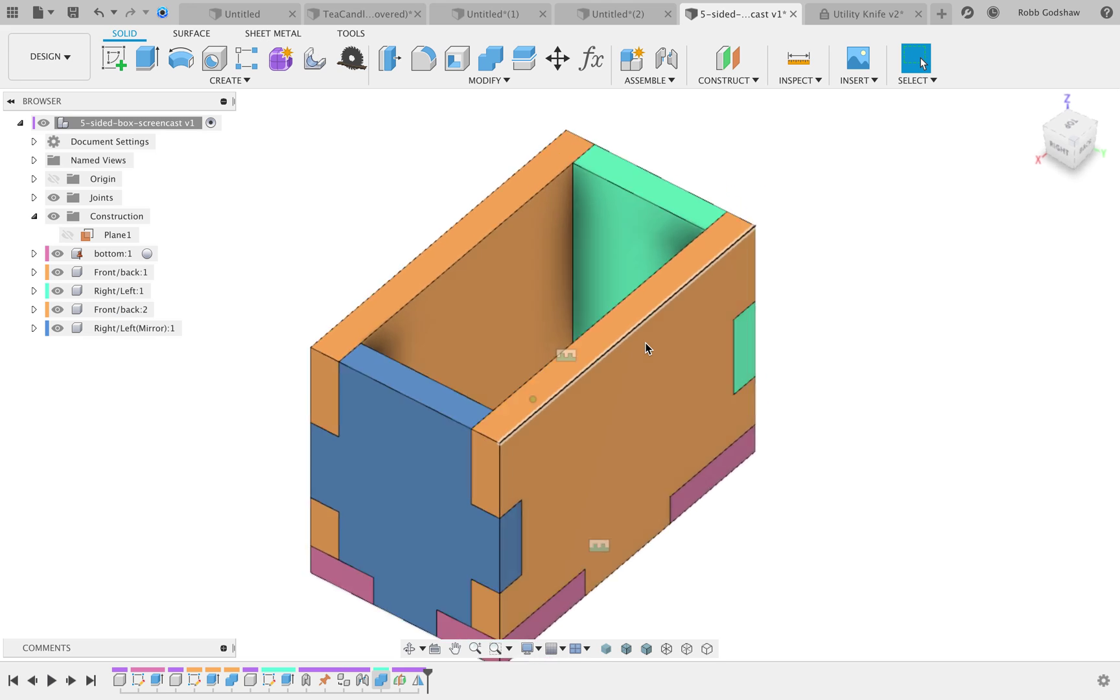
scroll(645, 343, "right", 1, "shift")
scroll(582, 332, "right", 1)
key("f")
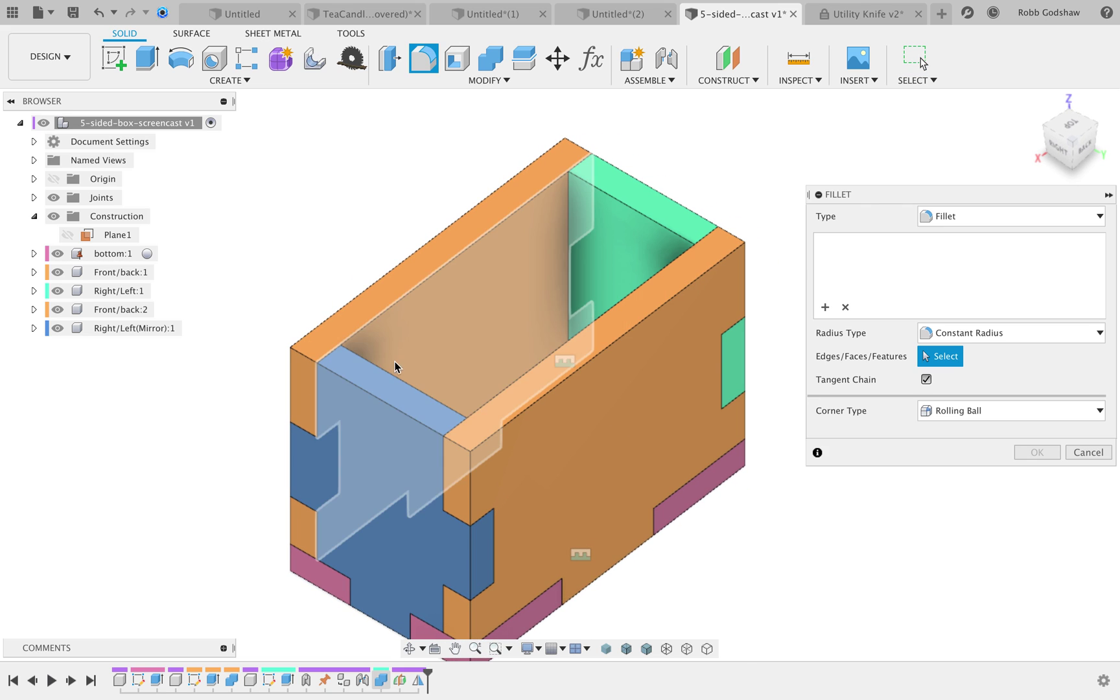
left_click(397, 384)
left_click_drag(402, 373, 394, 388)
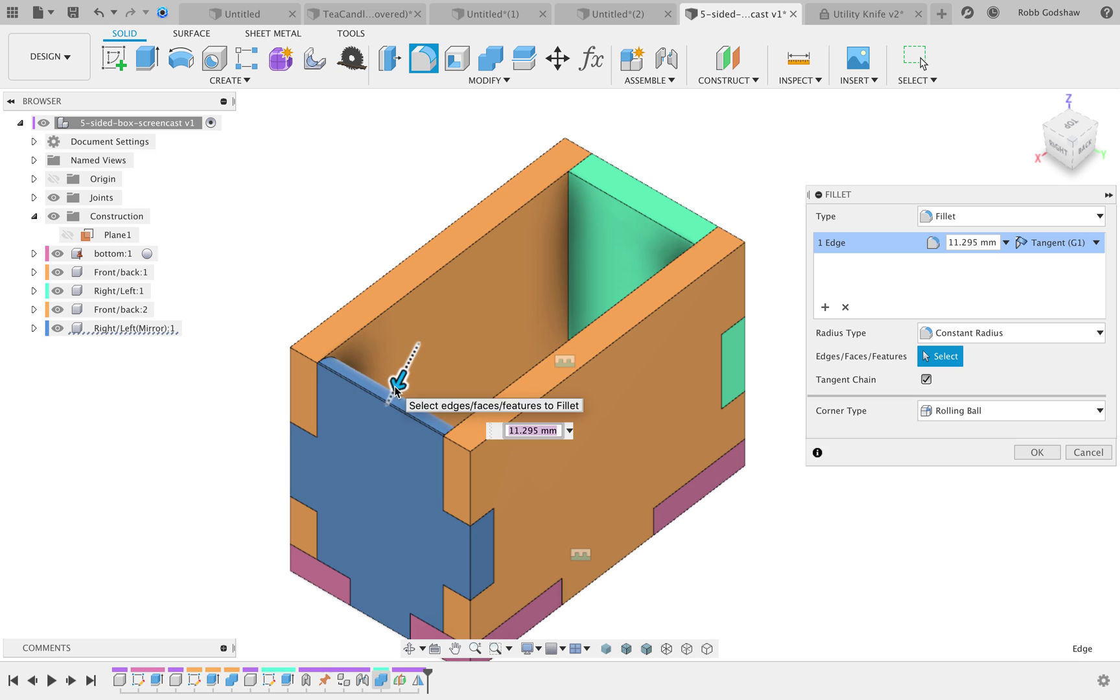
key("Escape")
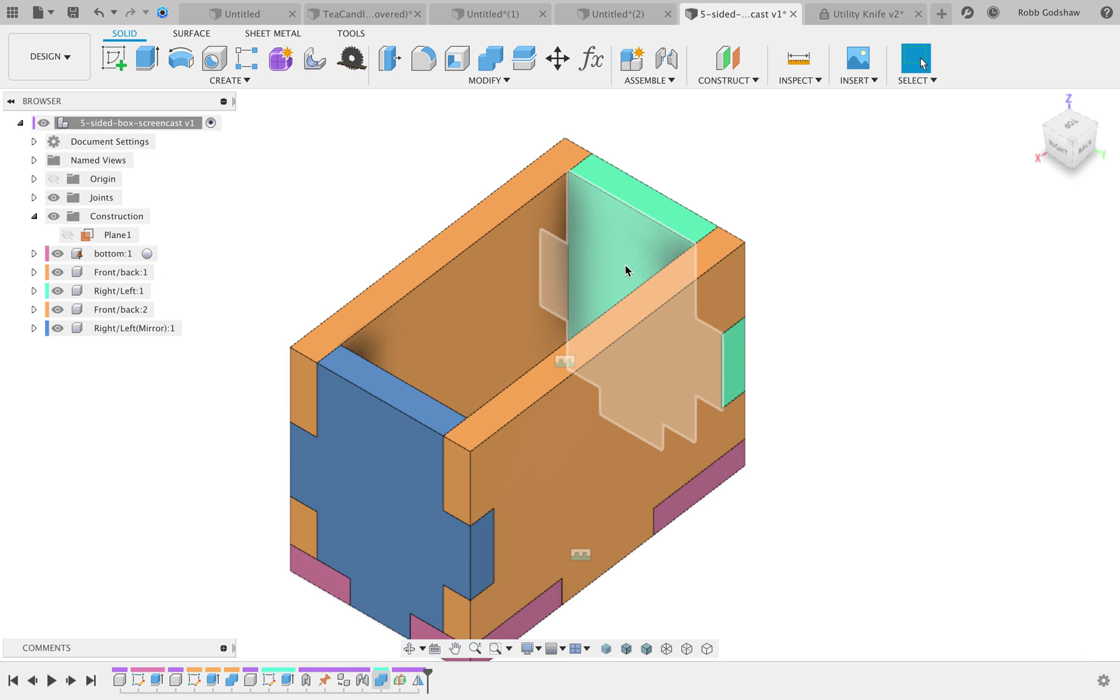
- Try filleting the inner top edge of Right/Left:1 after the mirror feature, and undo the fillet
key("f")
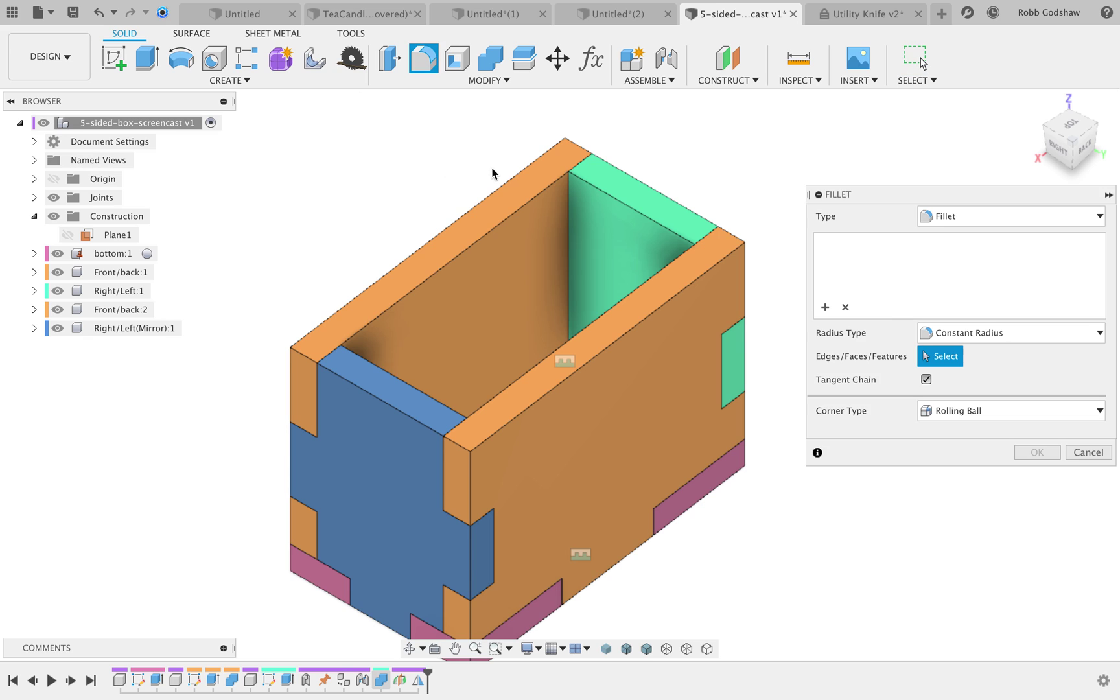
left_click(608, 195)
left_click_drag(606, 195, 609, 195)
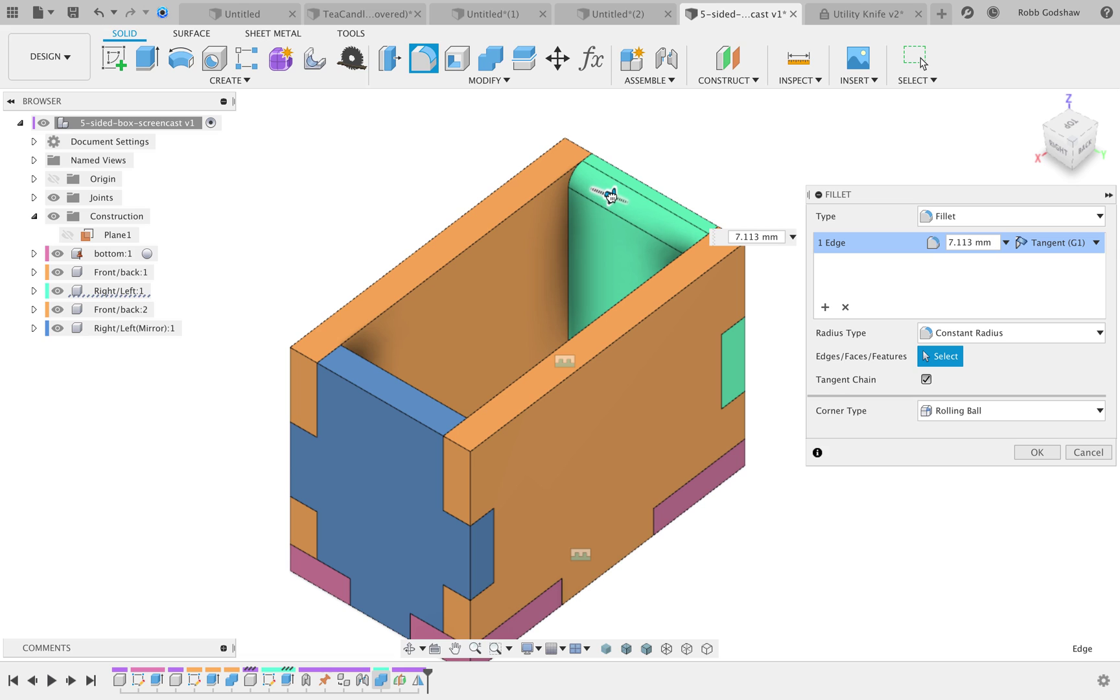
left_click(1030, 452)
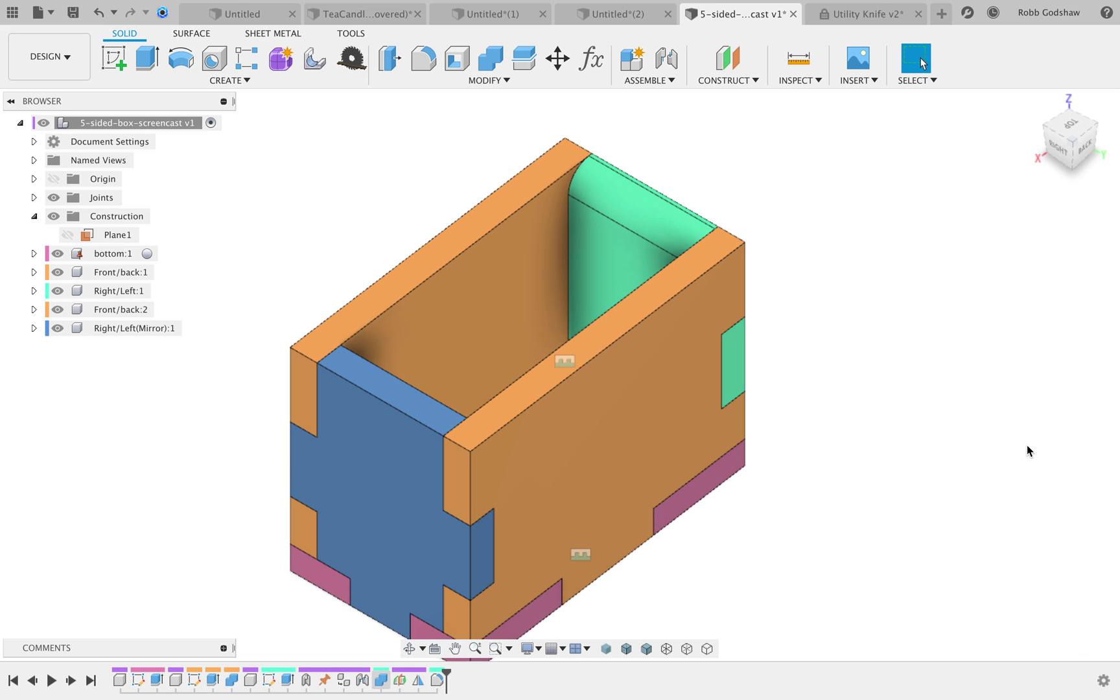
key("super+z")
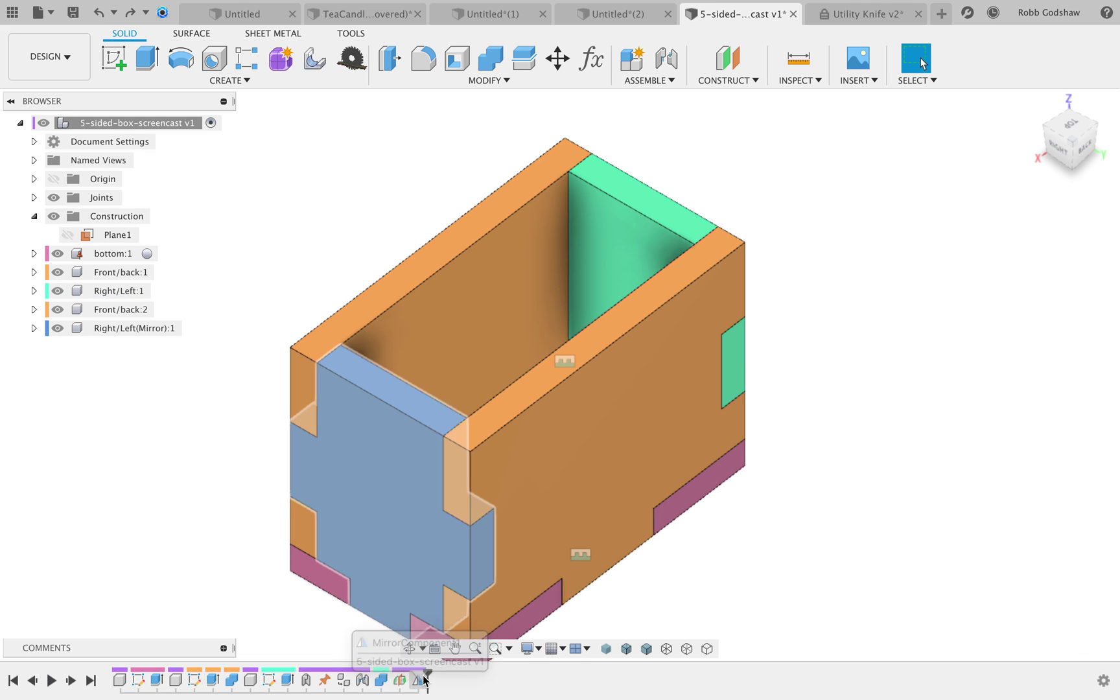
- Roll the design history back to before the mirror and fillet the inner top edge of Right/Left:1 by 11.855 mm
left_click_drag(427, 675, 409, 677)
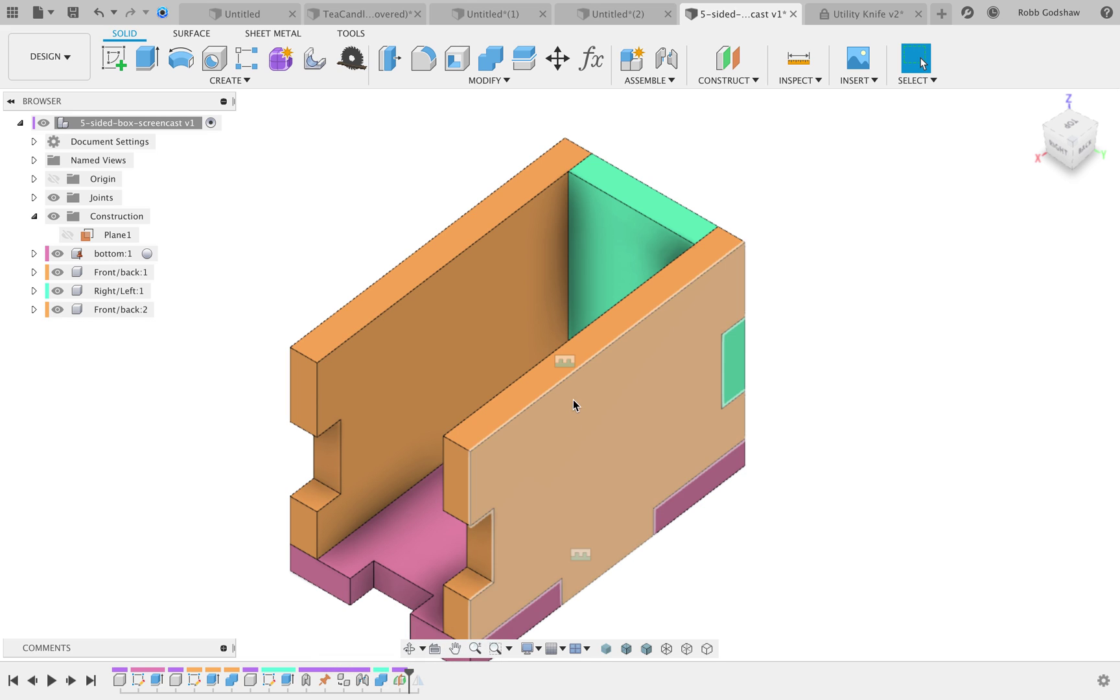
key("f")
left_click(626, 205)
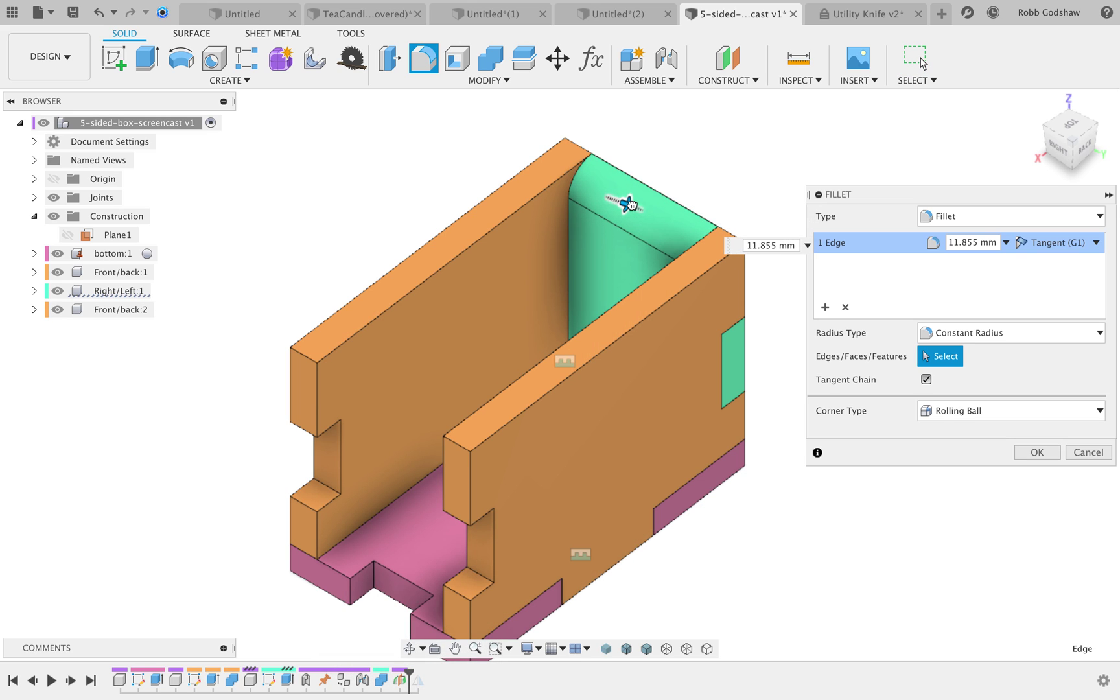
left_click(1016, 452)
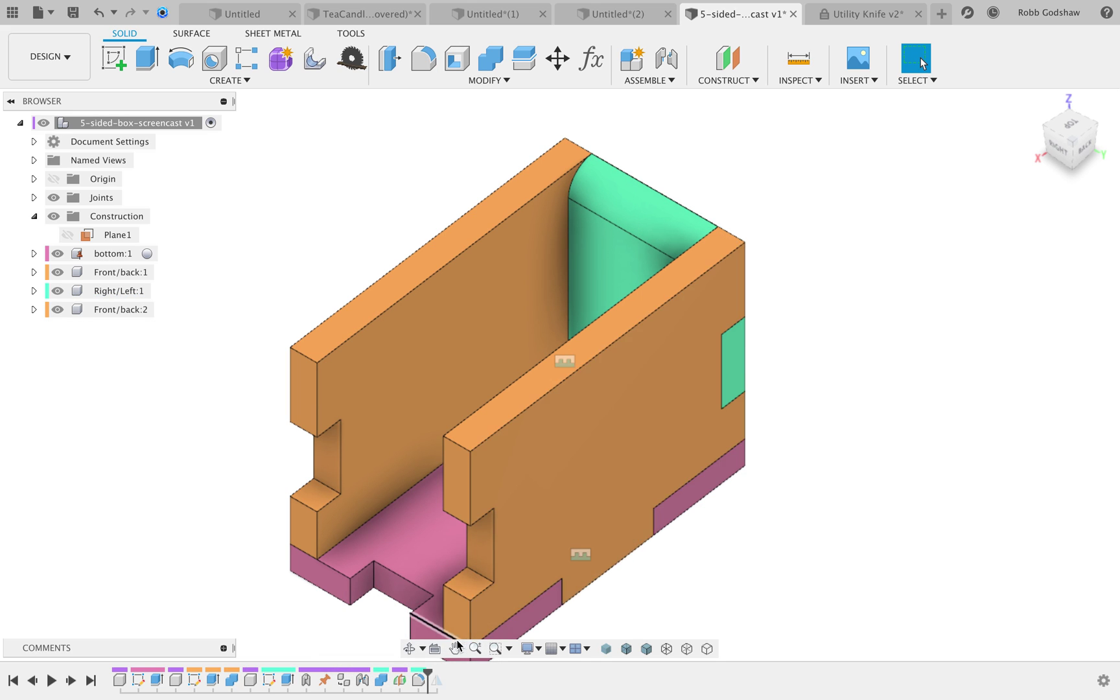
- Roll the history forward past the mirror and compare the top edges of both side panels
left_click_drag(430, 676, 446, 678)
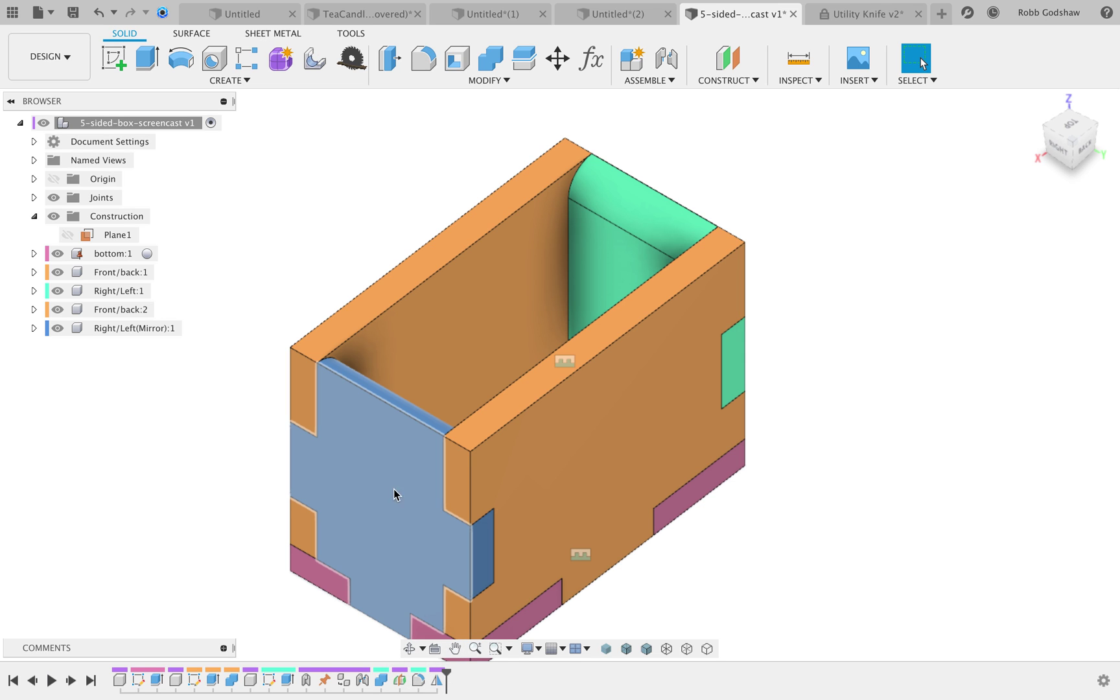
middle_click_drag(397, 439, 342, 271, "shift")
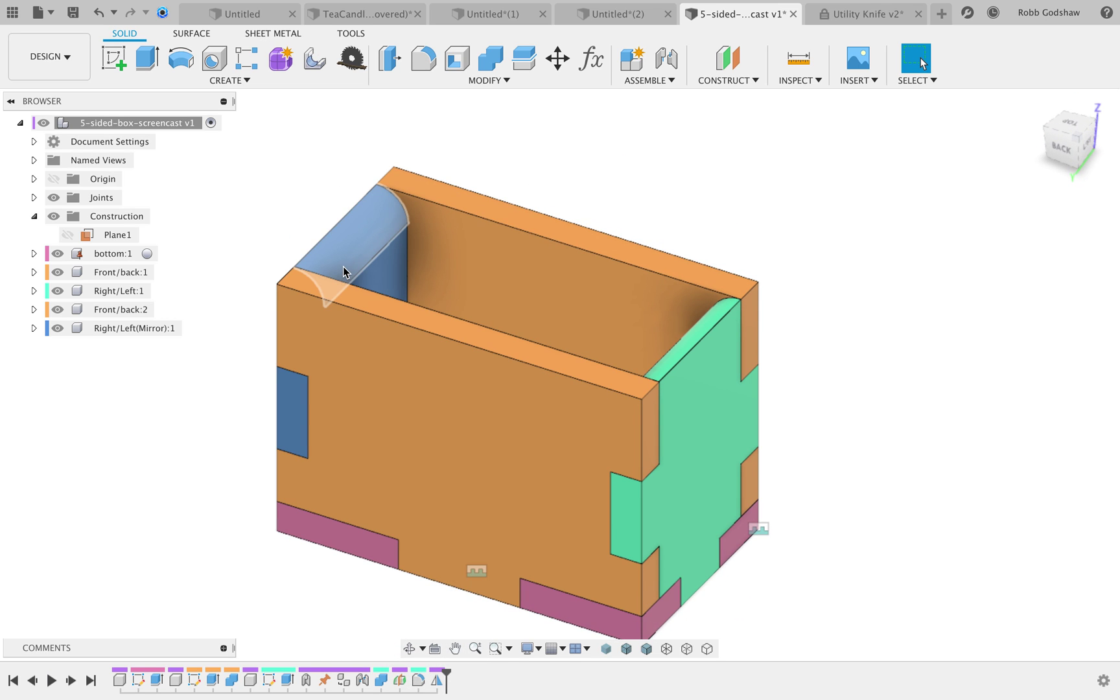
scroll(345, 265, "right", 10, "shift")
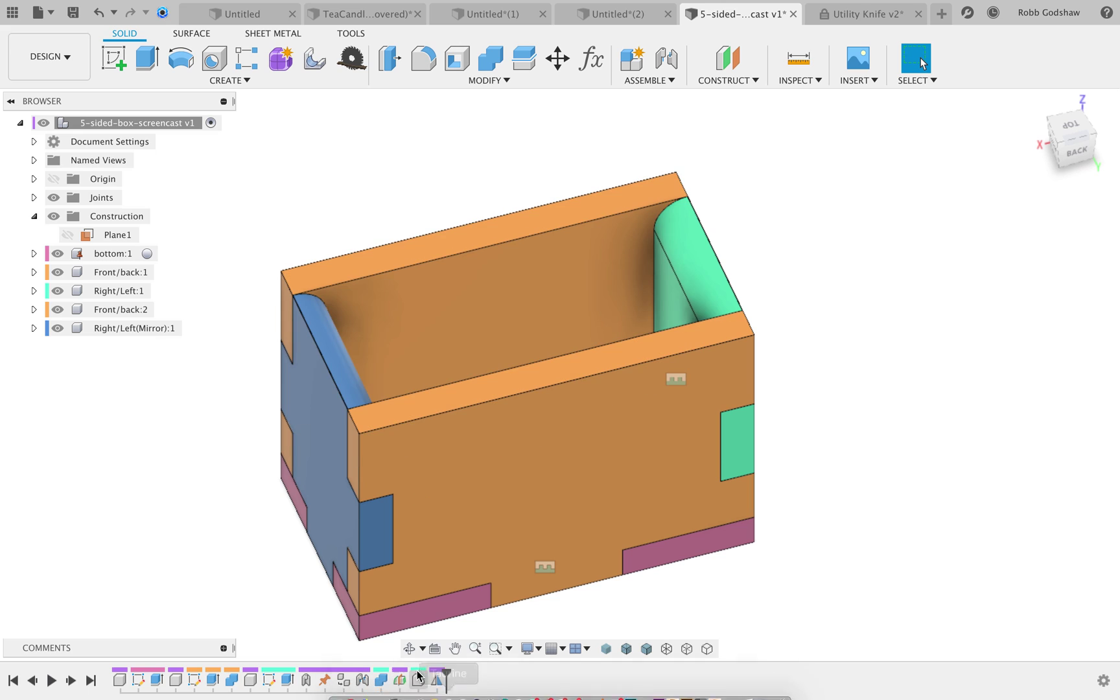
- Delete the fillet feature on Right/Left:1 that precedes the mirror in the design history
right_click(421, 678)
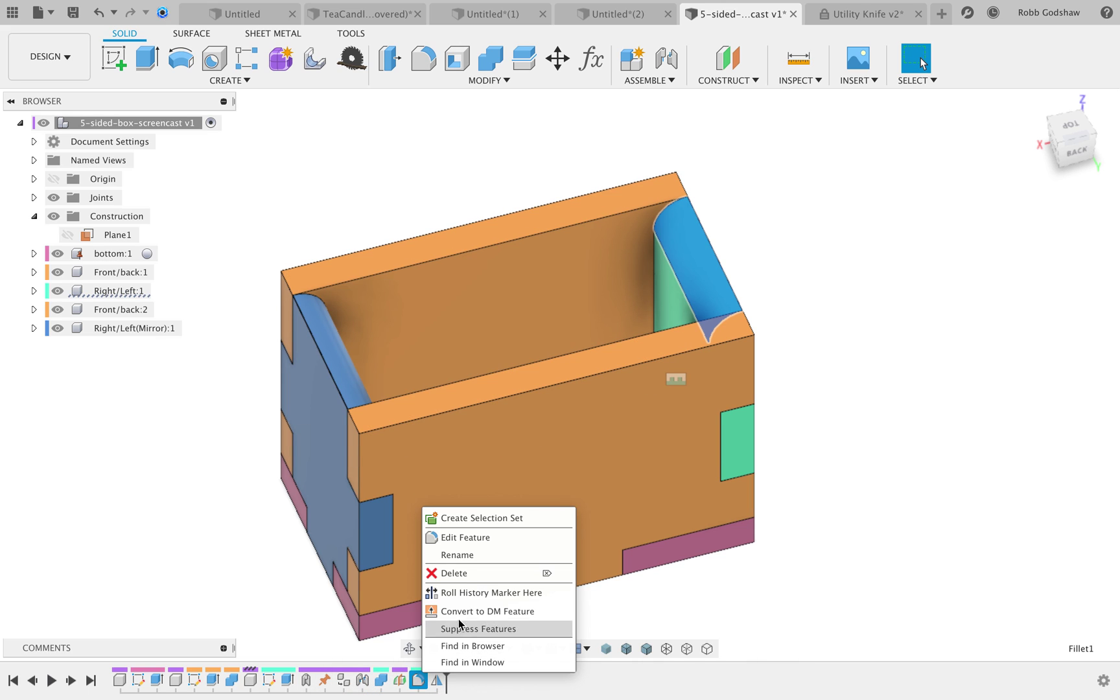
left_click(821, 358)
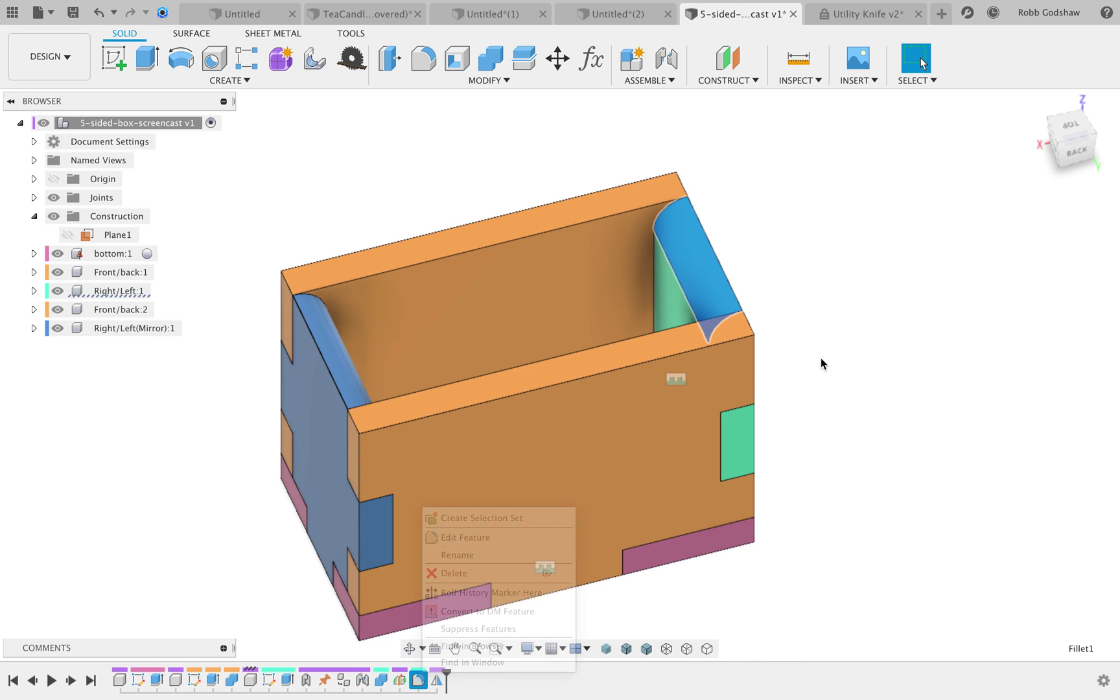
right_click(417, 680)
left_click(457, 575)
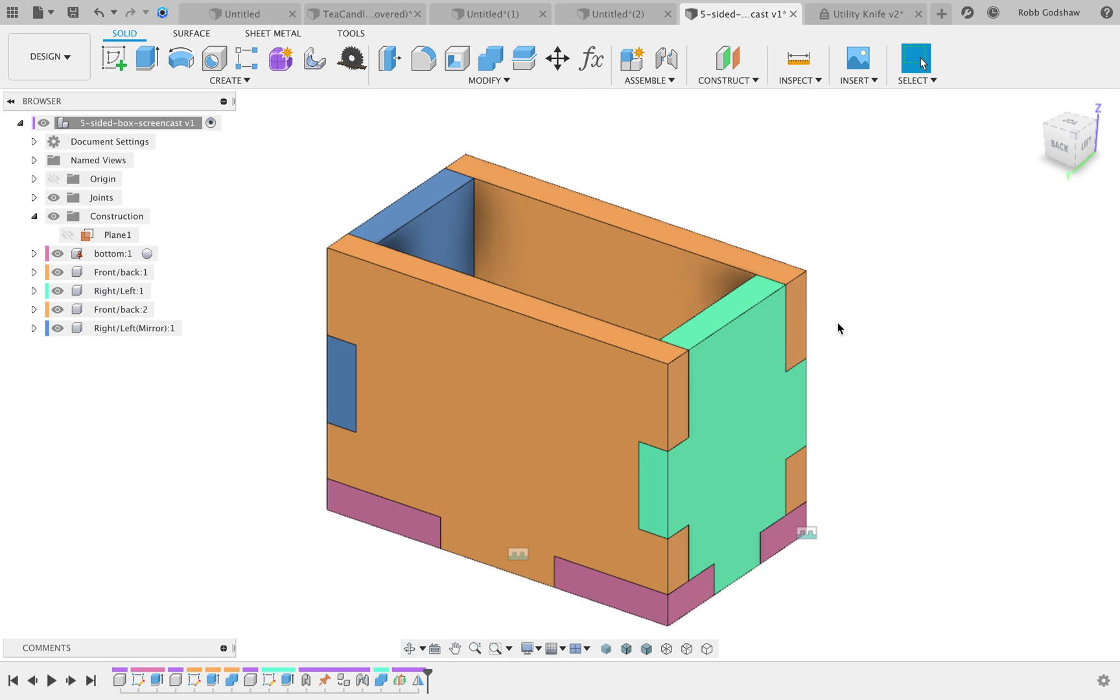
- Set the user parameter thickness to 3 mm and both x and y to 100 mm
left_click(591, 59)
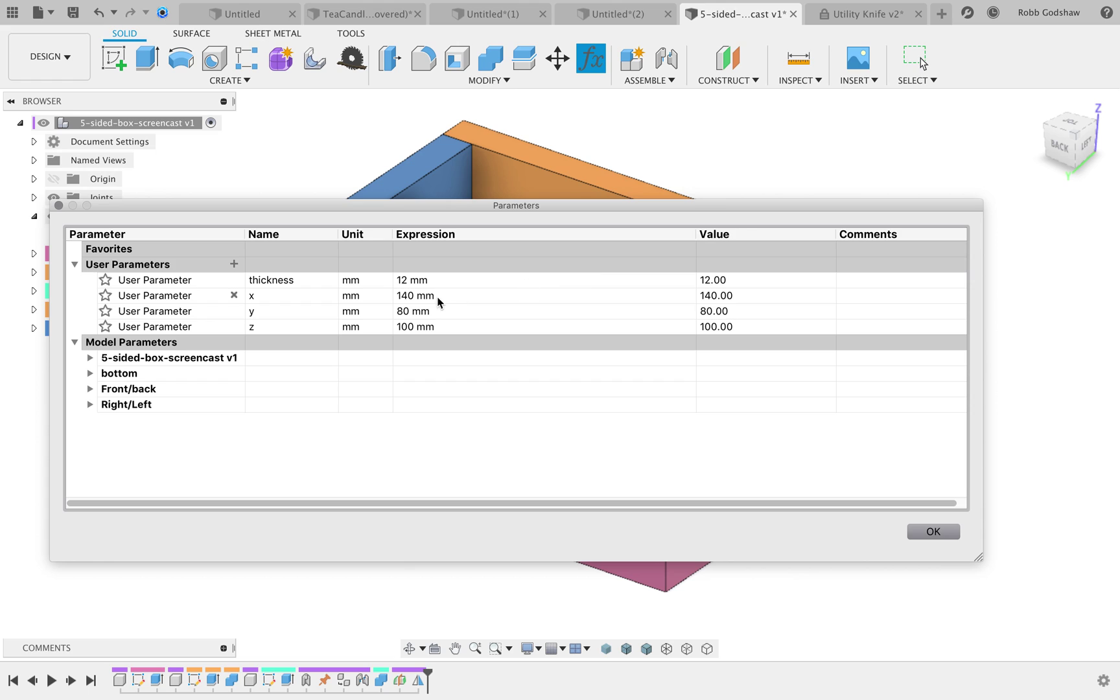
double_click(417, 280)
type("3")
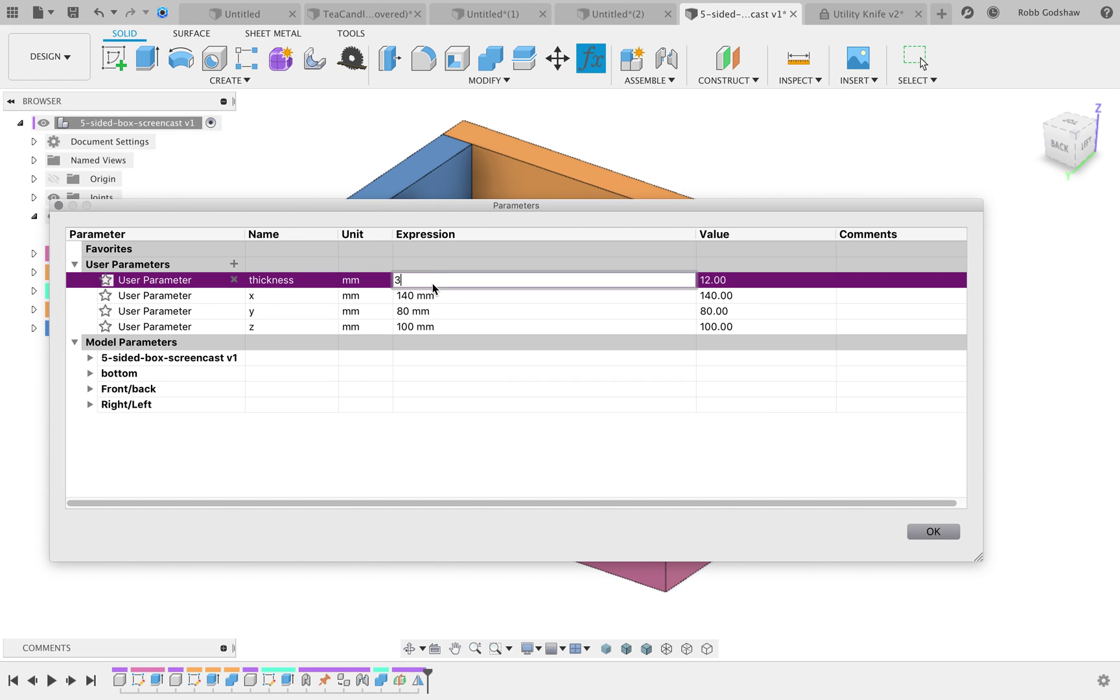
key("Return")
type("100")
key("Return")
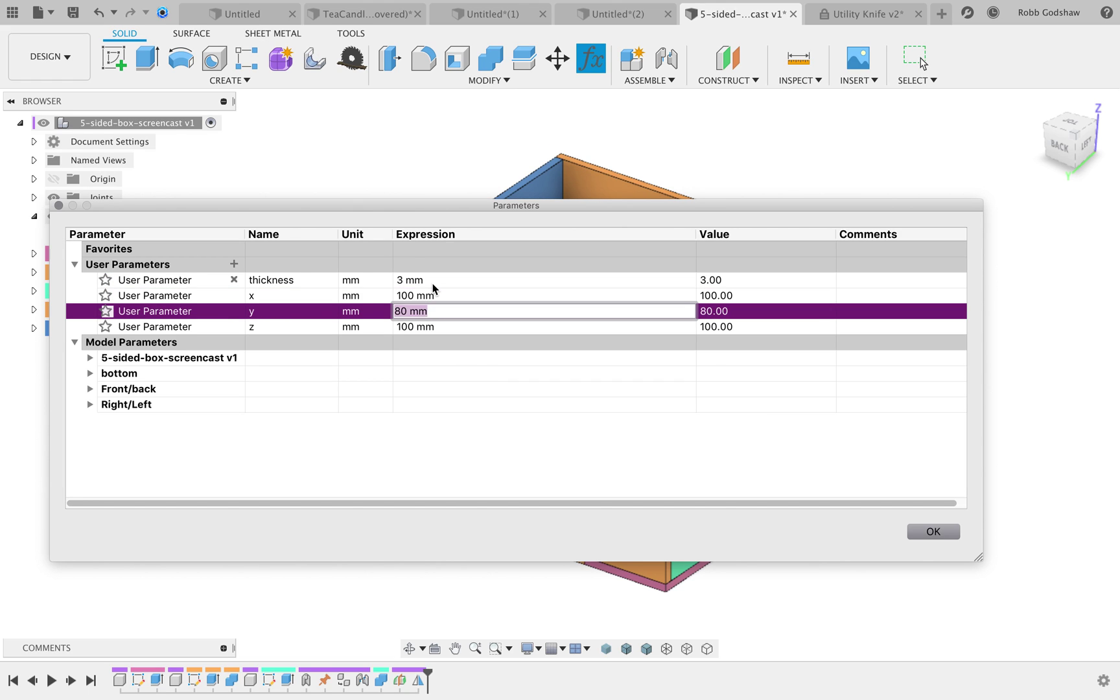
key("Return")
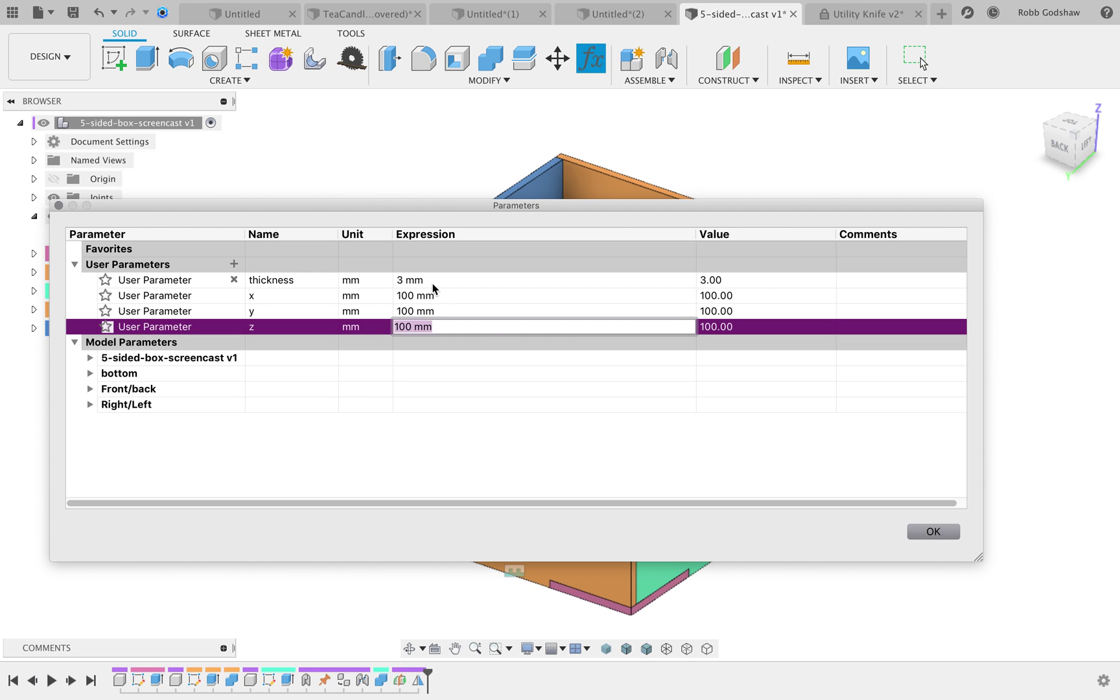
key("Return")
left_click(937, 532)
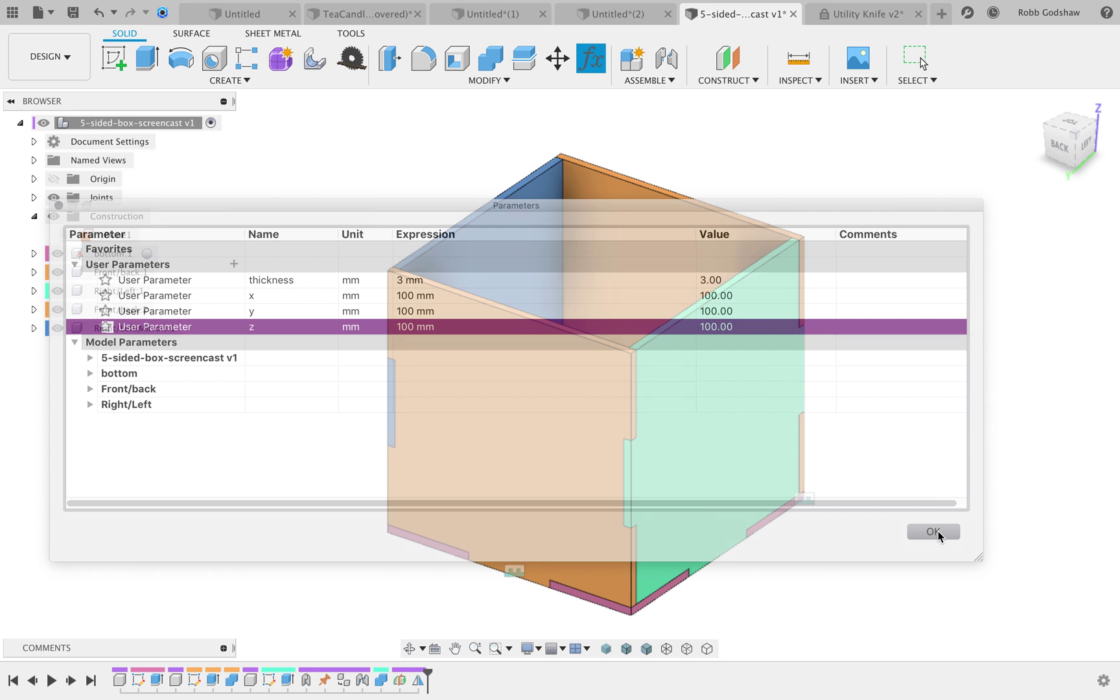
- Orbit around the resized box to examine its side panels and interlocking corner joints
scroll(900, 426, "right", 5, "shift")
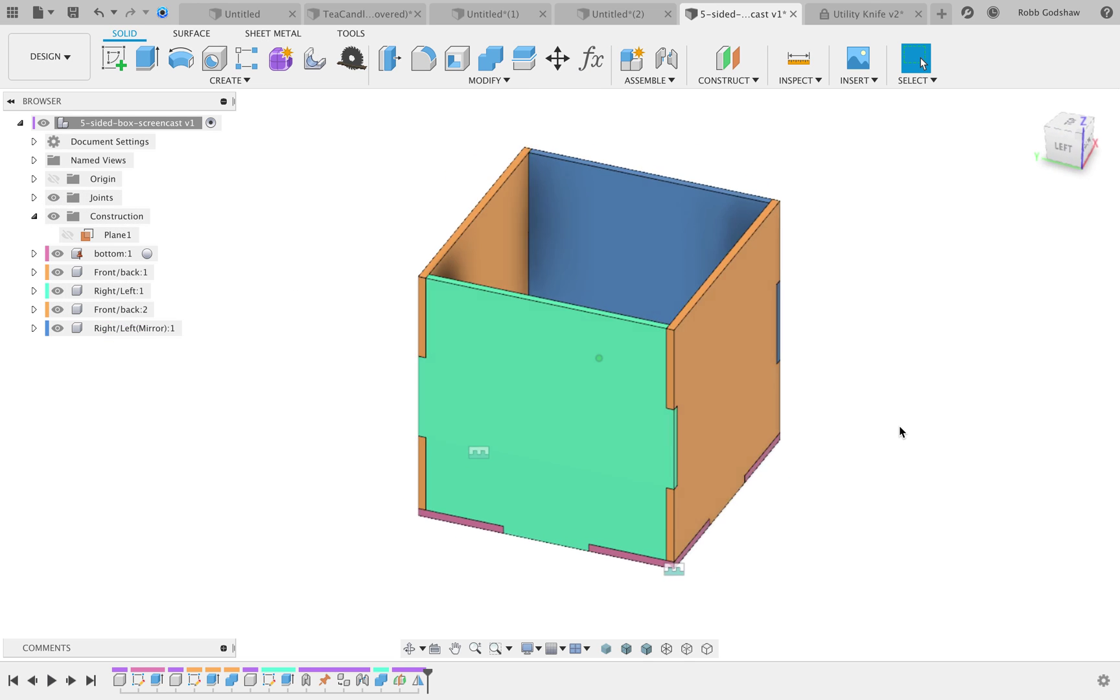
scroll(899, 427, "left", 10, "shift")
scroll(899, 427, "right", 5, "shift")
scroll(898, 426, "up", 5, "shift")
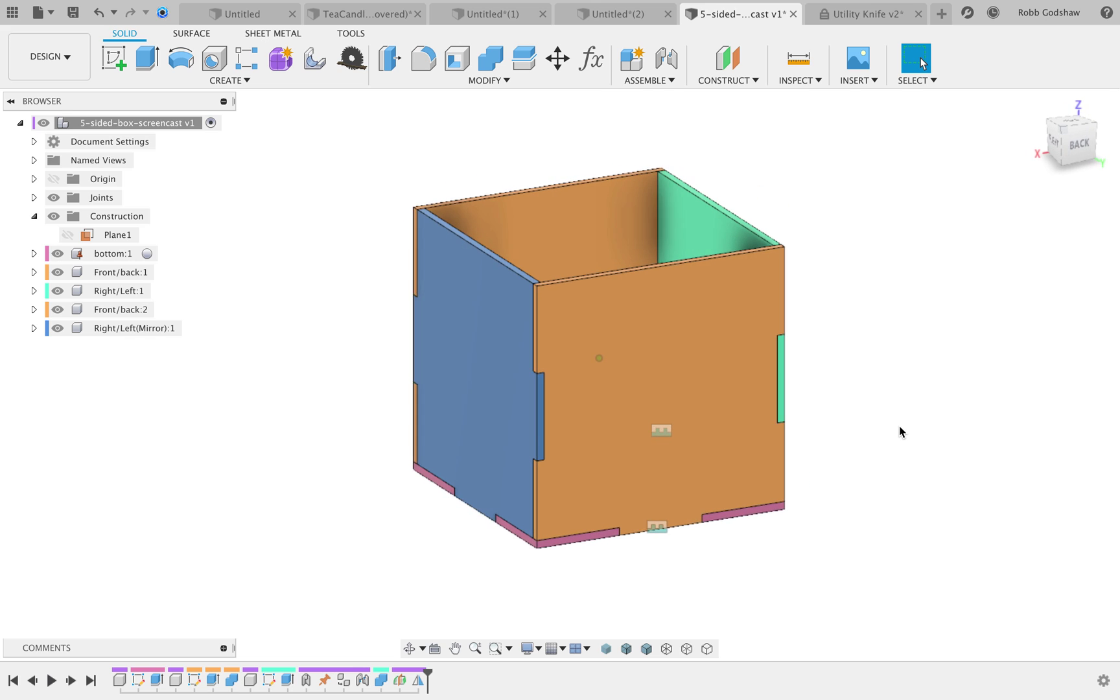
left_click(698, 403)
key("Escape")
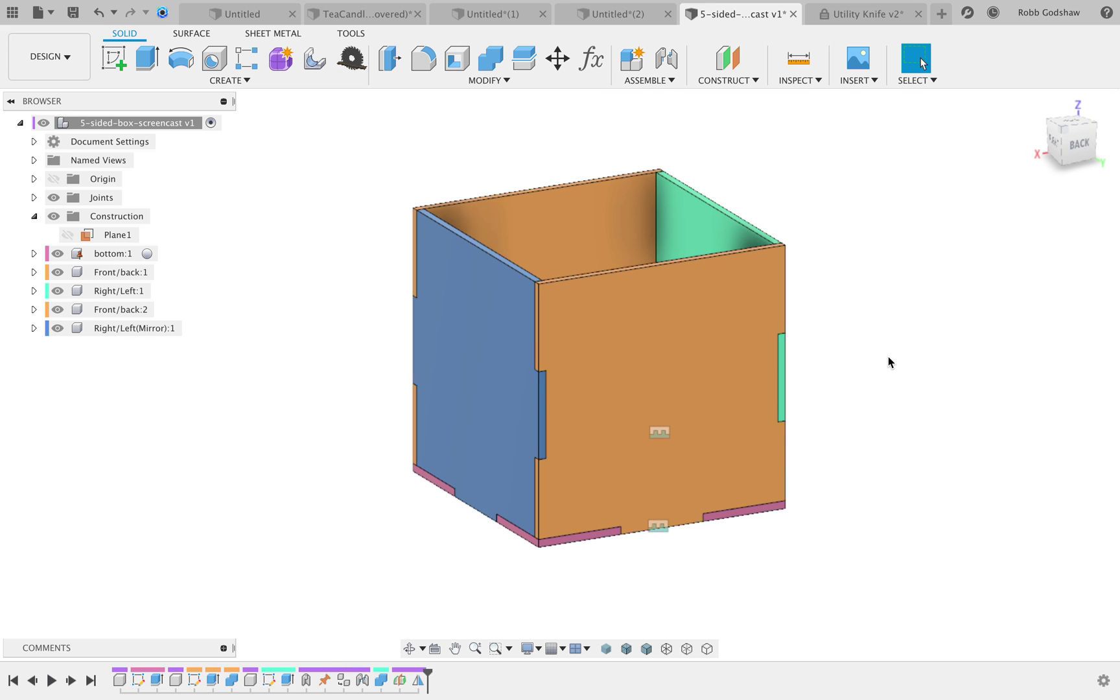
scroll(890, 361, "left", 5, "shift")
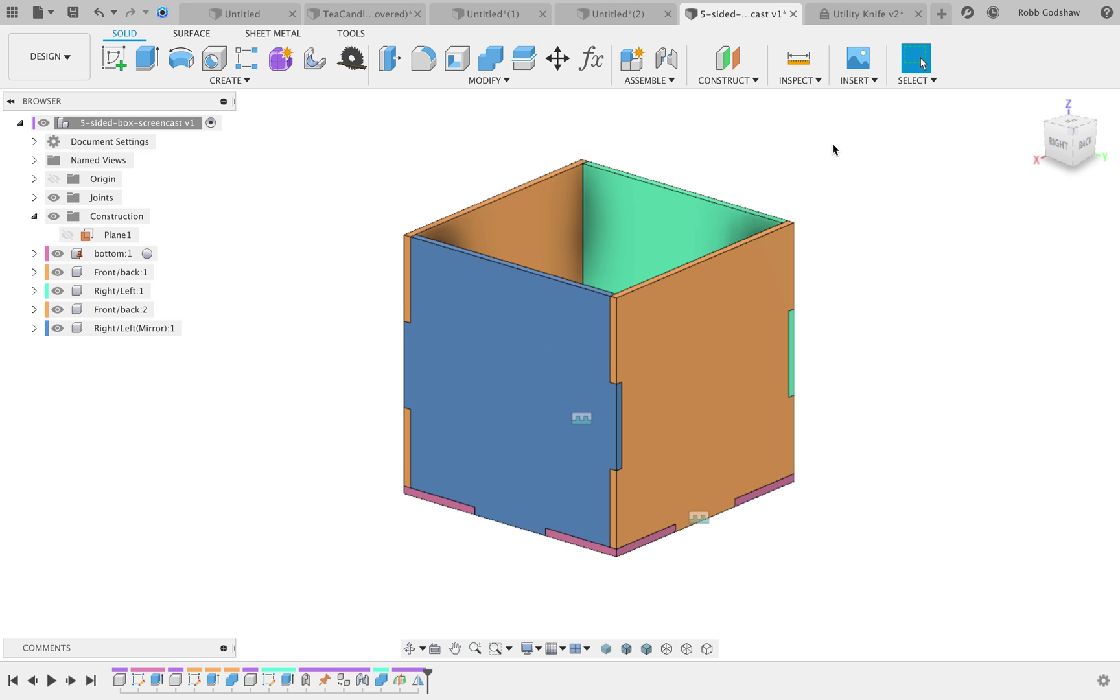
- Run an interference check on all five box panels, and close it without creating anything
left_click(800, 80)
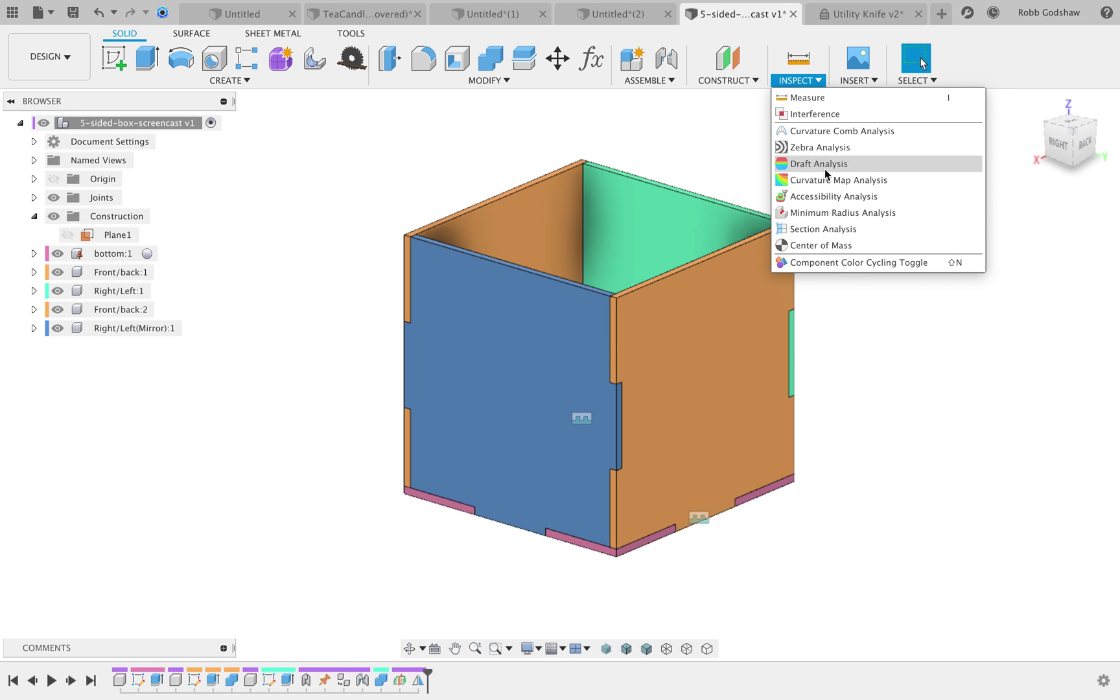
left_click(833, 114)
left_click_drag(634, 402, 361, 137)
left_click(1036, 262)
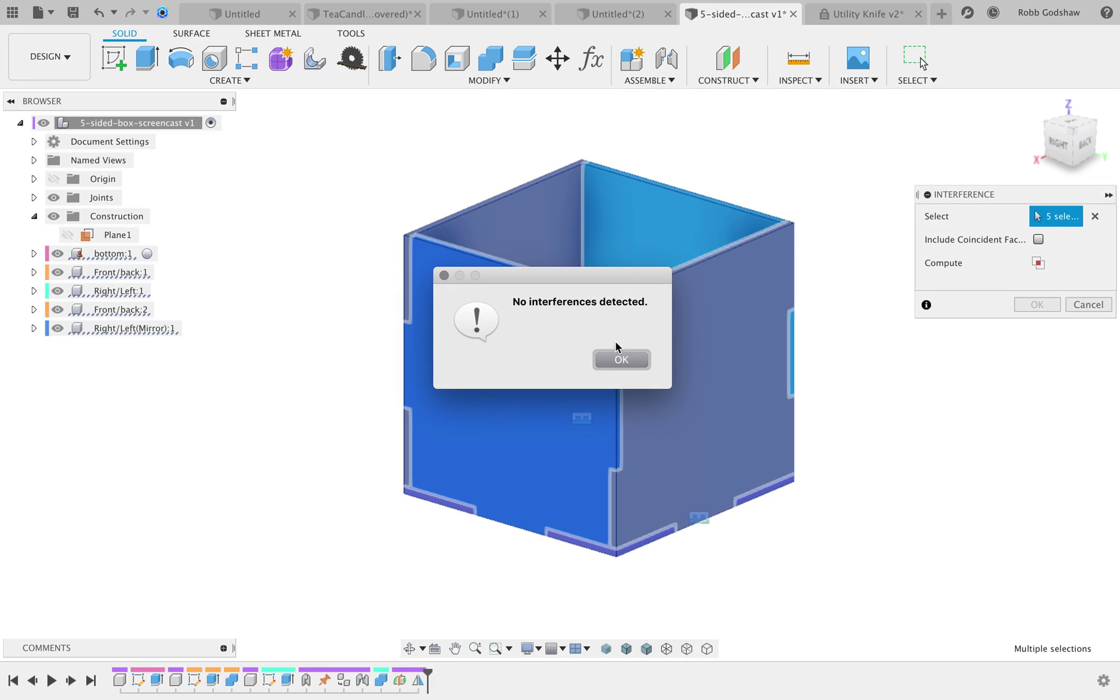
left_click(619, 358)
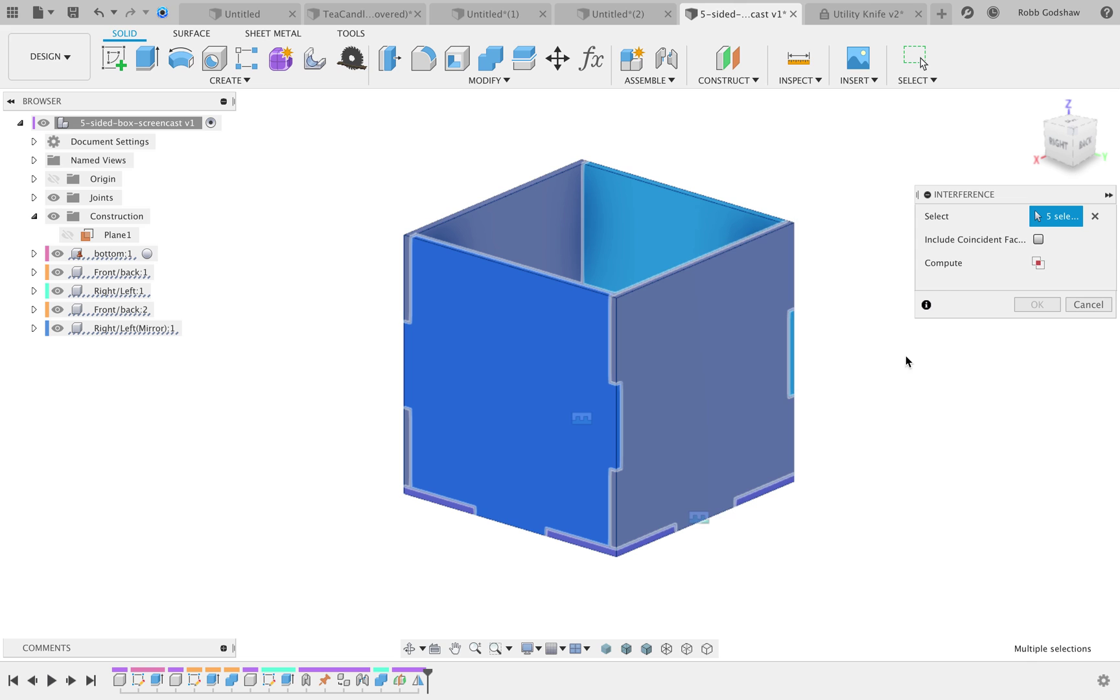
left_click(1080, 304)
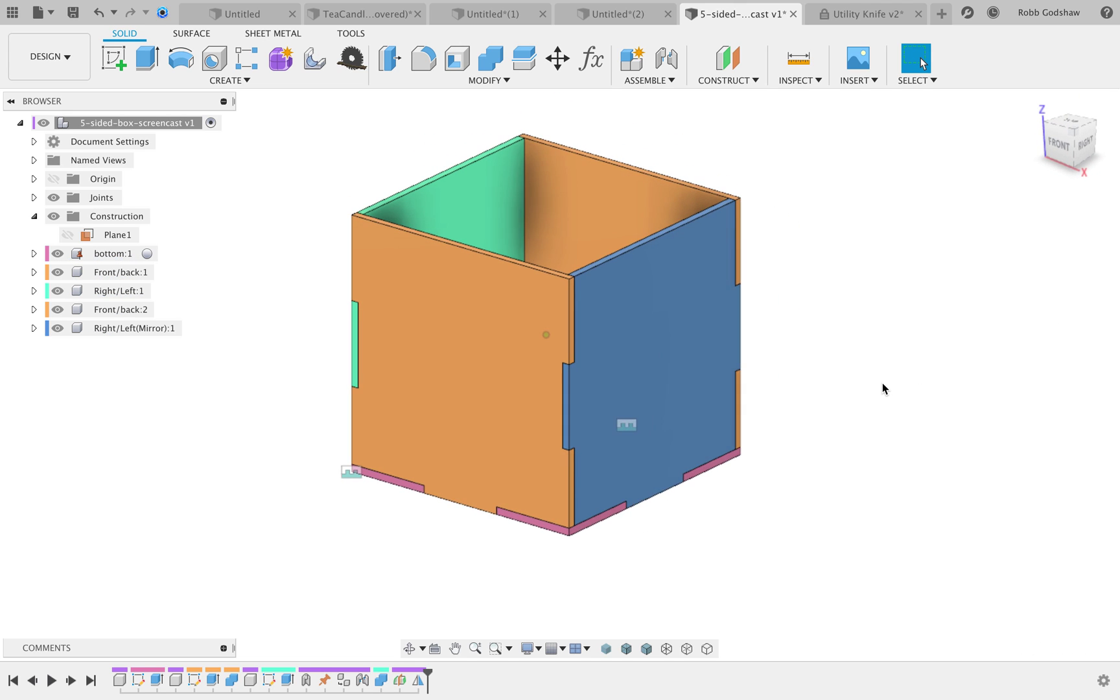
- Activate the Front/back:1 component and start a sketch on its outer face
left_click(476, 345)
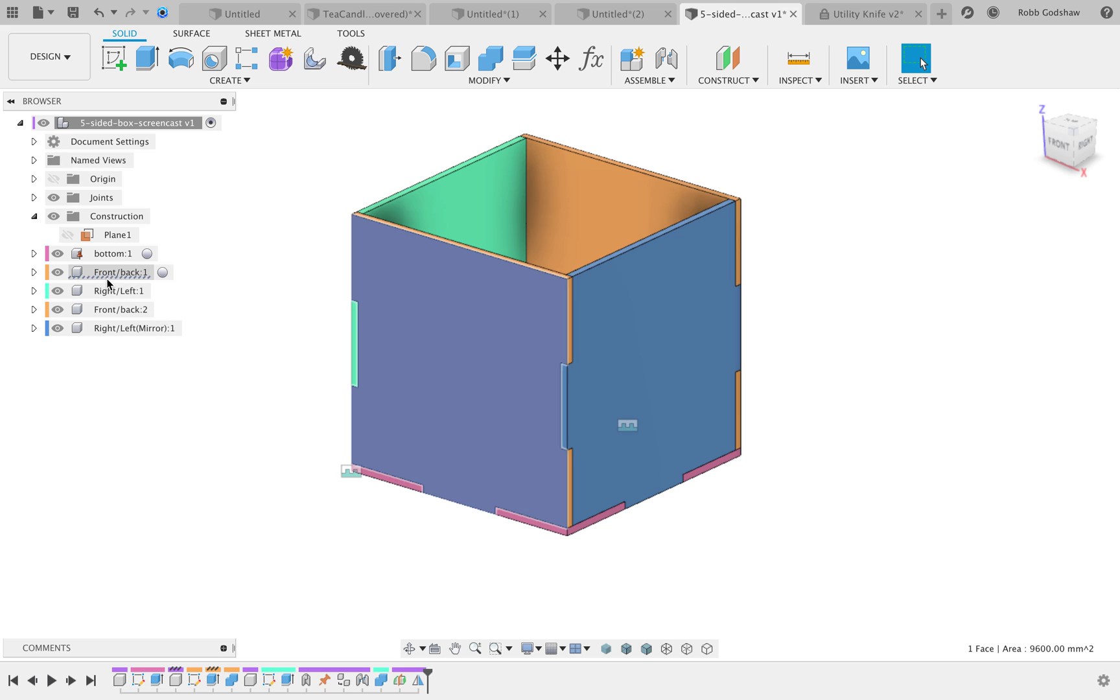
left_click(162, 272)
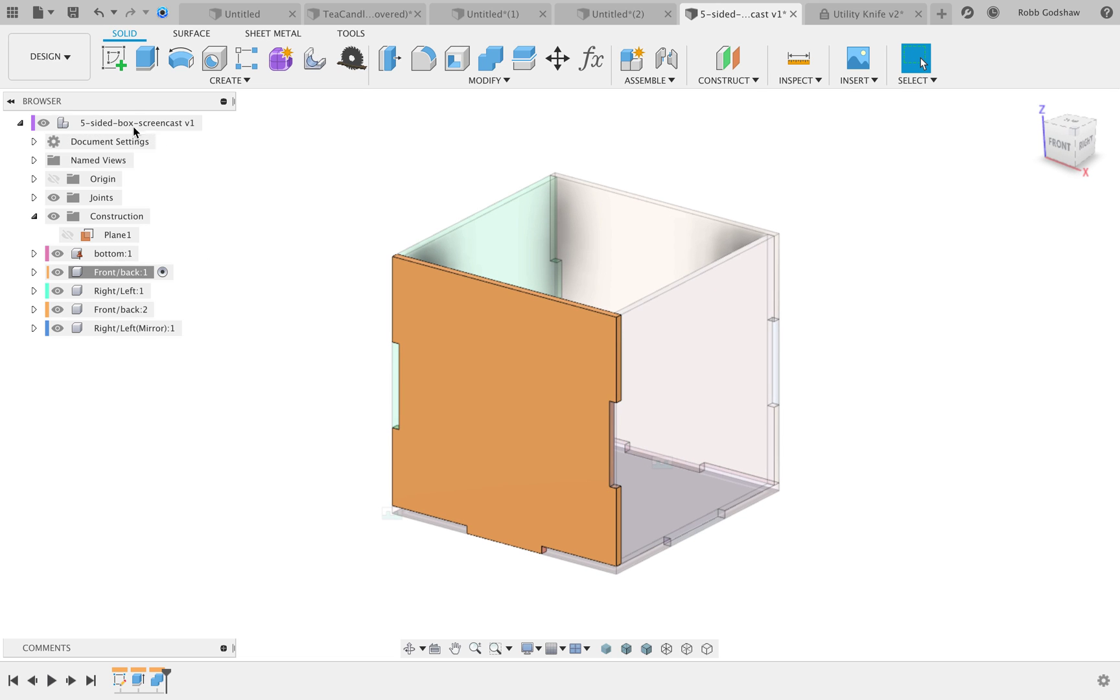
left_click(118, 66)
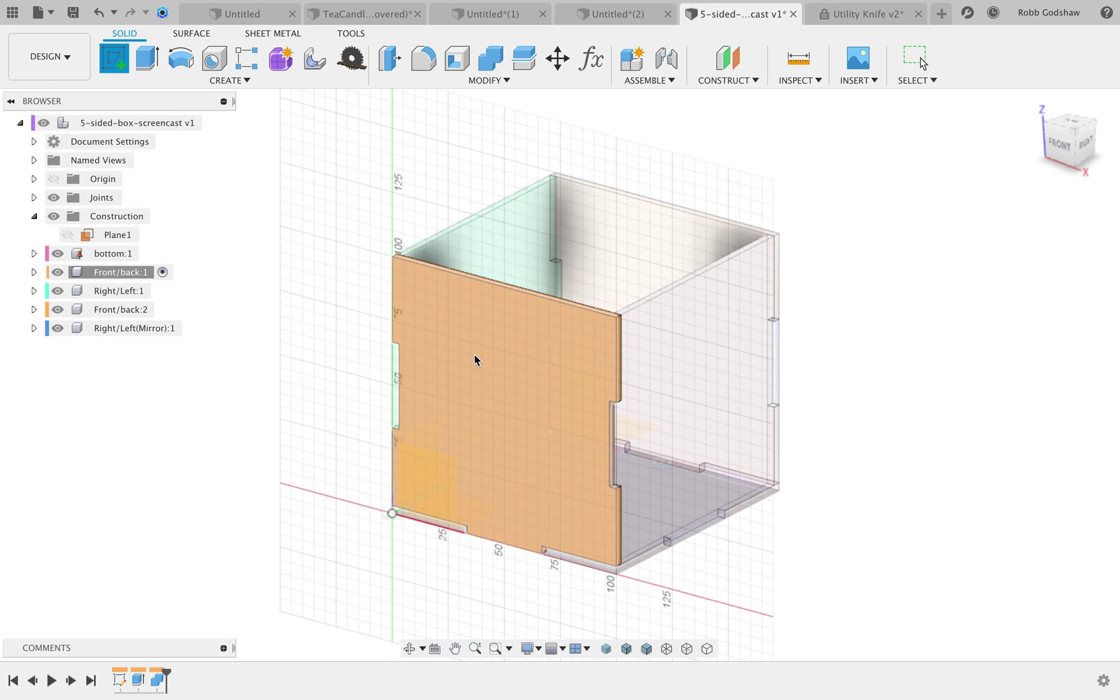
left_click(478, 358)
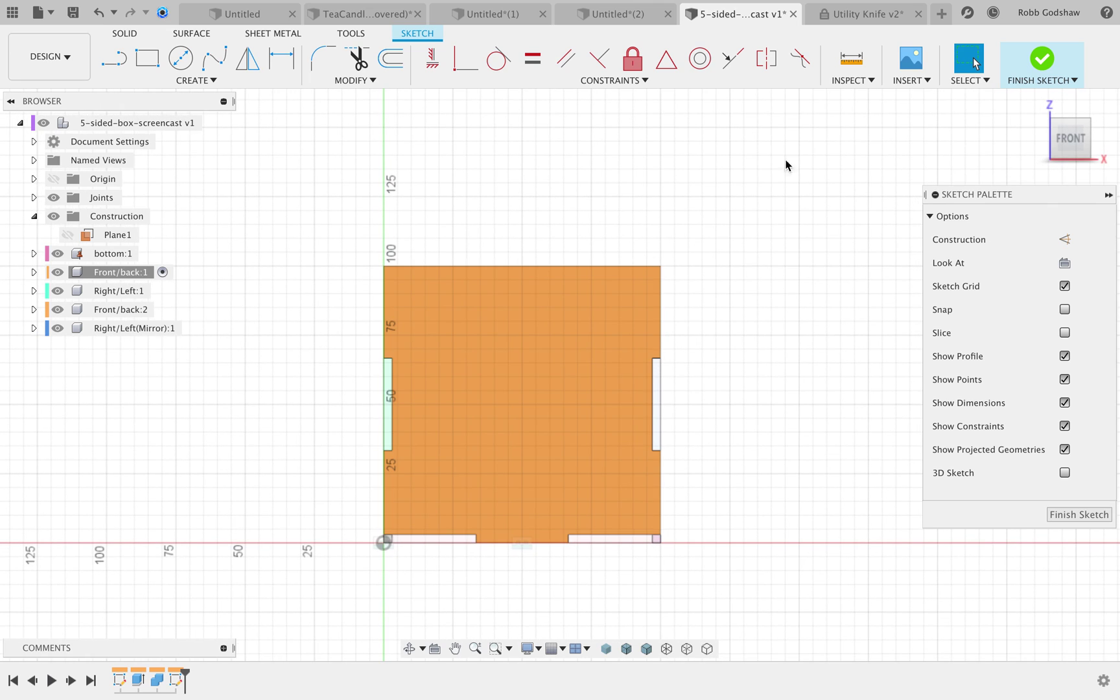
- Insert the SVG file noun_Flower_2145278.svg from Downloads into the front panel sketch
left_click(901, 81)
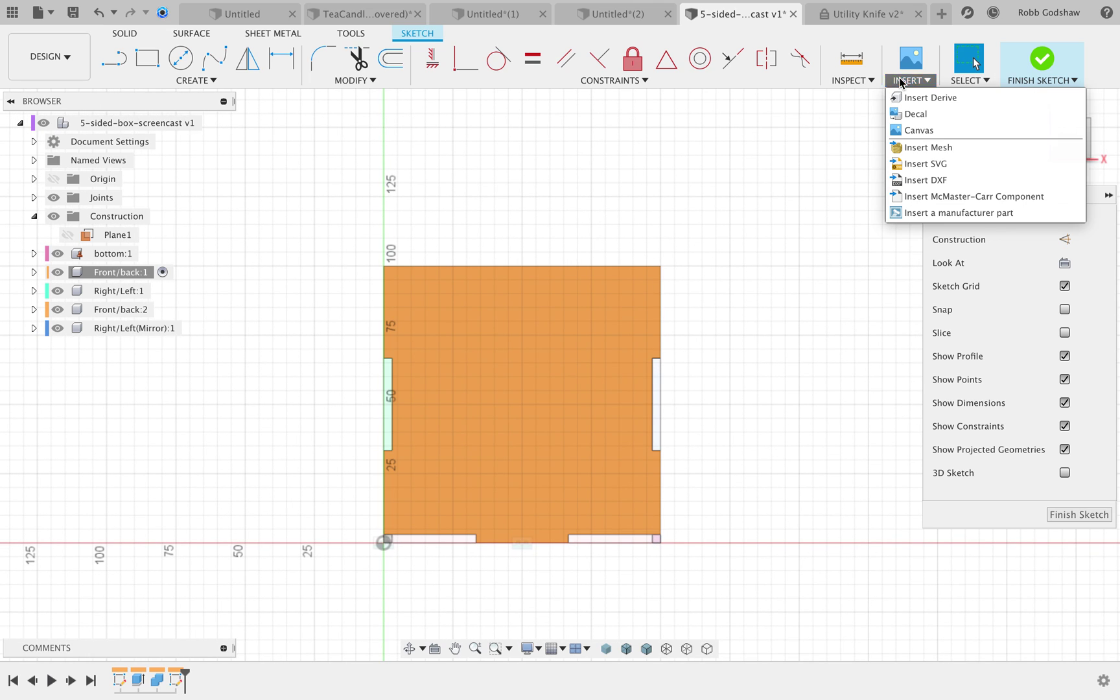
left_click(923, 169)
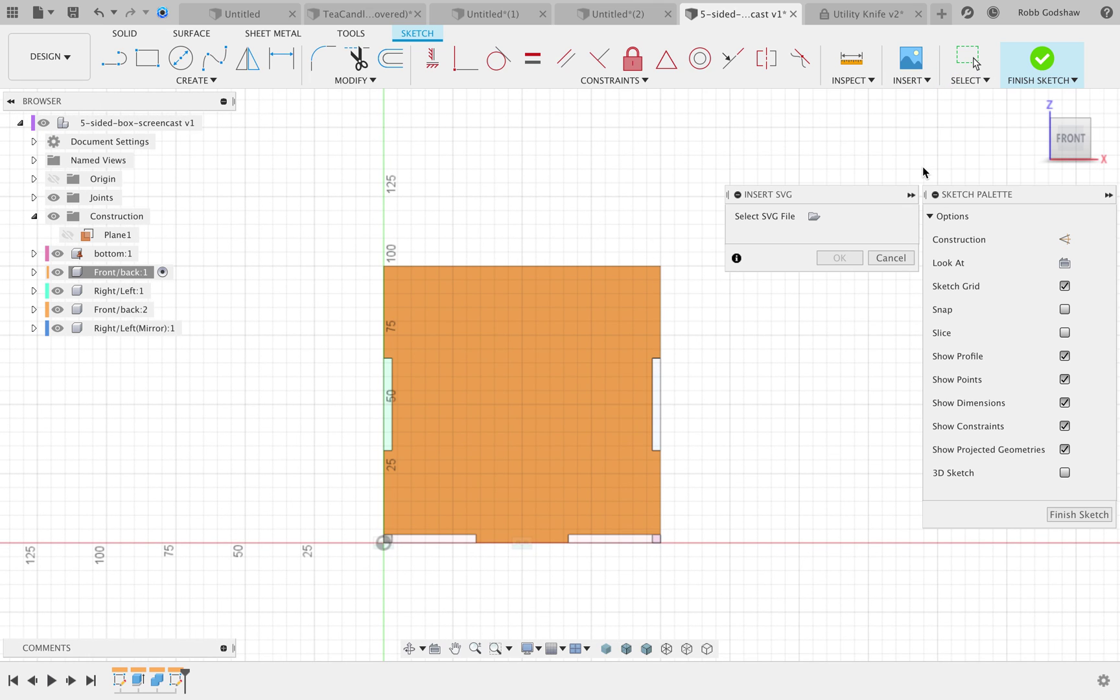
left_click(814, 217)
left_click(481, 148)
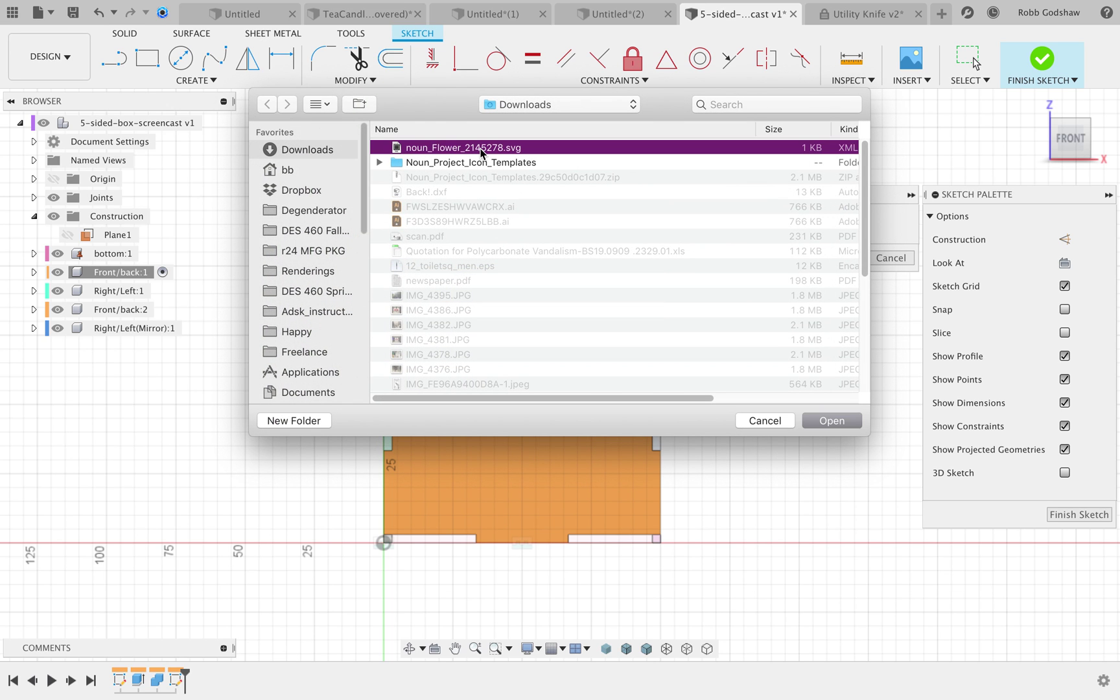
key("space")
key("space")
key("Return")
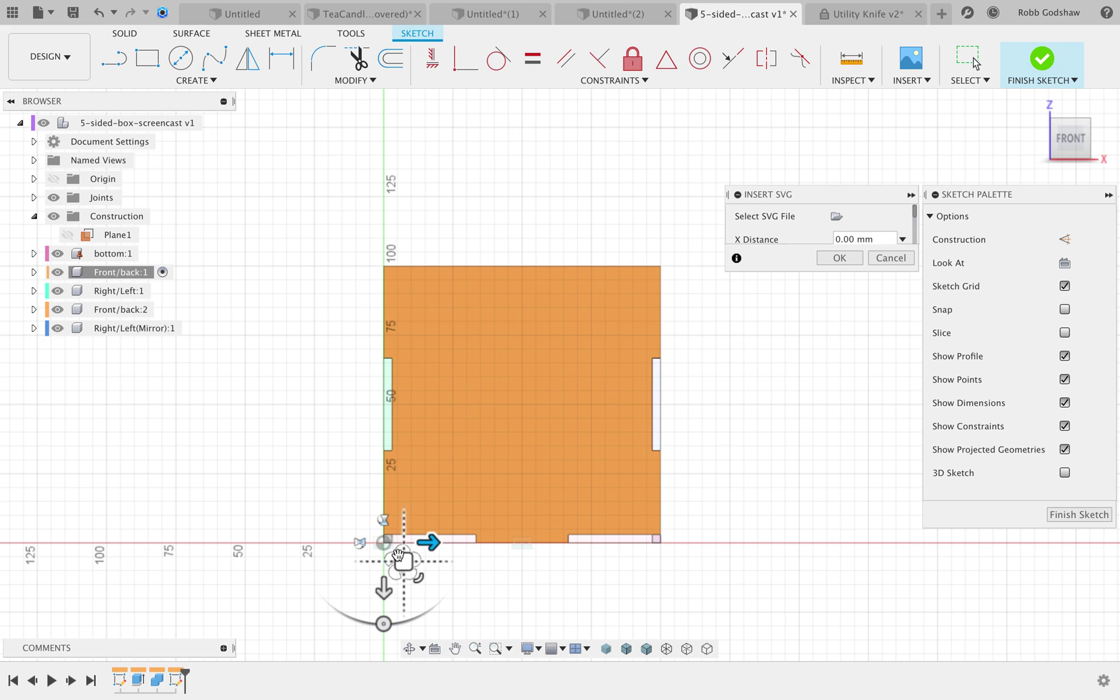
- Scale up the flower artwork and place it roughly centered on the front panel
mouse_move(402, 560)
left_mouse_down()
mouse_move(476, 395)
mouse_move(503, 381)
left_mouse_up()
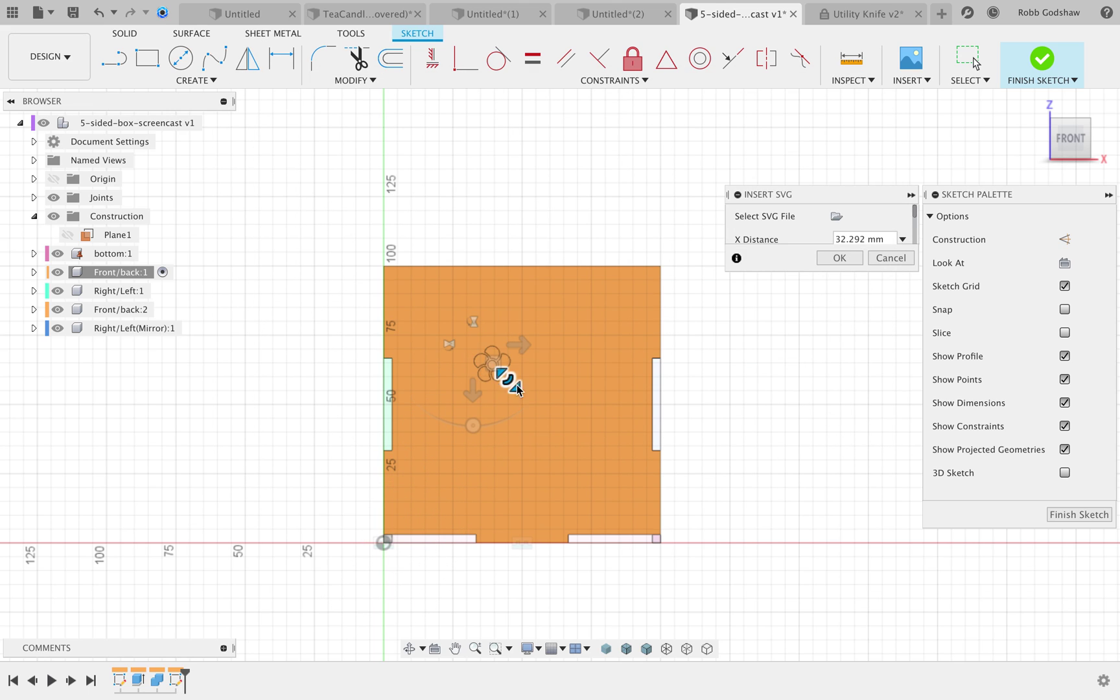
left_click_drag(594, 442, 611, 374)
left_click_drag(491, 356, 455, 344)
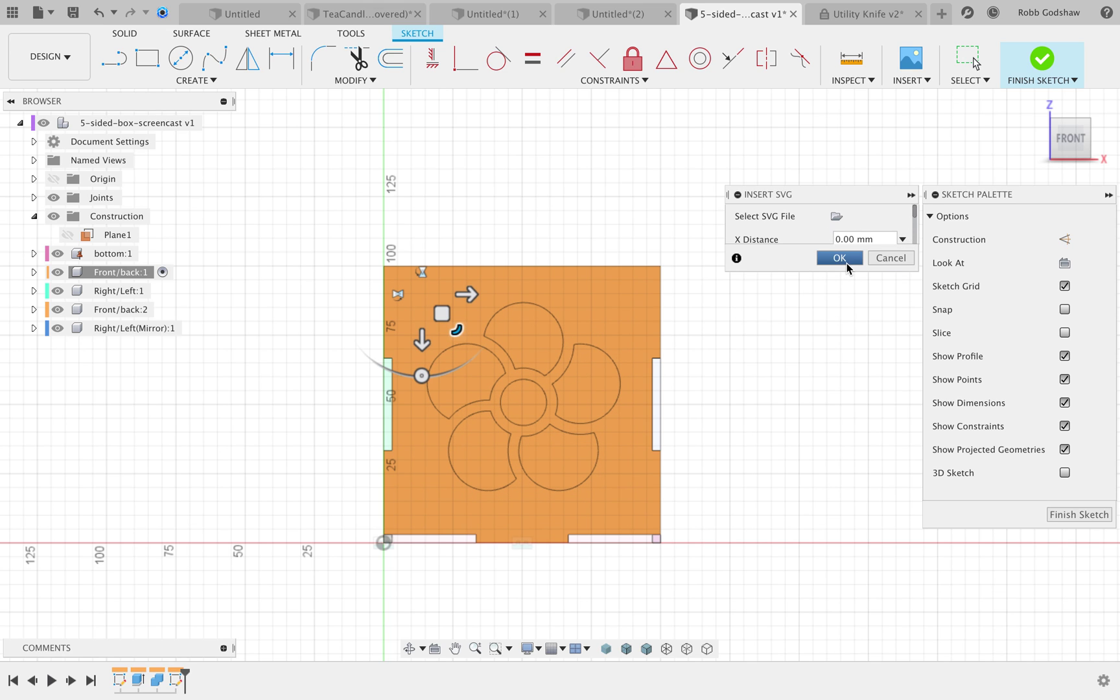
left_click(846, 263)
- Try to dimension the diameter of the flower's central circle, and decline the driven dimension
scroll(518, 353, "up", 3)
key("d")
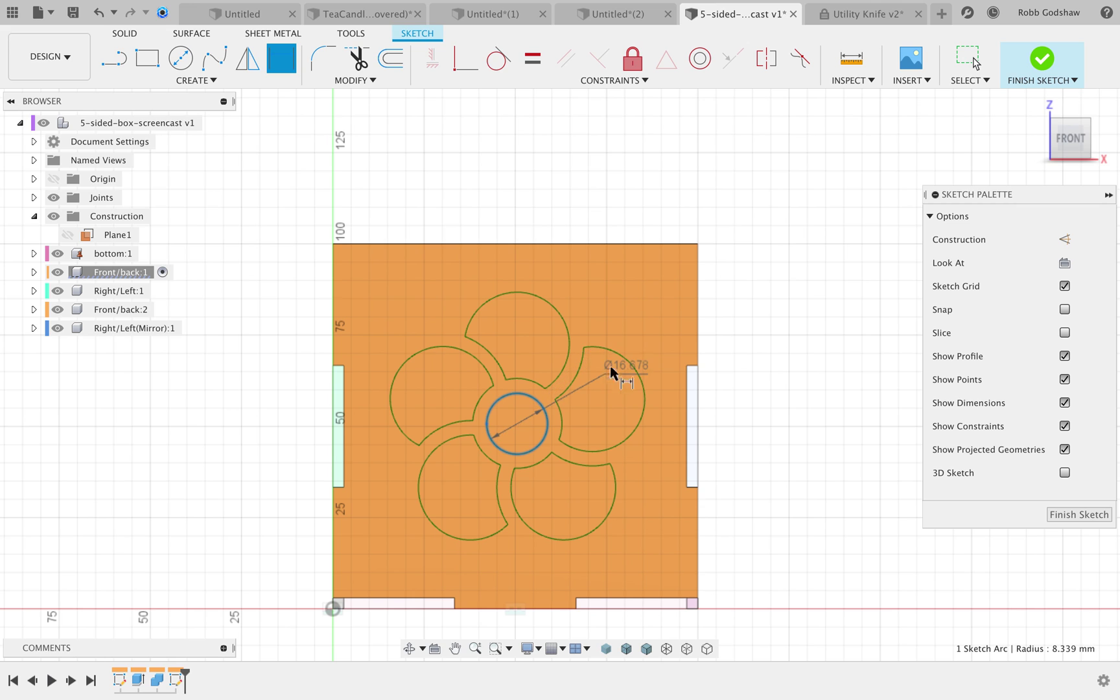
left_click(673, 200)
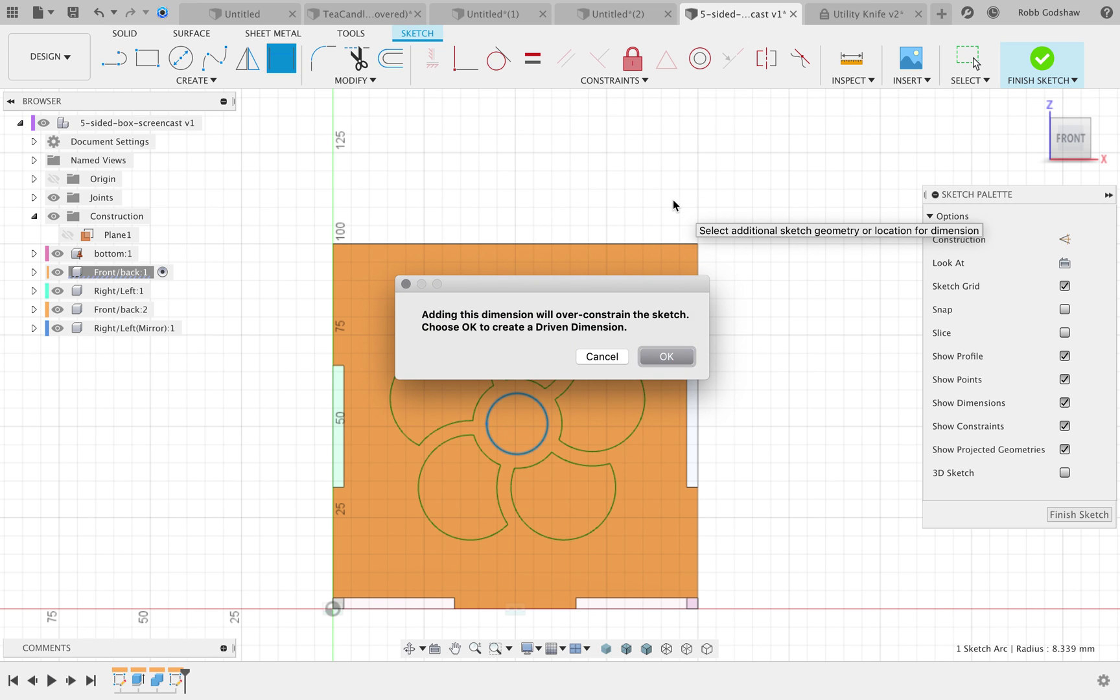
left_click(600, 356)
scroll(534, 398, "down", 3)
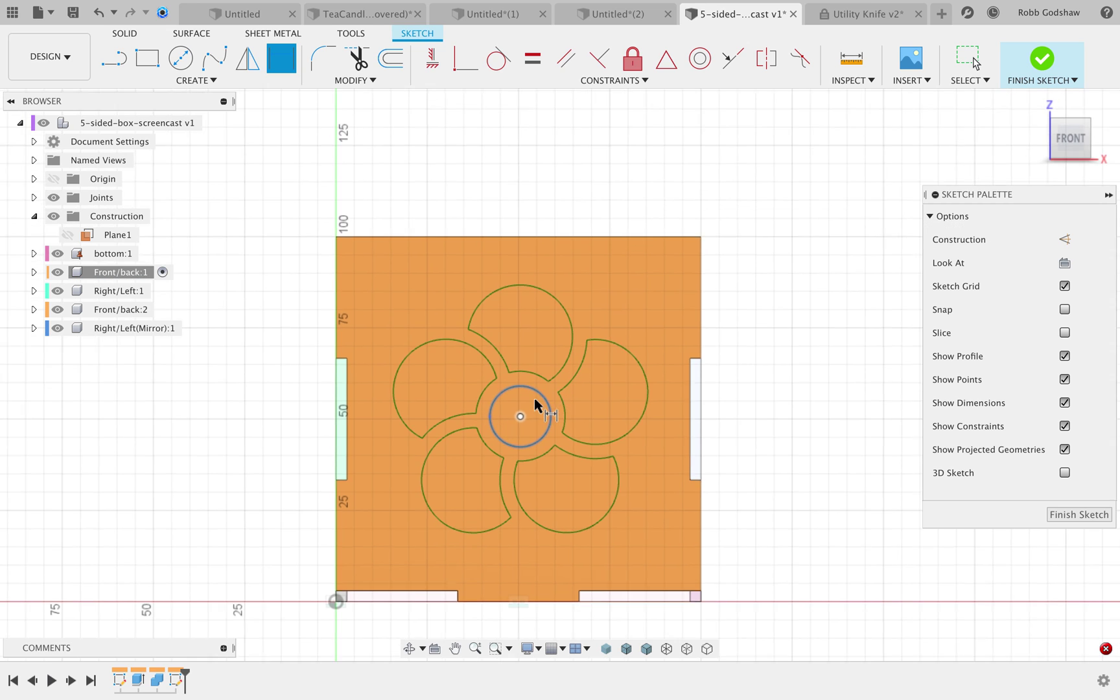
- Exit the dimension command, clear the selection and finish the flower sketch on the front panel
key("Escape")
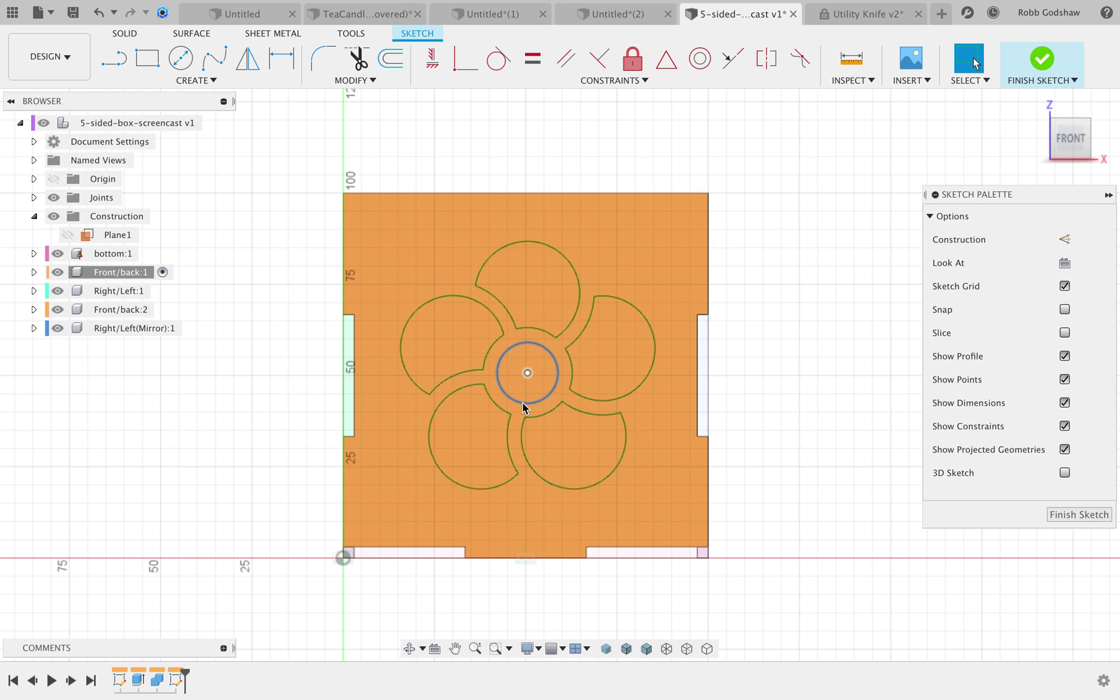
left_click(517, 425)
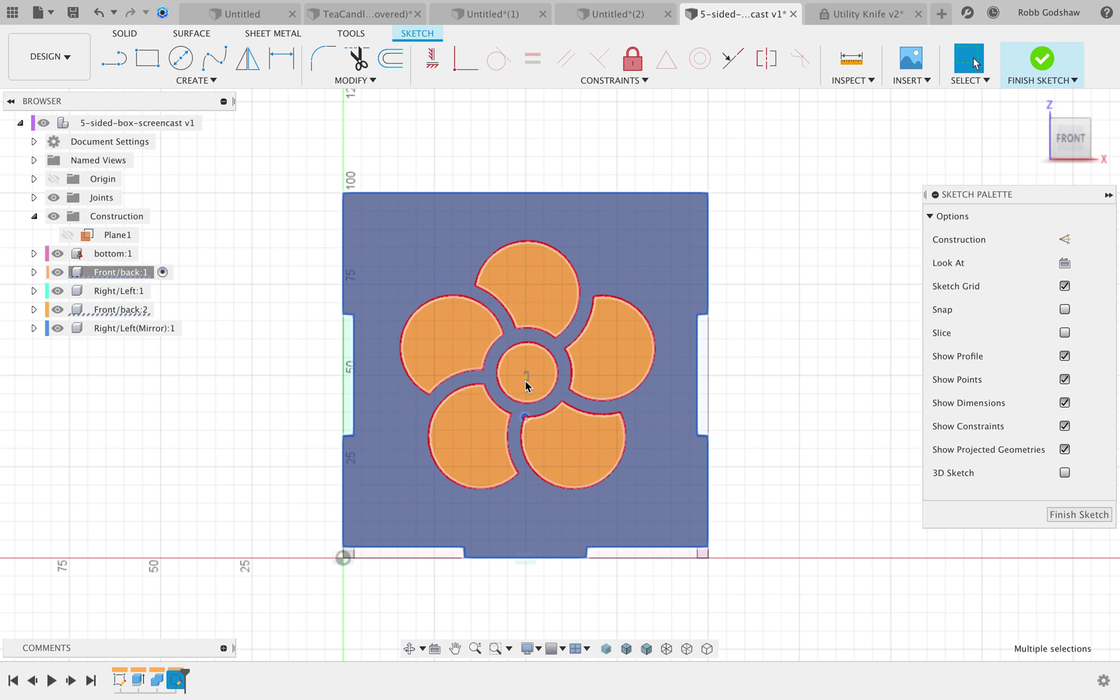
left_click(525, 381)
left_click(790, 193)
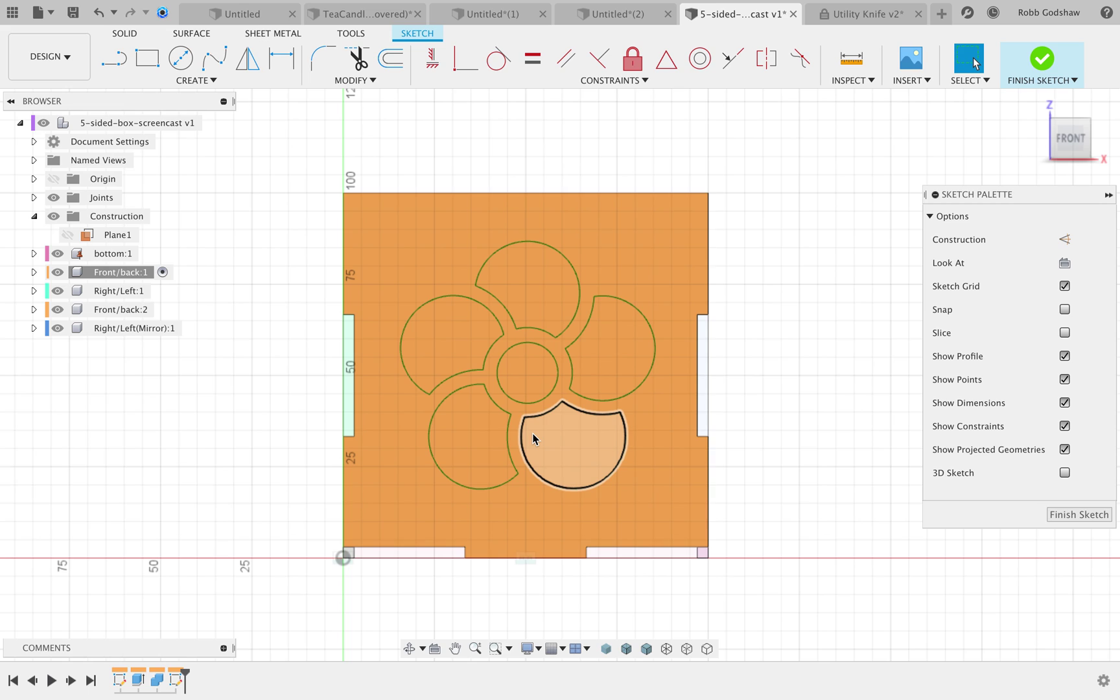
scroll(533, 435, "right", 10, "shift")
scroll(533, 435, "left", 4, "shift")
scroll(533, 437, "left", 8, "shift")
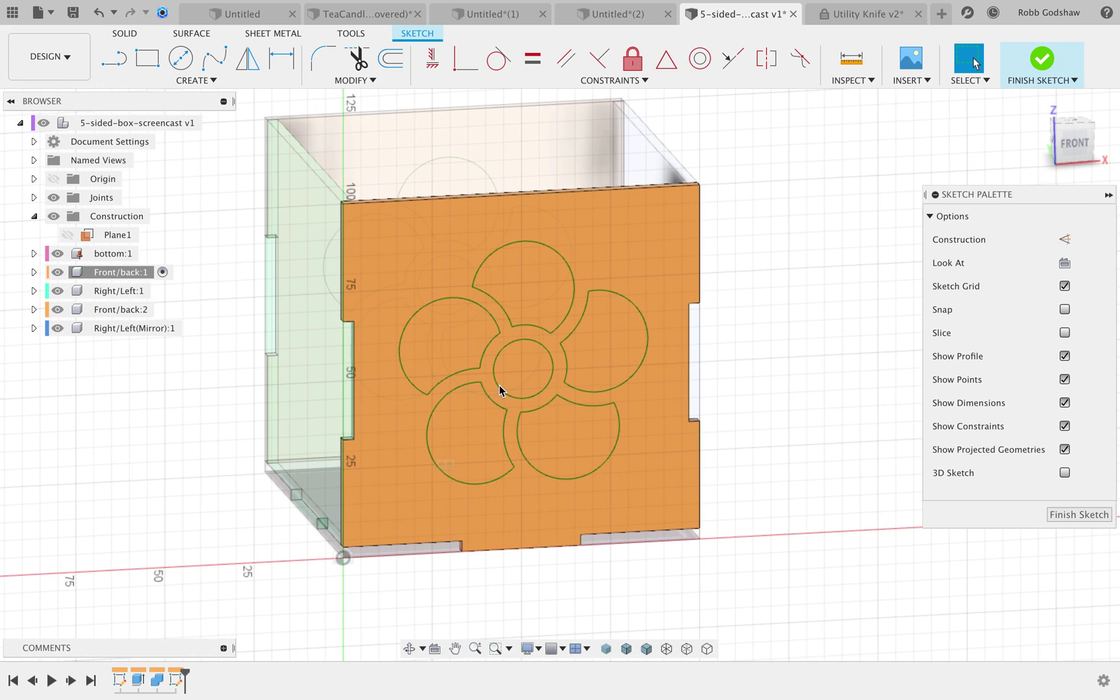
left_click(1040, 62)
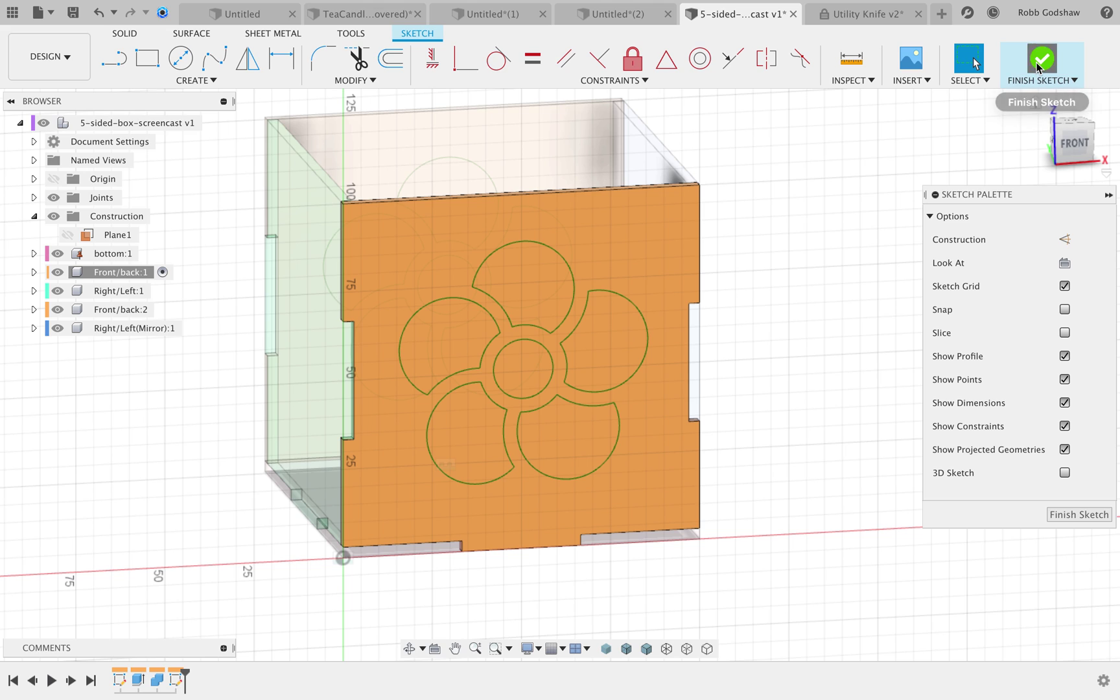
- Extrude the five petals and the central circle as a cut into the front panel with distance -thickness
key("e")
left_click(448, 343)
left_click(529, 280)
left_click(606, 337)
left_click(517, 379)
left_click(547, 424)
left_click(463, 429)
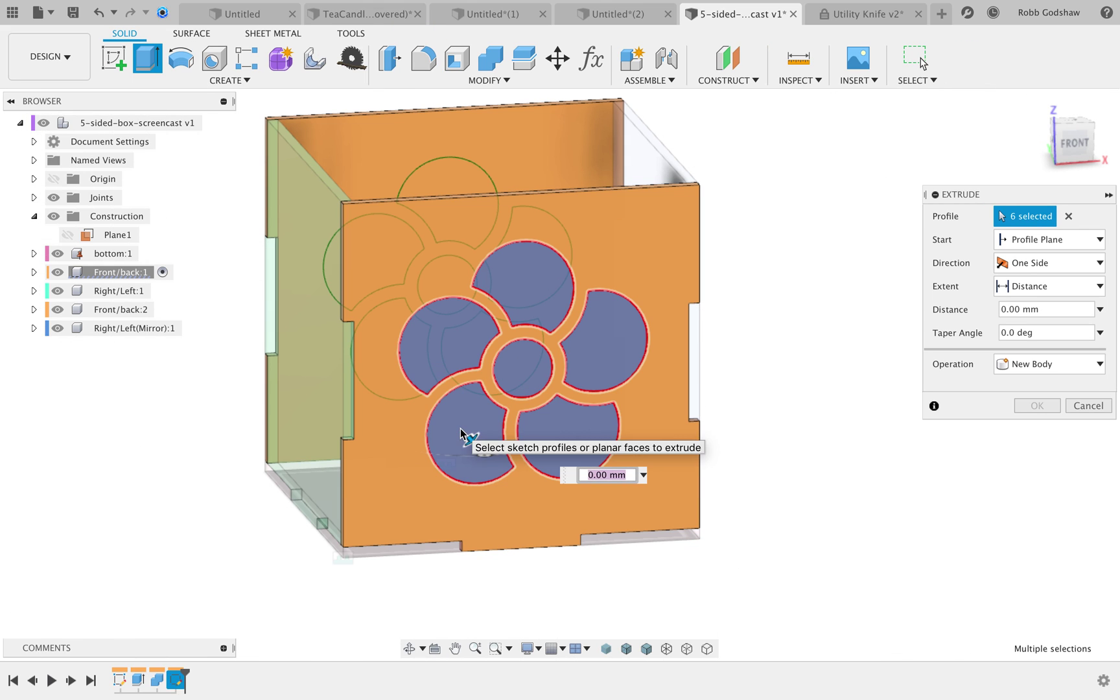
scroll(460, 429, "left", 10, "shift")
left_click_drag(627, 443, 619, 455)
type("-thickness")
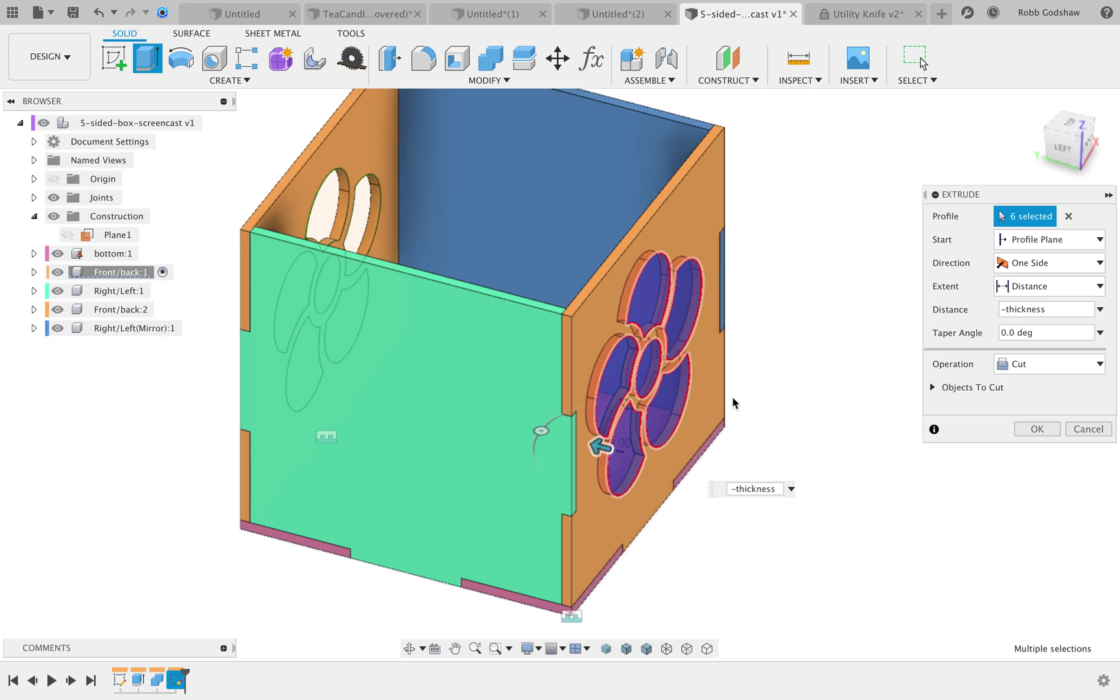
scroll(733, 398, "right", 3)
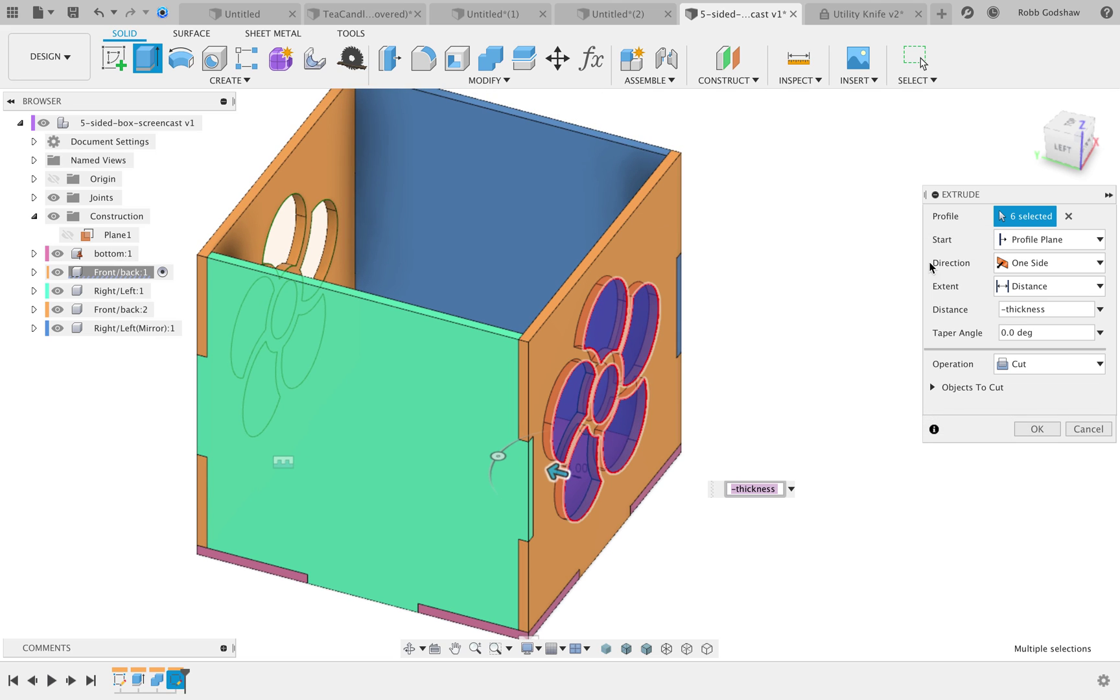
scroll(703, 320, "down", 2)
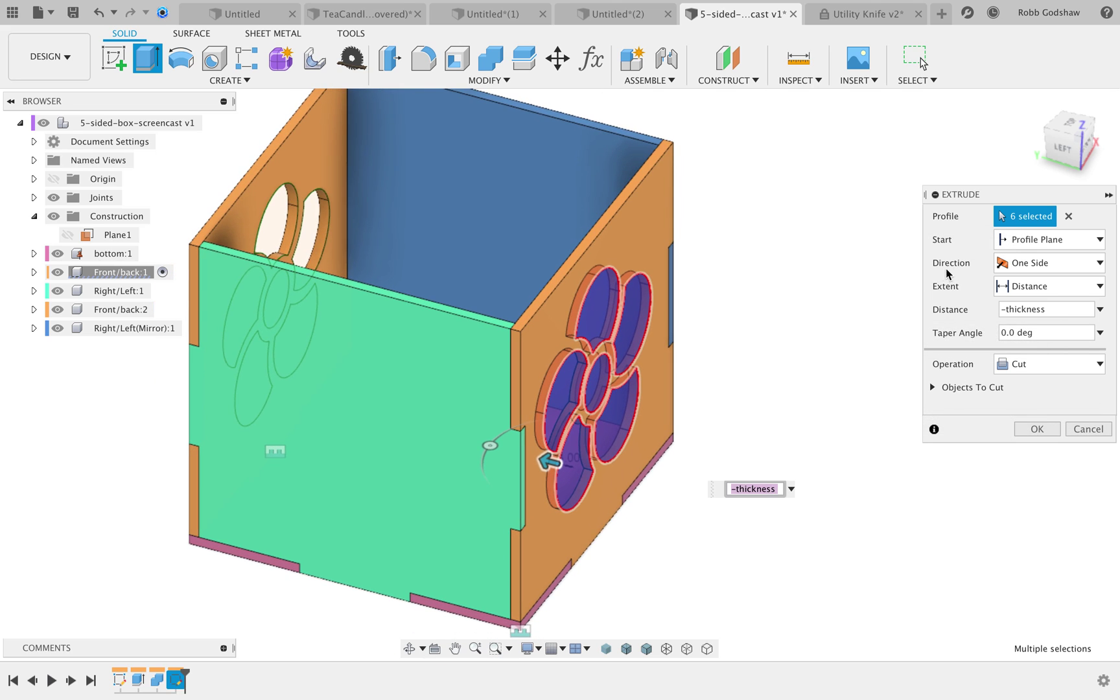
- Change the cut's extent to To Object, ending at the front panel's inner face, and complete the extrusion
left_click(1050, 286)
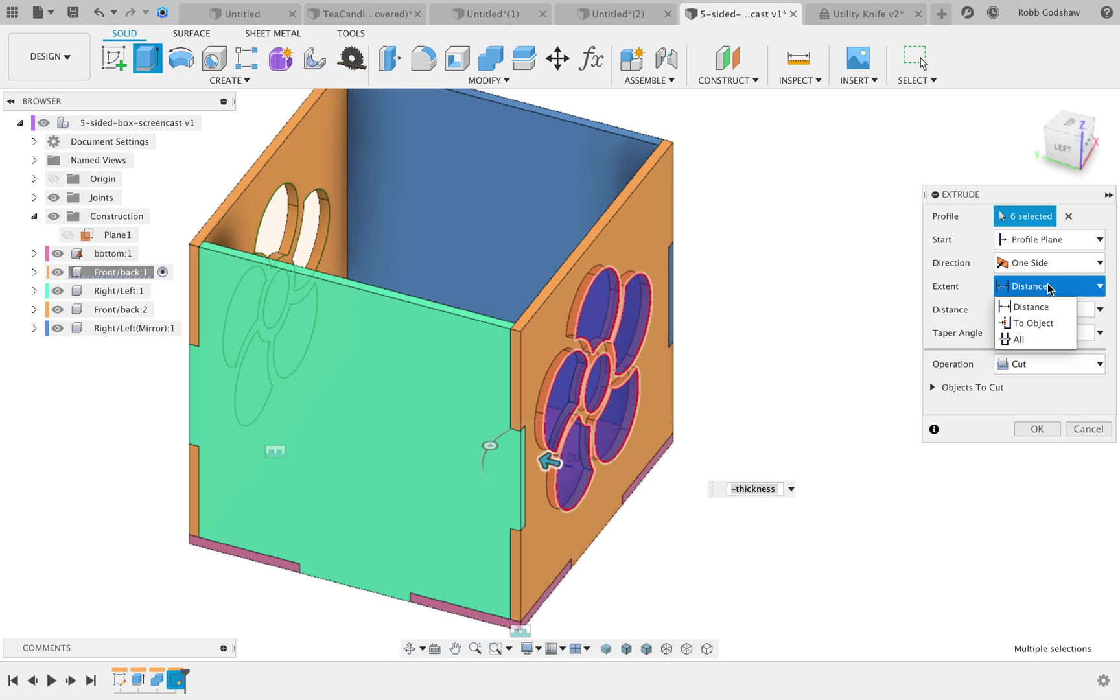
left_click(1043, 323)
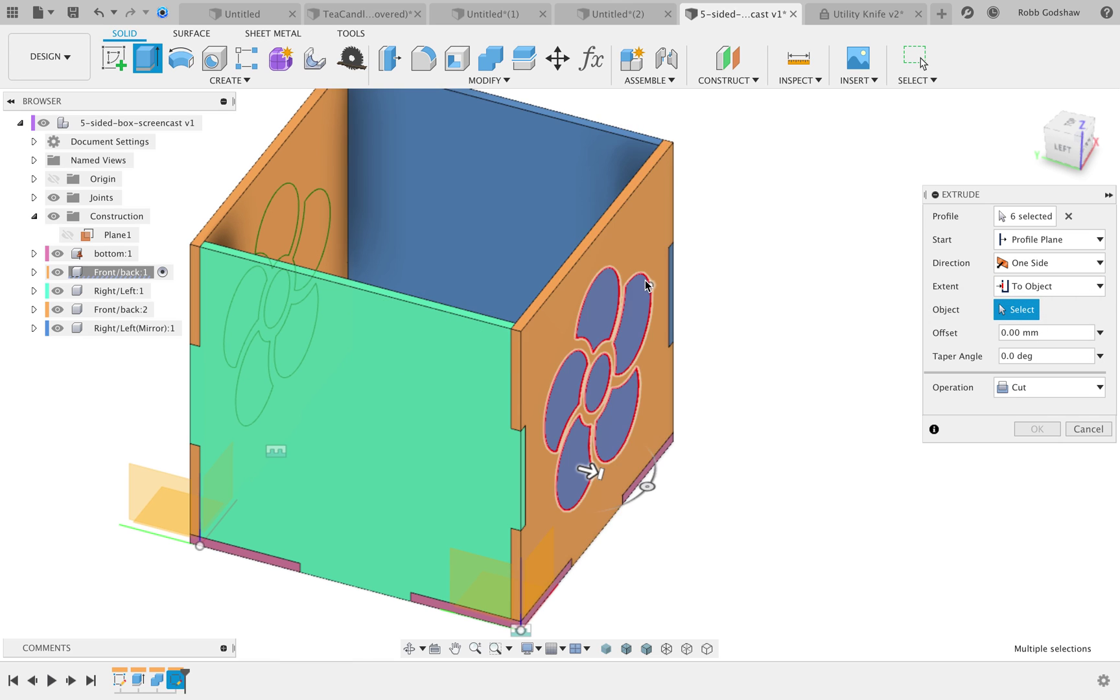
middle_click_drag(735, 280, 658, 283, "shift")
left_click(568, 174)
scroll(695, 170, "left", 10, "shift")
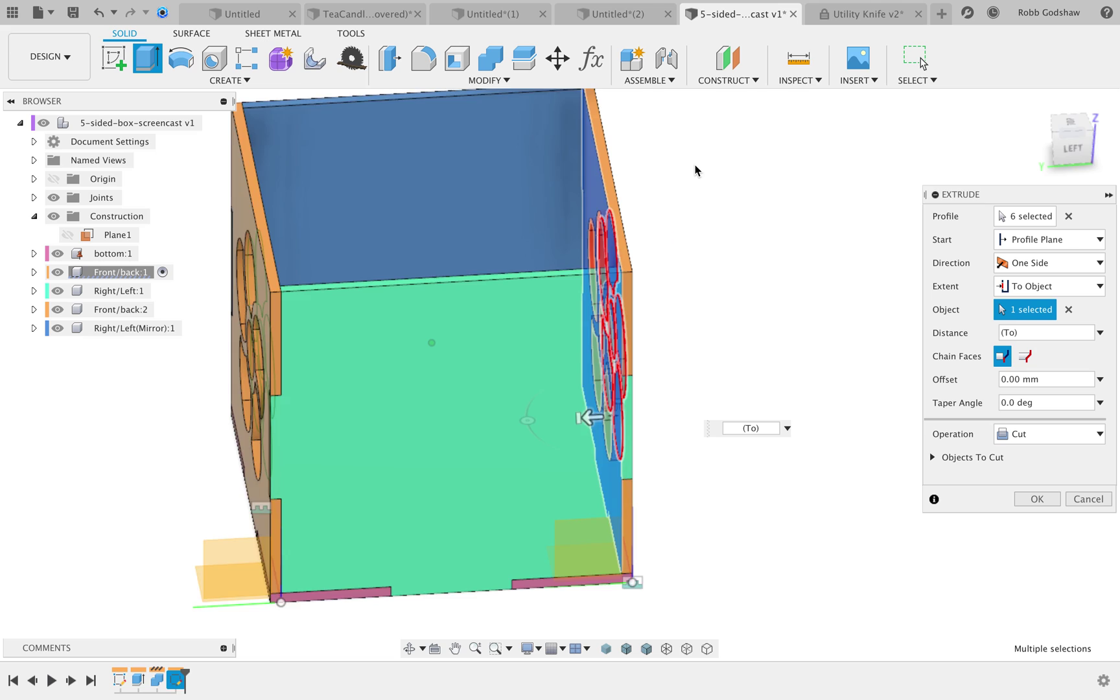
scroll(695, 170, "left", 2, "shift")
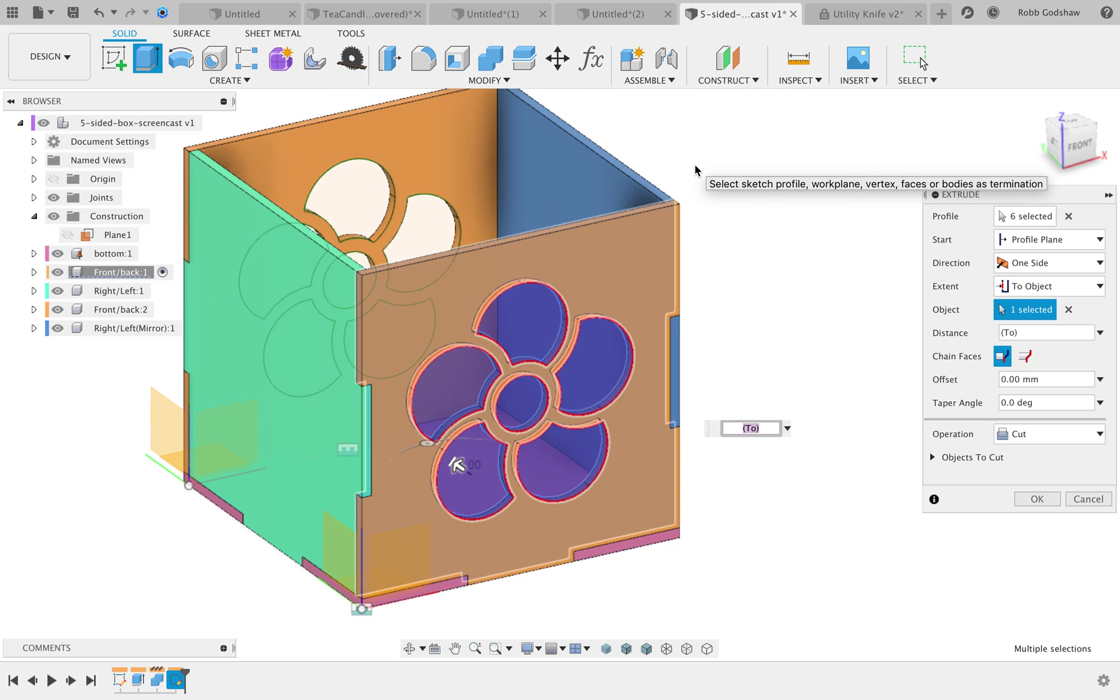
key("Return")
- Activate the top-level component and roll the timeline back to just before the feature that mirrors the Right/Left panel
scroll(692, 283, "down", 5, "shift")
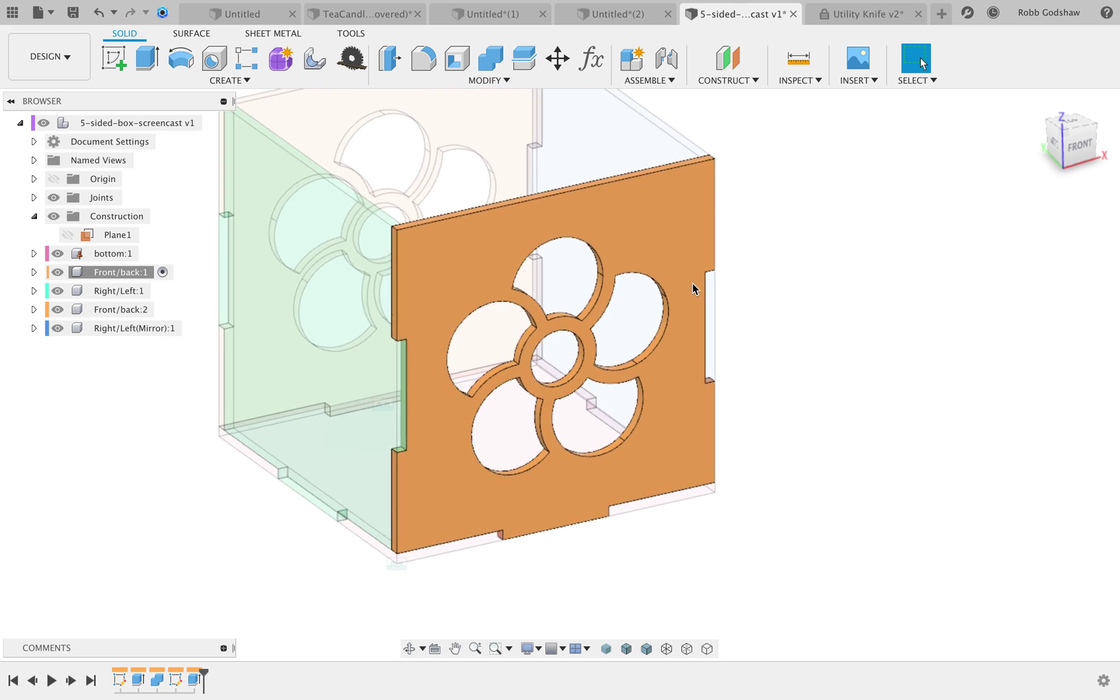
scroll(692, 284, "down", 3, "shift")
left_click(625, 281)
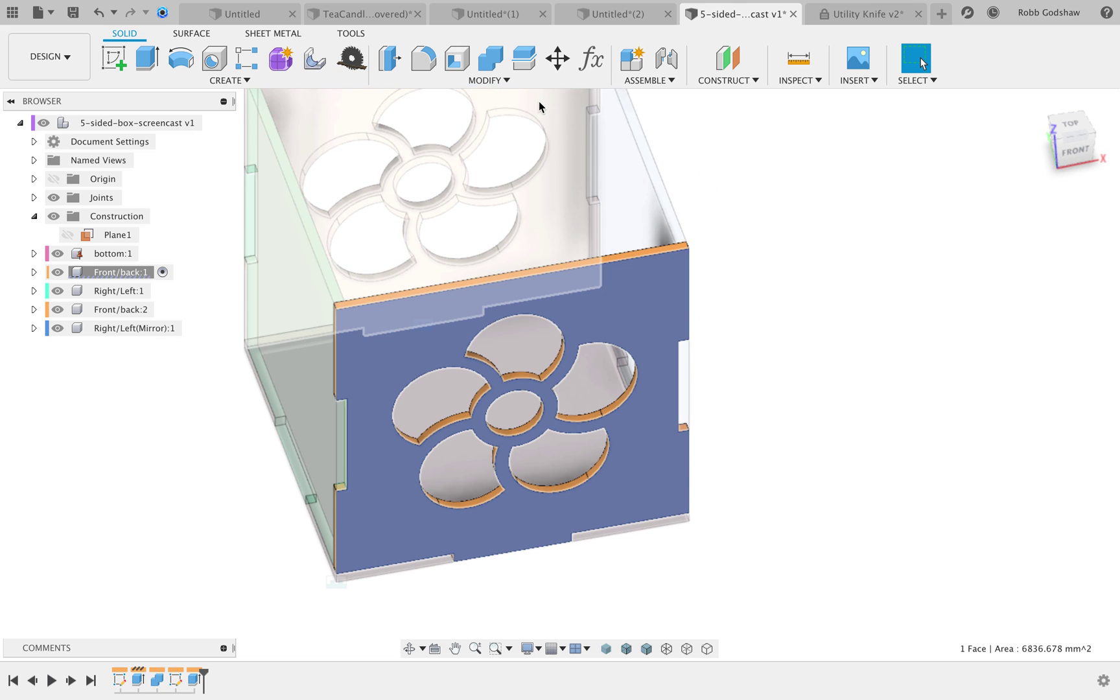
scroll(546, 123, "up", 3, "shift")
scroll(546, 123, "up", 5, "shift")
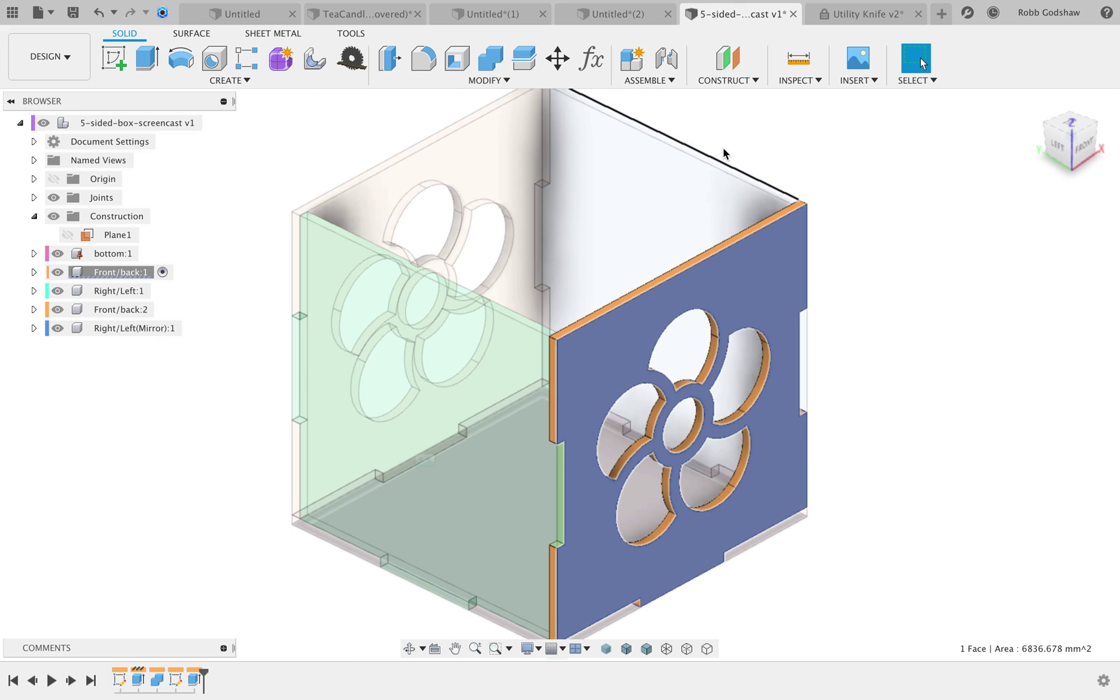
left_click(884, 208)
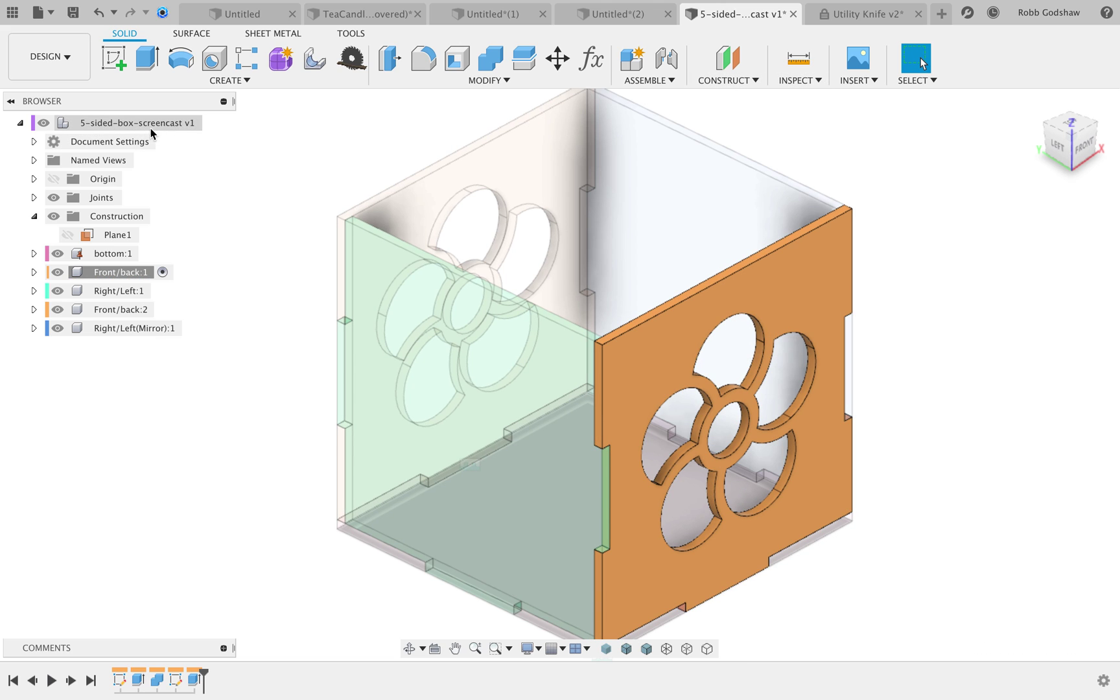
left_click(209, 123)
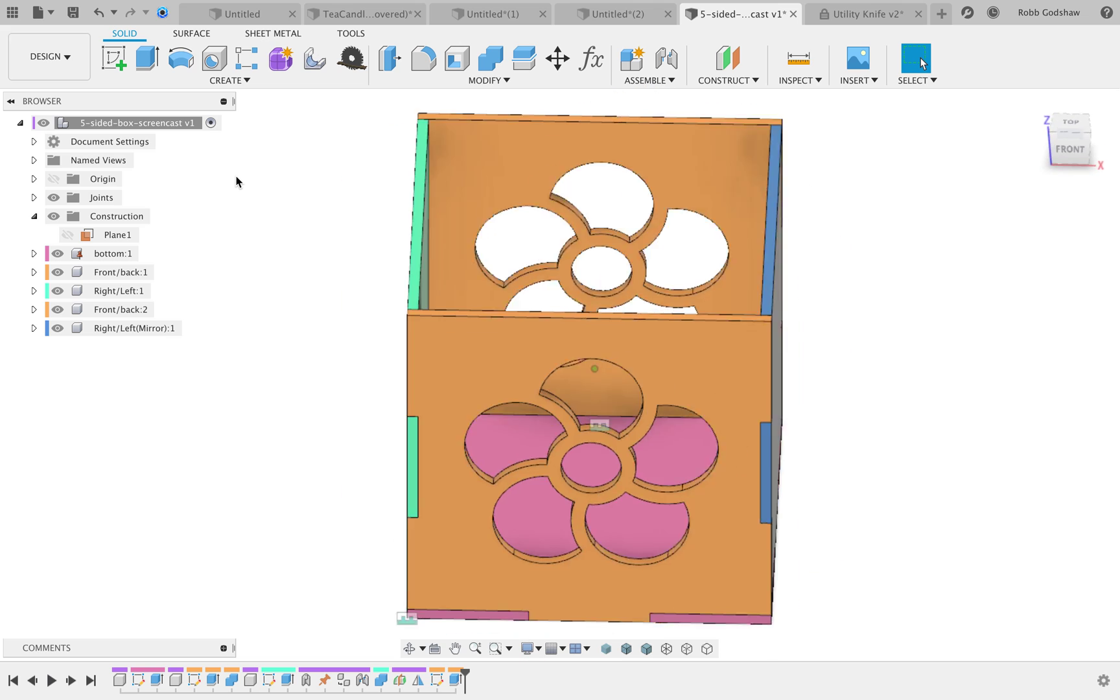
left_click(418, 679)
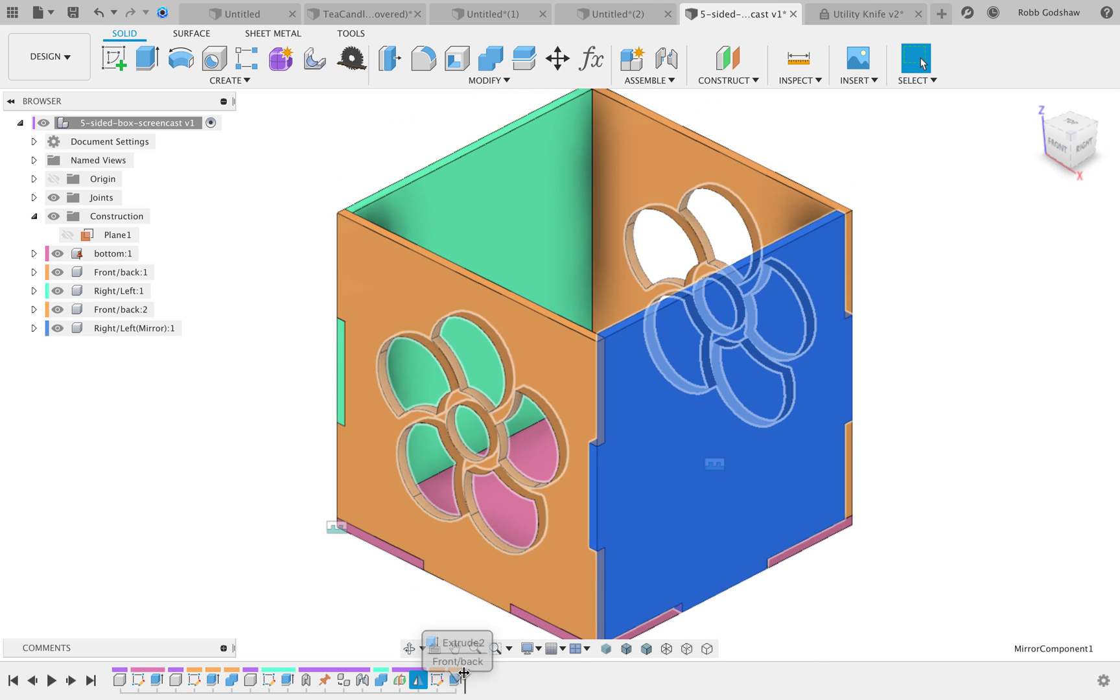
left_click_drag(465, 675, 410, 669)
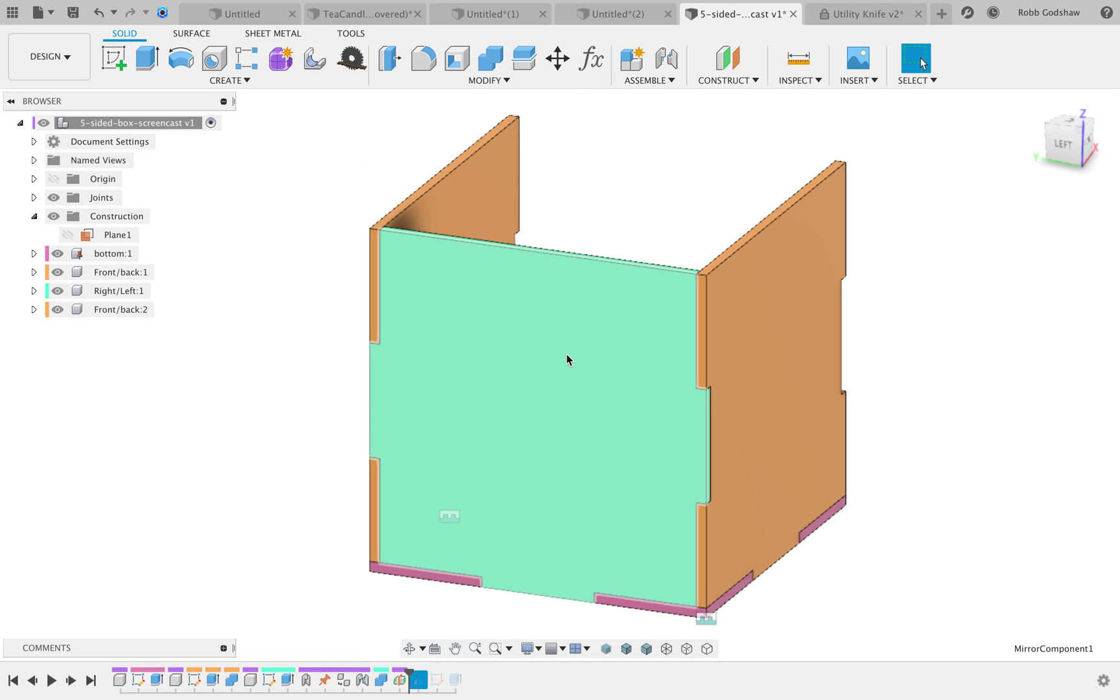
- Activate the Right/Left:1 component and start a sketch on its outer face
left_click(565, 353)
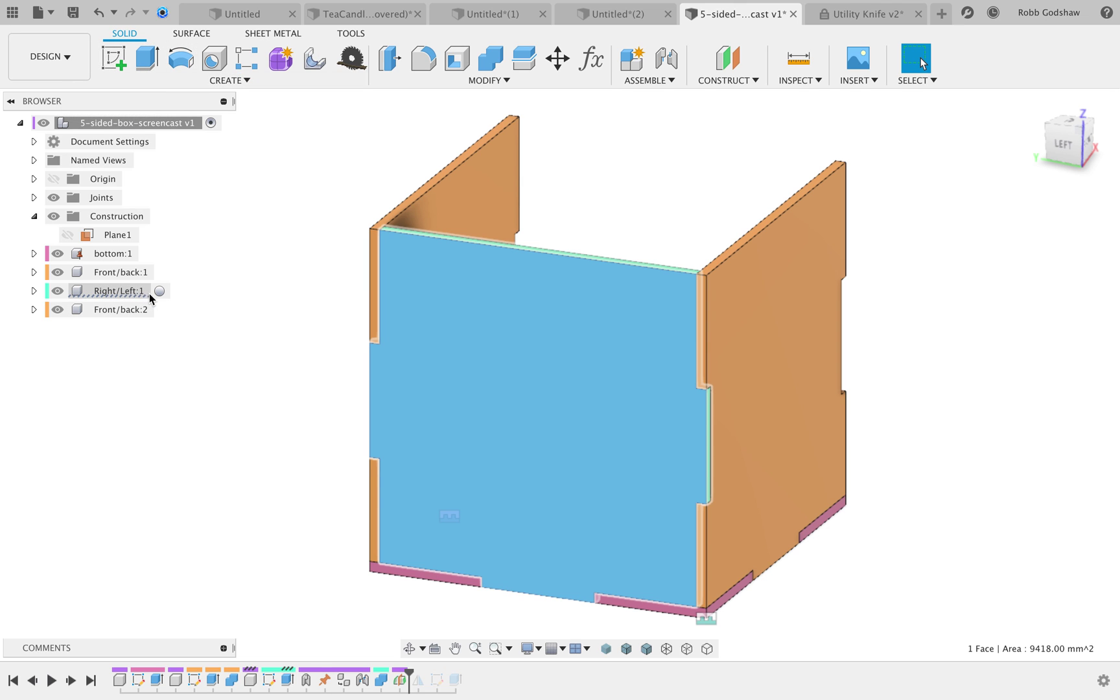
left_click(159, 290)
left_click(114, 58)
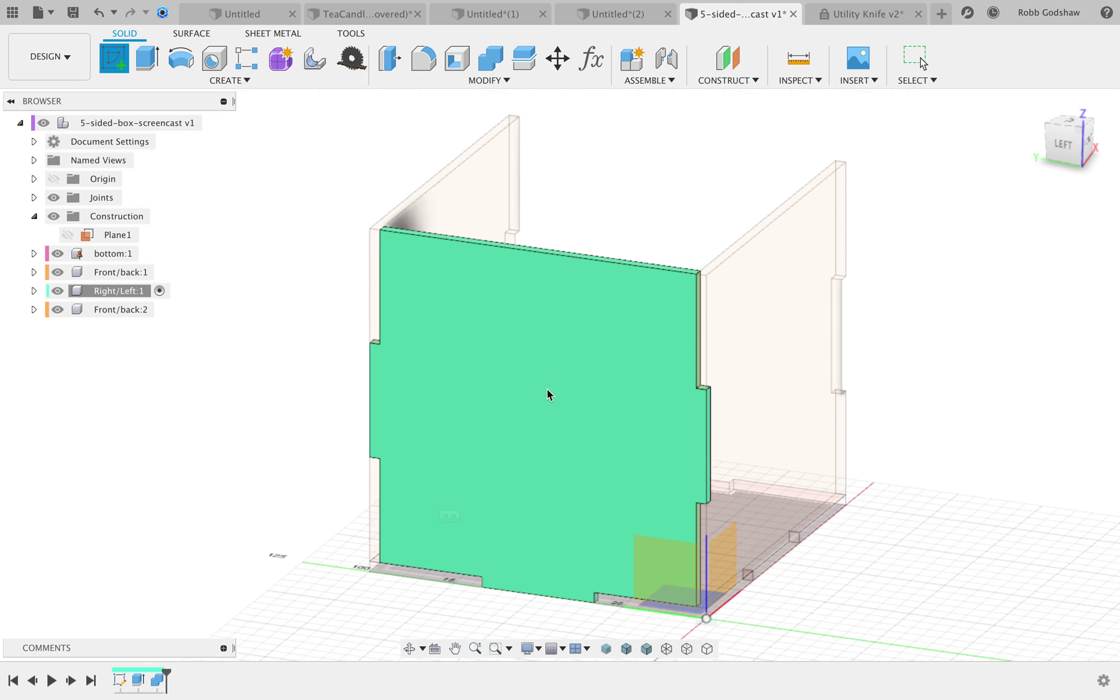
left_click(594, 438)
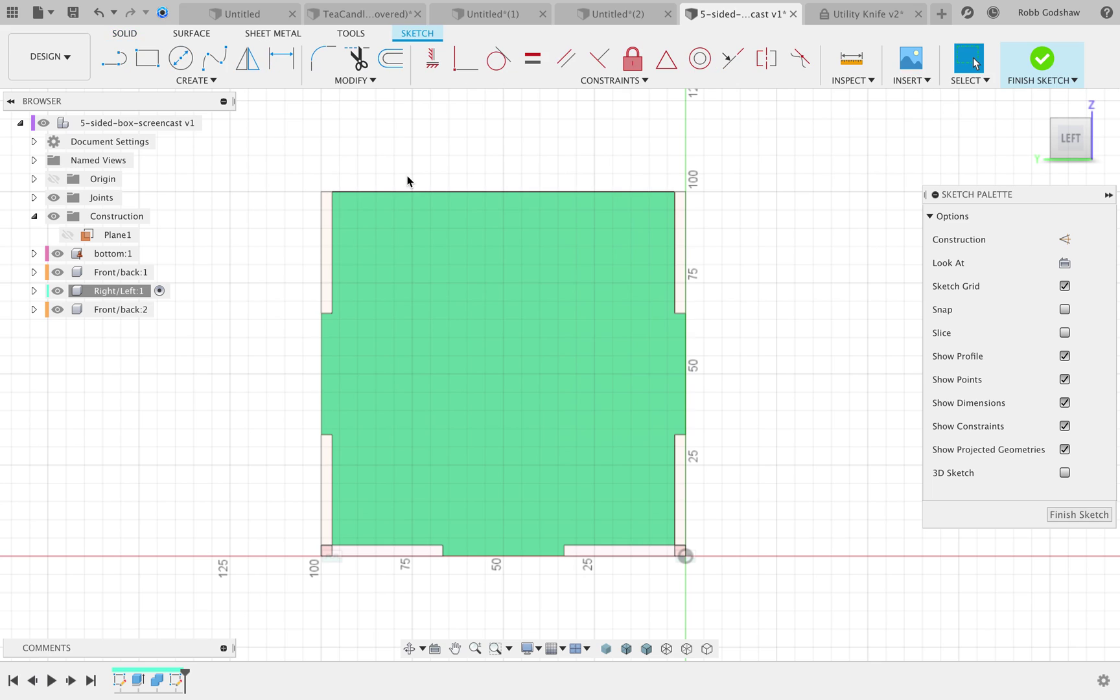
- Insert the SVG file Toilet.svg from the Degenderator folder into the side panel sketch
left_click(214, 80)
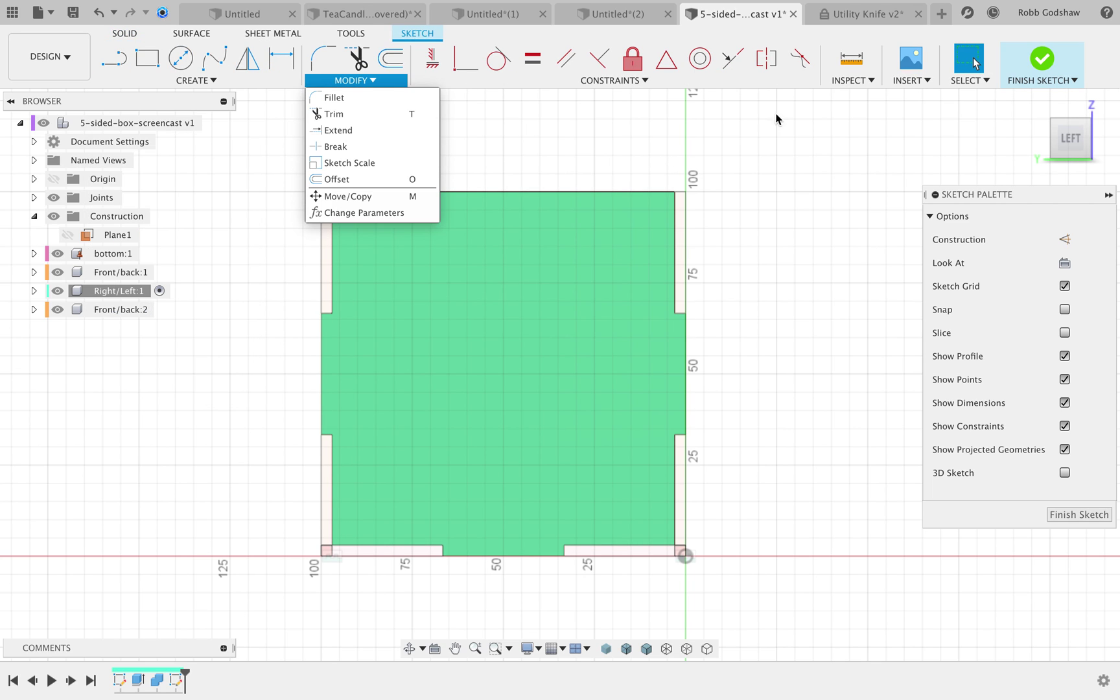
mouse_move(911, 79)
left_click(914, 164)
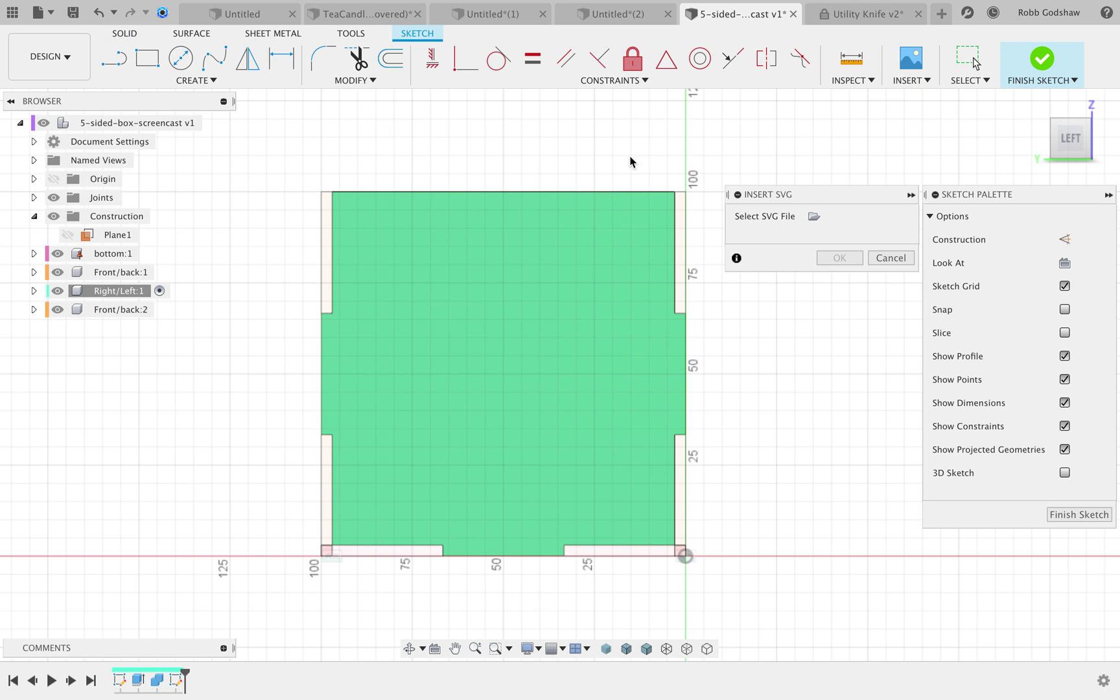
left_click(813, 219)
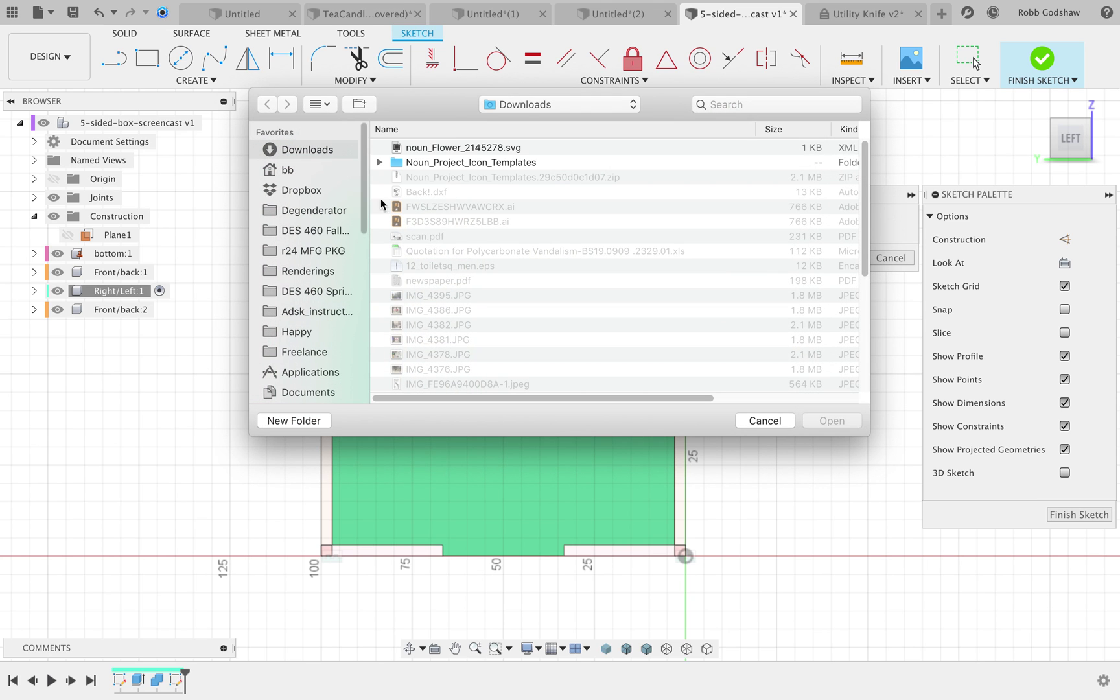
left_click(318, 209)
double_click(459, 147)
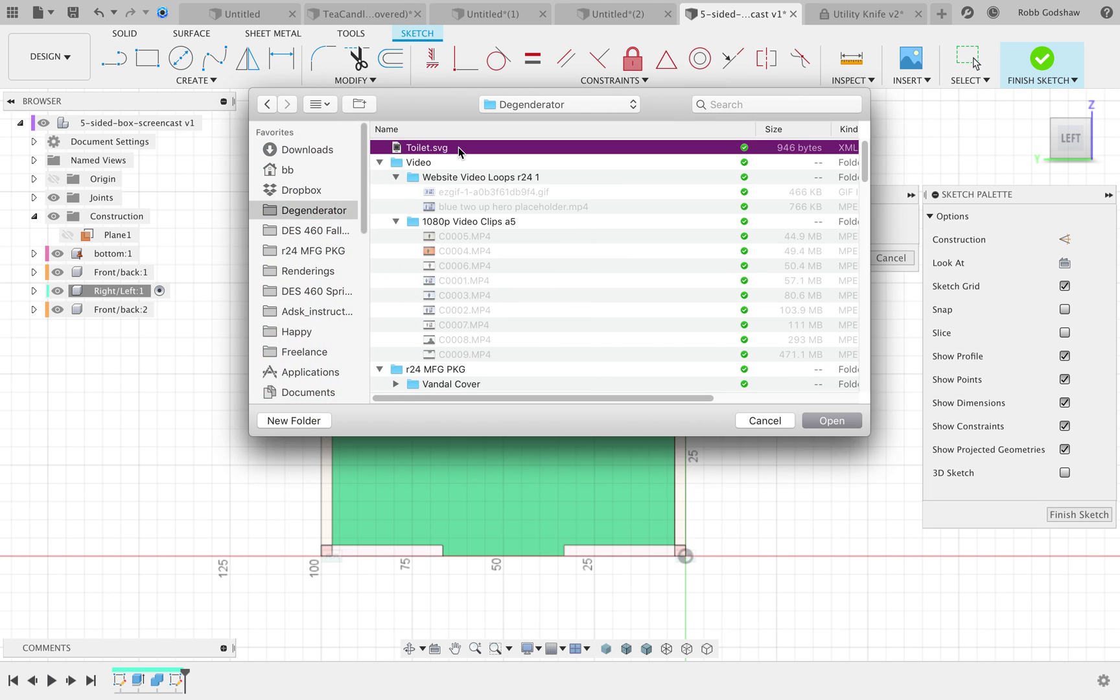
- Place the toilet artwork roughly centered on the side panel and accept the insertion
mouse_move(711, 585)
left_mouse_down()
mouse_move(489, 439)
mouse_move(398, 280)
mouse_move(495, 365)
mouse_move(478, 344)
left_mouse_up()
left_click_drag(398, 277, 384, 247)
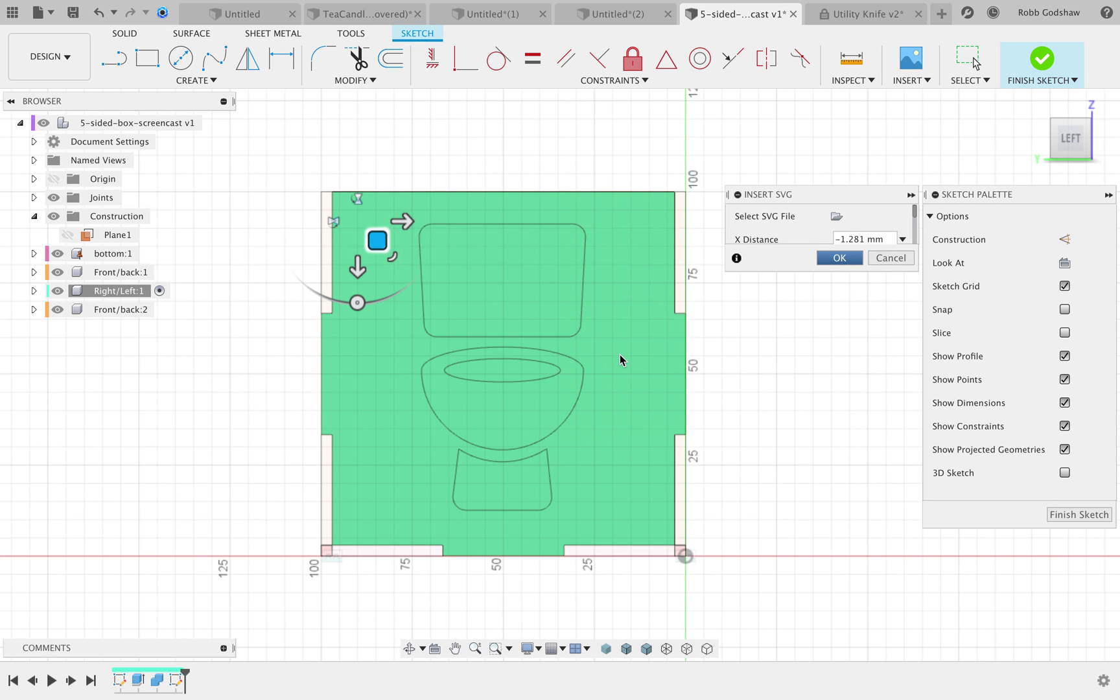
key("Return")
scroll(538, 356, "up", 4)
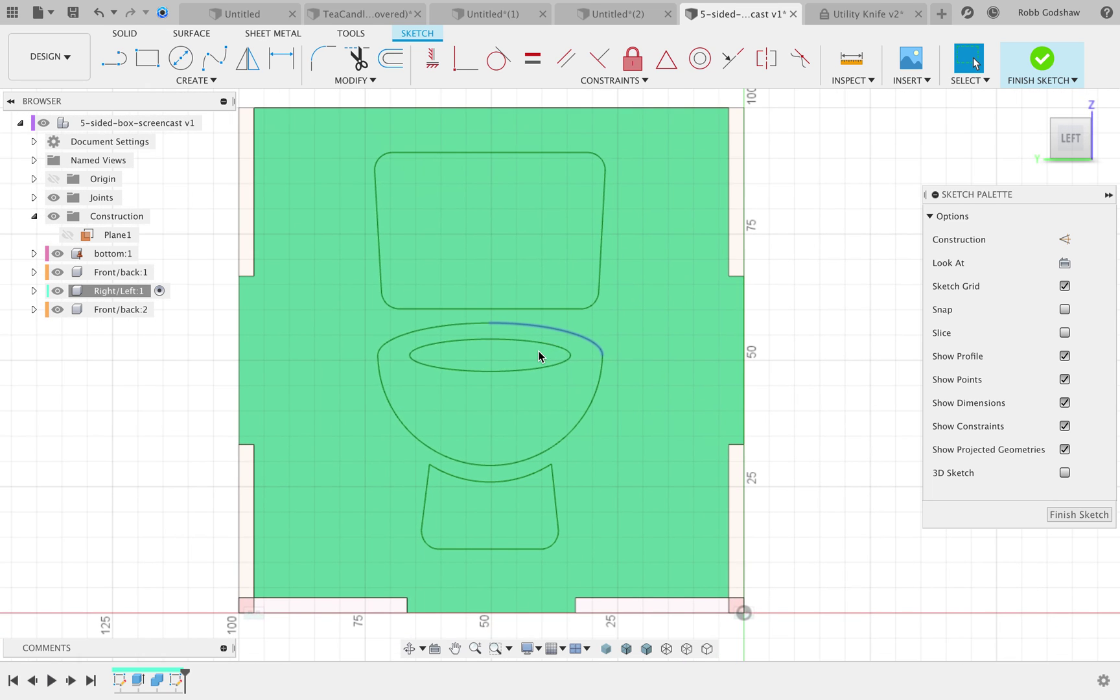
key("r")
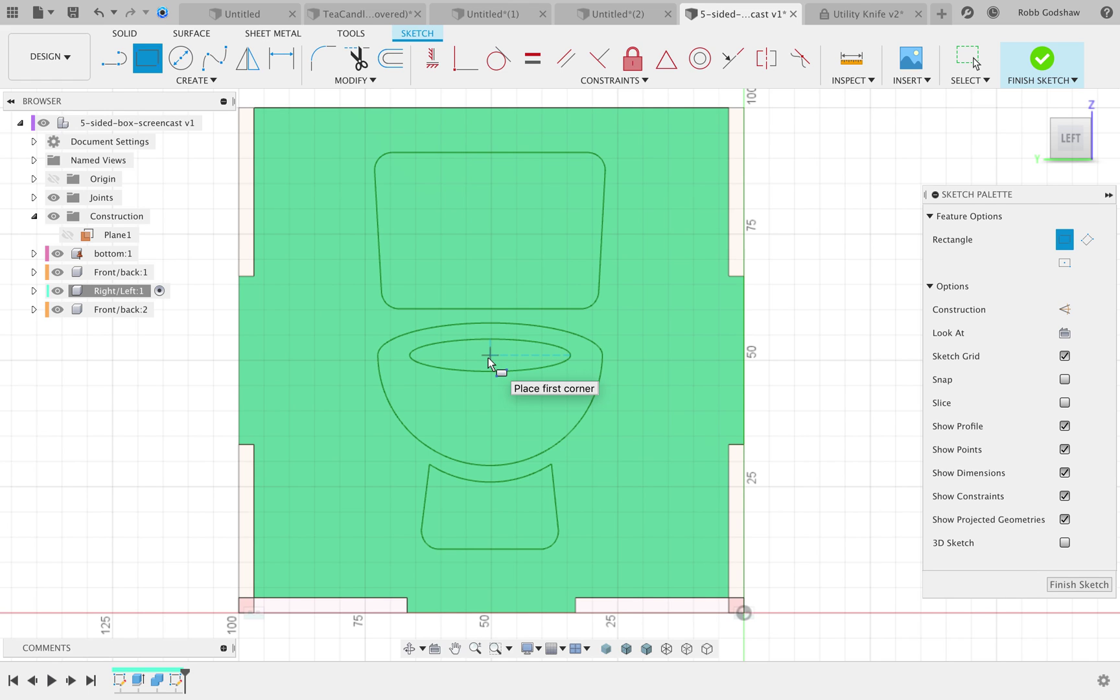
left_click(1065, 263)
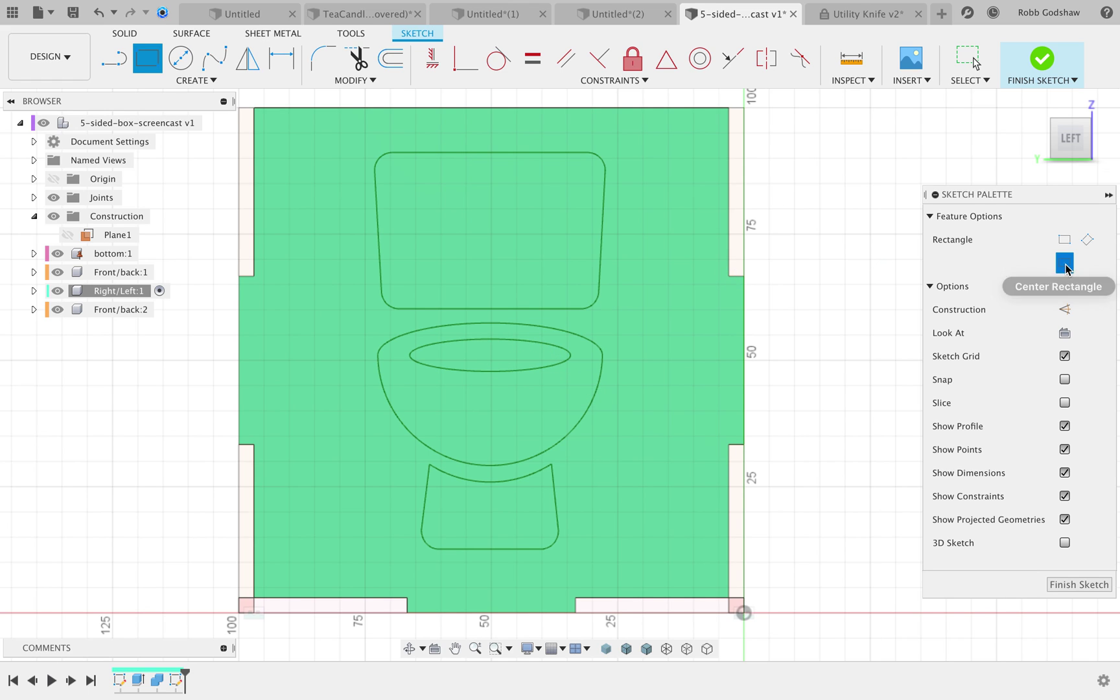
left_click(490, 332)
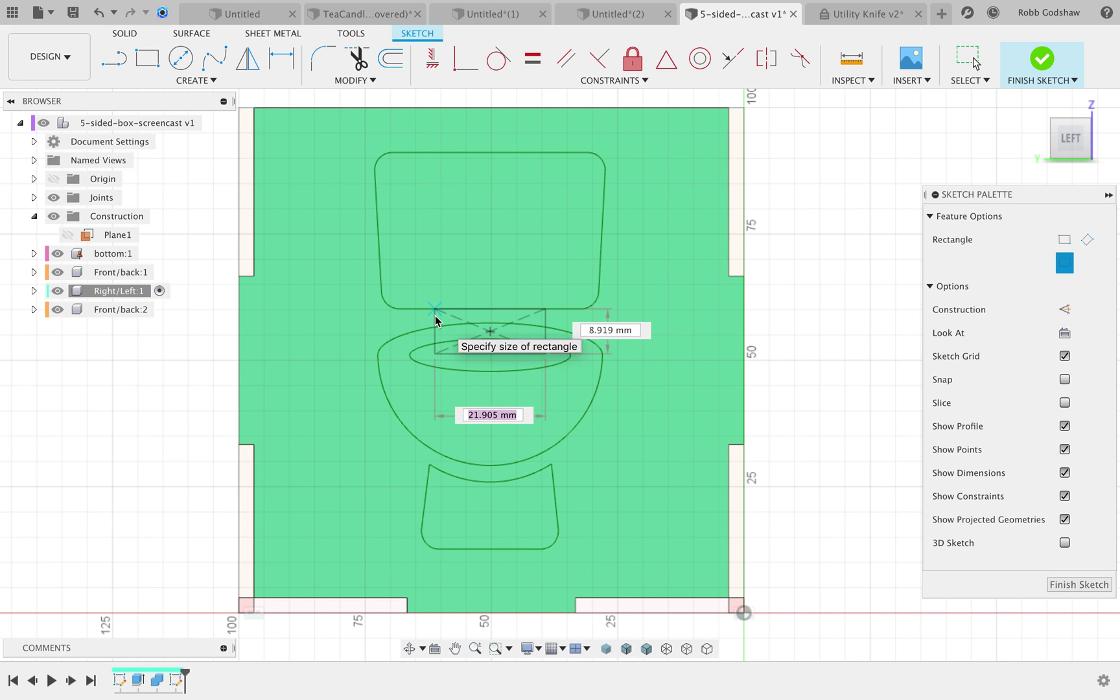
scroll(421, 318, "up", 1)
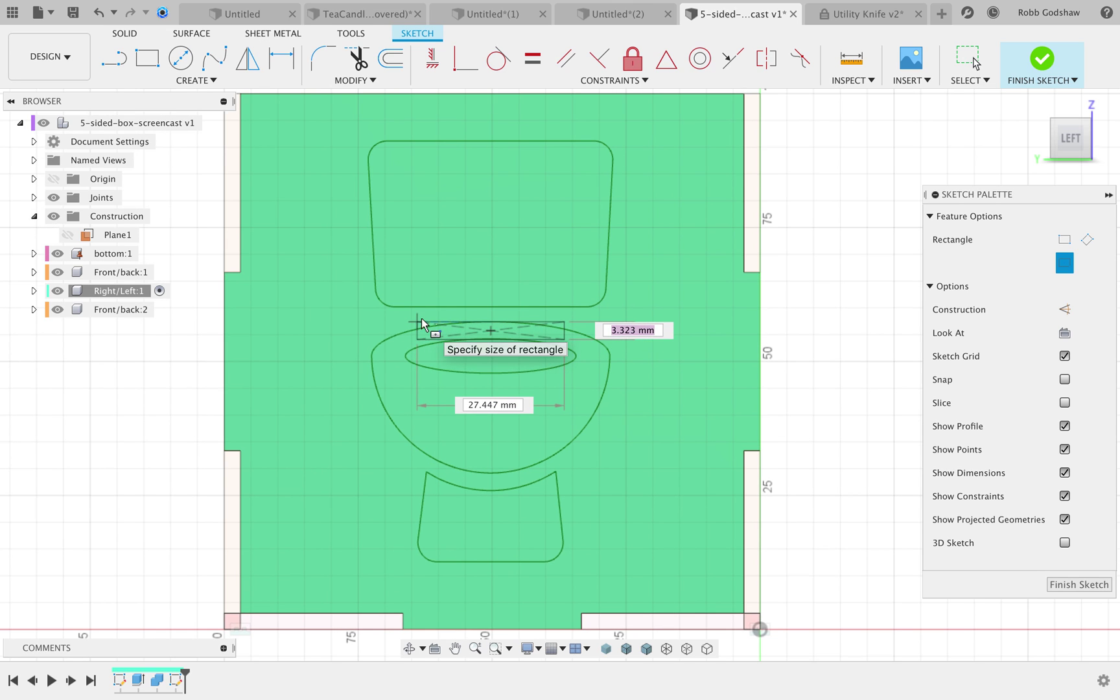
scroll(421, 318, "up", 1)
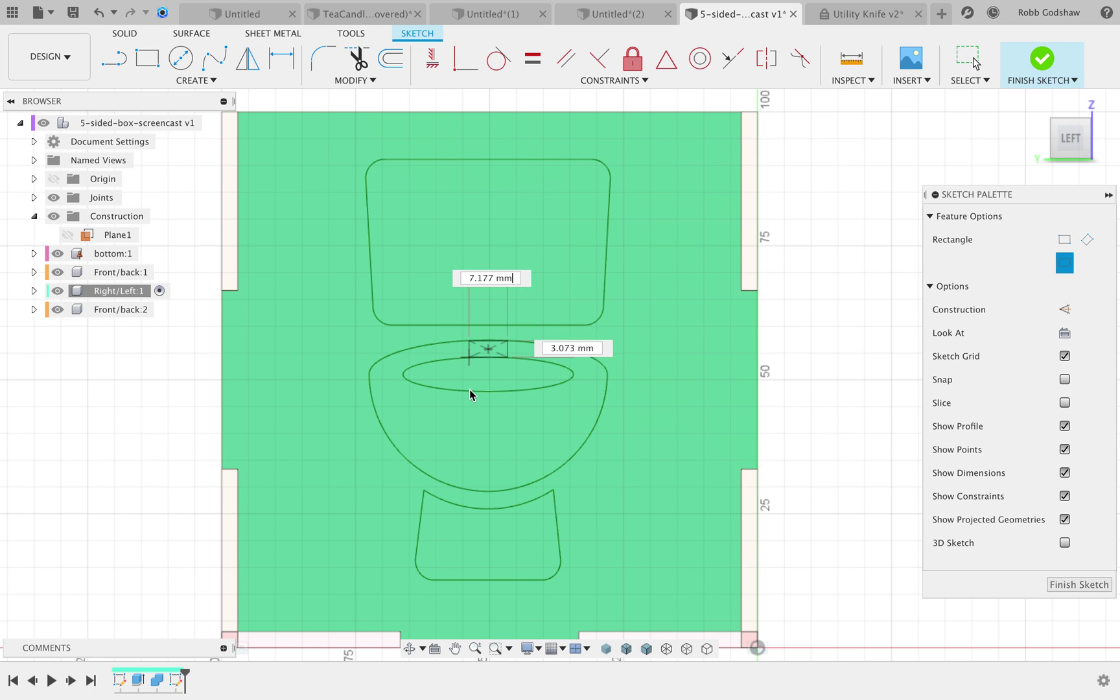
key("Escape")
middle_click_drag(485, 373, 458, 358)
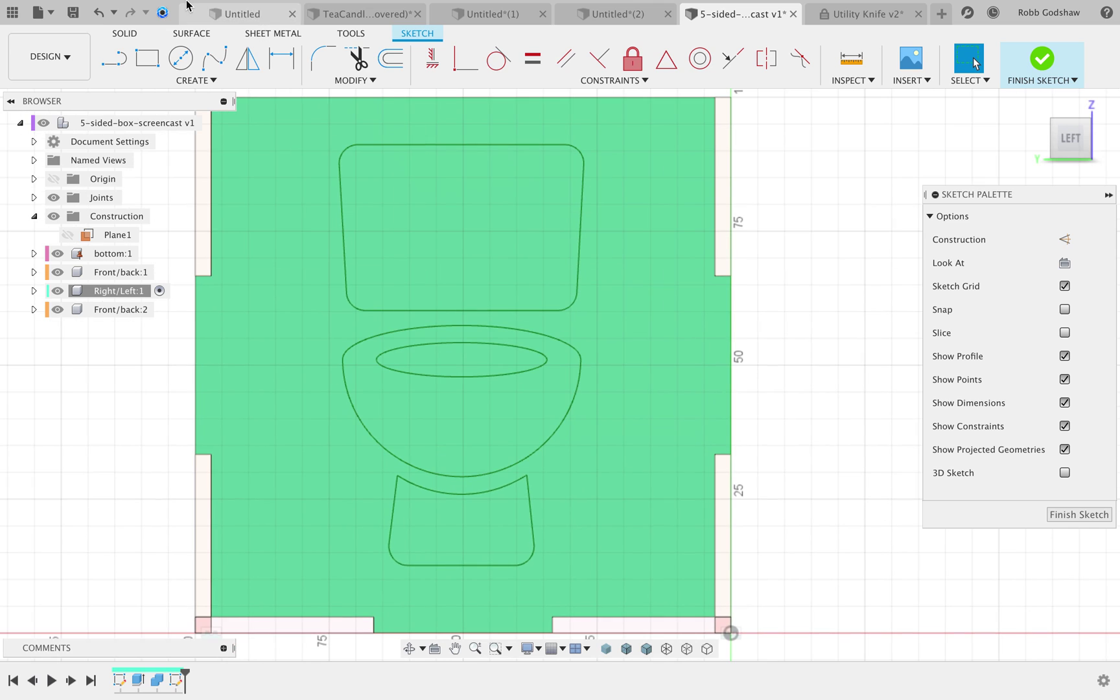
- Draw a rectangle about 7.3 by 7.8 mm across the upper rim of the toilet bowl and finish the sketch
left_click(150, 59)
left_click(443, 360)
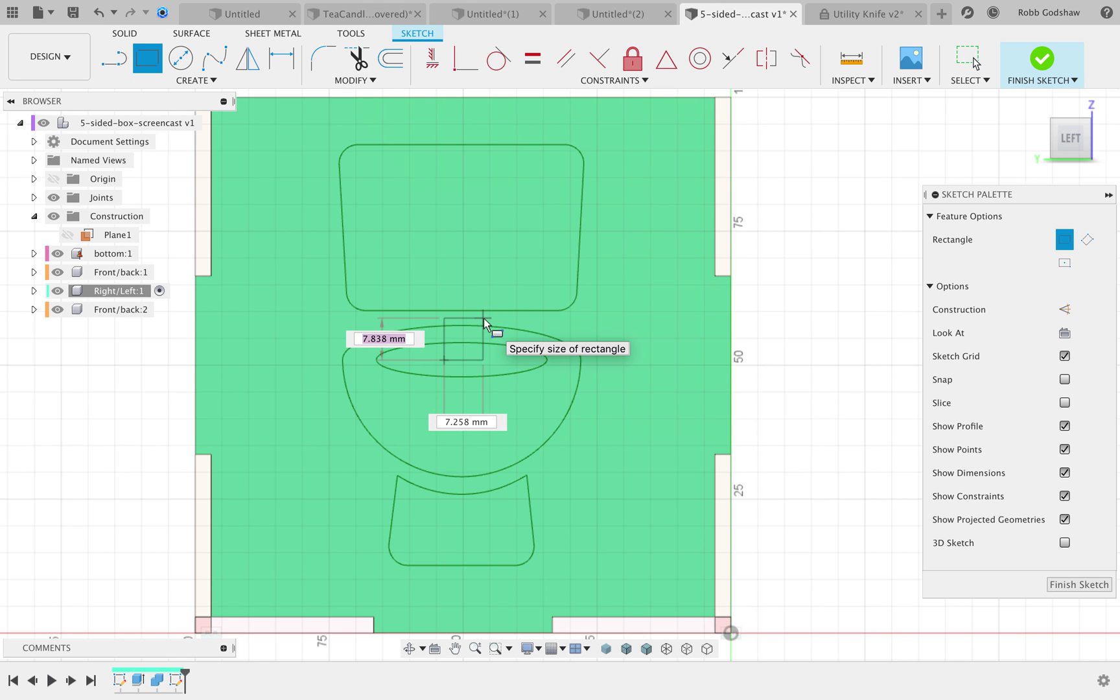
left_click(485, 318)
left_click(1037, 59)
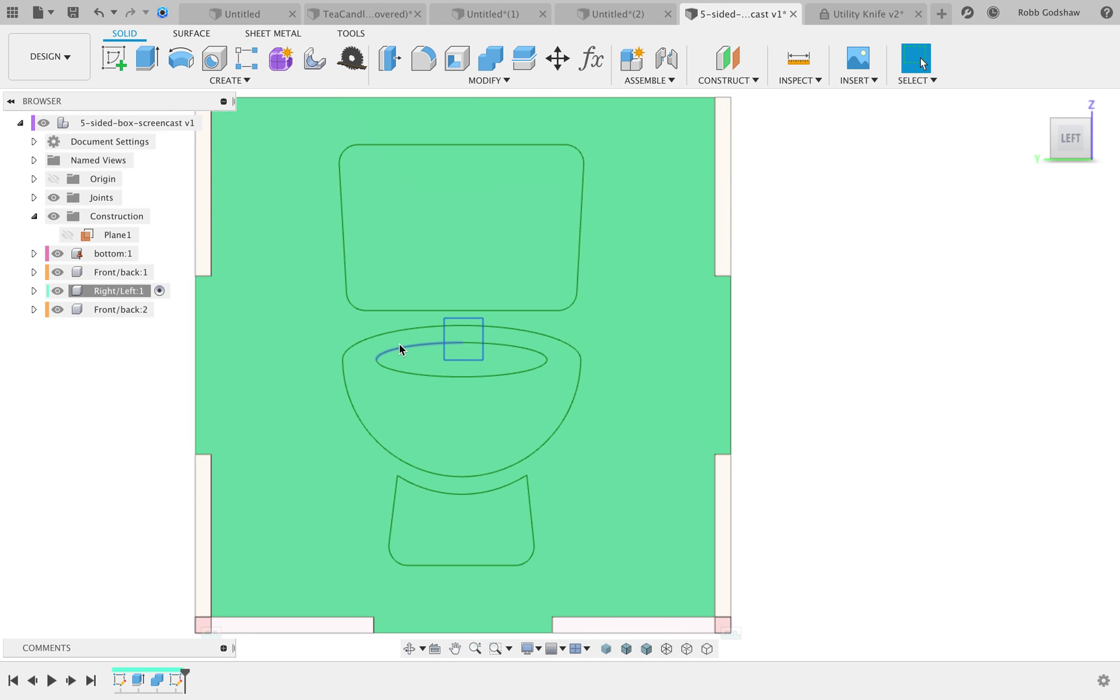
- Start an extruded cut of the toilet's tank, bowl and base profiles into the side panel, about 6 mm deep
key("e")
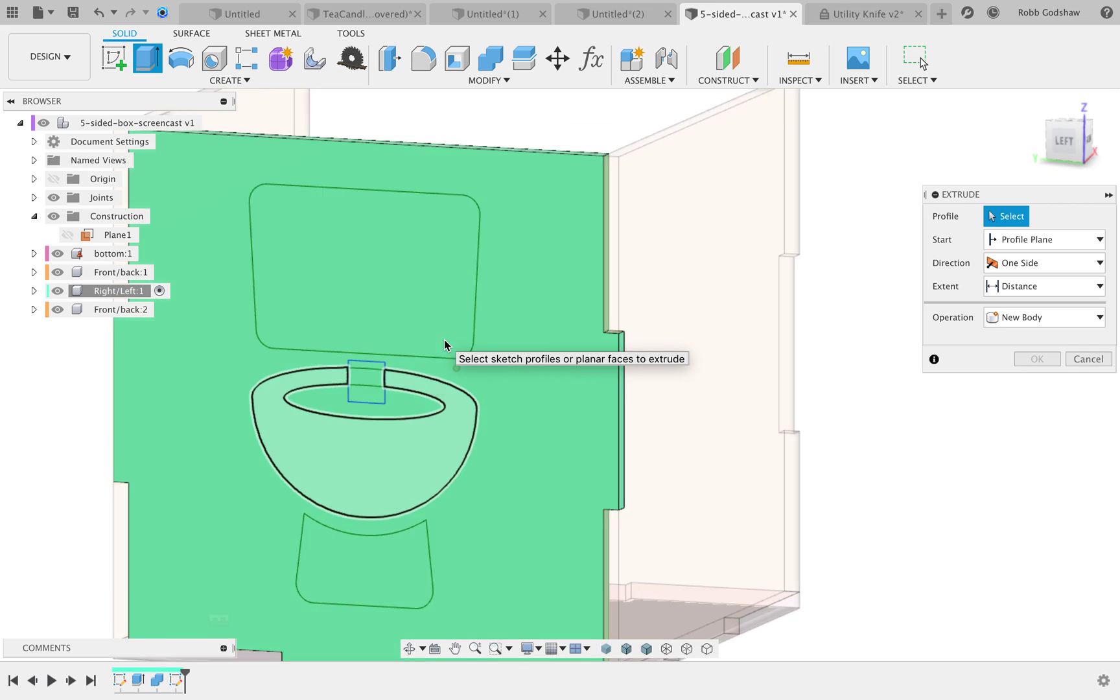
left_click(262, 577)
left_click(313, 391)
left_click(312, 300)
left_click_drag(266, 288, 296, 293)
scroll(330, 290, "right", 8, "shift")
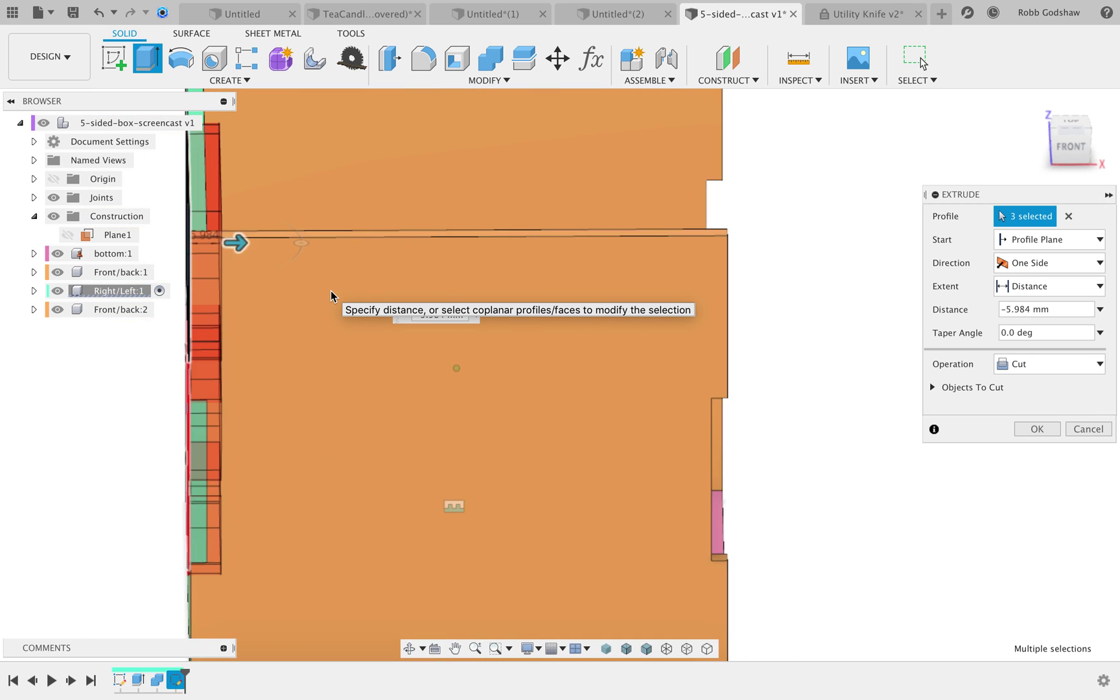
scroll(330, 290, "up", 5, "shift")
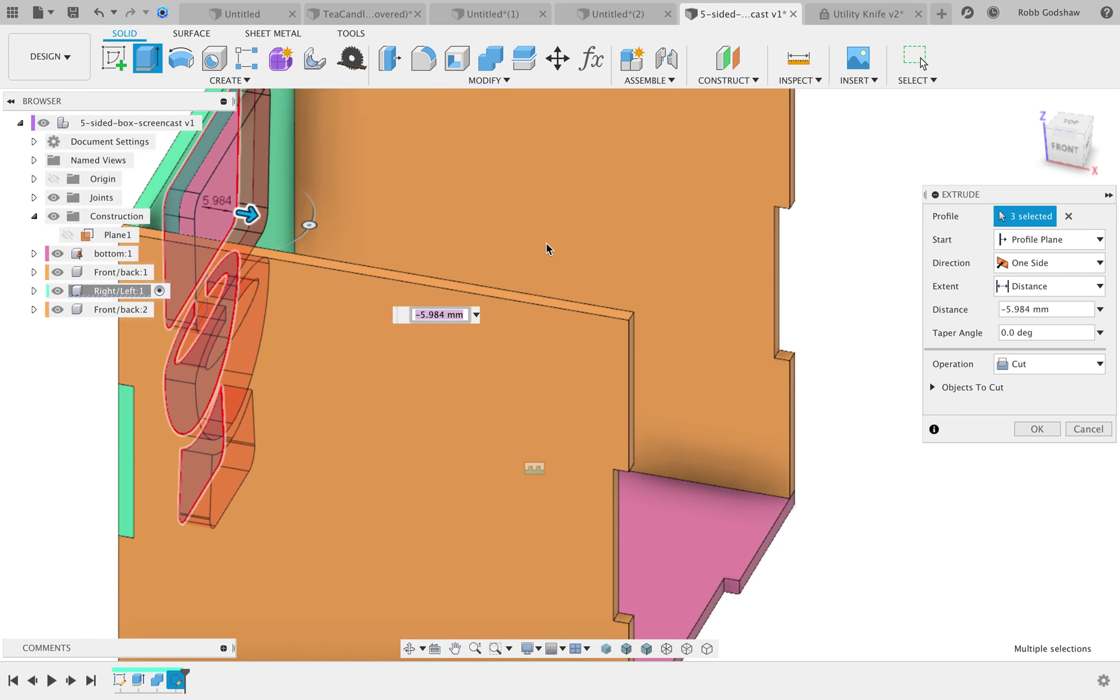
- Set the cut distance to -thickness
left_click(277, 163)
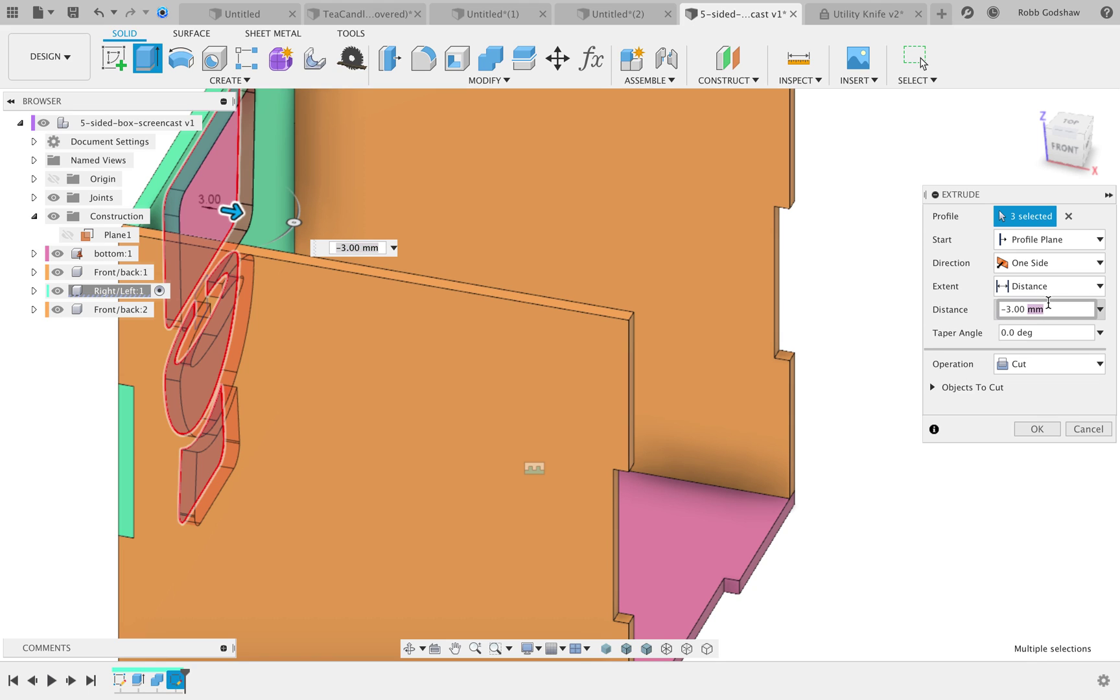
type("-thickness")
key("Return")
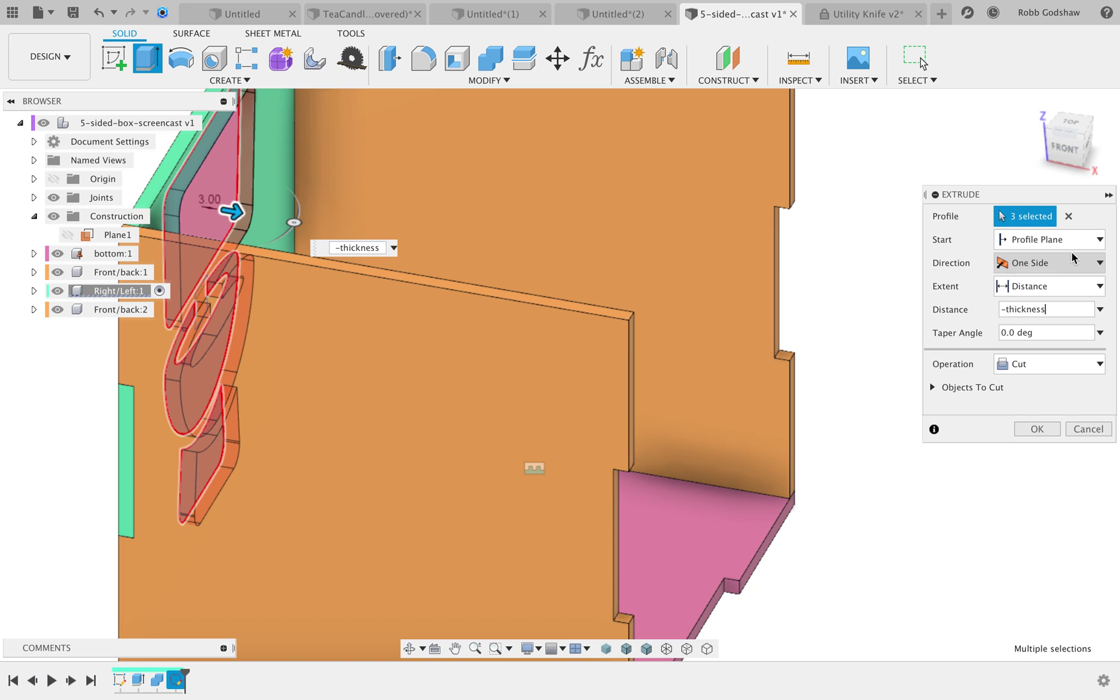
- Set the cut's extent to To Object with the side panel's inner face as the target and confirm it
left_click(1074, 286)
left_click(1059, 318)
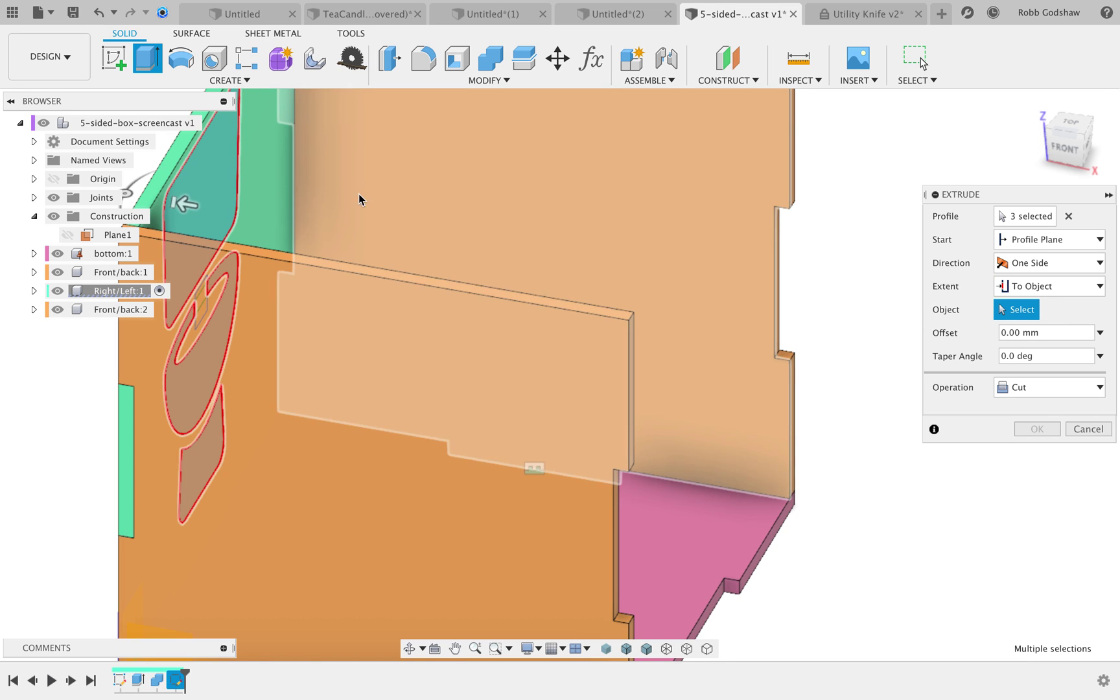
left_click(273, 164)
key("Return")
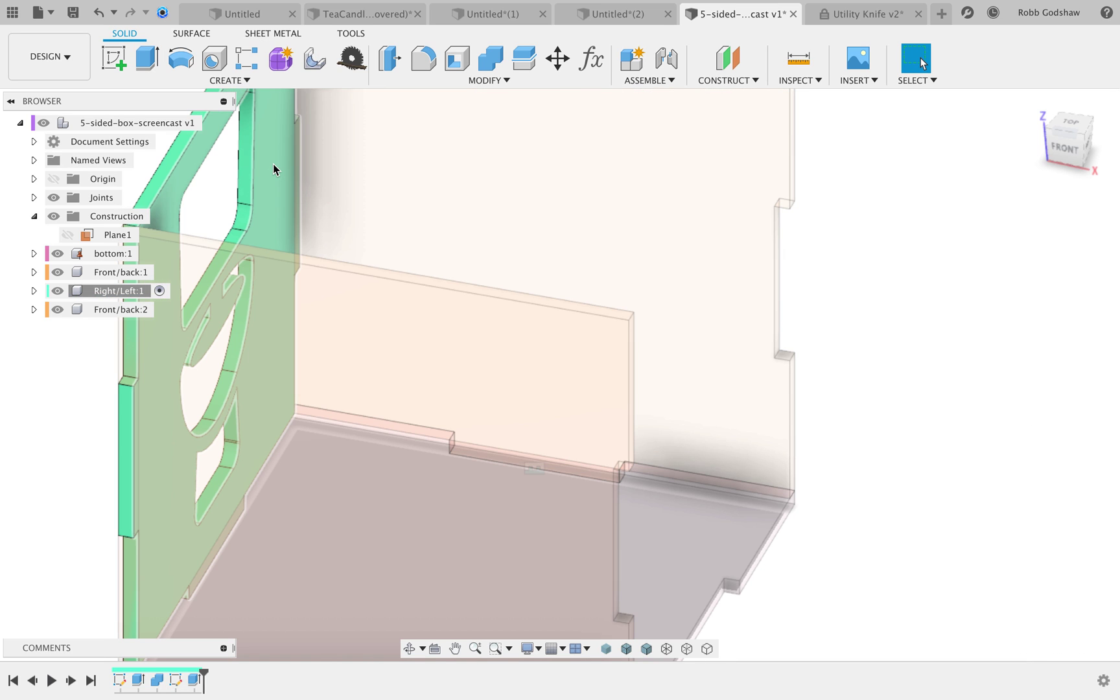
- Activate the top-level component and roll the timeline forward past the panel mirror and flower cut to its end
scroll(275, 265, "left", 10, "shift")
key("F6")
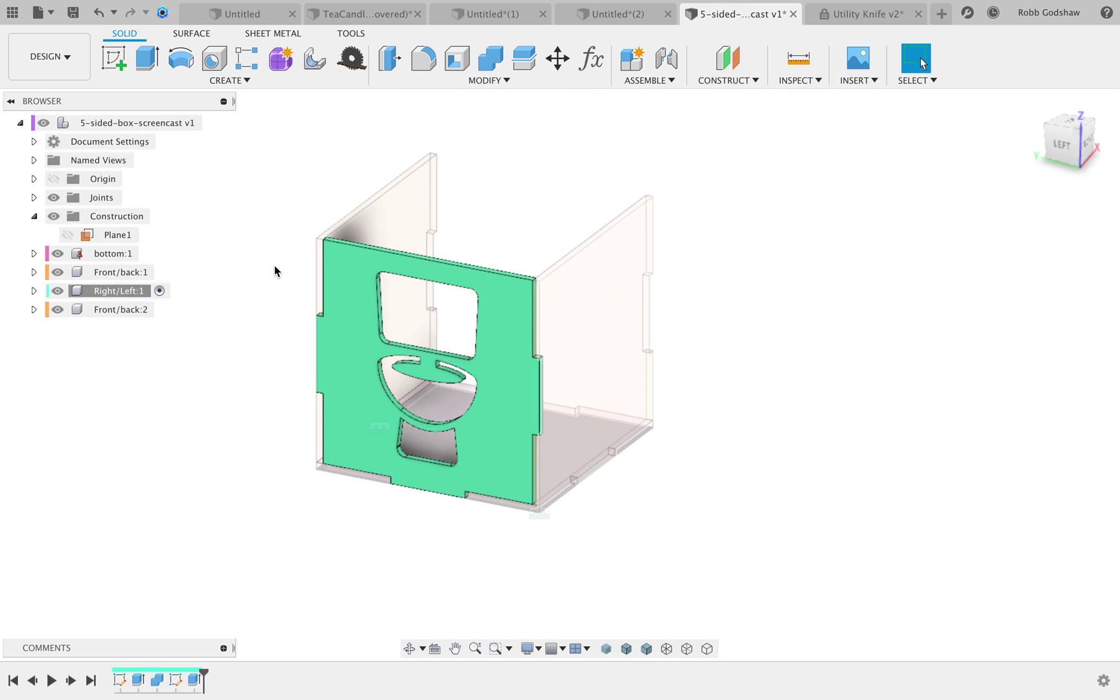
scroll(274, 266, "left", 5, "shift")
scroll(274, 265, "right", 5, "shift")
scroll(274, 266, "right", 3, "shift")
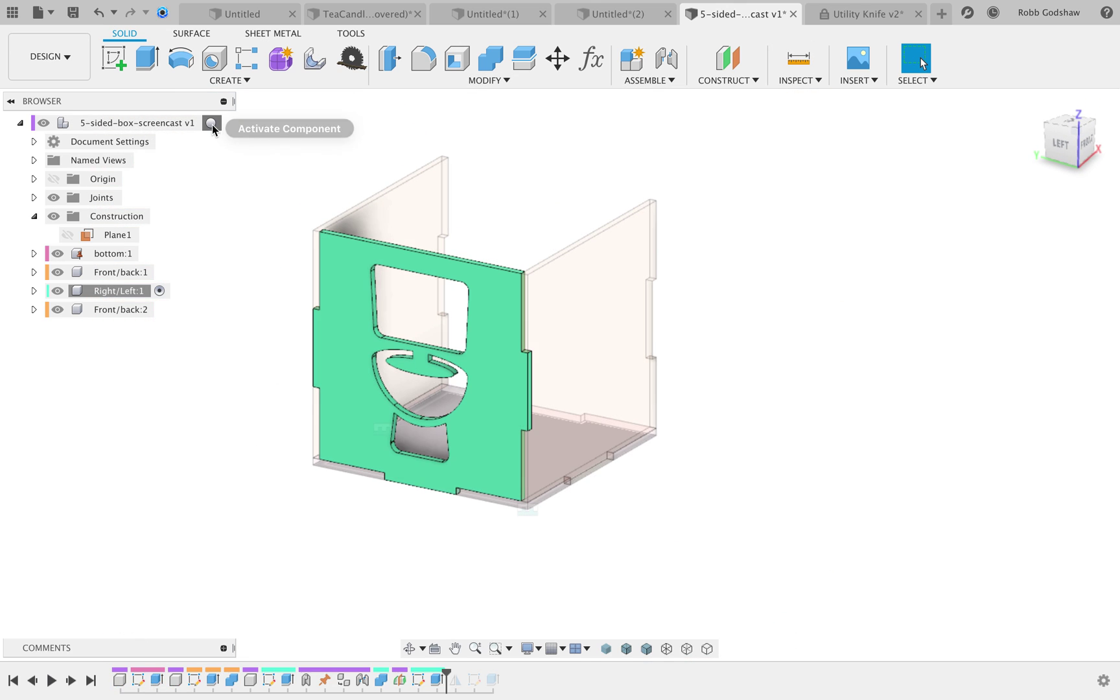
left_click(211, 123)
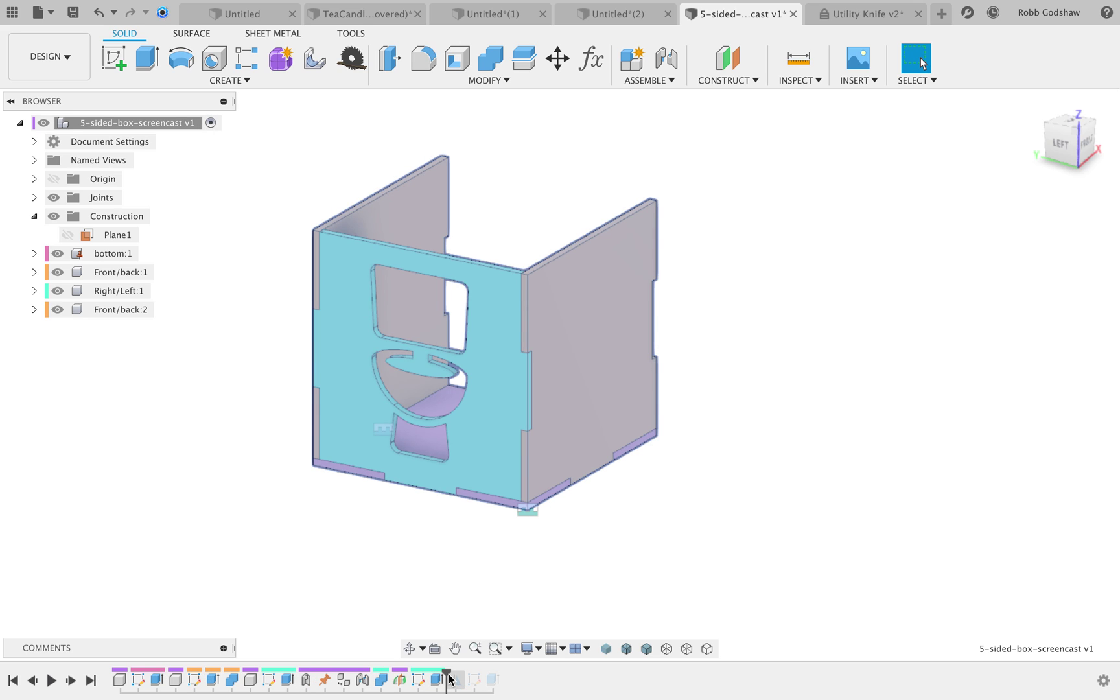
left_click_drag(446, 670, 484, 671)
scroll(811, 385, "right", 10, "shift")
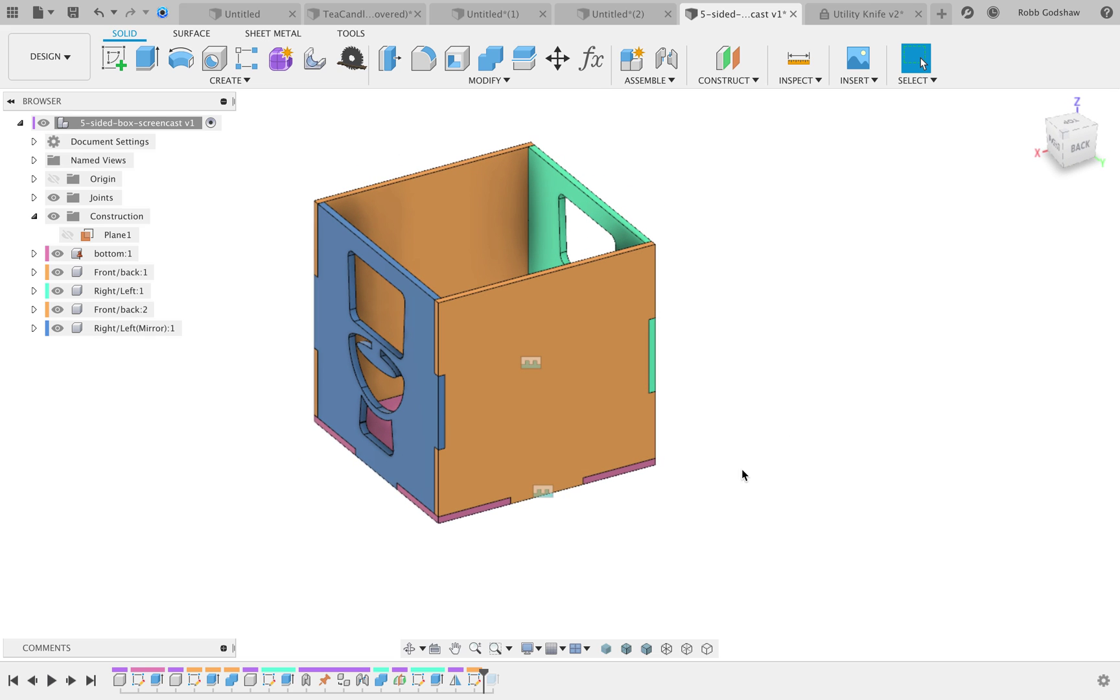
left_click_drag(484, 673, 502, 674)
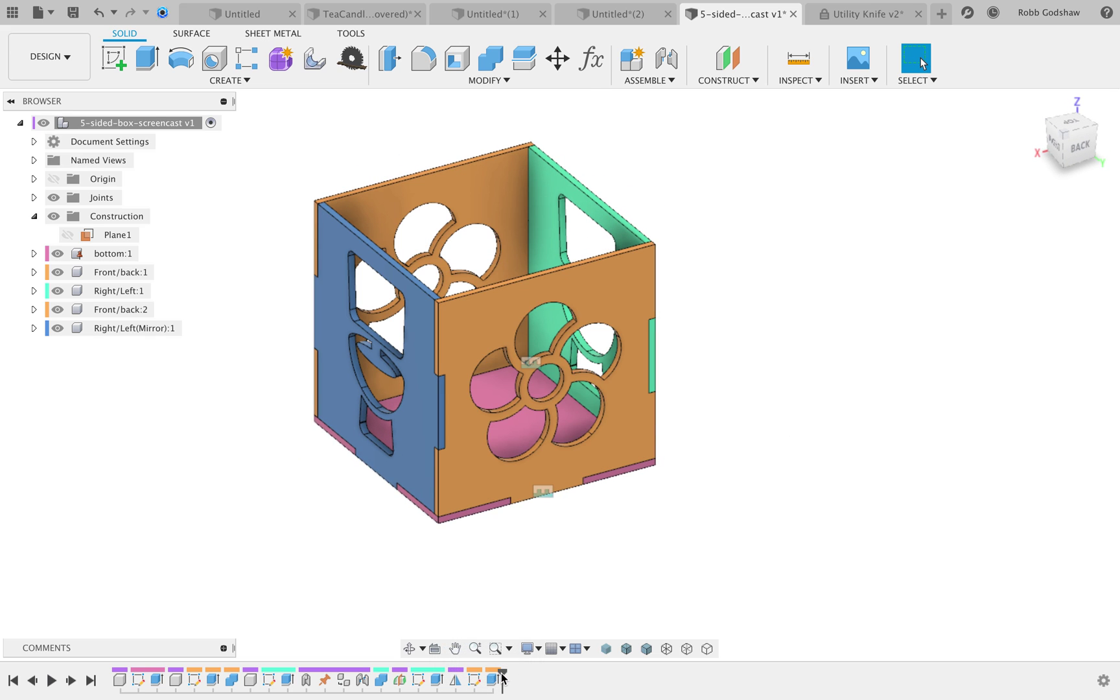
- Examine the toilet and flower cutouts on the box from all sides
scroll(731, 368, "right", 10, "shift")
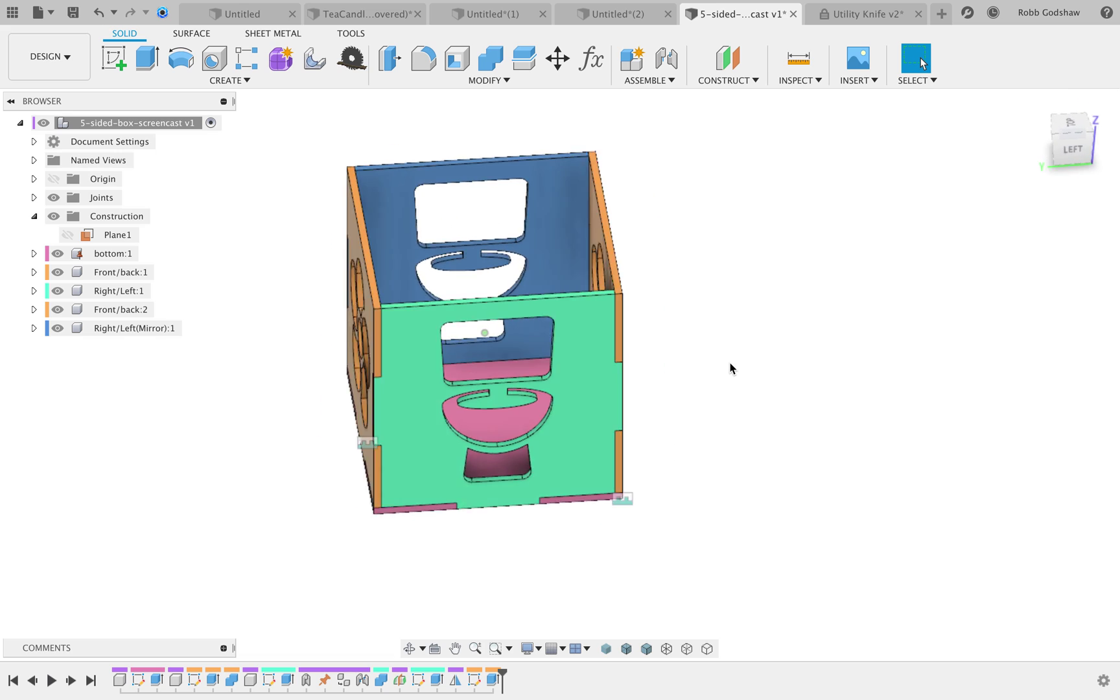
scroll(731, 368, "right", 10, "shift")
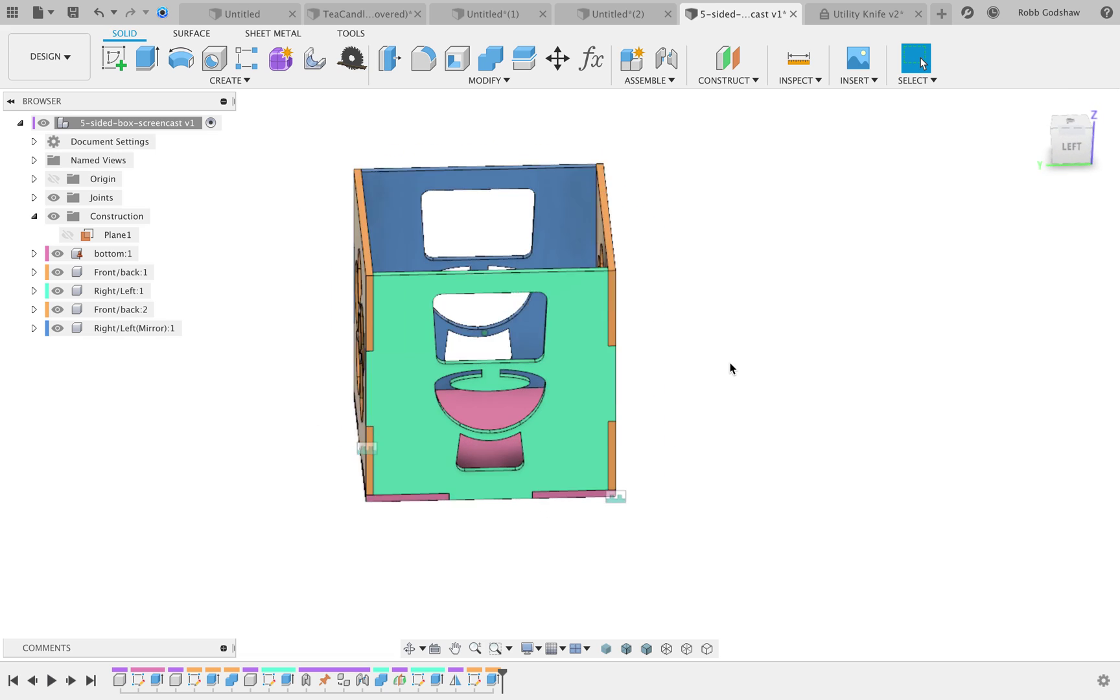
scroll(730, 368, "right", 10, "shift")
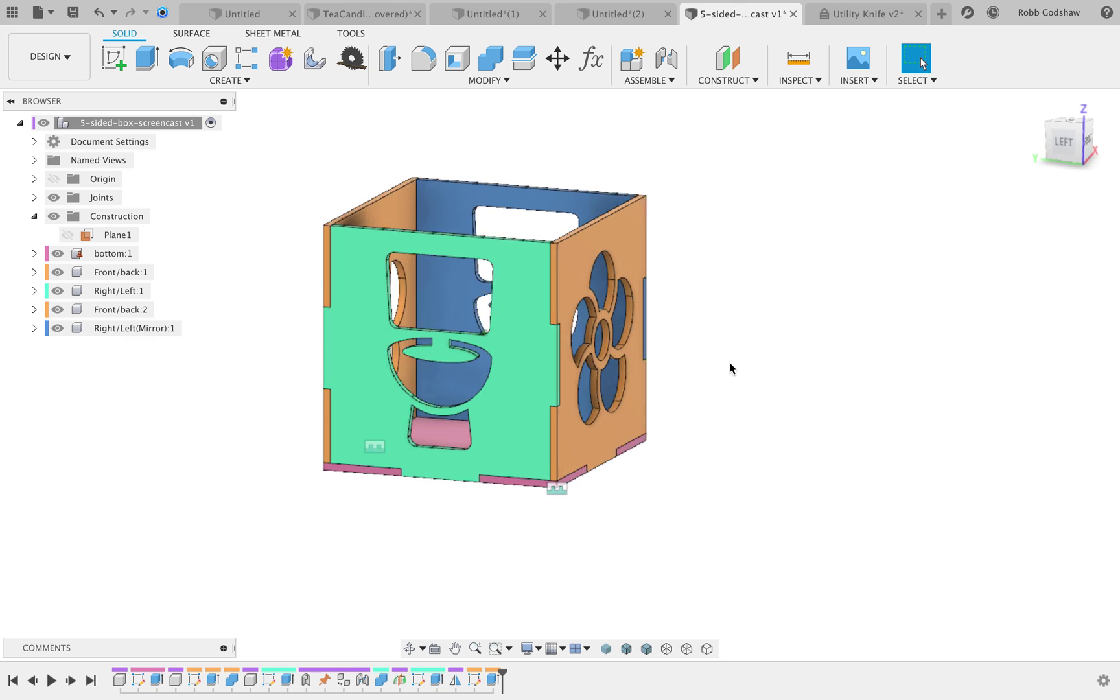
scroll(731, 368, "right", 10, "shift")
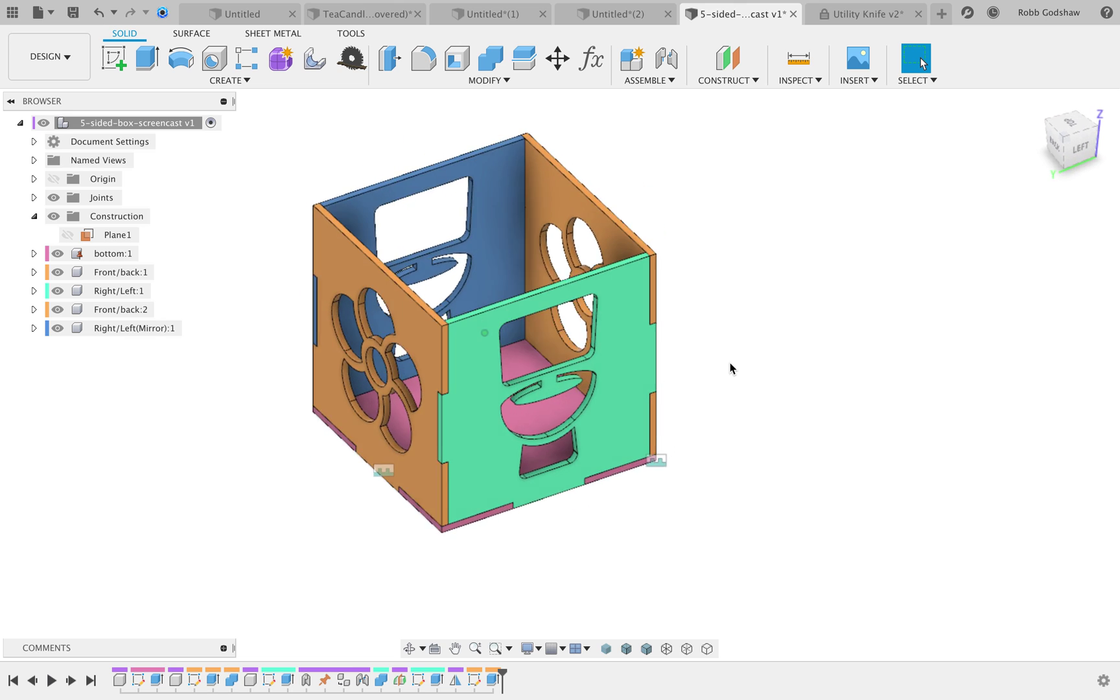
scroll(731, 368, "right", 8, "shift")
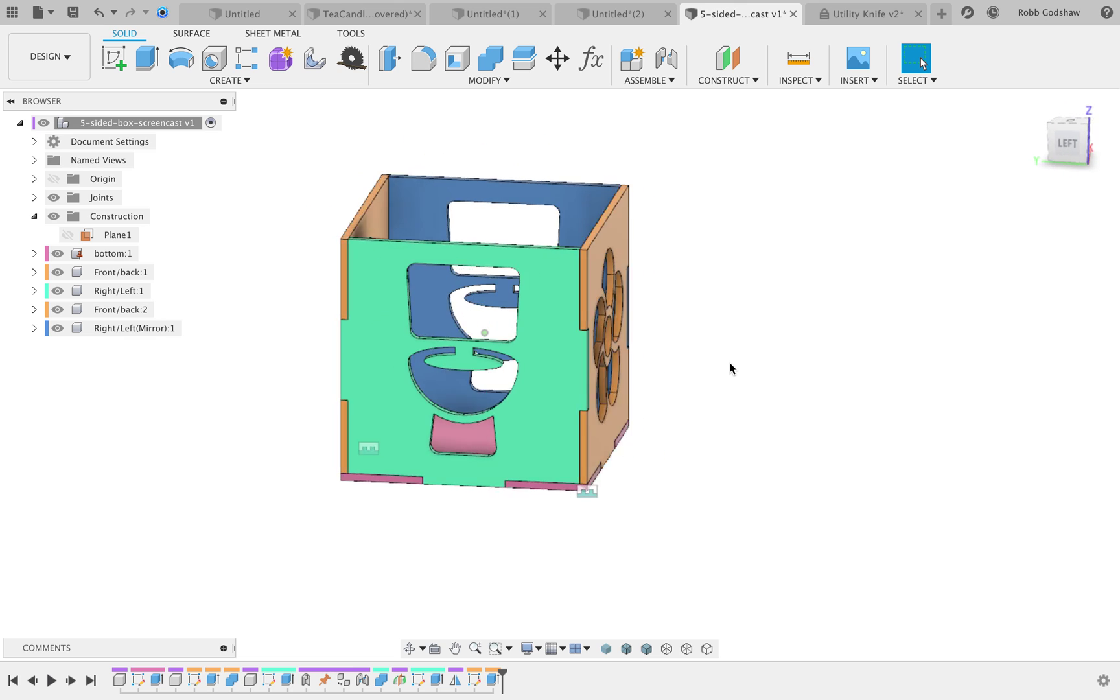
scroll(731, 368, "right", 10, "shift")
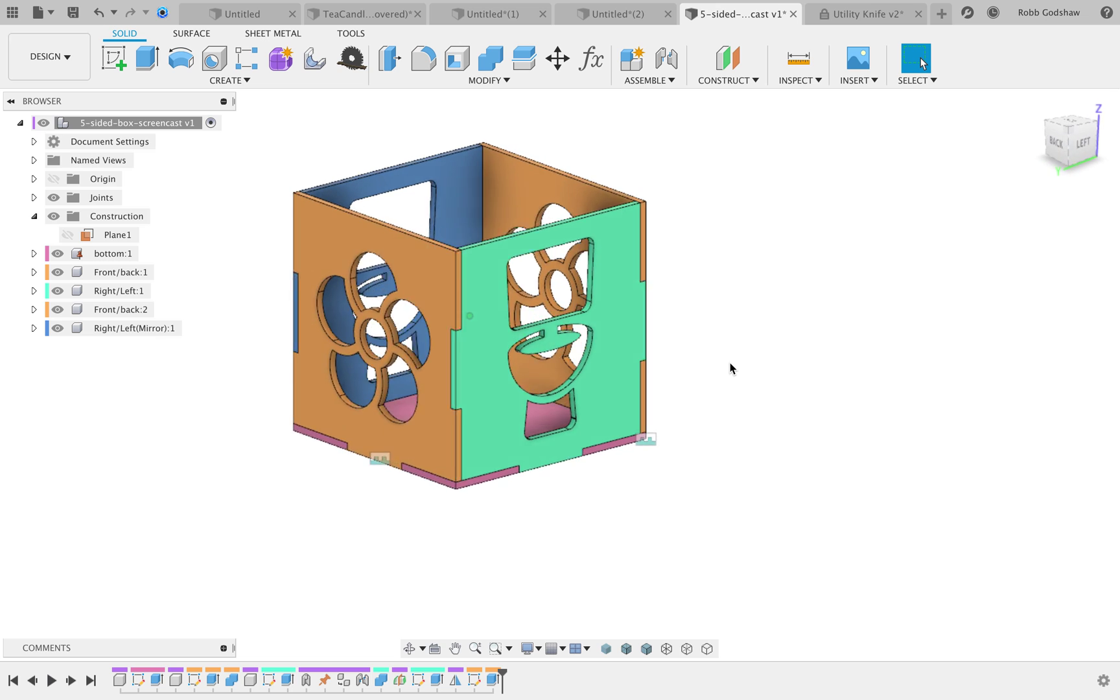
scroll(730, 368, "right", 10, "shift")
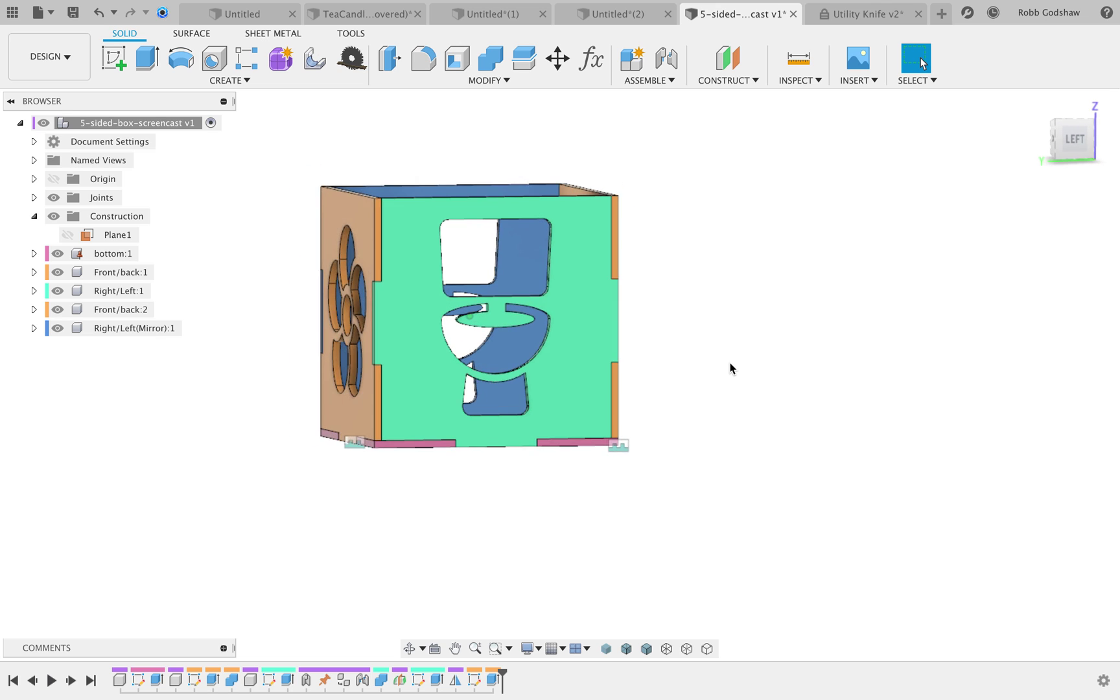
scroll(730, 368, "right", 3, "shift")
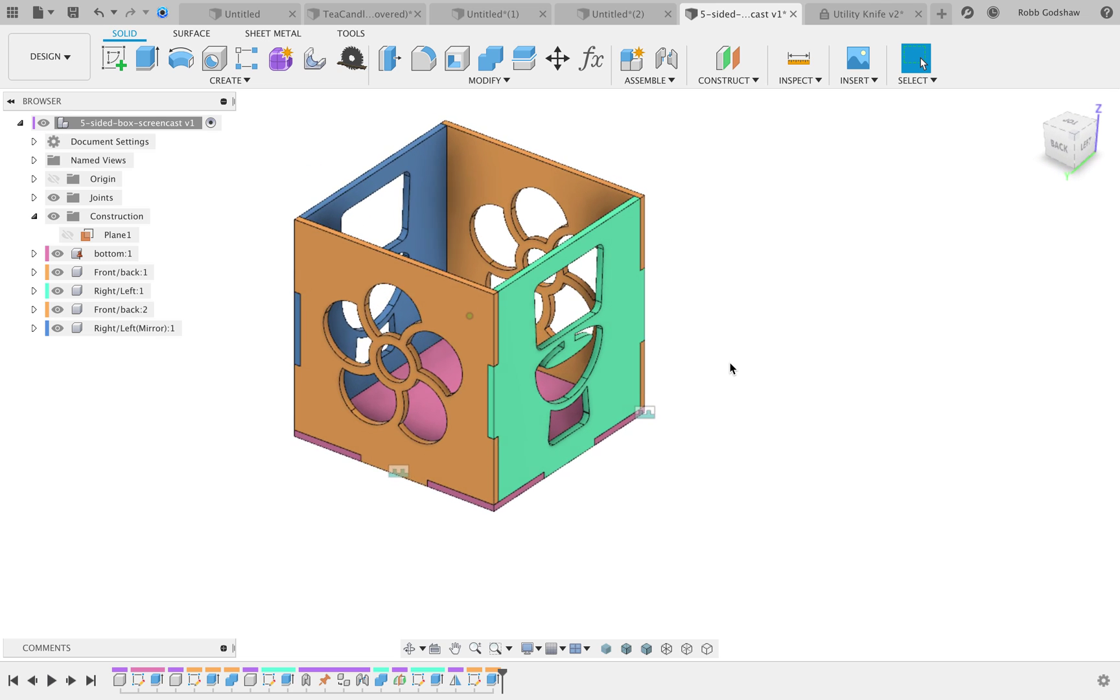
- Try the x user parameter at 150 mm and inspect how the box panels and cutouts respond
left_click(591, 59)
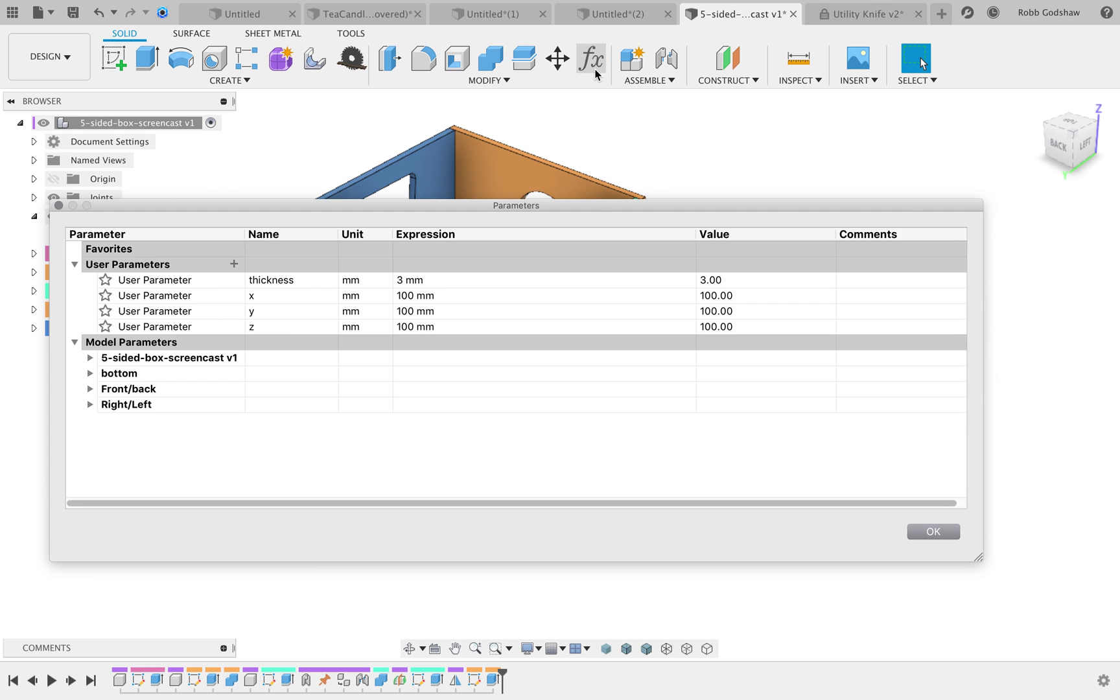
left_click_drag(480, 209, 476, 391)
double_click(434, 480)
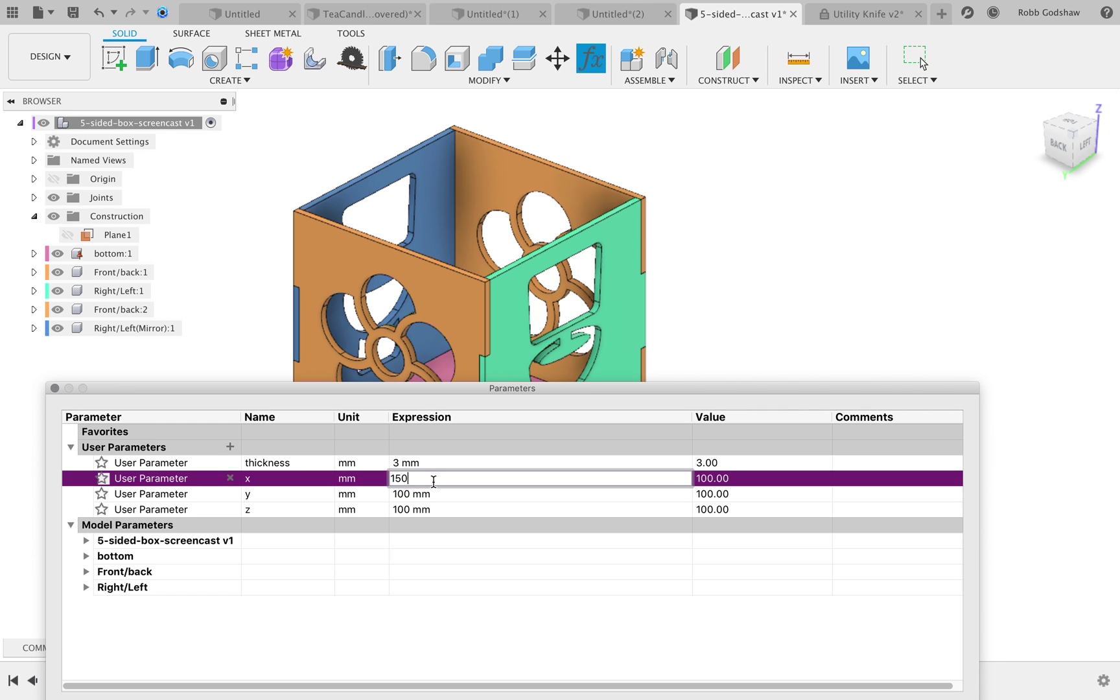
key("Return")
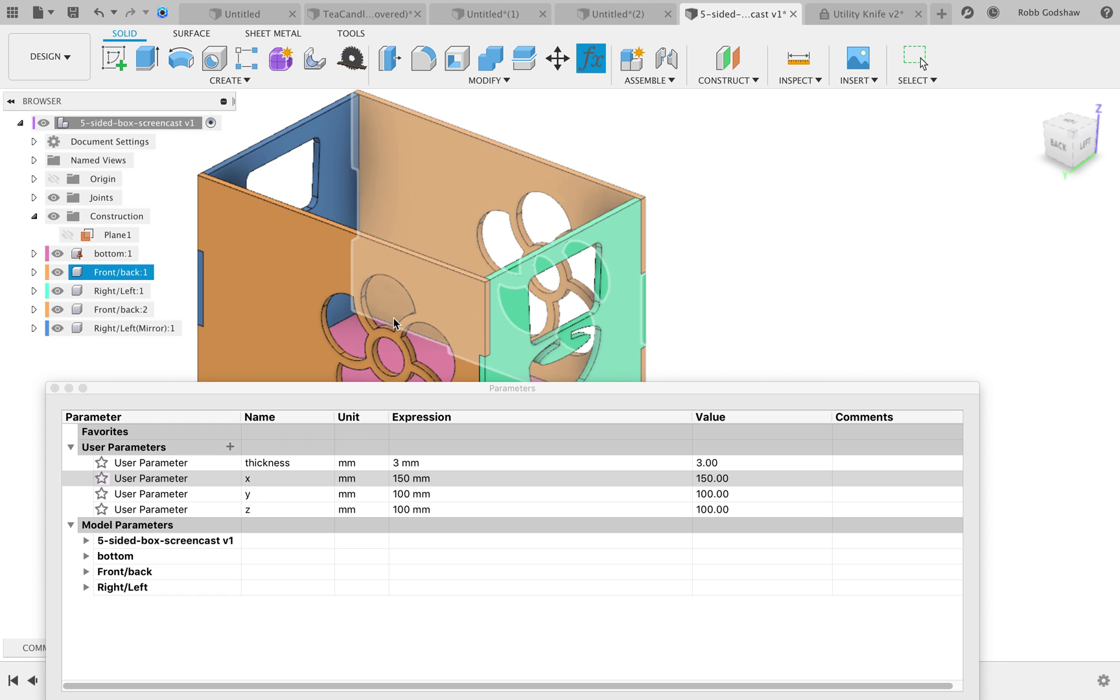
middle_click_drag(394, 318, 428, 318, "shift")
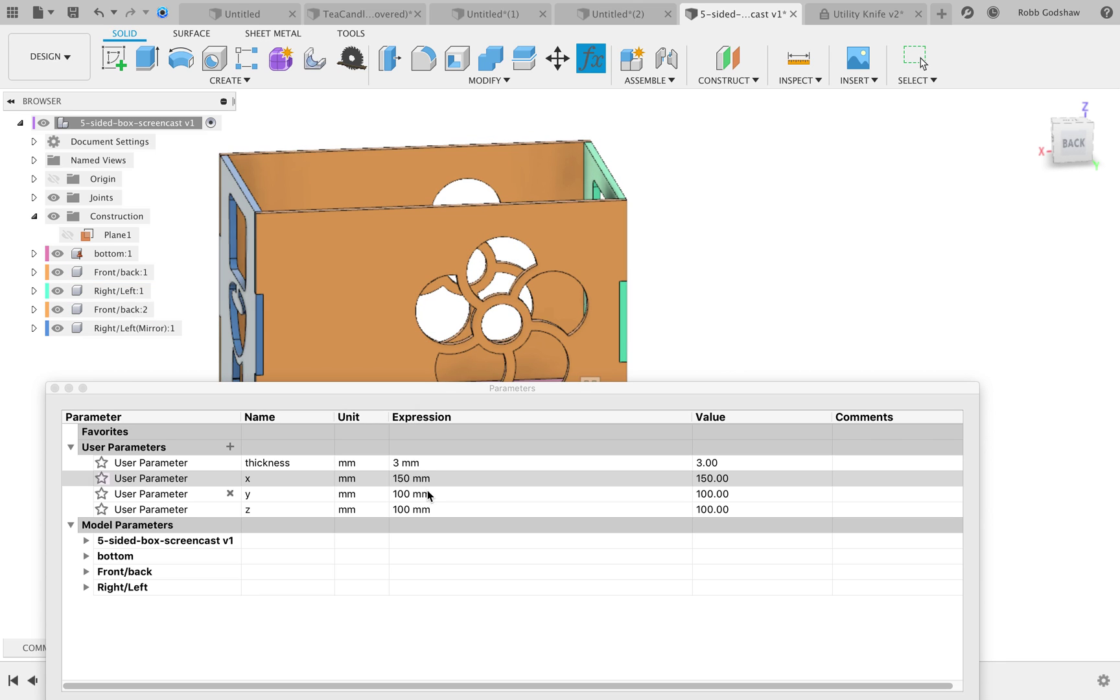
- Try the y user parameter at 50 mm, inspect the side panels, and revert the x and y changes
double_click(429, 493)
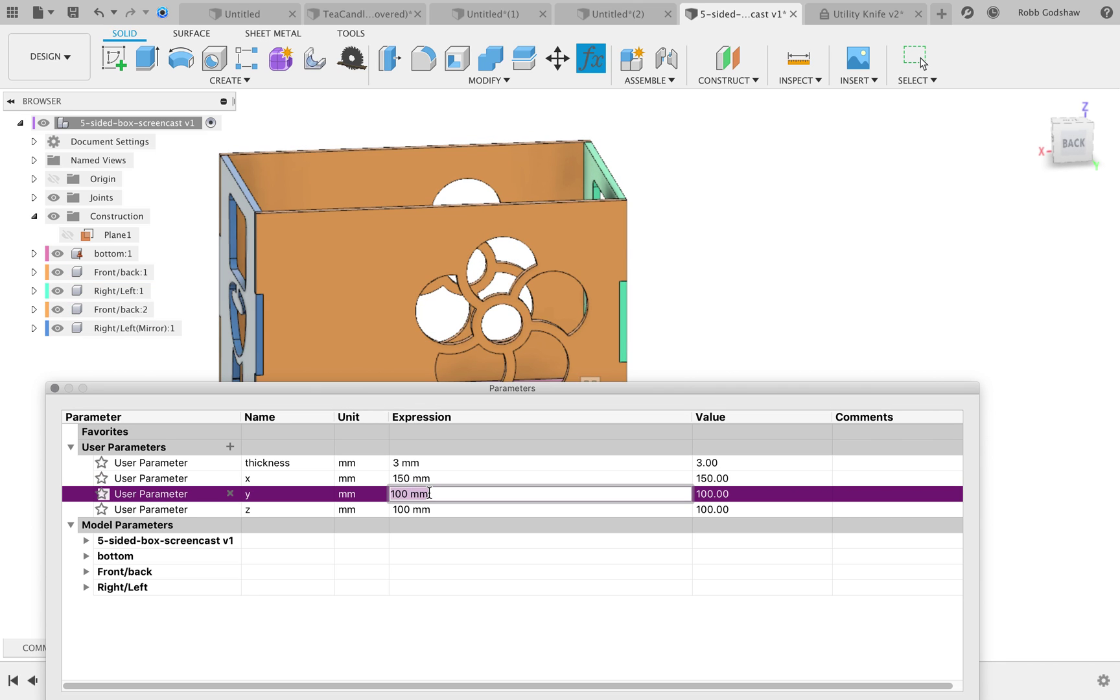
key("Return")
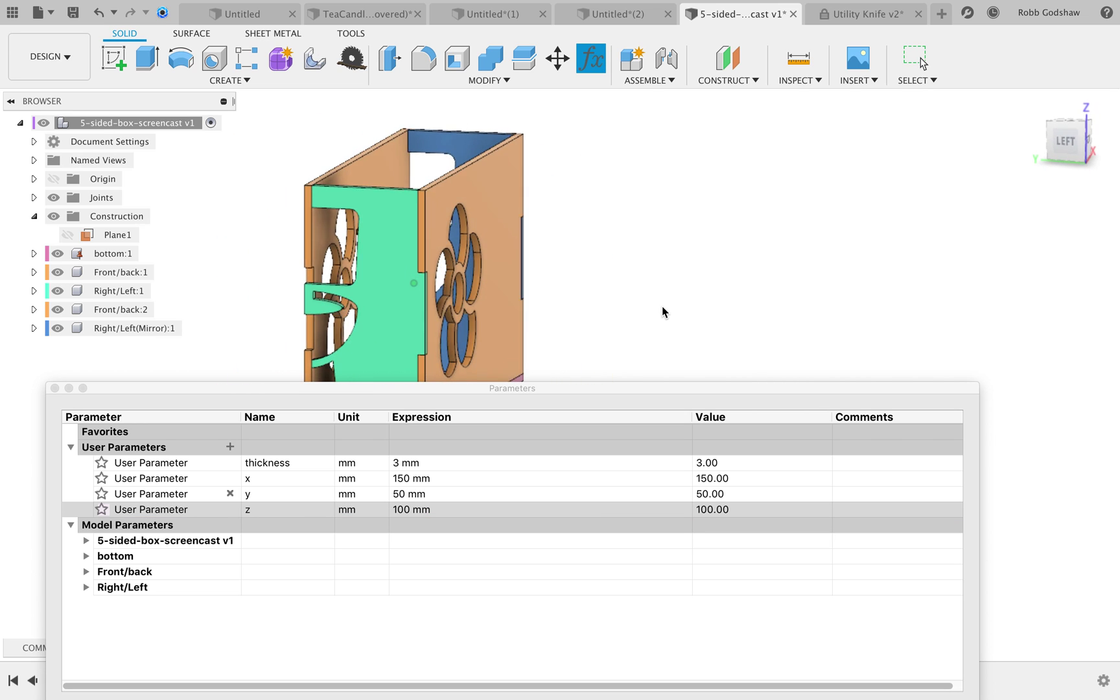
scroll(662, 306, "right", 5, "shift")
scroll(662, 306, "left", 10, "shift")
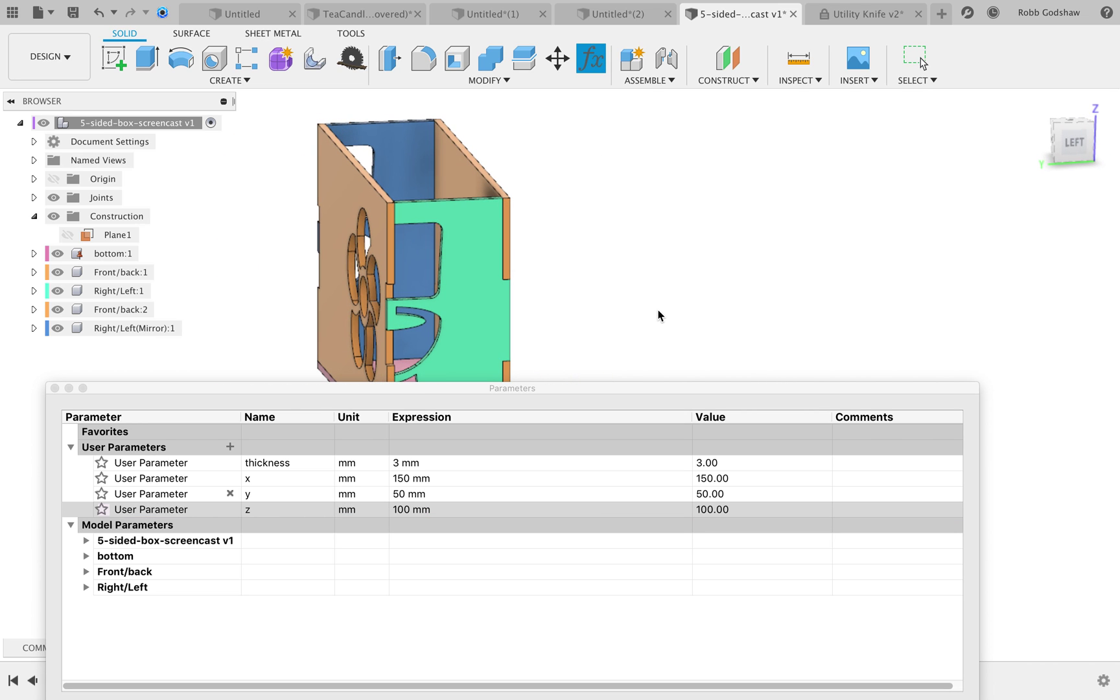
key("Escape")
scroll(560, 401, "left", 10, "shift")
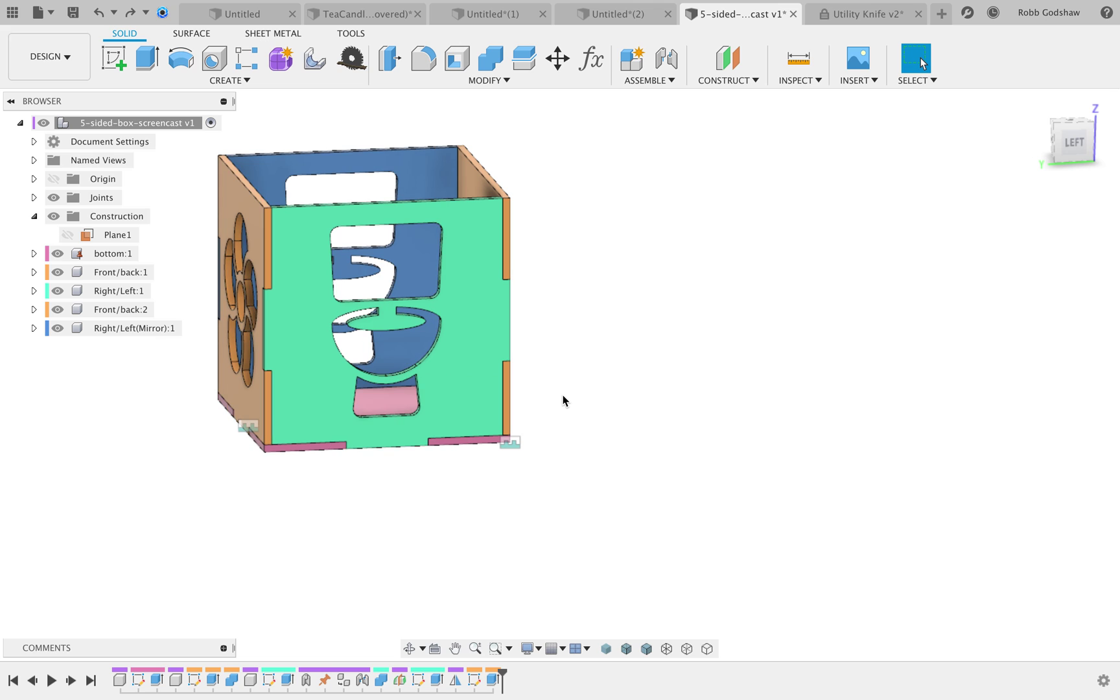
- Save the design as a new version with the description "end of screencast"
scroll(543, 396, "right", 5, "shift")
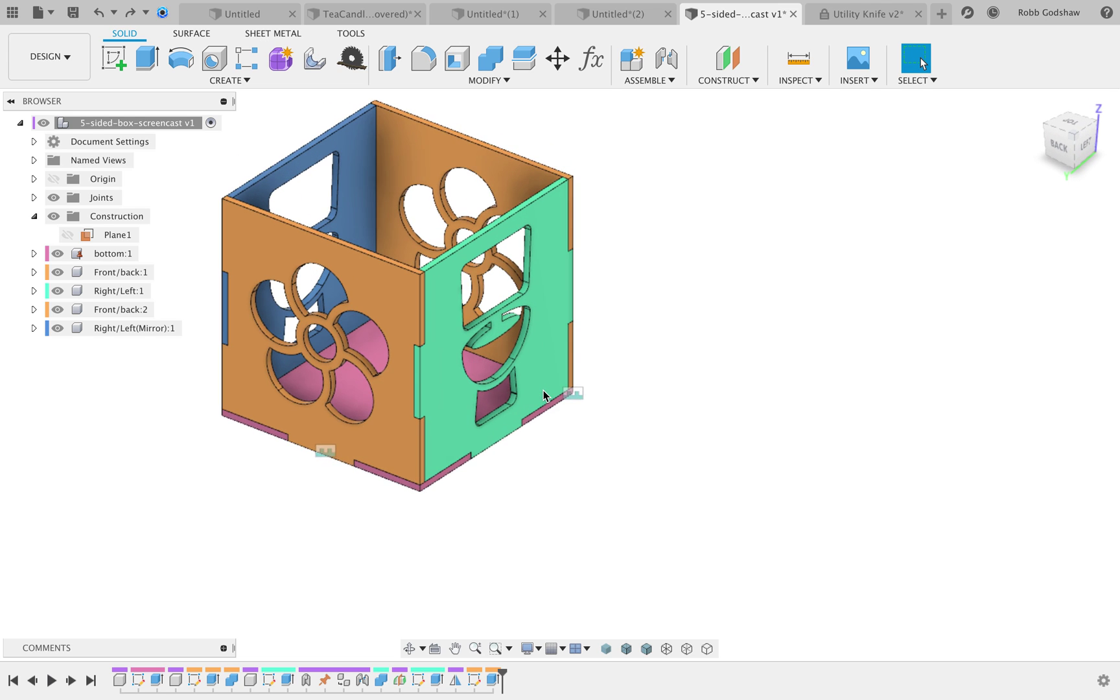
key("super+s")
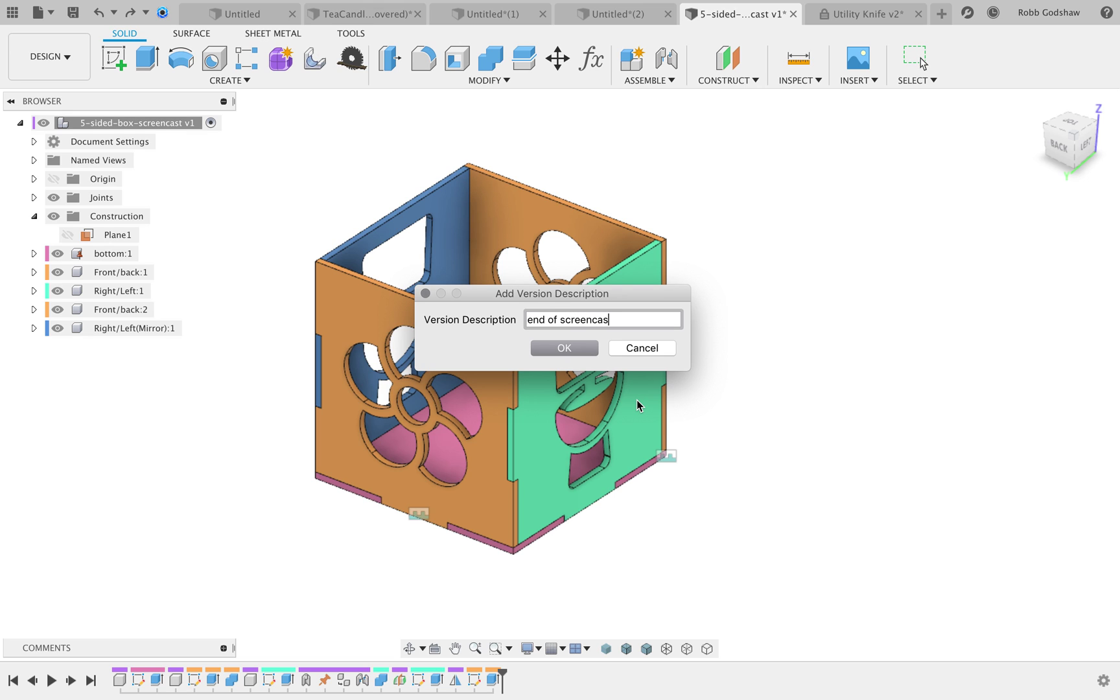
type("t")
key("Return")
scroll(789, 300, "left", 3)
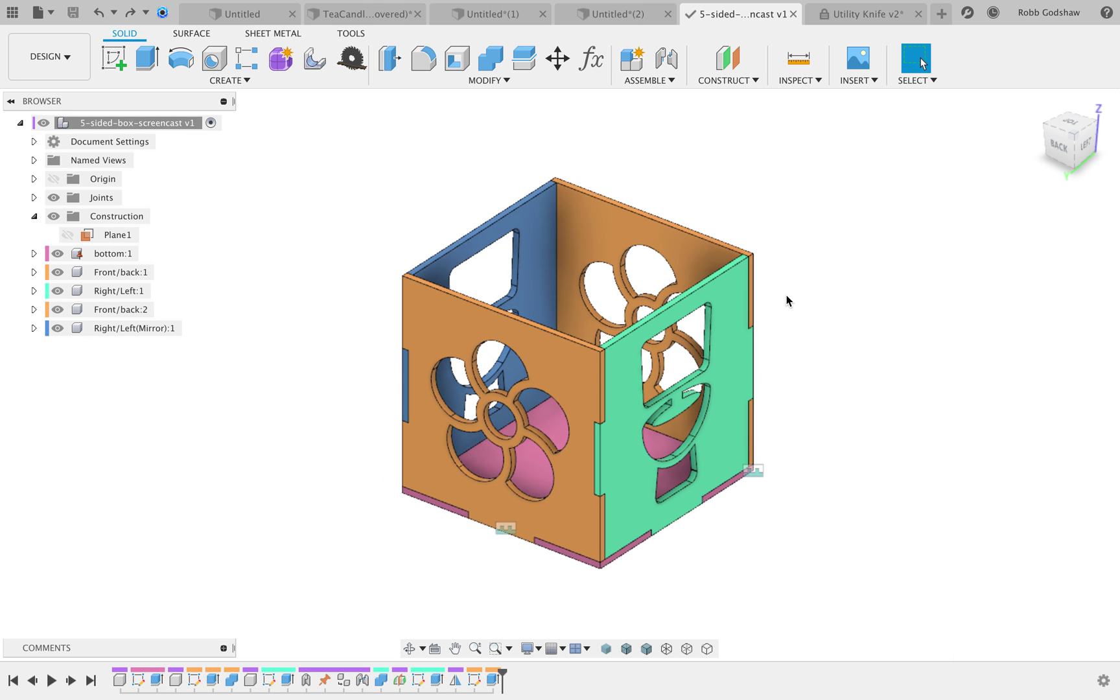
- Browse the DES 460 - Class Documents project to the 2.Misc folder and view the version history of 5-sided-box-screencast
left_click(12, 12)
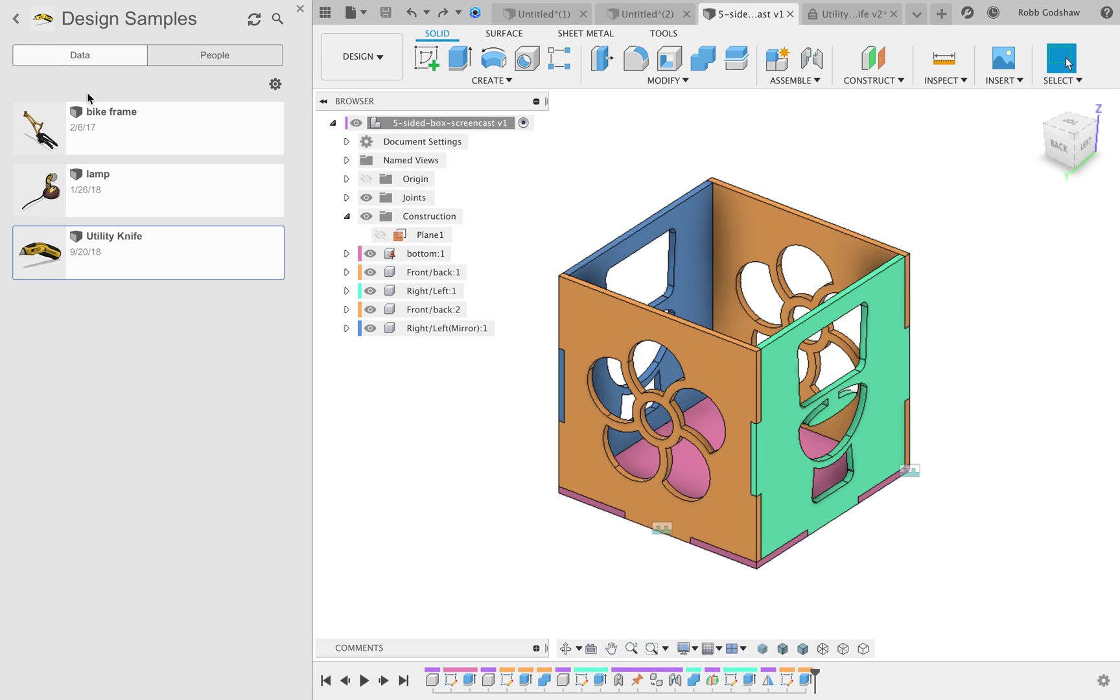
left_click(17, 24)
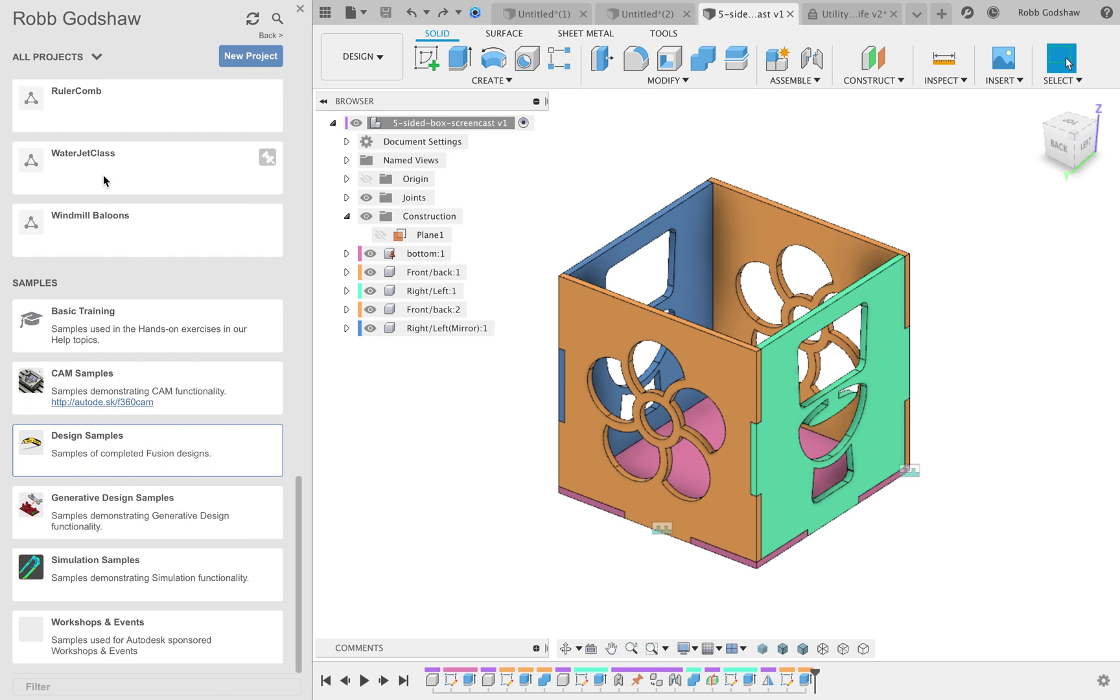
scroll(104, 181, "up", 10)
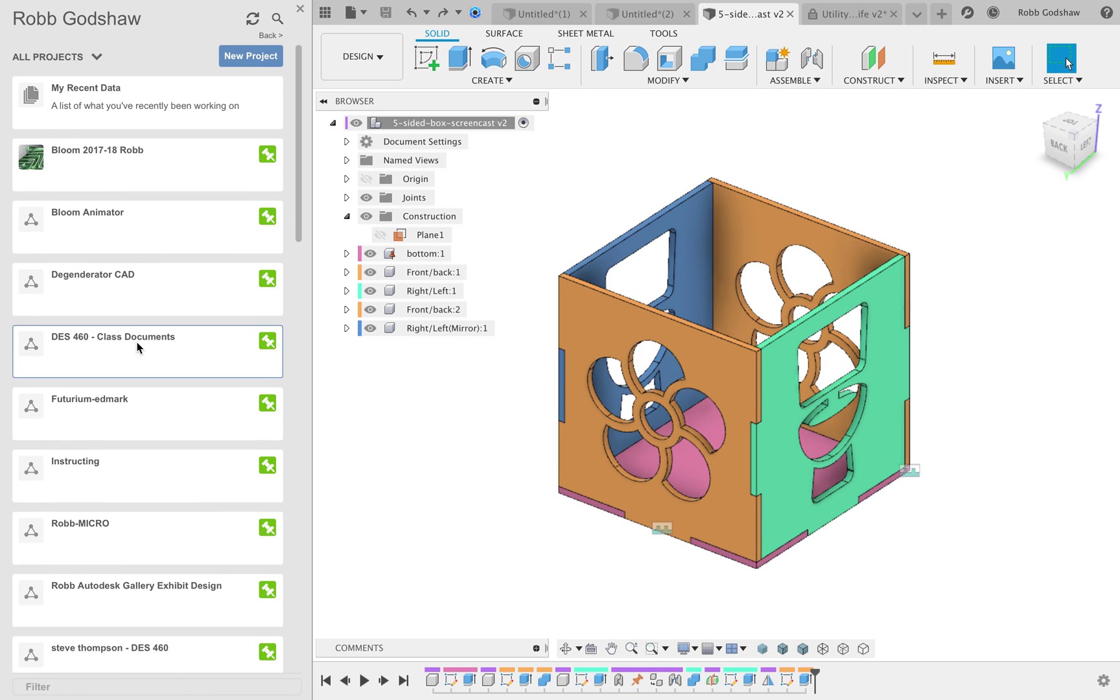
left_click(137, 347)
left_click(153, 206)
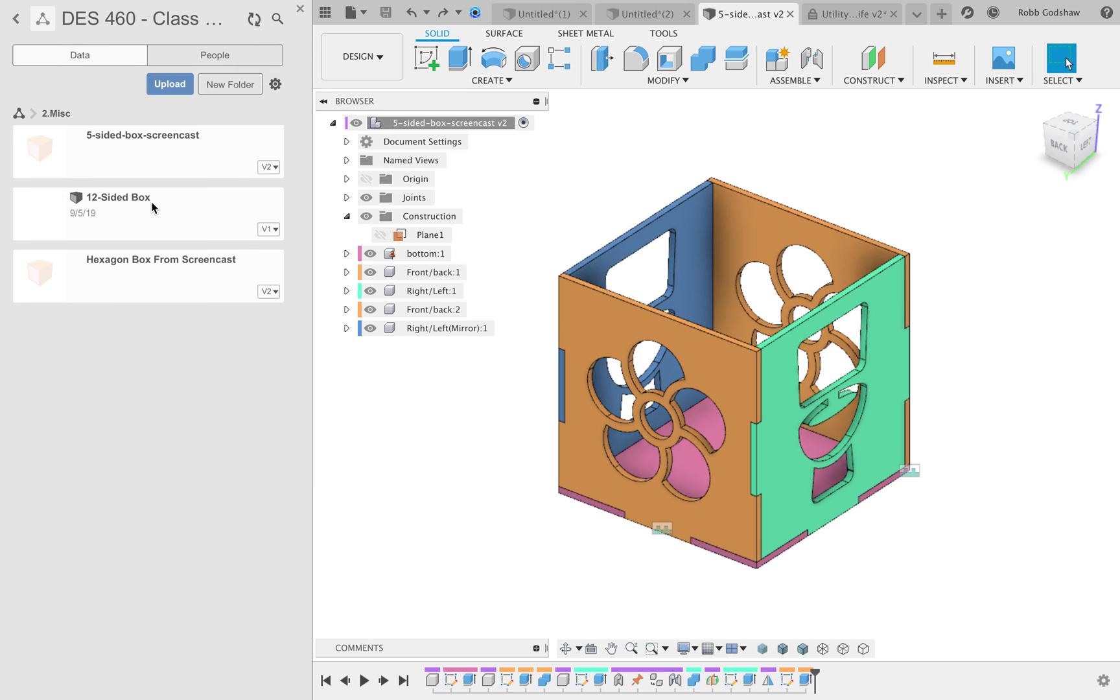
left_click(273, 173)
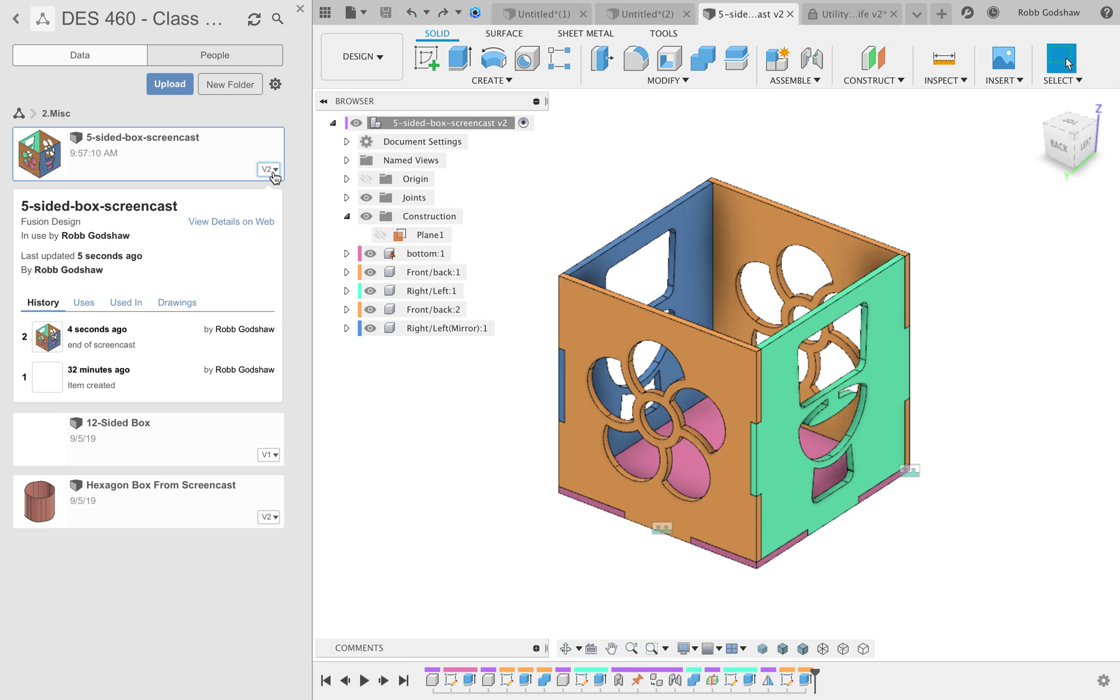
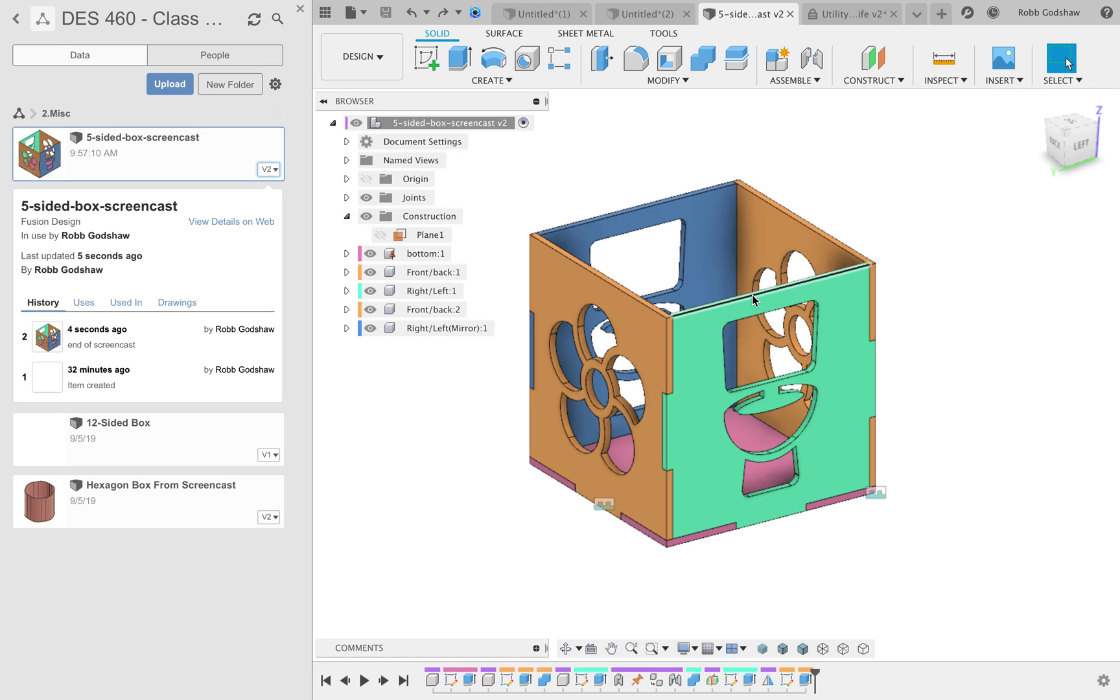
scroll(753, 300, "right", 5, "shift")
scroll(753, 301, "left", 5, "shift")
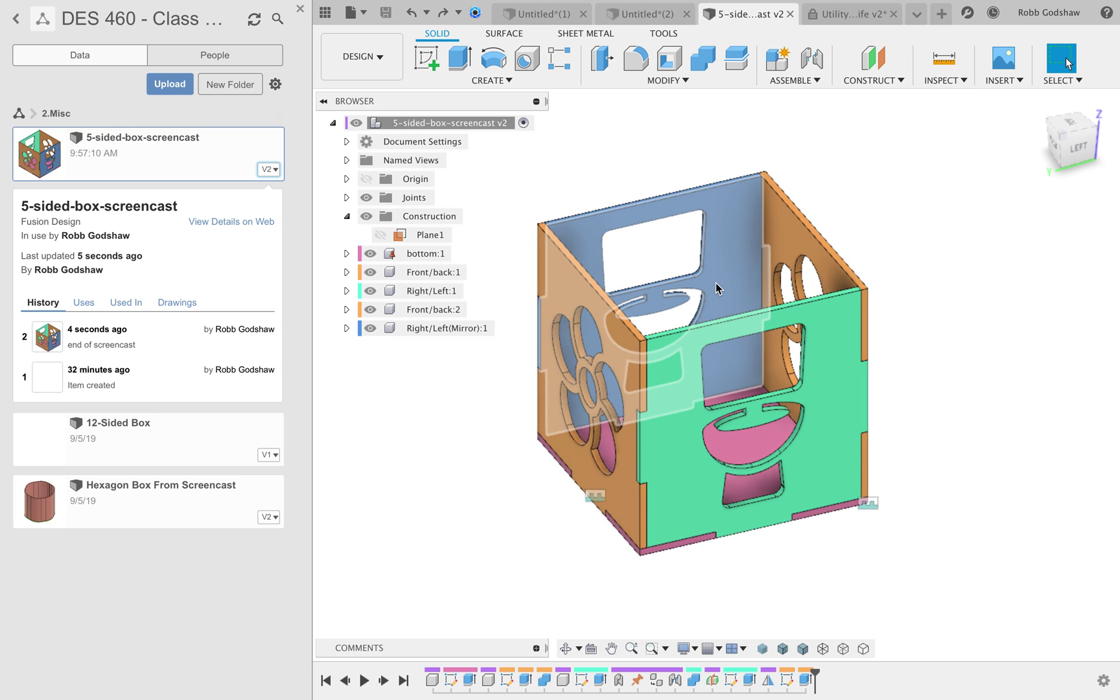
scroll(697, 285, "up", 4)
key("q")
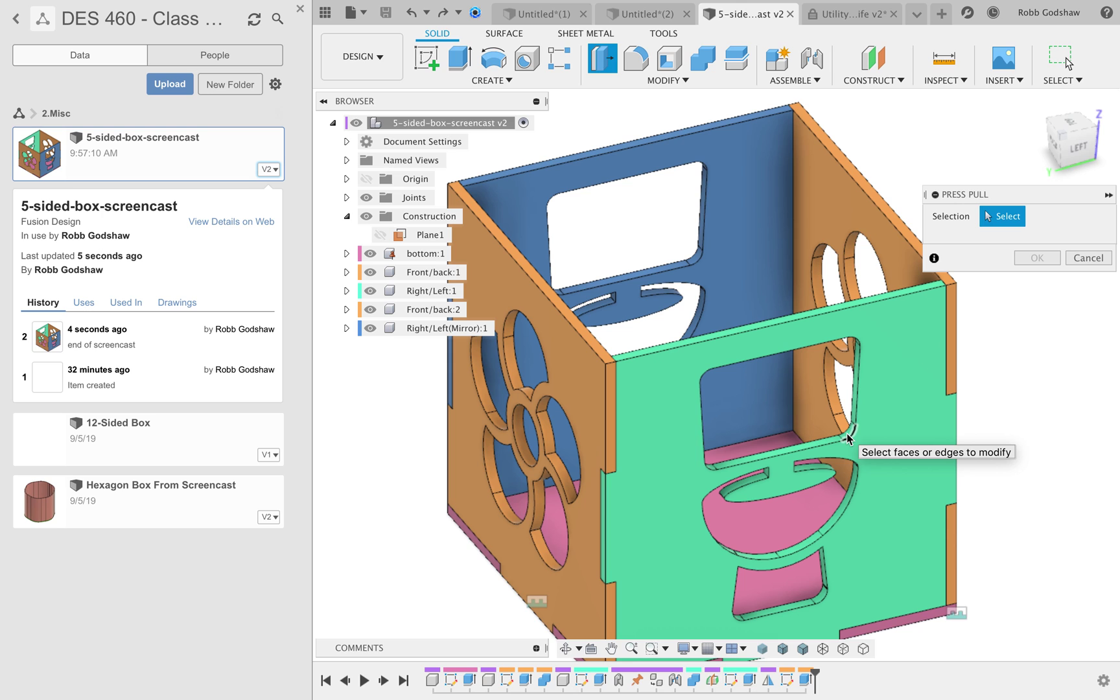
scroll(842, 441, "left", 3, "shift")
scroll(840, 432, "left", 2, "shift")
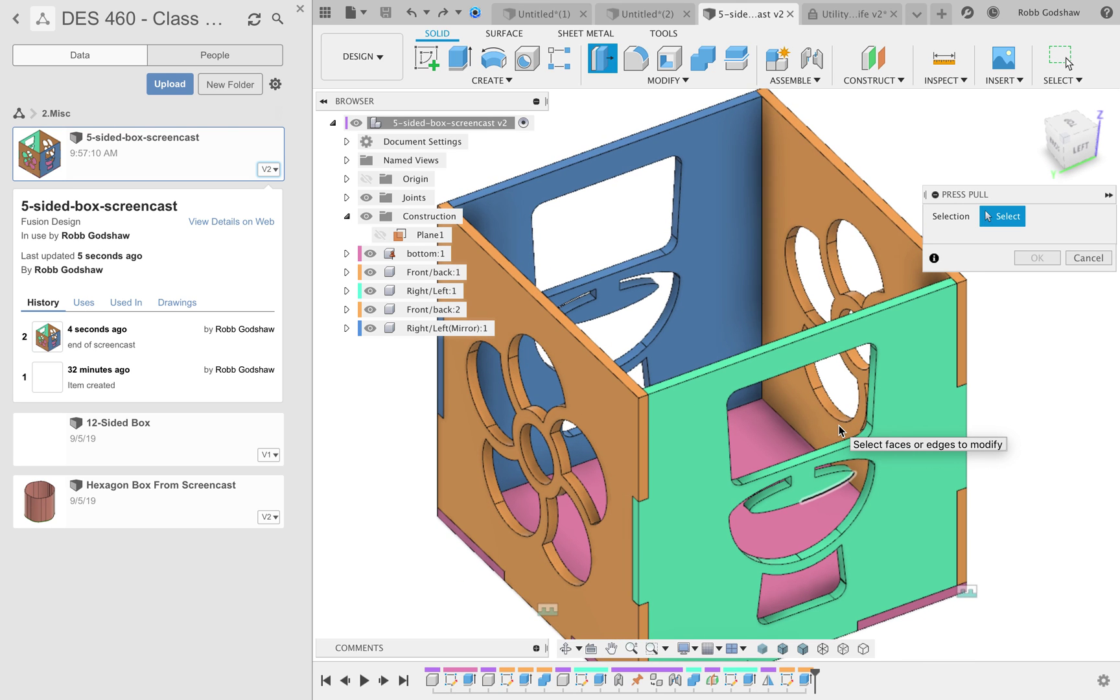
scroll(843, 431, "up", 4)
left_click(904, 474)
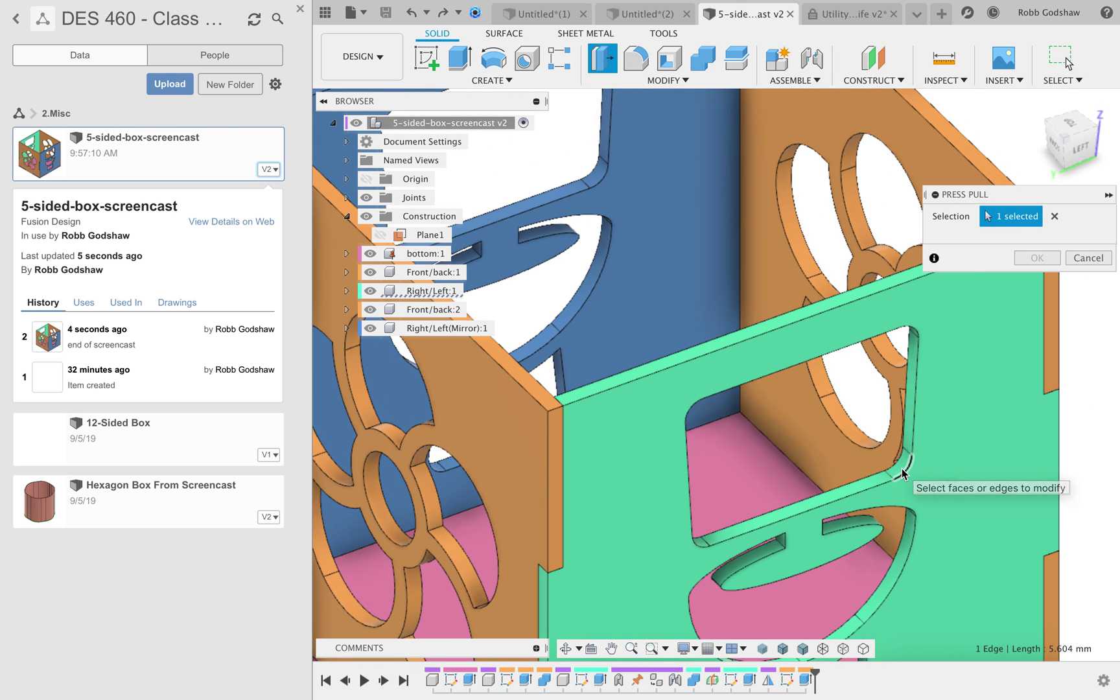
key("Escape")
scroll(870, 484, "down", 2)
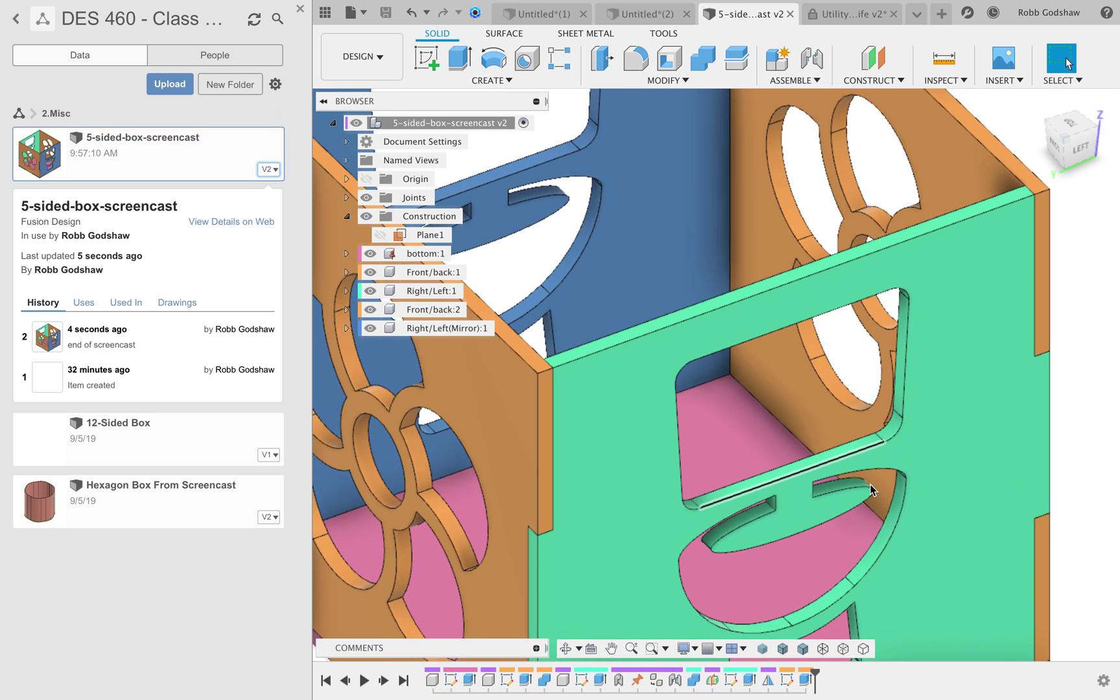
scroll(870, 490, "down", 3)
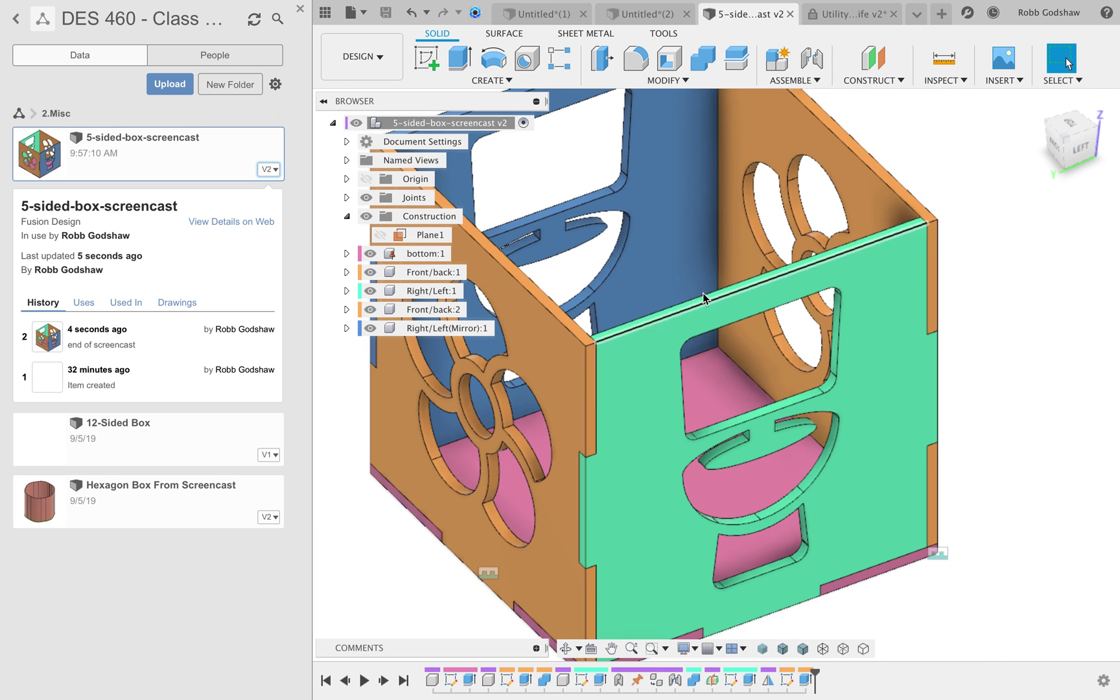
key("f")
left_click(711, 304)
left_click_drag(712, 302, 708, 303)
key("Escape")
scroll(683, 280, "down", 4)
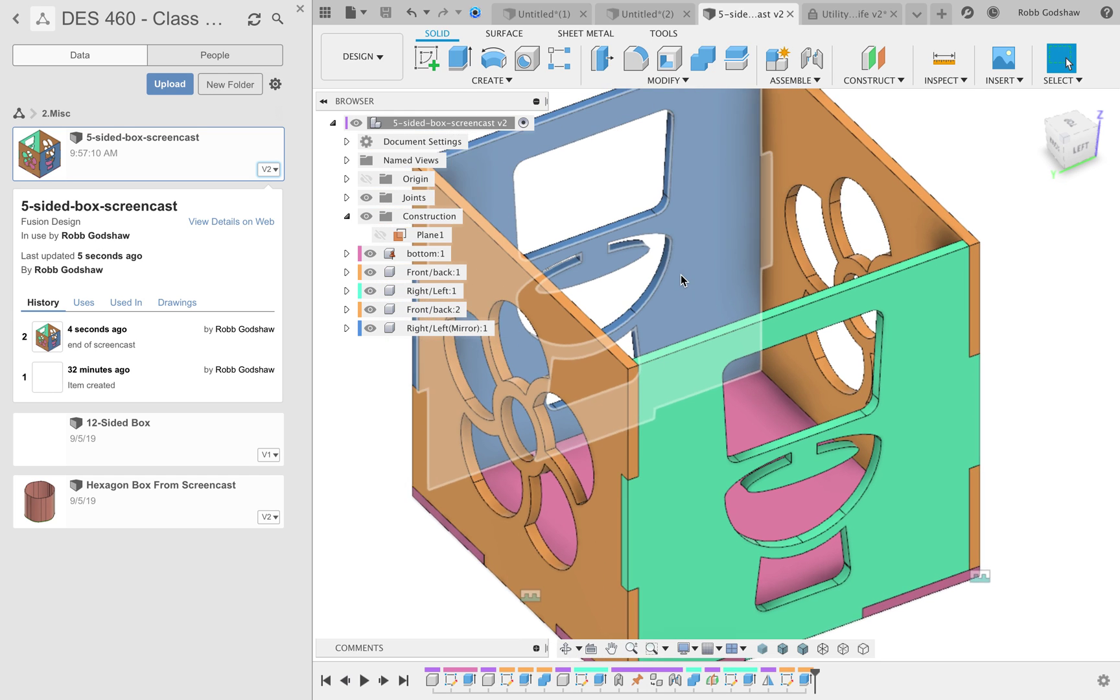
- Examine the box's panels, interior and flower and toilet cutouts from several angles
scroll(823, 283, "right", 10, "shift")
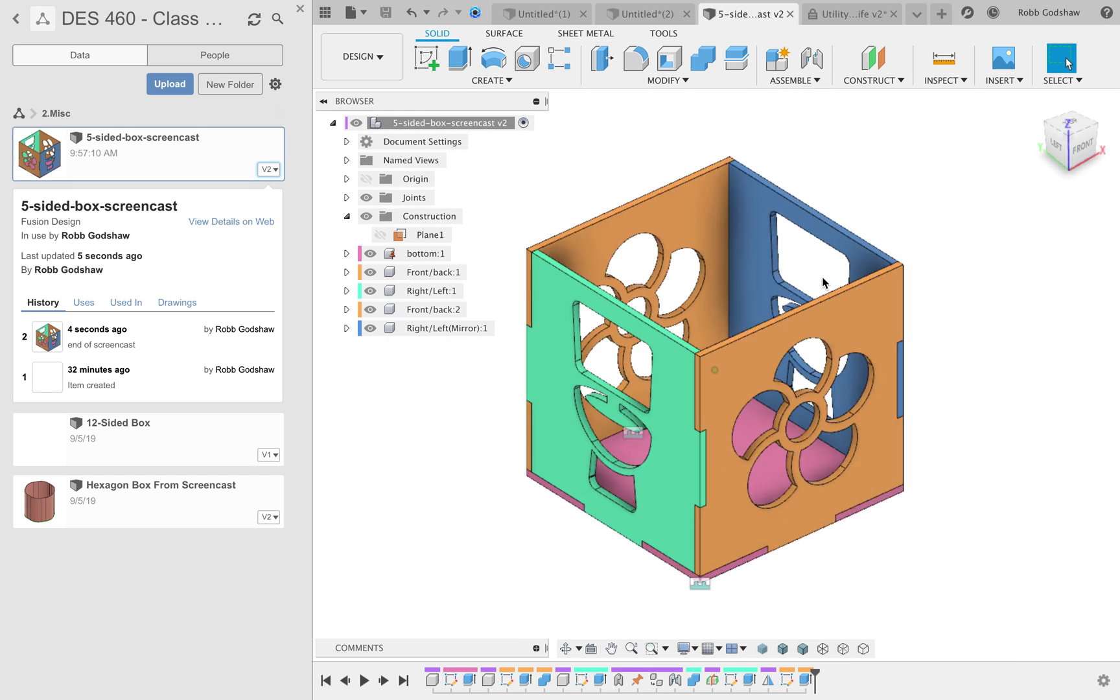
scroll(824, 283, "left", 4, "shift")
scroll(823, 283, "right", 6, "shift")
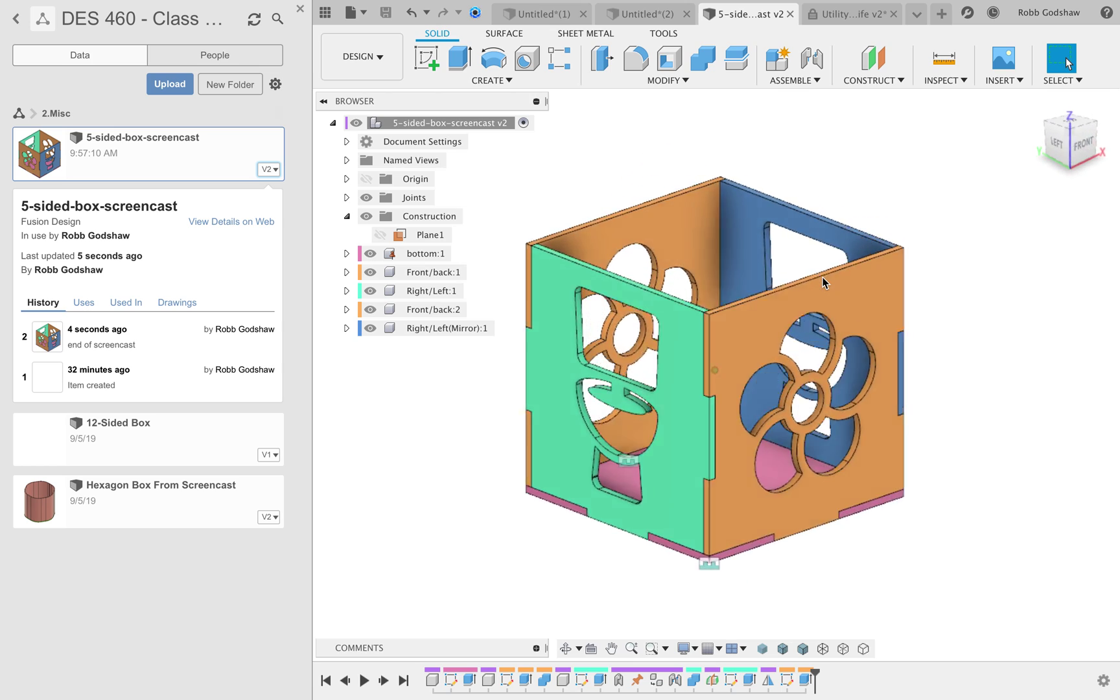
scroll(823, 283, "up", 5, "shift")
scroll(823, 283, "down", 10, "shift")
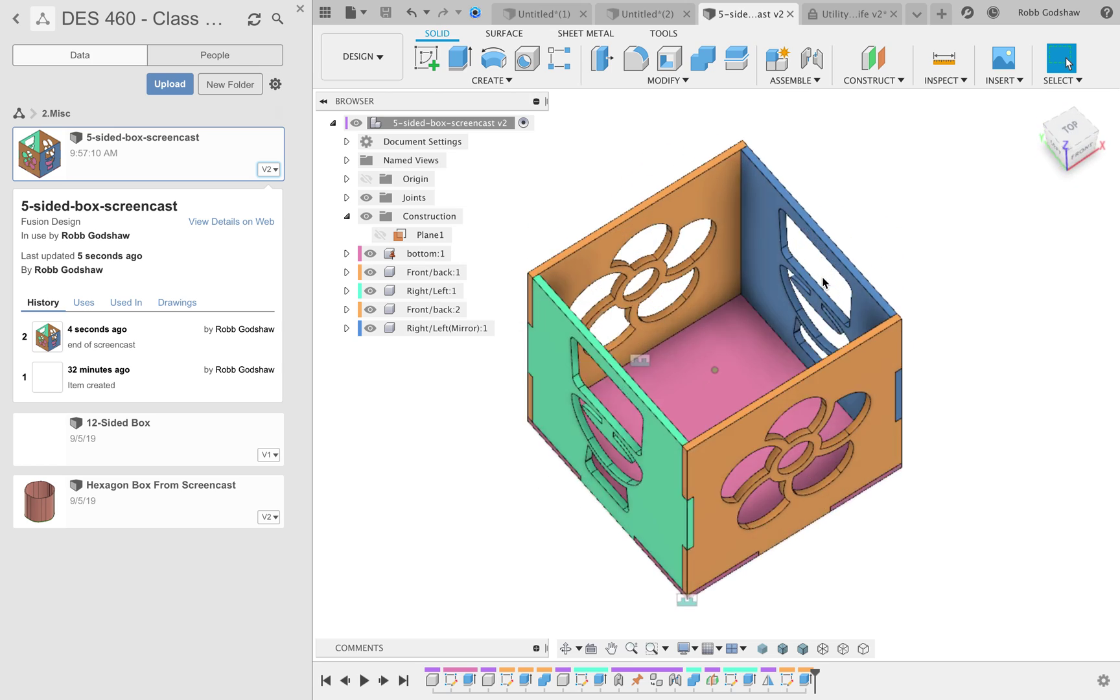
scroll(823, 284, "right", 4, "shift")
scroll(823, 284, "left", 5, "shift")
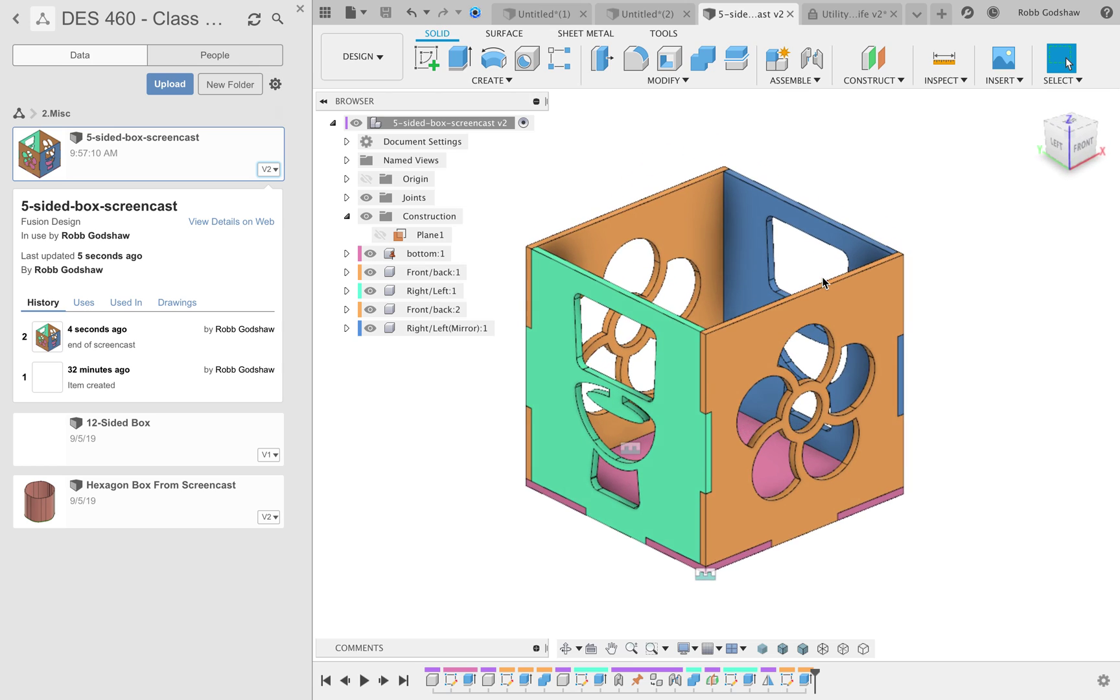
- Suppress the extrude features that cut the toilet and flower shapes into the box's side panels
mouse_move(813, 676)
left_mouse_down()
mouse_move(720, 671)
mouse_move(829, 672)
left_mouse_up()
right_click(750, 683)
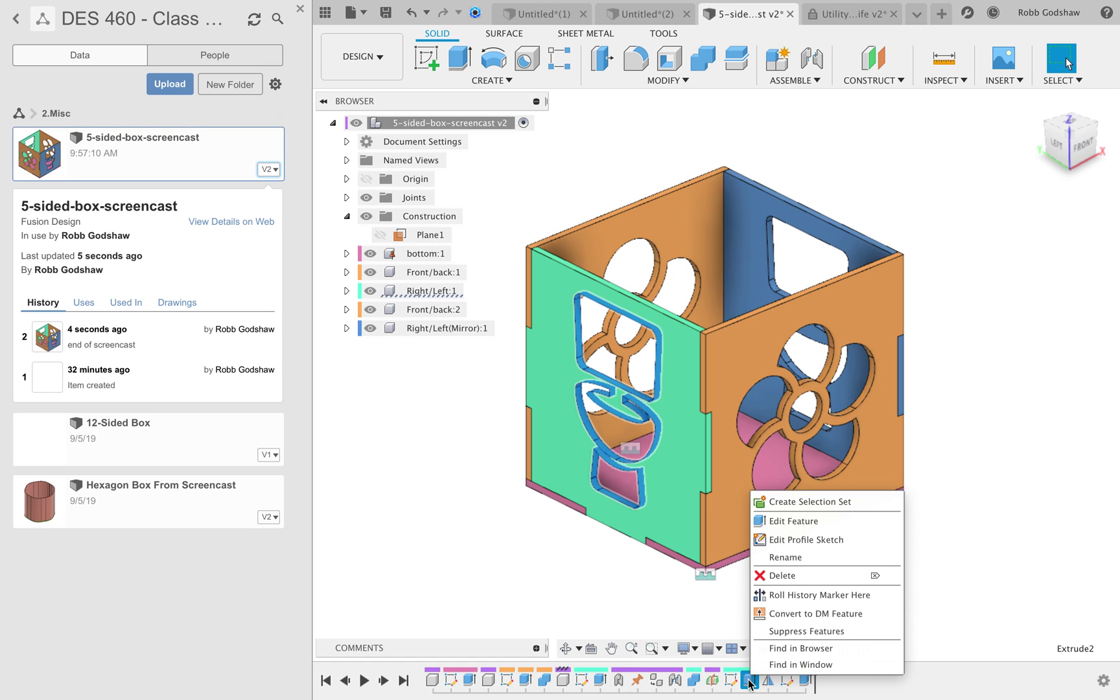
left_click(785, 632)
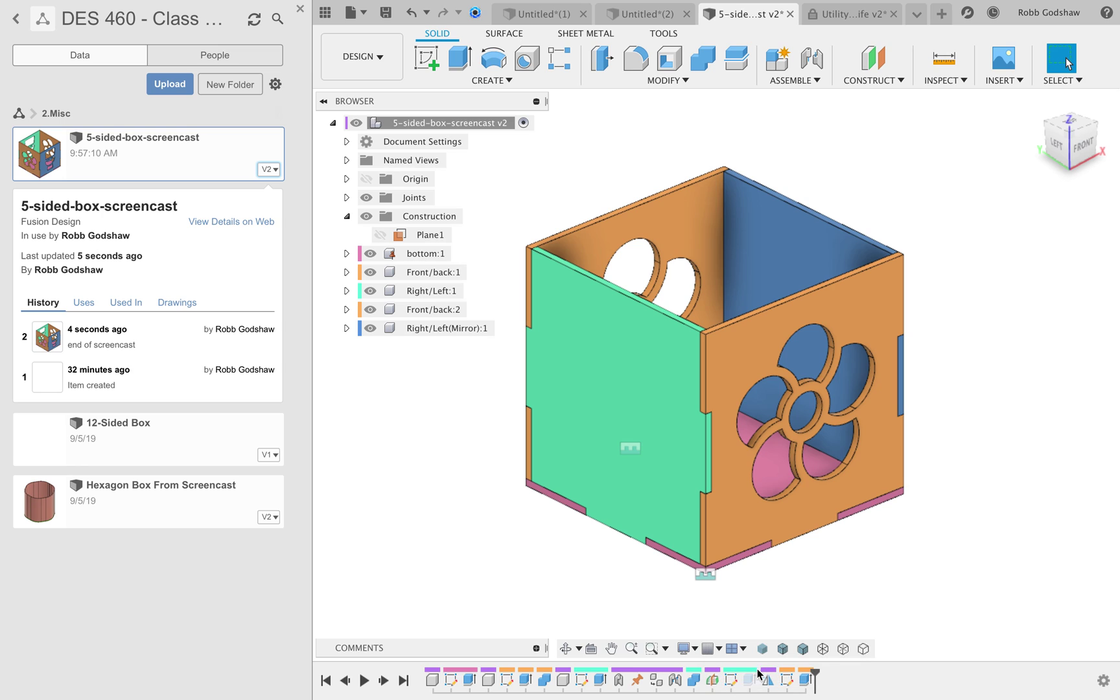
right_click(805, 679)
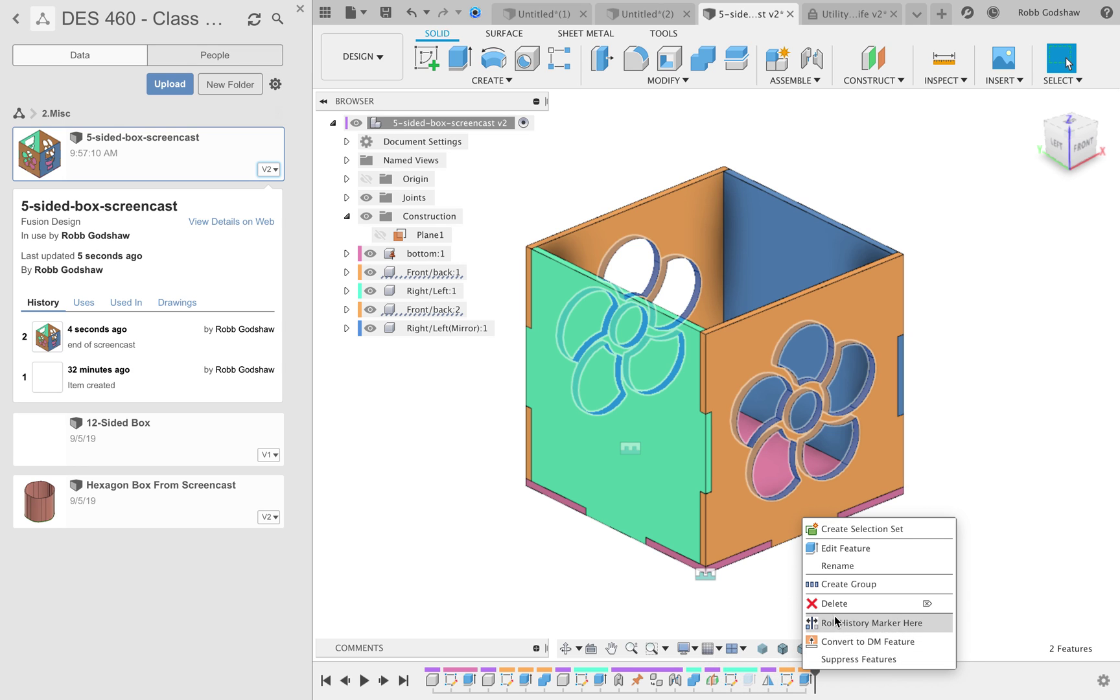
left_click(845, 658)
- Rename the flower cutout's extrude feature as Flower and the toilet cutout's extrude feature as Toilet
right_click(808, 681)
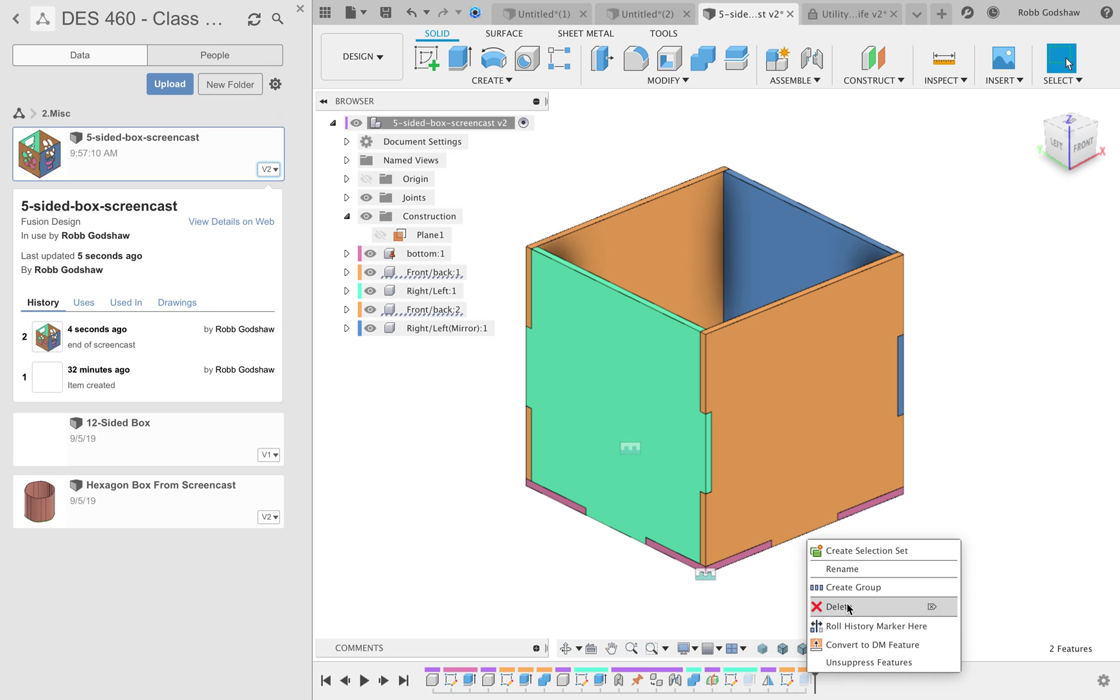
left_click(836, 570)
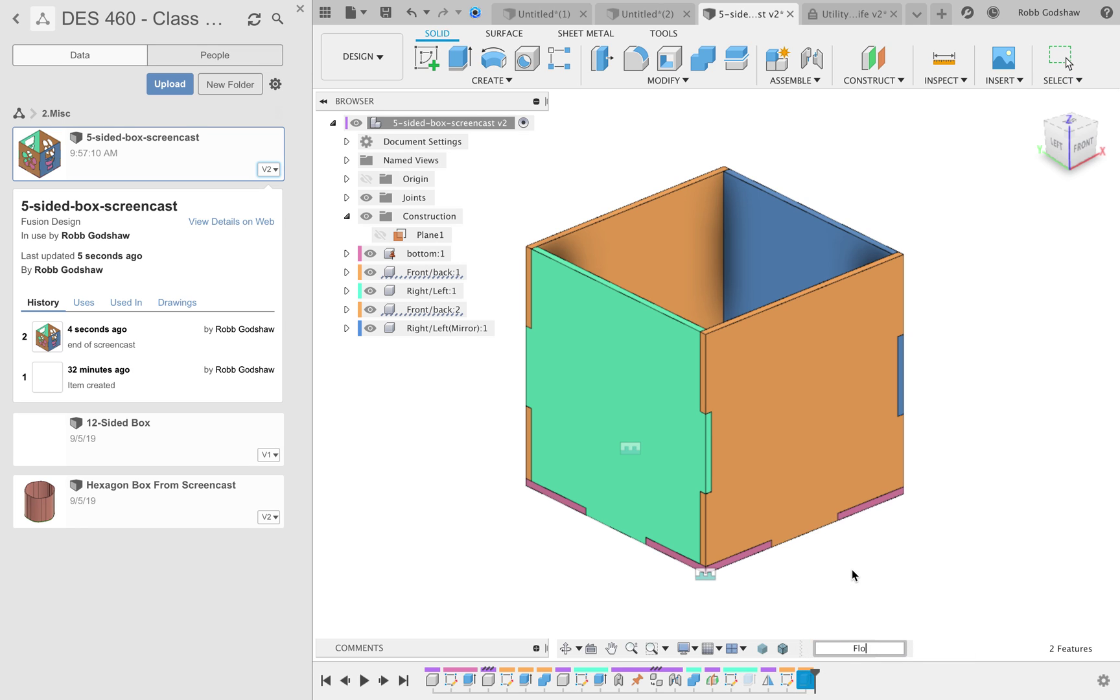
key("Return")
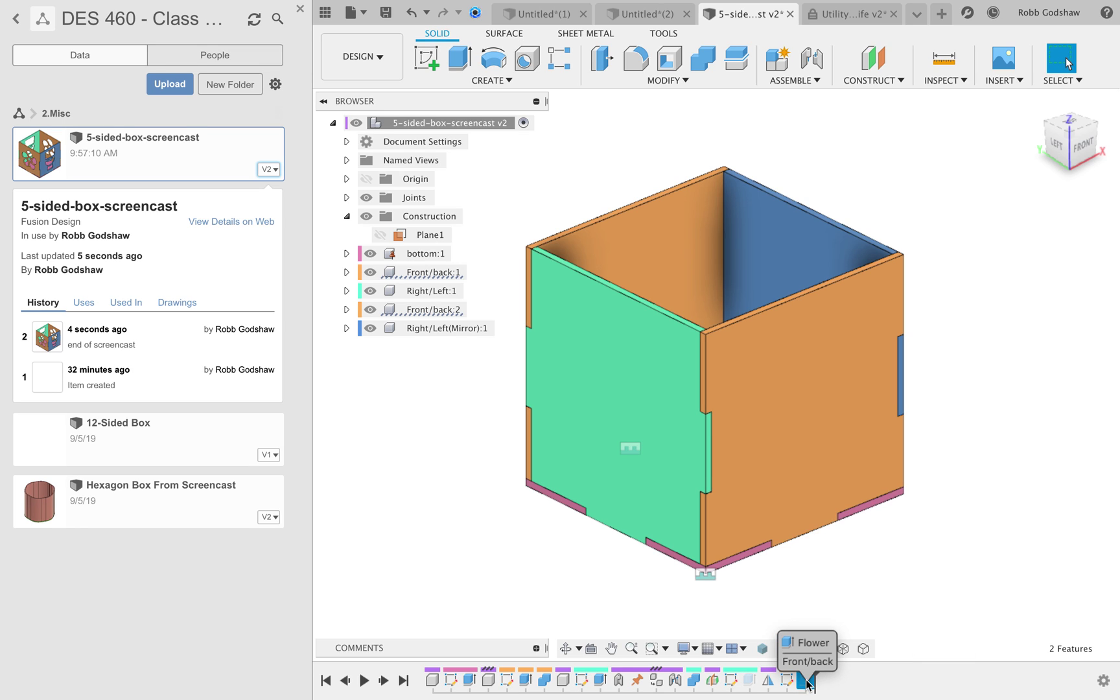
right_click(754, 682)
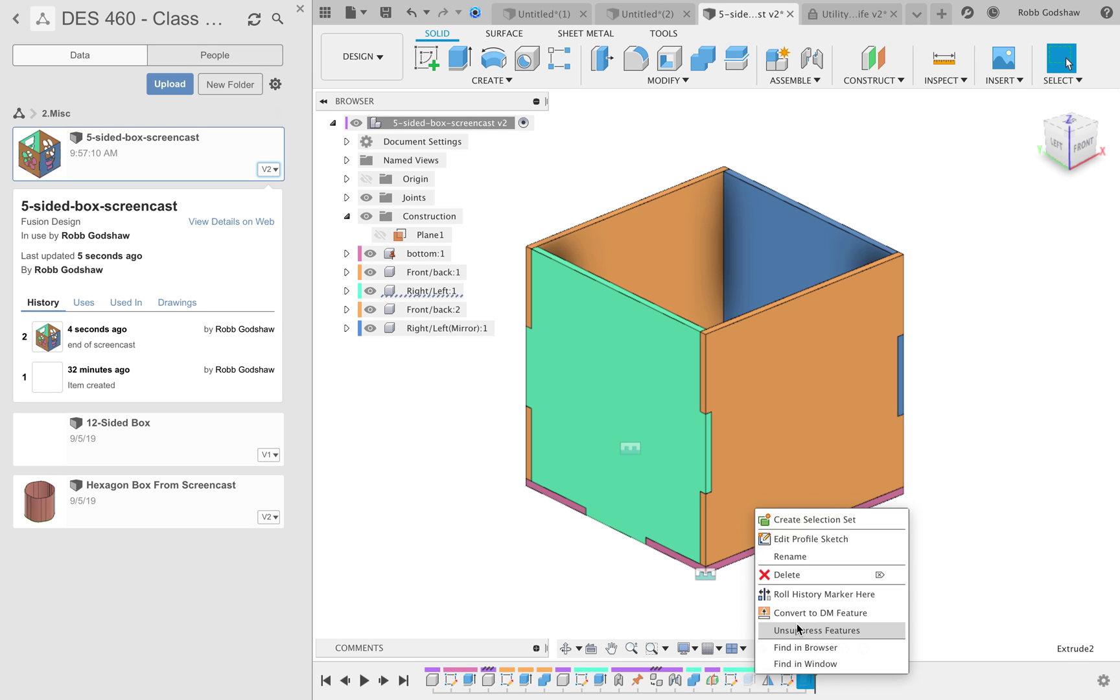
left_click(804, 561)
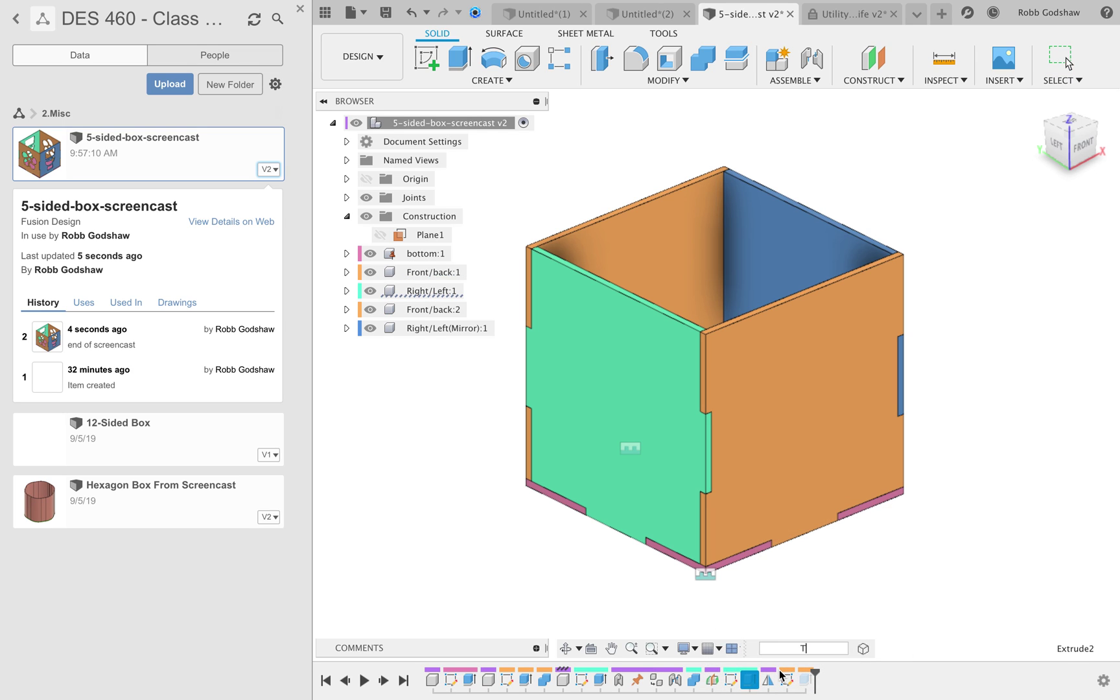
key("Return")
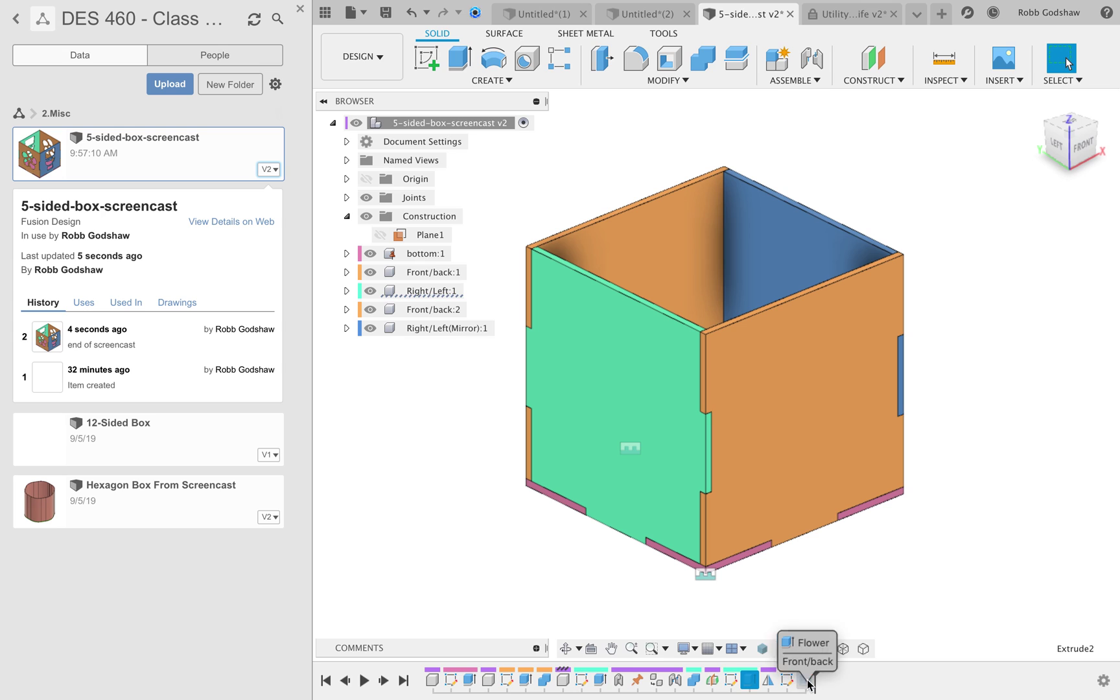
- Review the design's user and model parameters without changing them
right_click(806, 679)
left_click(851, 591)
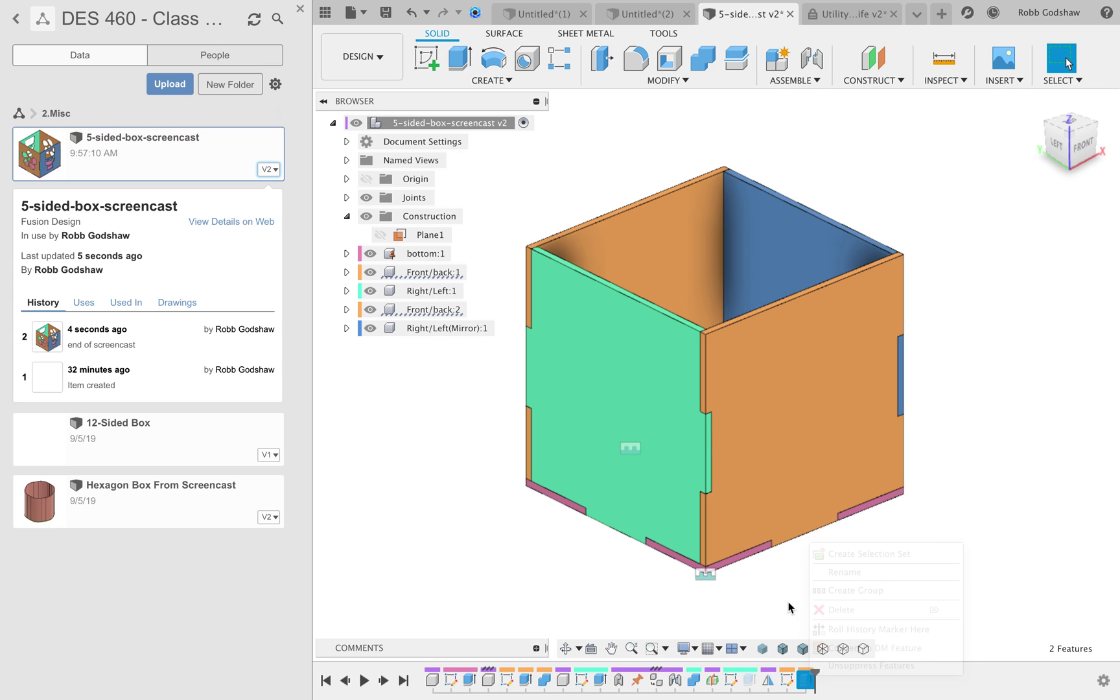
left_click(691, 81)
left_click(661, 396)
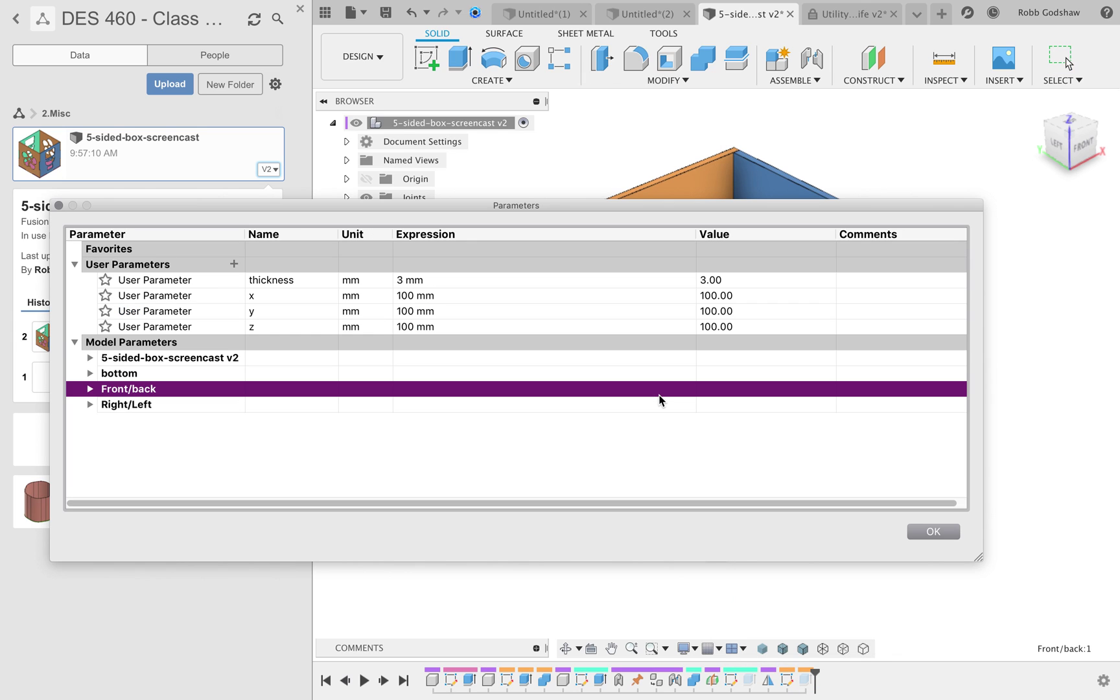
left_click(934, 532)
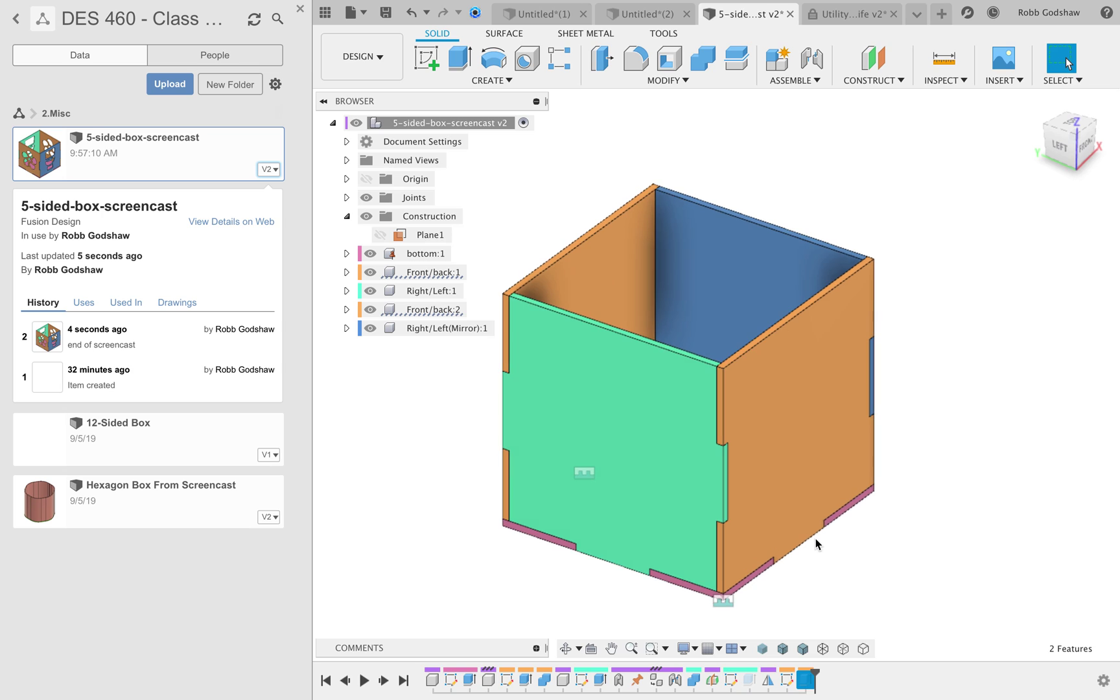
- Unsuppress the Flower and Toilet features to restore the cutouts in the box's side panels
right_click(807, 679)
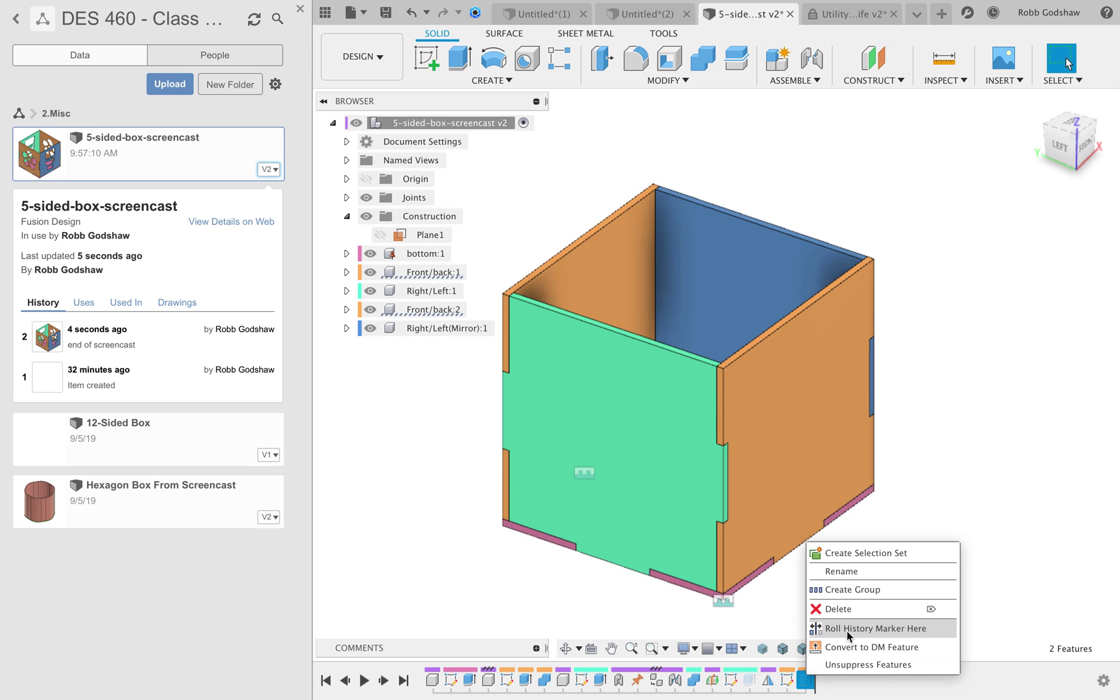
left_click(849, 665)
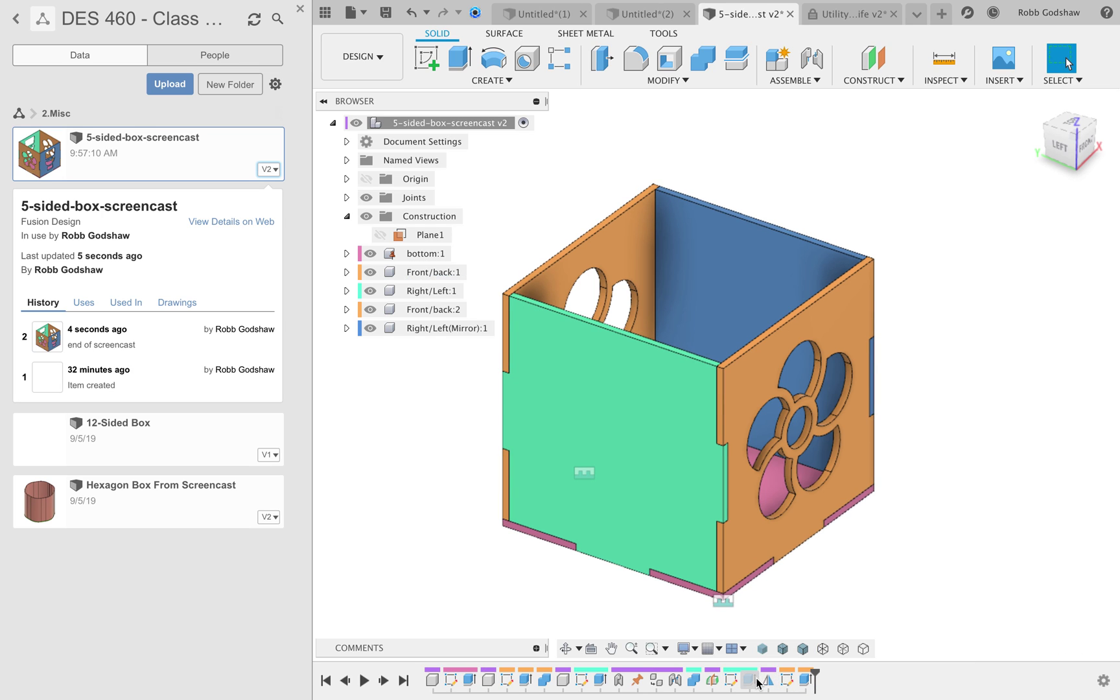
right_click(752, 682)
left_click(801, 632)
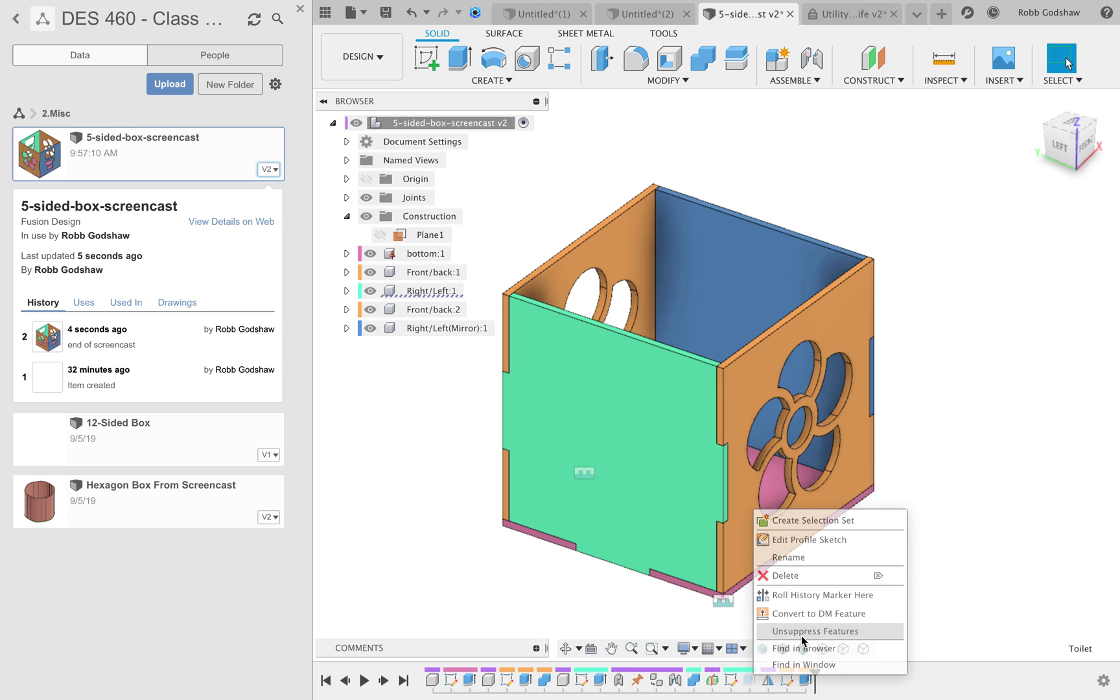
scroll(748, 479, "down", 5, "shift")
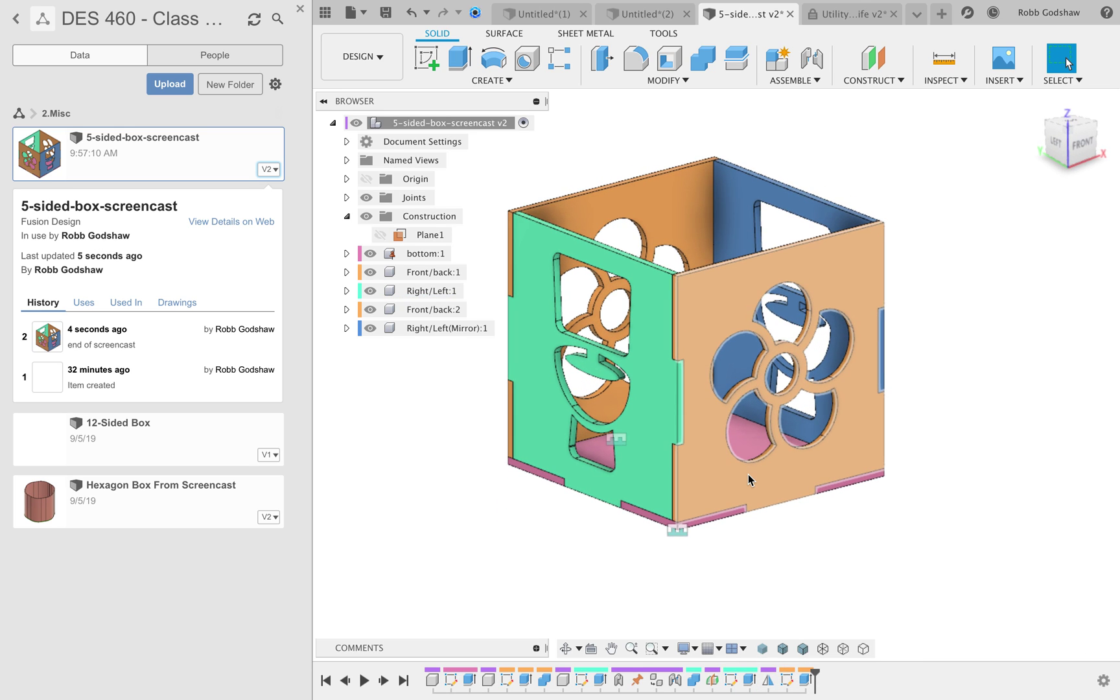
- Save the box design as a new version
key("super+s")
key("Return")
mouse_move(776, 11)
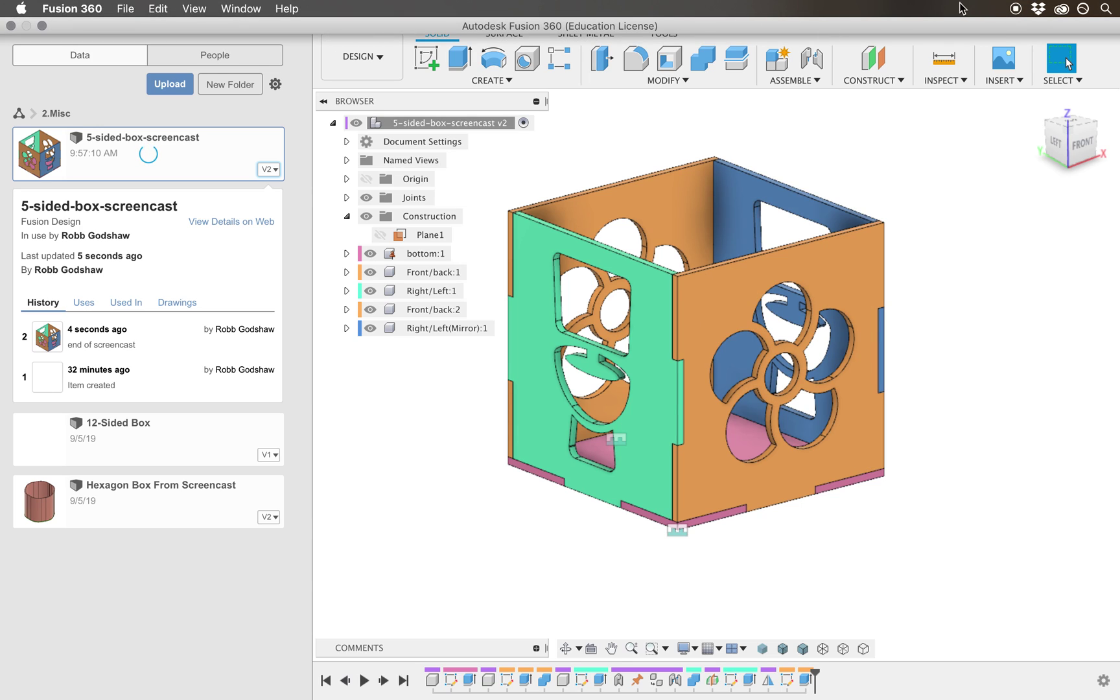